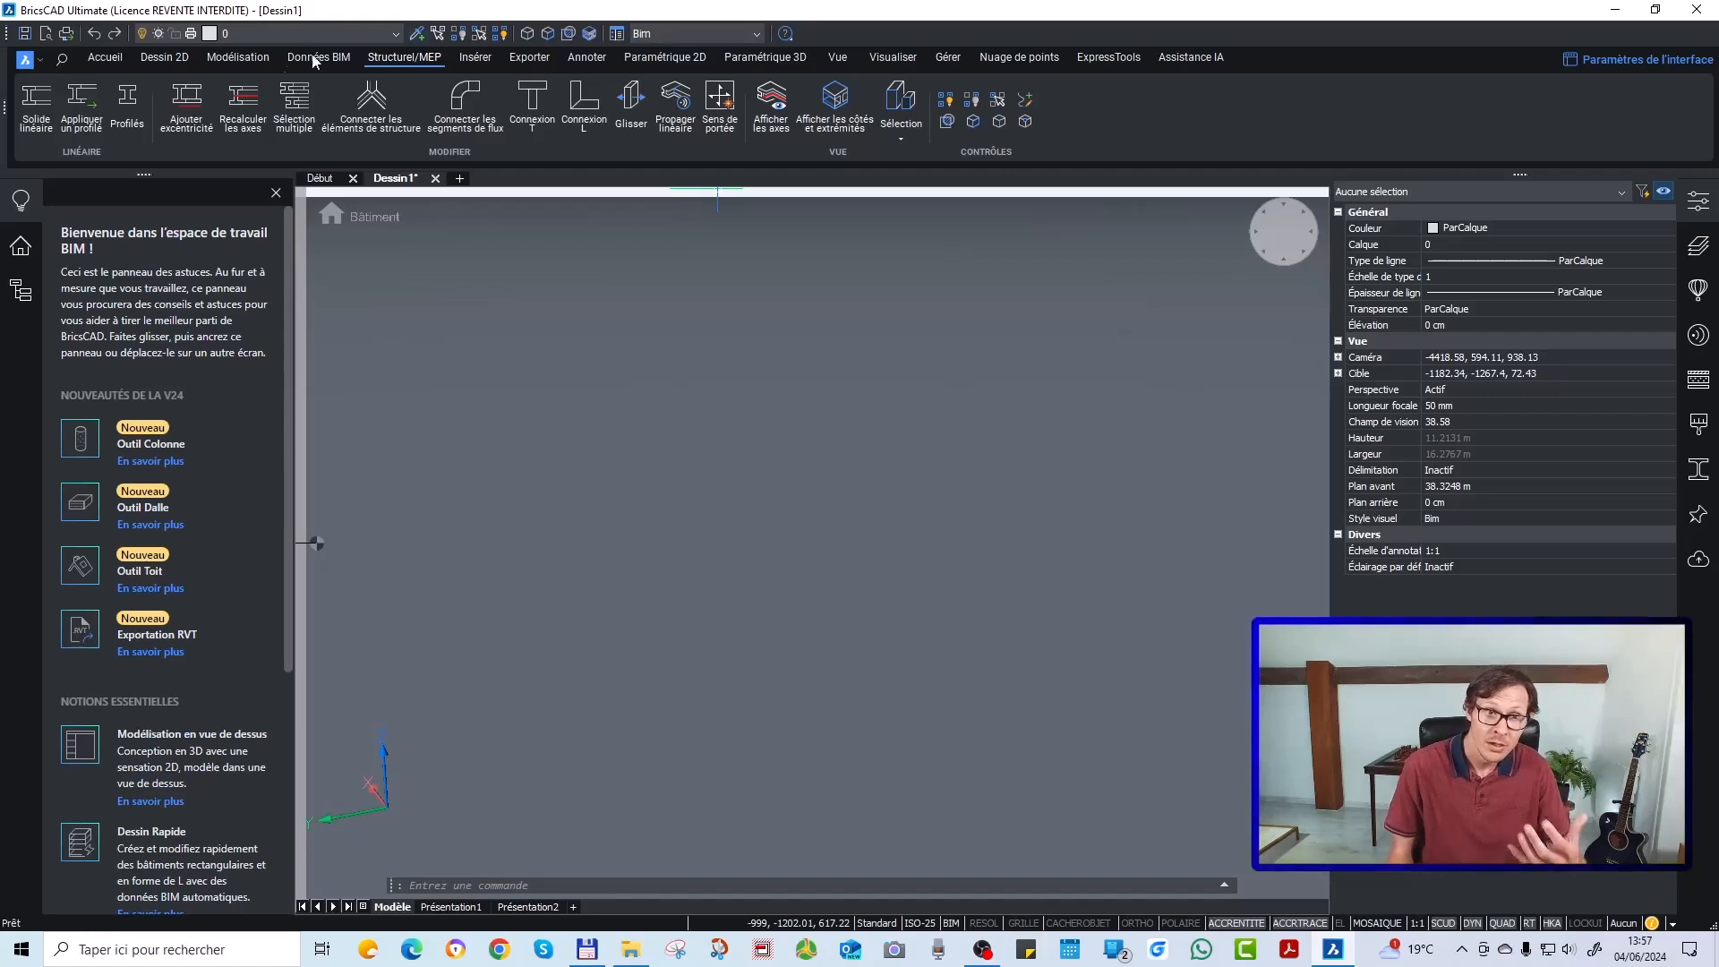
Model a rectangular building of about 2190 by 550 cm with the Quick Draw tool.
{"action": "left_click", "coordinate": [105, 57]}
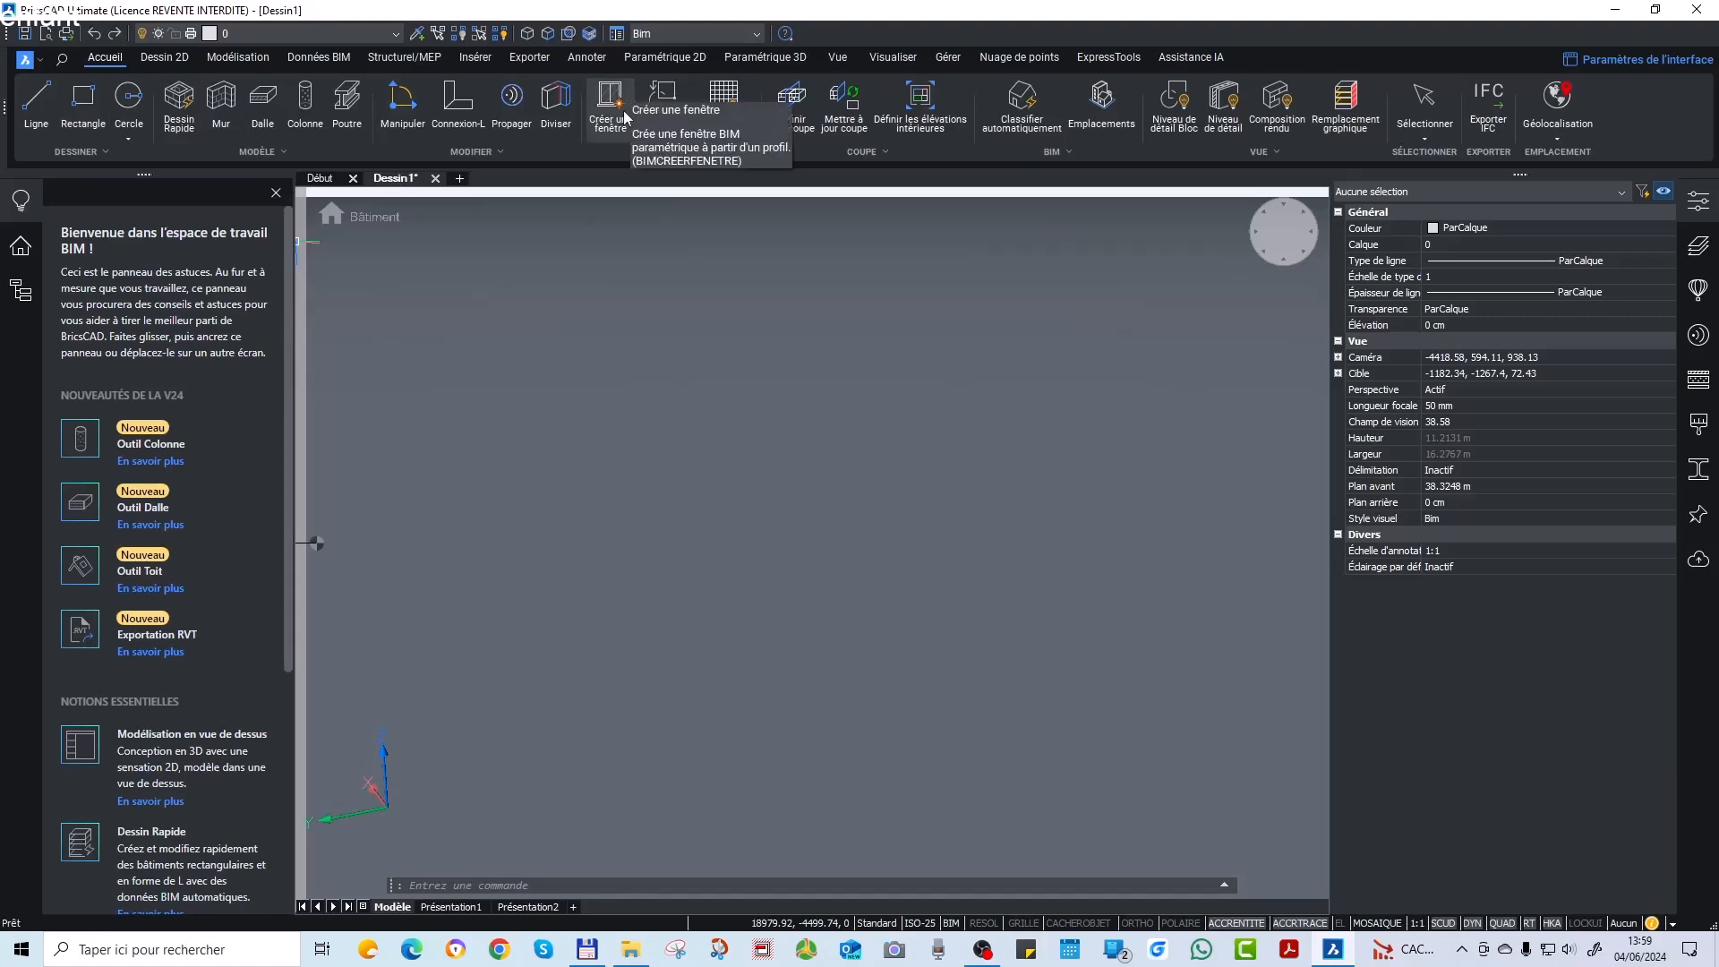
{"action": "left_click", "coordinate": [198, 112]}
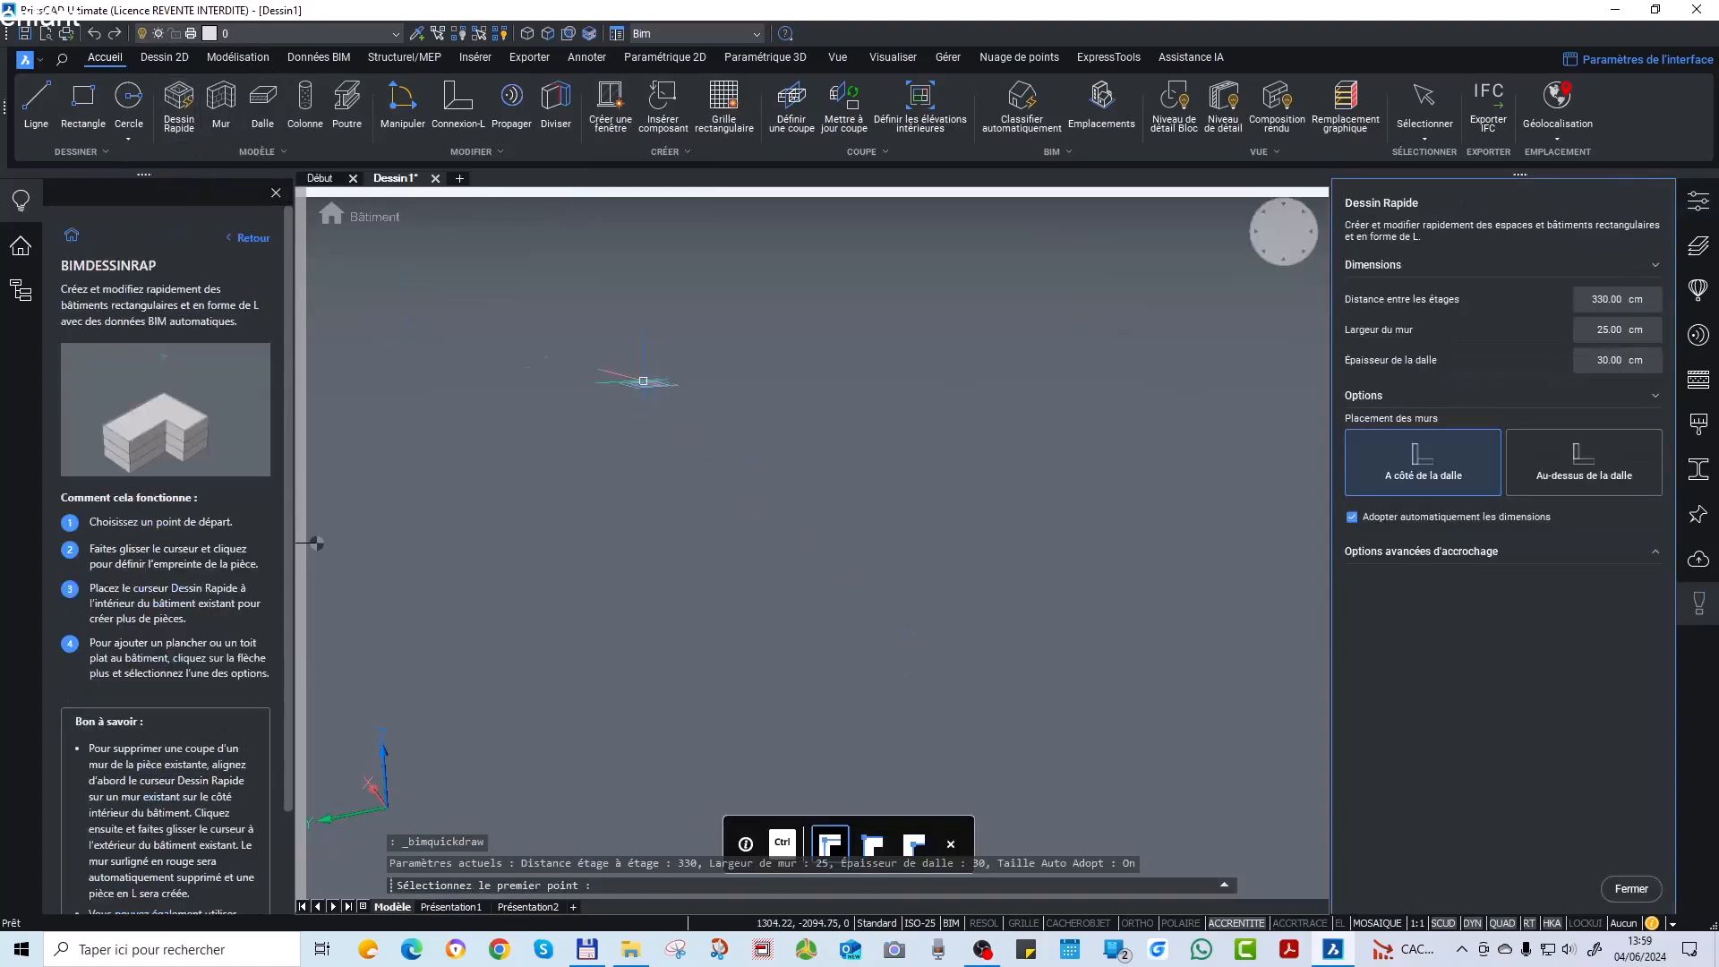
{"action": "left_click", "coordinate": [660, 409]}
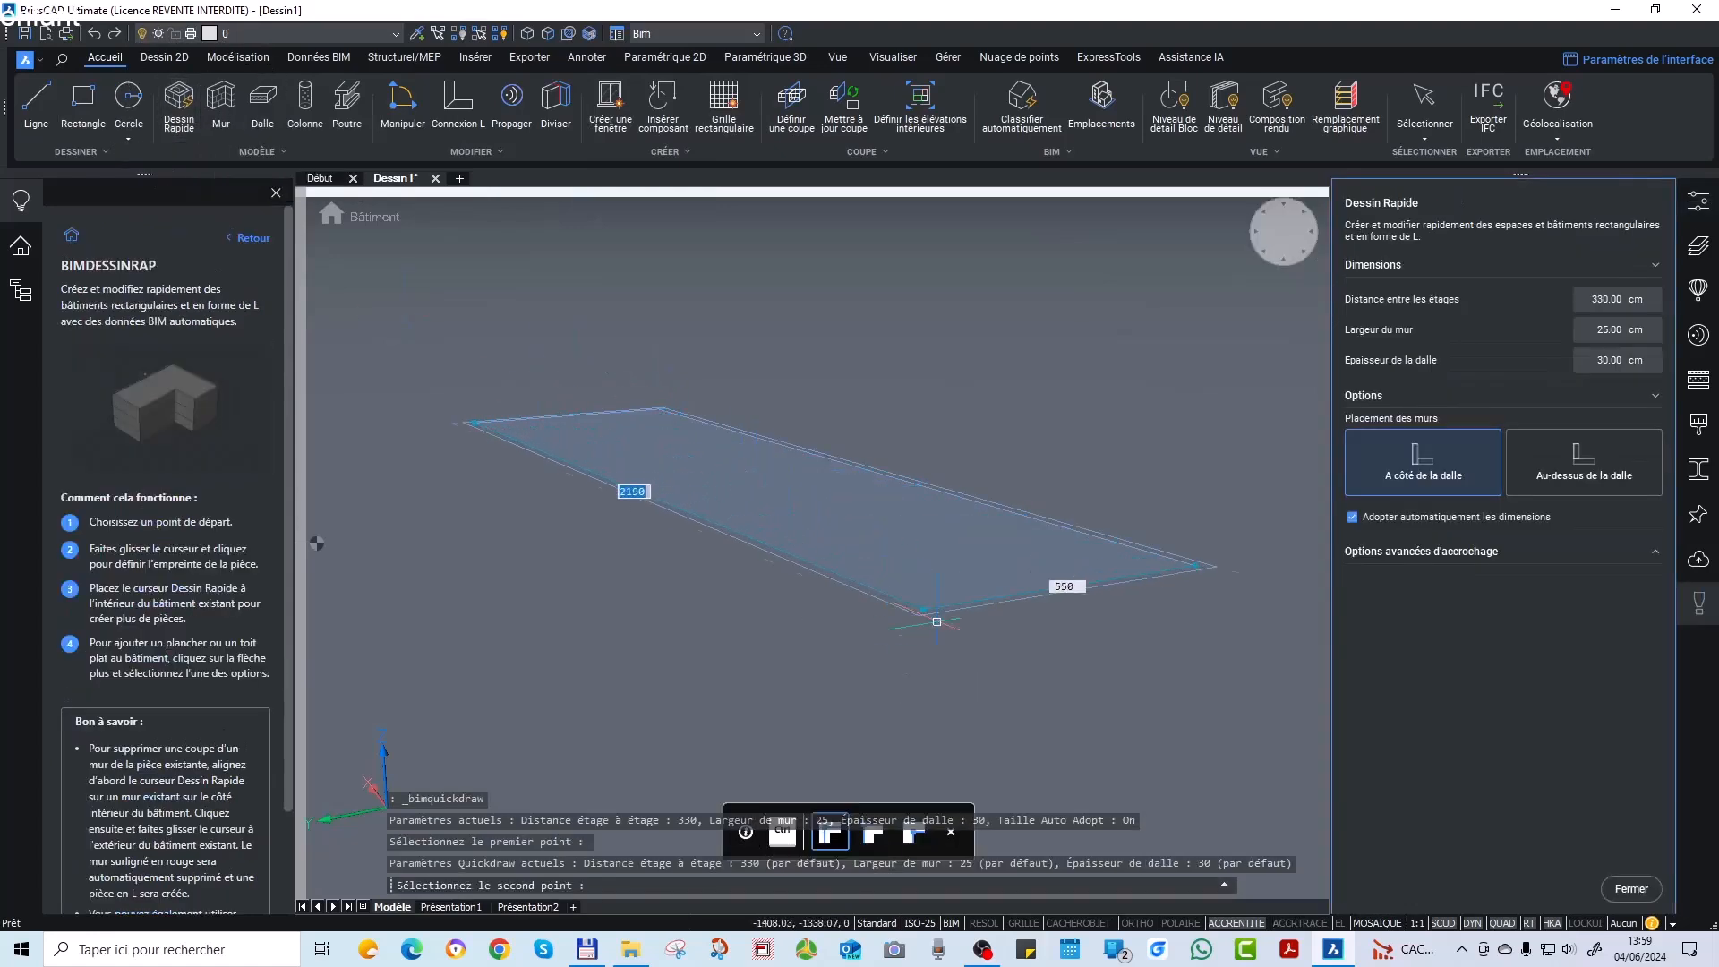
{"action": "left_click", "coordinate": [950, 640]}
{"action": "mouse_move", "coordinate": [955, 450]}
{"action": "middle_mouse_down"}
{"action": "mouse_move", "coordinate": [933, 487]}
{"action": "mouse_move", "coordinate": [653, 564]}
{"action": "mouse_move", "coordinate": [675, 568]}
{"action": "mouse_move", "coordinate": [644, 507]}
{"action": "mouse_move", "coordinate": [693, 488]}
{"action": "middle_mouse_up"}
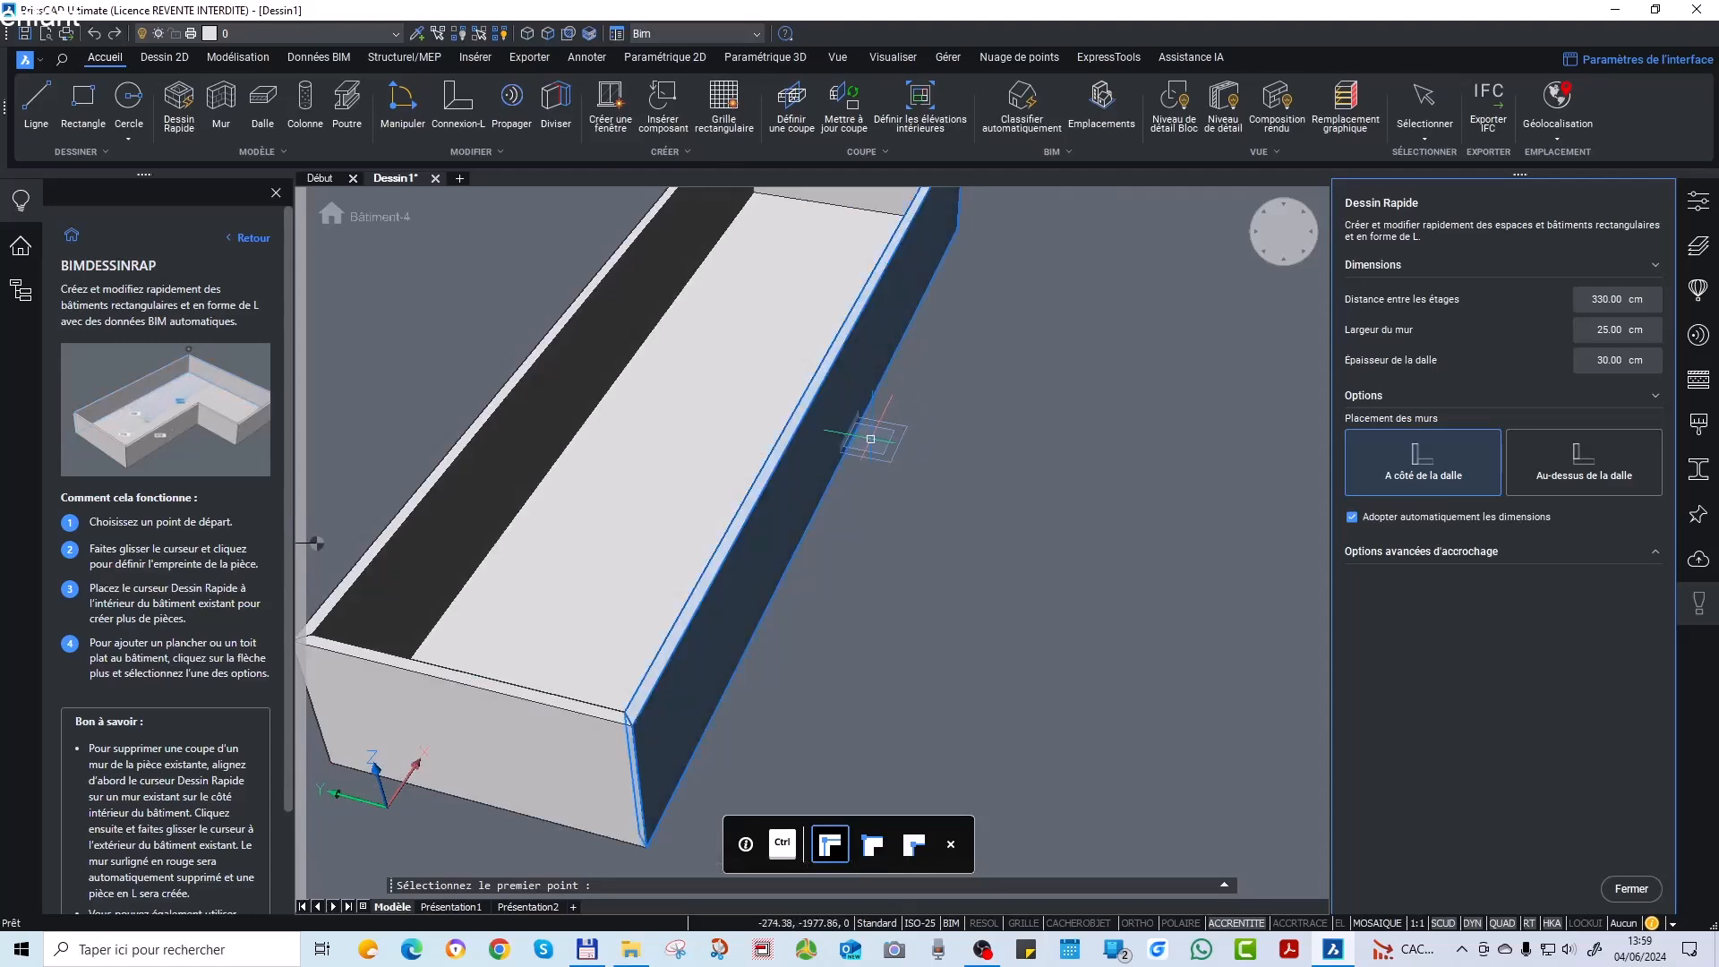
Add a small room against the outside of the building's long wall and an inner room of about 190 by 410 cm.
{"action": "left_click", "coordinate": [843, 448]}
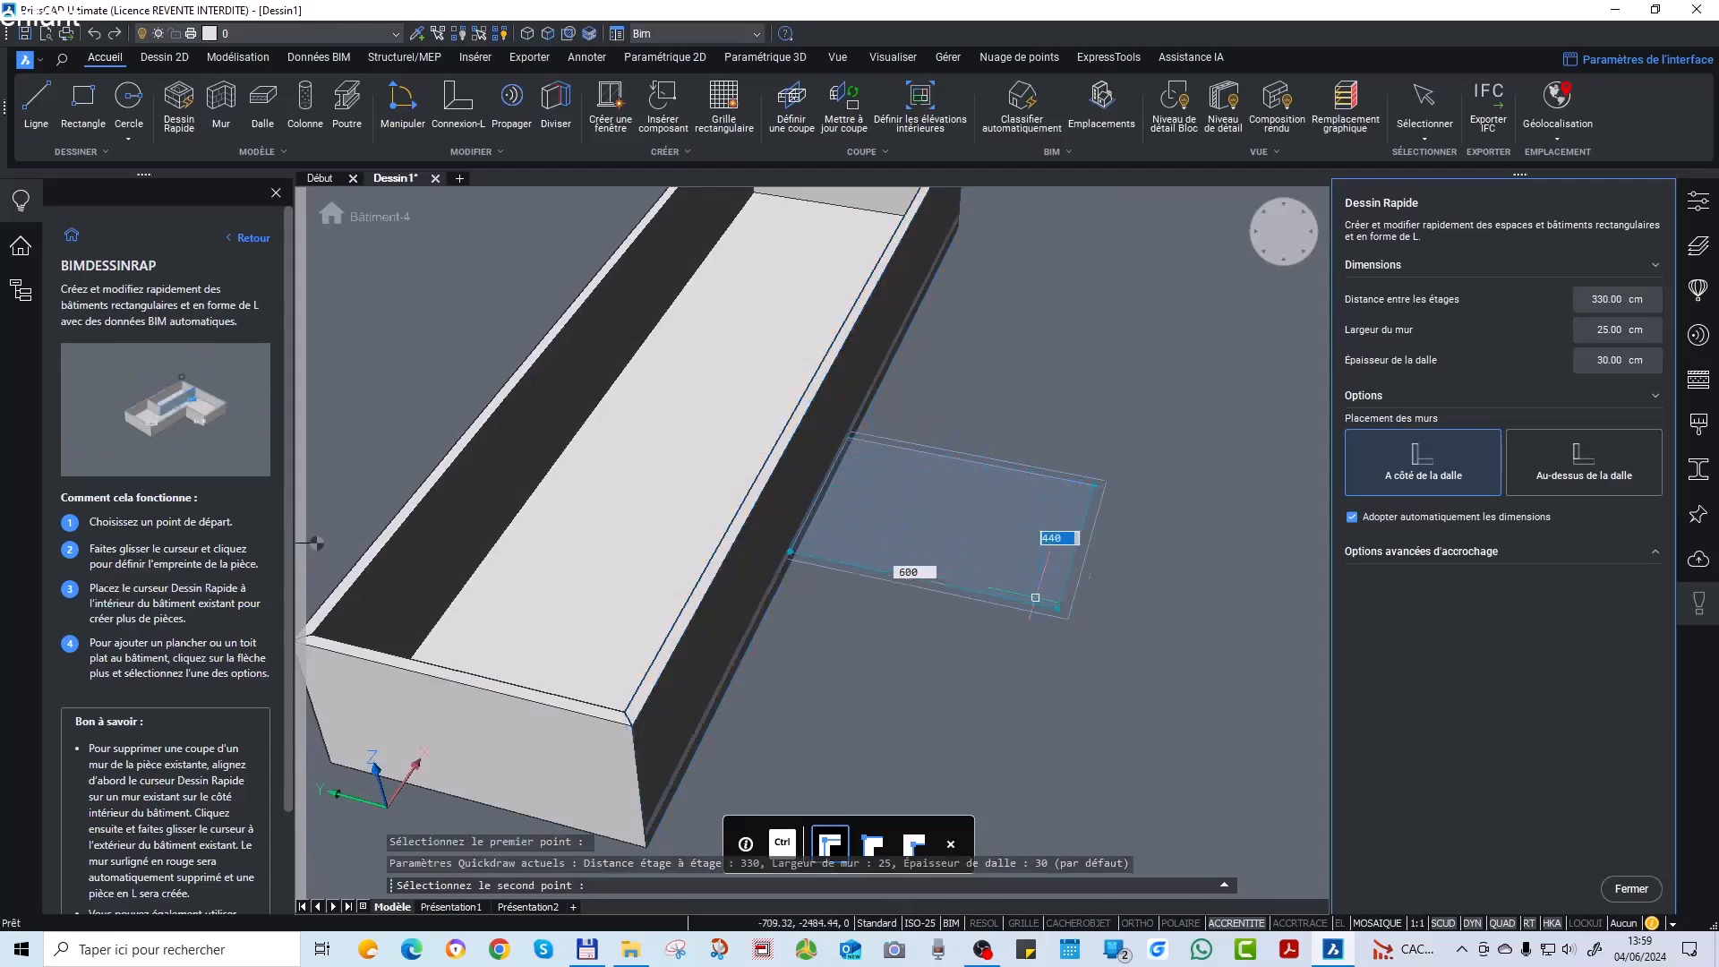
{"action": "left_click", "coordinate": [967, 513]}
{"action": "middle_click_drag", "start_coordinate": [660, 460], "coordinate": [863, 483], "text": "shift"}
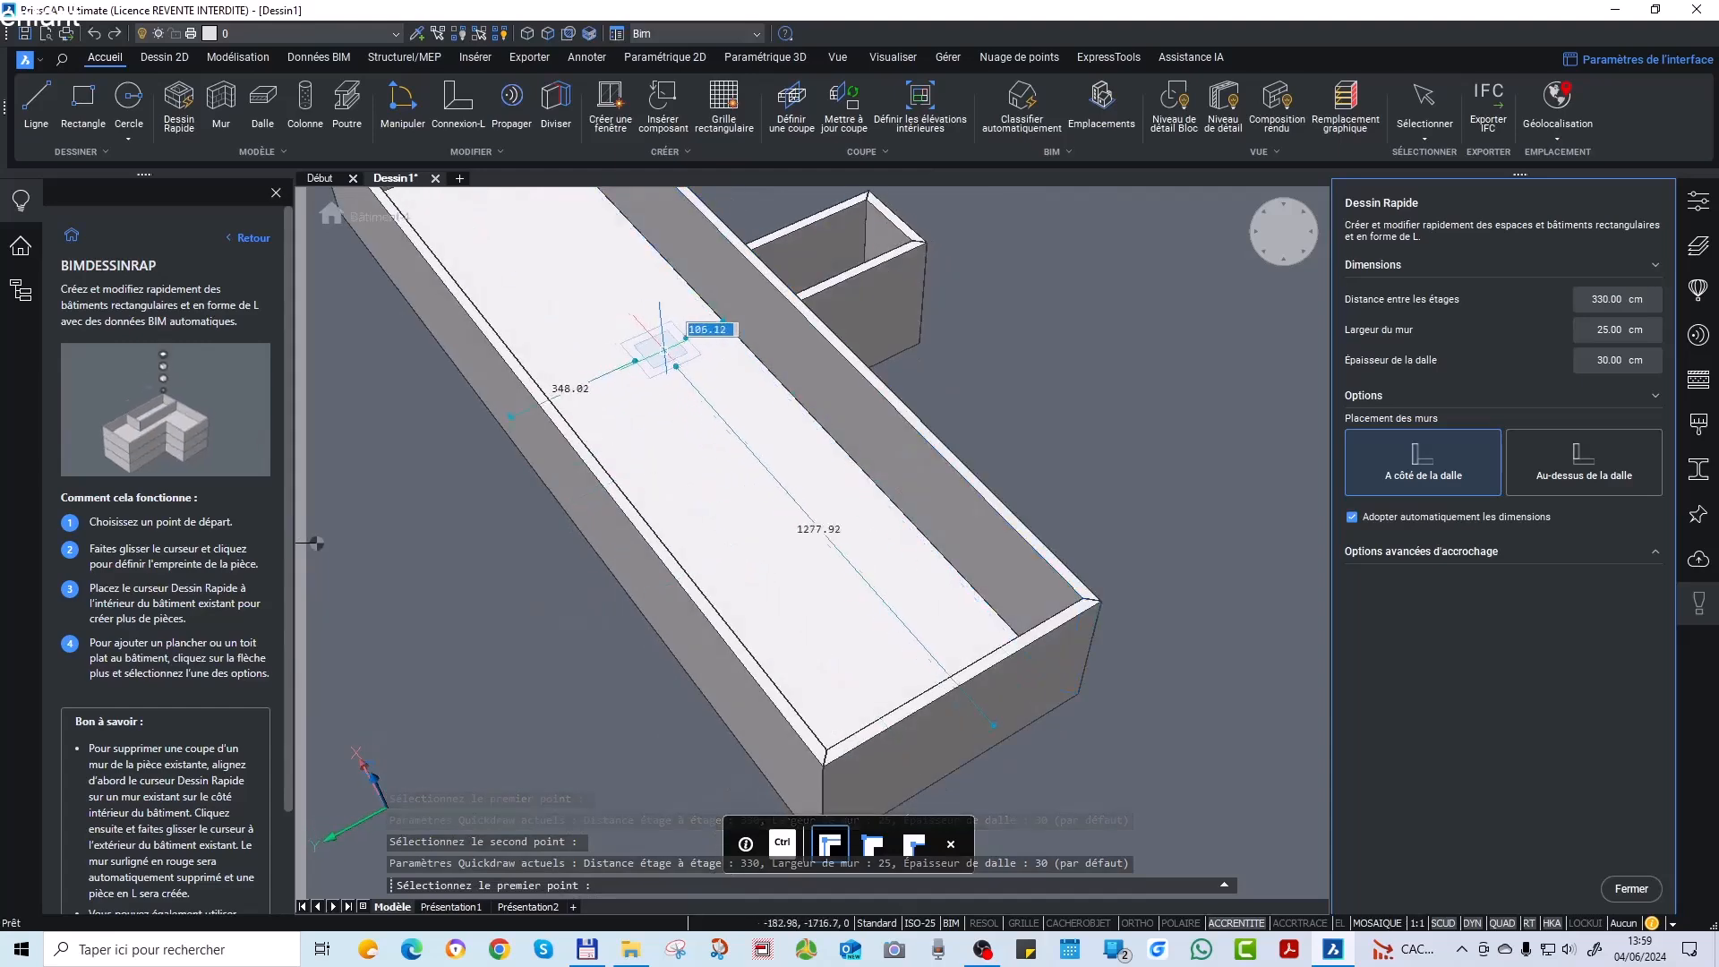
{"action": "scroll", "coordinate": [817, 486], "scroll_direction": "down", "scroll_amount": 5}
{"action": "scroll", "coordinate": [817, 487], "scroll_direction": "up", "scroll_amount": 5}
{"action": "scroll", "coordinate": [735, 488], "scroll_direction": "up", "scroll_amount": 3}
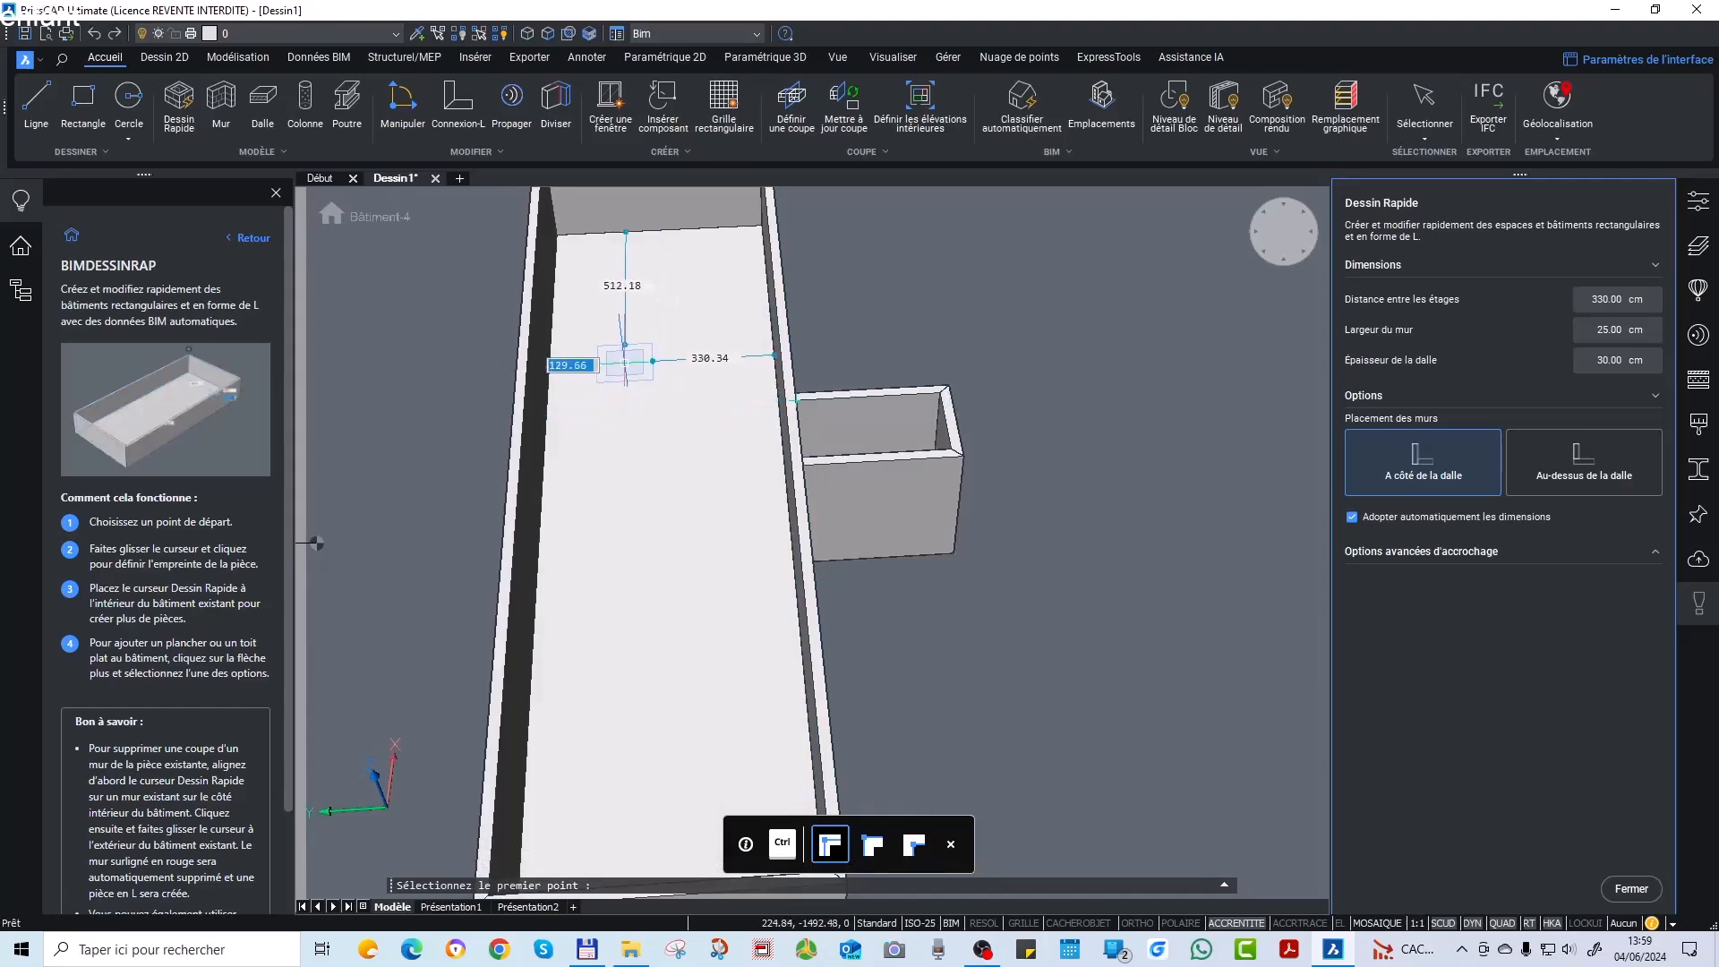
{"action": "left_click", "coordinate": [653, 387]}
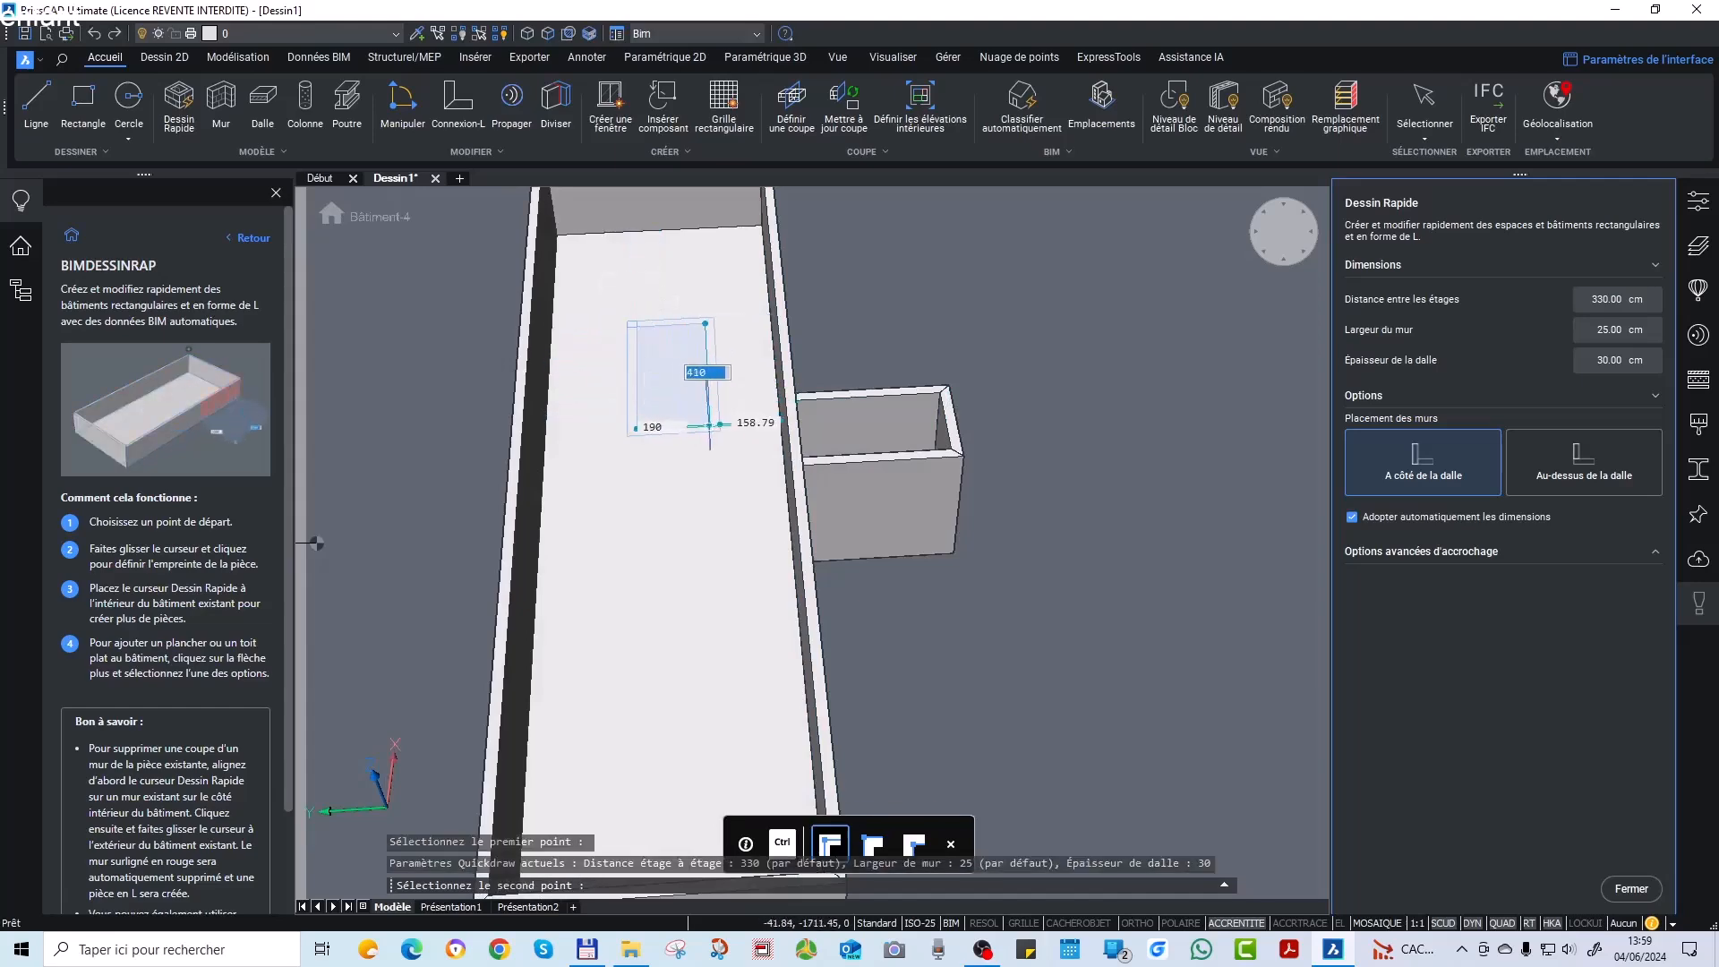
{"action": "left_click", "coordinate": [709, 426]}
Examine the building with its inner and adjoining rooms from several sides, then leave Quick Draw.
{"action": "middle_click_drag", "start_coordinate": [537, 447], "coordinate": [876, 420], "text": "shift"}
{"action": "scroll", "coordinate": [1032, 463], "scroll_direction": "down", "scroll_amount": 4}
{"action": "scroll", "coordinate": [768, 390], "scroll_direction": "up", "scroll_amount": 5}
{"action": "scroll", "coordinate": [739, 416], "scroll_direction": "down", "scroll_amount": 3}
{"action": "middle_click_drag", "start_coordinate": [1085, 491], "coordinate": [896, 501], "text": "shift"}
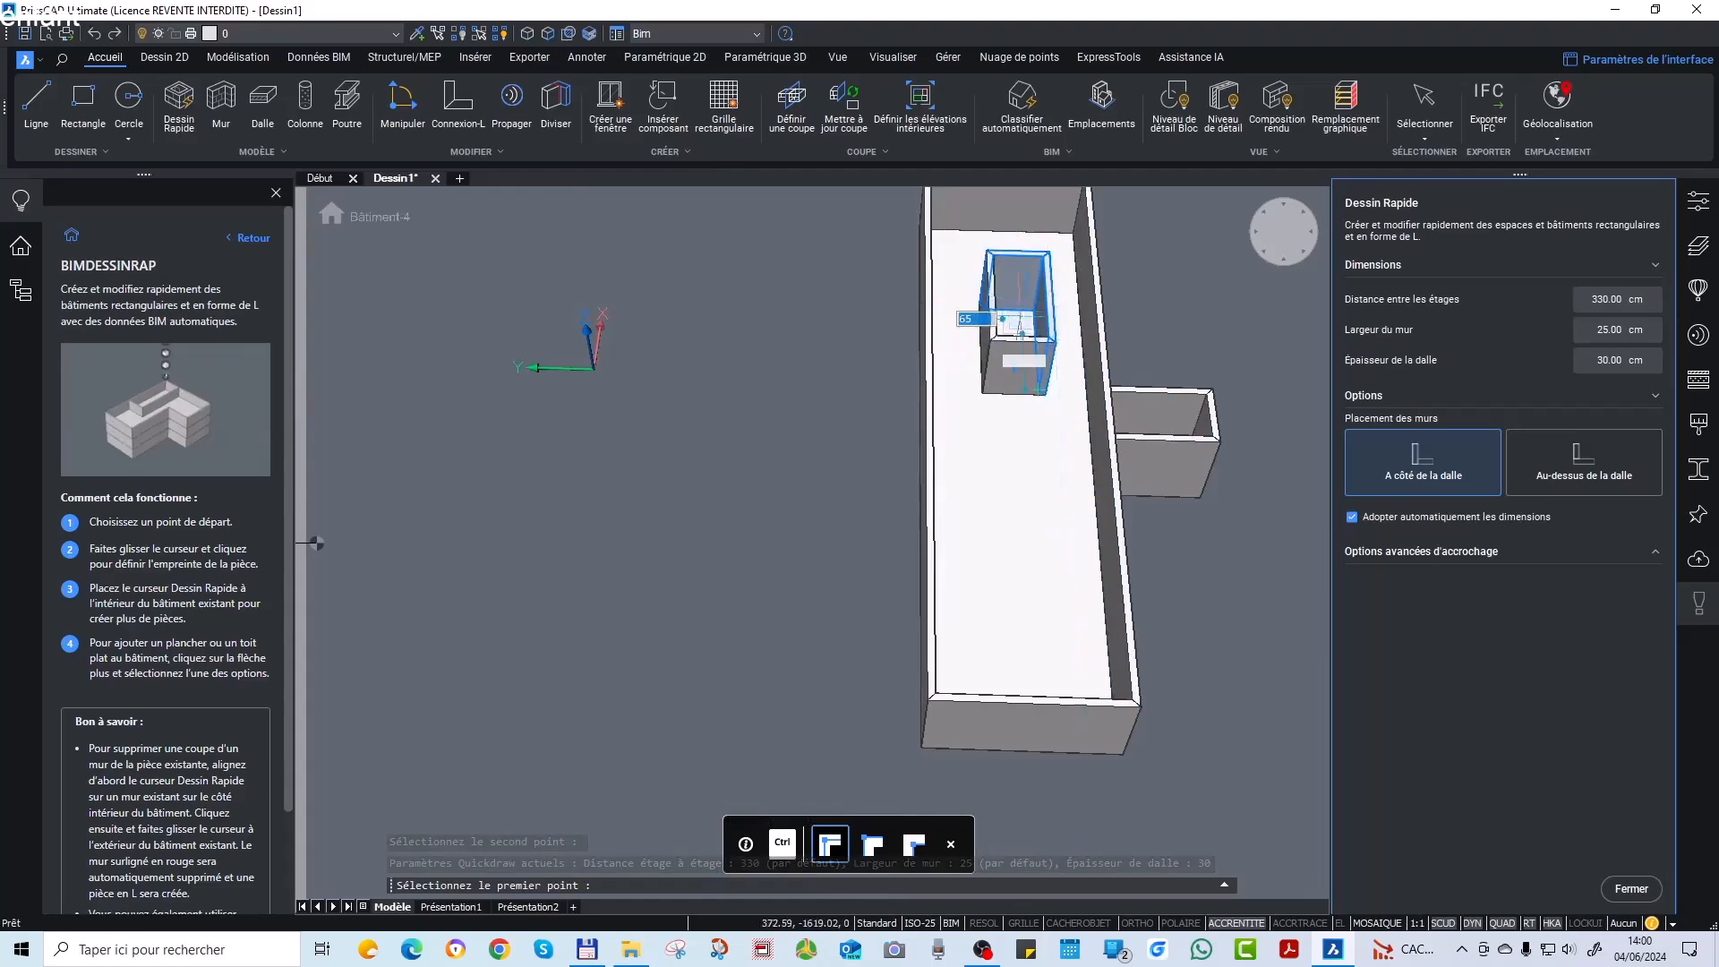
{"action": "scroll", "coordinate": [887, 403], "scroll_direction": "down", "scroll_amount": 3}
{"action": "scroll", "coordinate": [1109, 296], "scroll_direction": "up", "scroll_amount": 5}
{"action": "scroll", "coordinate": [1109, 307], "scroll_direction": "down", "scroll_amount": 5}
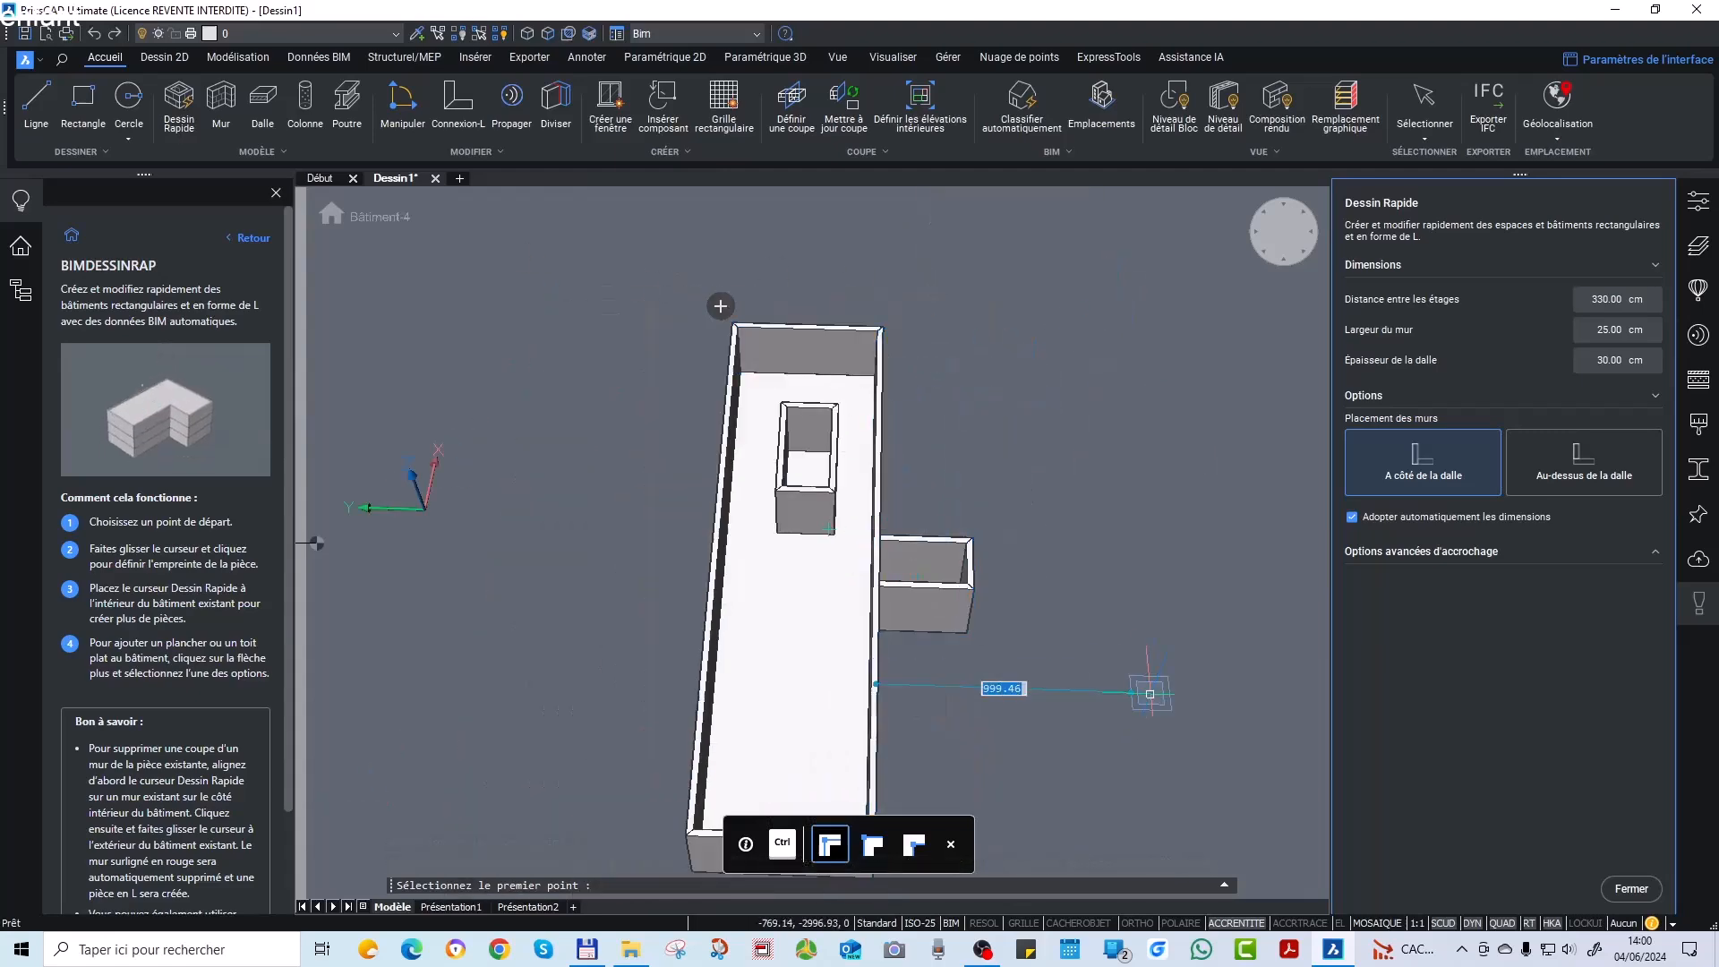
{"action": "middle_click_drag", "start_coordinate": [976, 660], "coordinate": [1005, 626], "text": "shift"}
{"action": "scroll", "coordinate": [931, 600], "scroll_direction": "up", "scroll_amount": 3}
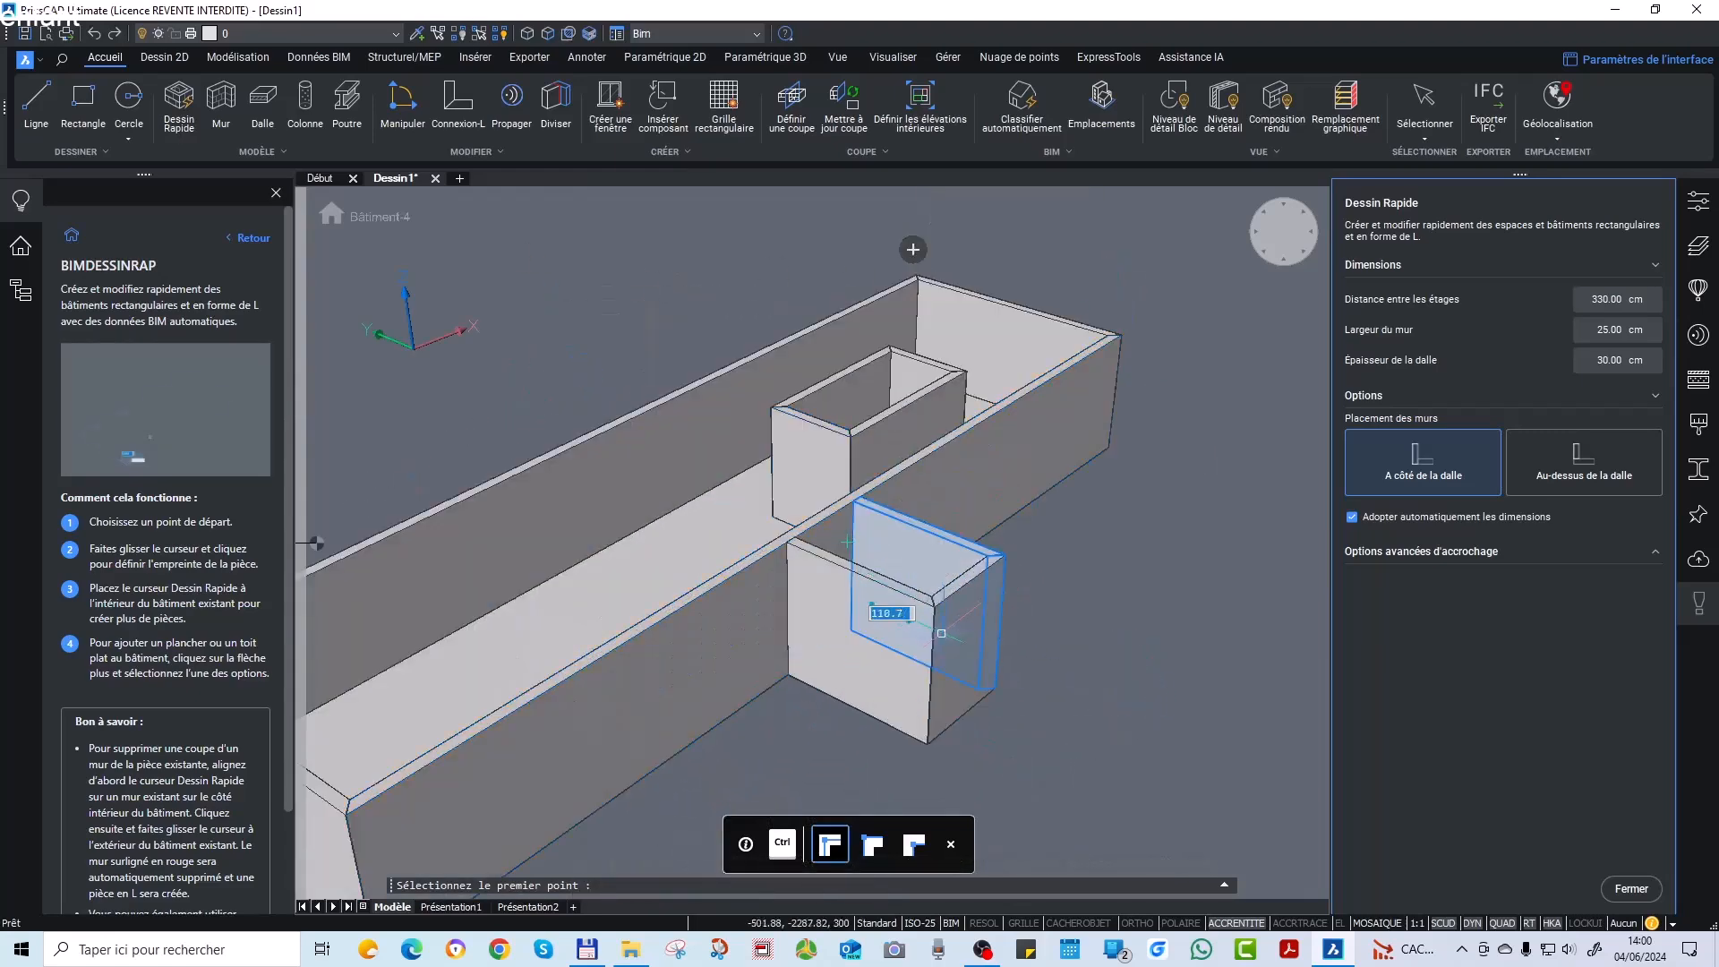
{"action": "scroll", "coordinate": [886, 594], "scroll_direction": "down", "scroll_amount": 3}
{"action": "middle_click_drag", "start_coordinate": [886, 595], "coordinate": [950, 631], "text": "shift"}
{"action": "scroll", "coordinate": [796, 693], "scroll_direction": "up", "scroll_amount": 3}
{"action": "scroll", "coordinate": [1001, 591], "scroll_direction": "down", "scroll_amount": 3}
{"action": "scroll", "coordinate": [753, 640], "scroll_direction": "up", "scroll_amount": 3}
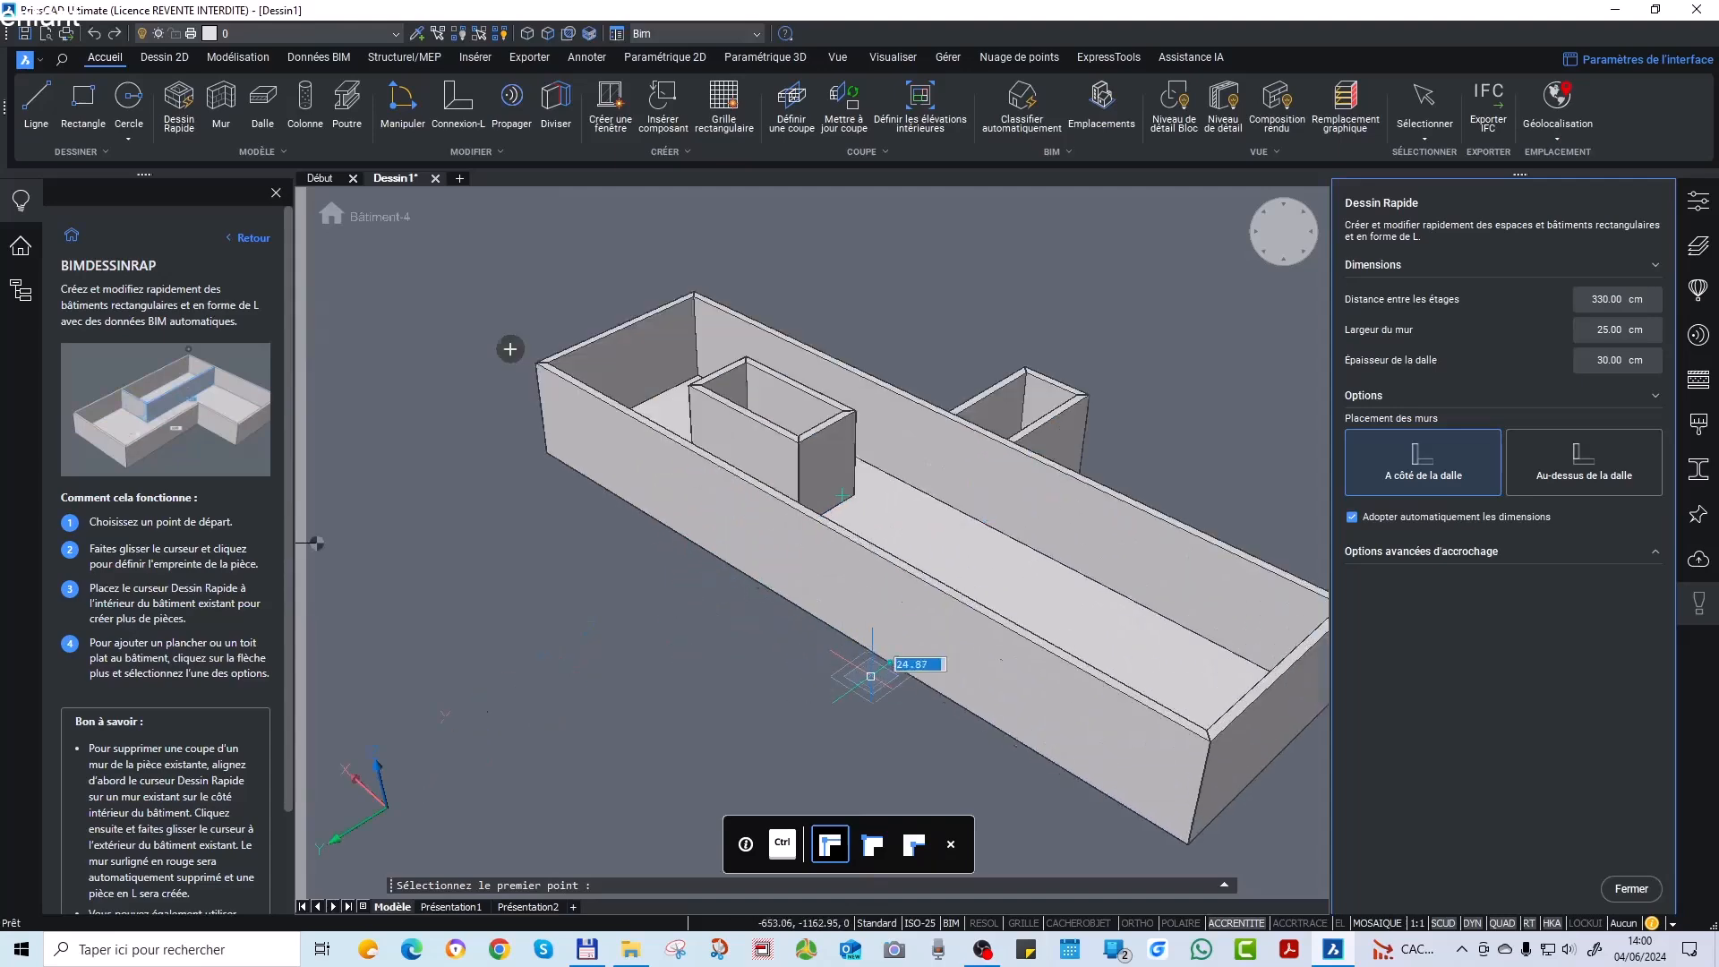
{"action": "key", "text": "Escape"}
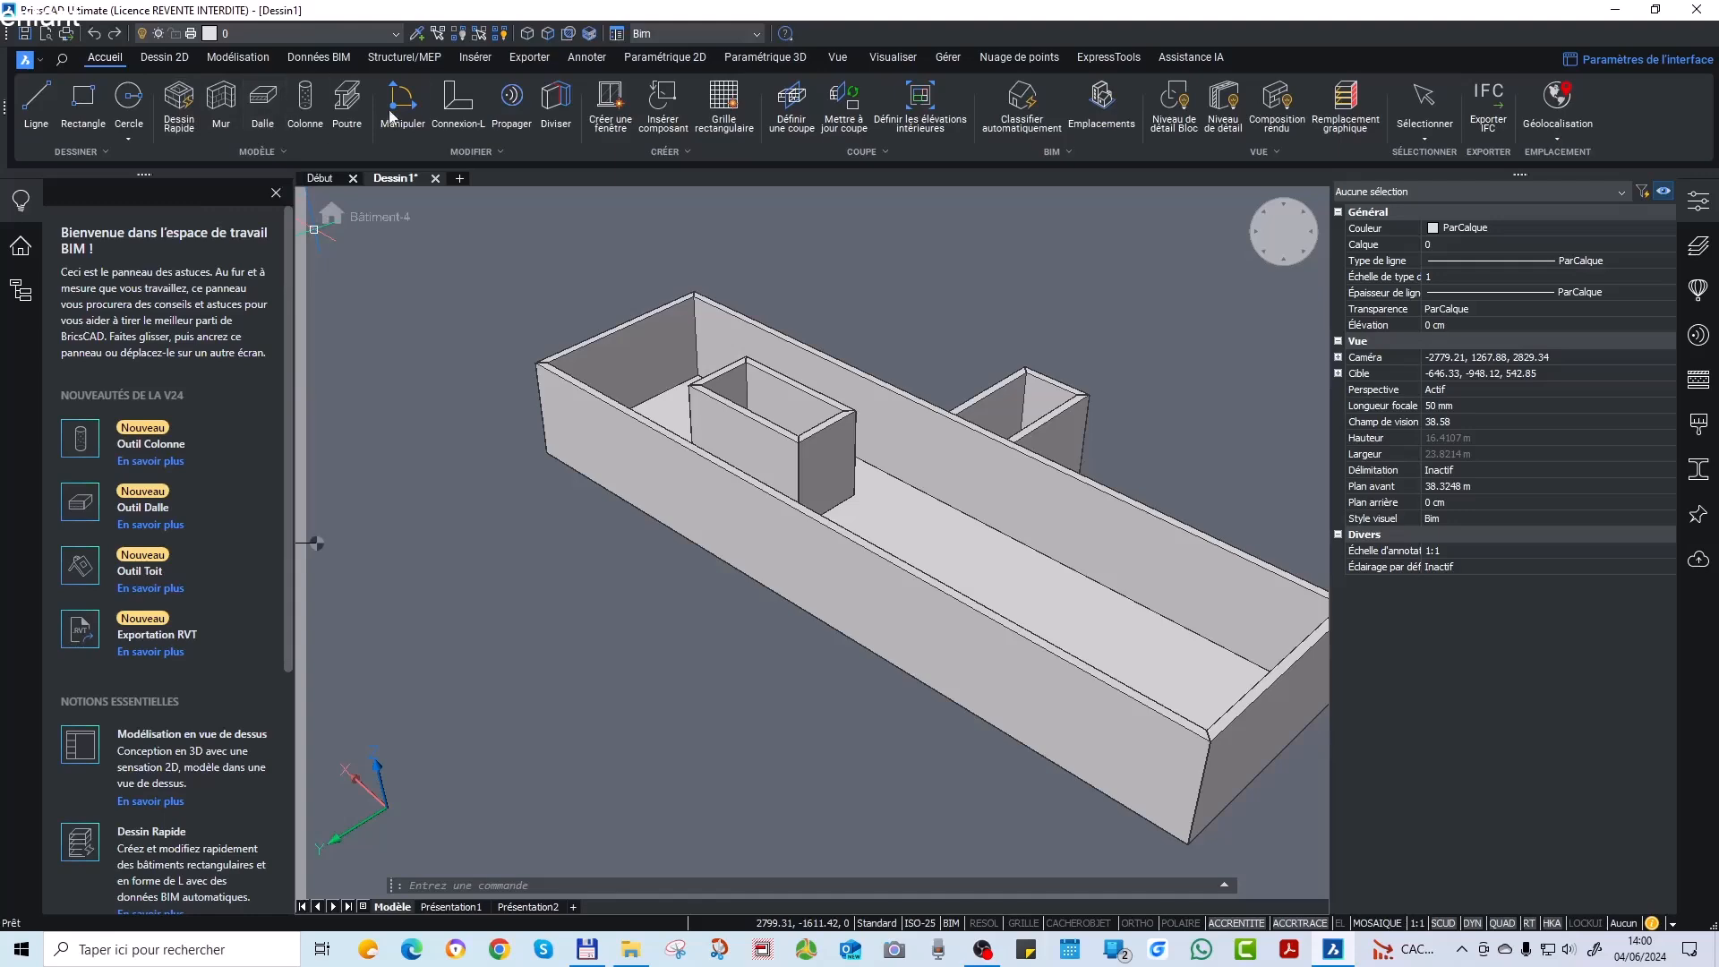
Place a rectangular column, 30 cm deep and 30 cm wide, on the floor of the main building.
{"action": "left_click", "coordinate": [307, 115]}
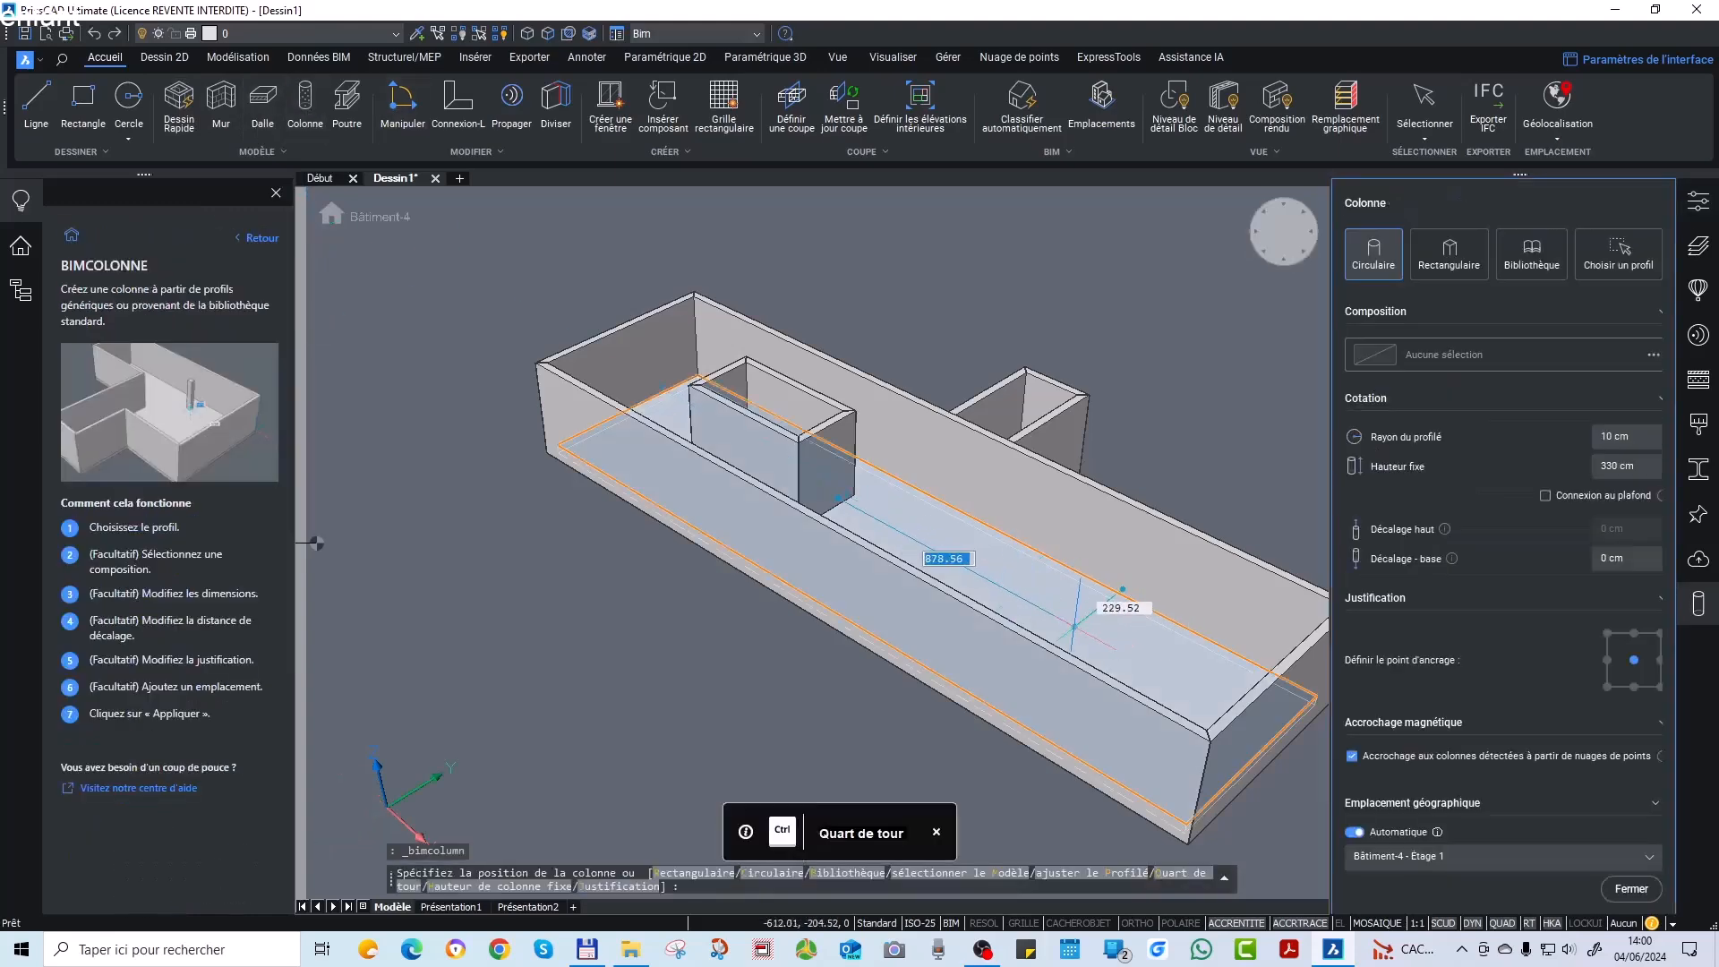
{"action": "left_click", "coordinate": [1463, 266]}
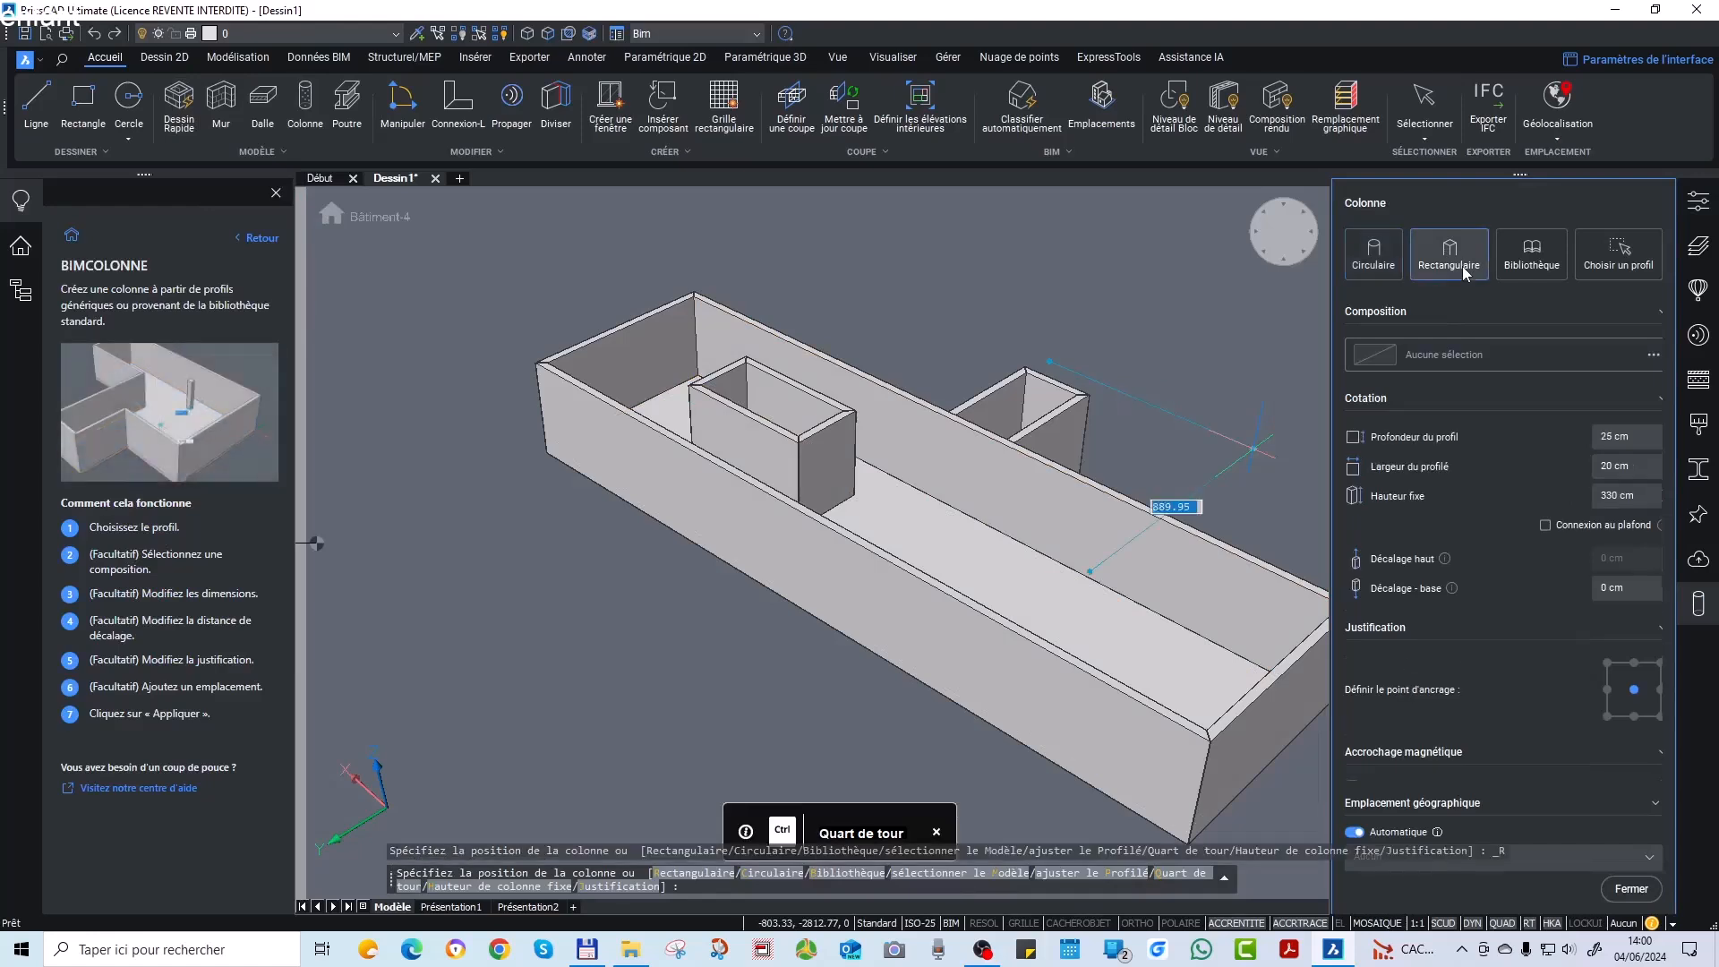
{"action": "double_click", "coordinate": [1639, 436]}
{"action": "type", "text": "30"}
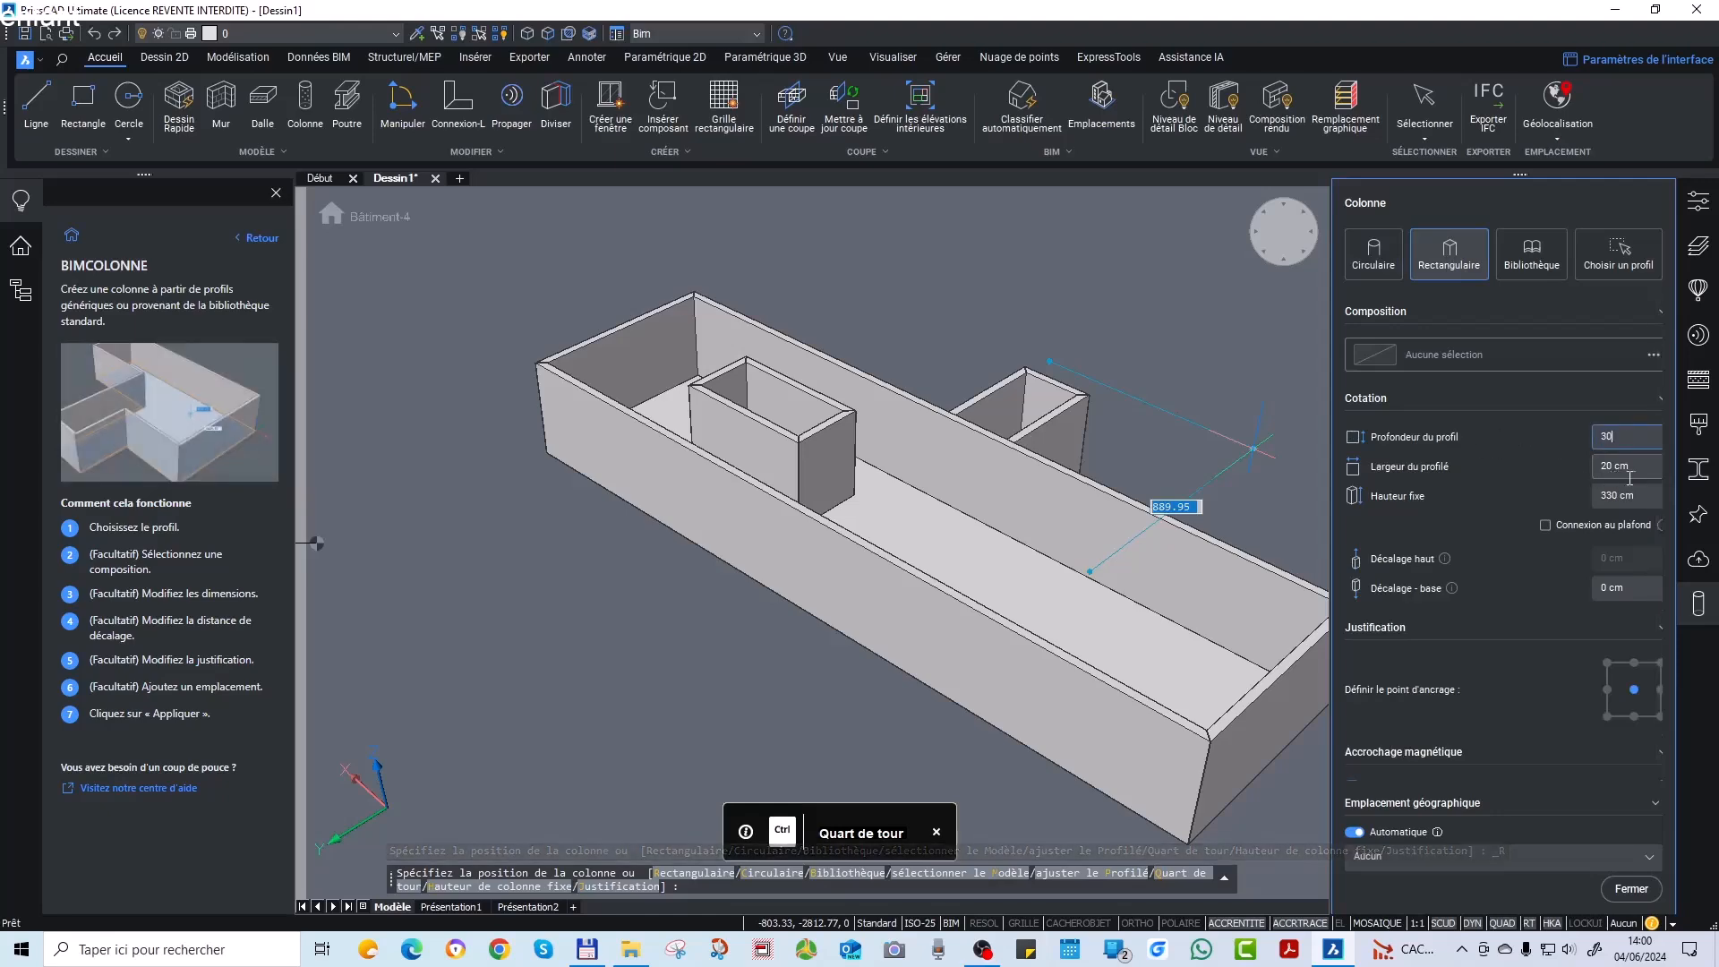
{"action": "key", "text": "Tab"}
{"action": "type", "text": "30"}
{"action": "scroll", "coordinate": [1132, 645], "scroll_direction": "up", "scroll_amount": 5}
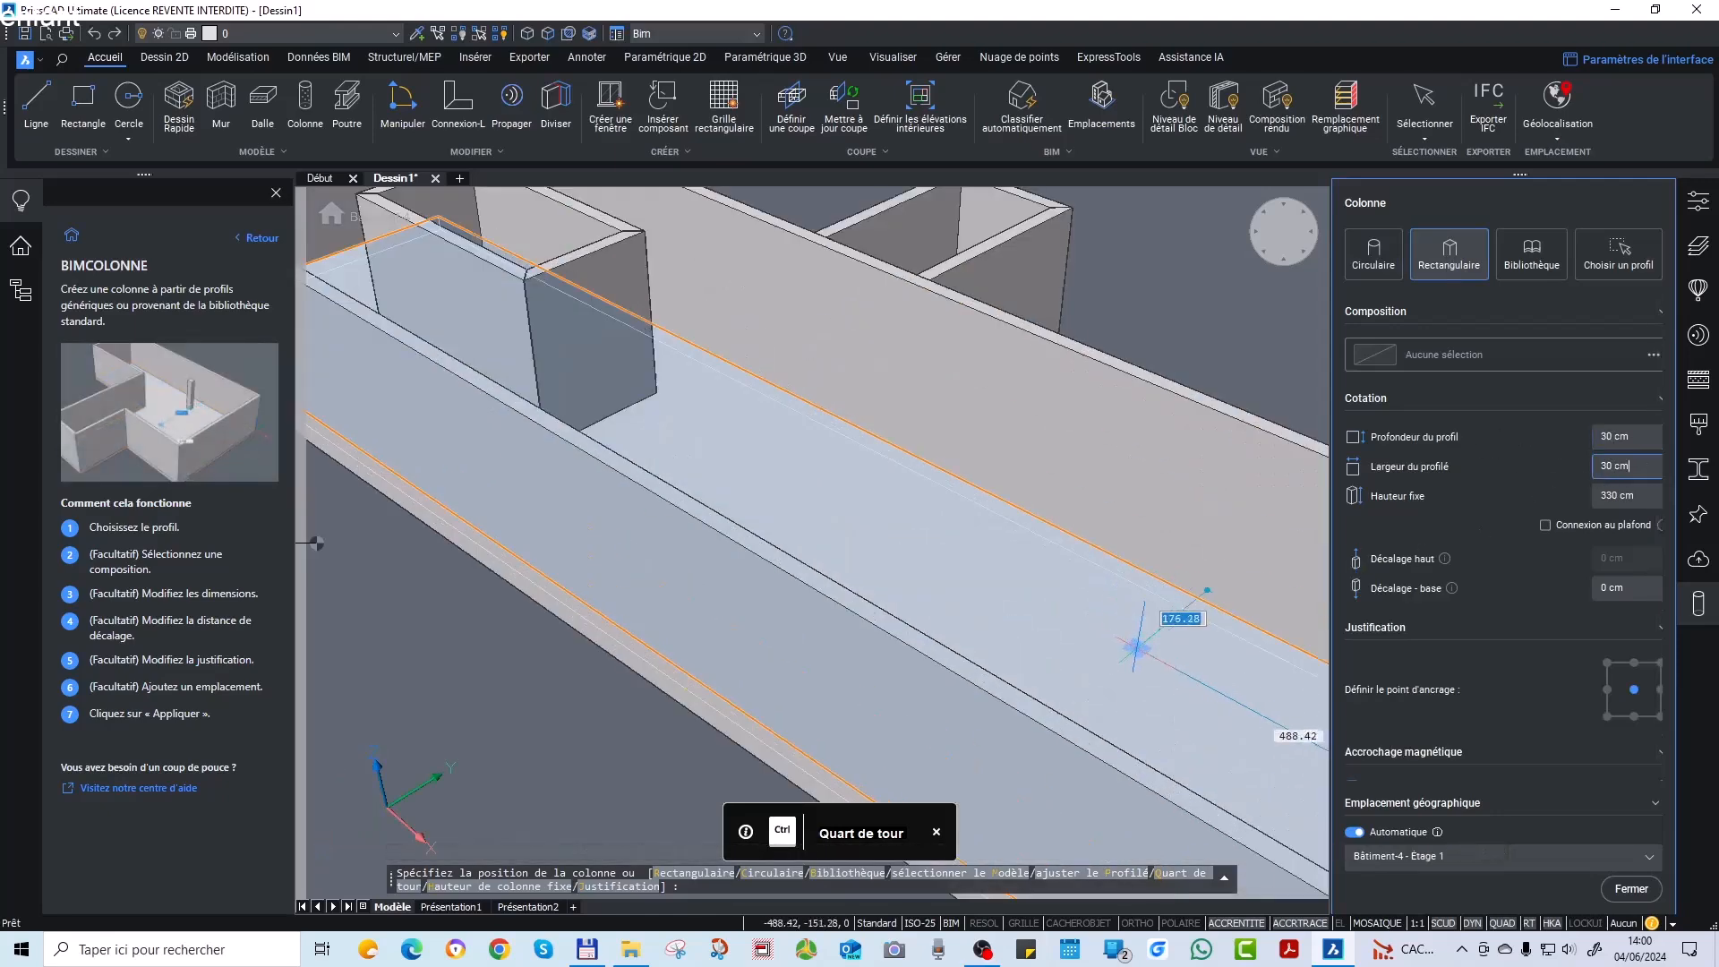
{"action": "left_click", "coordinate": [820, 703]}
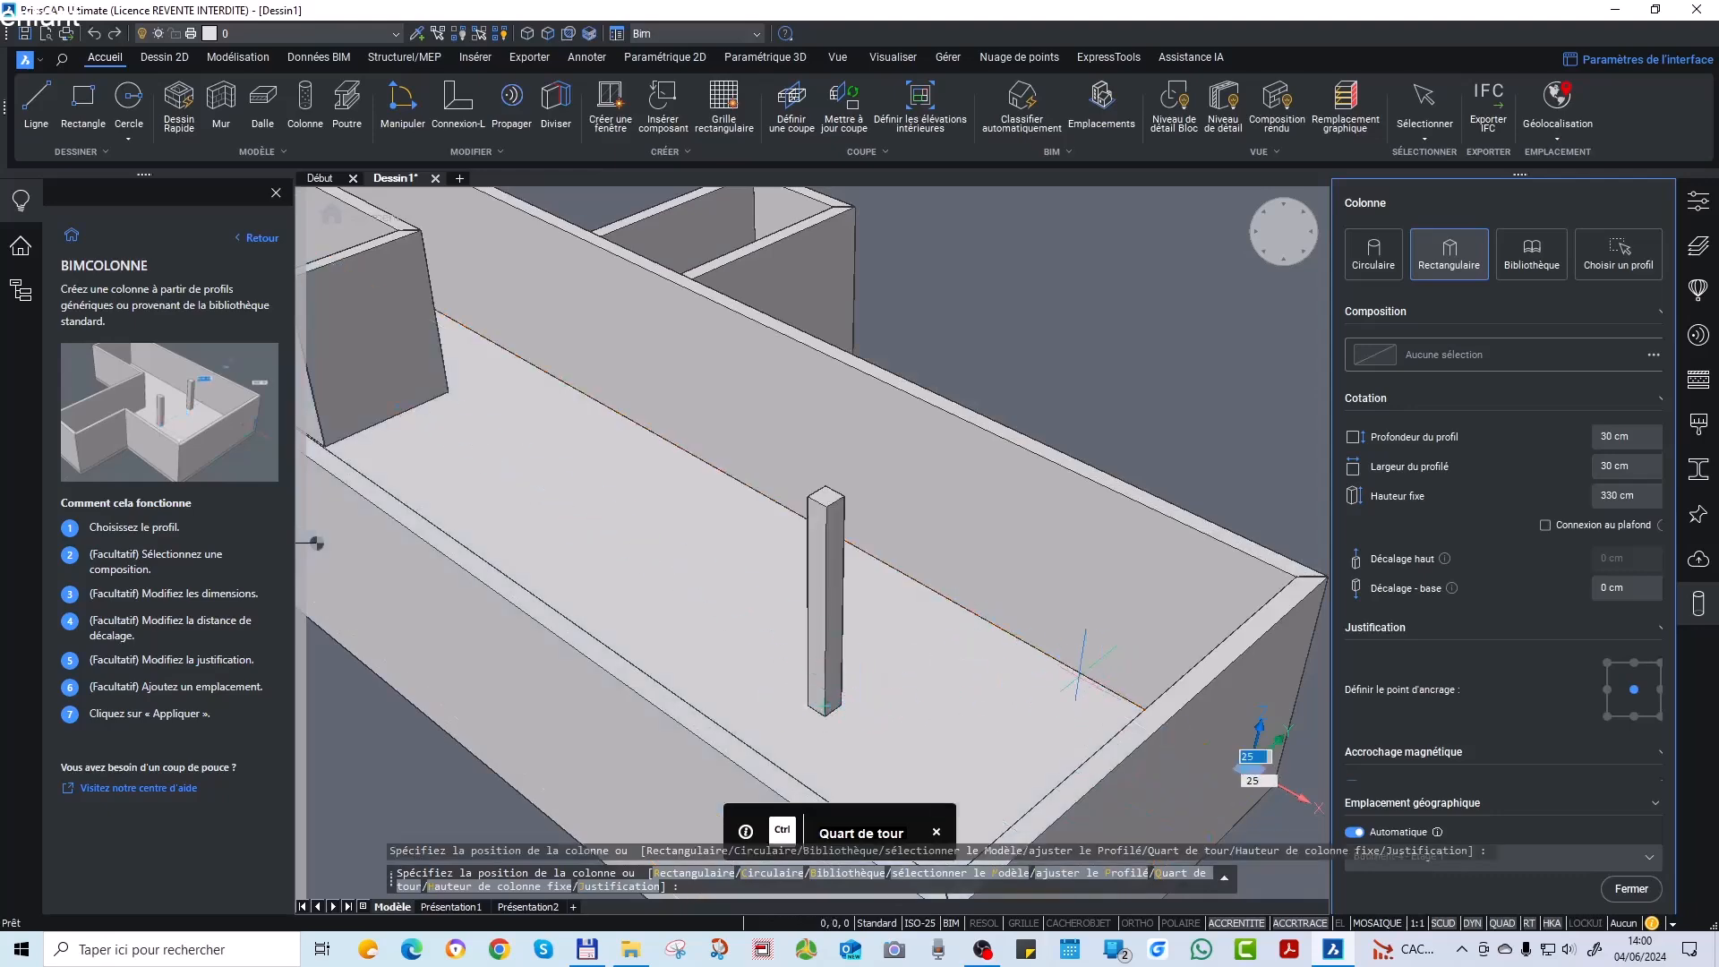
Draw a rectangular beam 40 cm high and 30 cm wide, about 255 cm long, from the column's top to the long wall.
{"action": "scroll", "coordinate": [898, 710], "scroll_direction": "up", "scroll_amount": 4}
{"action": "scroll", "coordinate": [898, 710], "scroll_direction": "down", "scroll_amount": 6}
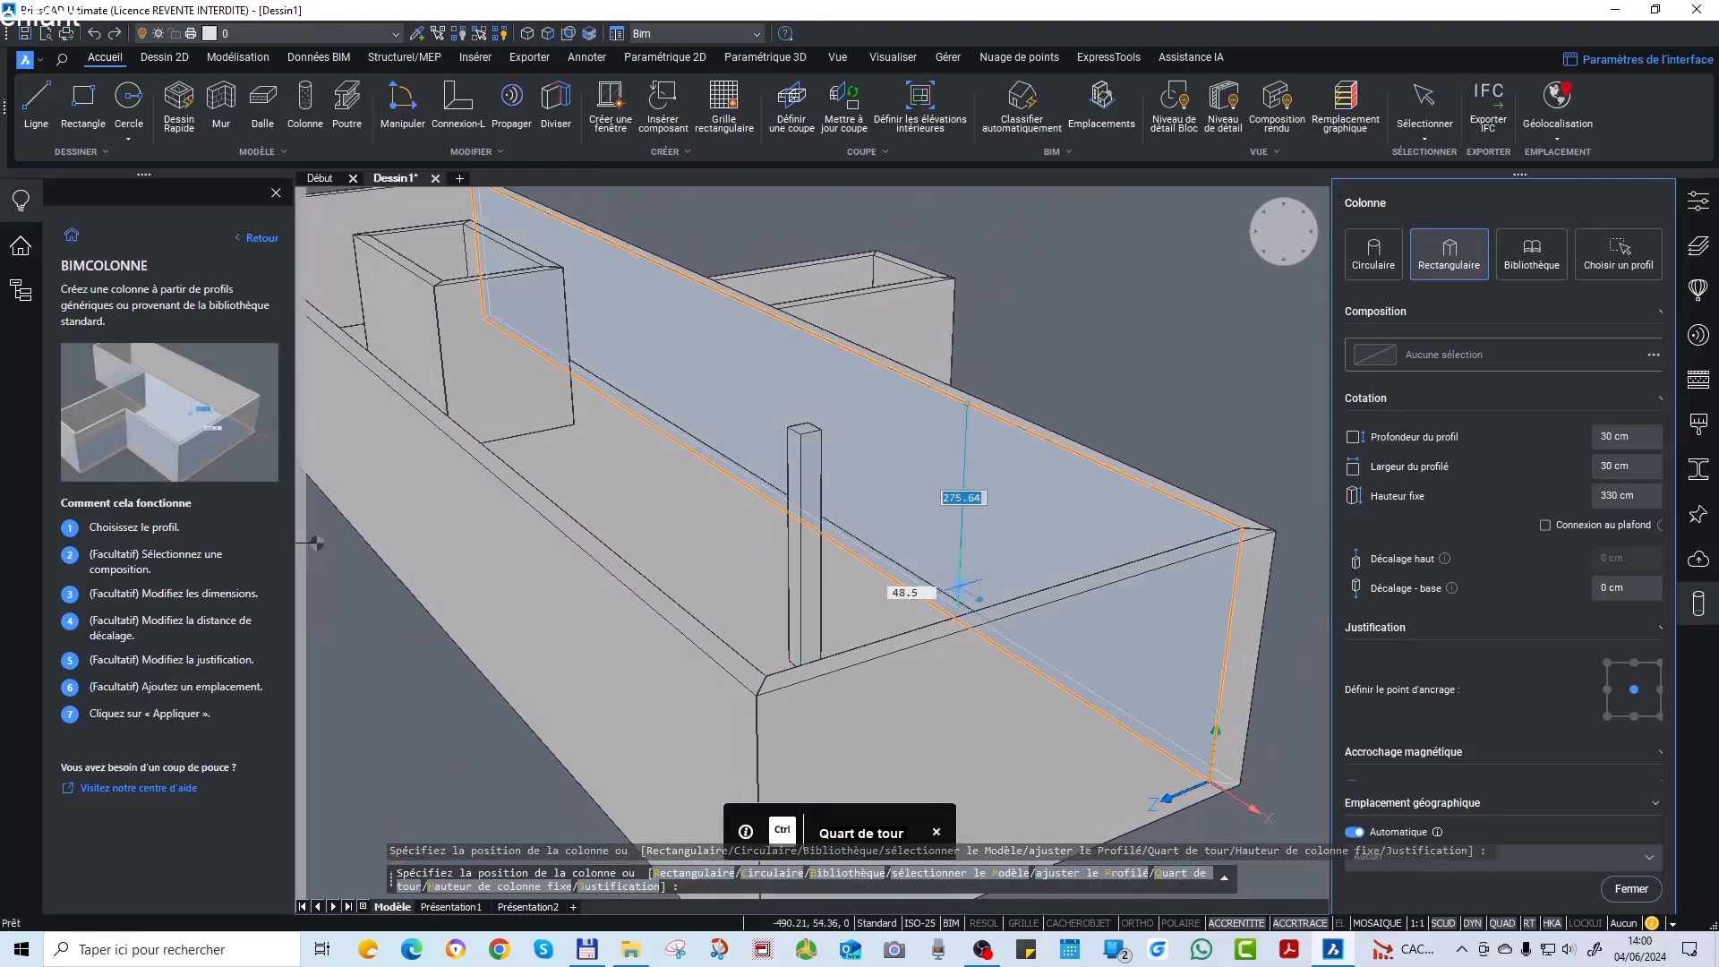
{"action": "left_click", "coordinate": [348, 102]}
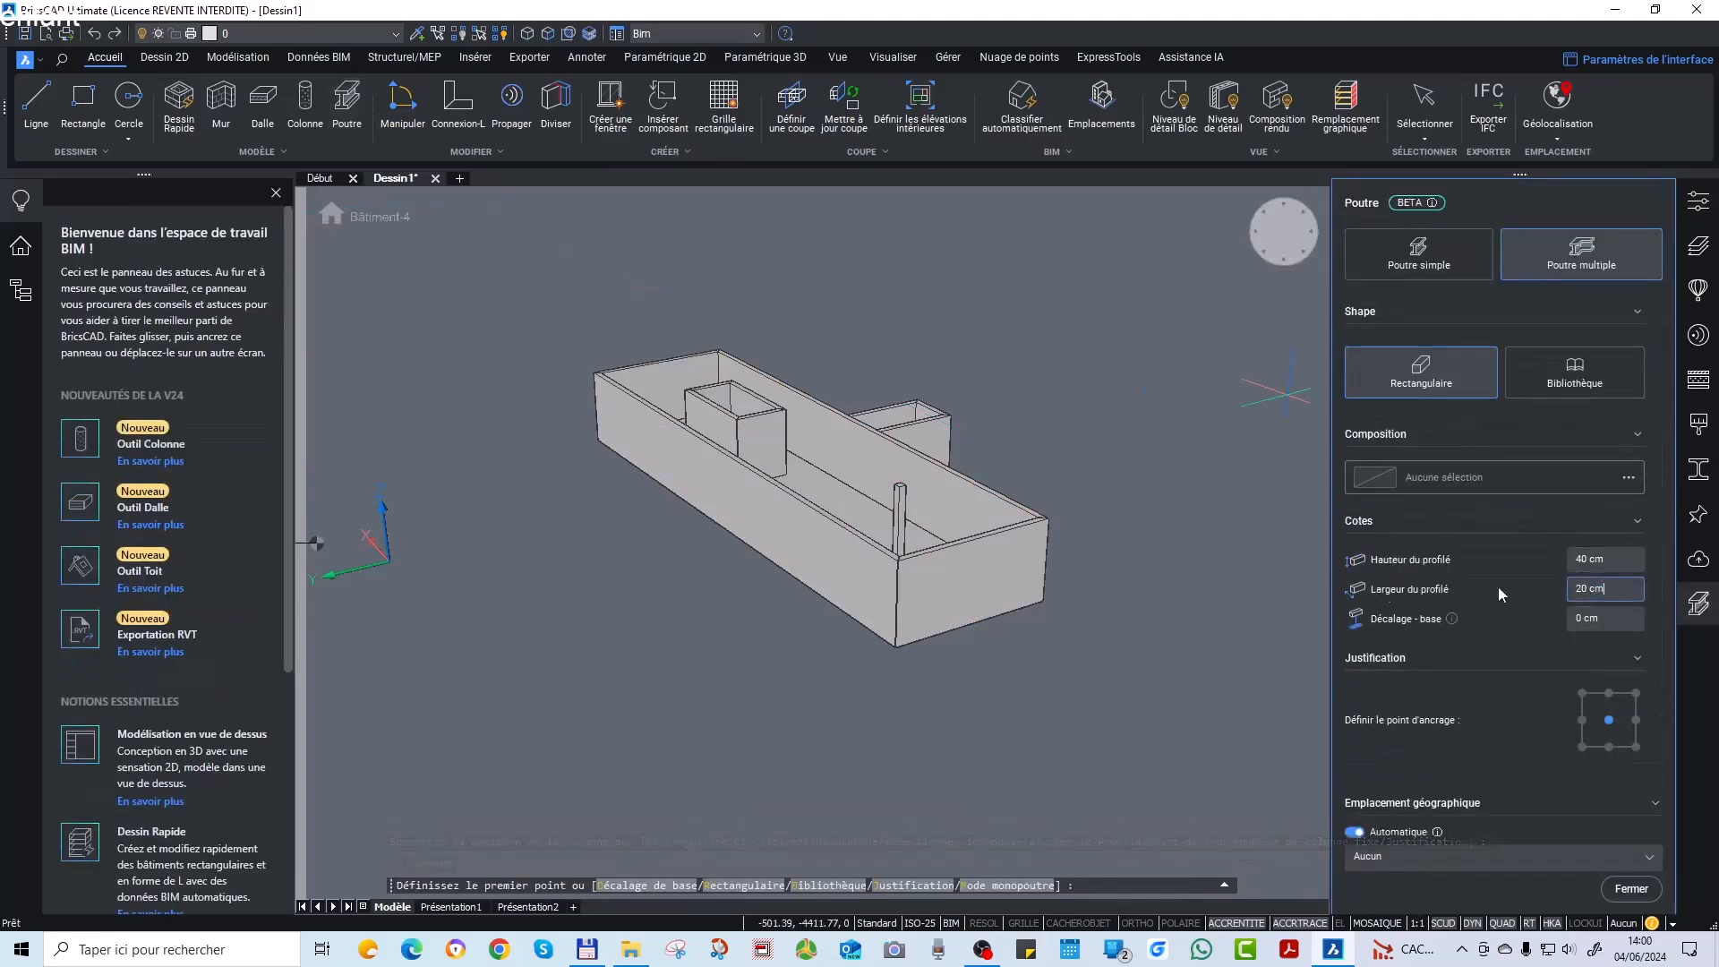
{"action": "middle_click_drag", "start_coordinate": [729, 509], "coordinate": [923, 582], "text": "shift"}
{"action": "scroll", "coordinate": [934, 403], "scroll_direction": "up", "scroll_amount": 3}
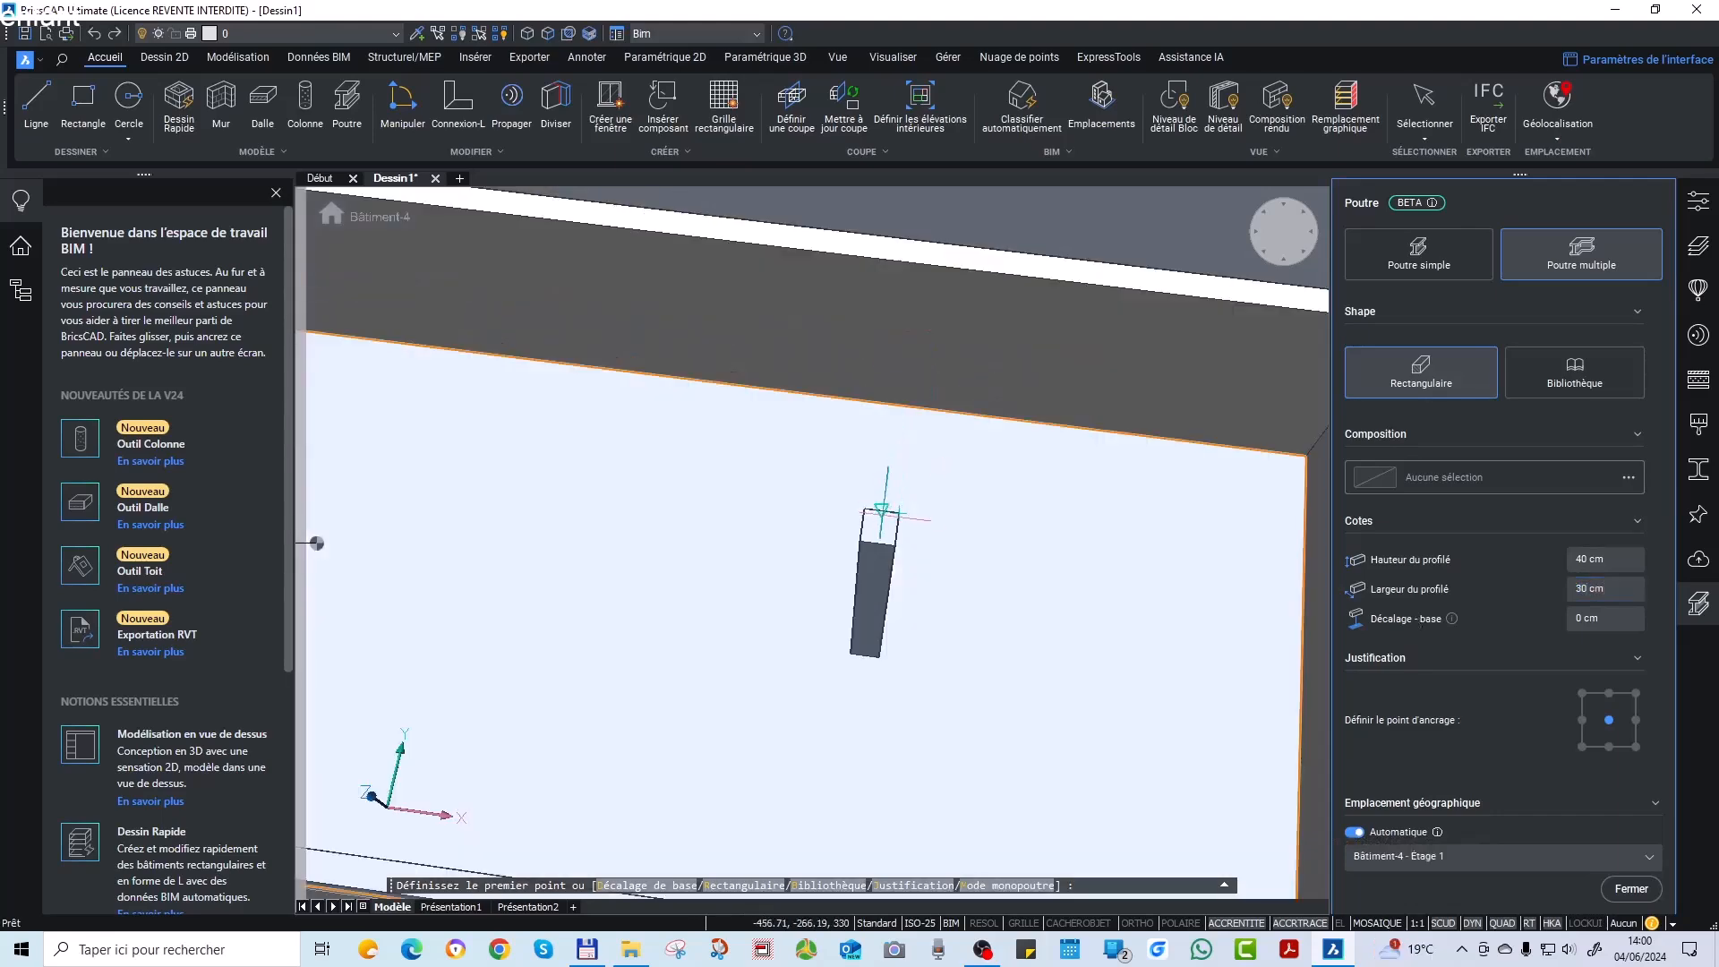
{"action": "left_click", "coordinate": [884, 510]}
{"action": "middle_click_drag", "start_coordinate": [913, 269], "coordinate": [852, 280], "text": "shift"}
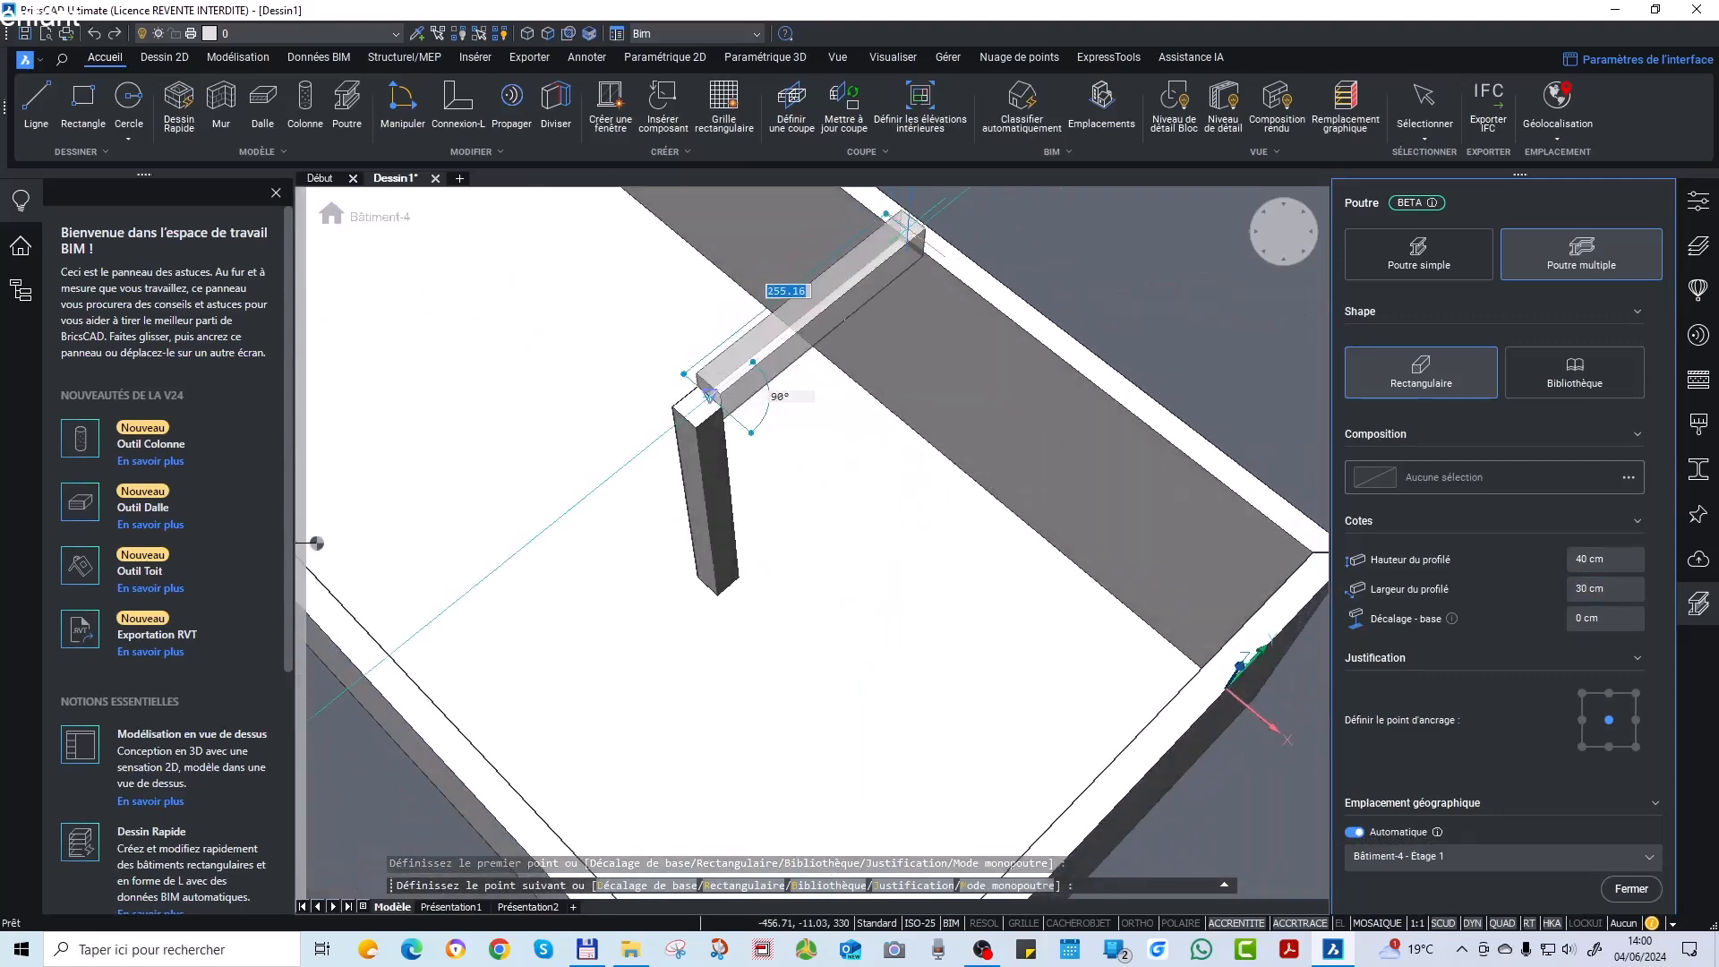
{"action": "left_click", "coordinate": [907, 229]}
{"action": "key", "text": "Return"}
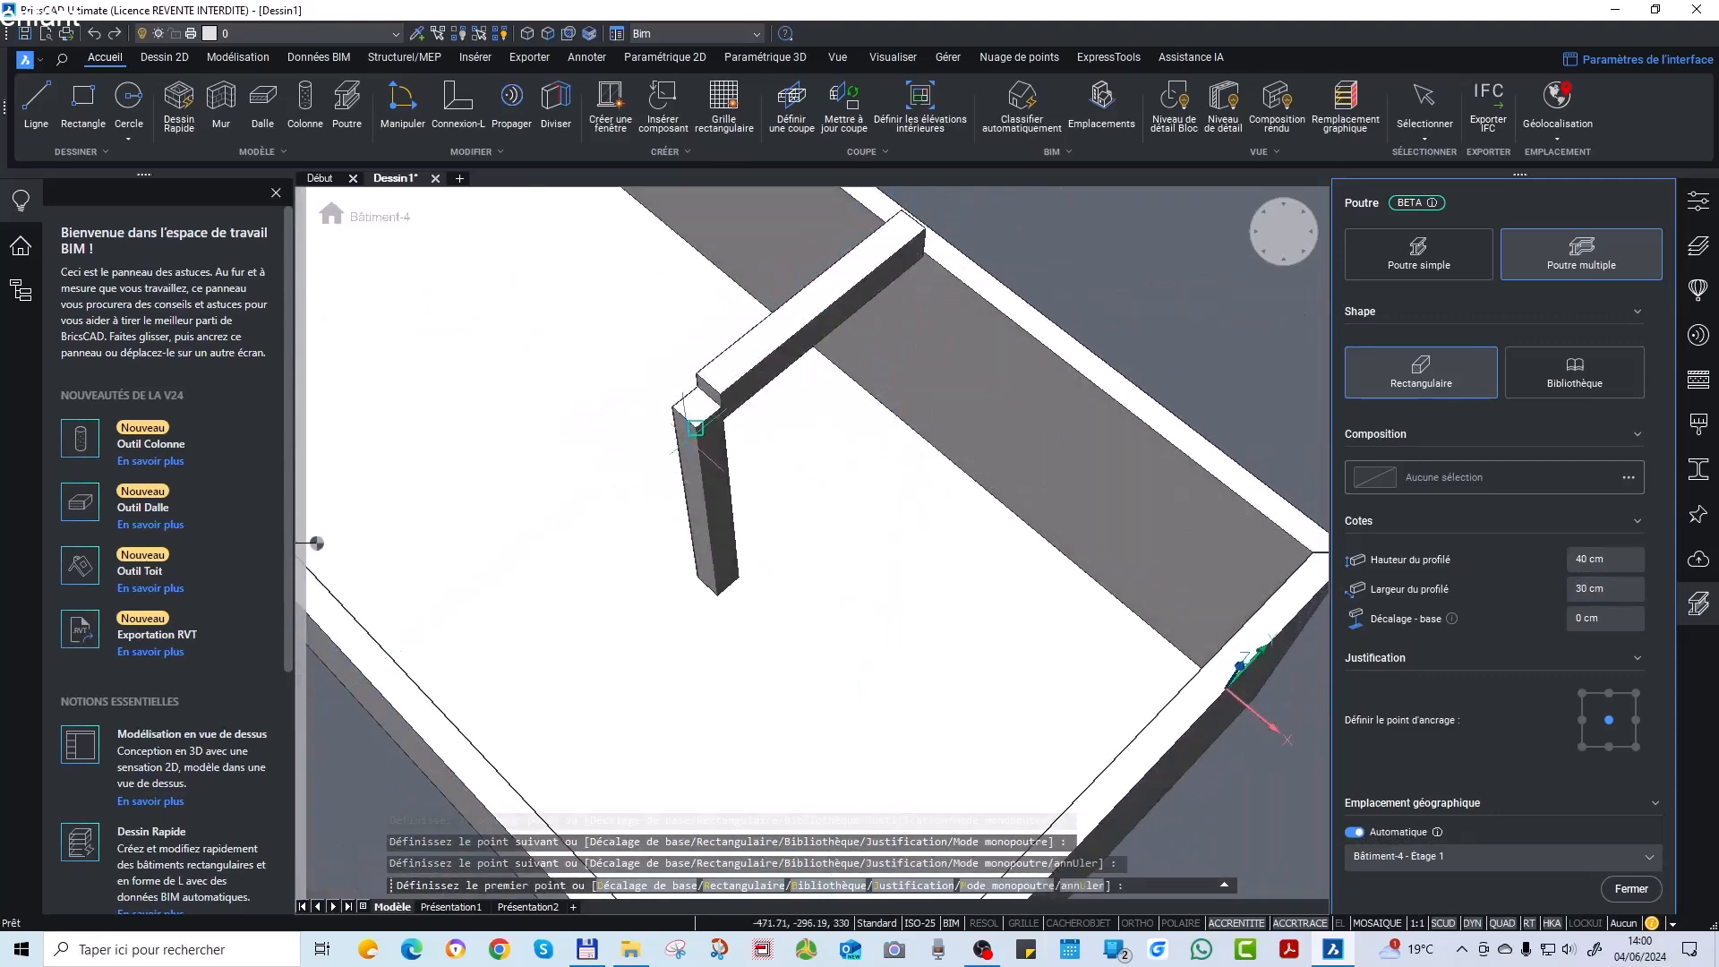
{"action": "key", "text": "Escape"}
{"action": "key", "text": "Escape"}
Try to stretch the beam from its end point at the column.
{"action": "left_click", "coordinate": [697, 372]}
{"action": "left_click", "coordinate": [698, 399]}
{"action": "scroll", "coordinate": [706, 395], "scroll_direction": "down", "scroll_amount": 2}
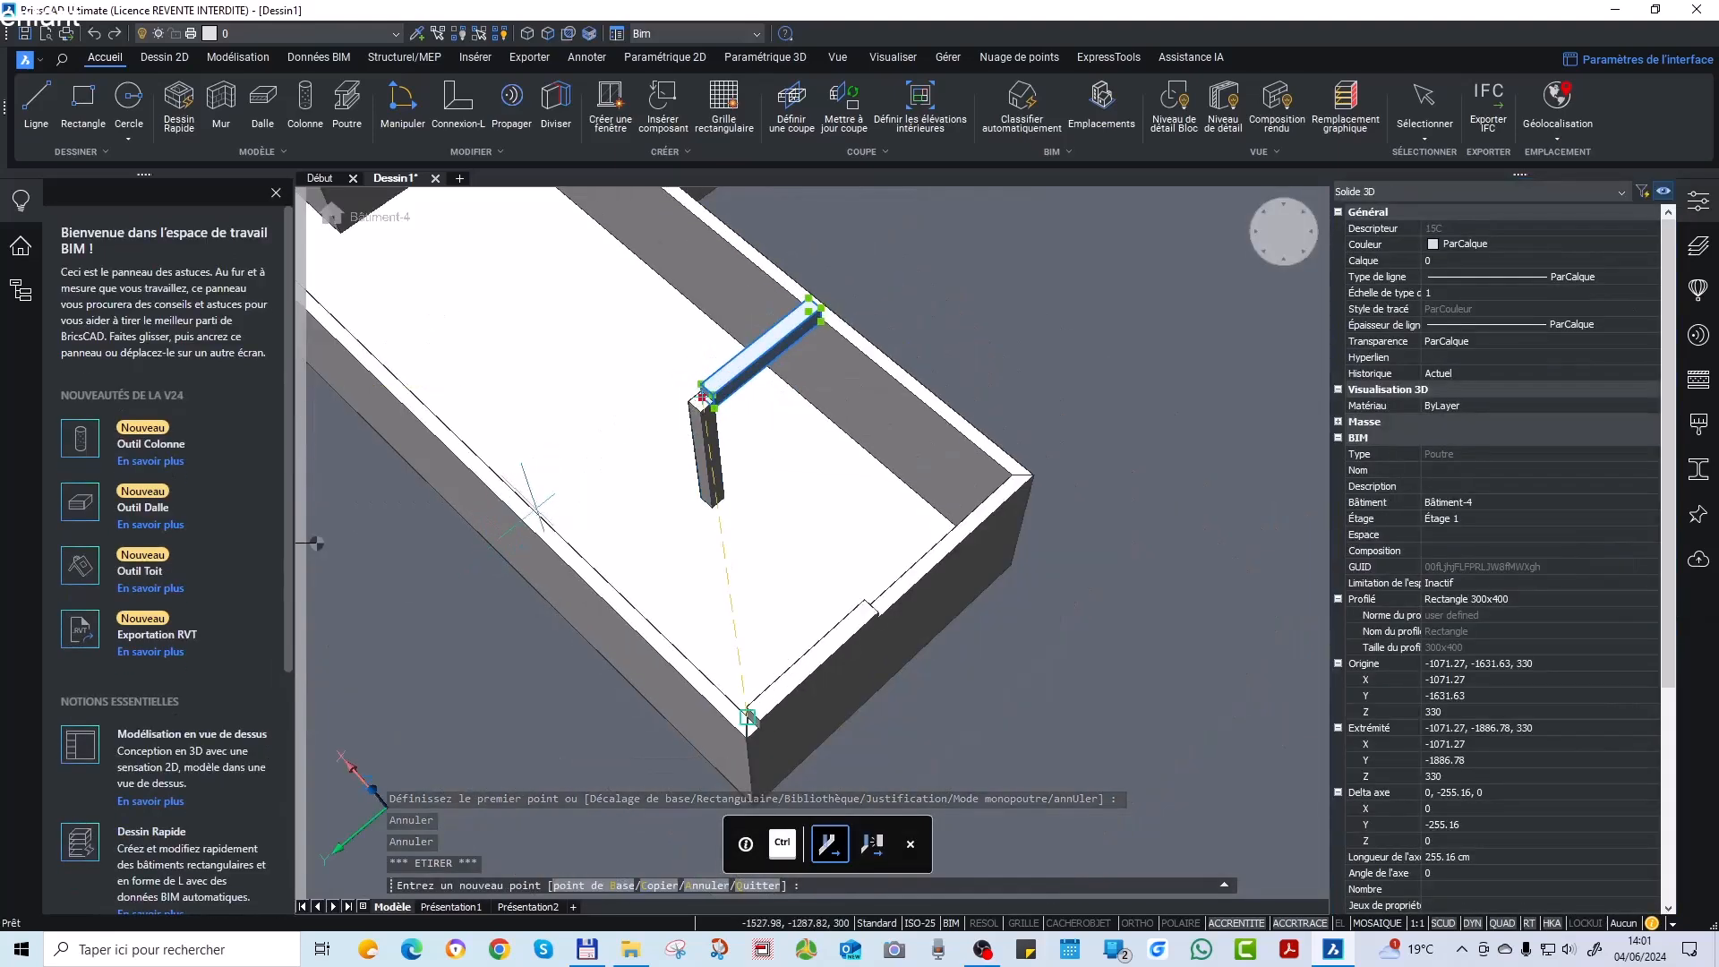
{"action": "key", "text": "Escape"}
{"action": "scroll", "coordinate": [701, 412], "scroll_direction": "up", "scroll_amount": 3}
{"action": "scroll", "coordinate": [700, 412], "scroll_direction": "down", "scroll_amount": 2}
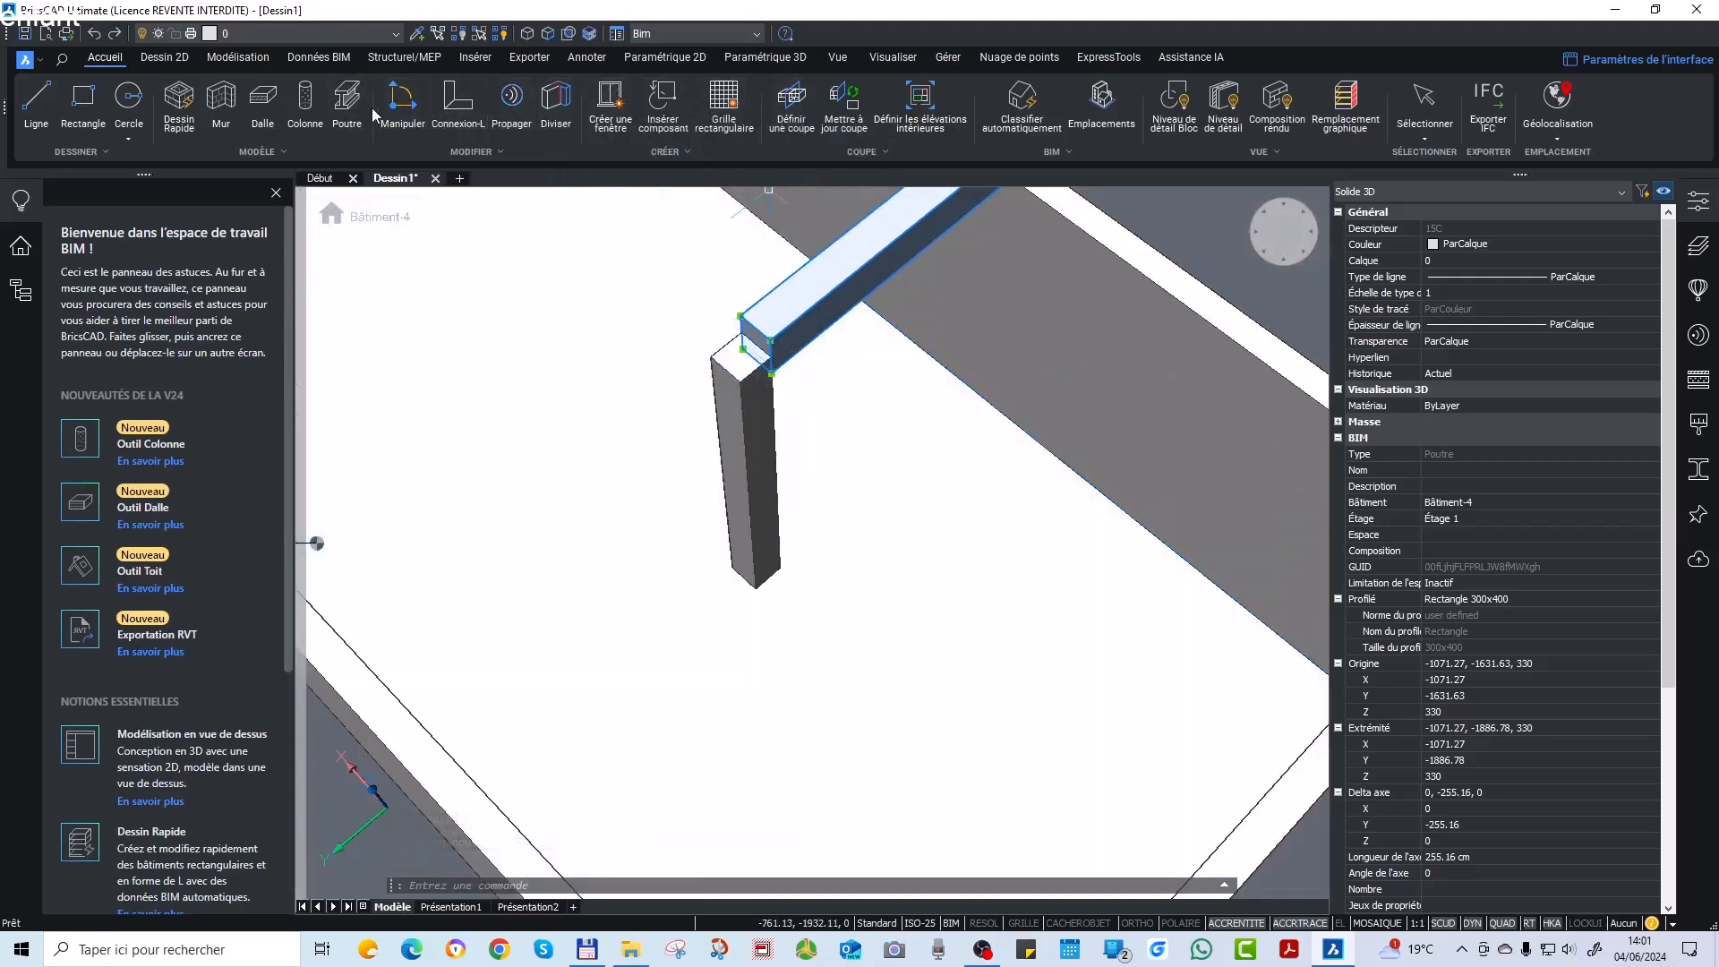
Try to reposition the beam's column end after starting the Manipulate tool, then clear the selection.
{"action": "left_click", "coordinate": [402, 103]}
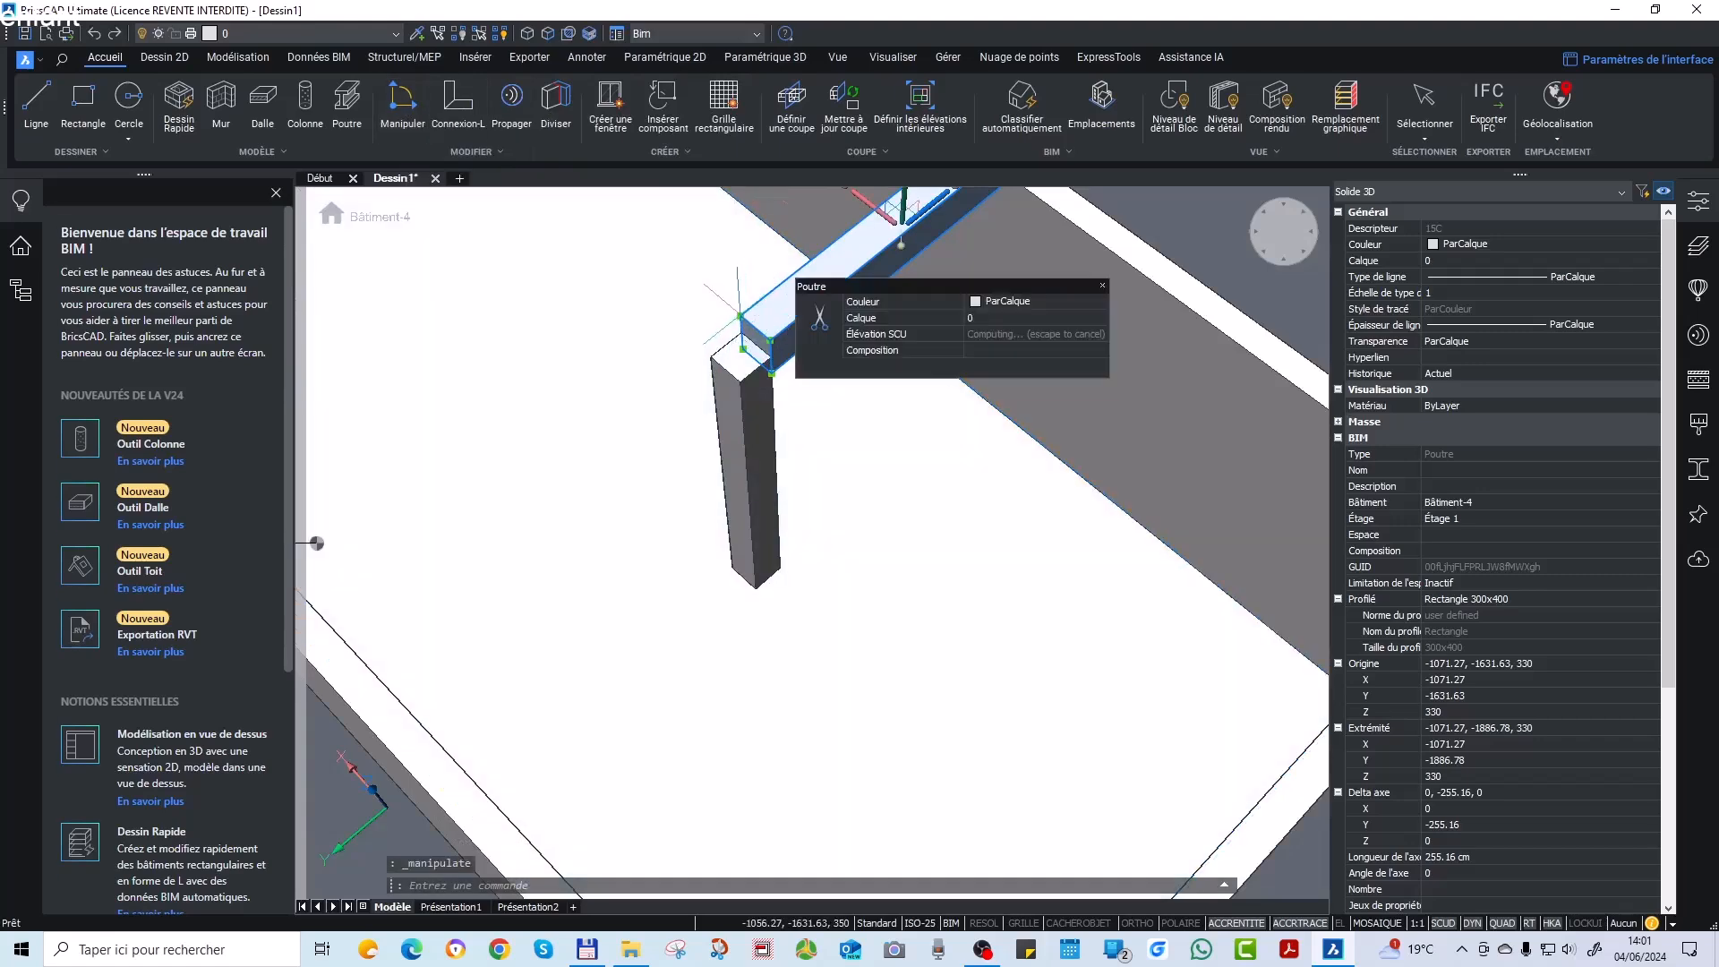
{"action": "left_click", "coordinate": [741, 315]}
{"action": "scroll", "coordinate": [742, 315], "scroll_direction": "down", "scroll_amount": 3}
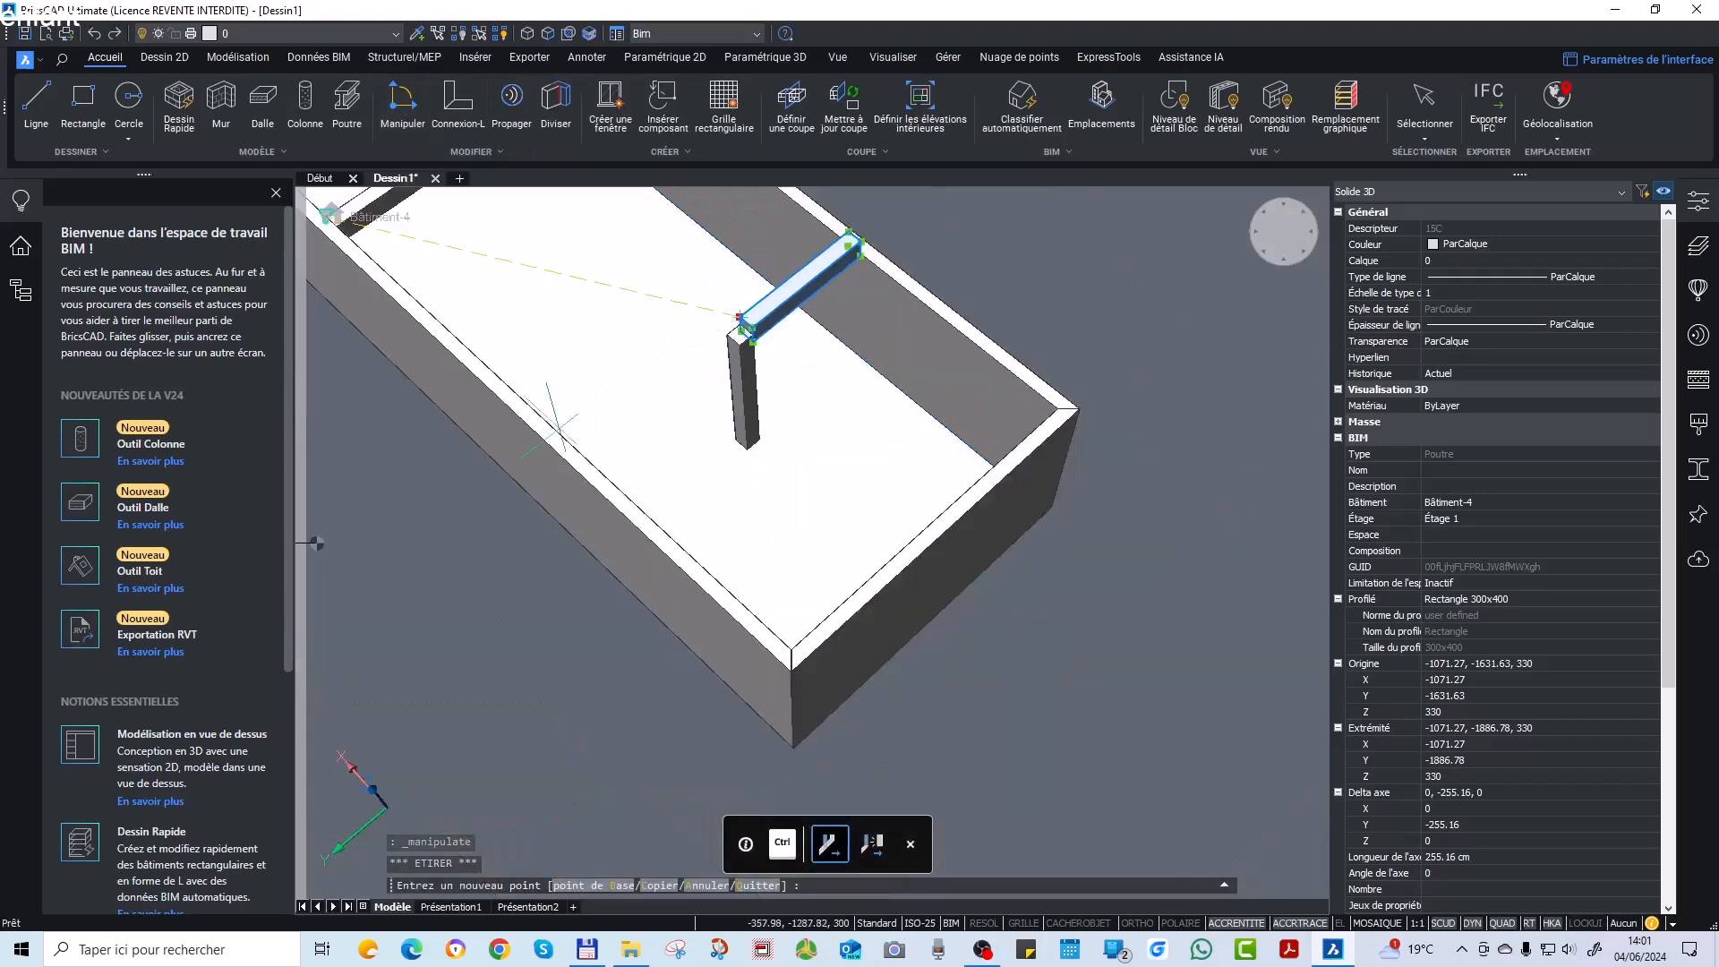
{"action": "key", "text": "Escape"}
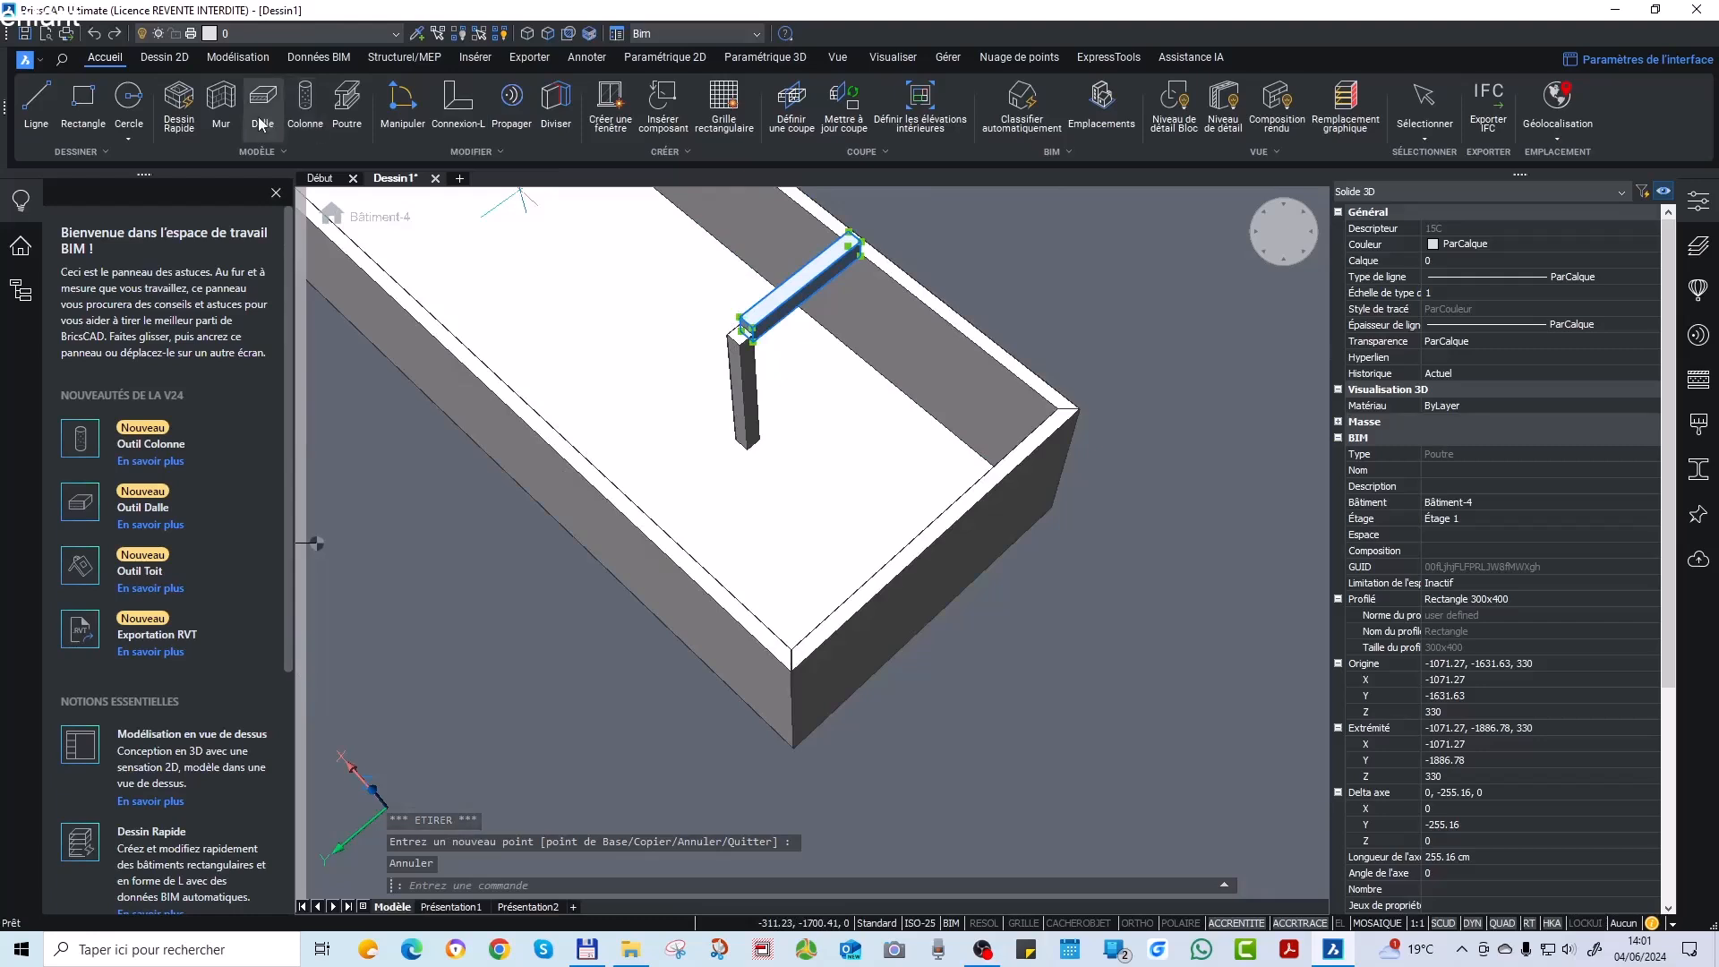
{"action": "key", "text": "Escape"}
{"action": "key", "text": "Escape"}
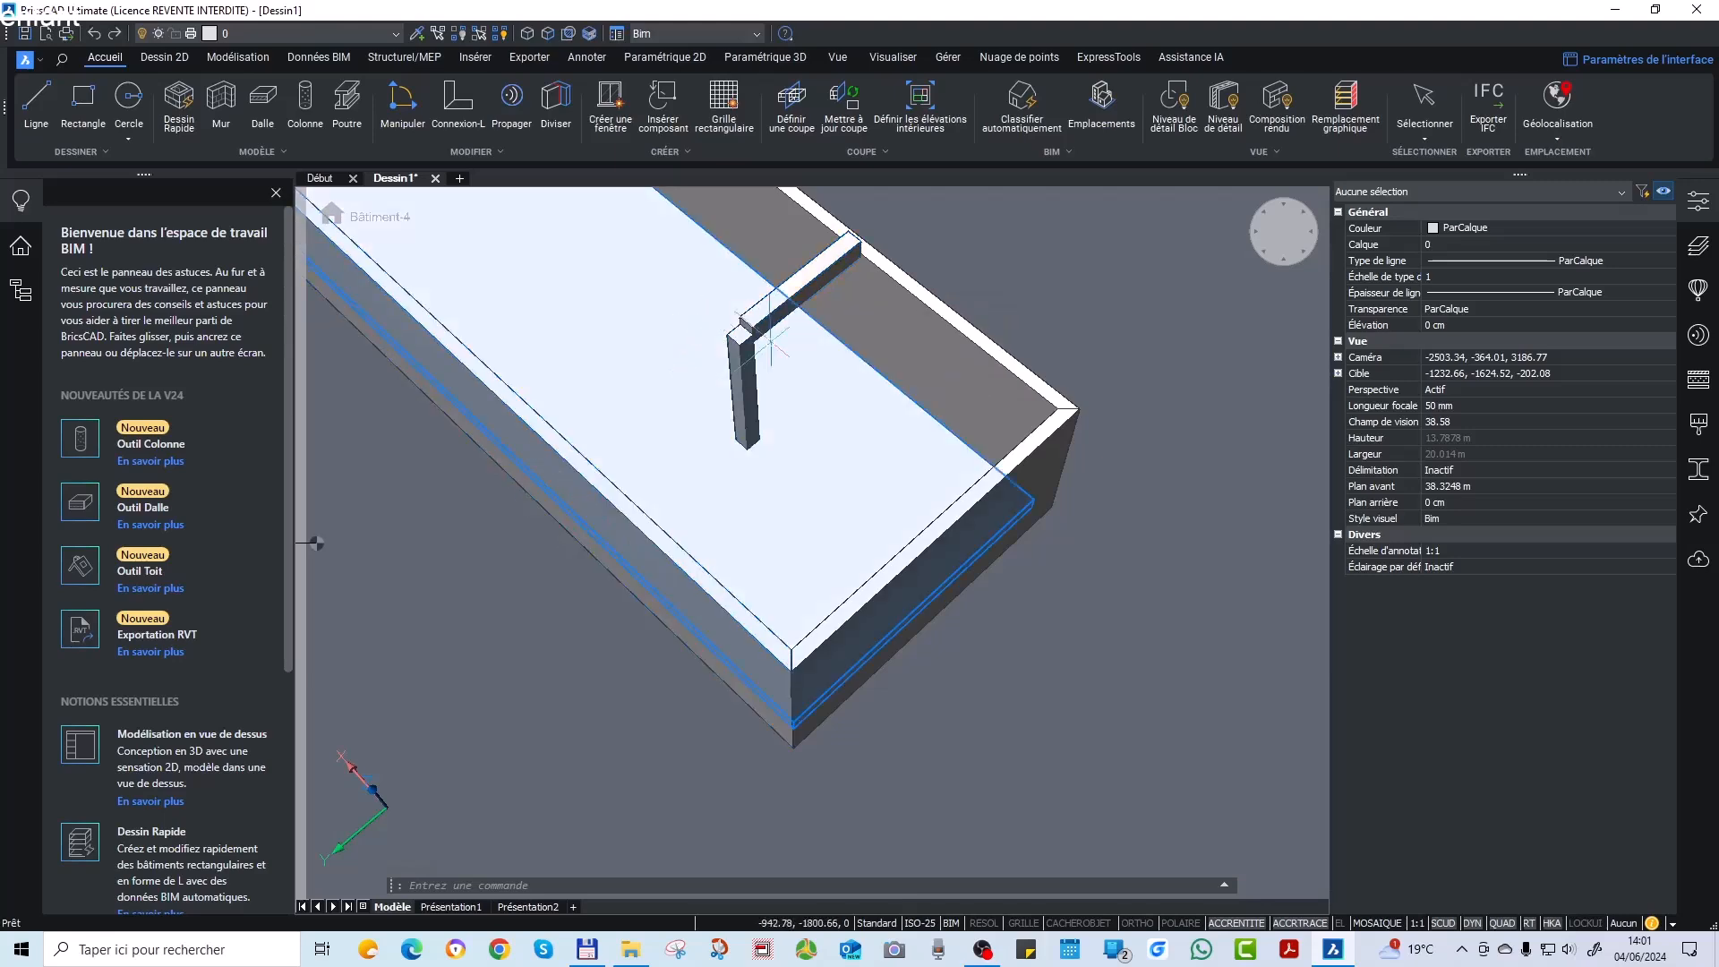
Delete the beam between the column and the long wall.
{"action": "scroll", "coordinate": [672, 286], "scroll_direction": "up", "scroll_amount": 6}
{"action": "left_click", "coordinate": [668, 279]}
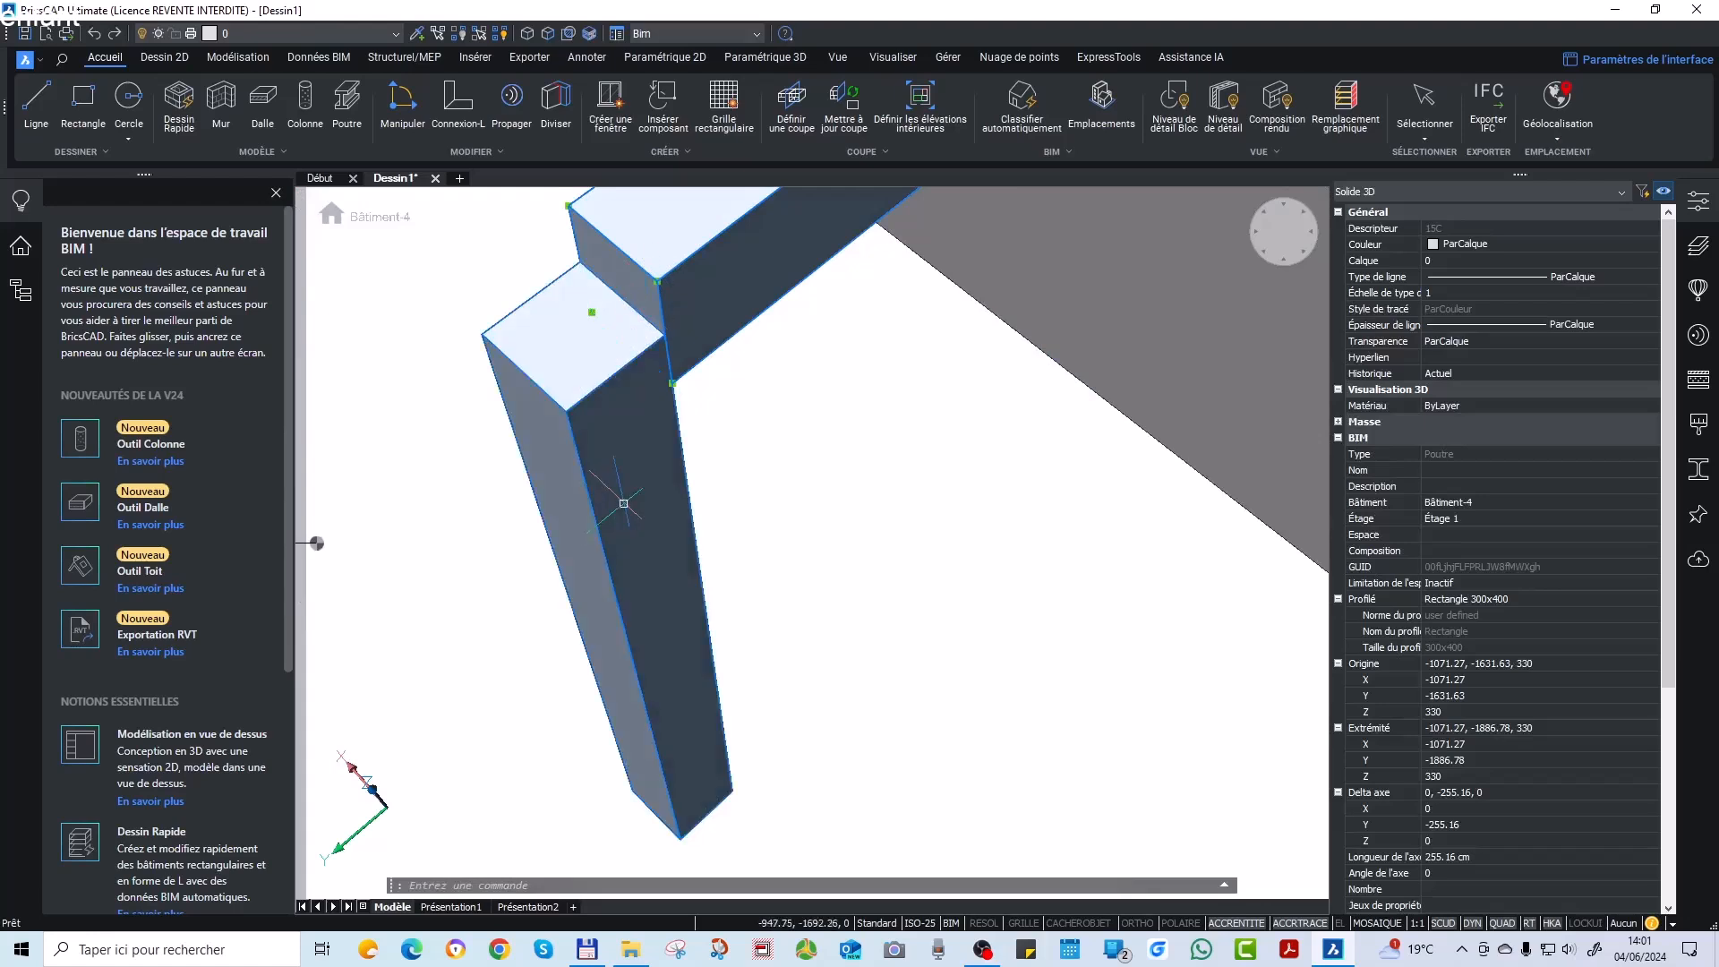
{"action": "mouse_move", "coordinate": [655, 534]}
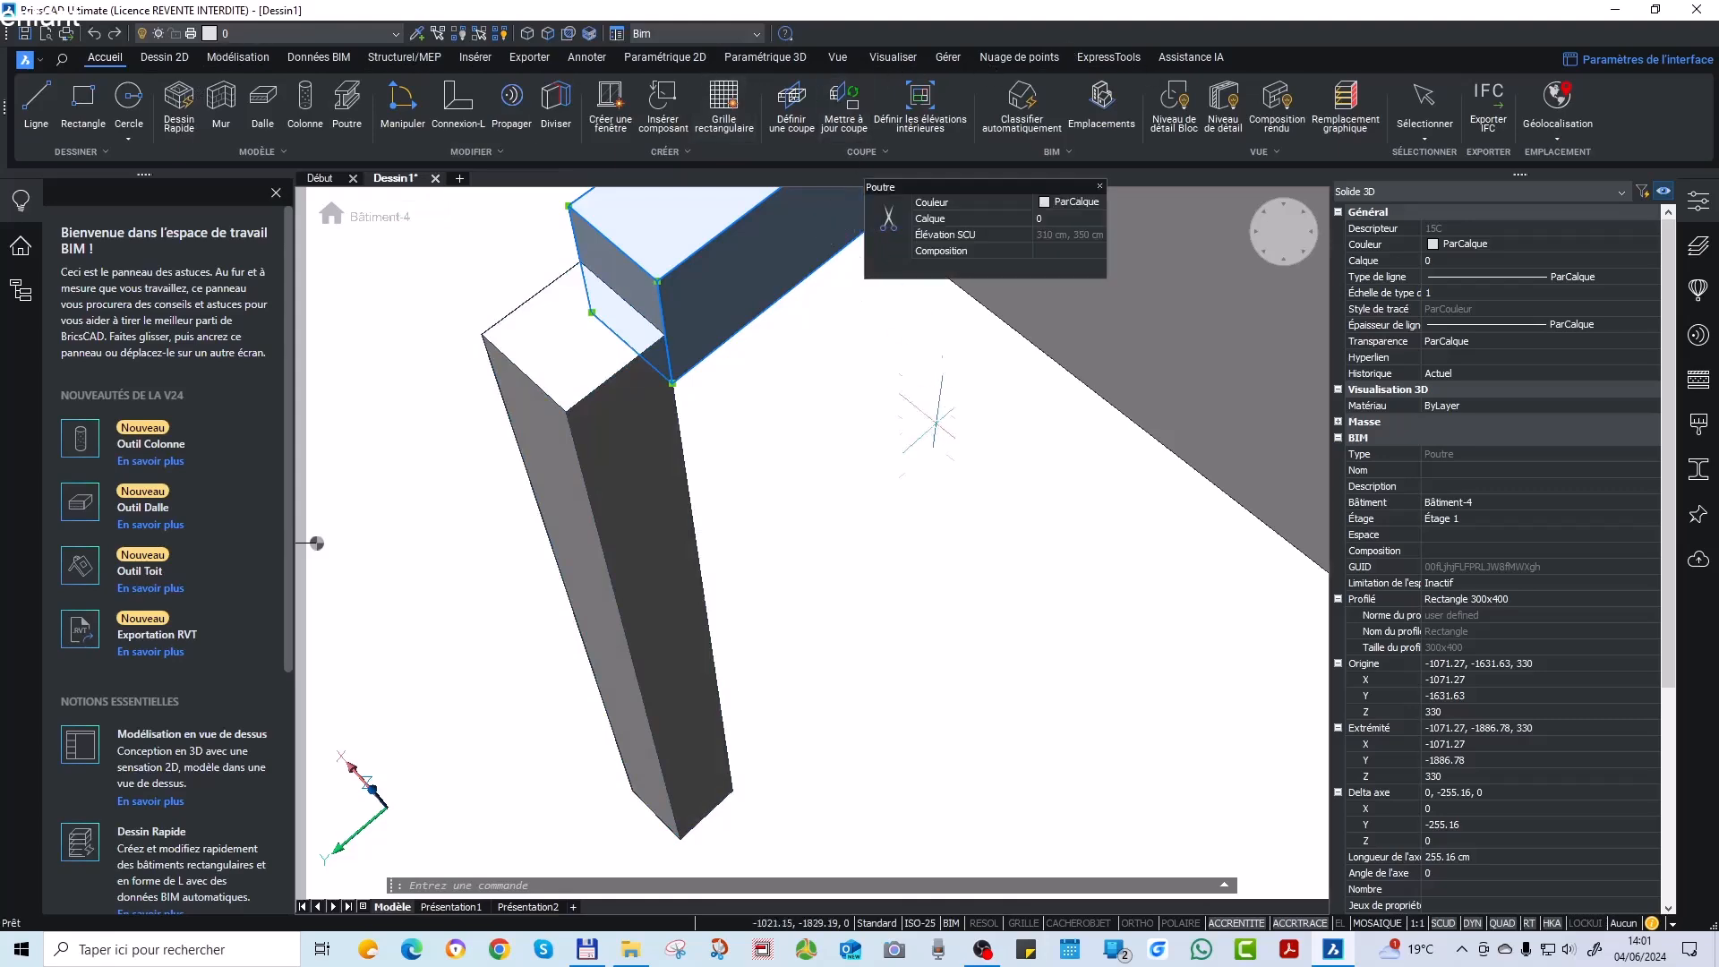
{"action": "scroll", "coordinate": [949, 497], "scroll_direction": "down", "scroll_amount": 4}
{"action": "scroll", "coordinate": [1075, 371], "scroll_direction": "up", "scroll_amount": 3}
{"action": "middle_click_drag", "start_coordinate": [1009, 492], "coordinate": [809, 491], "text": "shift"}
{"action": "scroll", "coordinate": [1075, 470], "scroll_direction": "down", "scroll_amount": 4}
{"action": "key", "text": "Delete"}
View the building from above, close to the column.
{"action": "scroll", "coordinate": [961, 531], "scroll_direction": "up", "scroll_amount": 4}
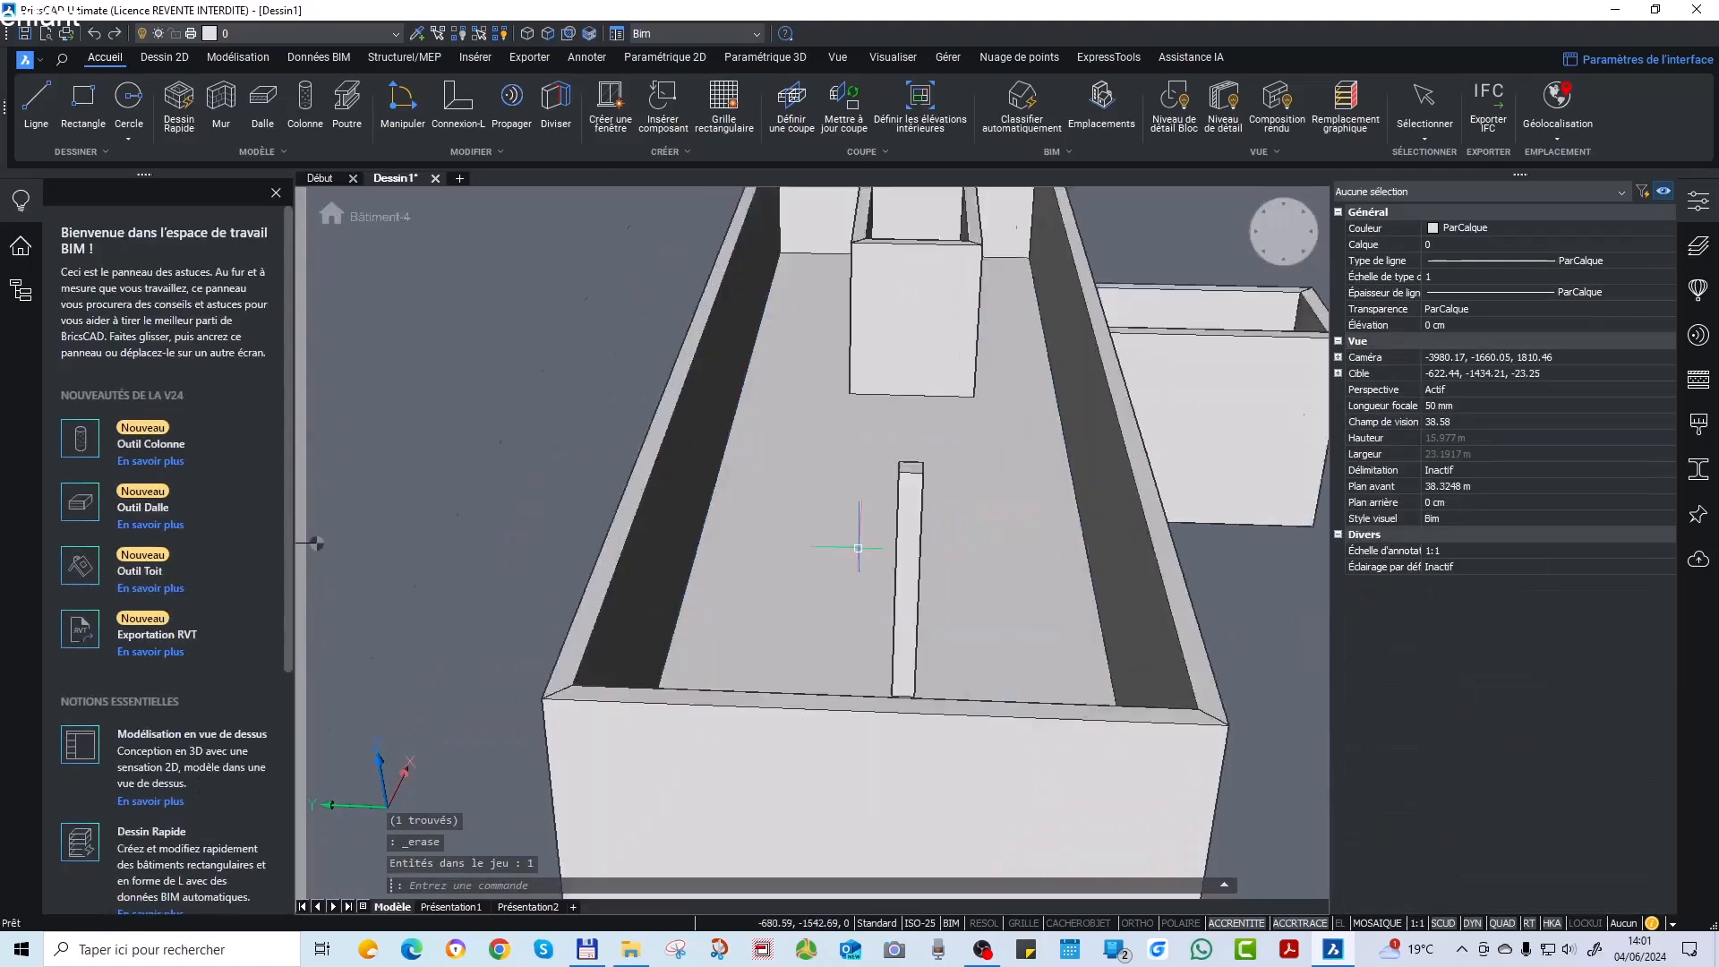
{"action": "mouse_move", "coordinate": [864, 595]}
{"action": "middle_mouse_down", "text": "shift"}
{"action": "mouse_move", "coordinate": [990, 602]}
{"action": "mouse_move", "coordinate": [896, 596]}
{"action": "middle_mouse_up", "text": "shift"}
{"action": "scroll", "coordinate": [896, 596], "scroll_direction": "down", "scroll_amount": 2}
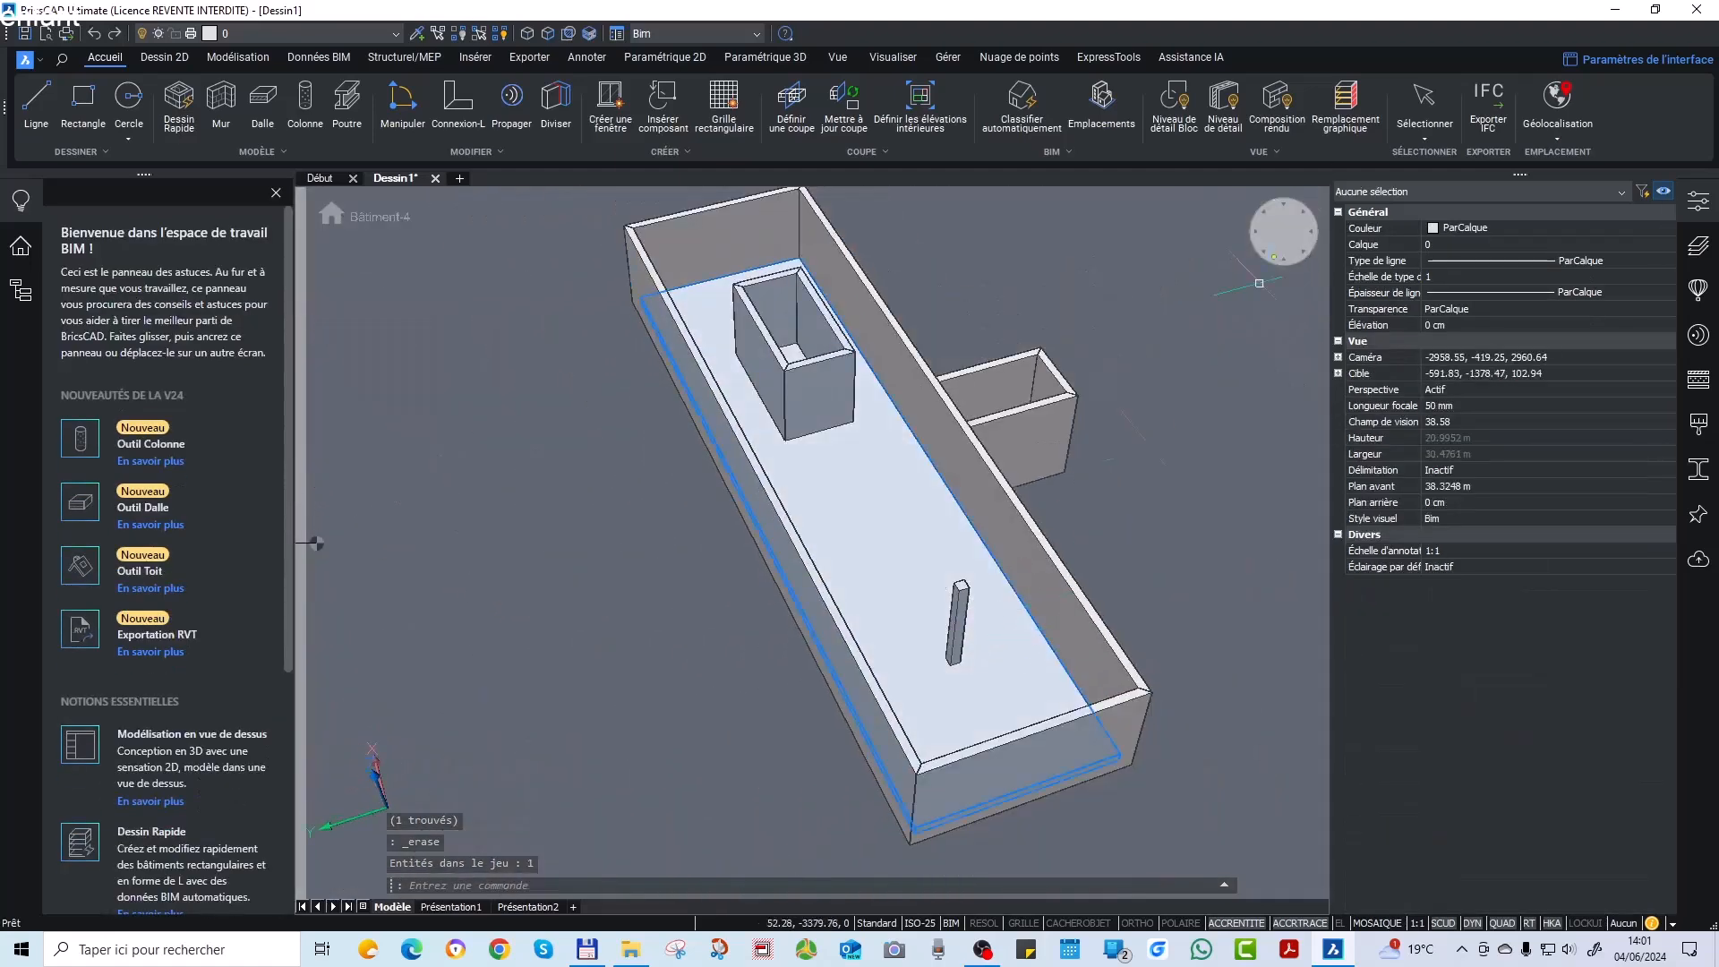
{"action": "left_click", "coordinate": [1283, 231]}
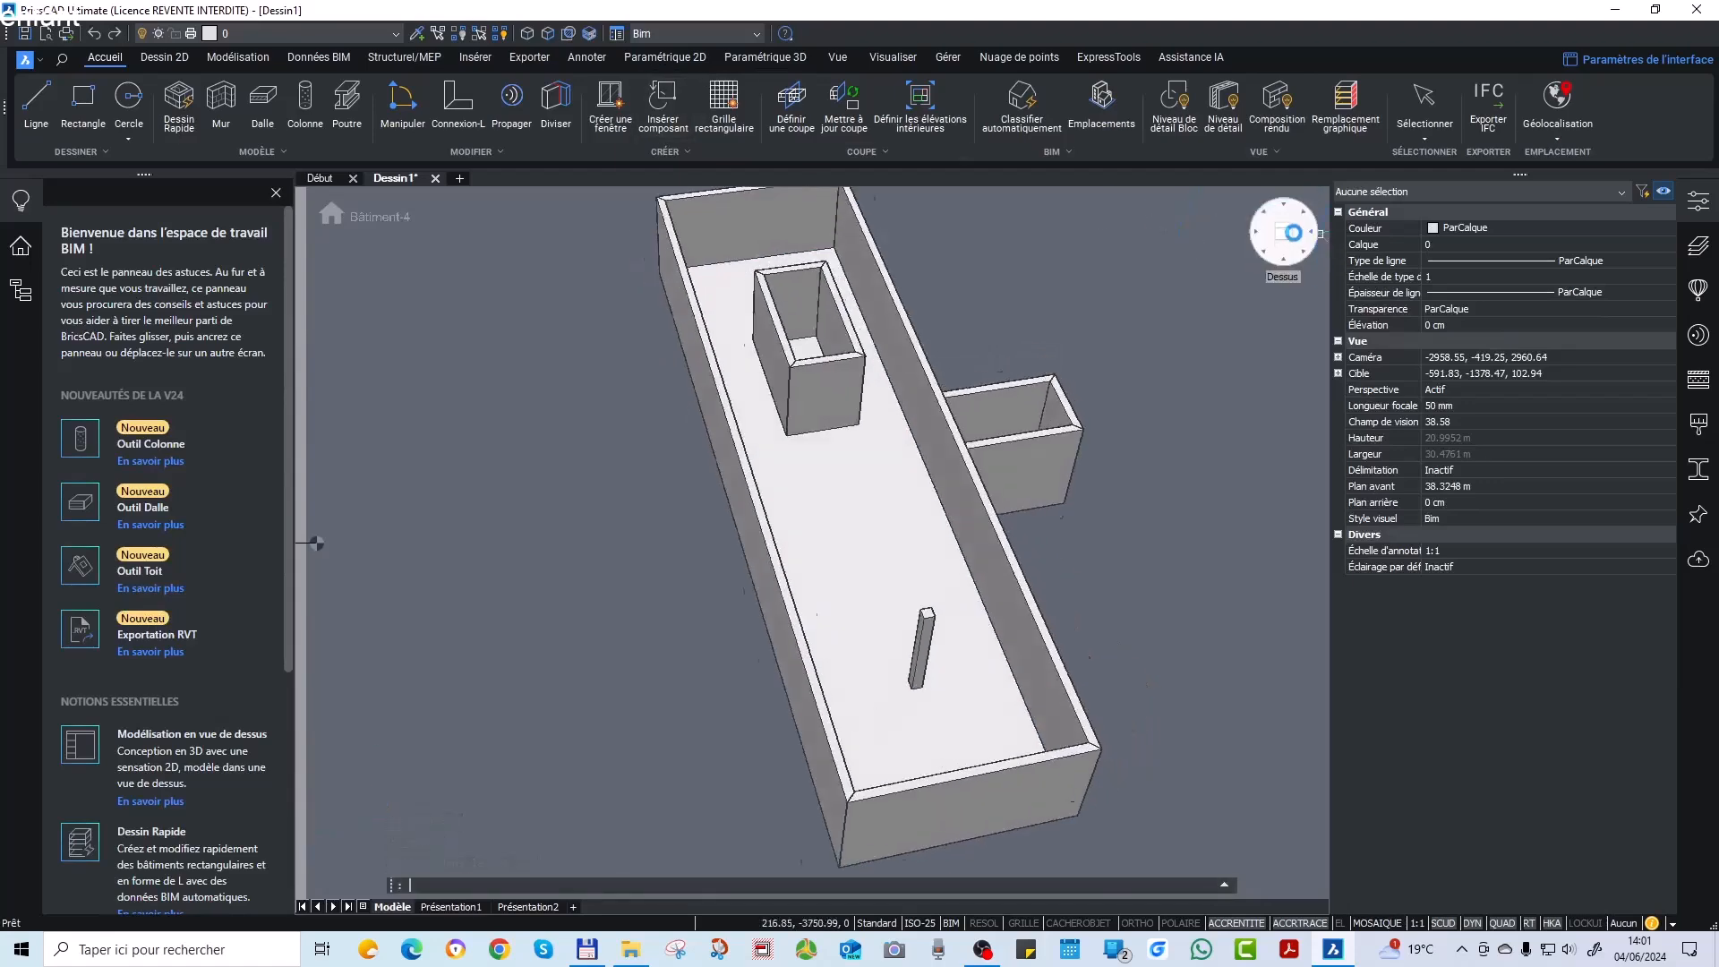
{"action": "scroll", "coordinate": [394, 495], "scroll_direction": "up", "scroll_amount": 3}
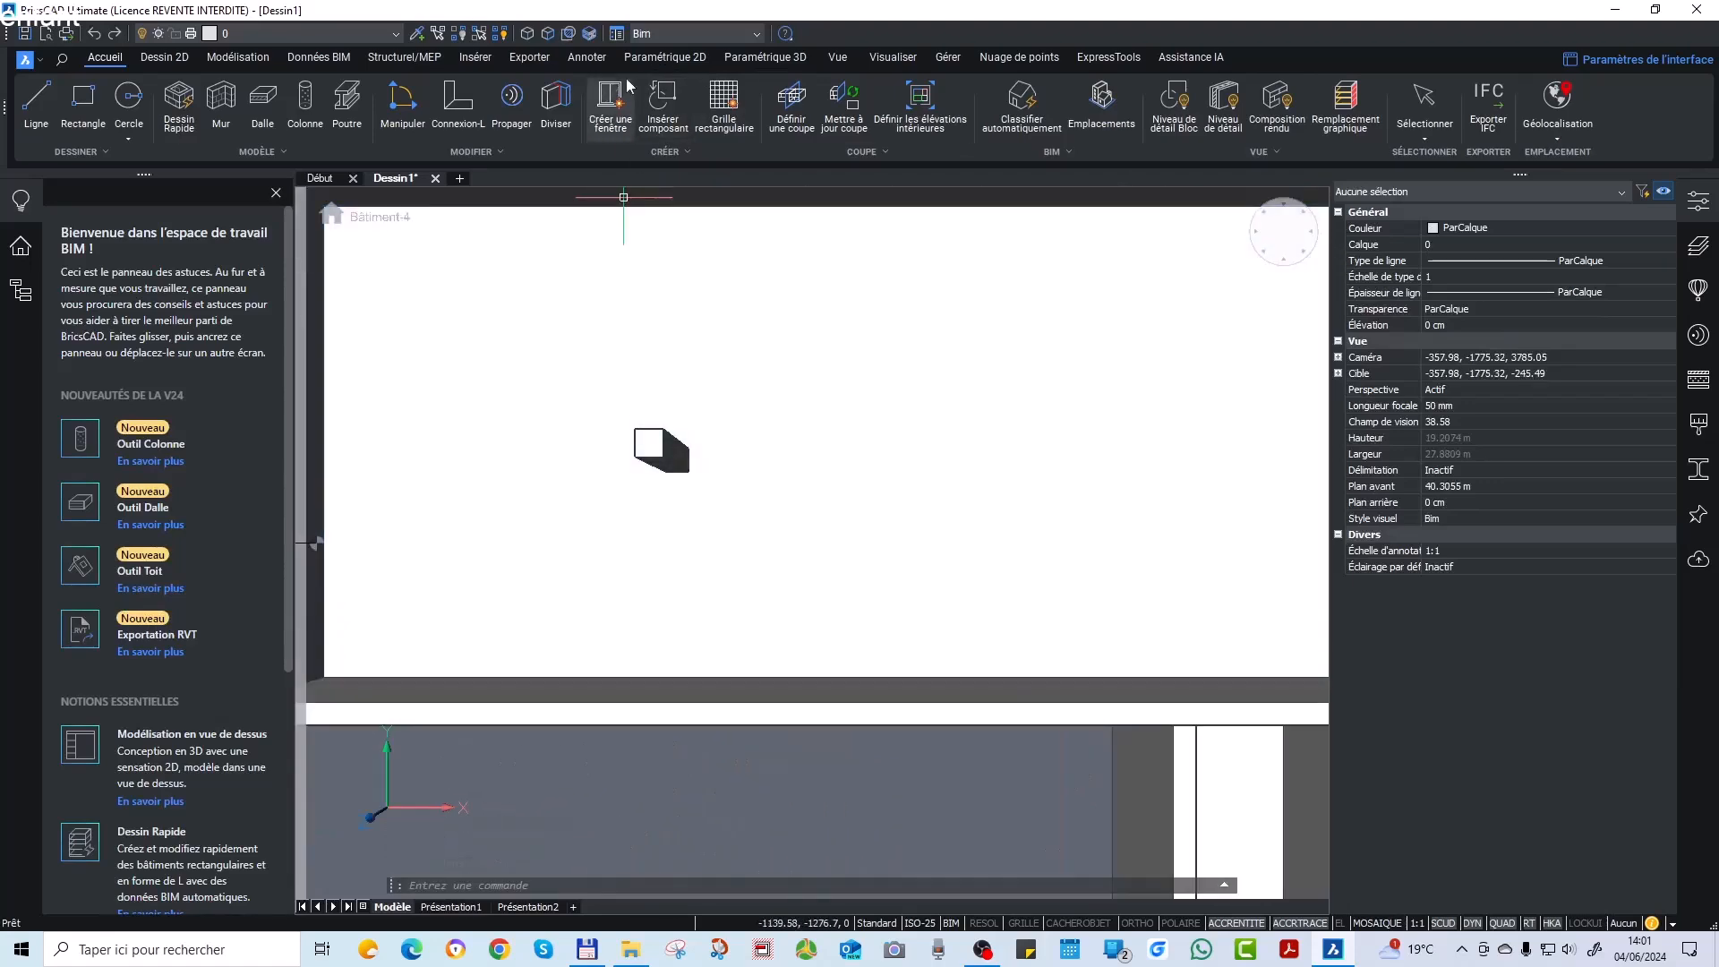
View the building from above and draw a 30 × 40 cm rectangular beam from the column to the long wall opposite the outer annex.
{"action": "left_click", "coordinate": [834, 57]}
{"action": "left_click", "coordinate": [236, 109]}
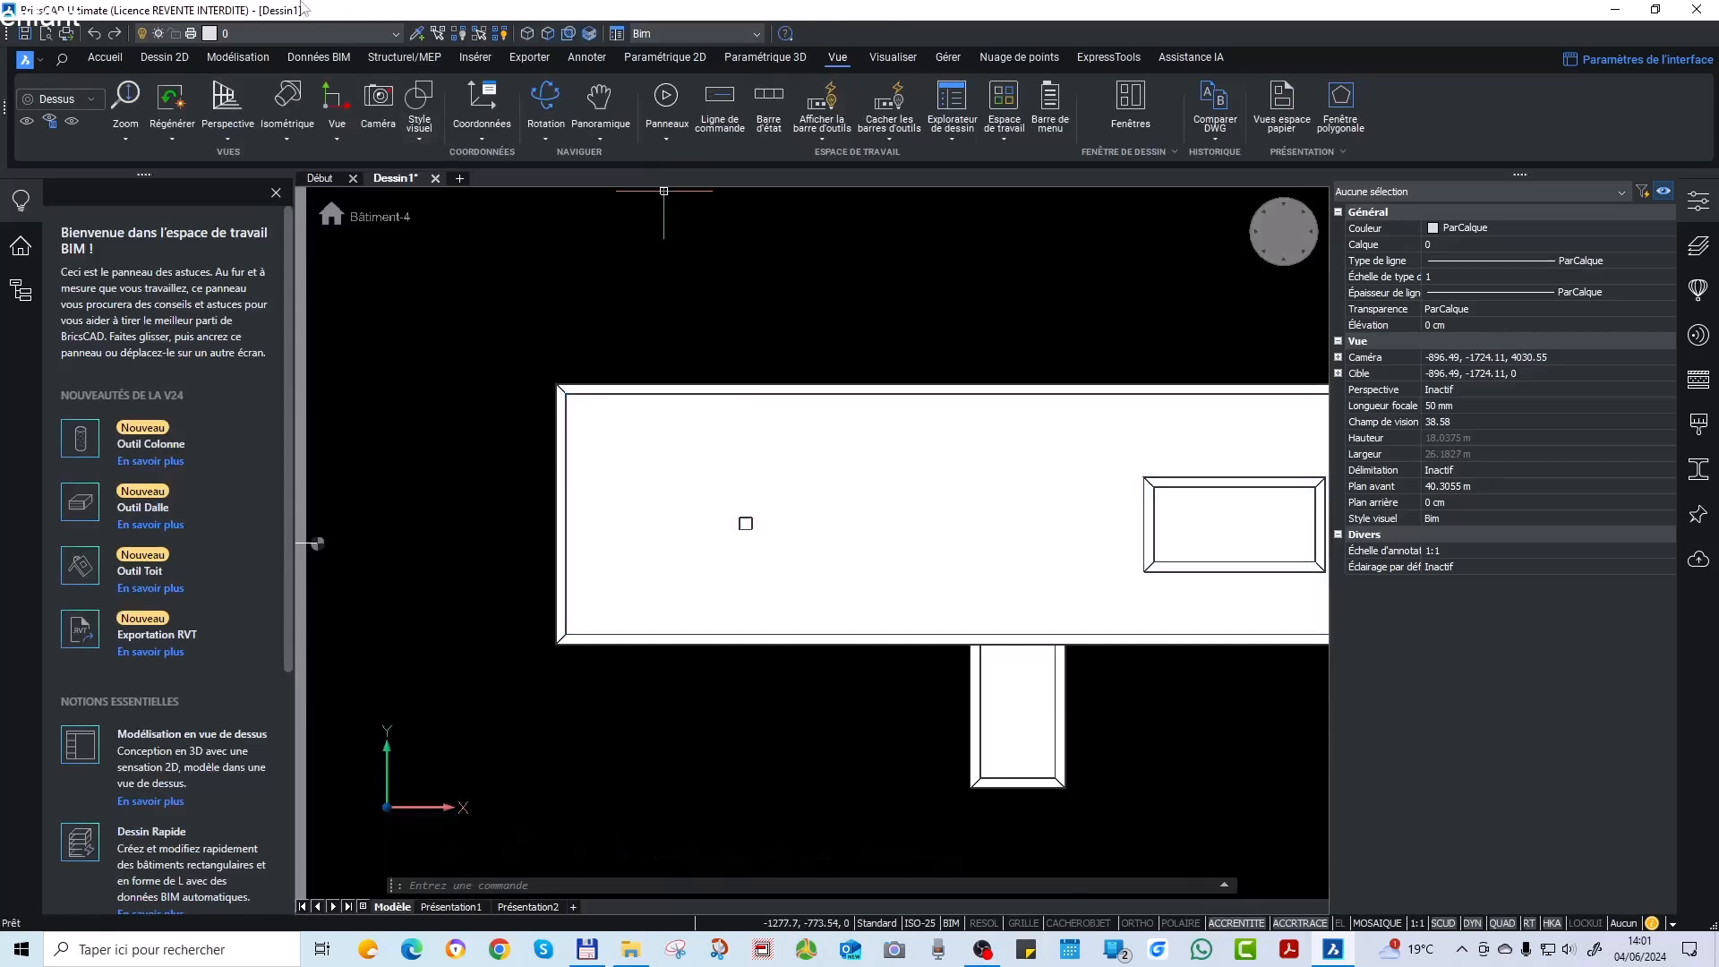
{"action": "left_click", "coordinate": [120, 62]}
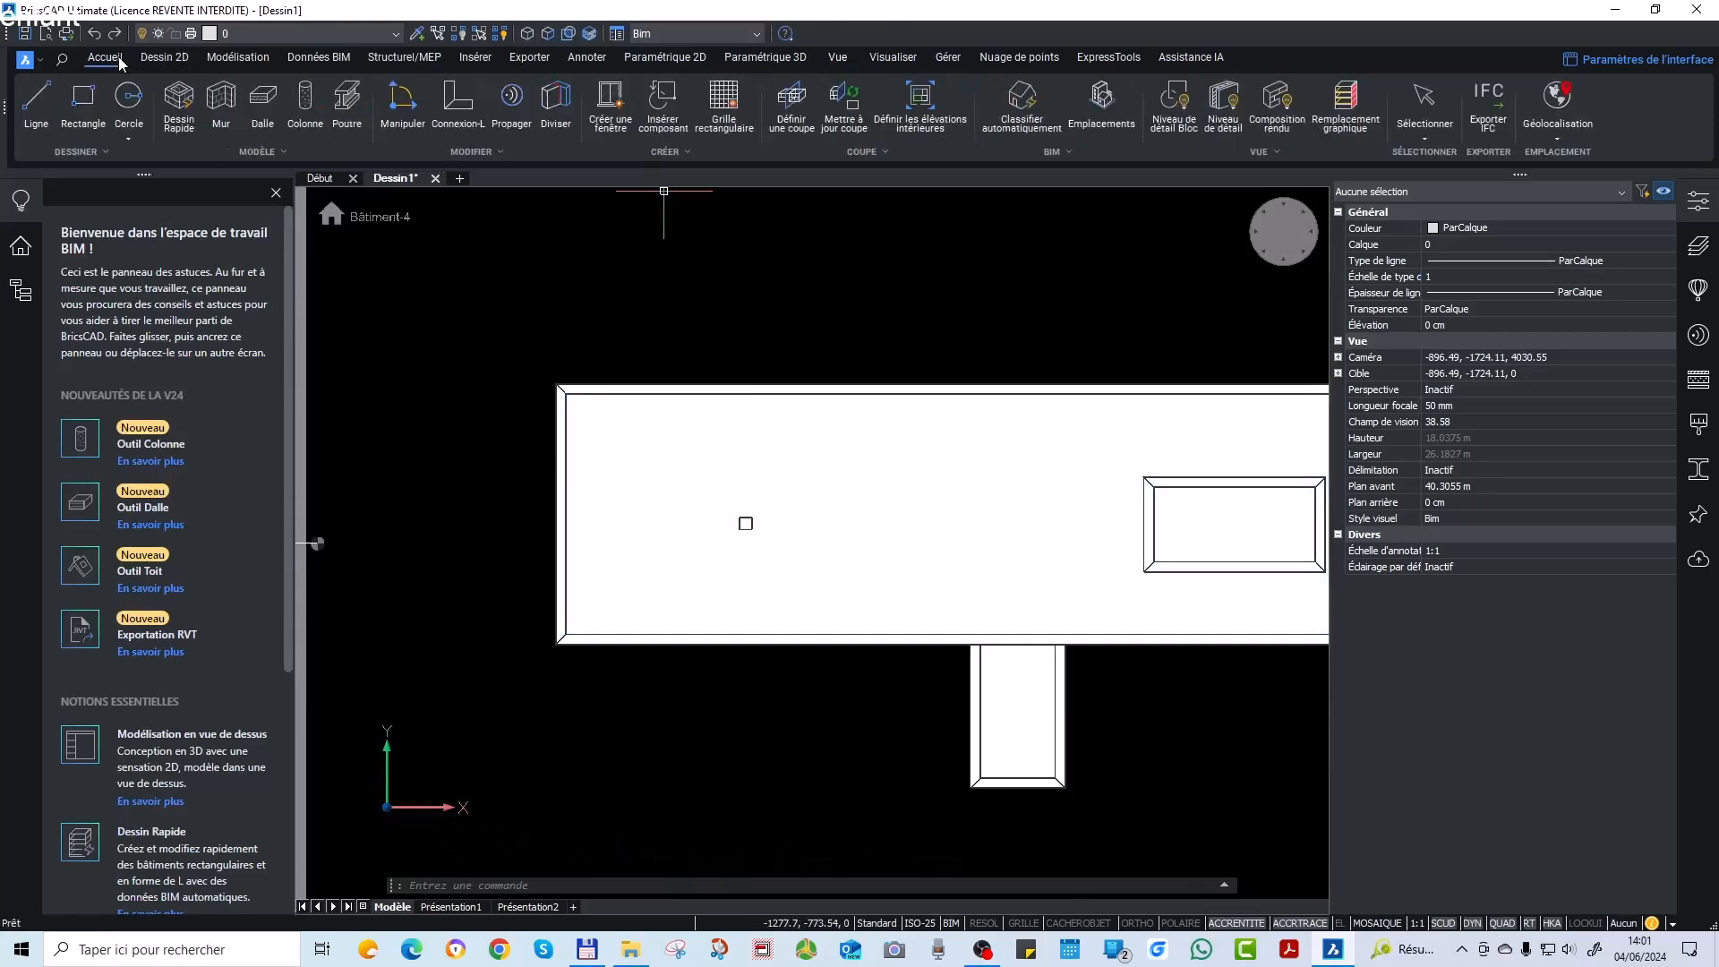
{"action": "left_click", "coordinate": [333, 122]}
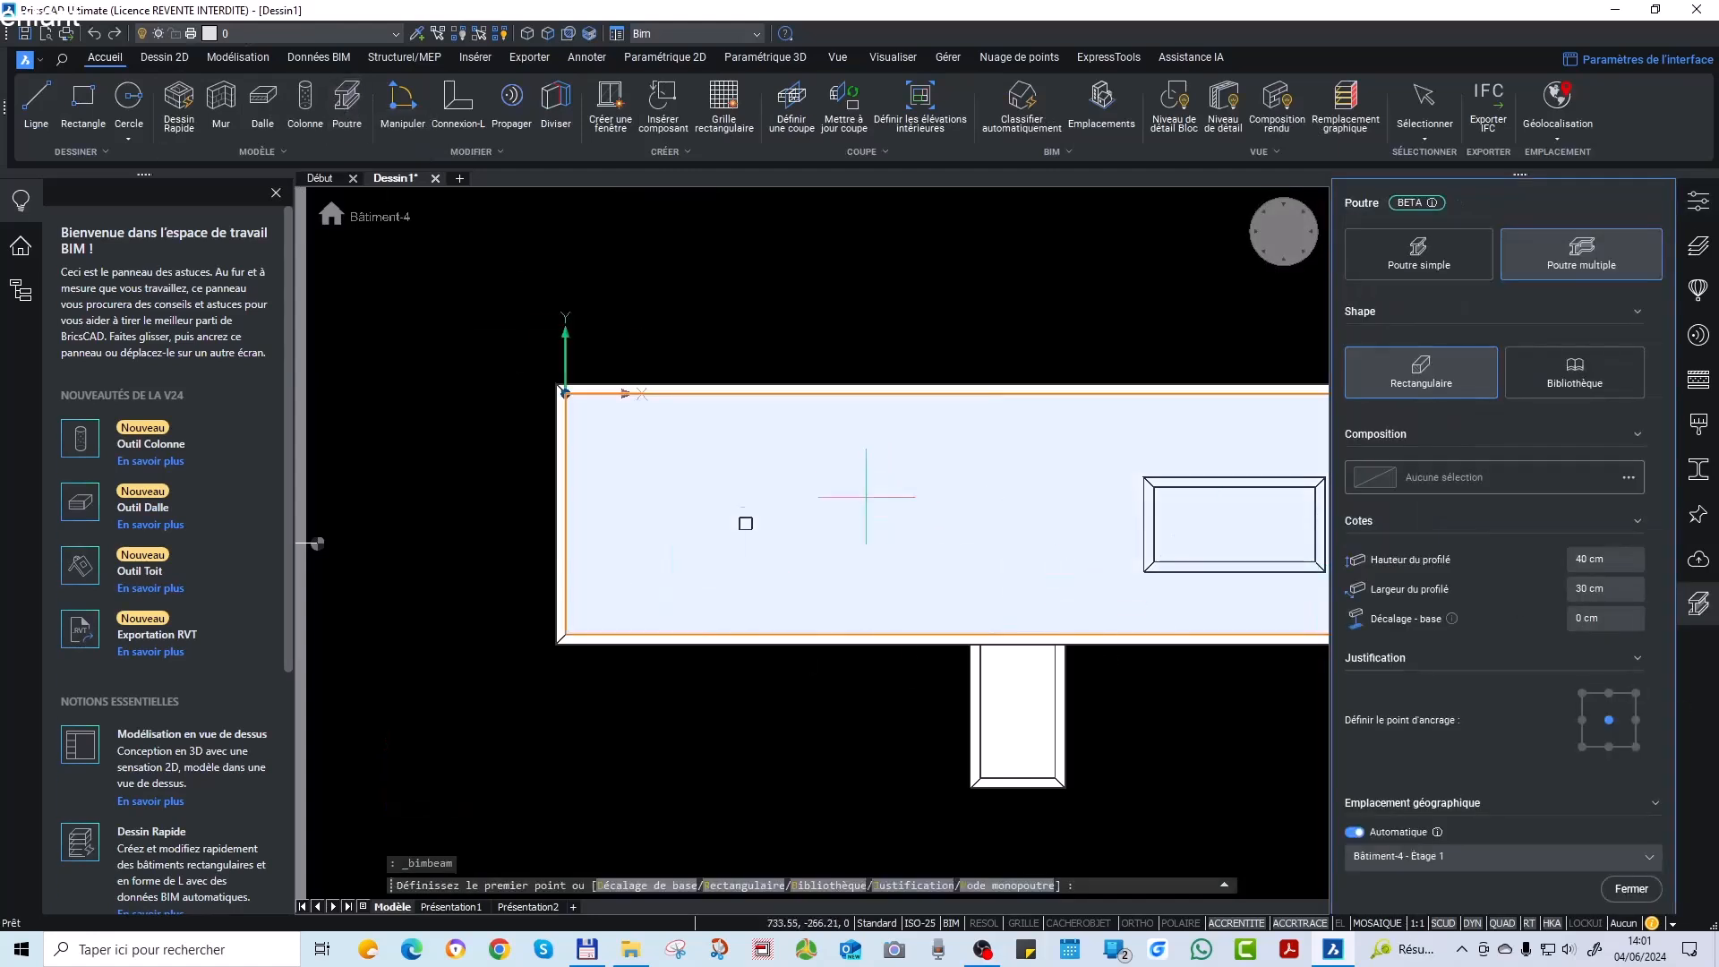
{"action": "scroll", "coordinate": [750, 514], "scroll_direction": "up", "scroll_amount": 4}
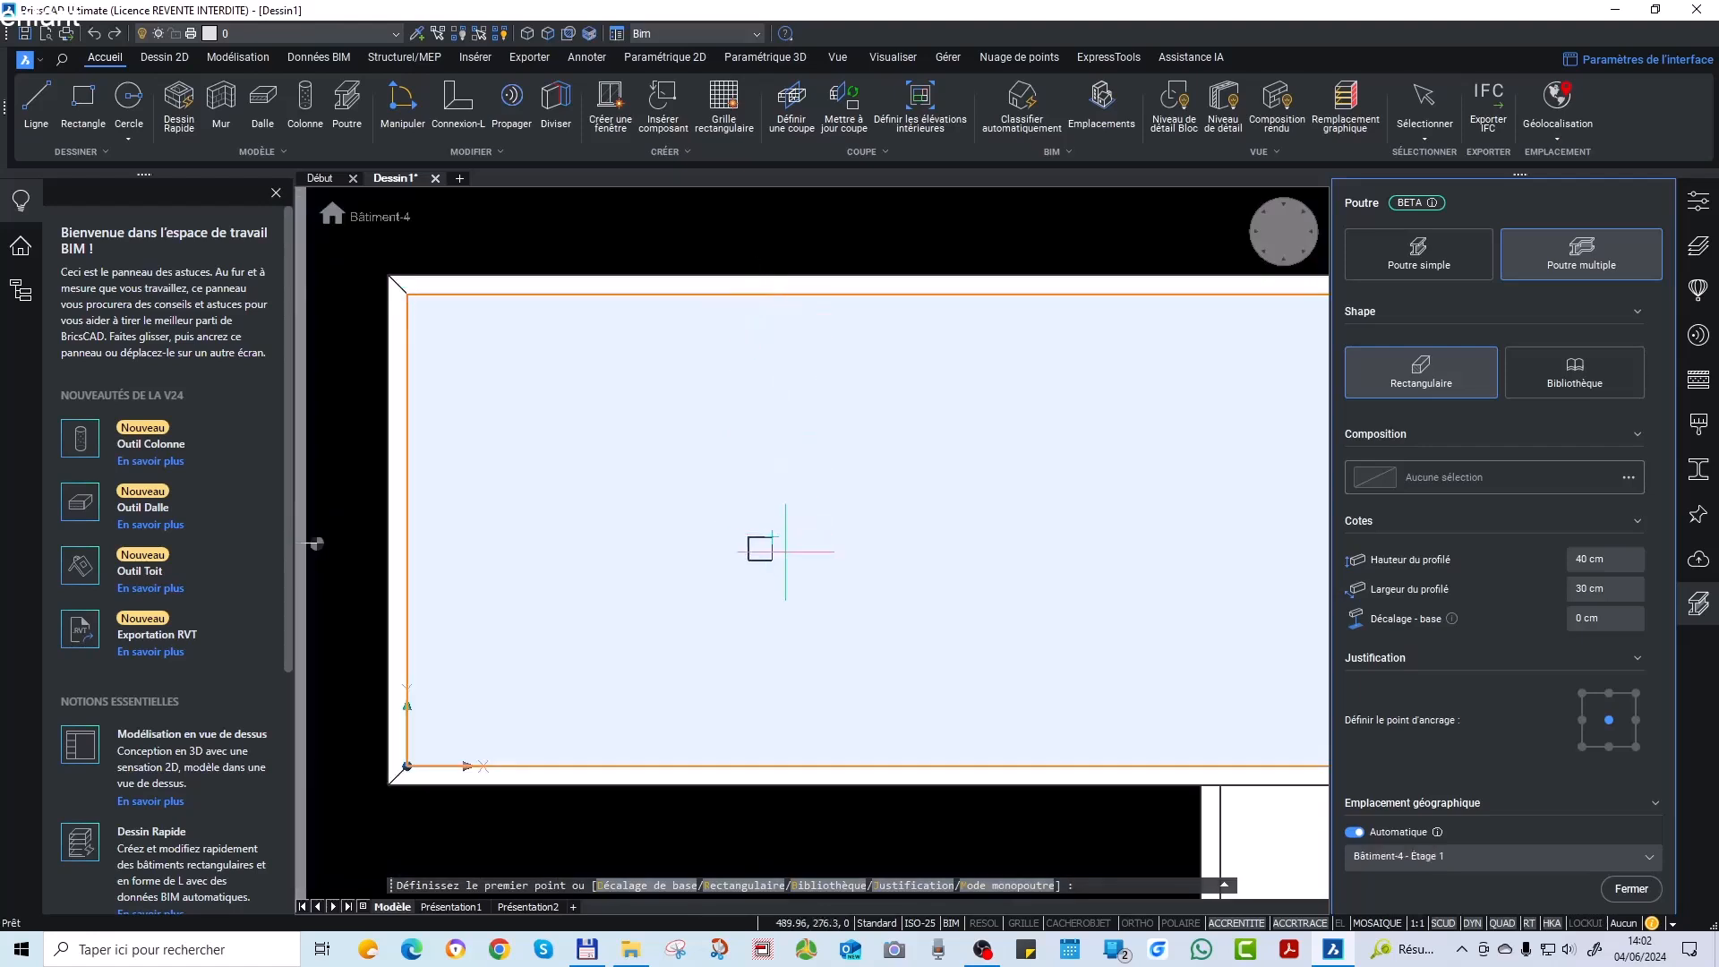
{"action": "scroll", "coordinate": [786, 552], "scroll_direction": "up", "scroll_amount": 4}
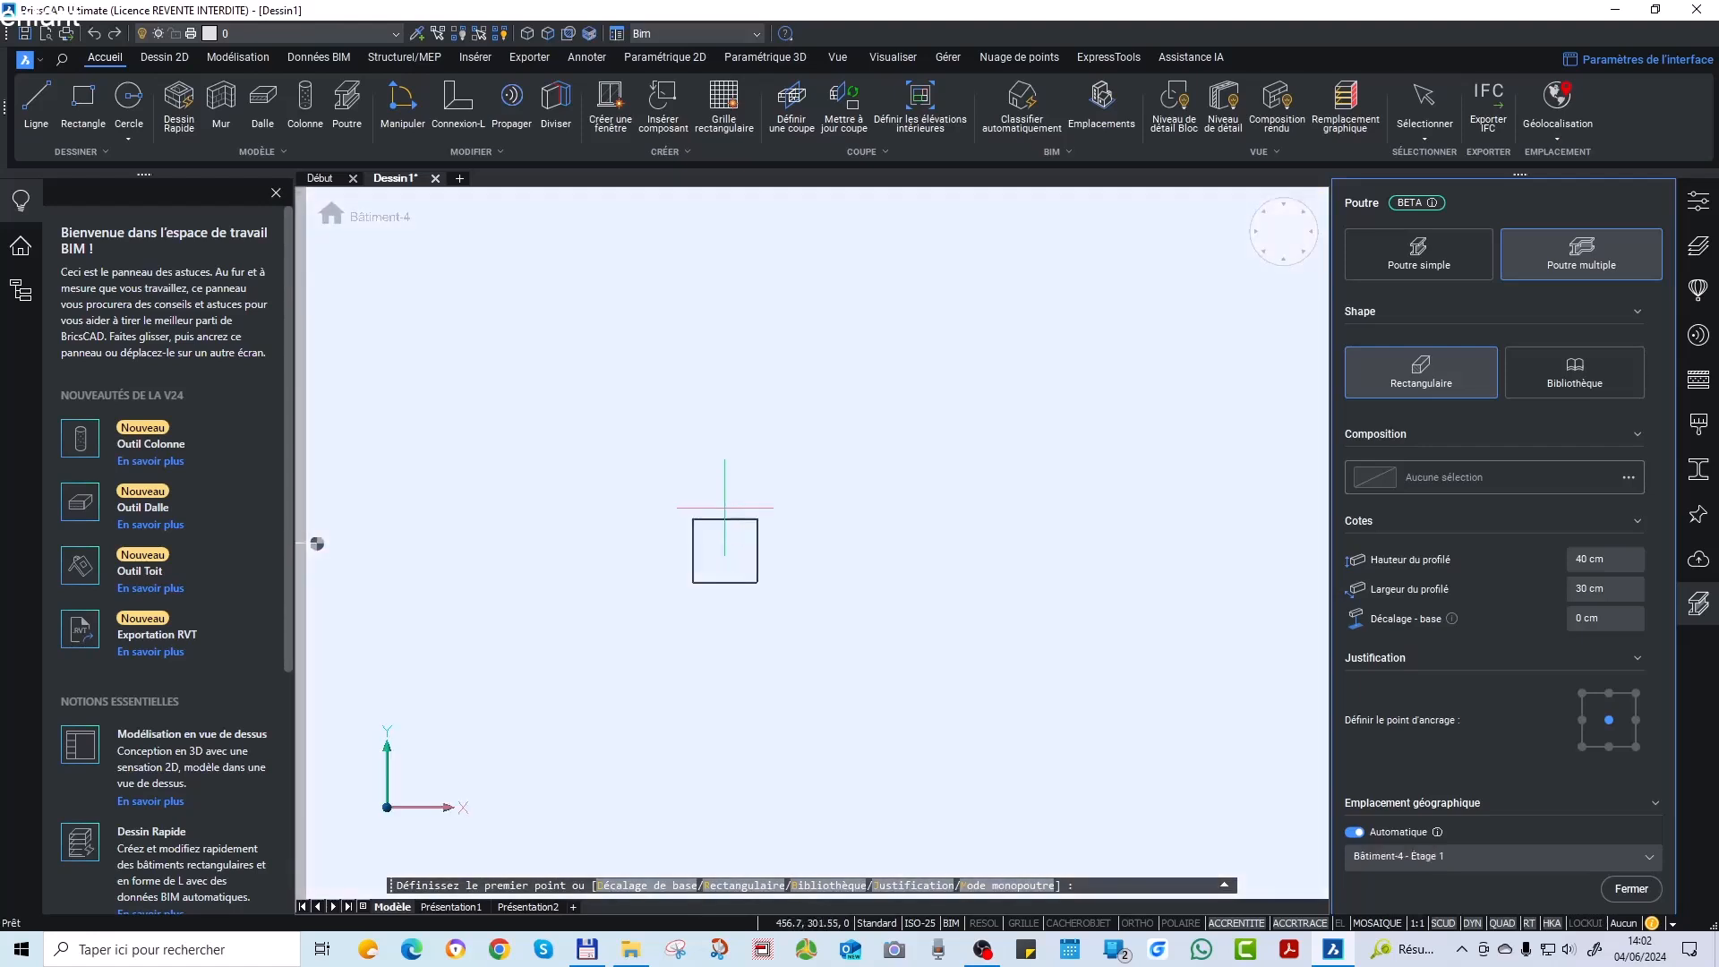
{"action": "left_click", "coordinate": [726, 518]}
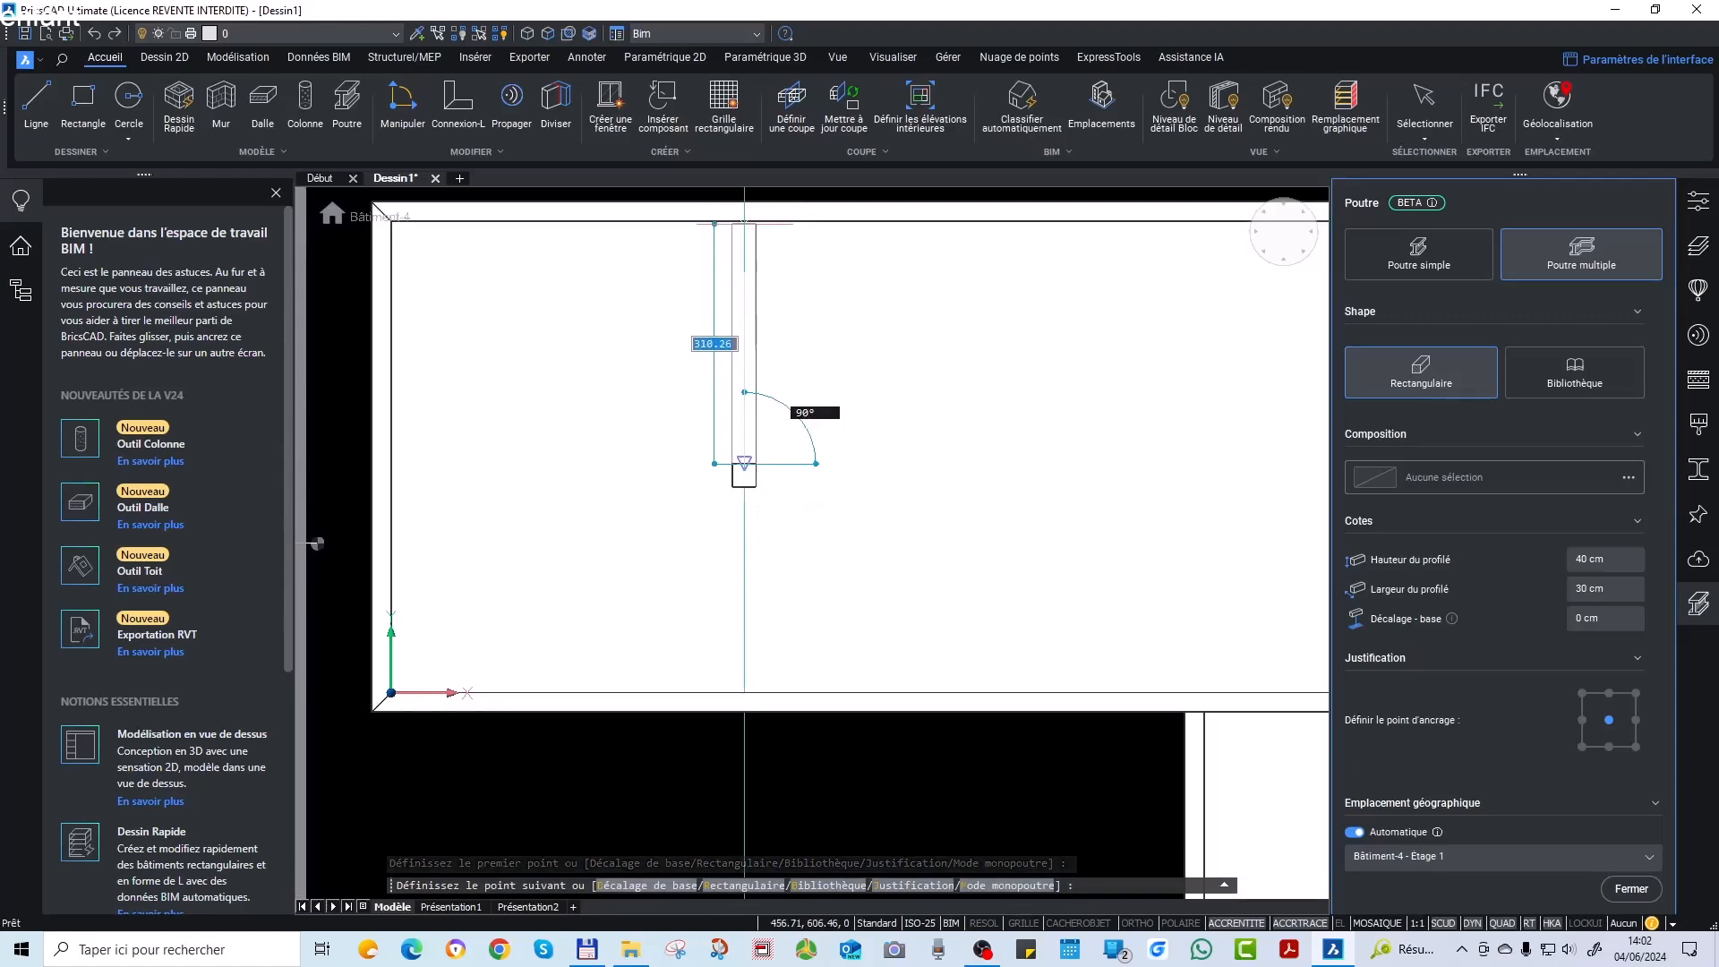
{"action": "scroll", "coordinate": [744, 222], "scroll_direction": "up", "scroll_amount": 2}
{"action": "scroll", "coordinate": [740, 235], "scroll_direction": "up", "scroll_amount": 3}
{"action": "left_click", "coordinate": [743, 240]}
{"action": "scroll", "coordinate": [761, 324], "scroll_direction": "down", "scroll_amount": 6}
{"action": "key", "text": "Return"}
Draw a second 30 × 40 cm beam from the column's opposite face to the long wall on the annex side.
{"action": "scroll", "coordinate": [775, 308], "scroll_direction": "down", "scroll_amount": 3}
{"action": "scroll", "coordinate": [792, 630], "scroll_direction": "up", "scroll_amount": 3}
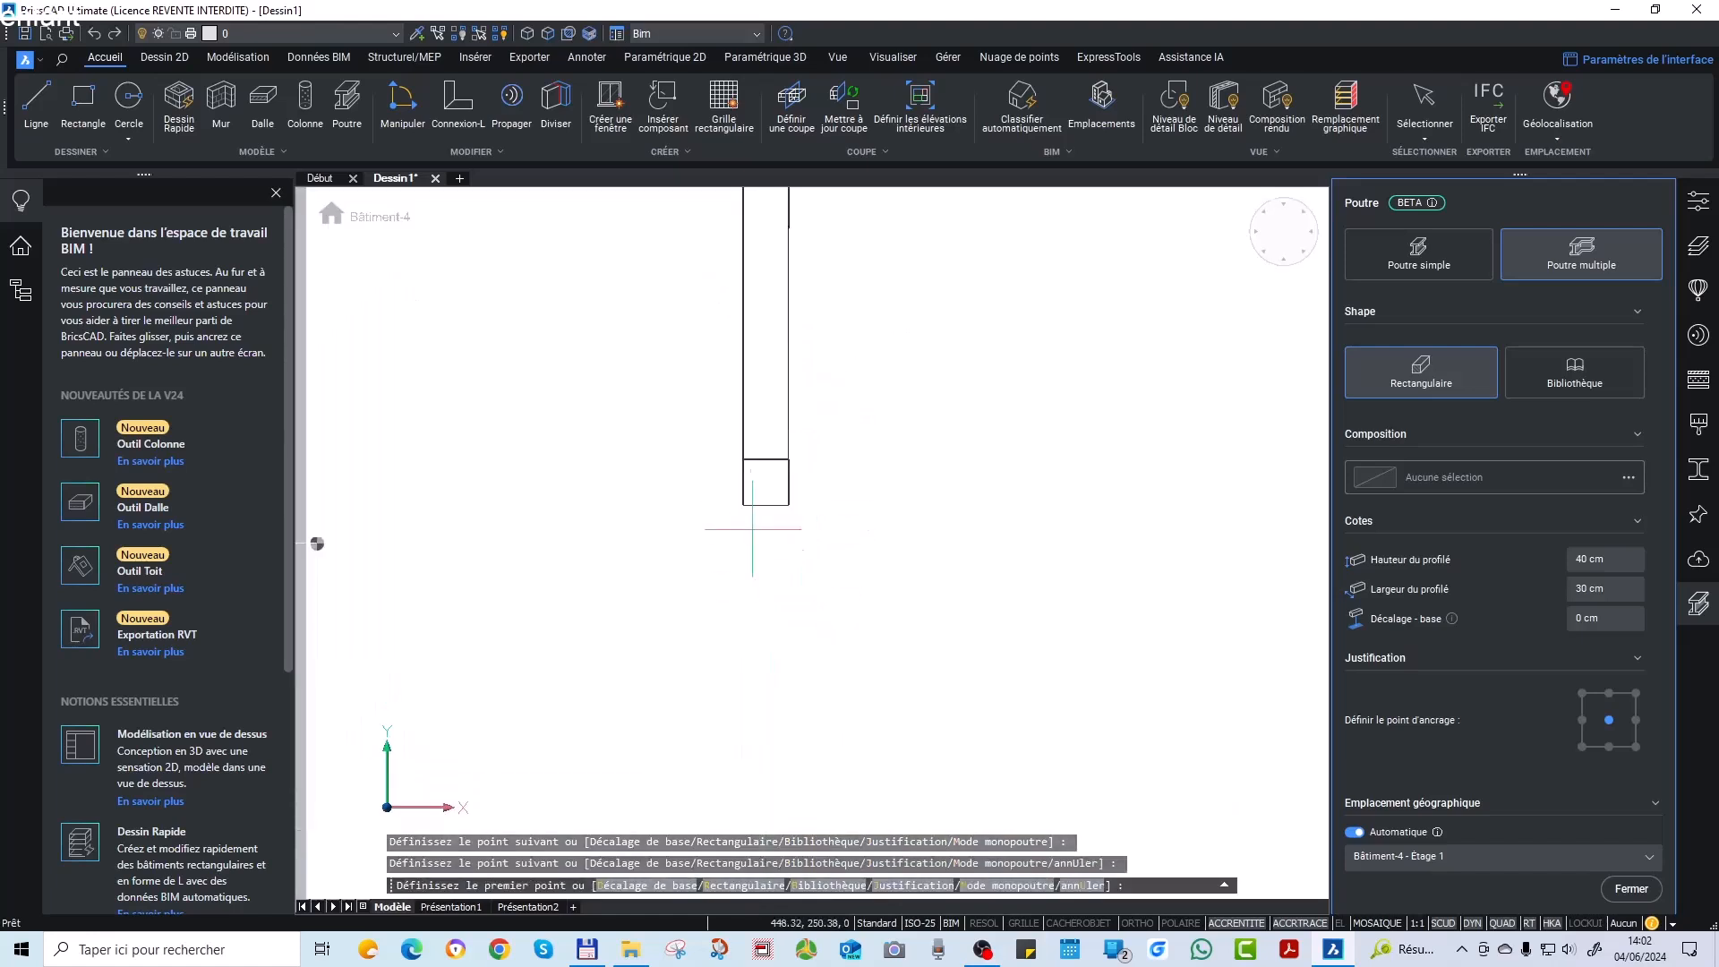
{"action": "left_click", "coordinate": [764, 503]}
{"action": "scroll", "coordinate": [776, 357], "scroll_direction": "down", "scroll_amount": 3}
{"action": "scroll", "coordinate": [788, 618], "scroll_direction": "up", "scroll_amount": 2}
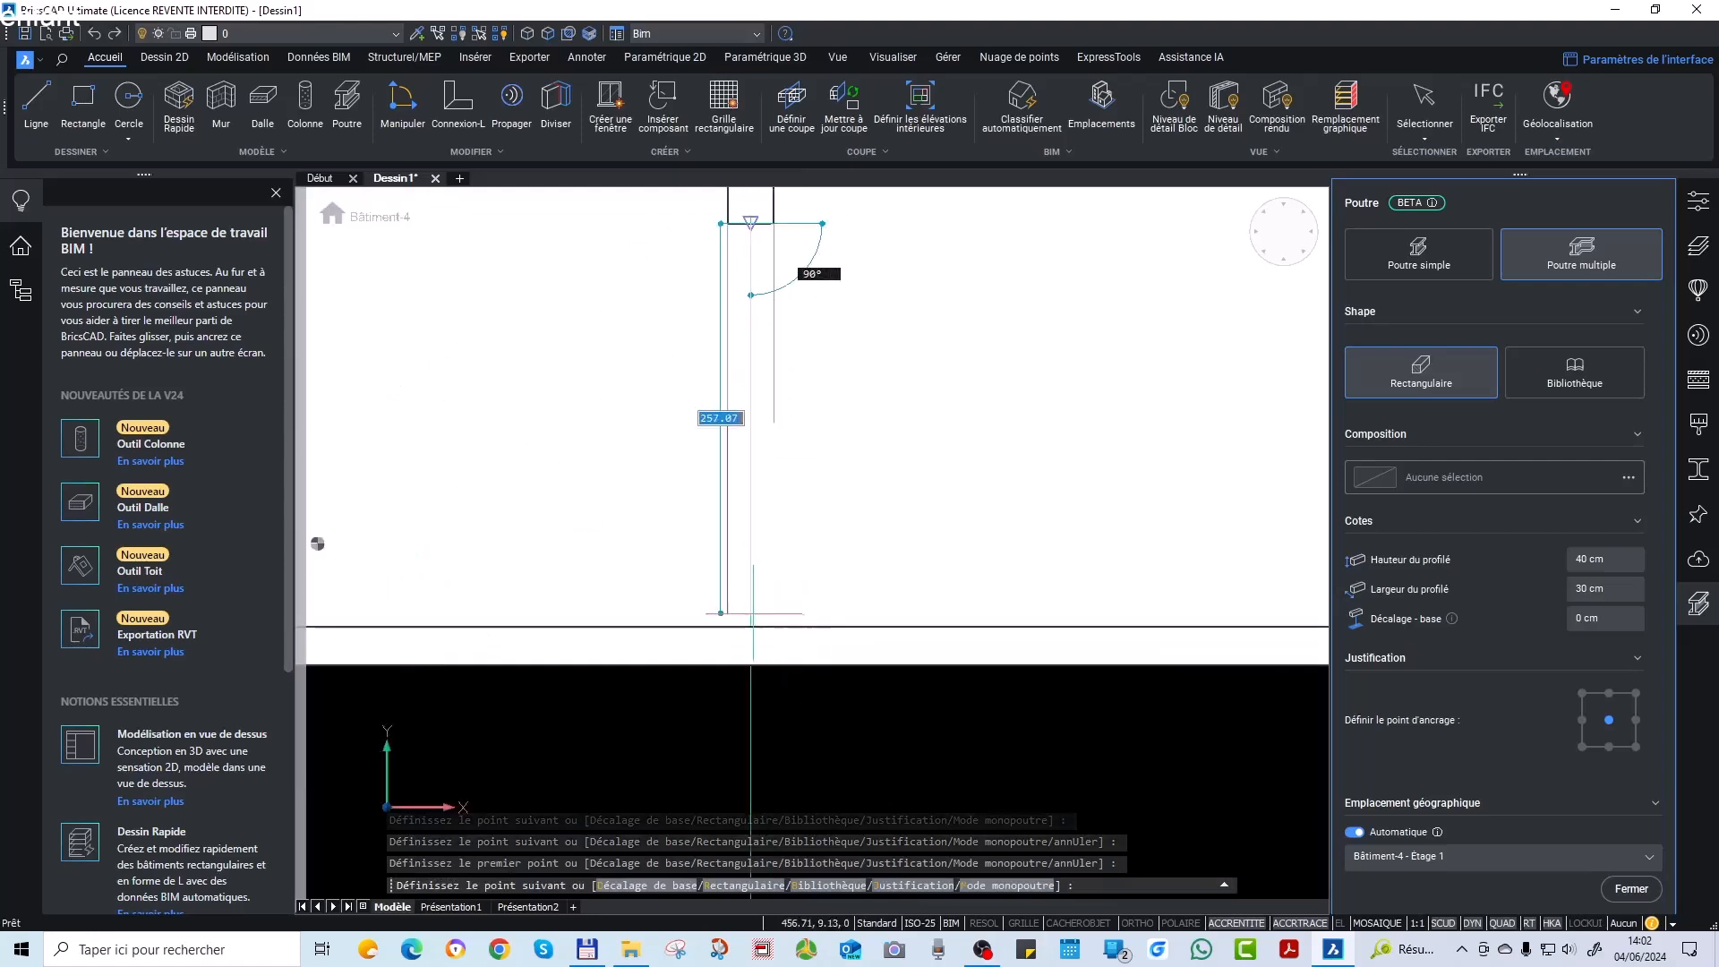
{"action": "scroll", "coordinate": [752, 634], "scroll_direction": "up", "scroll_amount": 3}
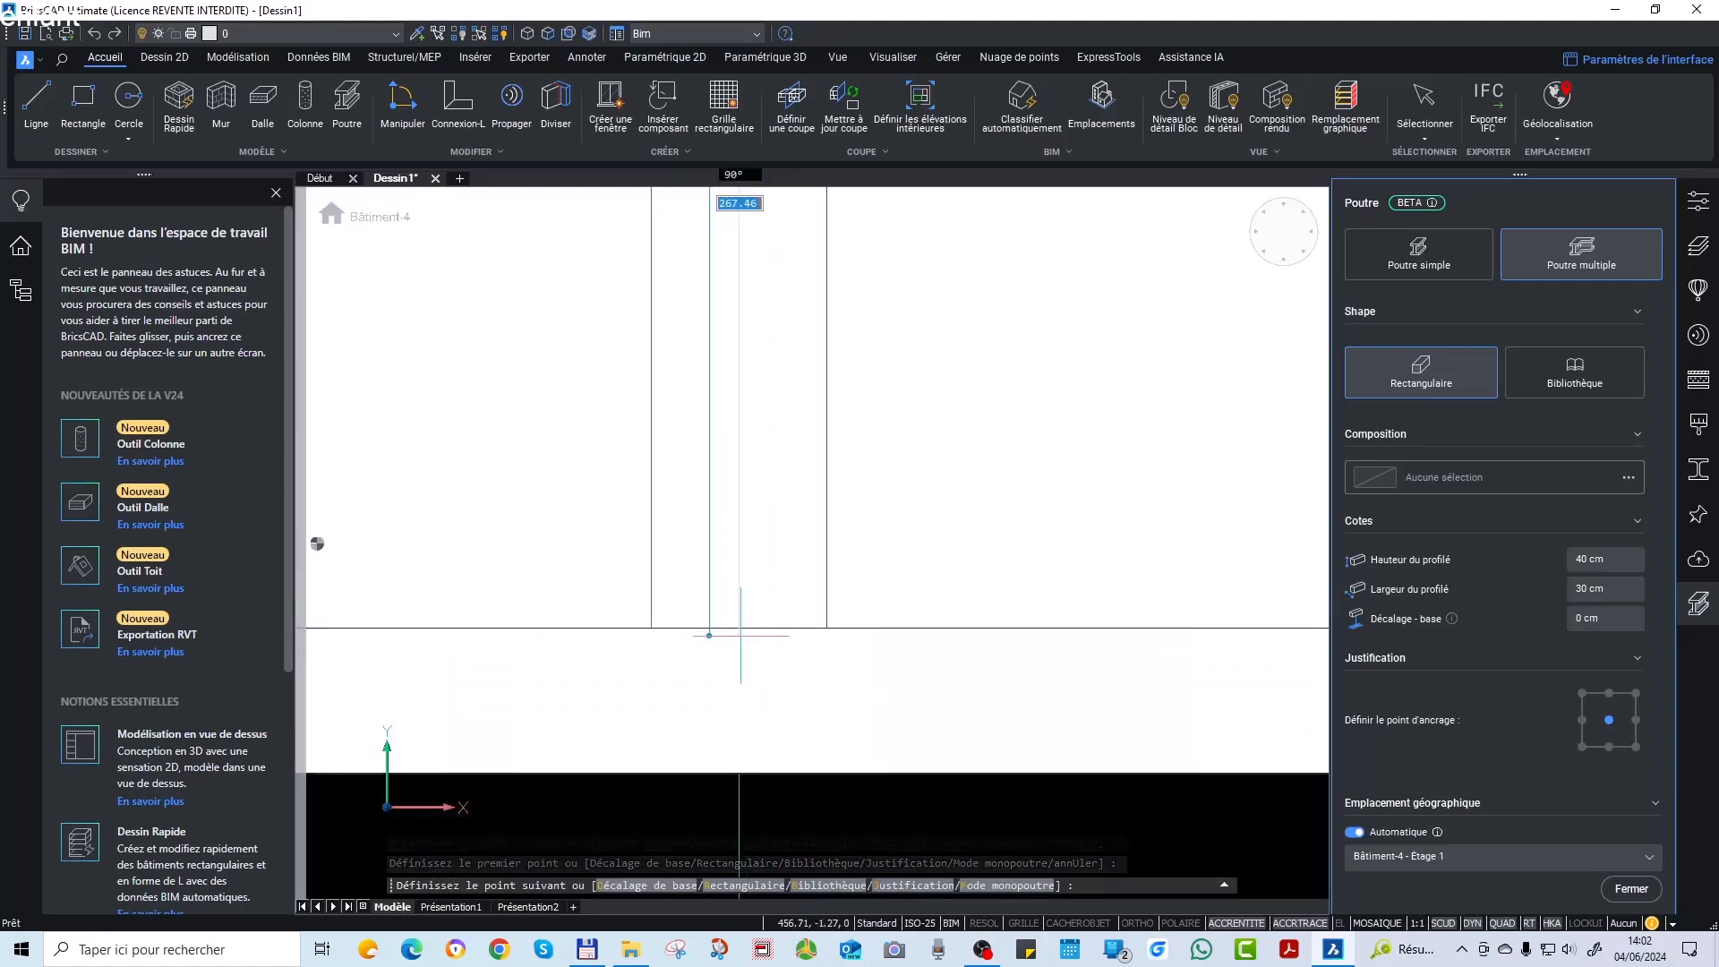
{"action": "left_click", "coordinate": [739, 627]}
{"action": "key", "text": "Return"}
{"action": "scroll", "coordinate": [782, 667], "scroll_direction": "down", "scroll_amount": 5}
{"action": "middle_click_drag", "start_coordinate": [788, 656], "coordinate": [892, 484], "text": "shift"}
{"action": "scroll", "coordinate": [658, 470], "scroll_direction": "up", "scroll_amount": 5}
{"action": "key", "text": "Escape"}
{"action": "key", "text": "Escape"}
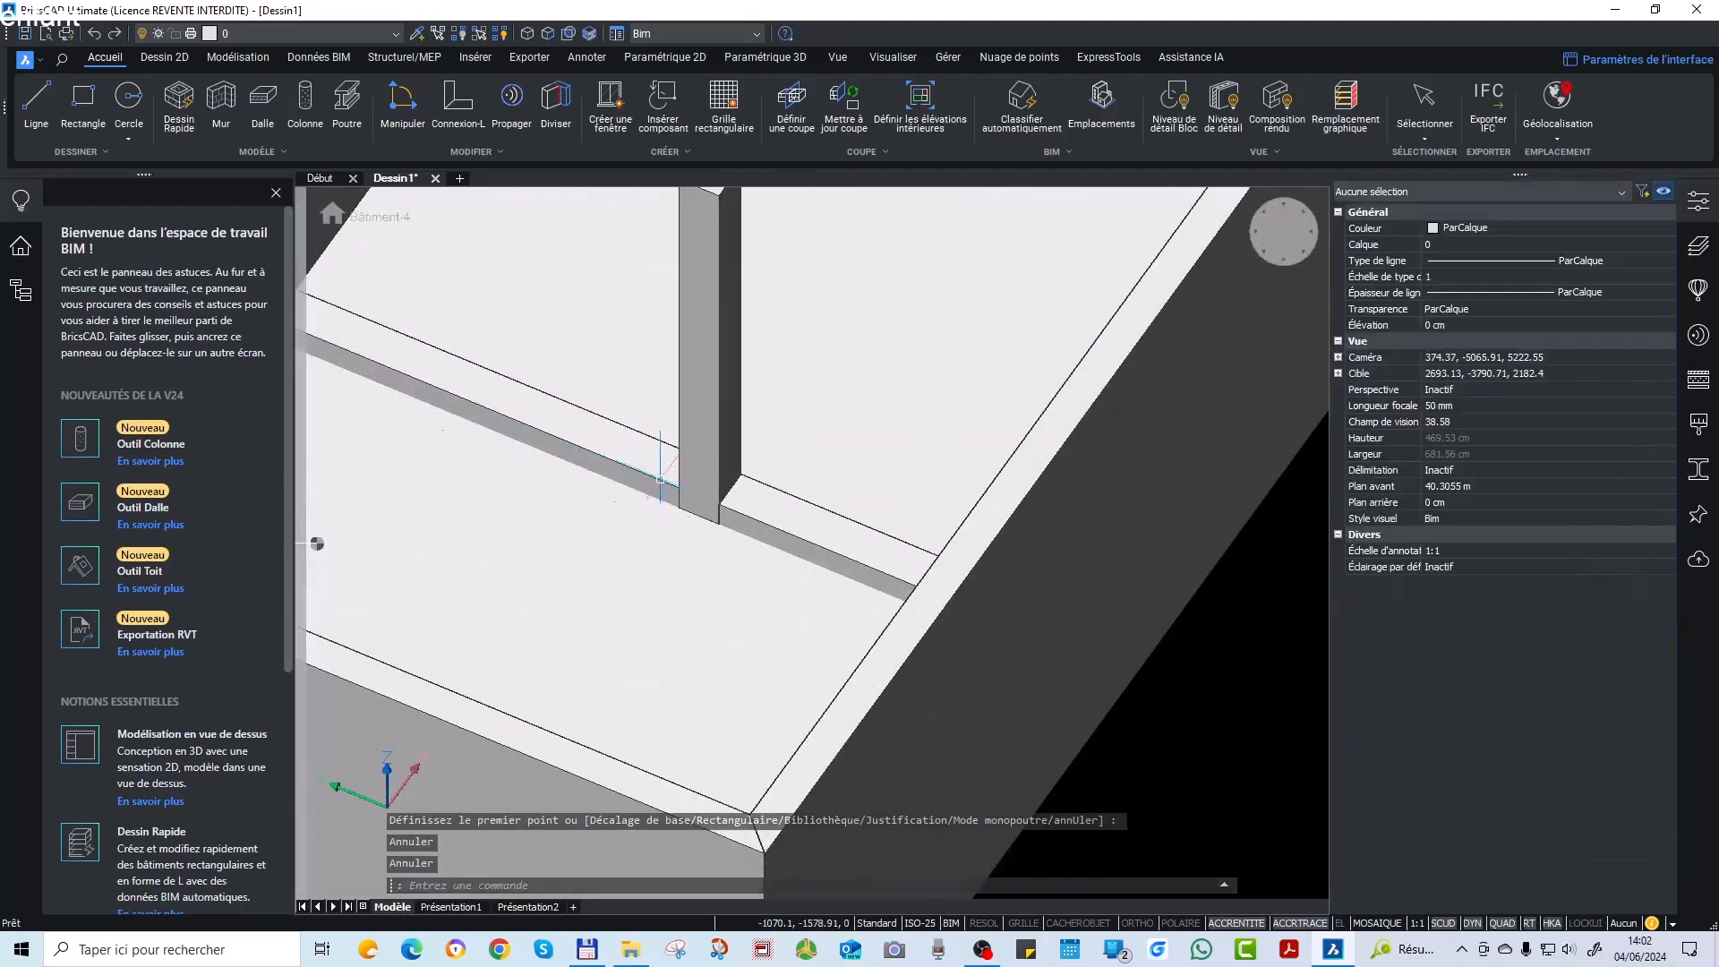
Move both beams vertically from the column's base up to its top, using the column corner as base point.
{"action": "left_click", "coordinate": [662, 485]}
{"action": "scroll", "coordinate": [677, 488], "scroll_direction": "down", "scroll_amount": 3}
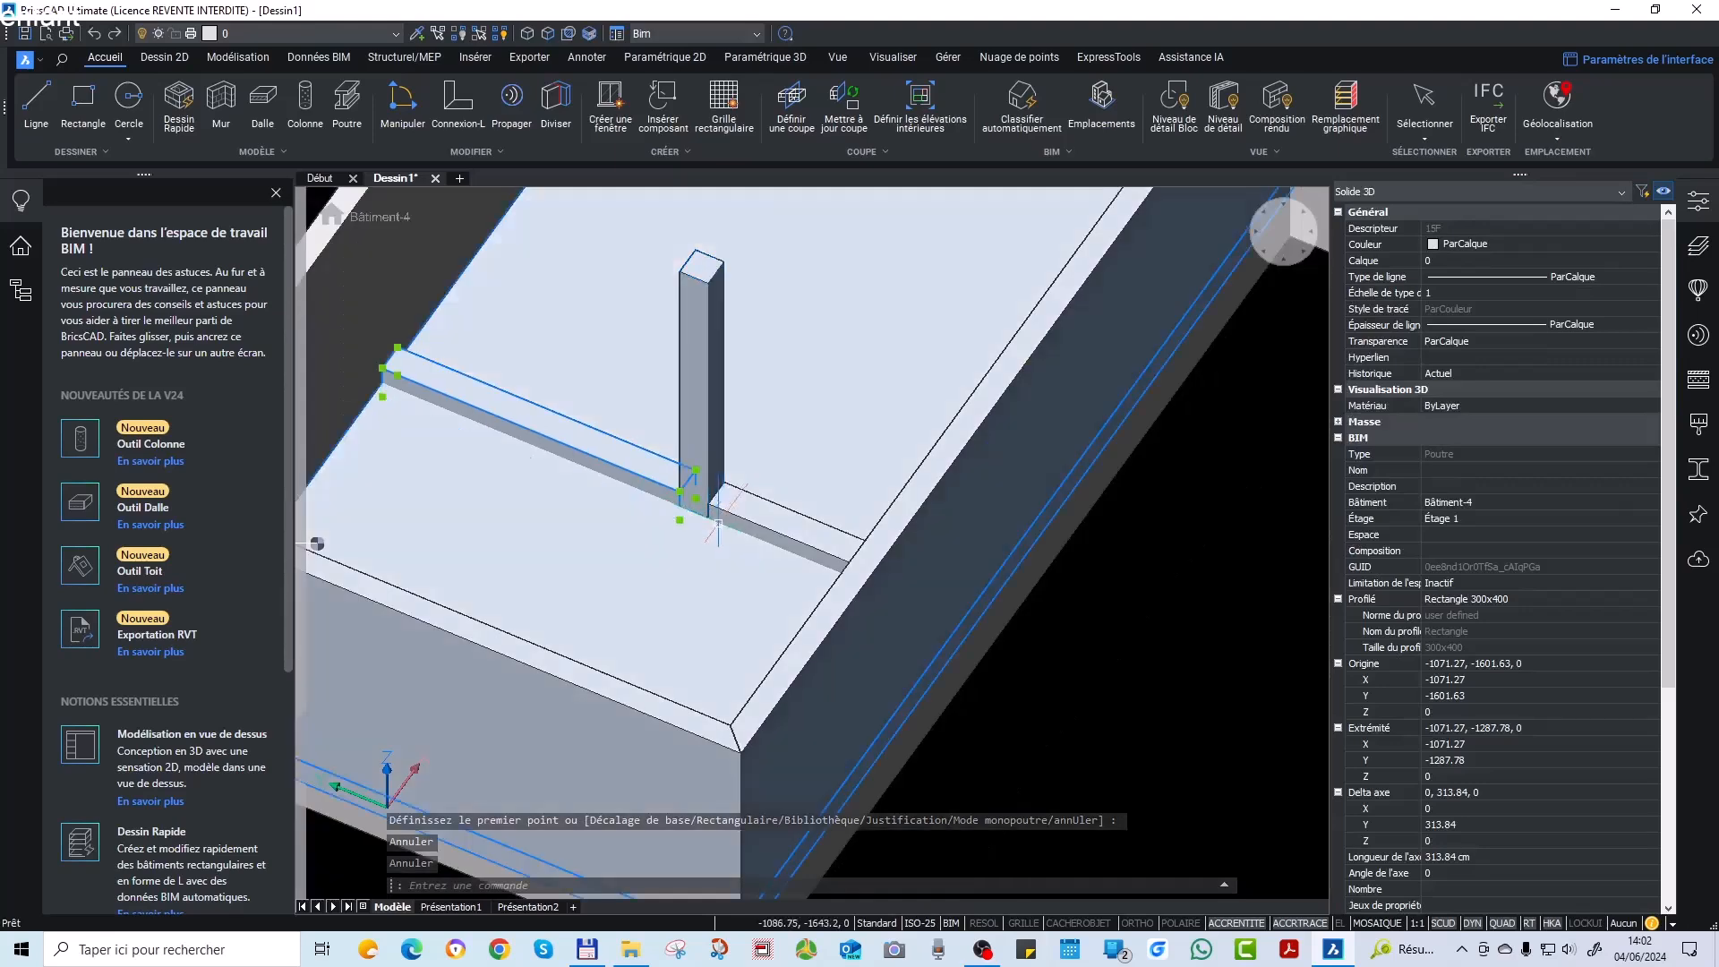
{"action": "left_click", "coordinate": [719, 493]}
{"action": "type", "text": "d"}
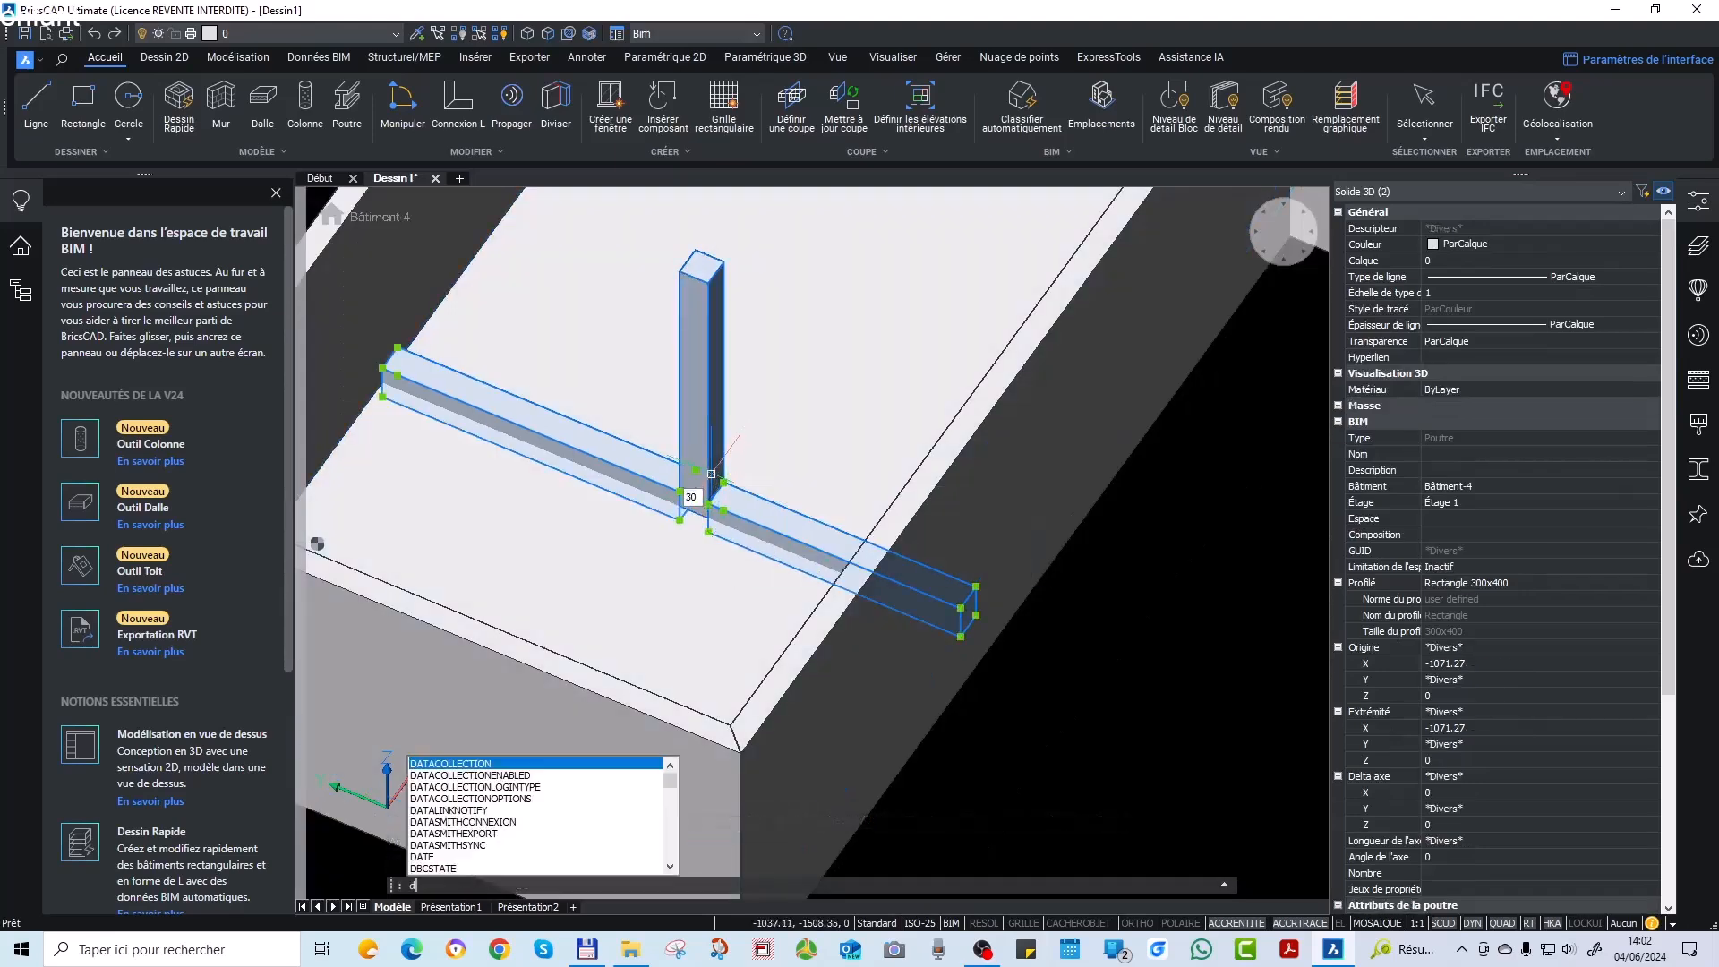
{"action": "type", "text": "p"}
{"action": "key", "text": "Return"}
{"action": "scroll", "coordinate": [712, 483], "scroll_direction": "up", "scroll_amount": 2}
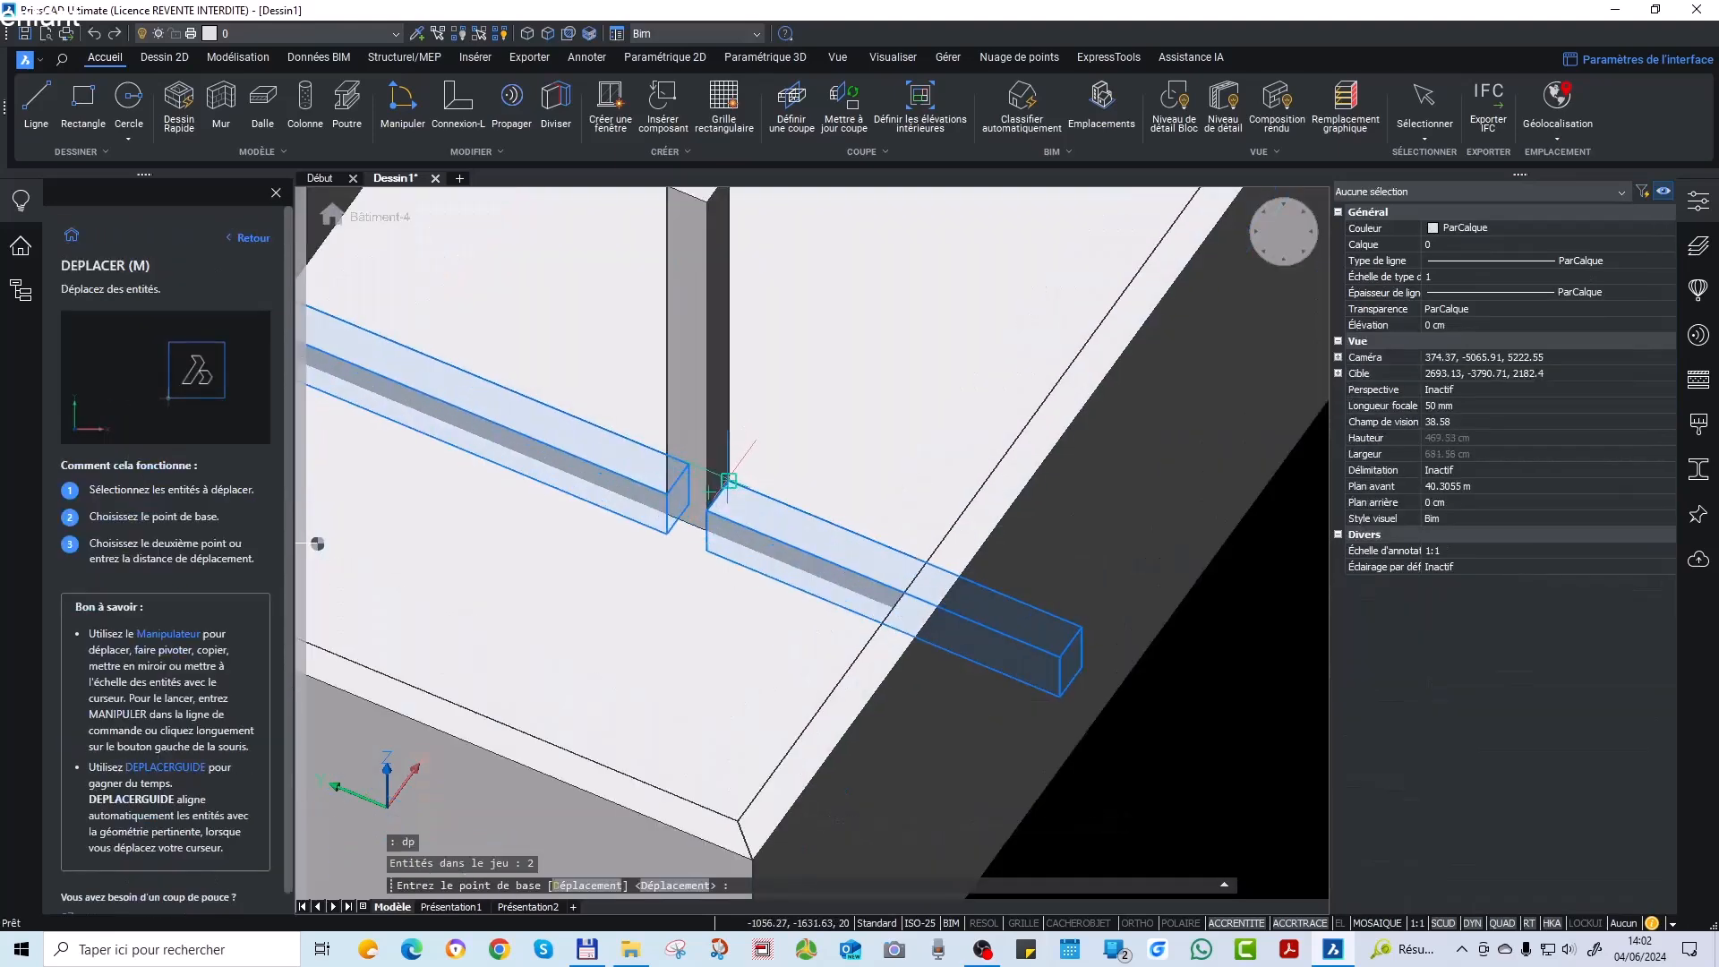
{"action": "left_click", "coordinate": [728, 480]}
{"action": "scroll", "coordinate": [727, 493], "scroll_direction": "down", "scroll_amount": 1}
{"action": "left_click", "coordinate": [729, 265]}
{"action": "scroll", "coordinate": [760, 498], "scroll_direction": "down", "scroll_amount": 3}
{"action": "key", "text": "Escape"}
Examine the raised beams and the column from several sides of the building.
{"action": "middle_click_drag", "start_coordinate": [512, 522], "coordinate": [755, 483], "text": "shift"}
{"action": "scroll", "coordinate": [1073, 698], "scroll_direction": "down", "scroll_amount": 2}
{"action": "scroll", "coordinate": [978, 521], "scroll_direction": "up", "scroll_amount": 3}
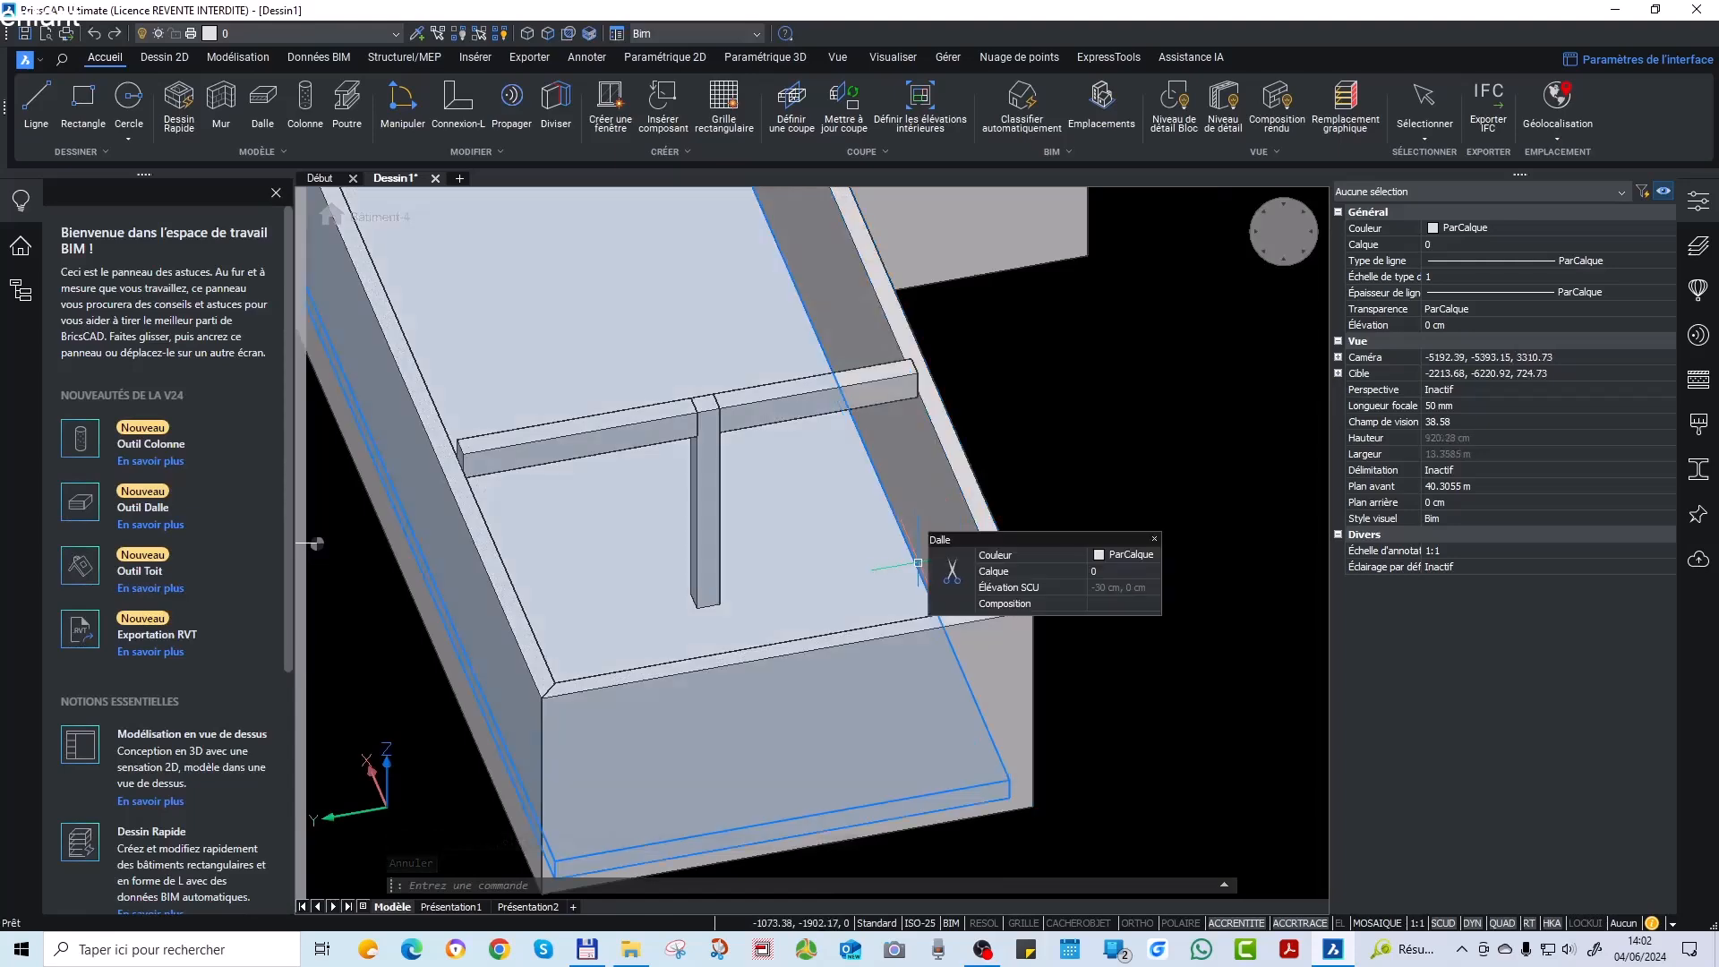
{"action": "scroll", "coordinate": [793, 537], "scroll_direction": "down", "scroll_amount": 1}
{"action": "middle_click_drag", "start_coordinate": [831, 521], "coordinate": [695, 535], "text": "shift"}
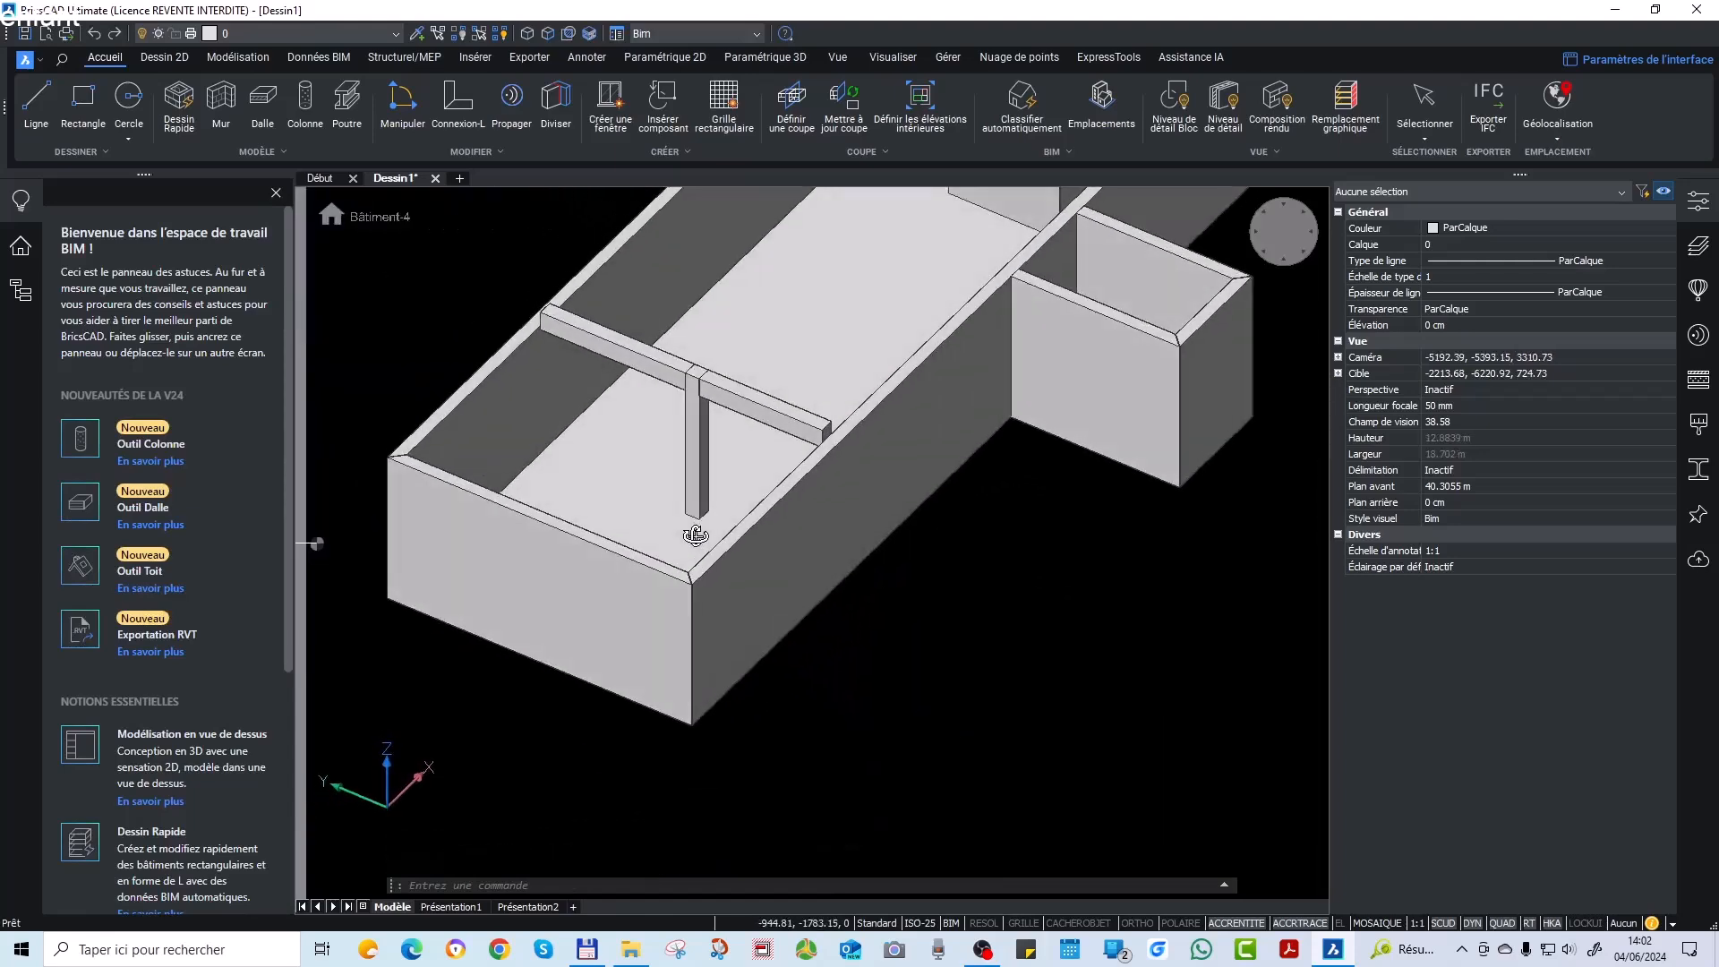
{"action": "scroll", "coordinate": [788, 550], "scroll_direction": "down", "scroll_amount": 4}
{"action": "scroll", "coordinate": [870, 587], "scroll_direction": "up", "scroll_amount": 5}
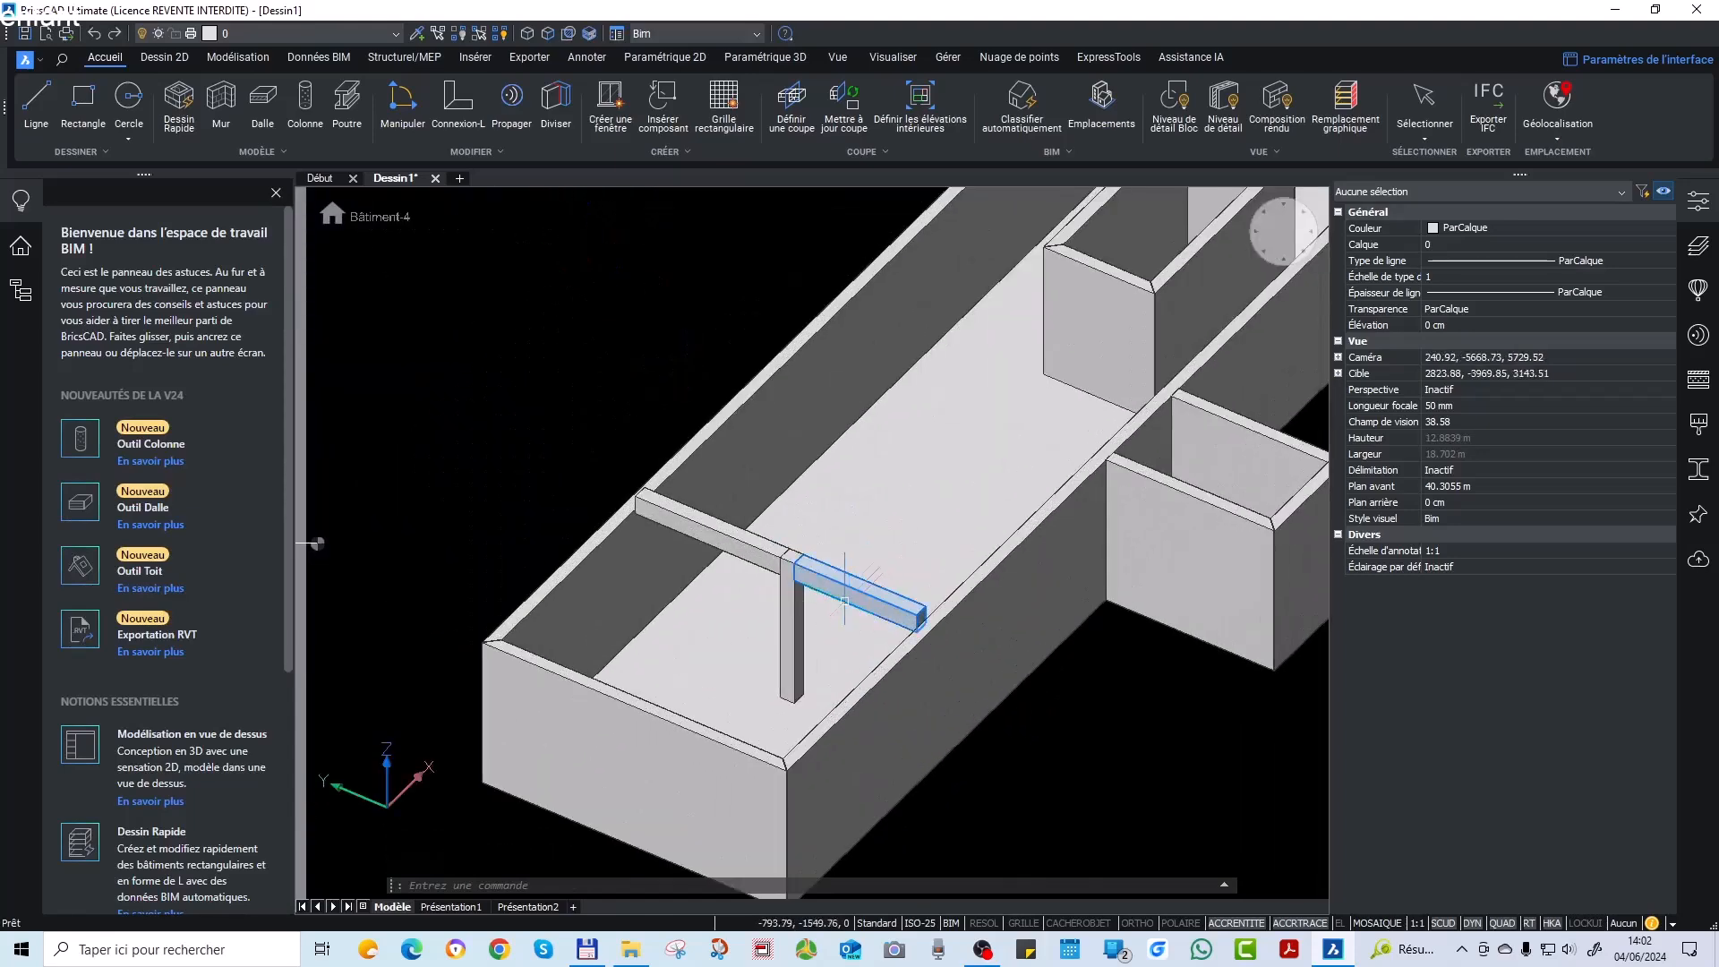
{"action": "scroll", "coordinate": [849, 605], "scroll_direction": "down", "scroll_amount": 2}
{"action": "middle_click_drag", "start_coordinate": [818, 595], "coordinate": [1126, 540], "text": "shift"}
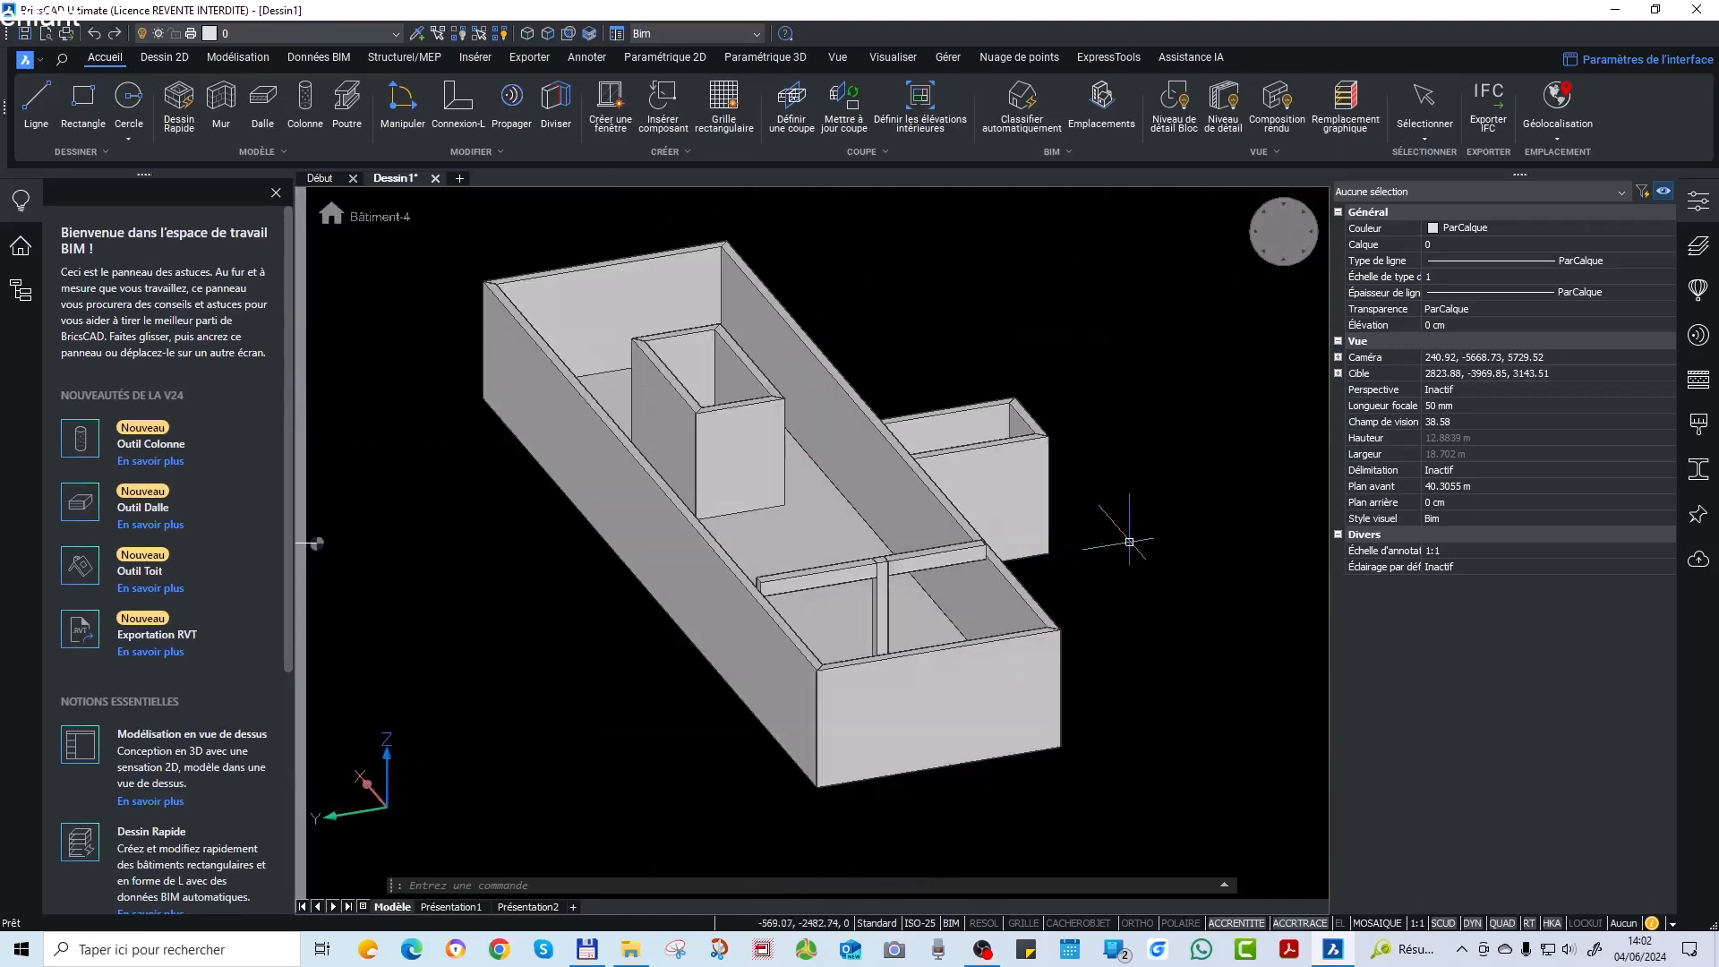
{"action": "mouse_move", "coordinate": [809, 651]}
{"action": "middle_mouse_down", "text": "shift"}
{"action": "mouse_move", "coordinate": [867, 654]}
{"action": "mouse_move", "coordinate": [819, 644]}
{"action": "middle_mouse_up", "text": "shift"}
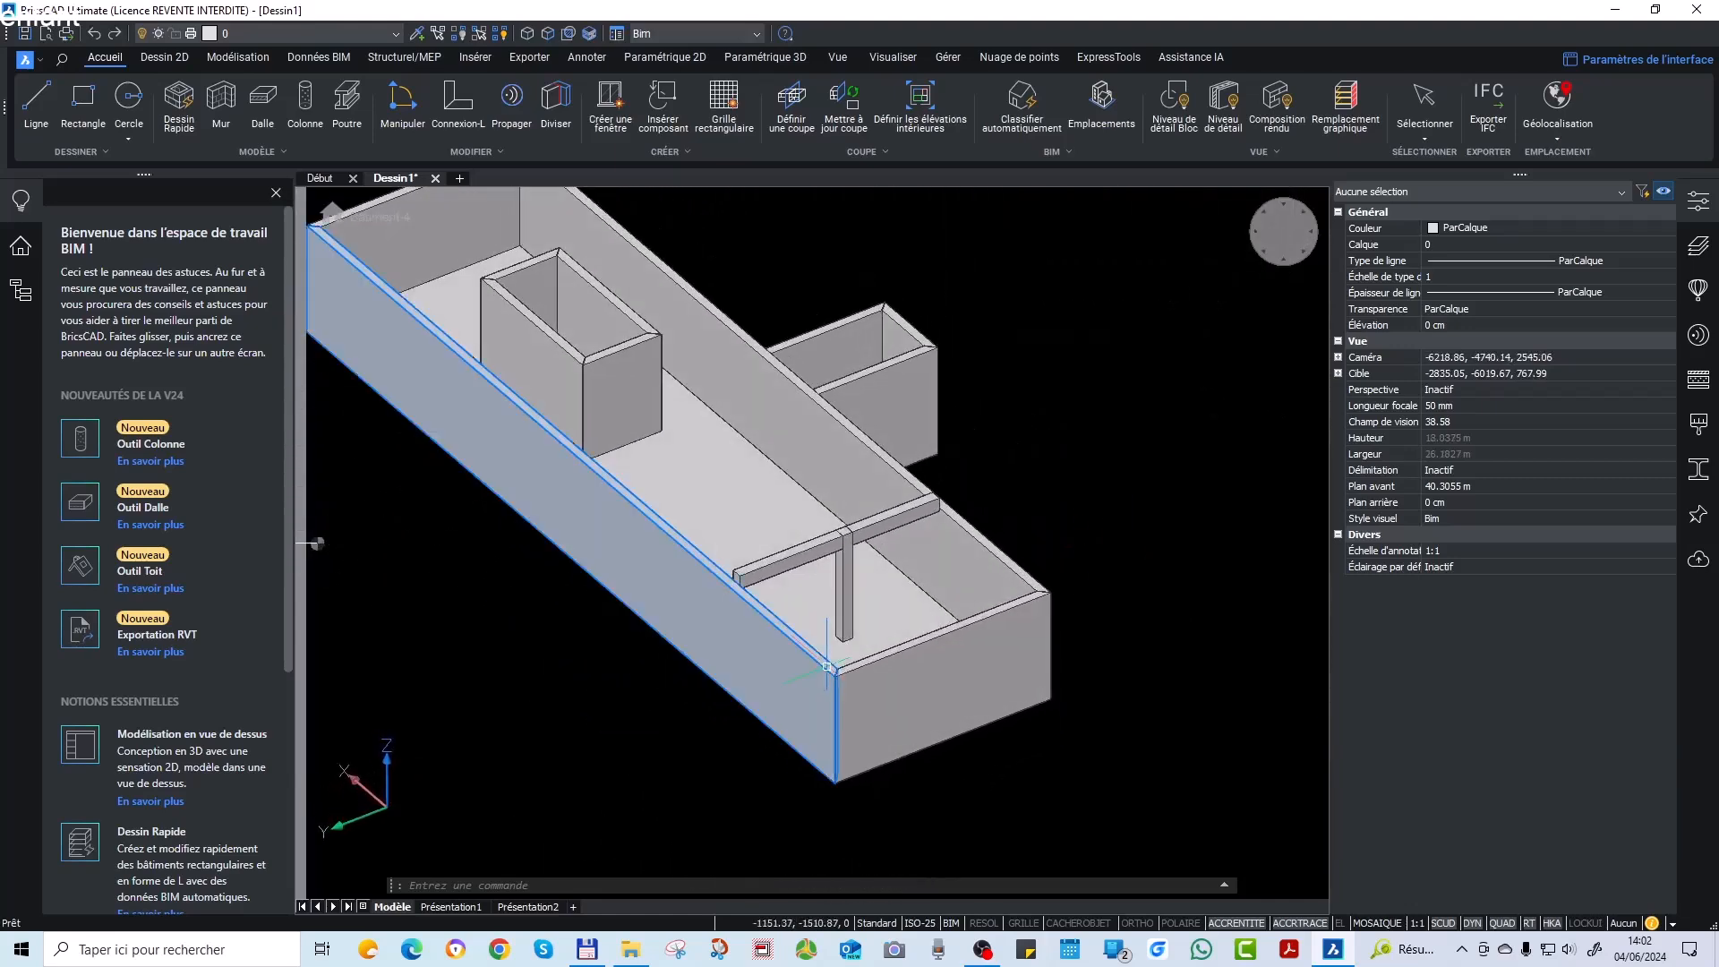
{"action": "middle_click_drag", "start_coordinate": [845, 538], "coordinate": [1237, 534], "text": "shift"}
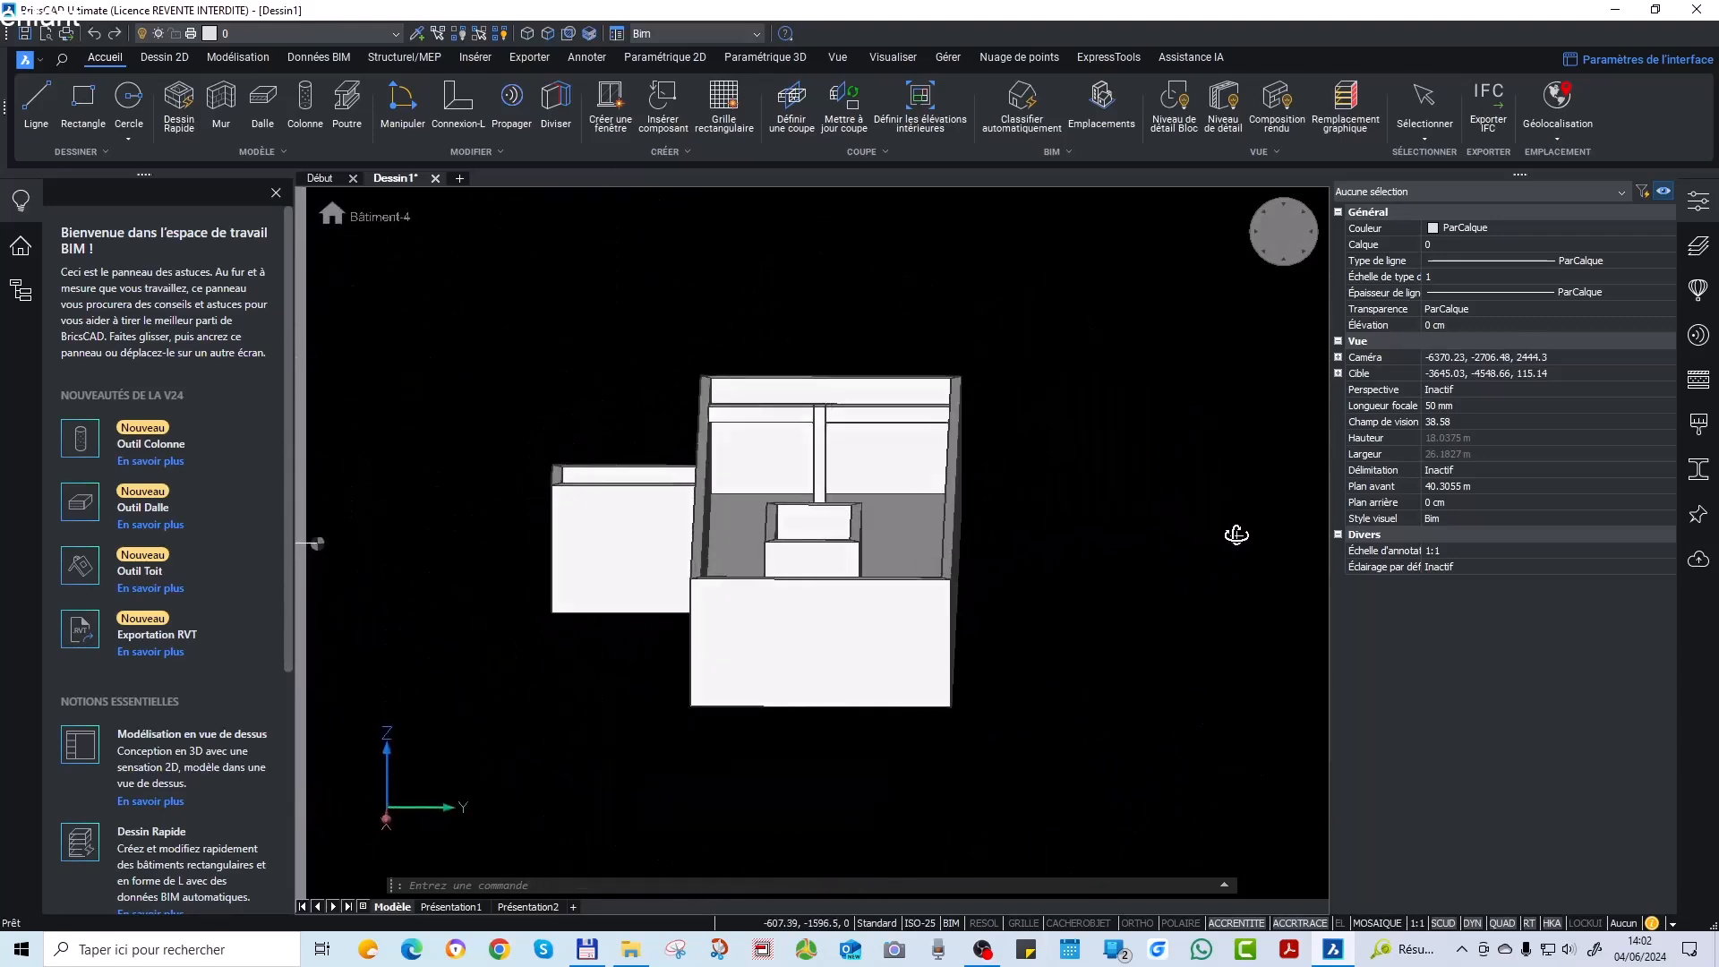
{"action": "middle_click_drag", "start_coordinate": [637, 469], "coordinate": [600, 506], "text": "shift"}
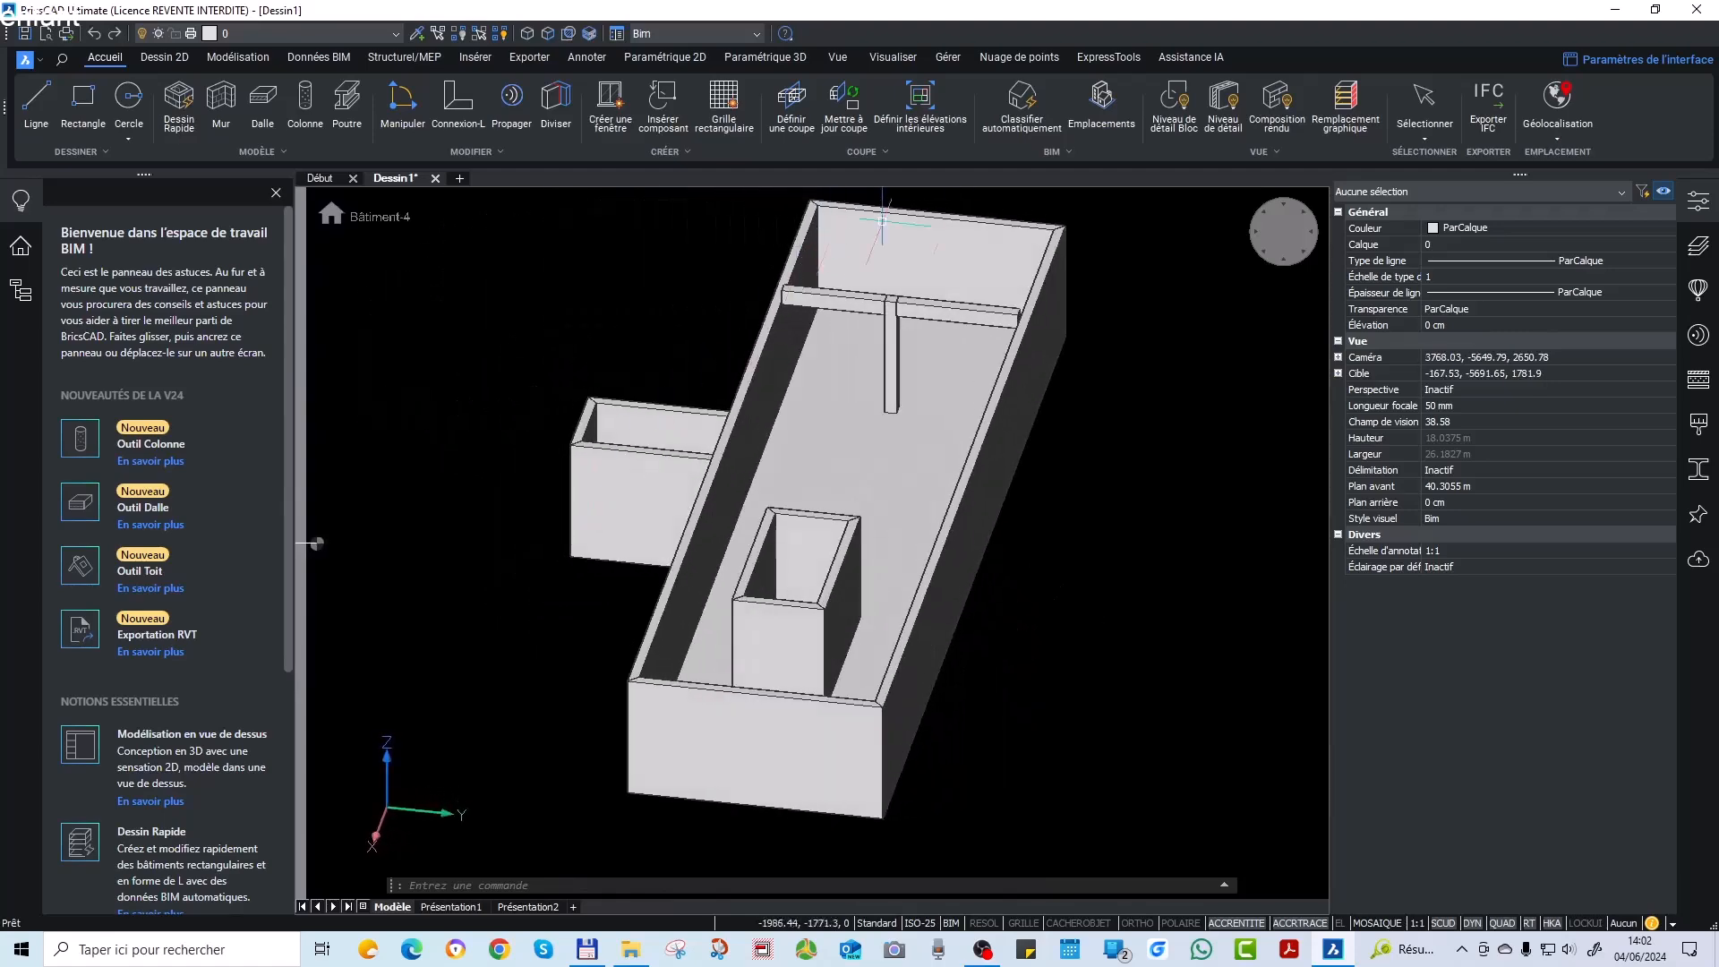
Compare the end elevations of the column and the adjoining beam in their properties without changing them.
{"action": "scroll", "coordinate": [949, 215], "scroll_direction": "up", "scroll_amount": 5}
{"action": "left_click", "coordinate": [800, 460]}
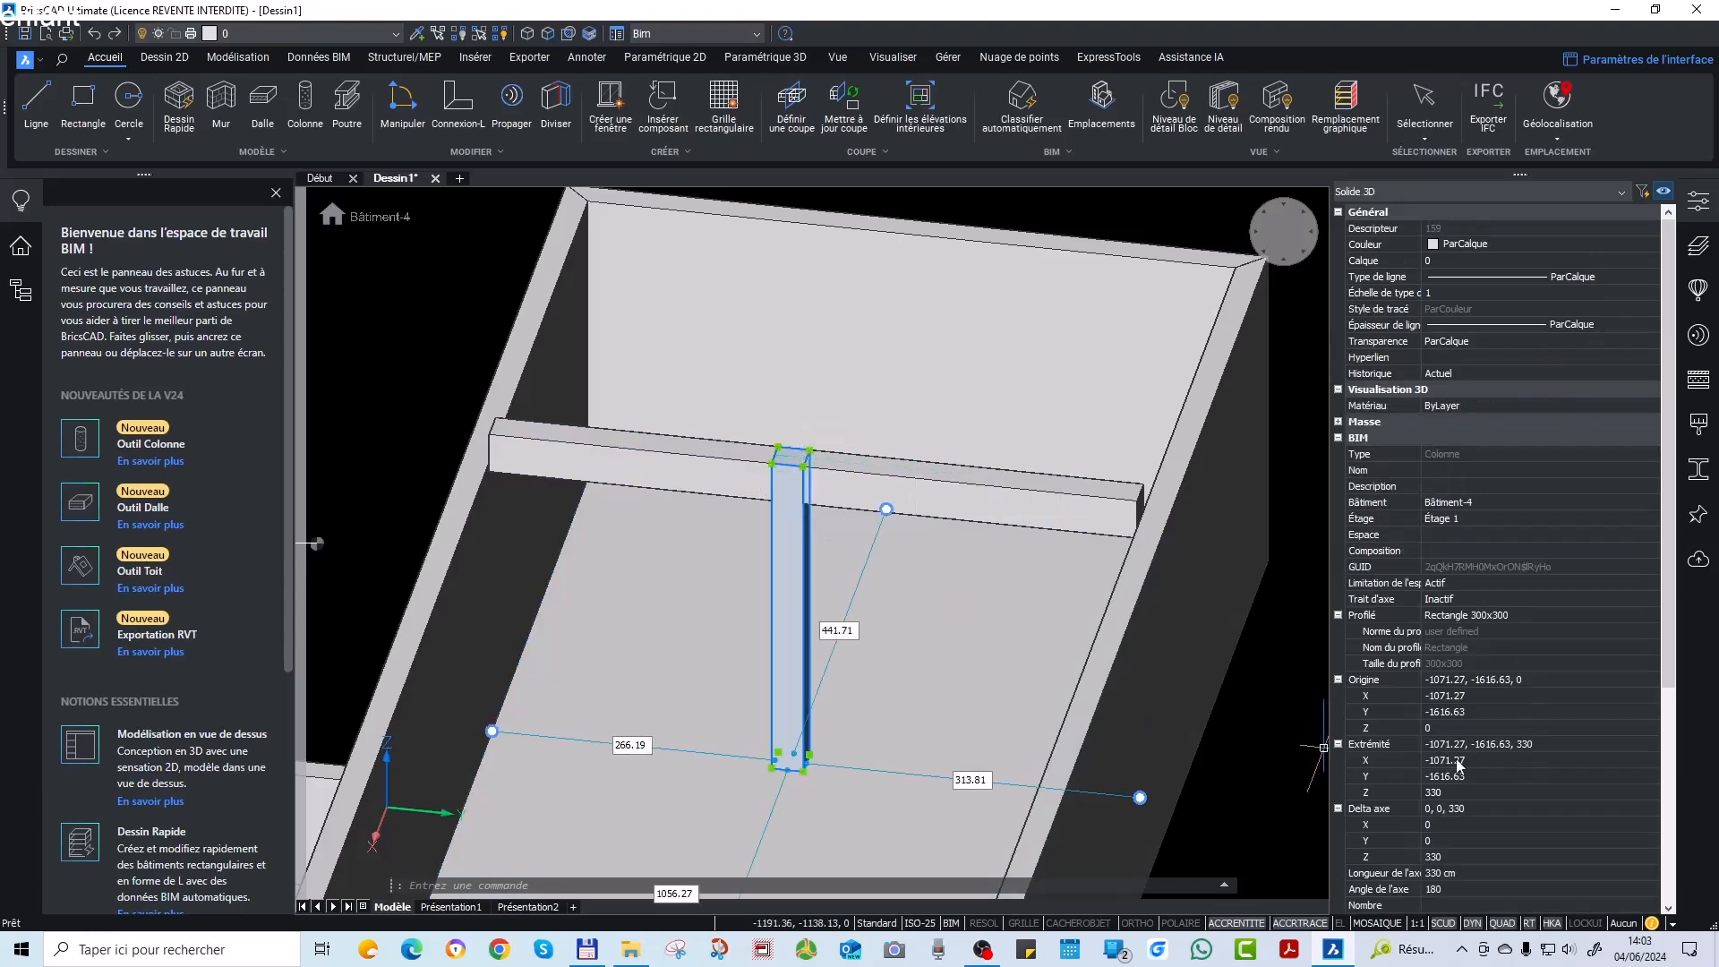
{"action": "left_click", "coordinate": [1448, 793]}
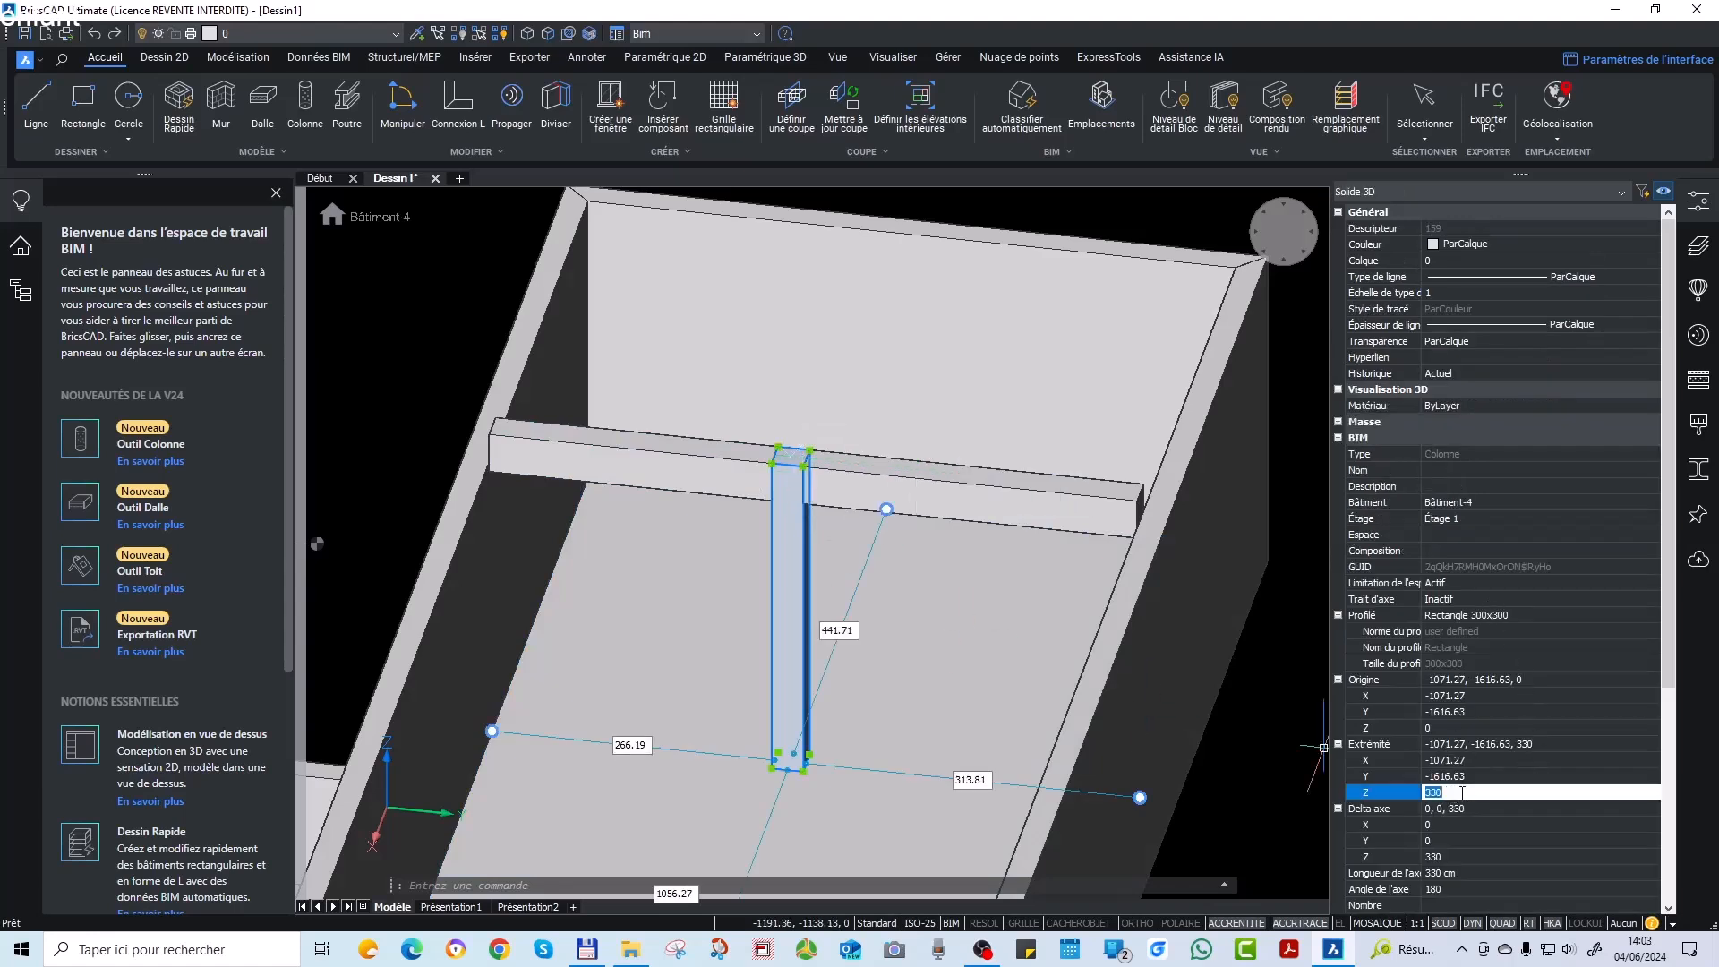
{"action": "key", "text": "Escape"}
{"action": "left_click", "coordinate": [919, 501]}
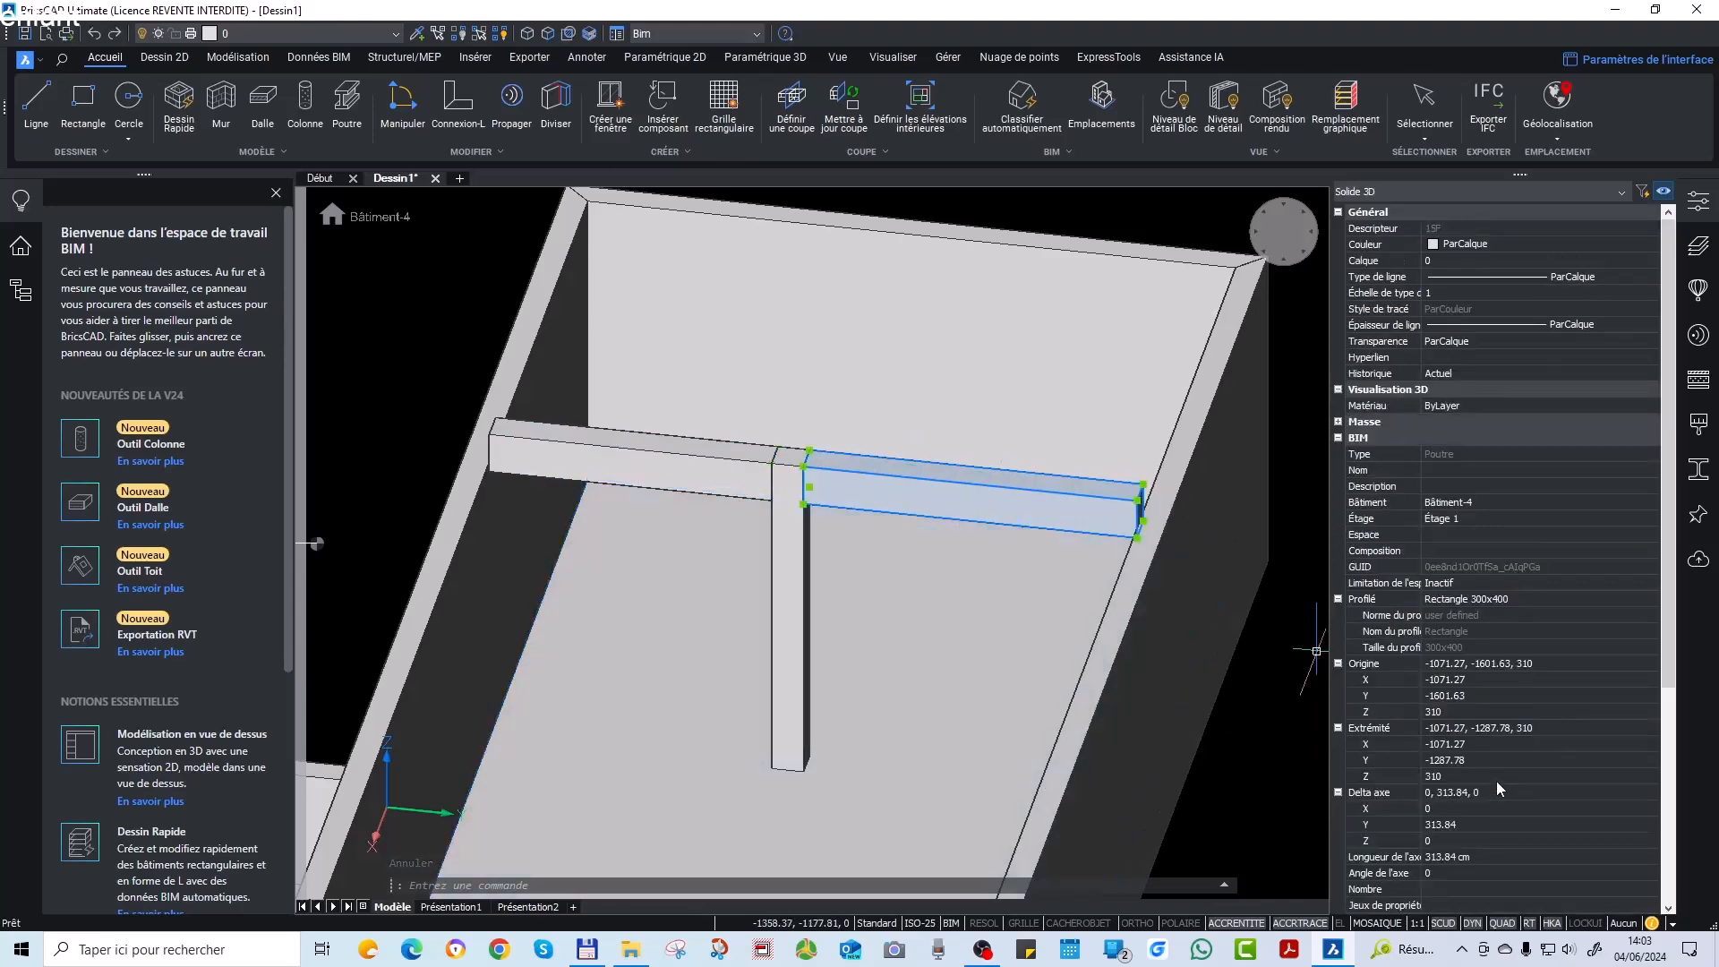
{"action": "key", "text": "Escape"}
{"action": "left_click", "coordinate": [787, 466]}
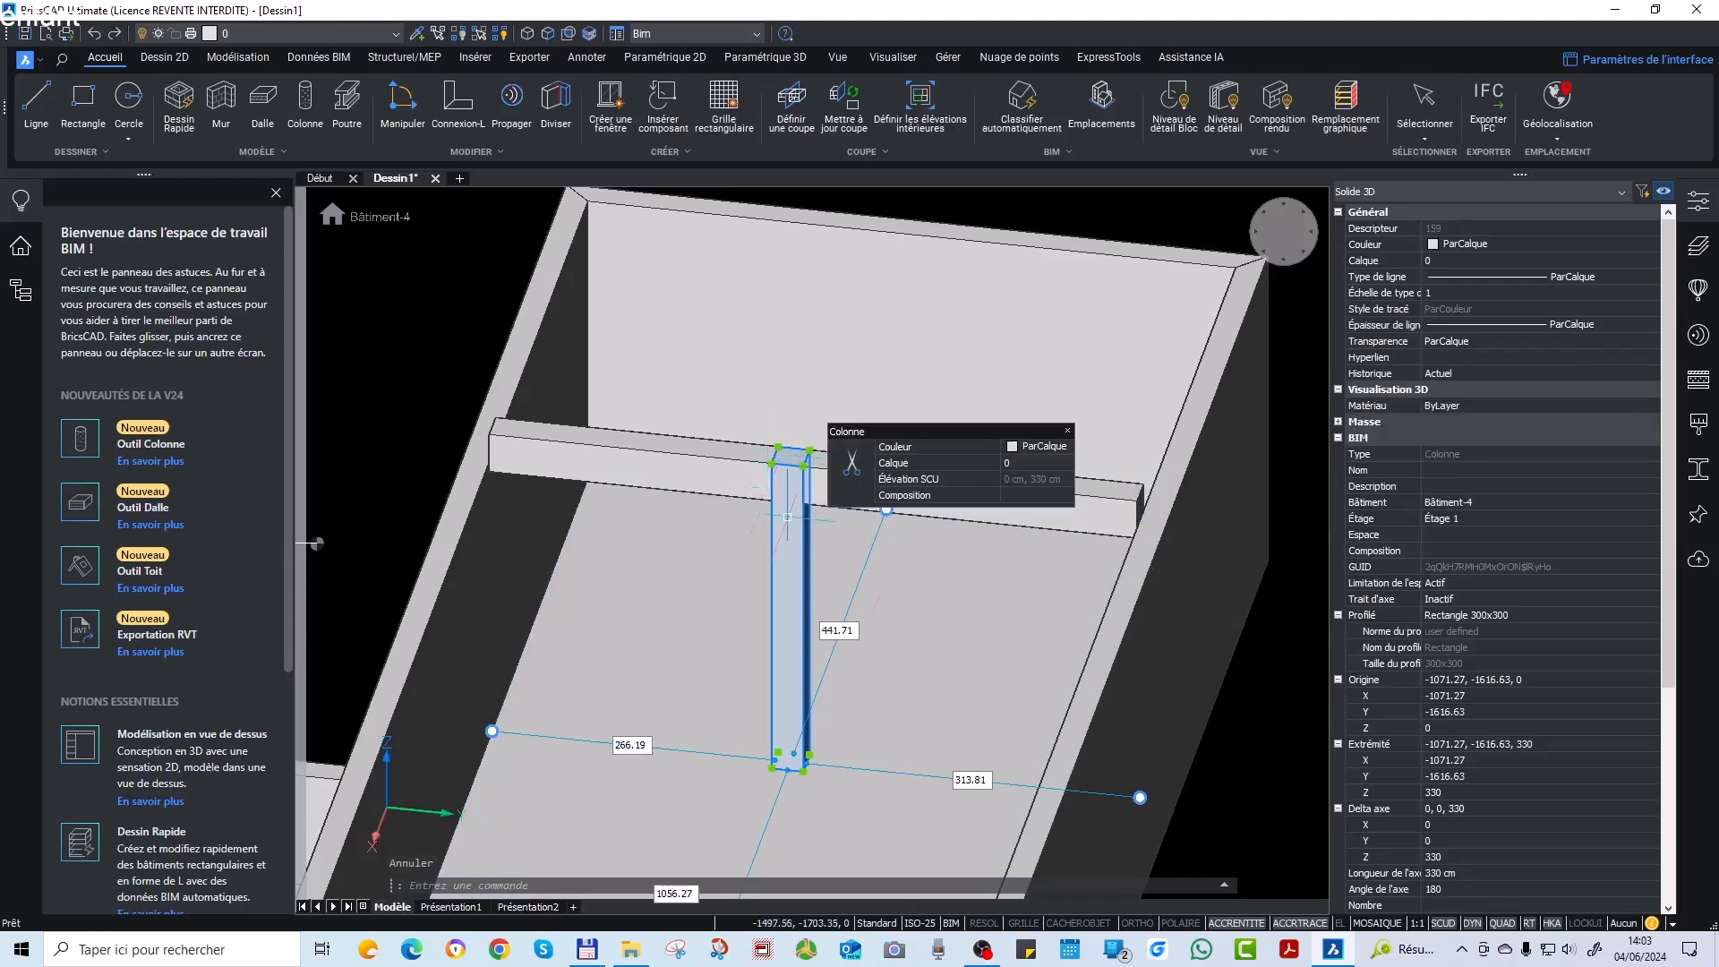
{"action": "key", "text": "Escape"}
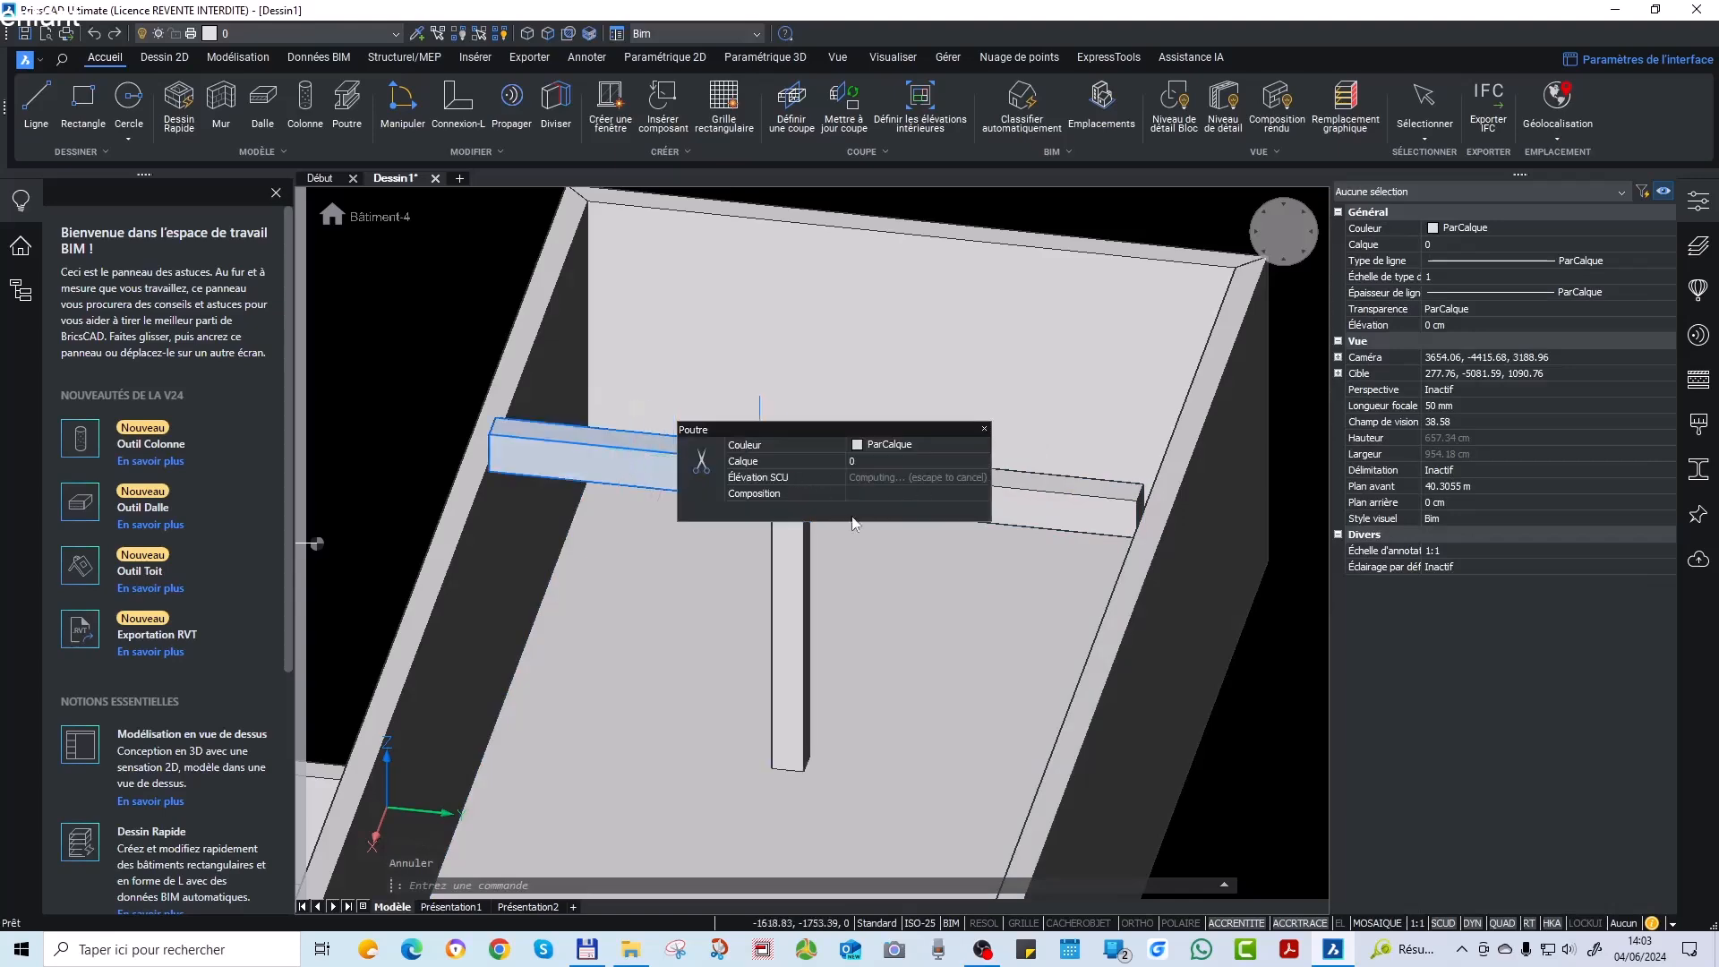
Place an L-shaped stair 100 cm wide on the main floor slab between the inner room and the beams.
{"action": "scroll", "coordinate": [855, 610], "scroll_direction": "down", "scroll_amount": 5}
{"action": "middle_click_drag", "start_coordinate": [972, 707], "coordinate": [586, 692], "text": "shift"}
{"action": "scroll", "coordinate": [921, 730], "scroll_direction": "down", "scroll_amount": 5}
{"action": "scroll", "coordinate": [886, 721], "scroll_direction": "up", "scroll_amount": 7}
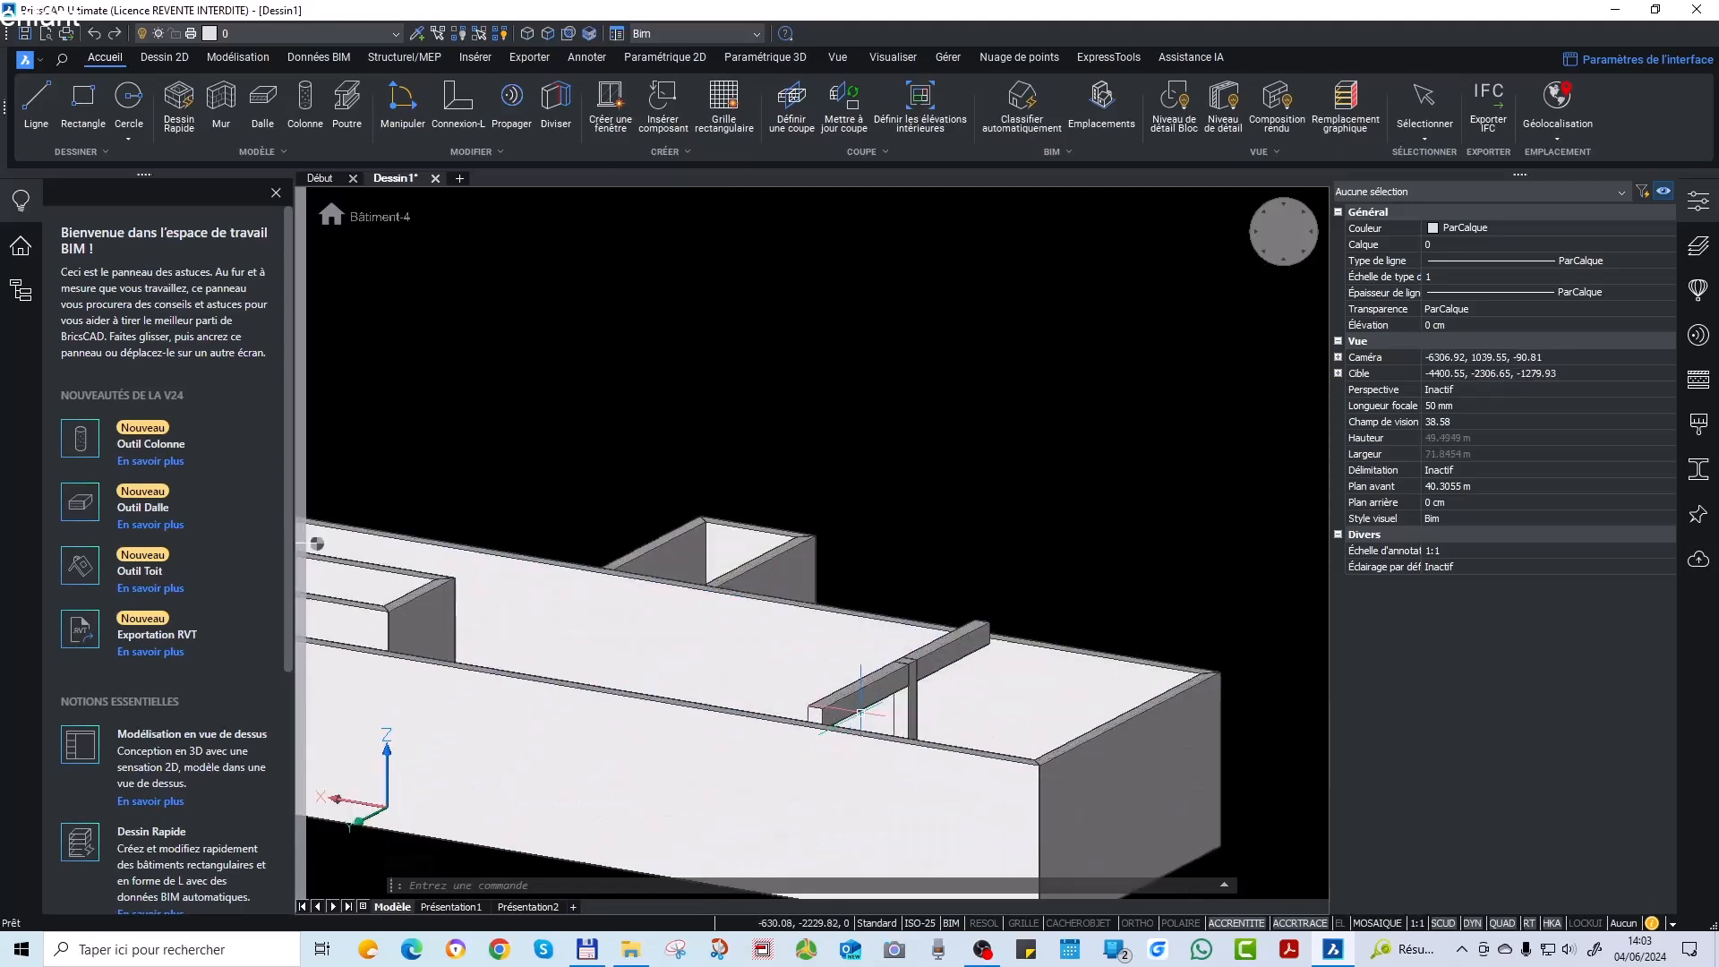
{"action": "scroll", "coordinate": [754, 618], "scroll_direction": "down", "scroll_amount": 1}
{"action": "middle_click_drag", "start_coordinate": [914, 583], "coordinate": [927, 707], "text": "shift"}
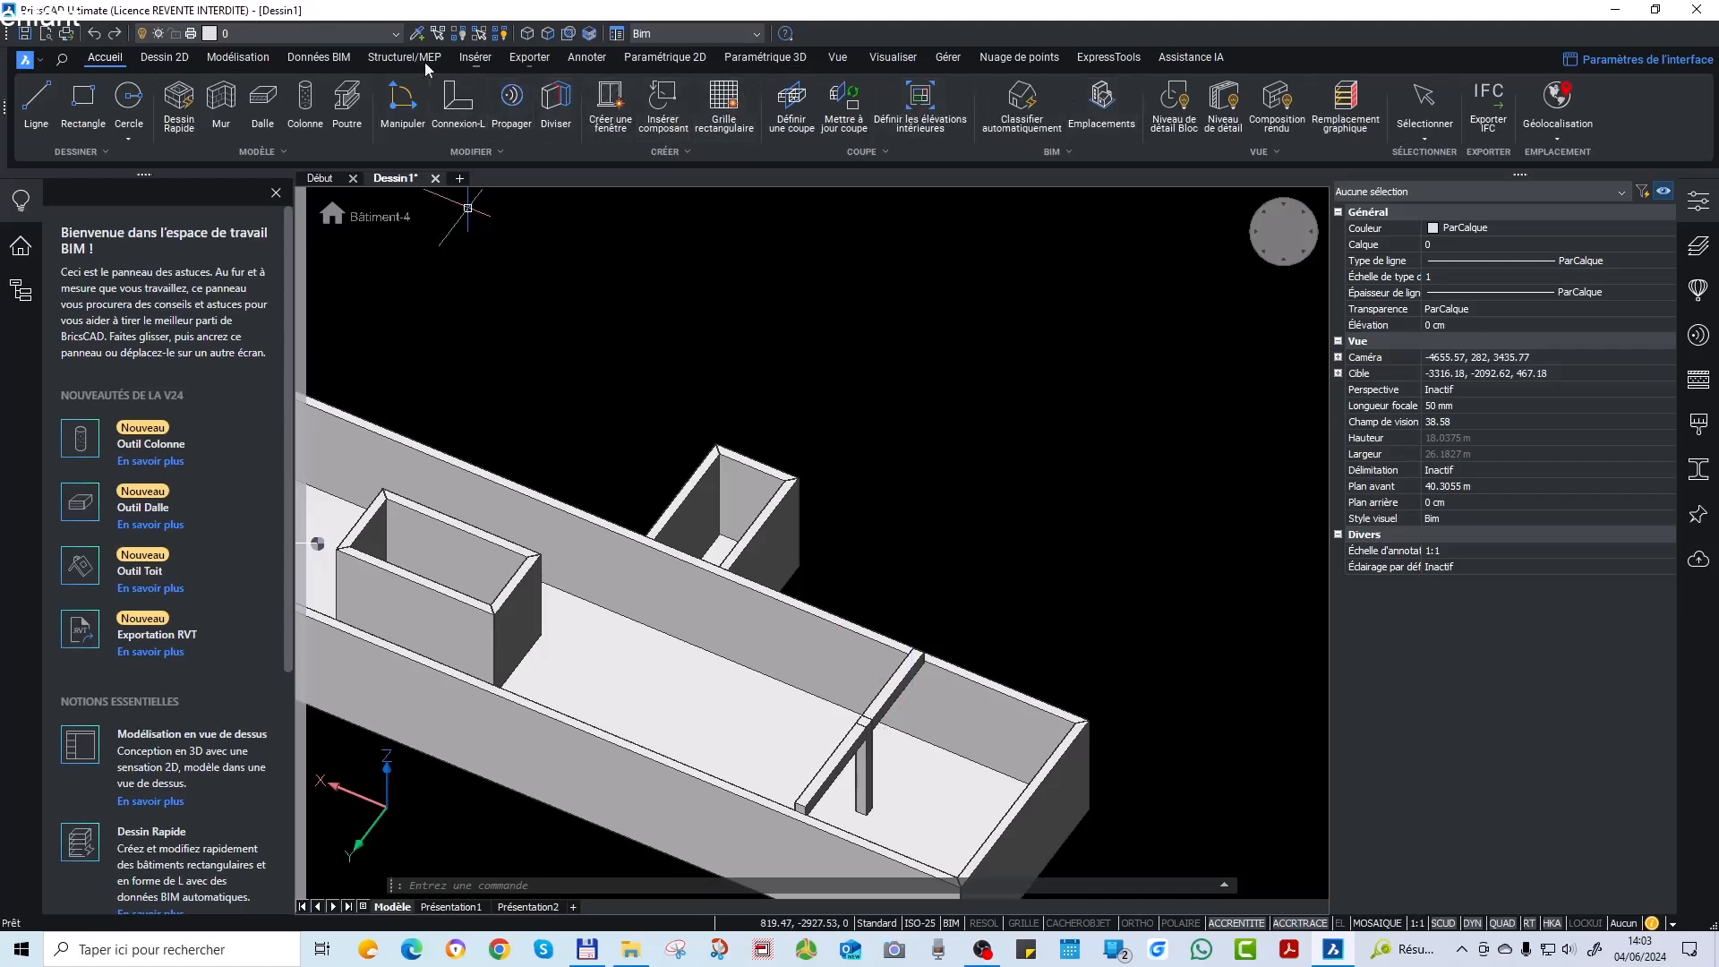
{"action": "left_click", "coordinate": [235, 60]}
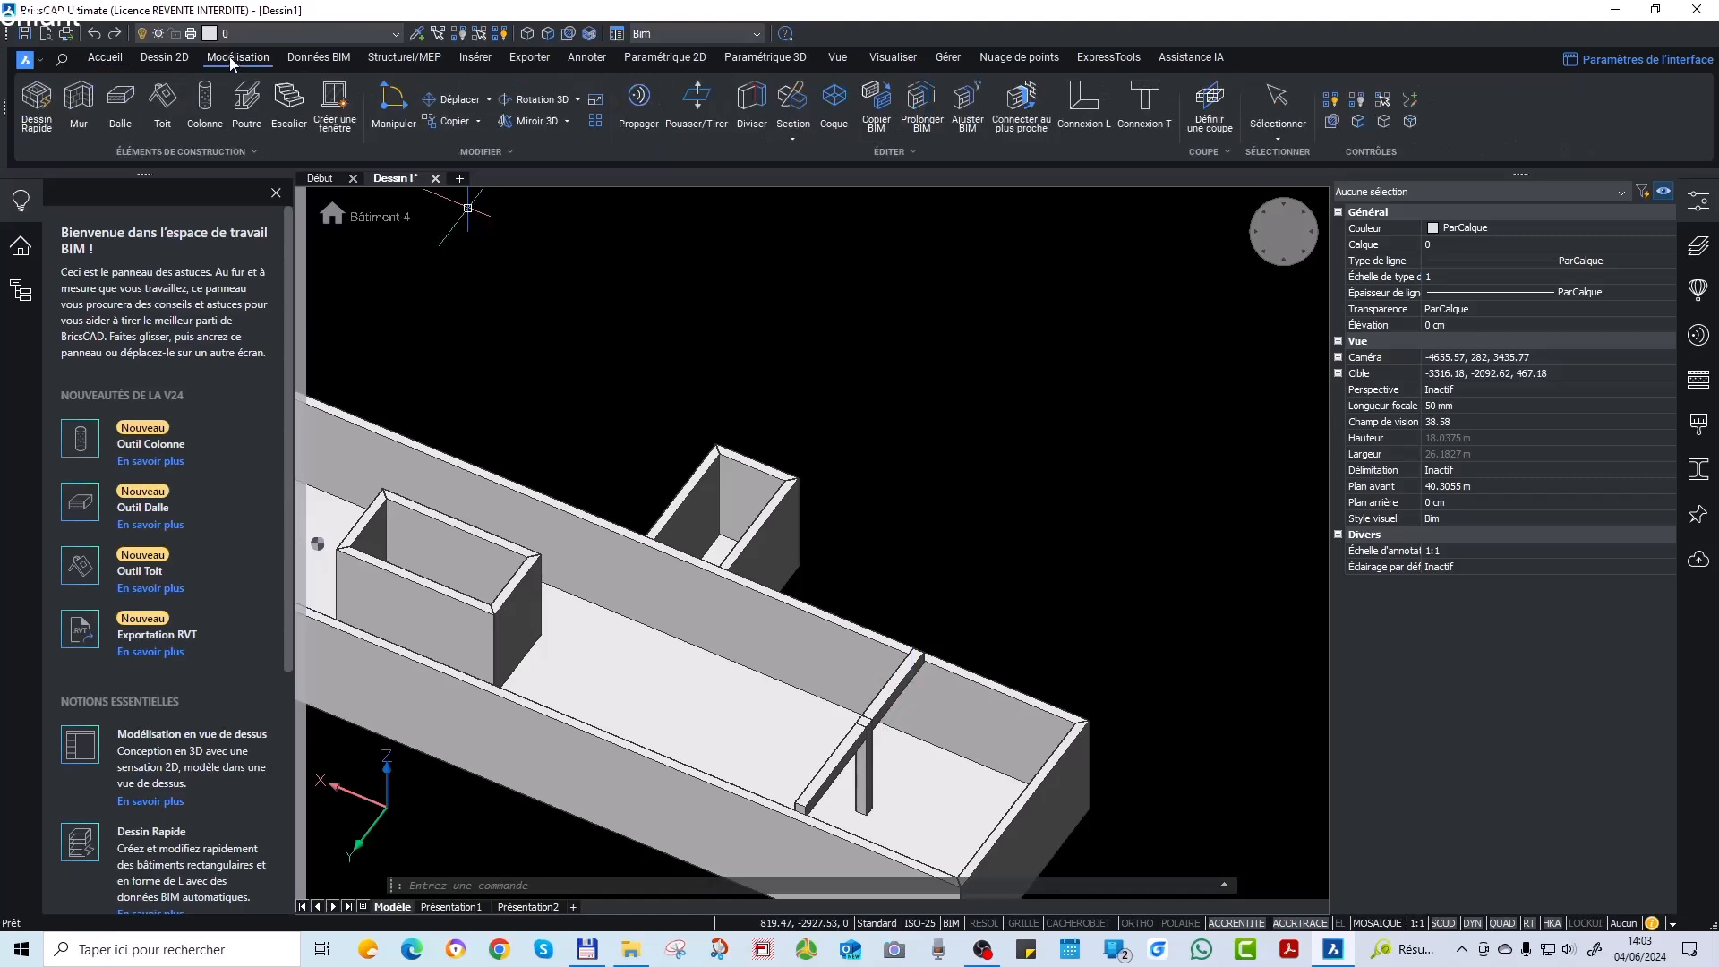
{"action": "left_click", "coordinate": [300, 109]}
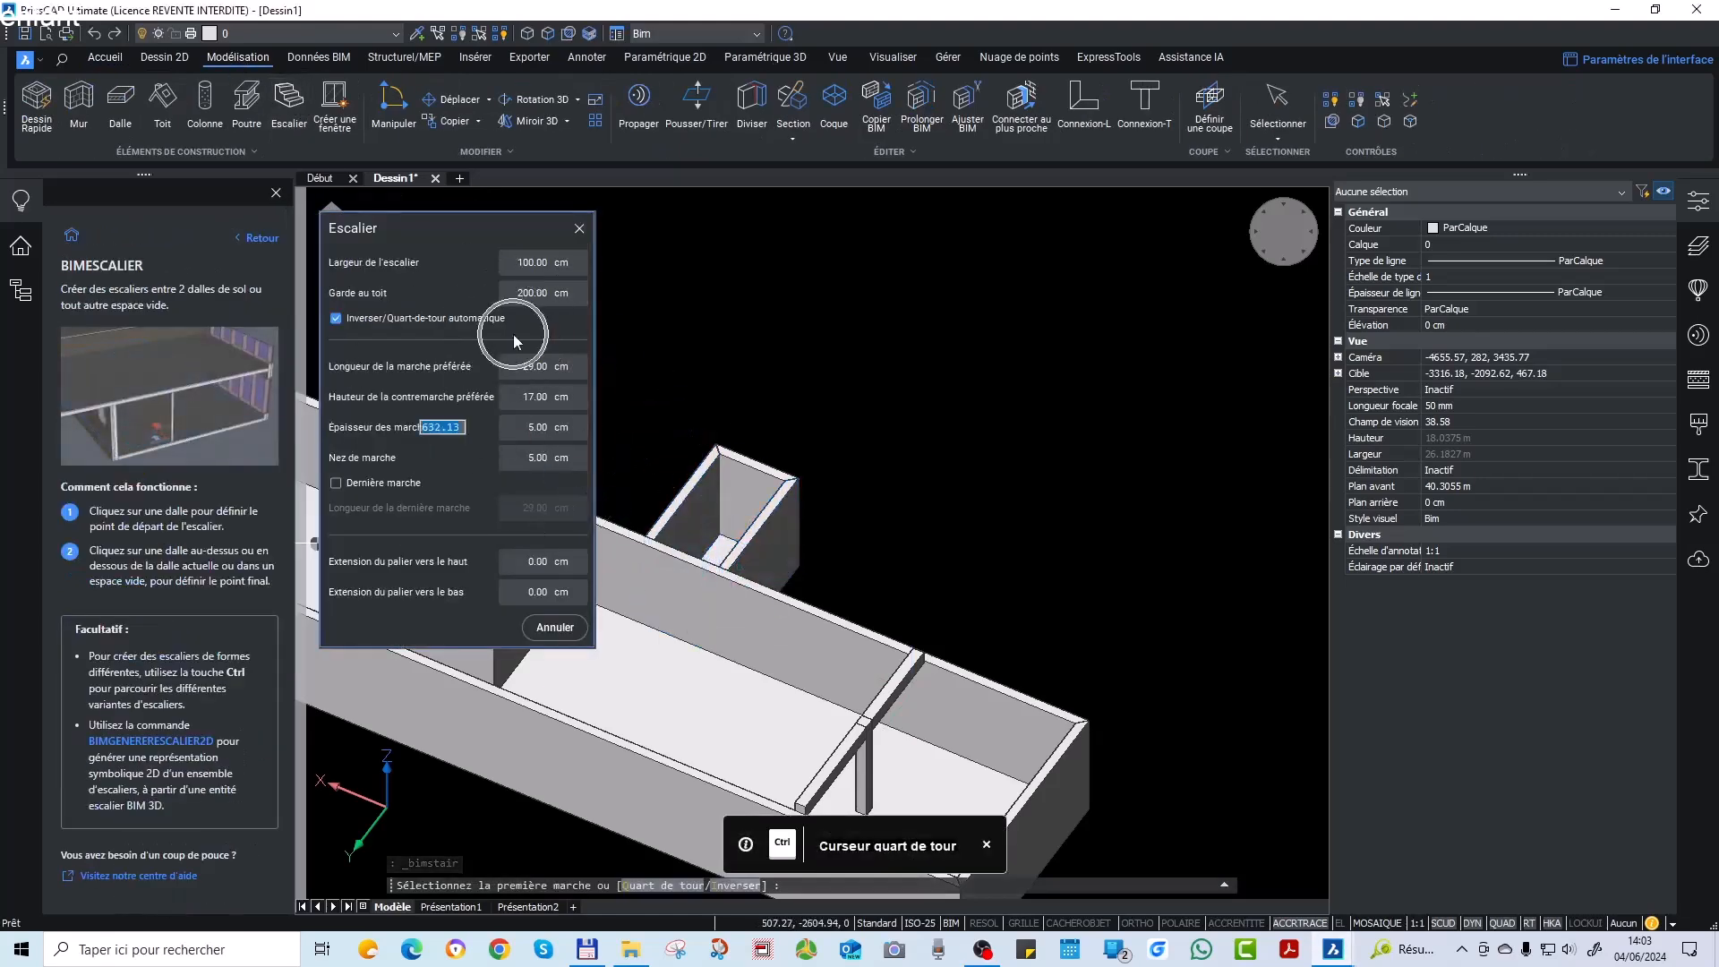
{"action": "scroll", "coordinate": [927, 712], "scroll_direction": "down", "scroll_amount": 2}
{"action": "scroll", "coordinate": [768, 763], "scroll_direction": "up", "scroll_amount": 3}
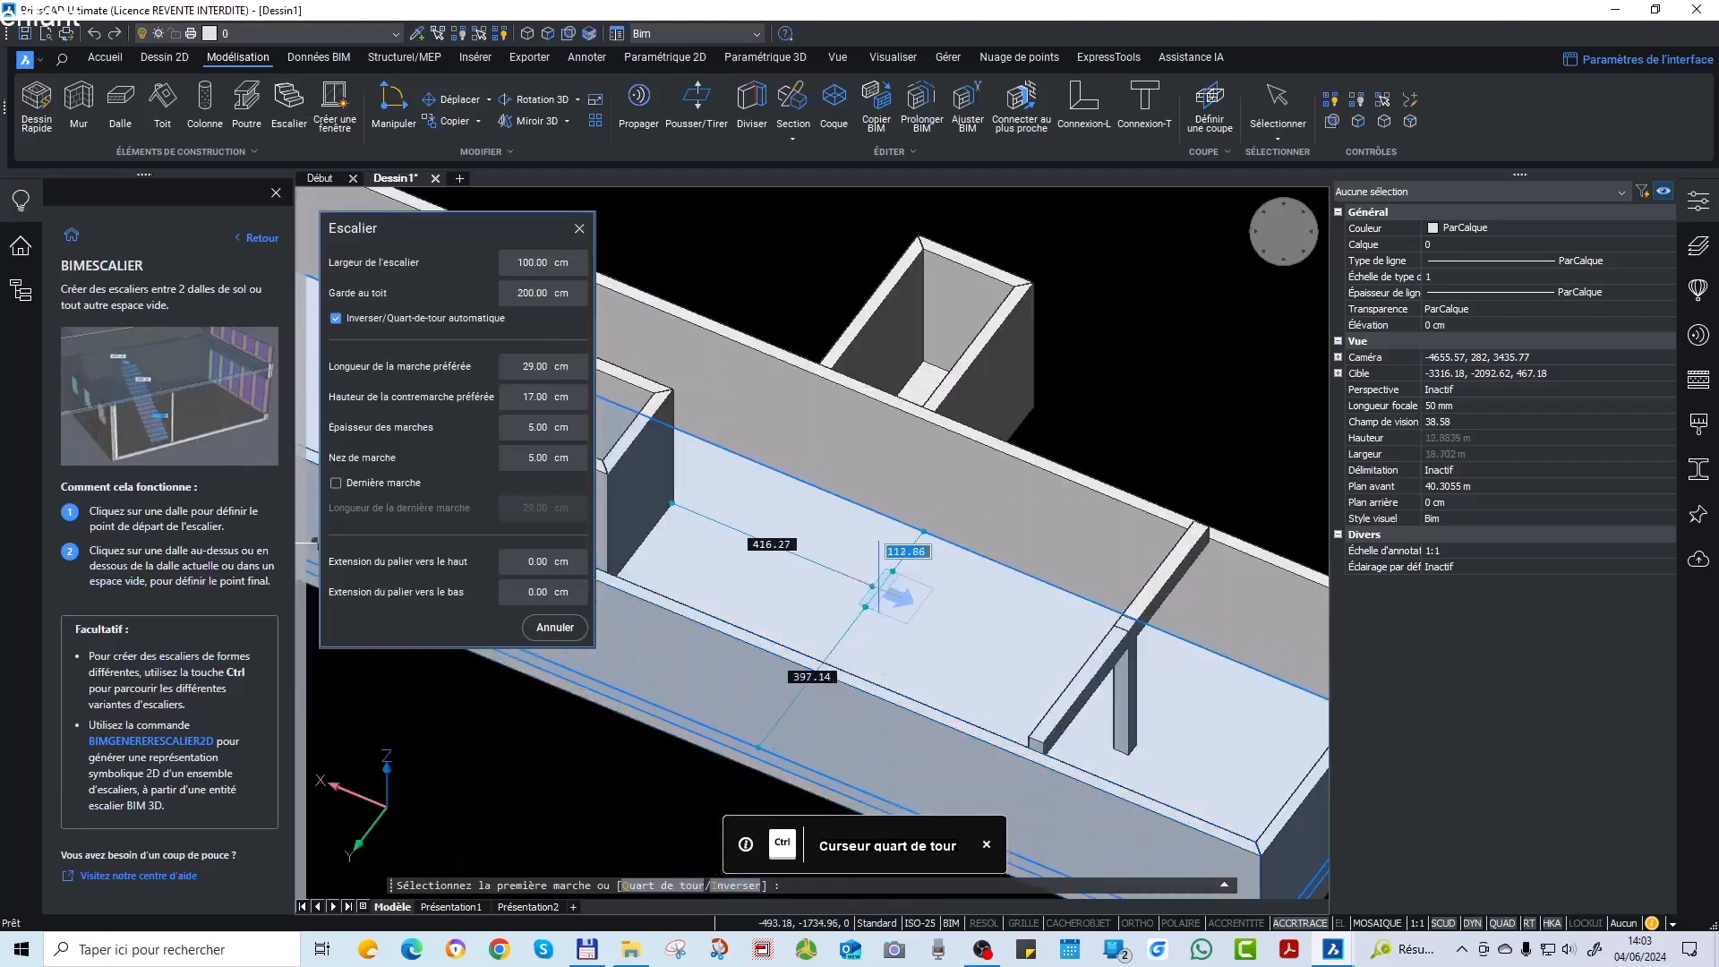
{"action": "left_click", "coordinate": [795, 526]}
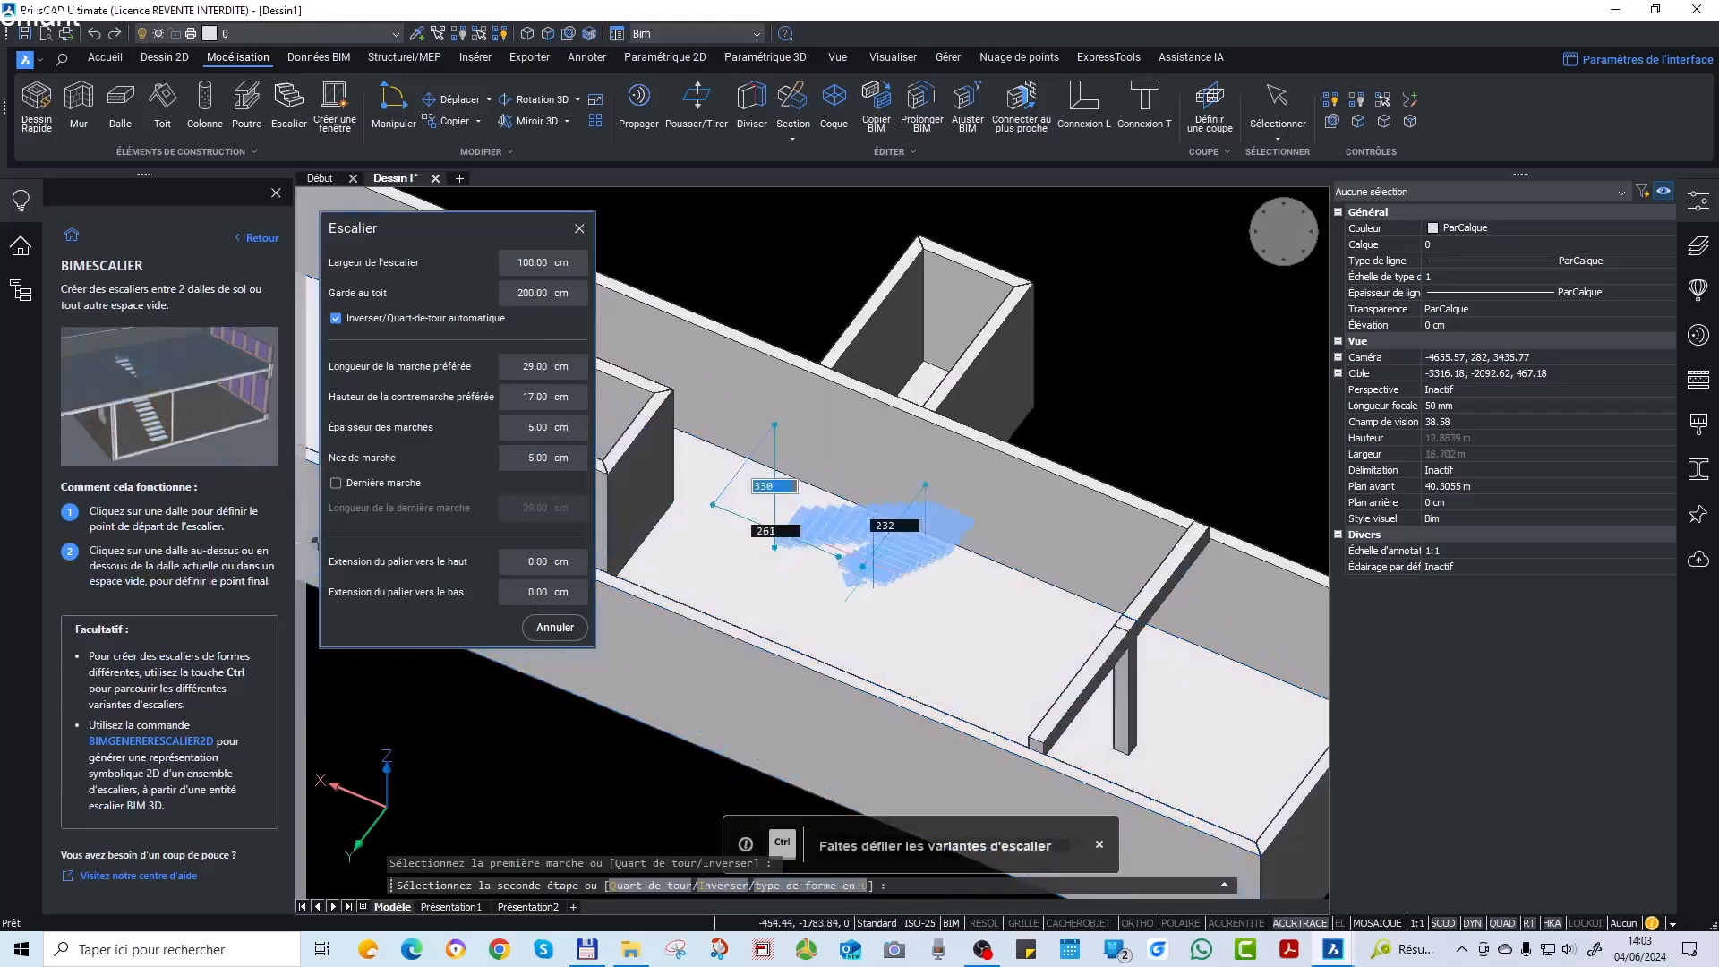
{"action": "left_click", "coordinate": [932, 598]}
{"action": "middle_click_drag", "start_coordinate": [1106, 618], "coordinate": [1005, 570], "text": "shift"}
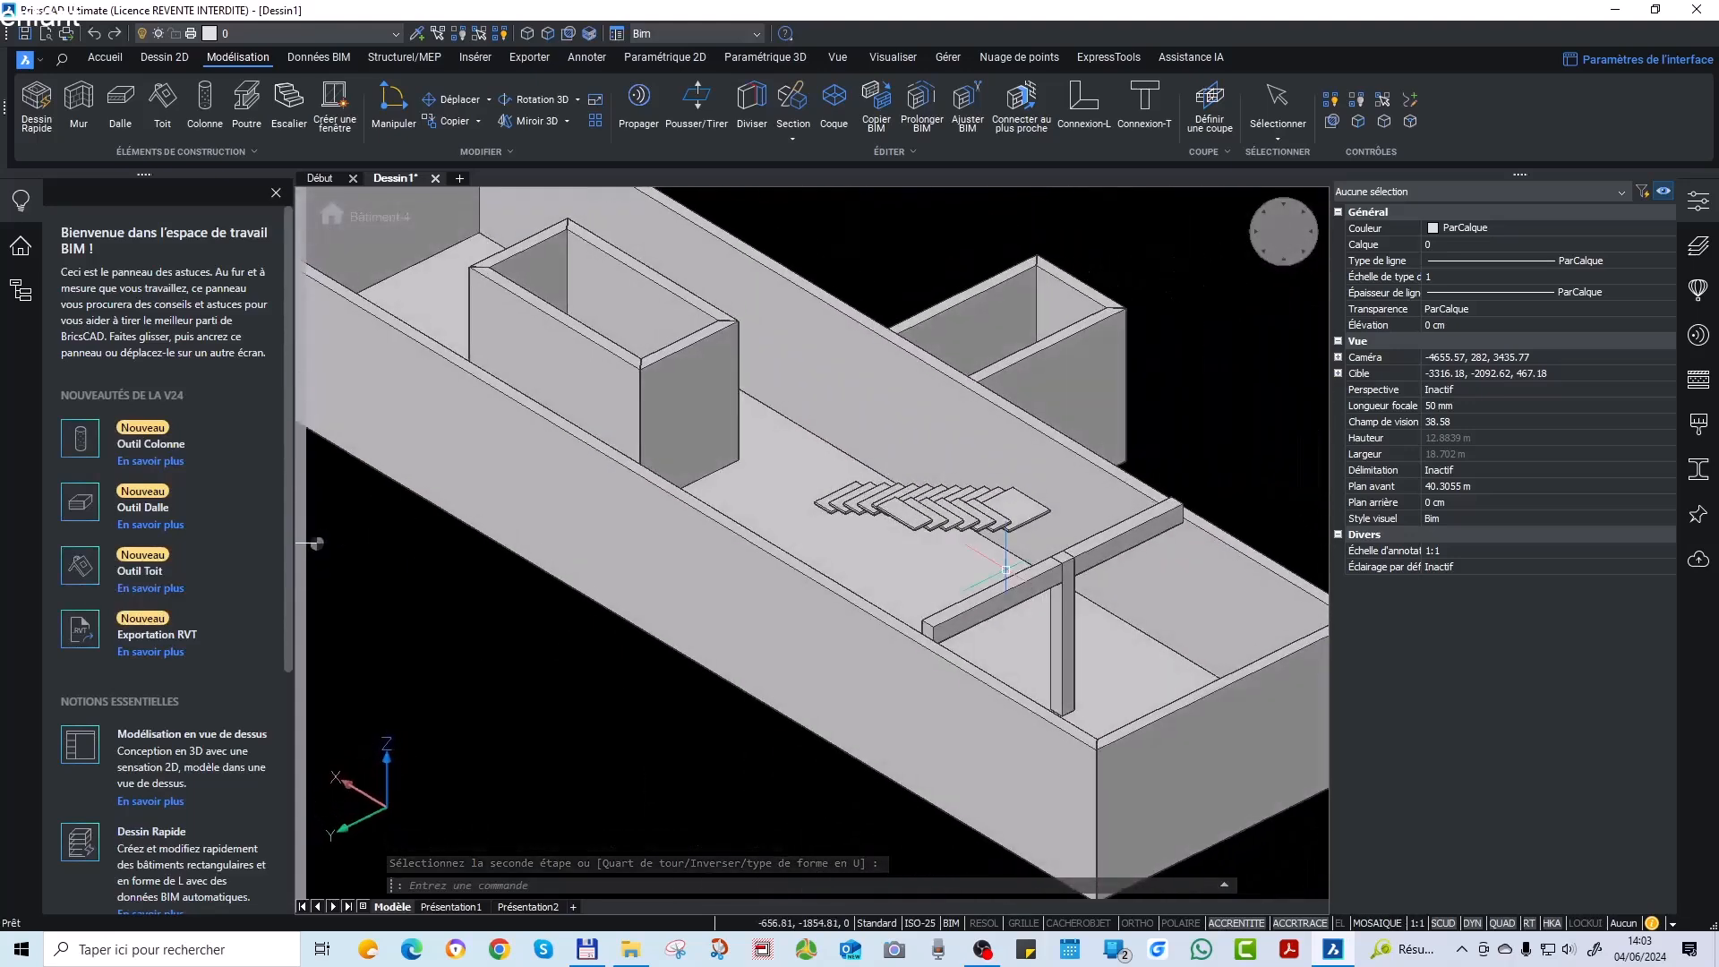
Select the stair and examine its riser count and tread properties without changing them.
{"action": "double_click", "coordinate": [981, 508]}
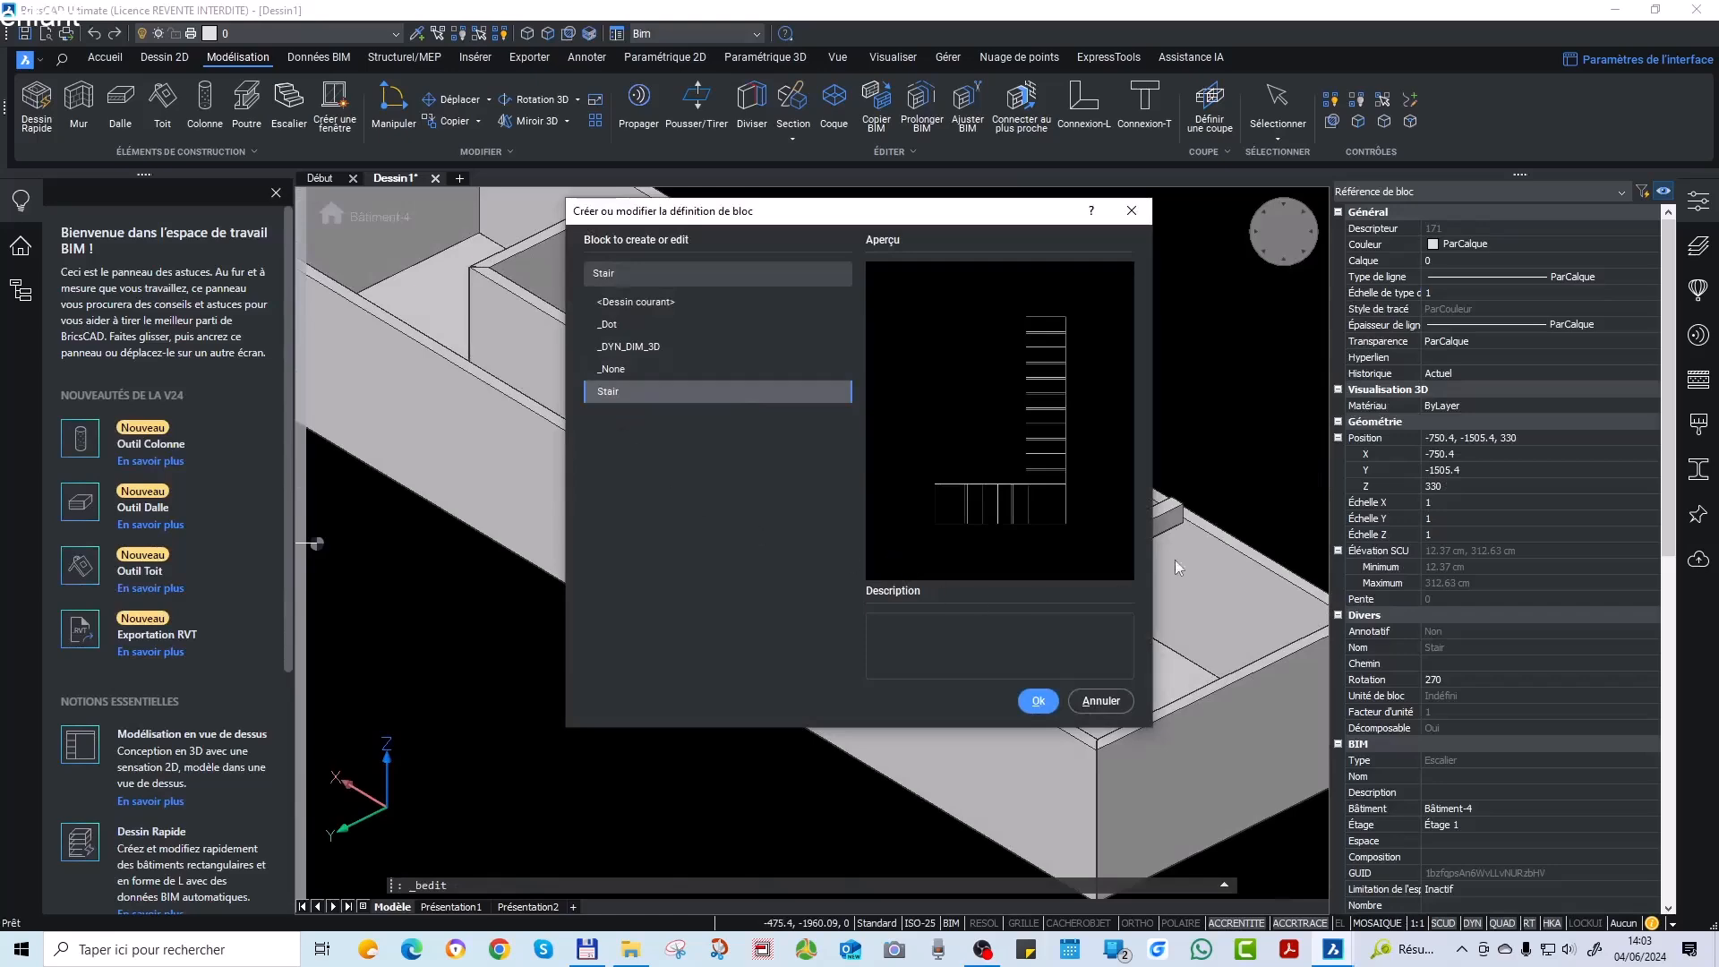
{"action": "key", "text": "Escape"}
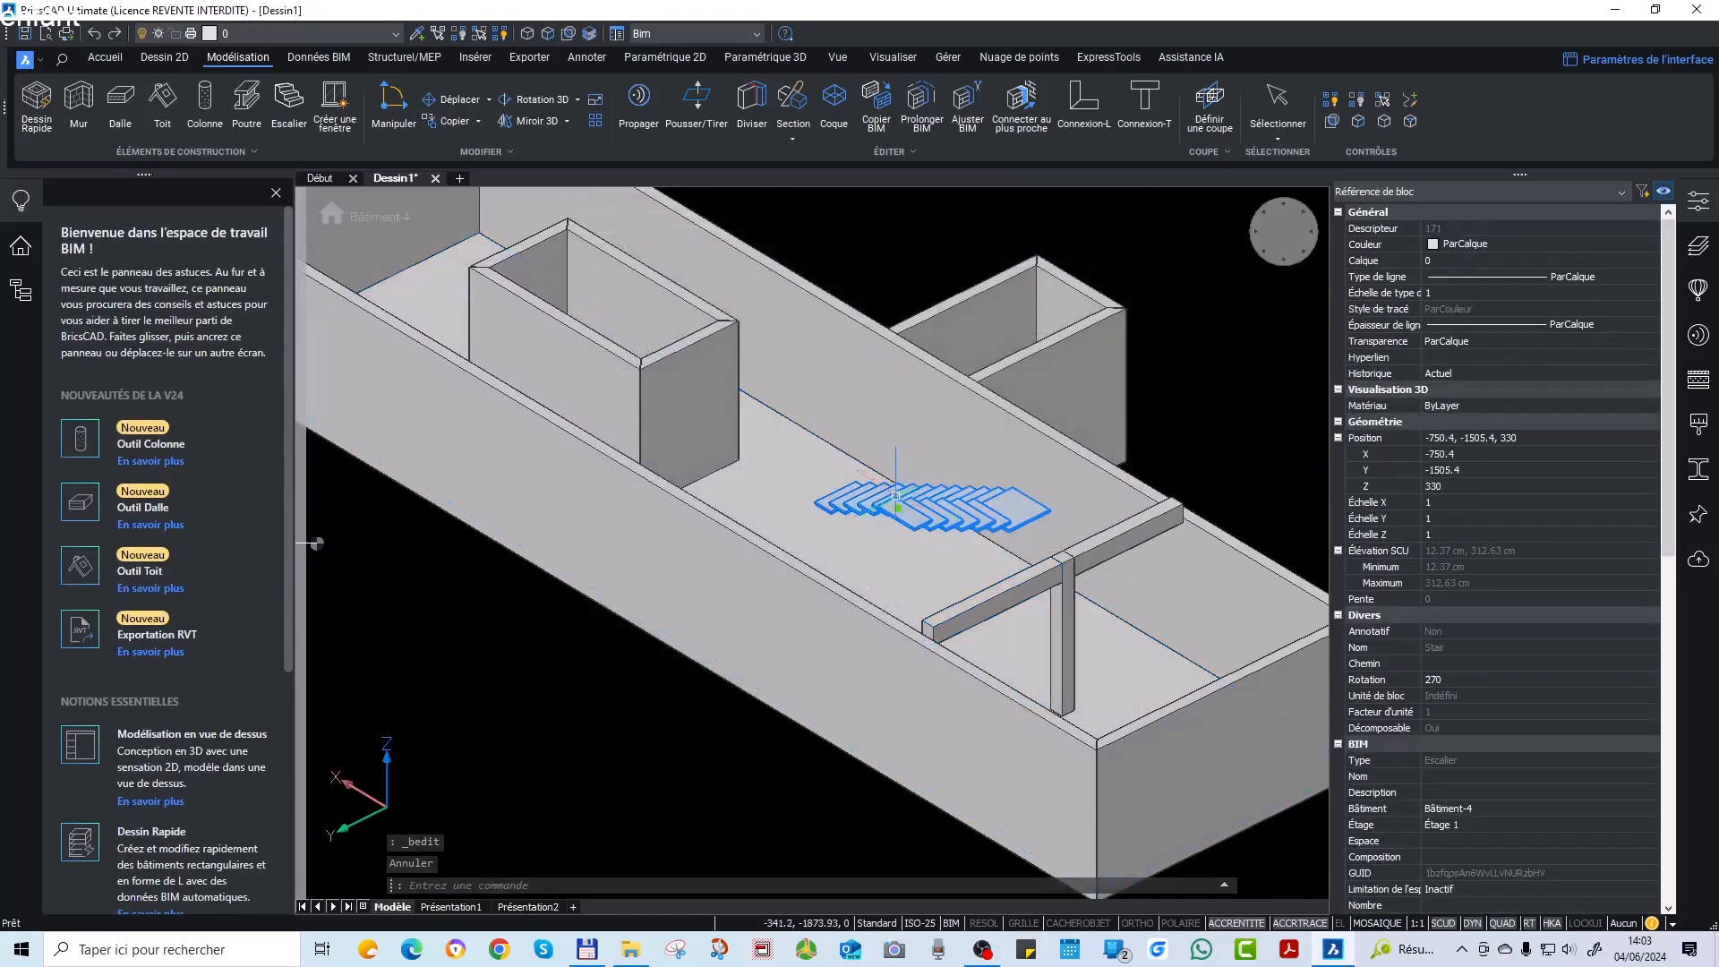
{"action": "scroll", "coordinate": [1472, 730], "scroll_direction": "down", "scroll_amount": 6}
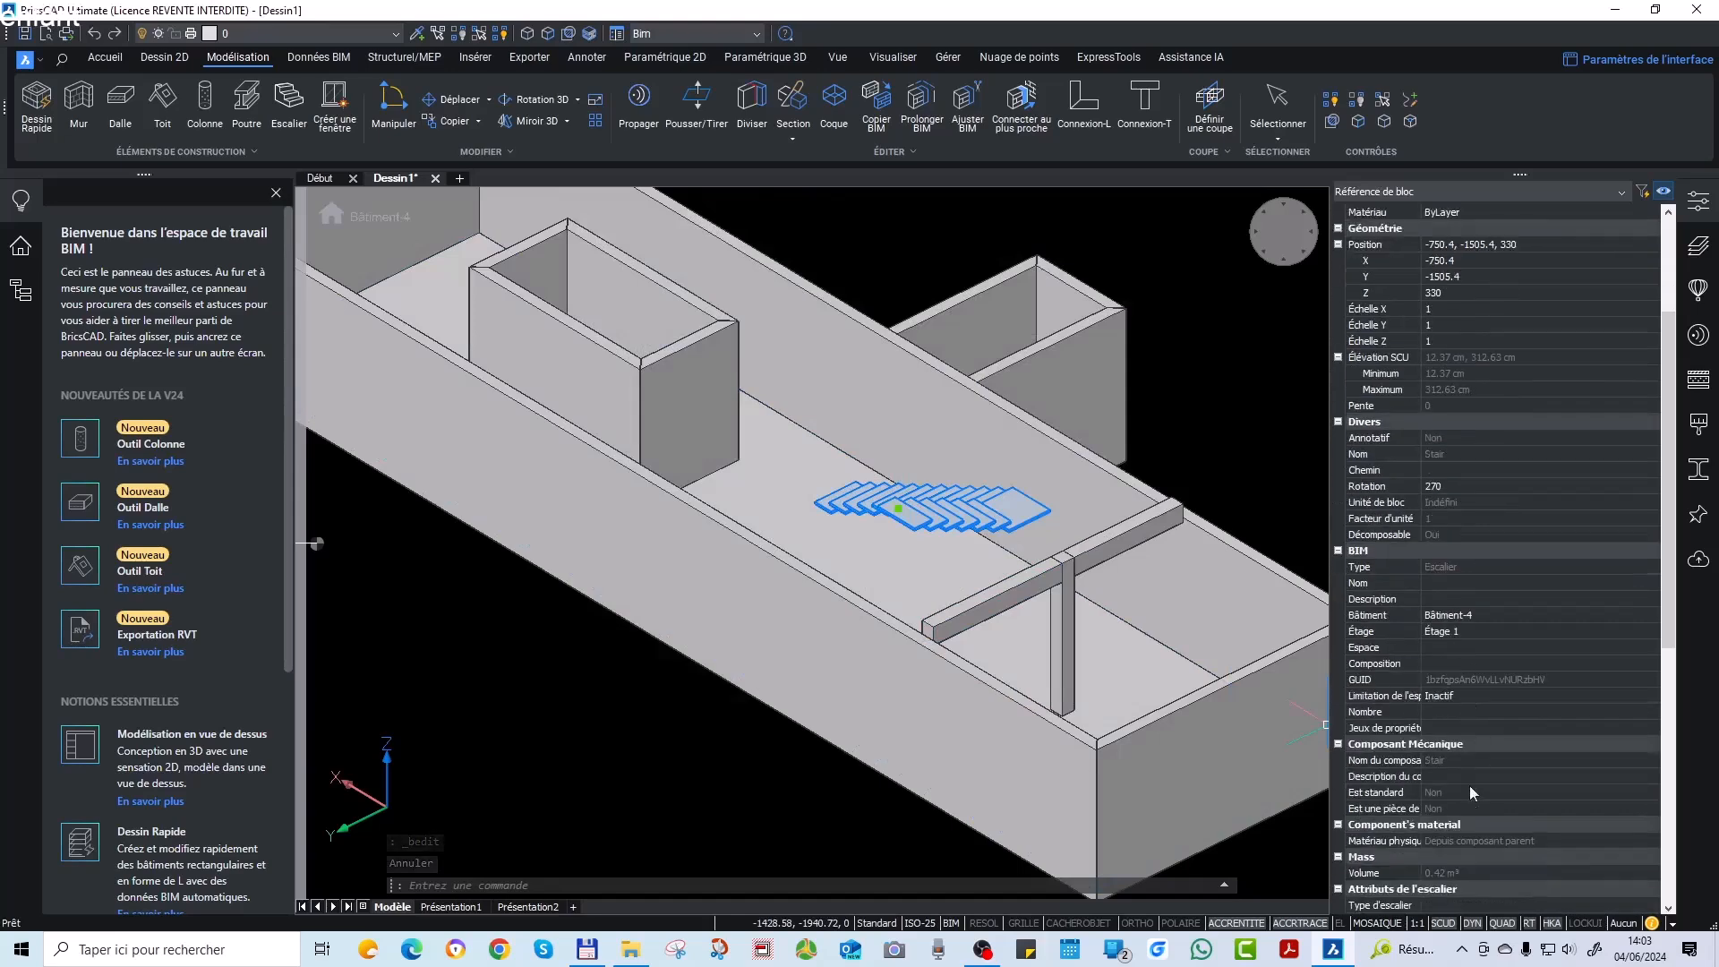
{"action": "scroll", "coordinate": [1467, 782], "scroll_direction": "down", "scroll_amount": 5}
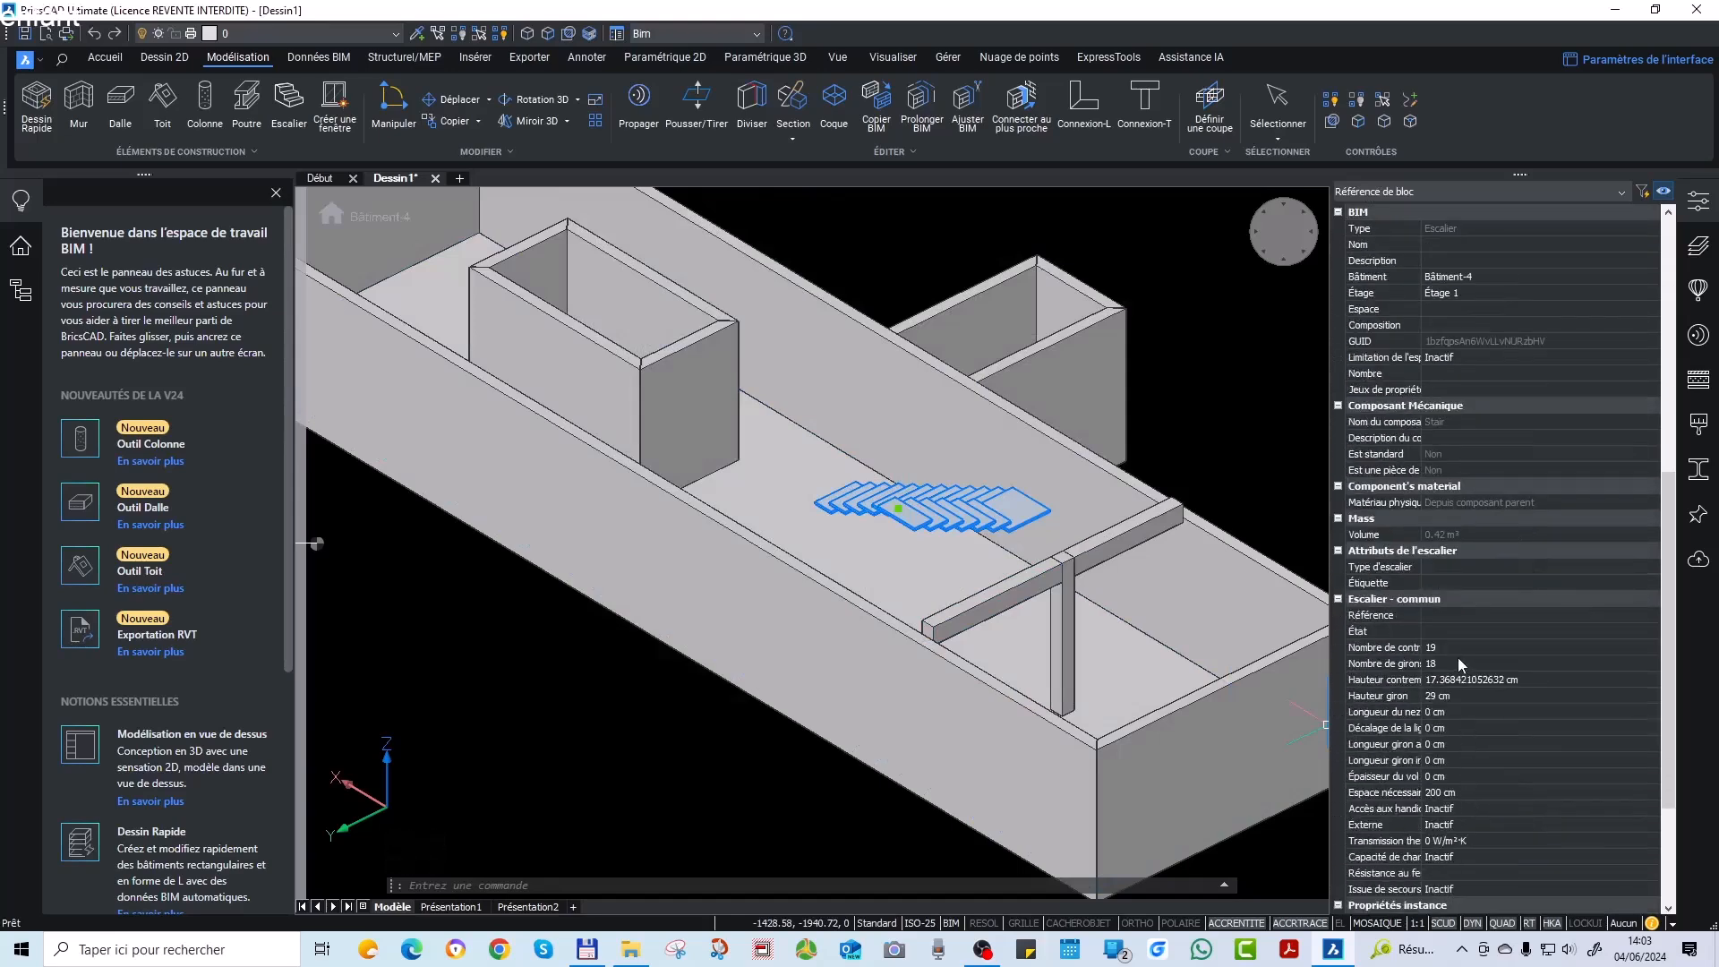
{"action": "left_click", "coordinate": [1458, 647]}
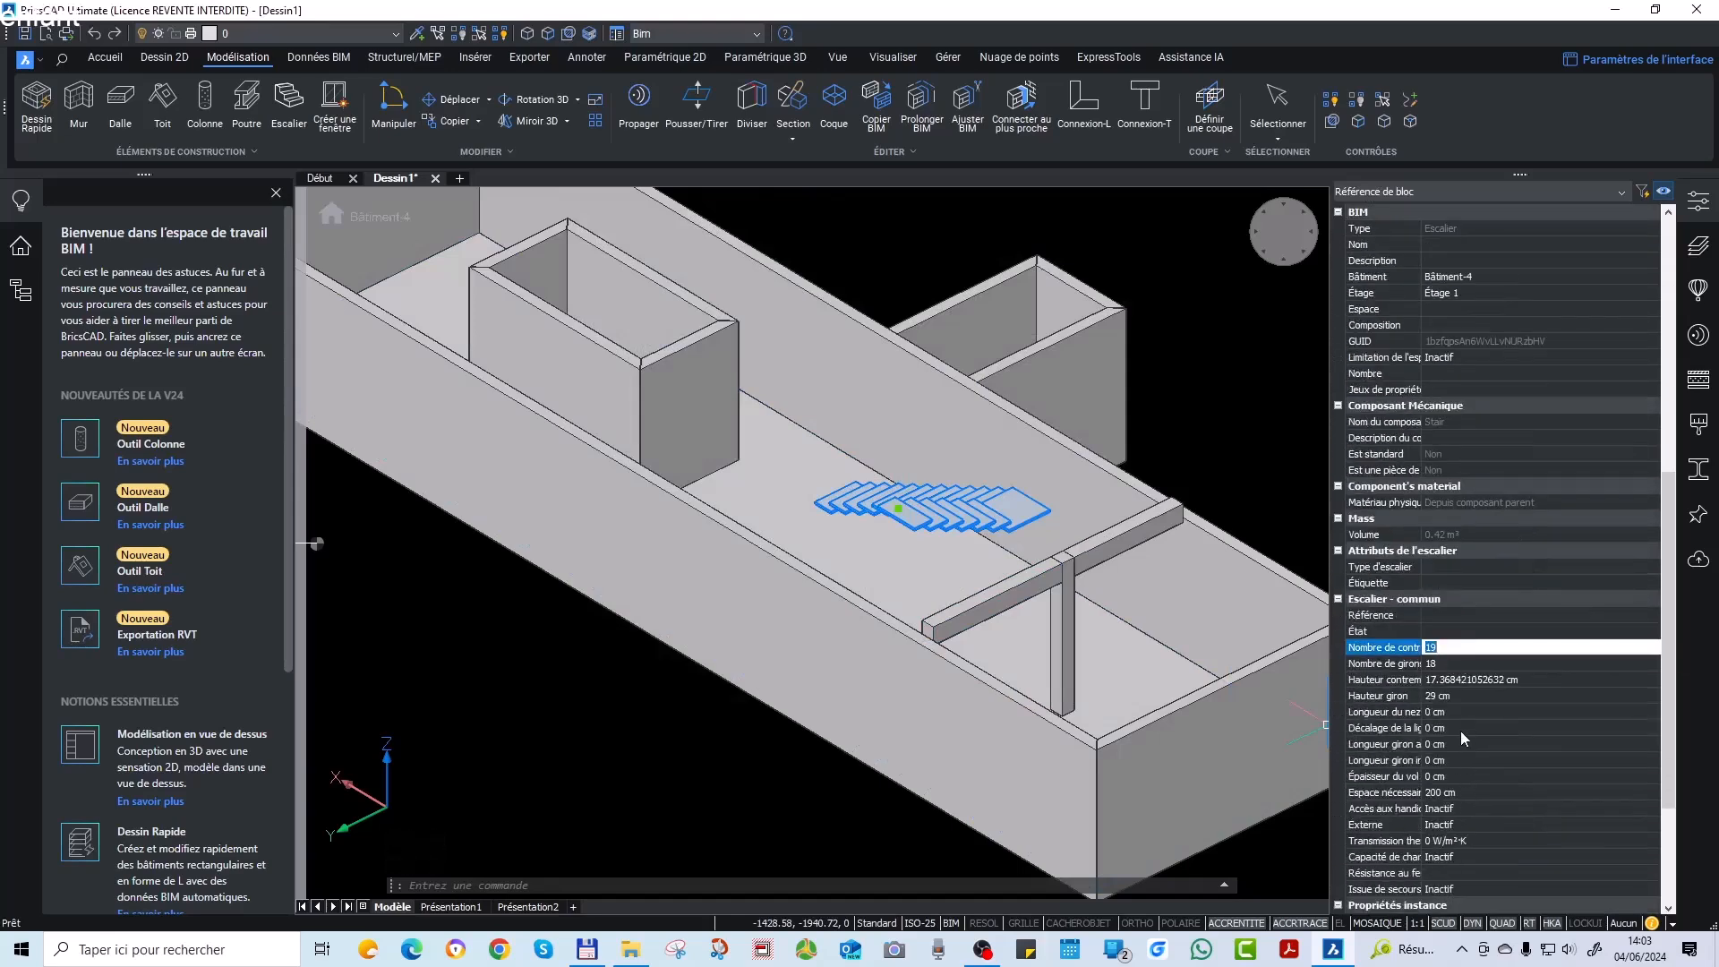
{"action": "left_click", "coordinate": [1451, 695]}
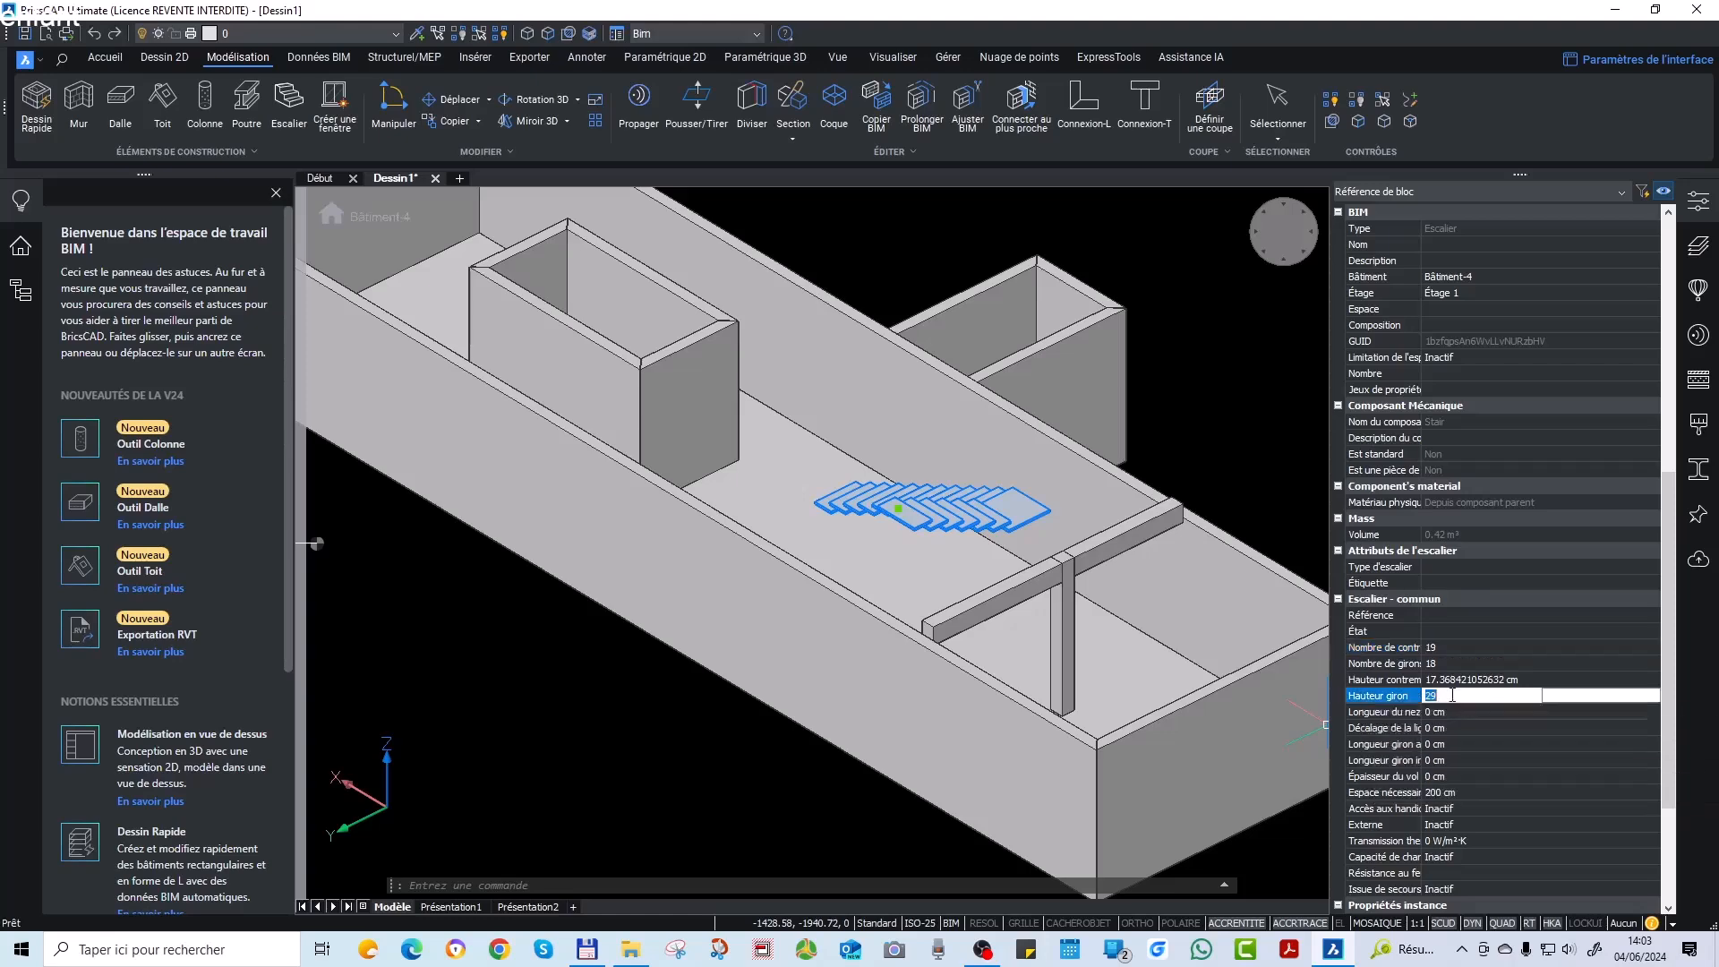
{"action": "scroll", "coordinate": [1456, 730], "scroll_direction": "down", "scroll_amount": 2}
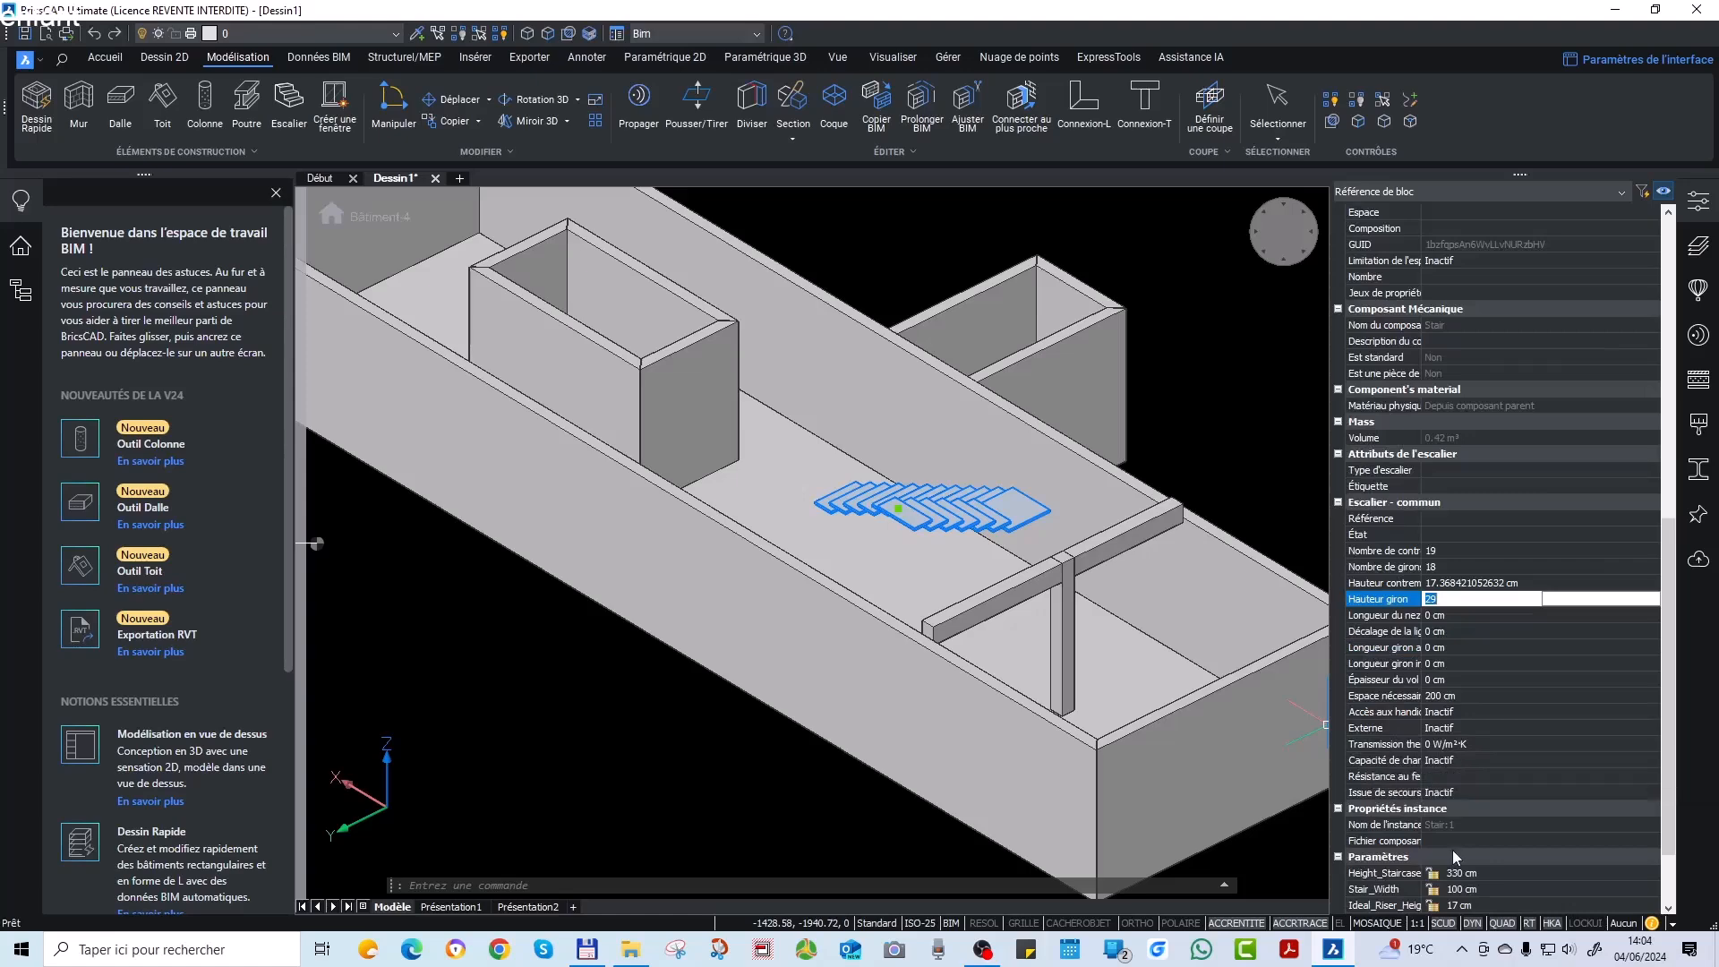
Set the stair's emergency exit (Issue de secours) and load-bearing (Capacité de charge) properties to Actif.
{"action": "left_click", "coordinate": [1461, 795]}
{"action": "left_click", "coordinate": [1460, 795]}
{"action": "left_click", "coordinate": [1464, 826]}
{"action": "scroll", "coordinate": [1467, 833], "scroll_direction": "down", "scroll_amount": 2}
{"action": "left_click", "coordinate": [1450, 666]}
{"action": "left_click", "coordinate": [1449, 664]}
{"action": "left_click", "coordinate": [1452, 697]}
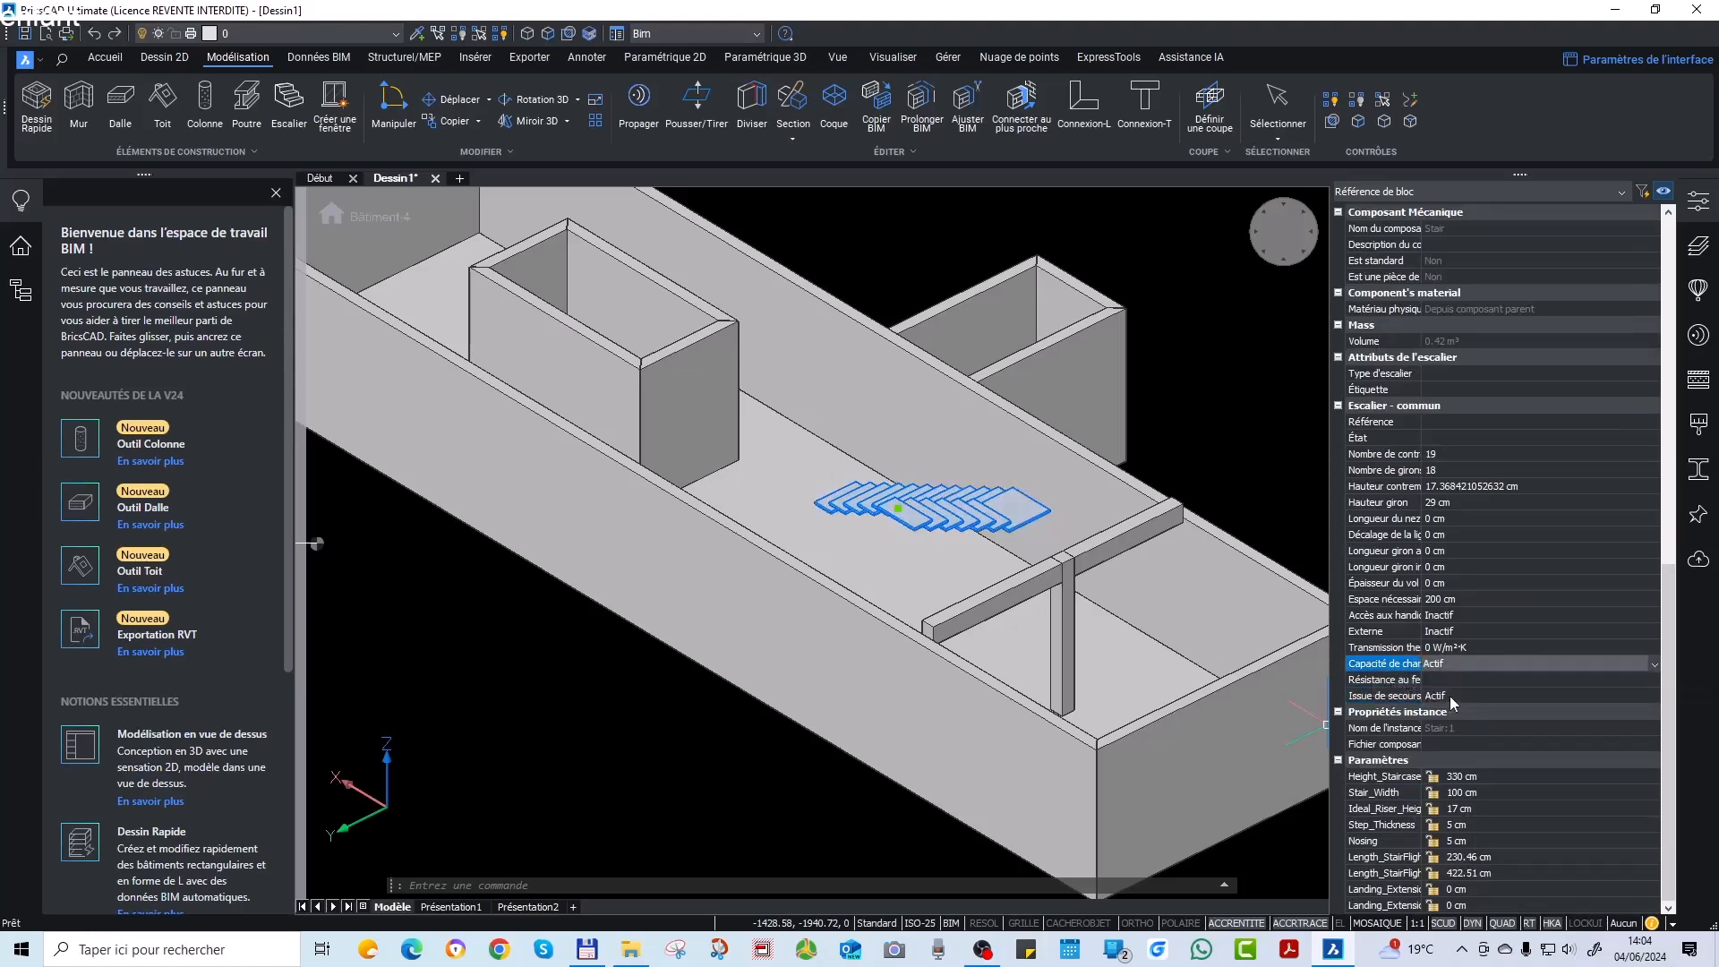
Set the stair's disabled access and Externe properties to Actif, and deselect the stair.
{"action": "left_click", "coordinate": [1460, 616]}
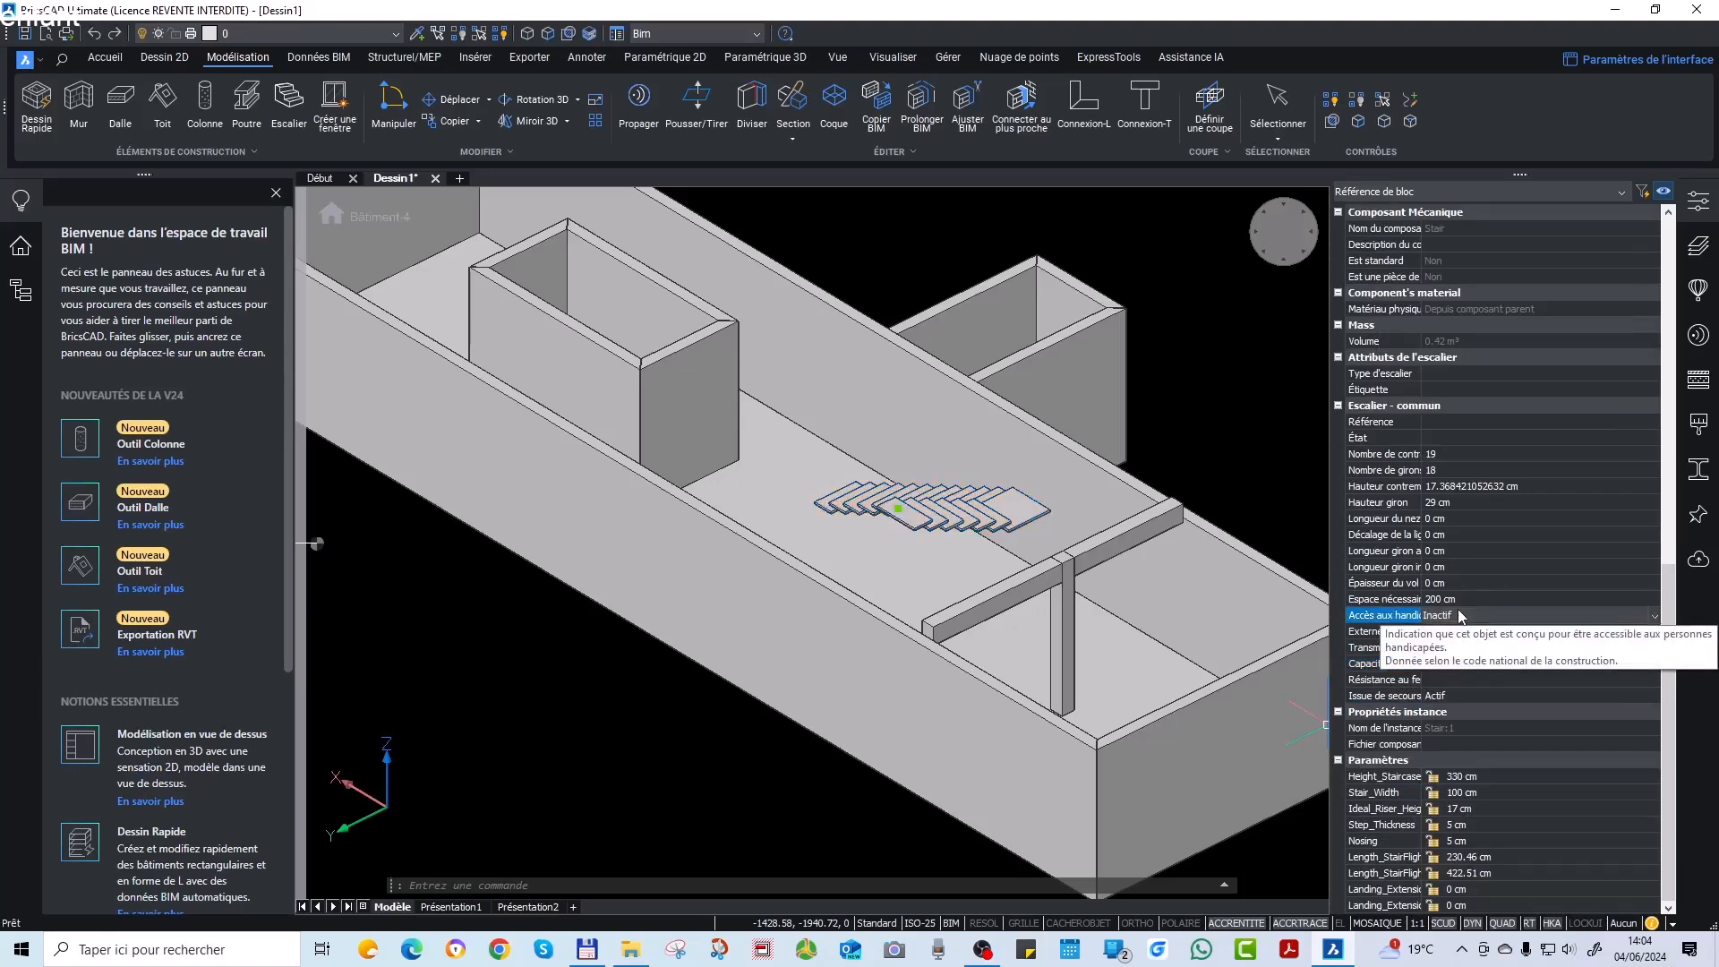
{"action": "left_click", "coordinate": [1459, 647]}
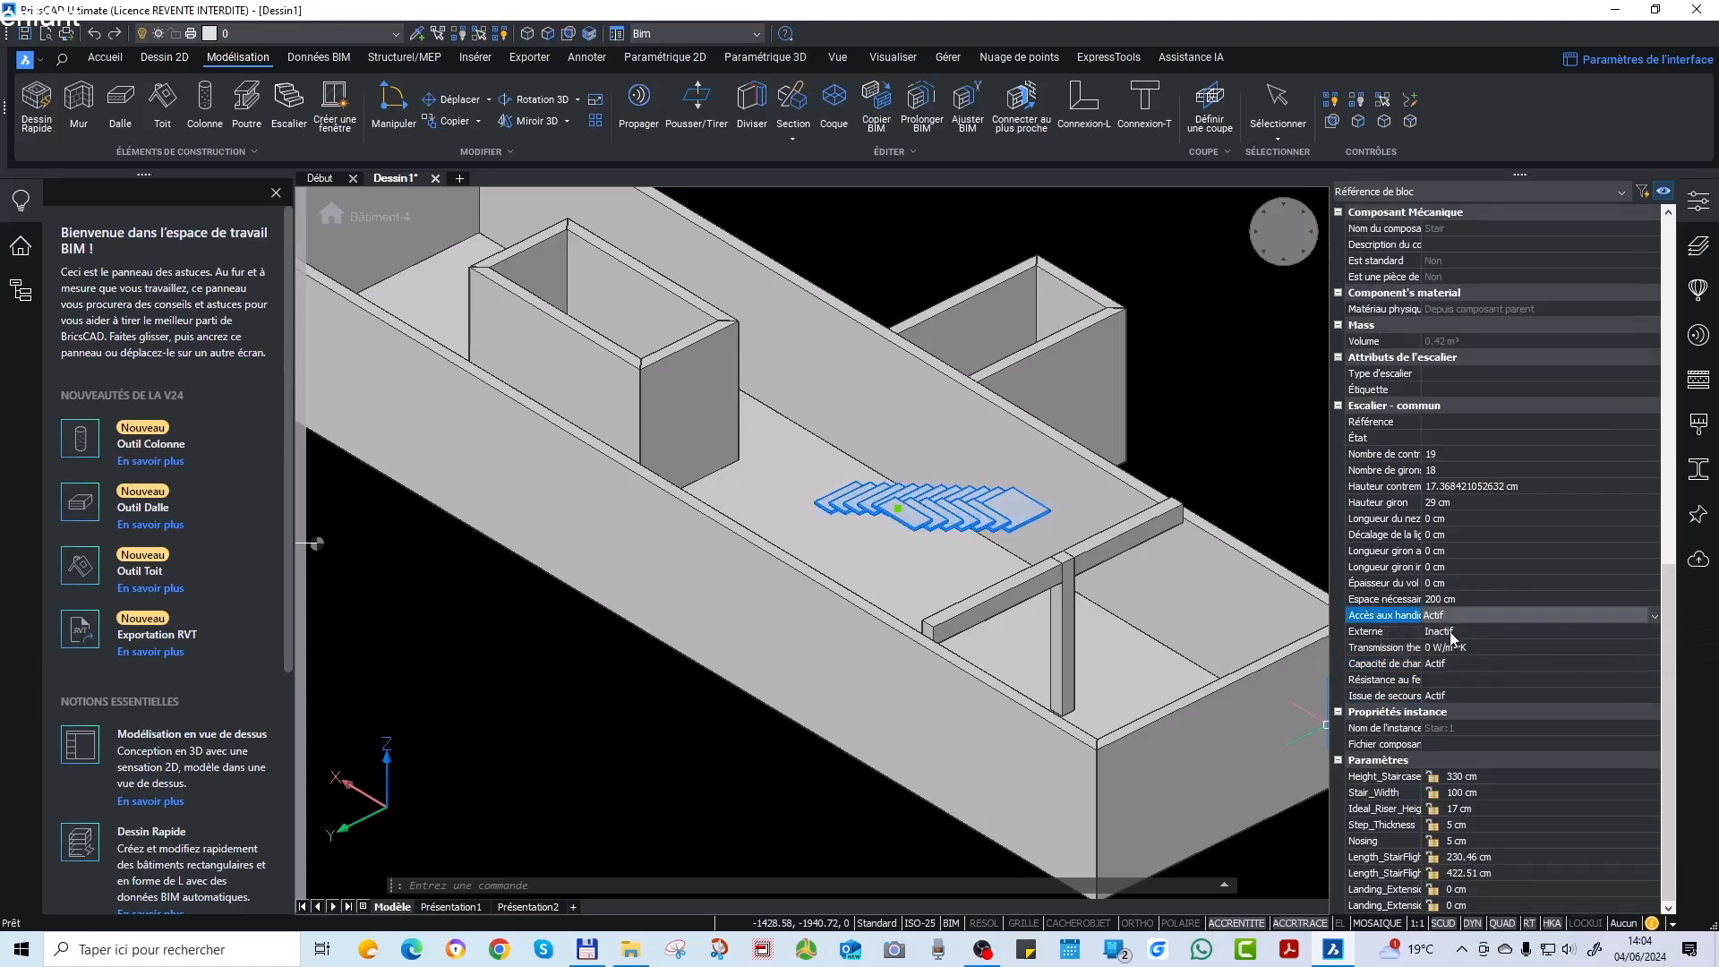
{"action": "left_click", "coordinate": [1455, 631]}
{"action": "left_click", "coordinate": [1455, 632]}
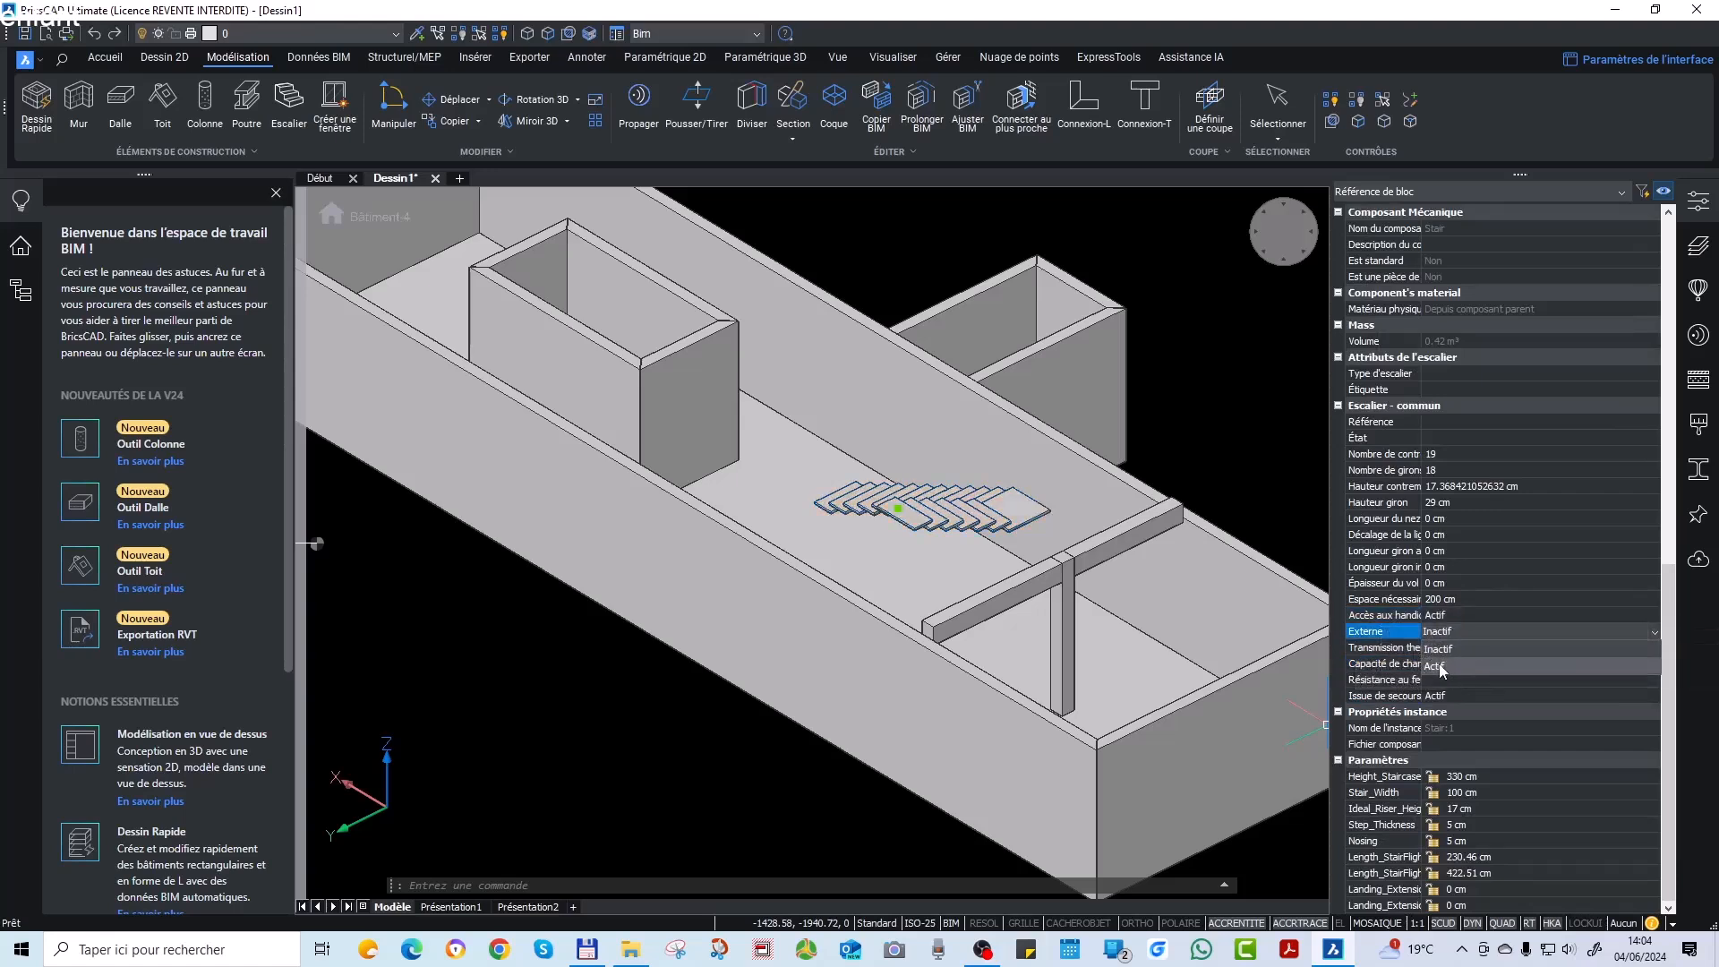
{"action": "left_click", "coordinate": [1439, 665]}
{"action": "left_click", "coordinate": [1006, 421]}
{"action": "key", "text": "Escape"}
{"action": "key", "text": "Escape"}
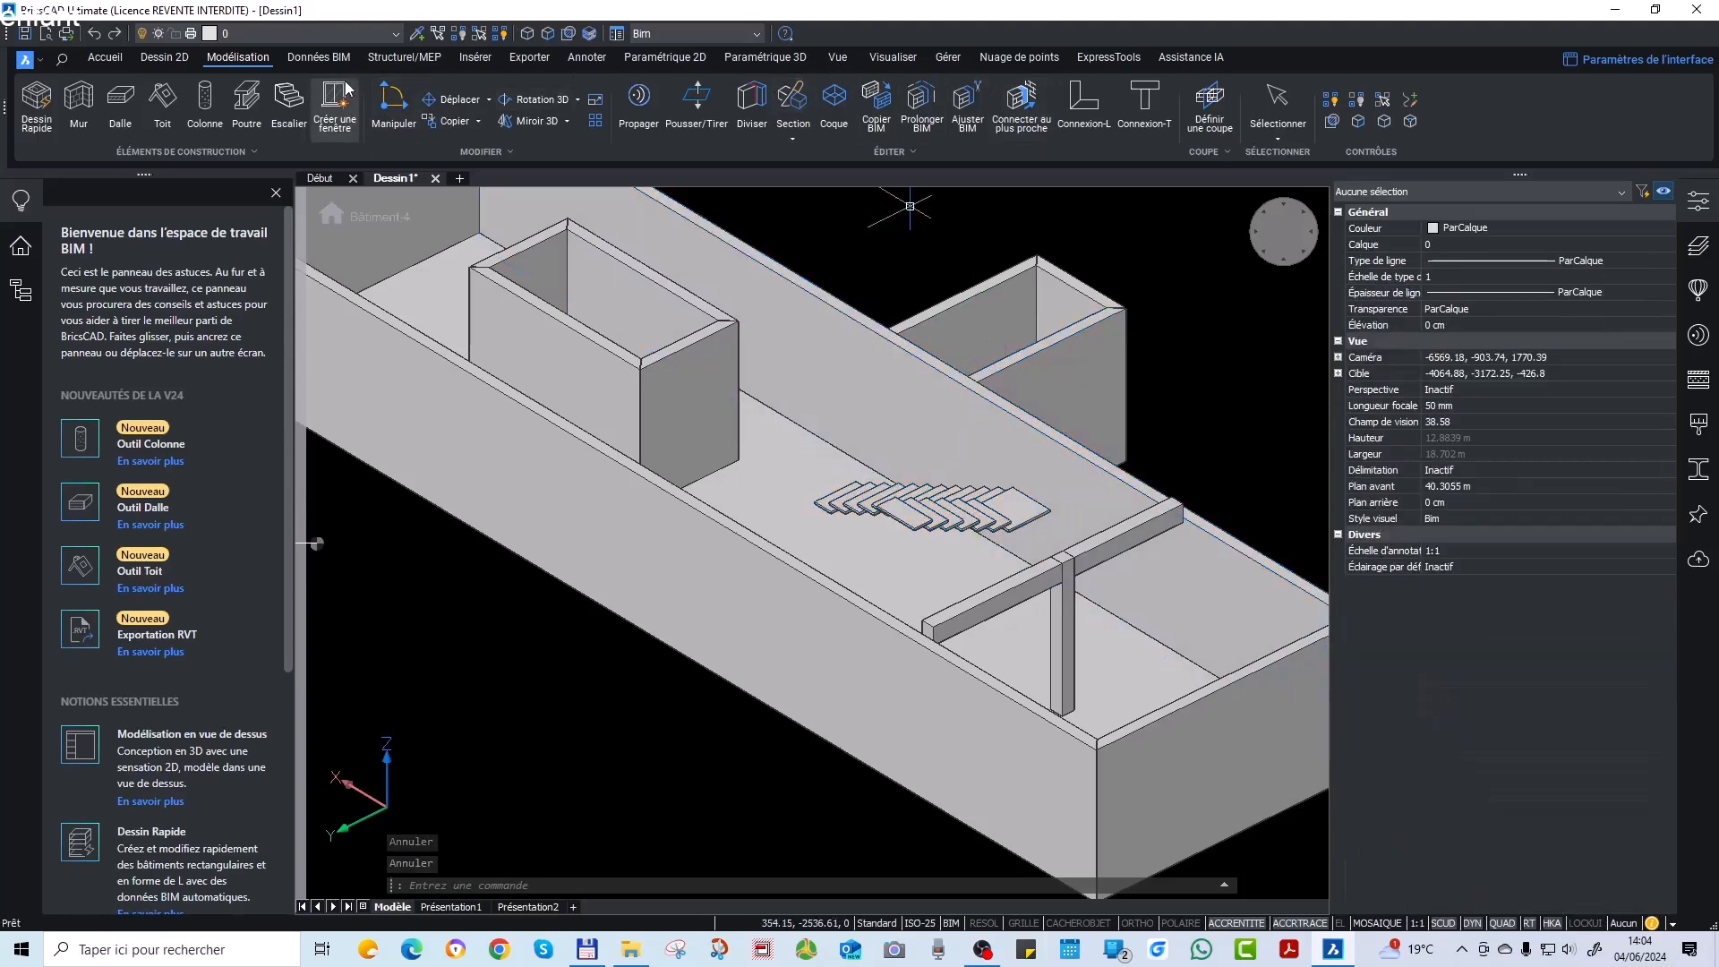
Review the Stair command's width, headroom, tread, riser and landing settings without placing another stair.
{"action": "left_click", "coordinate": [286, 106]}
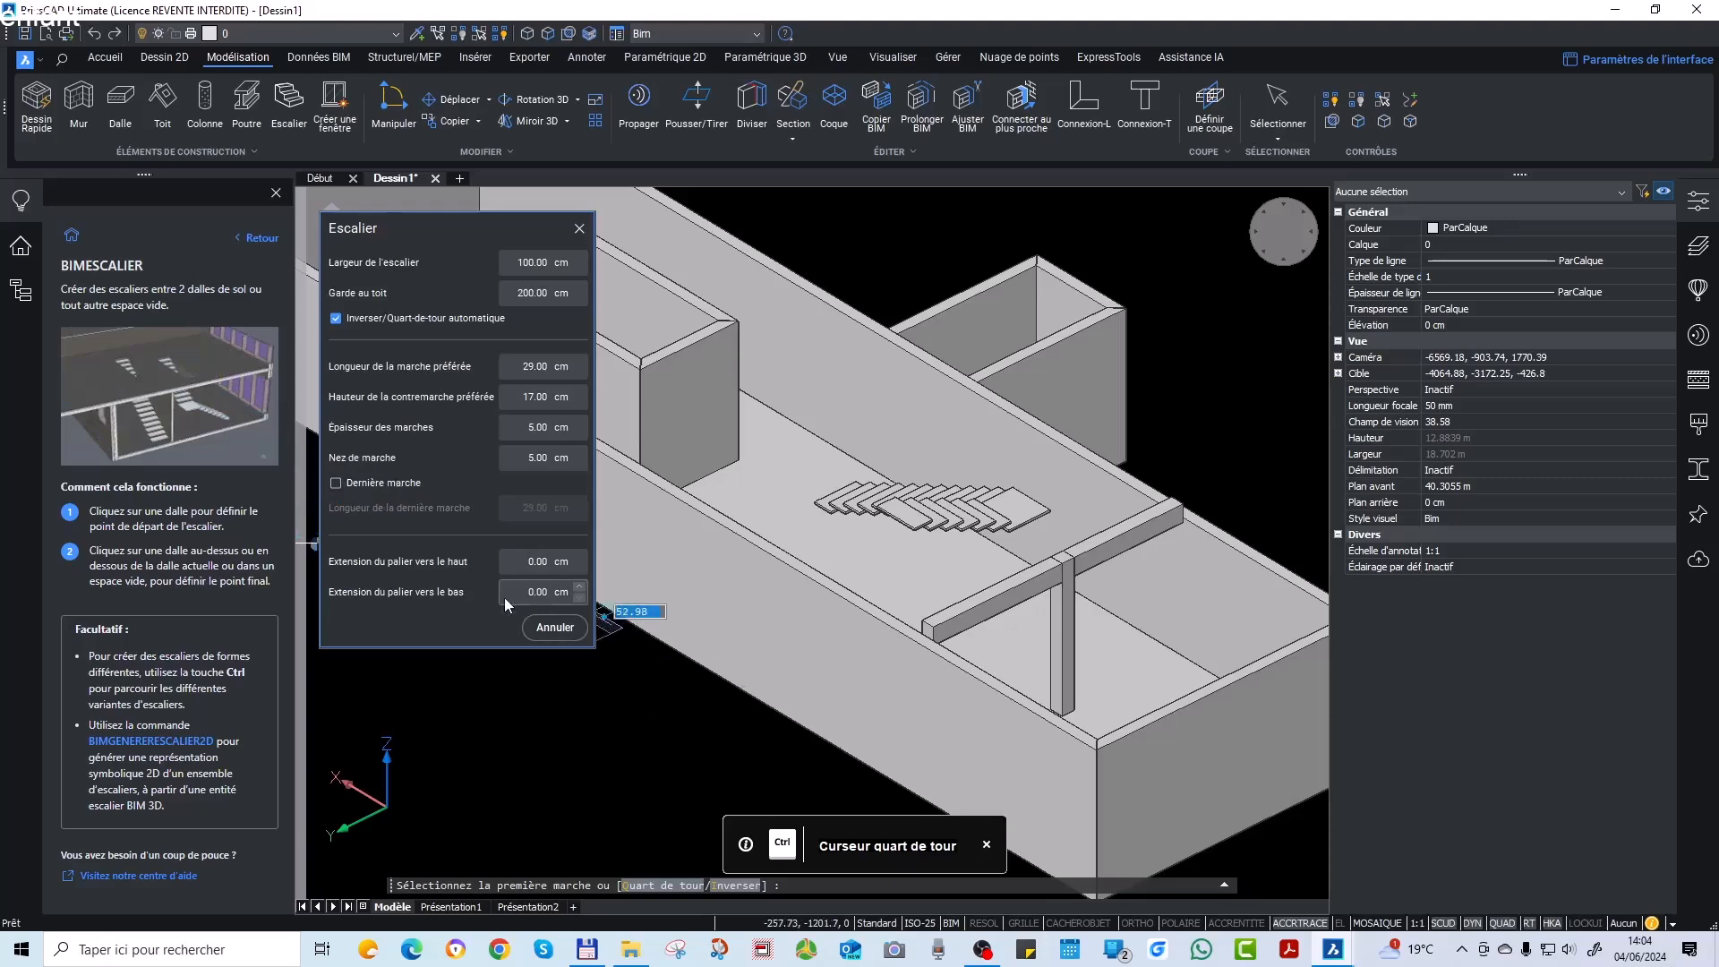
{"action": "left_click", "coordinate": [555, 627]}
{"action": "key", "text": "Escape"}
Examine the finished stair and the building from several sides.
{"action": "scroll", "coordinate": [858, 539], "scroll_direction": "up", "scroll_amount": 1}
{"action": "middle_click_drag", "start_coordinate": [887, 529], "coordinate": [947, 464], "text": "shift"}
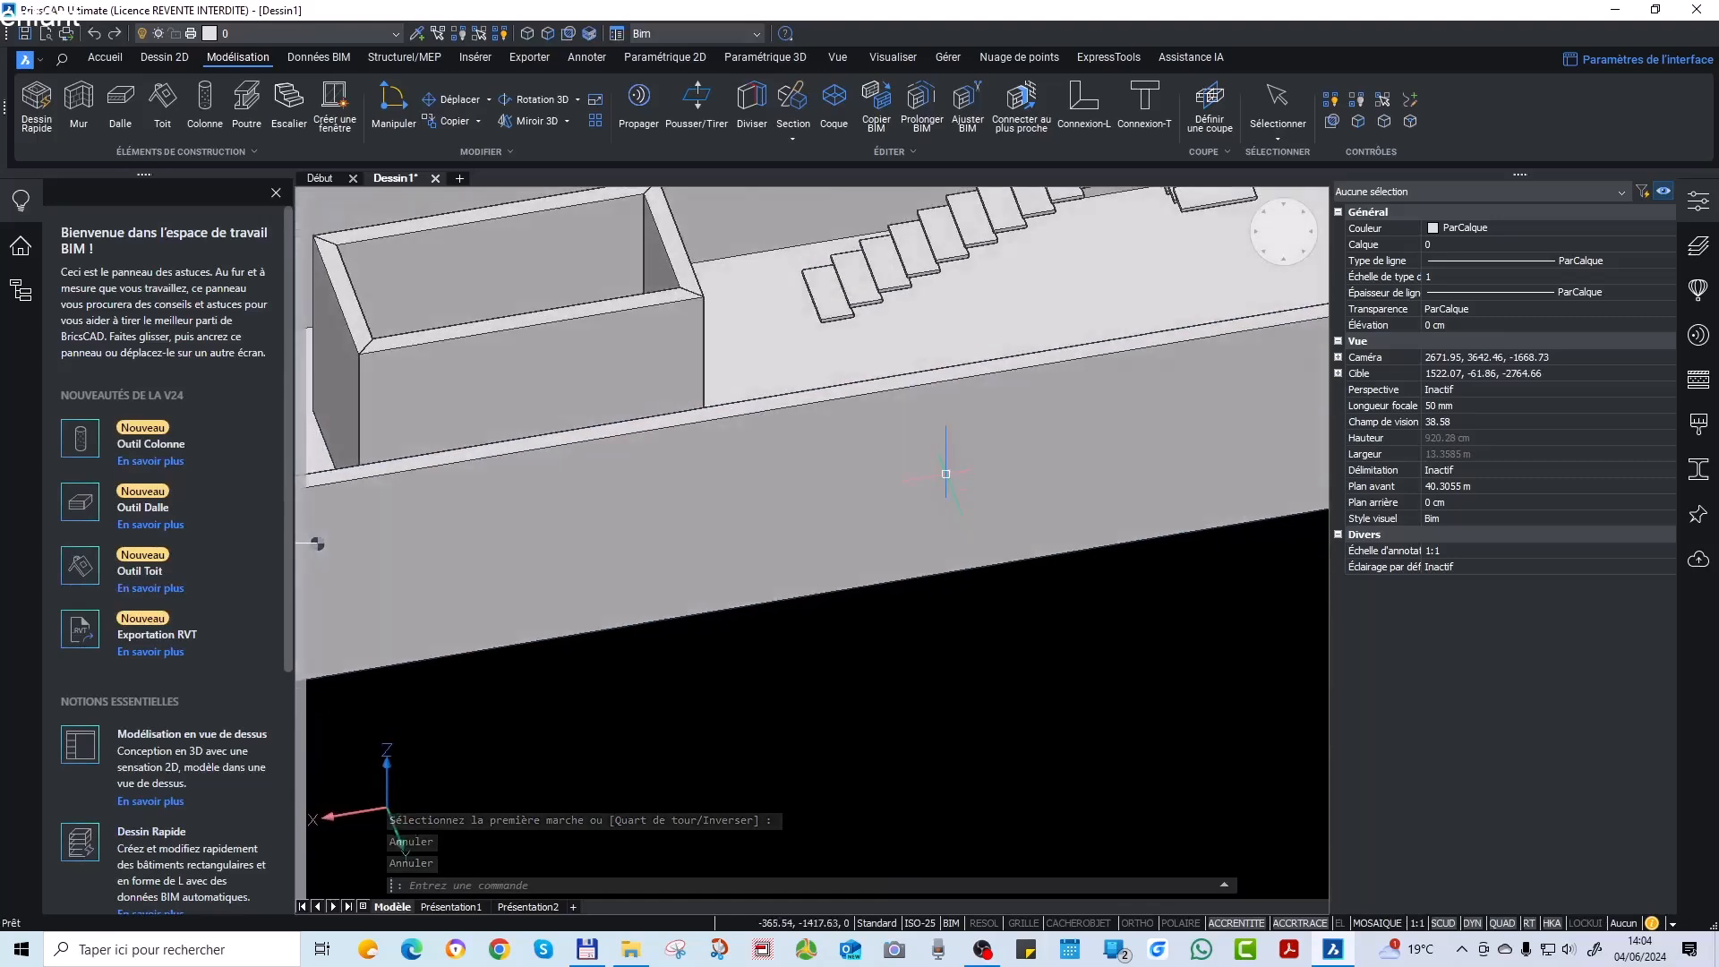
{"action": "scroll", "coordinate": [948, 464], "scroll_direction": "down", "scroll_amount": 2}
{"action": "left_click", "coordinate": [1067, 311]}
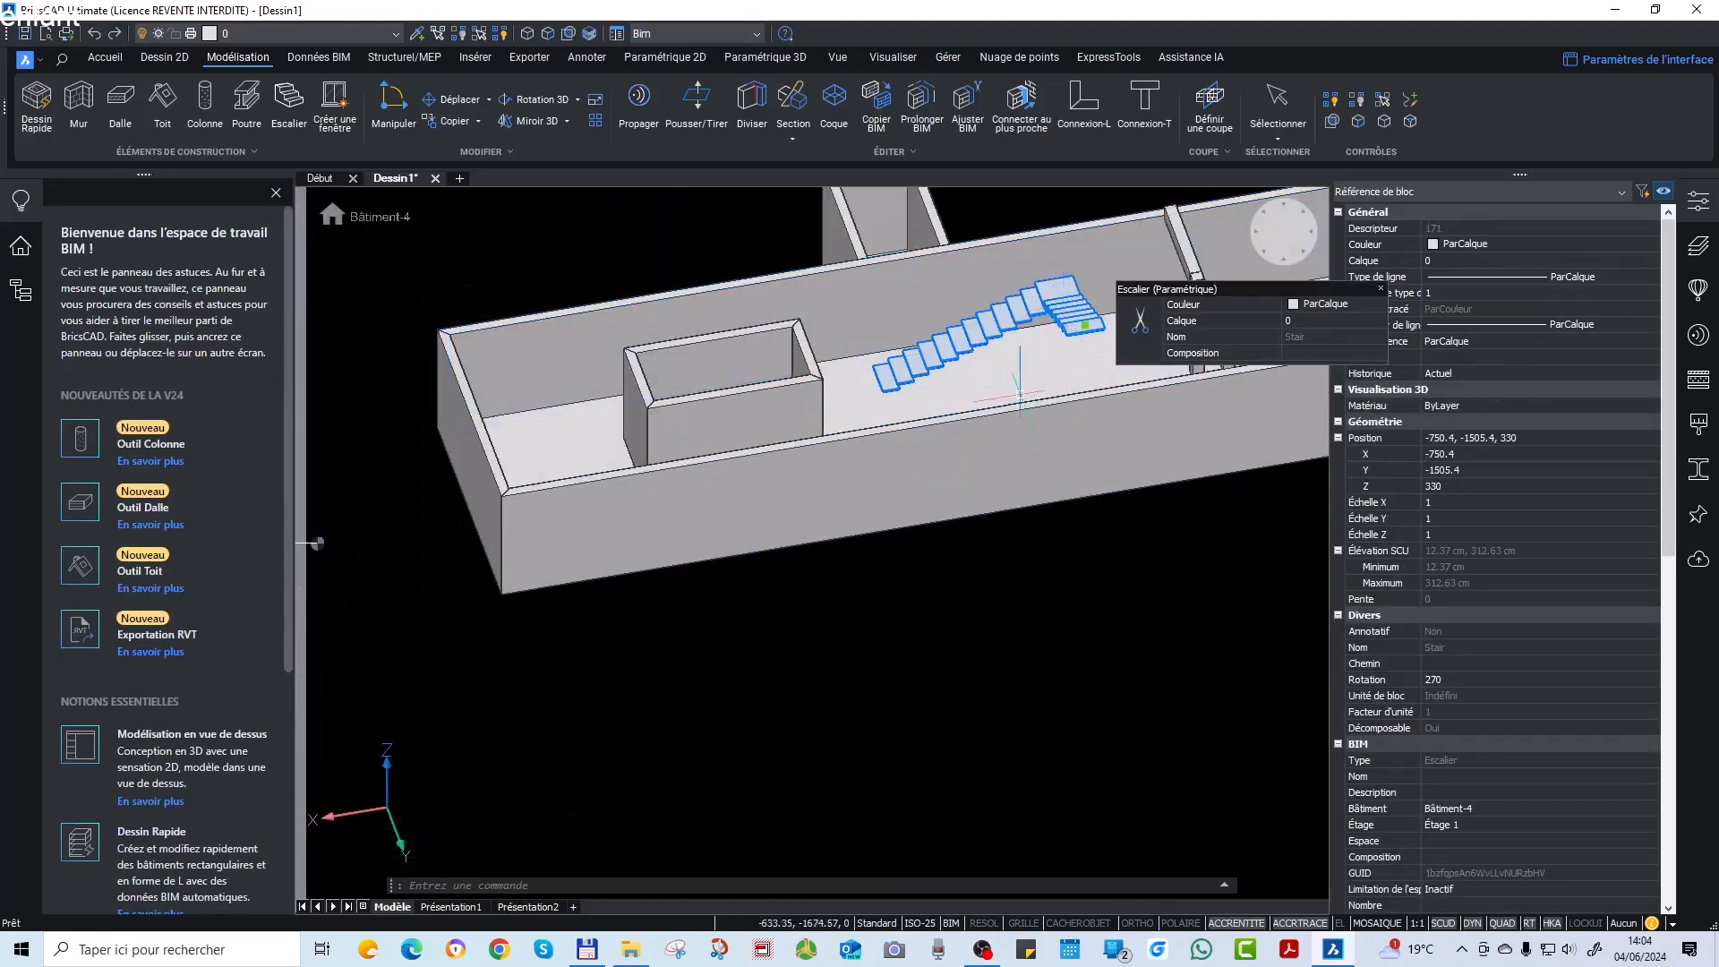
{"action": "key", "text": "Escape"}
{"action": "middle_click_drag", "start_coordinate": [1087, 434], "coordinate": [856, 516]}
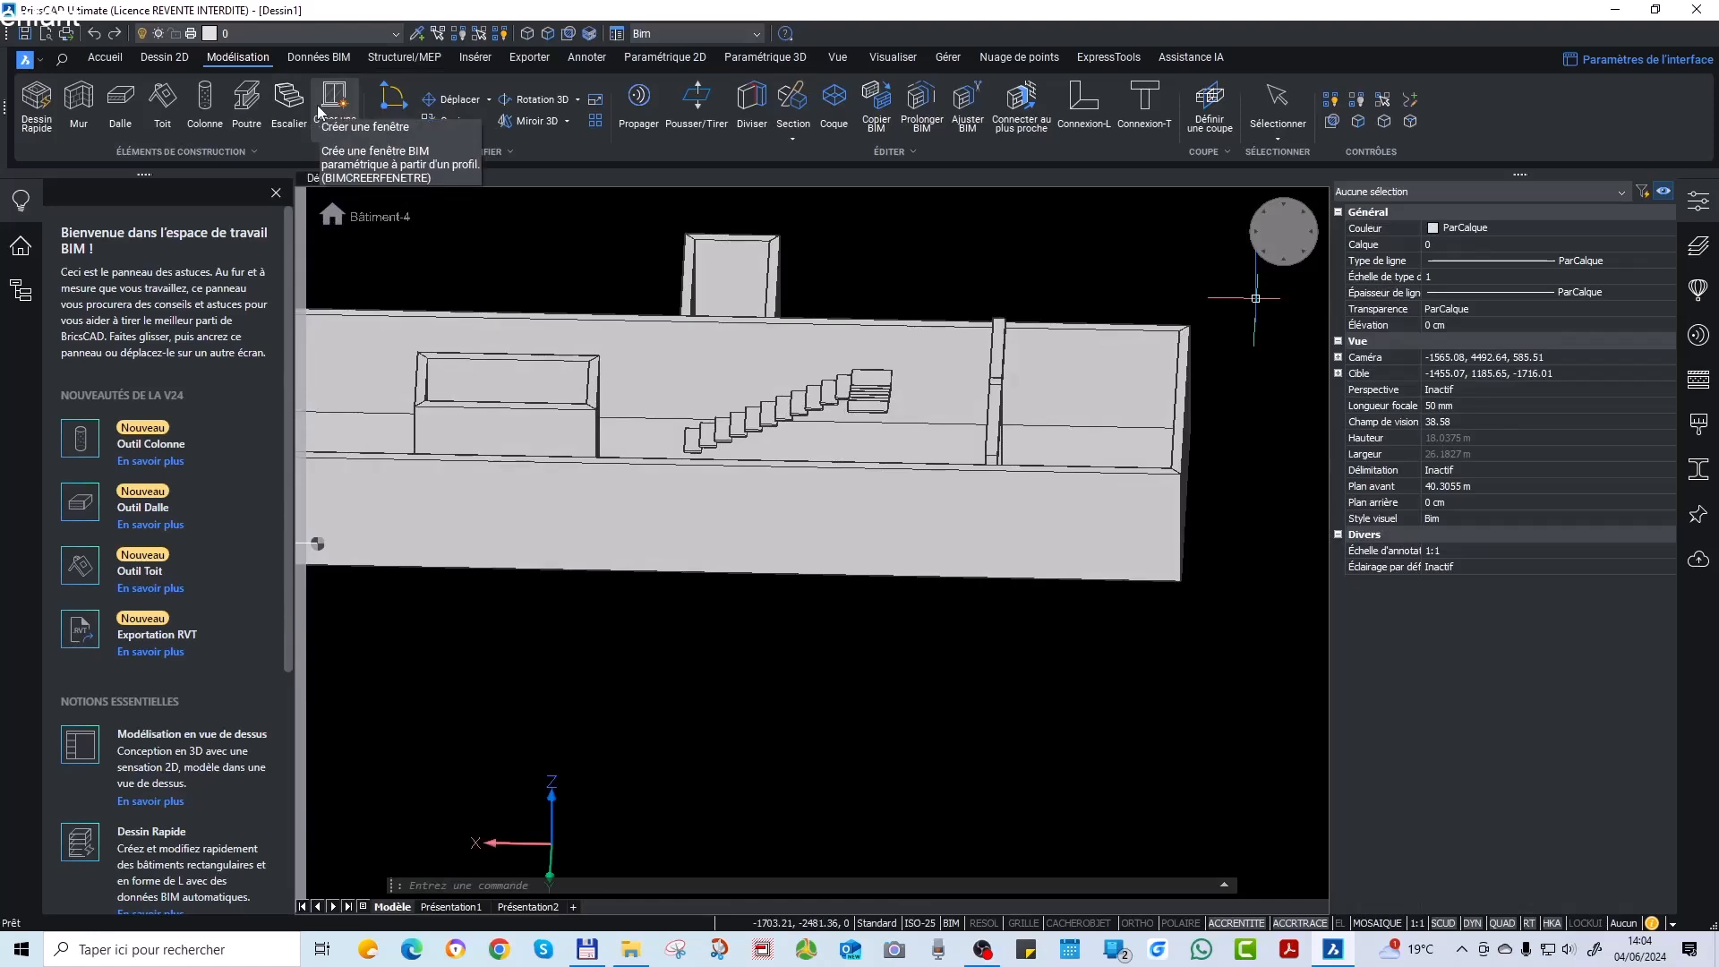
{"action": "scroll", "coordinate": [831, 516], "scroll_direction": "down", "scroll_amount": 1}
{"action": "middle_click_drag", "start_coordinate": [952, 522], "coordinate": [889, 495], "text": "shift"}
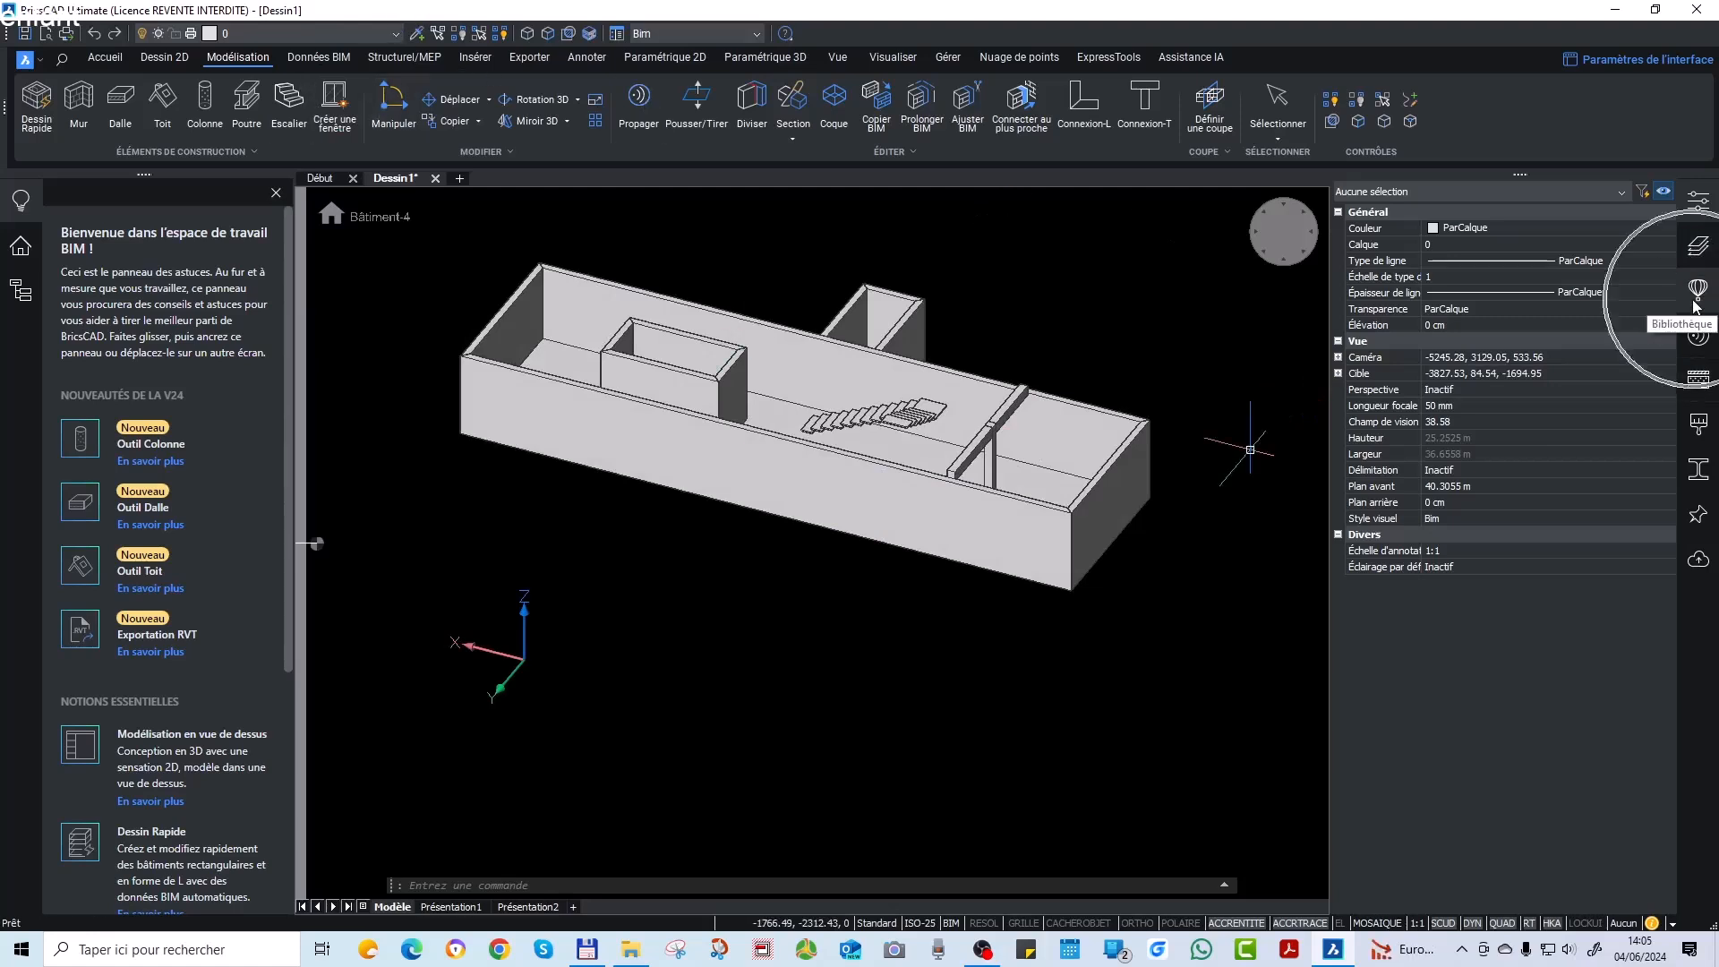
Insert the library window Fenêtre 2x1 2L in the long outer wall beside the stair.
{"action": "left_click", "coordinate": [1695, 300]}
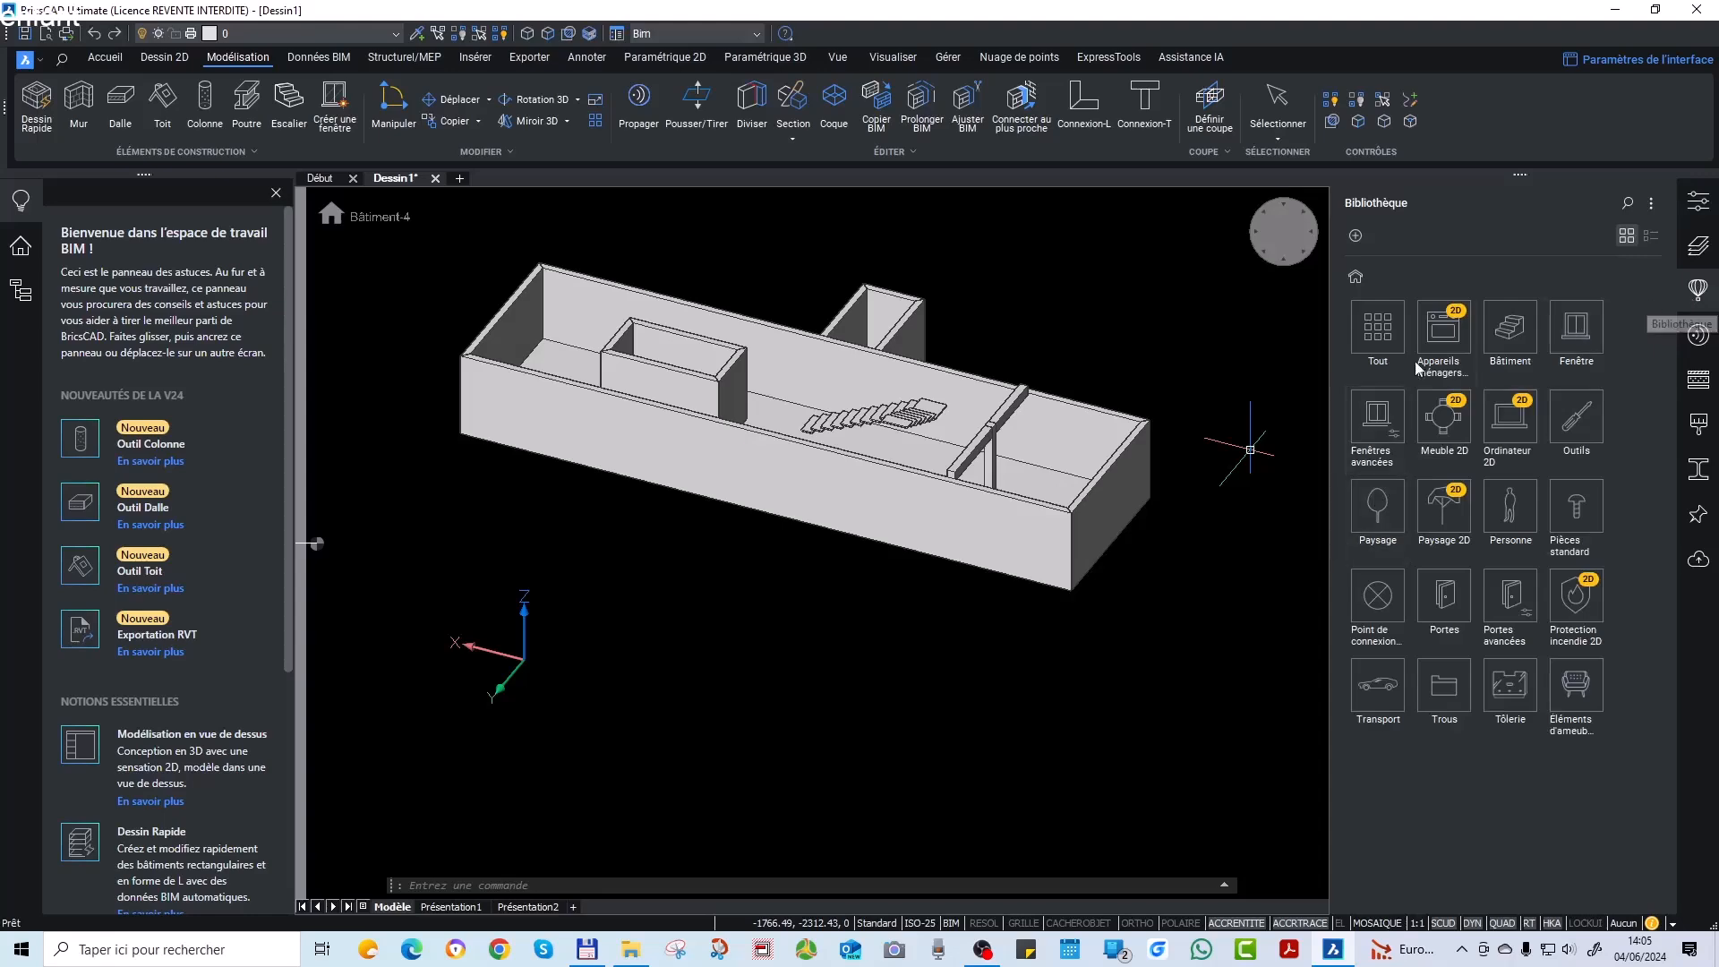
{"action": "left_click", "coordinate": [1572, 331]}
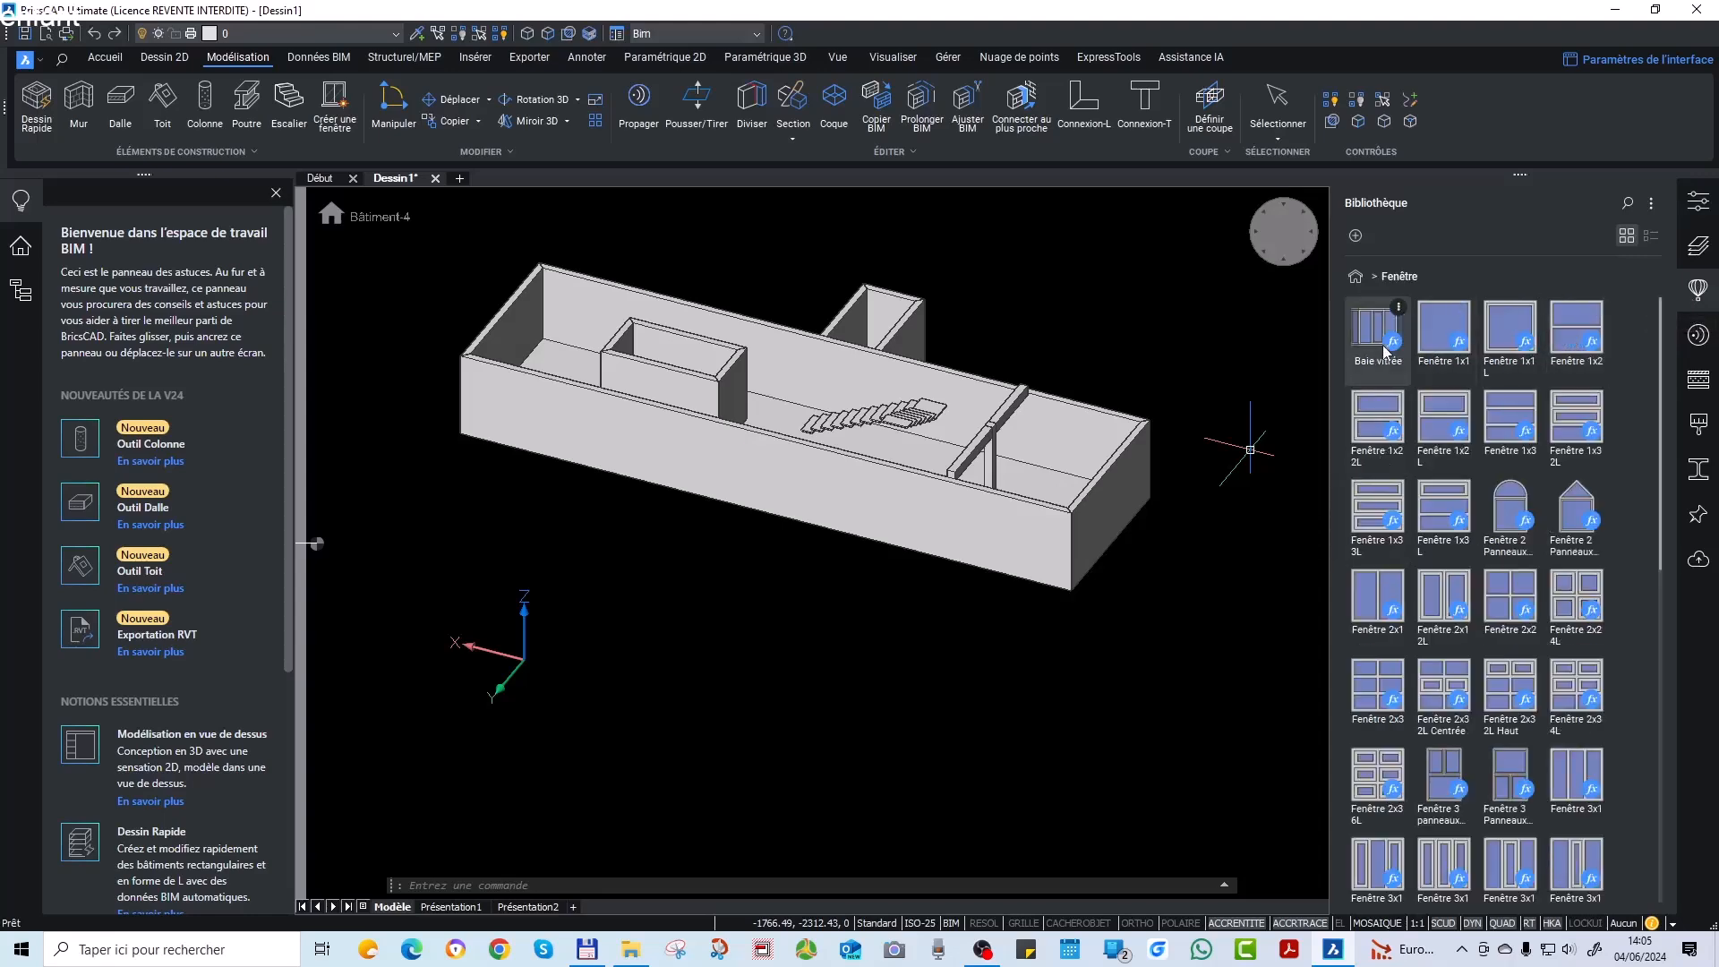
{"action": "left_click", "coordinate": [1444, 595]}
{"action": "scroll", "coordinate": [839, 494], "scroll_direction": "up", "scroll_amount": 5}
{"action": "left_click", "coordinate": [893, 516]}
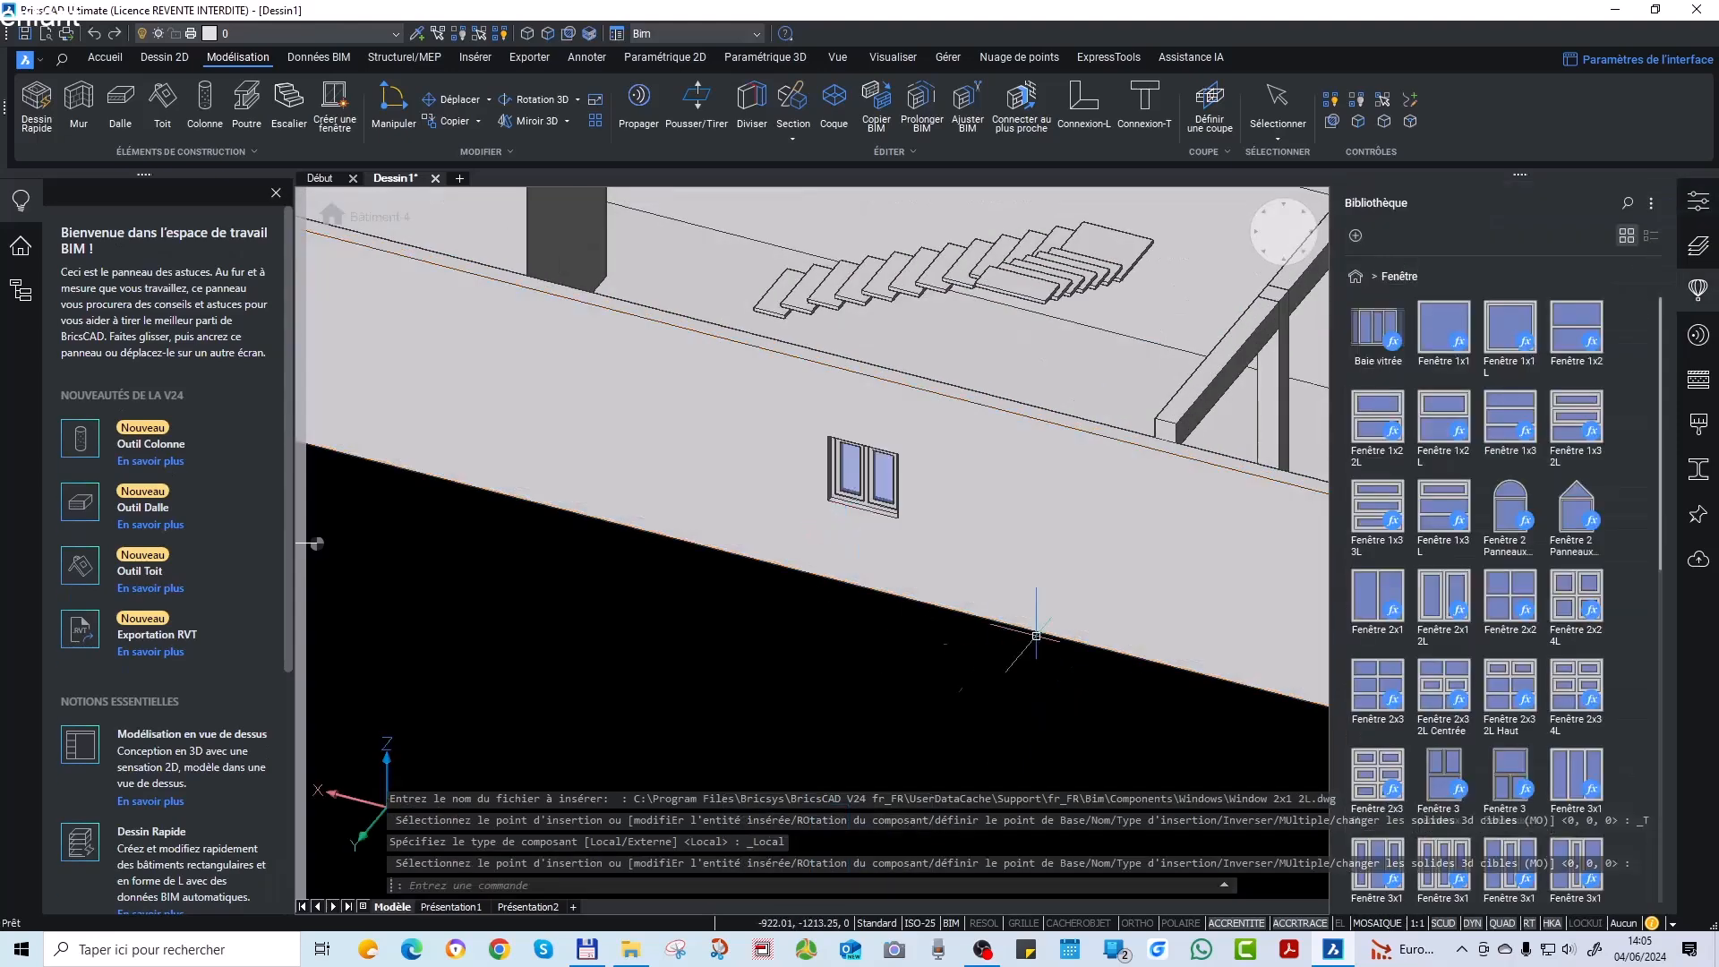
Position the window 110 cm above the floor and 820 cm from the end wall near the beams.
{"action": "middle_click_drag", "start_coordinate": [909, 519], "coordinate": [561, 470], "text": "shift"}
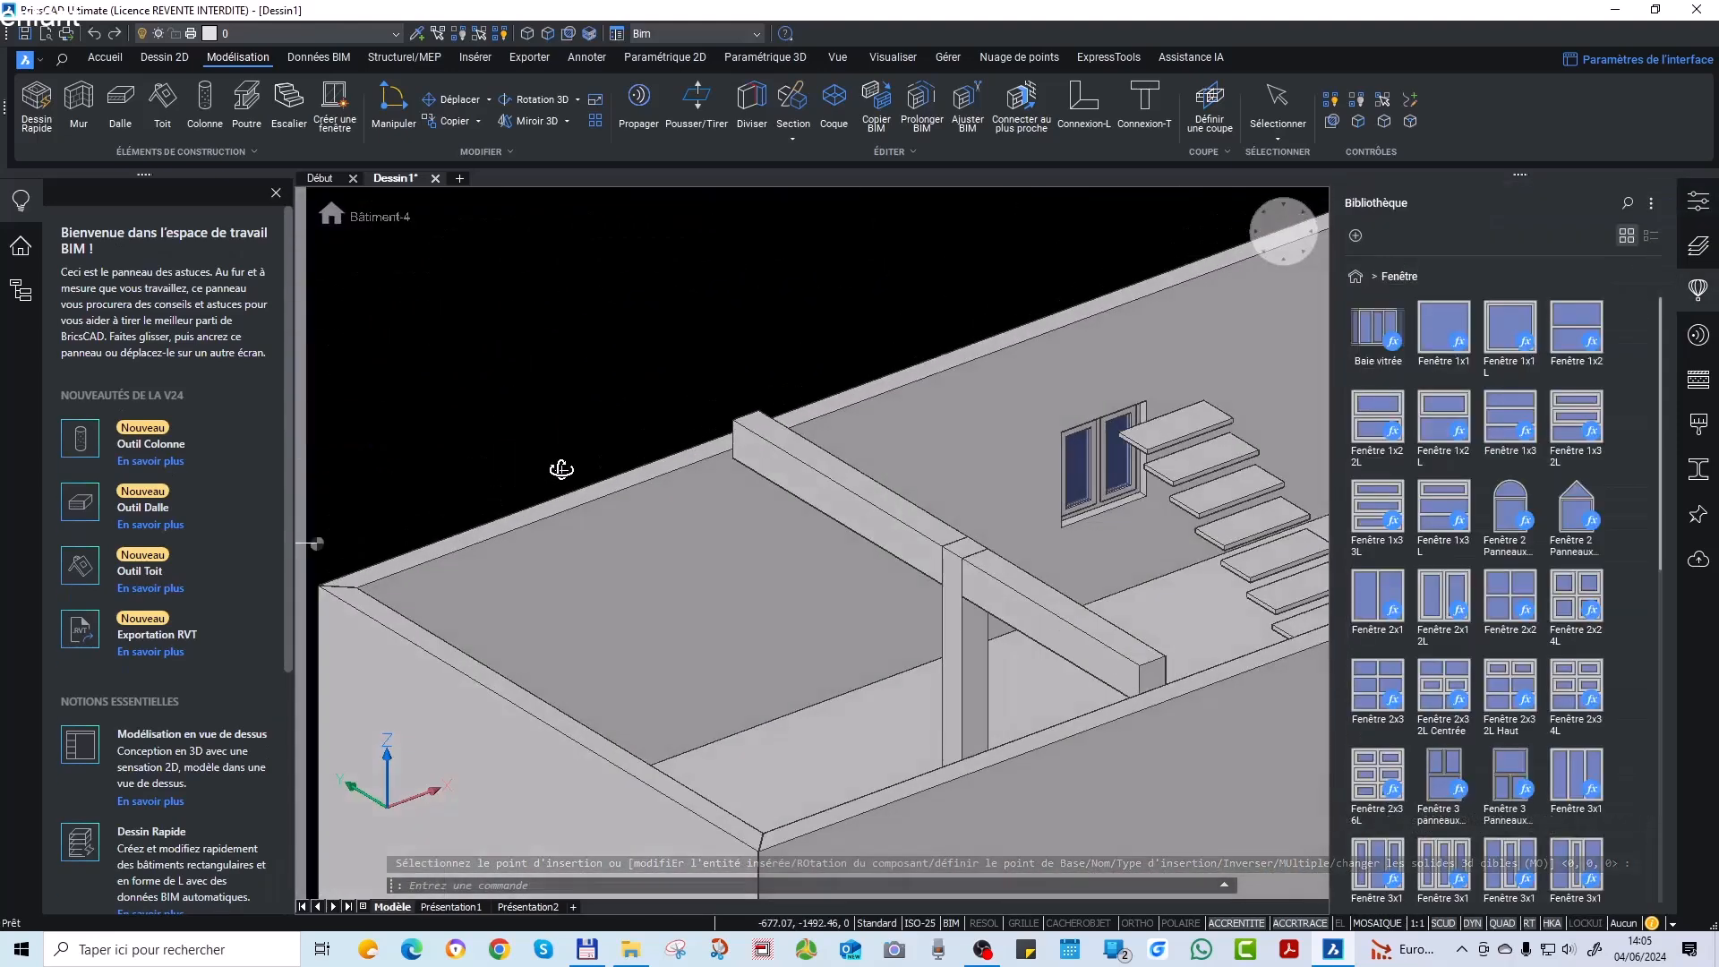
{"action": "left_click", "coordinate": [1114, 479]}
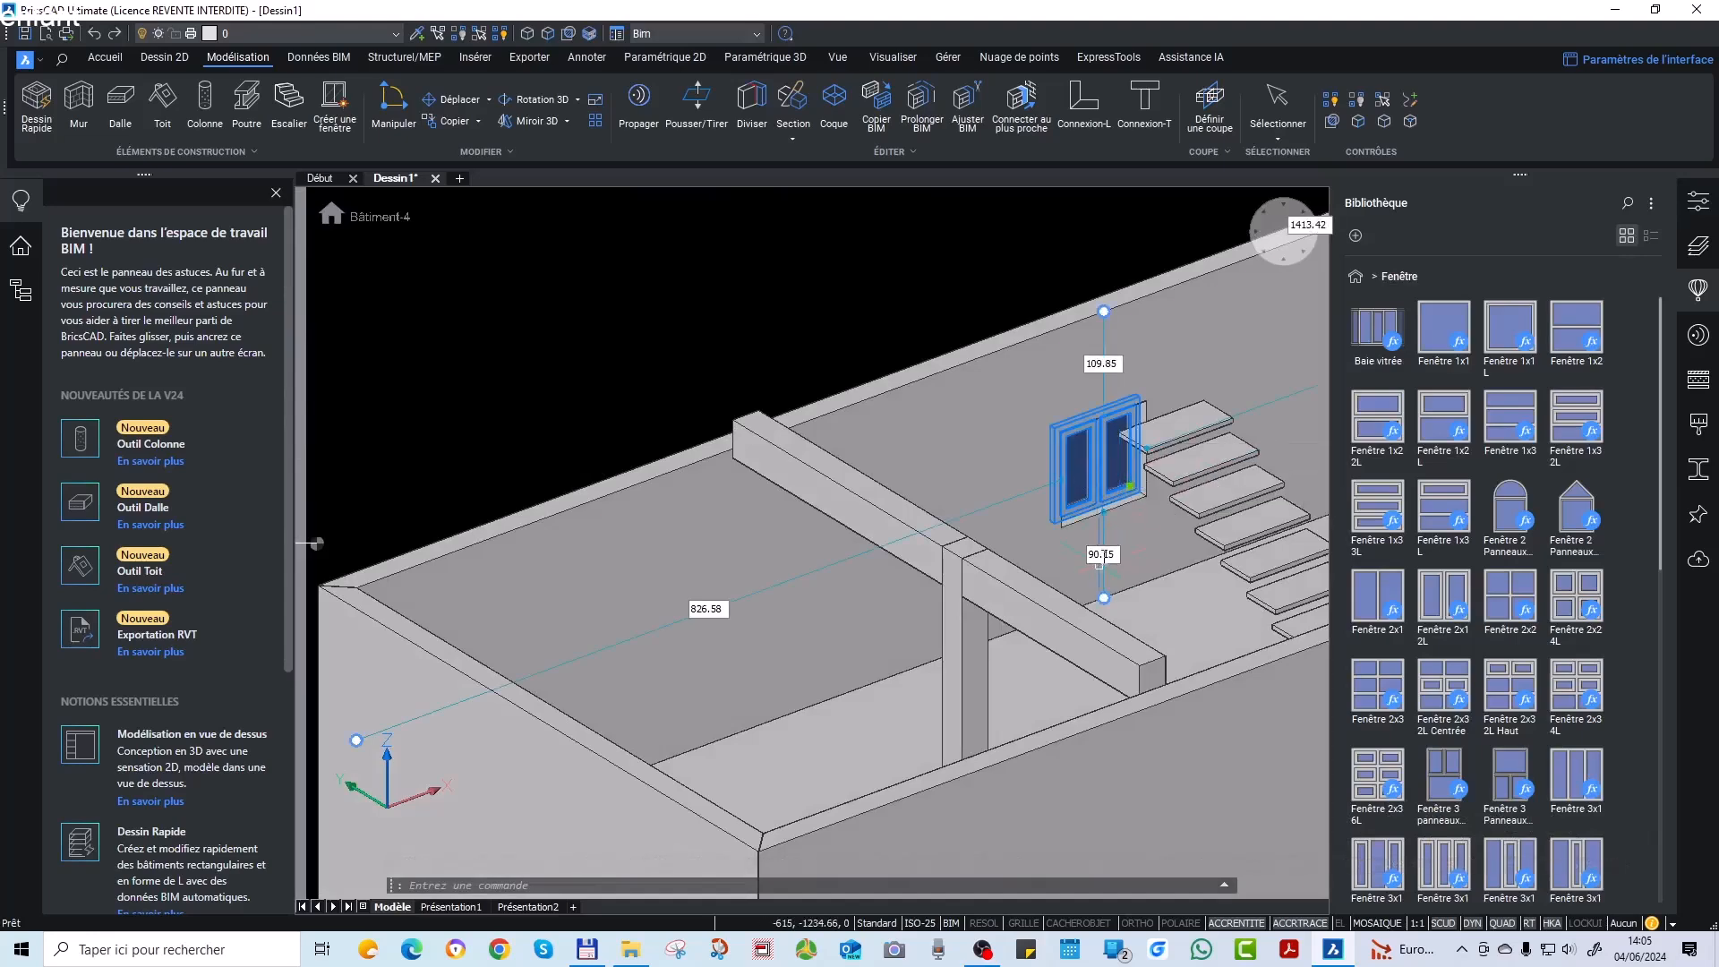
{"action": "type", "text": "110"}
{"action": "key", "text": "Return"}
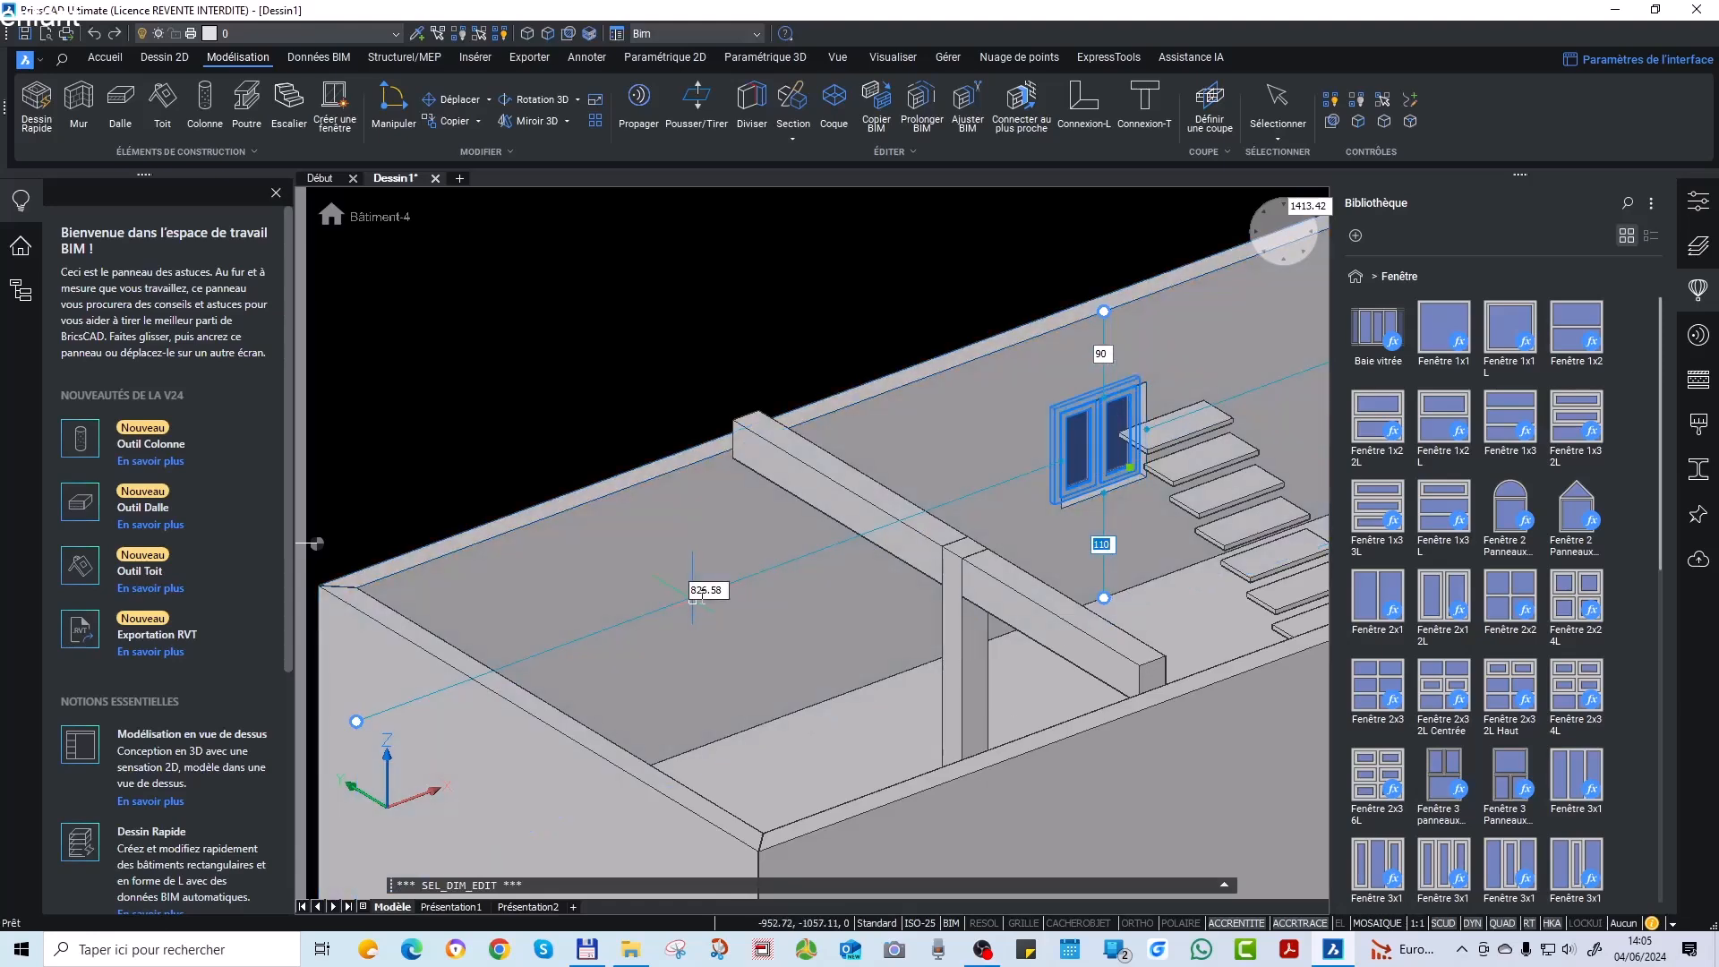
{"action": "mouse_move", "coordinate": [812, 632]}
{"action": "middle_mouse_down", "text": "shift"}
{"action": "mouse_move", "coordinate": [758, 656]}
{"action": "mouse_move", "coordinate": [806, 619]}
{"action": "middle_mouse_up", "text": "shift"}
{"action": "scroll", "coordinate": [934, 649], "scroll_direction": "down", "scroll_amount": 3}
{"action": "middle_click_drag", "start_coordinate": [634, 542], "coordinate": [702, 609], "text": "shift"}
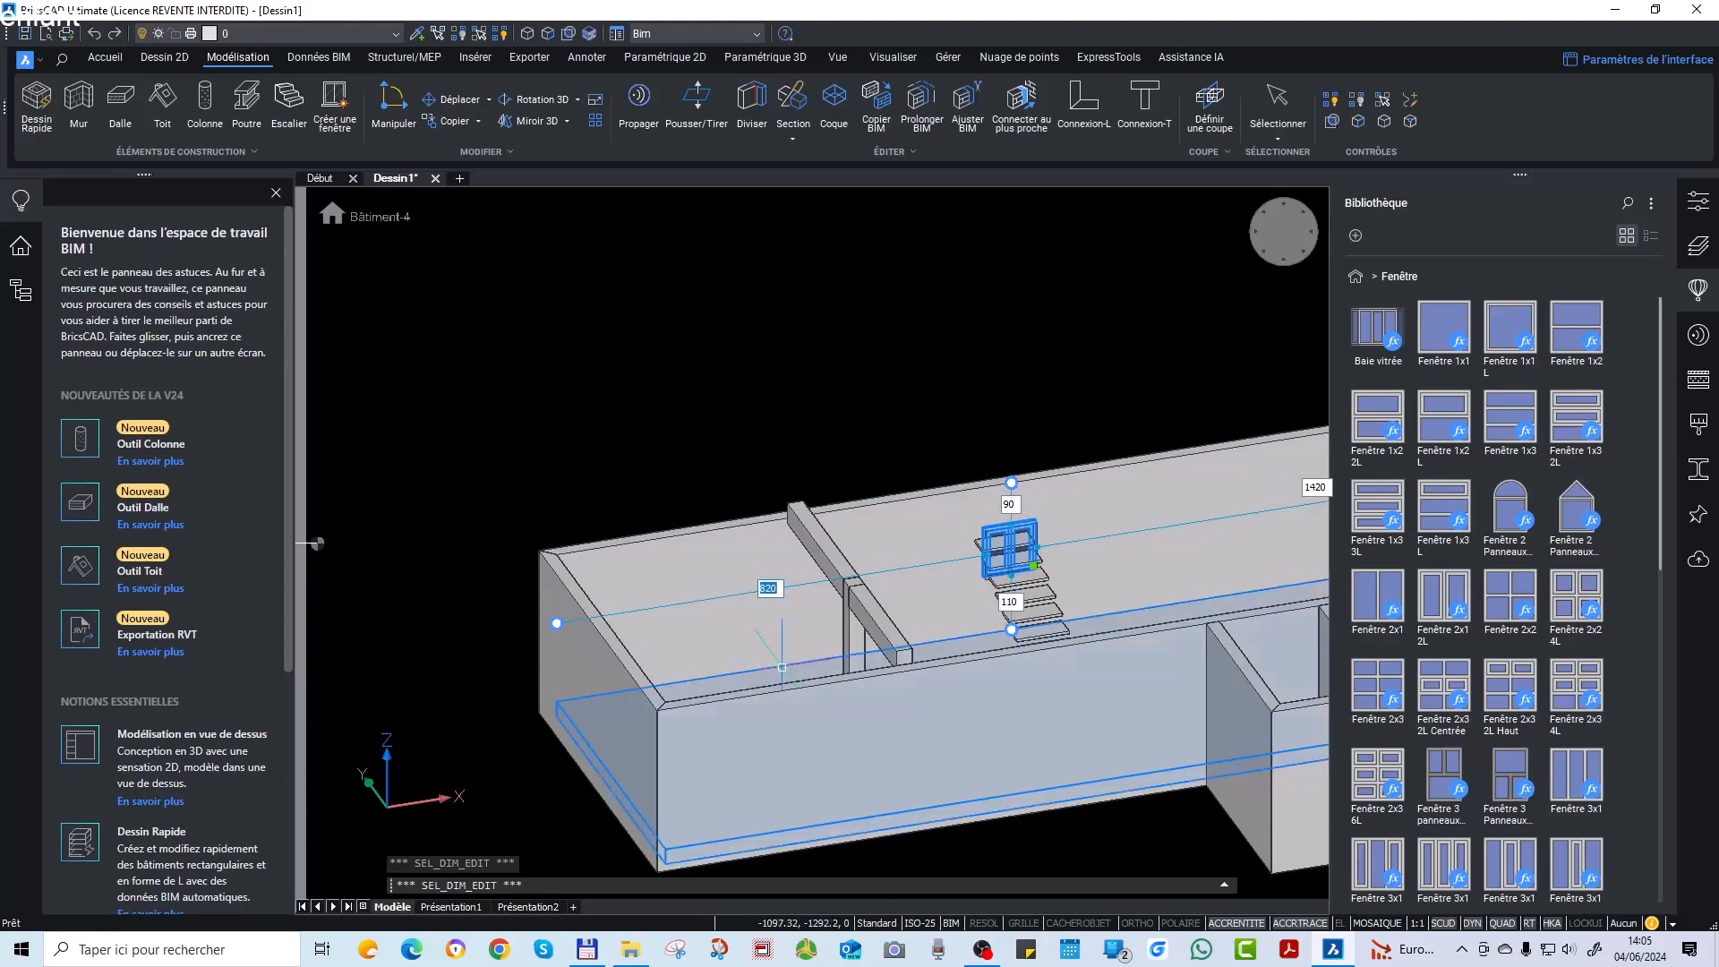
{"action": "middle_click_drag", "start_coordinate": [734, 627], "coordinate": [832, 598], "text": "shift"}
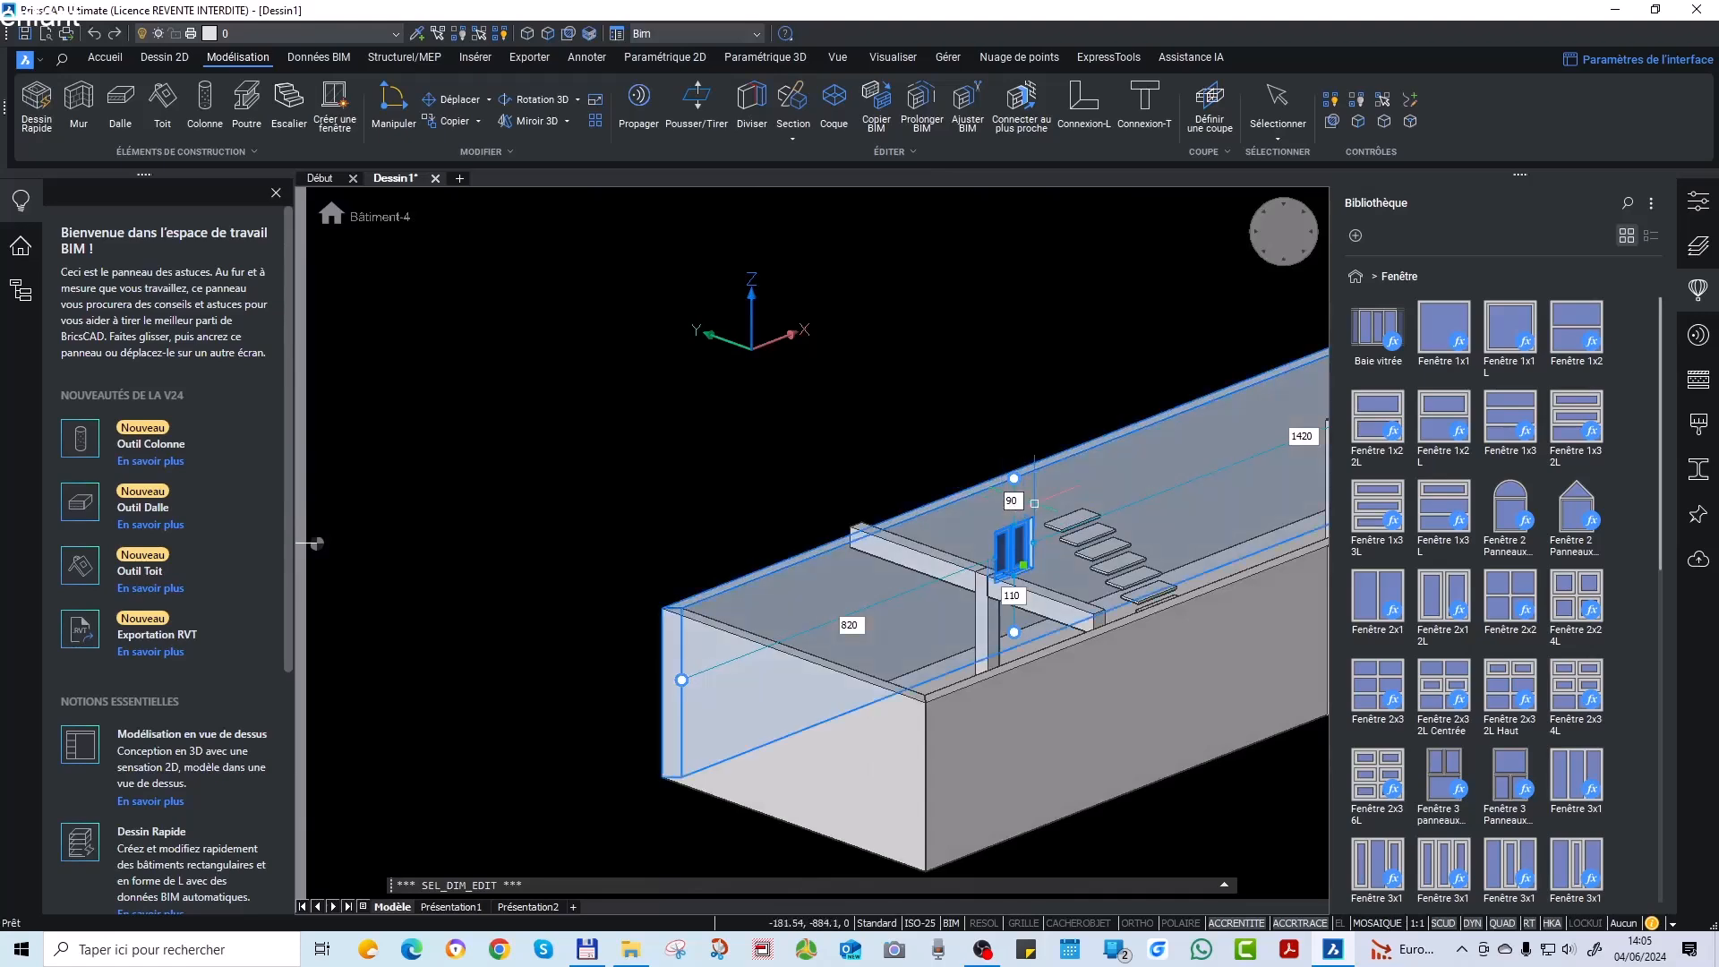
{"action": "middle_click_drag", "start_coordinate": [896, 615], "coordinate": [1128, 683], "text": "shift"}
{"action": "key", "text": "Escape"}
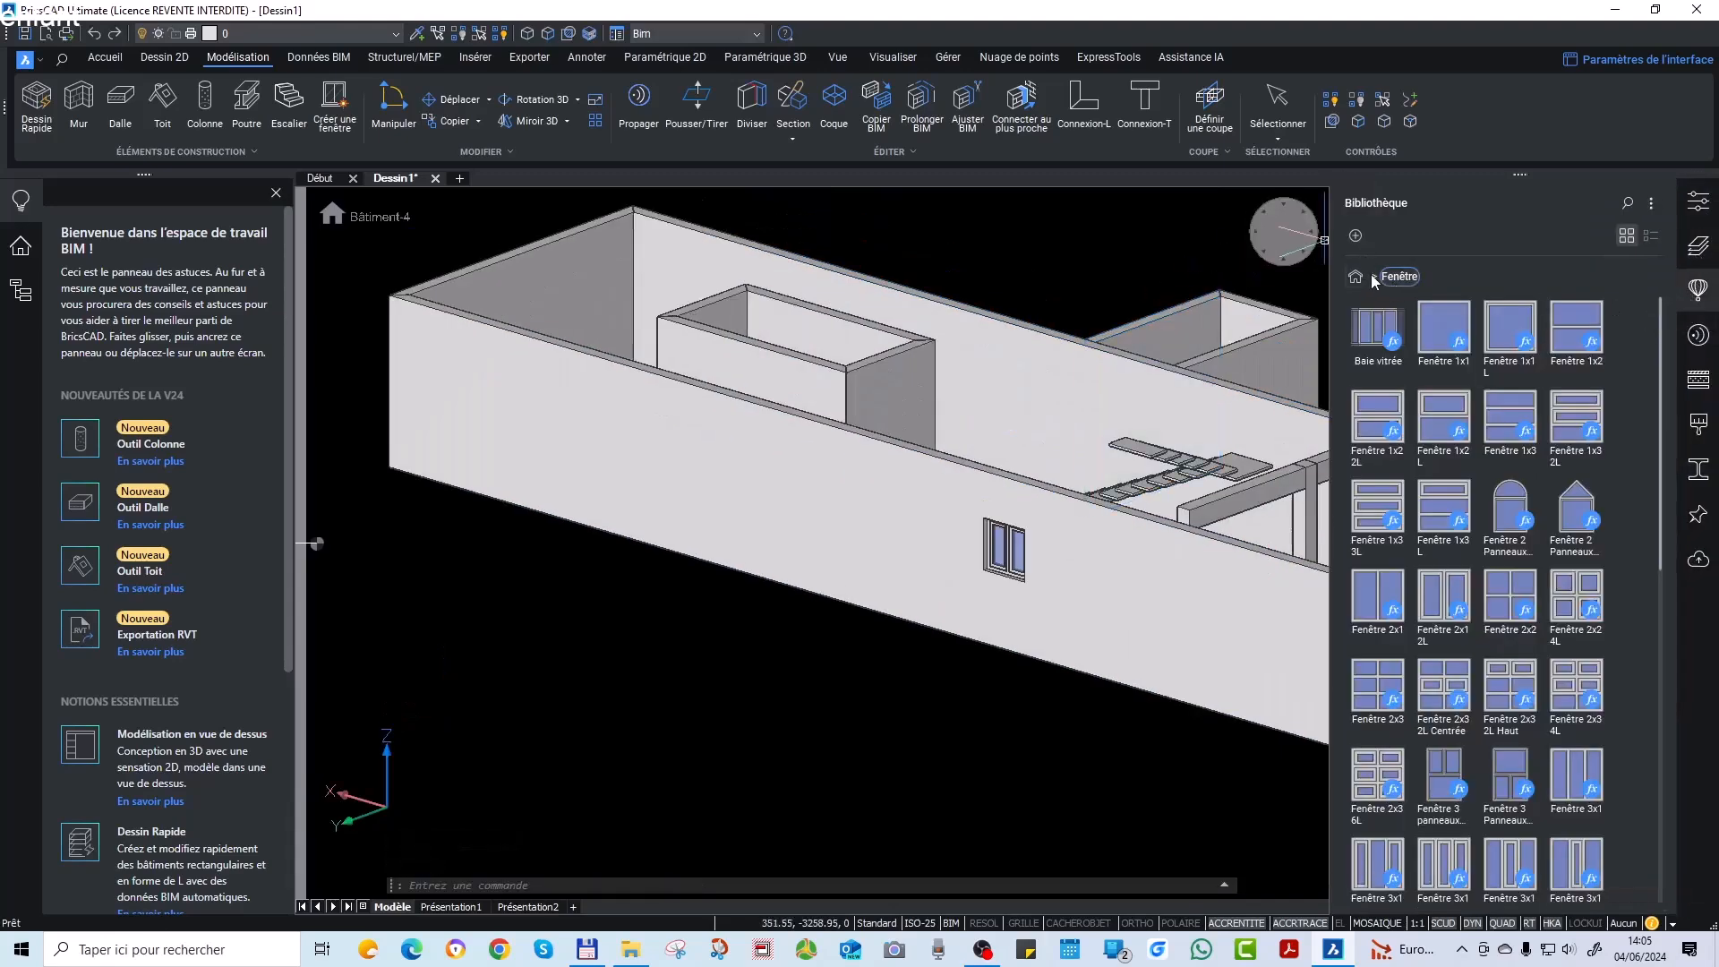
Insert the library door Porte Ext pleine in the same outer wall, about 298 cm from the window towards the beams.
{"action": "left_click", "coordinate": [1357, 276]}
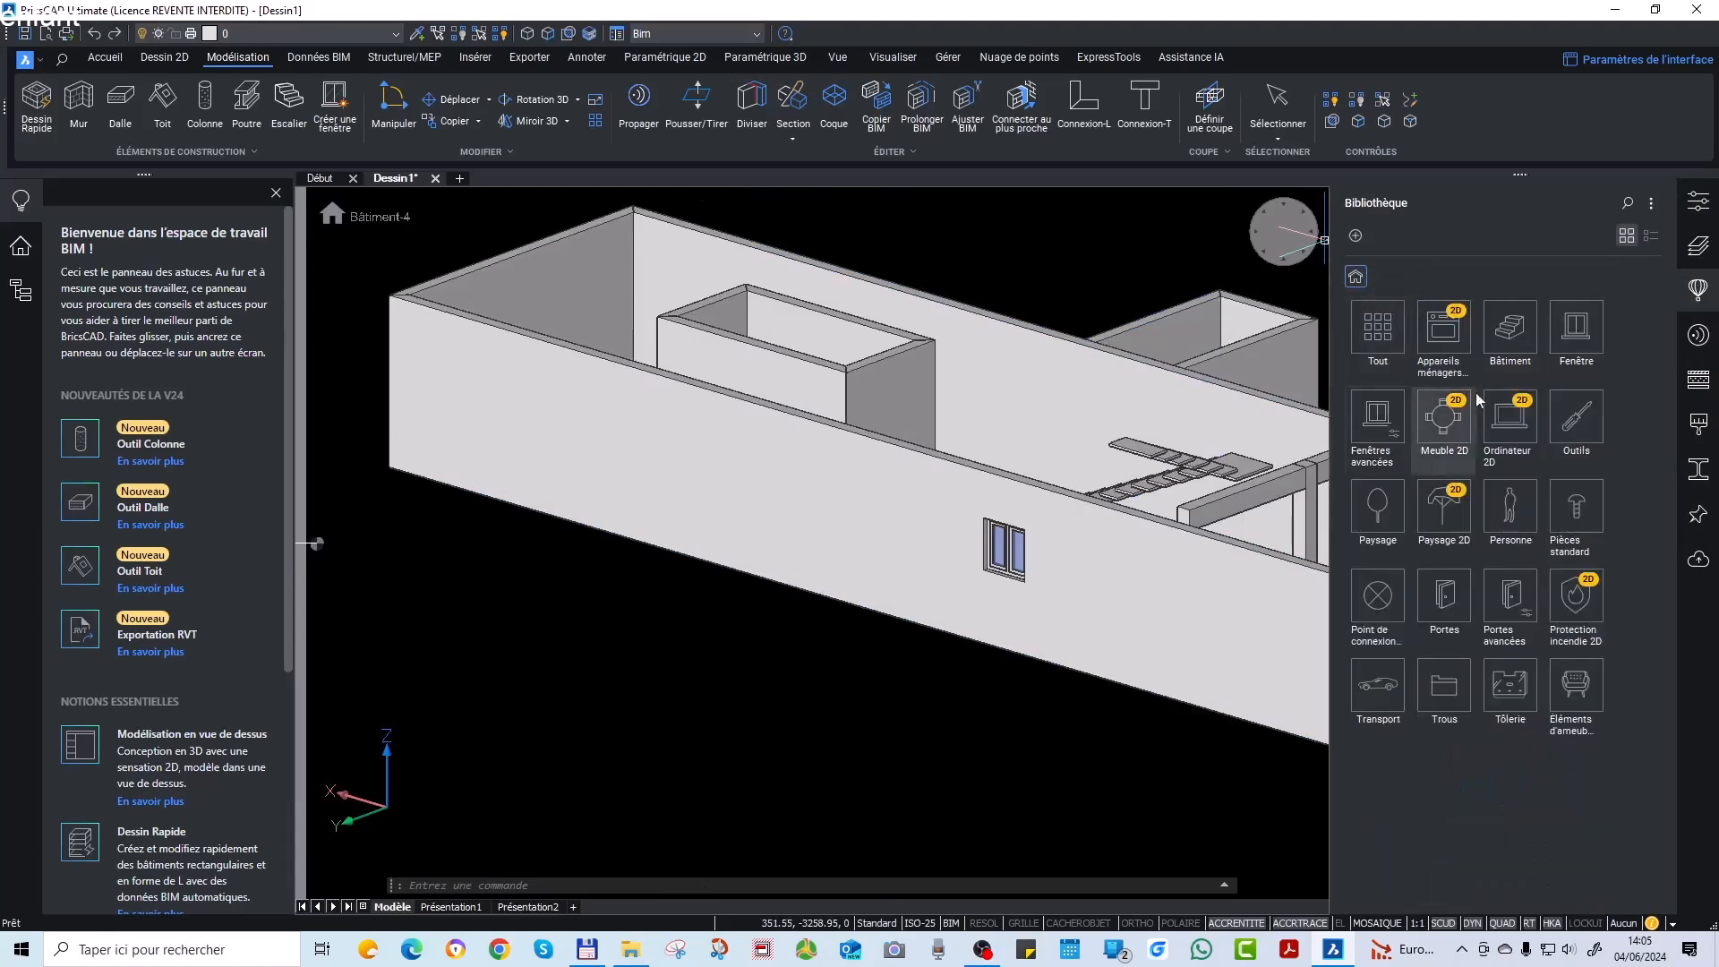
{"action": "left_click", "coordinate": [1446, 598]}
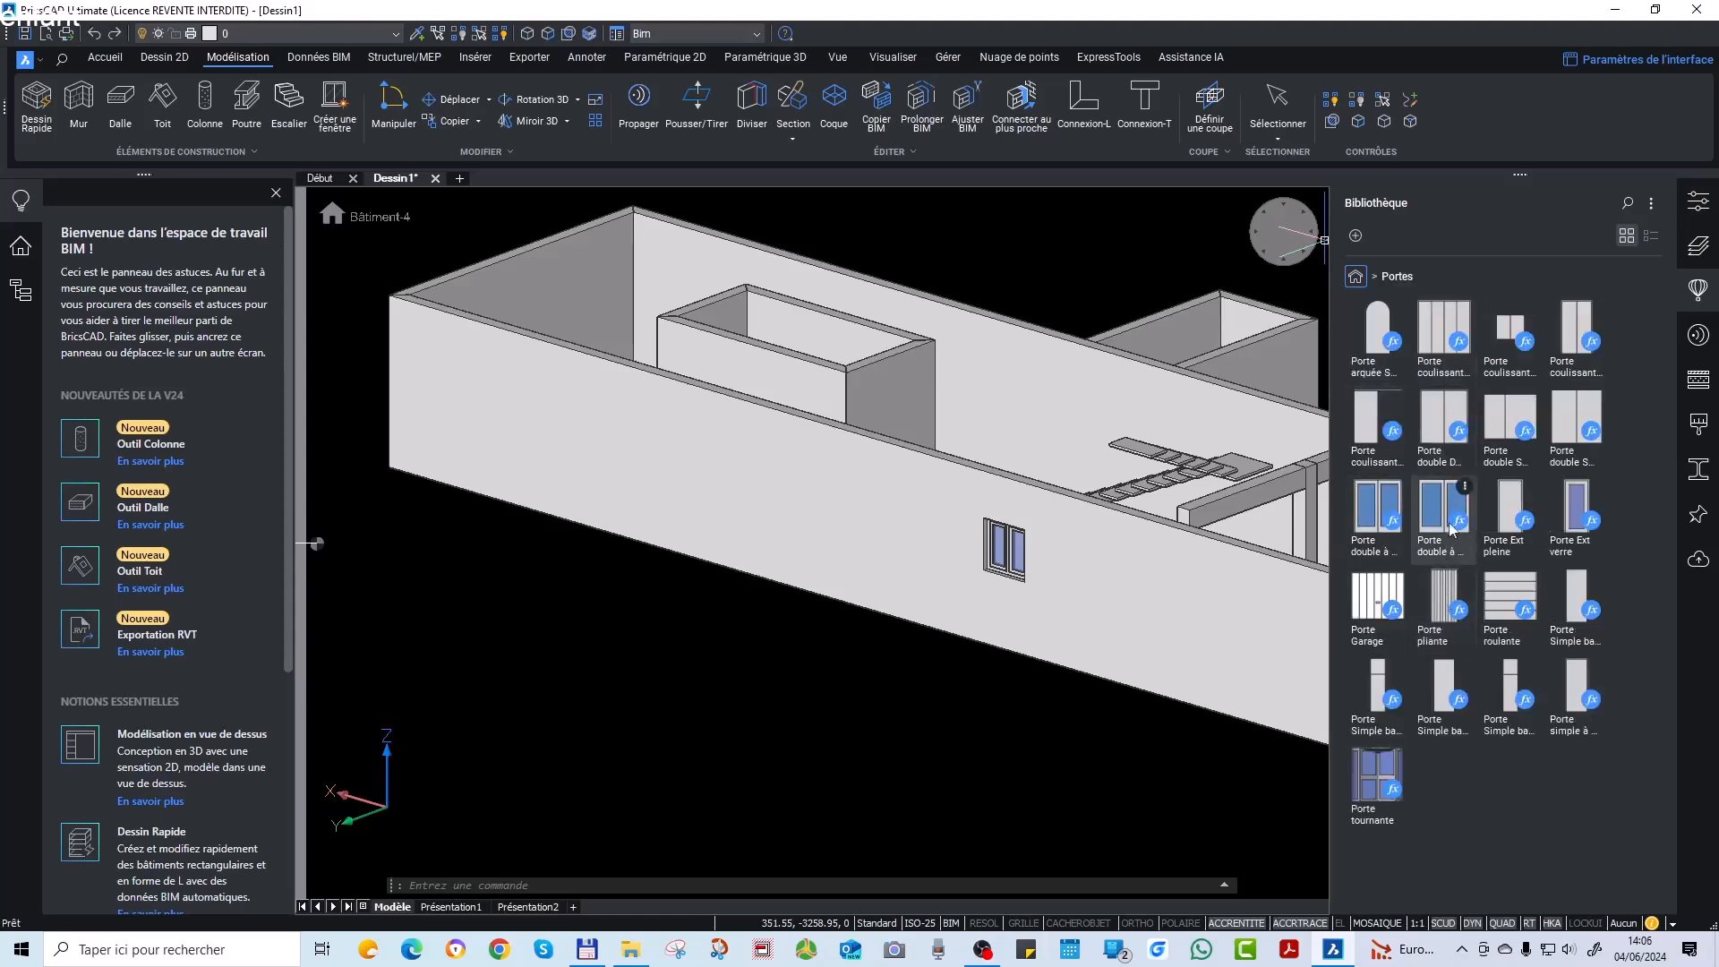
{"action": "left_click", "coordinate": [1505, 522]}
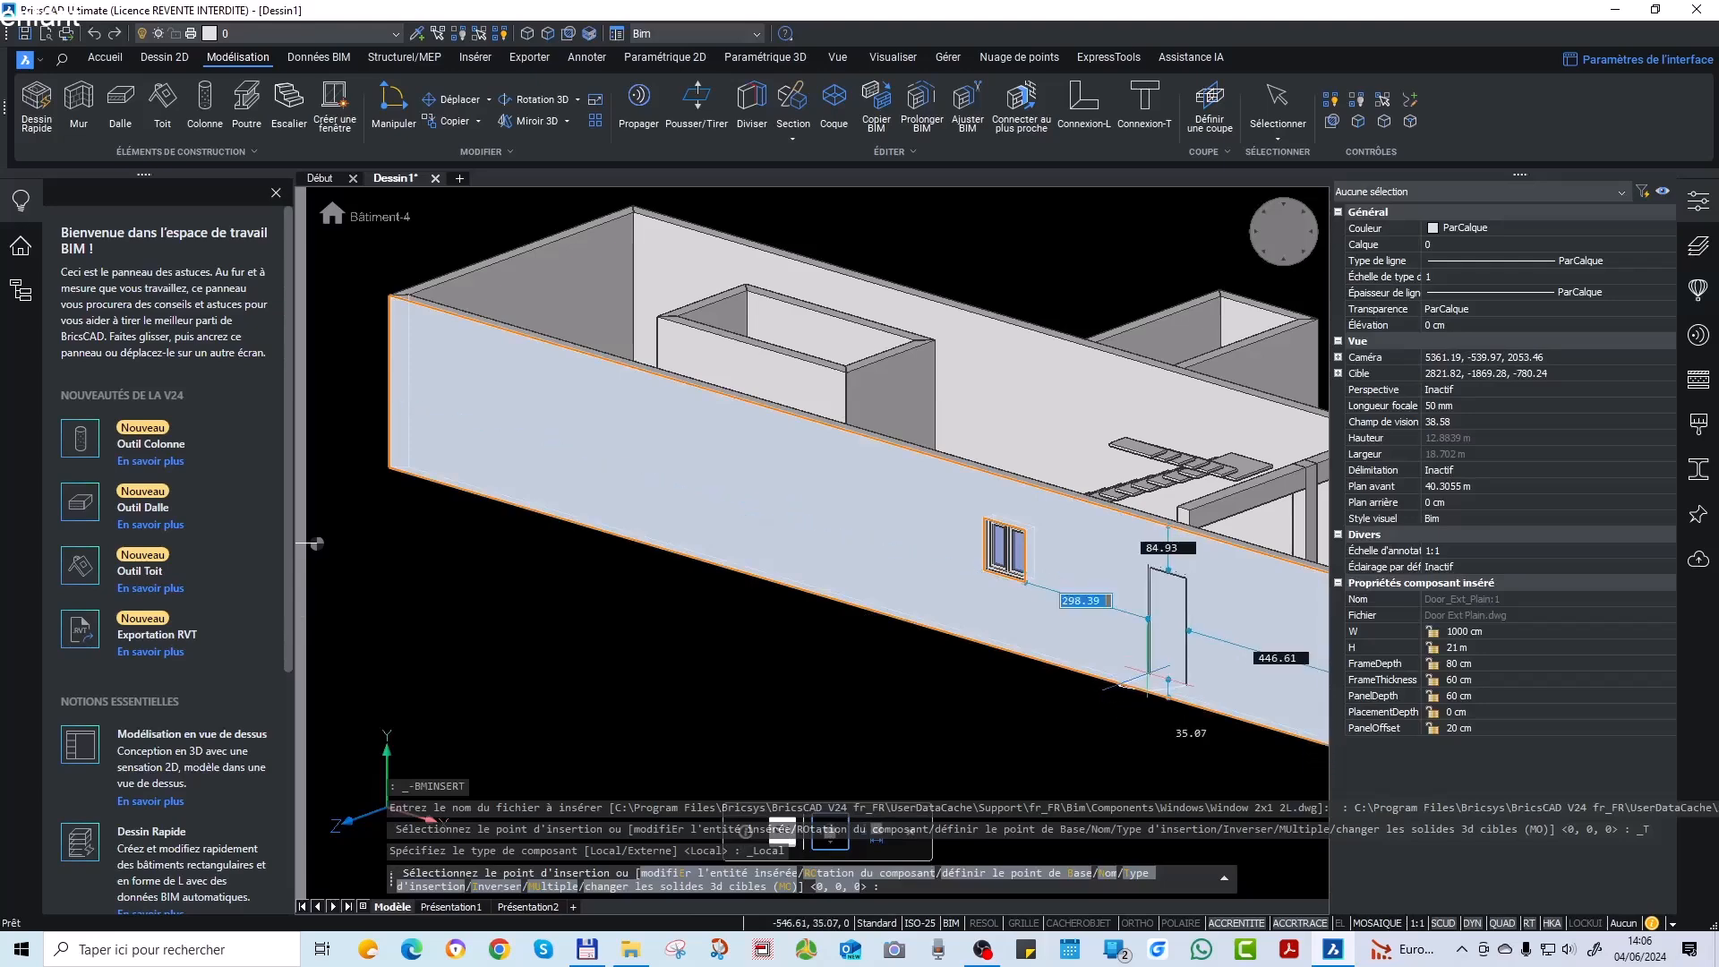
{"action": "left_click", "coordinate": [1148, 673]}
{"action": "middle_click_drag", "start_coordinate": [1252, 682], "coordinate": [710, 730], "text": "shift"}
{"action": "scroll", "coordinate": [806, 634], "scroll_direction": "down", "scroll_amount": 3}
{"action": "scroll", "coordinate": [972, 636], "scroll_direction": "up", "scroll_amount": 3}
{"action": "scroll", "coordinate": [810, 663], "scroll_direction": "up", "scroll_amount": 4}
{"action": "key", "text": "Escape"}
{"action": "key", "text": "Escape"}
Try a lower position for the door by changing its distance to the floor slab, and undo the edits.
{"action": "left_click", "coordinate": [906, 605]}
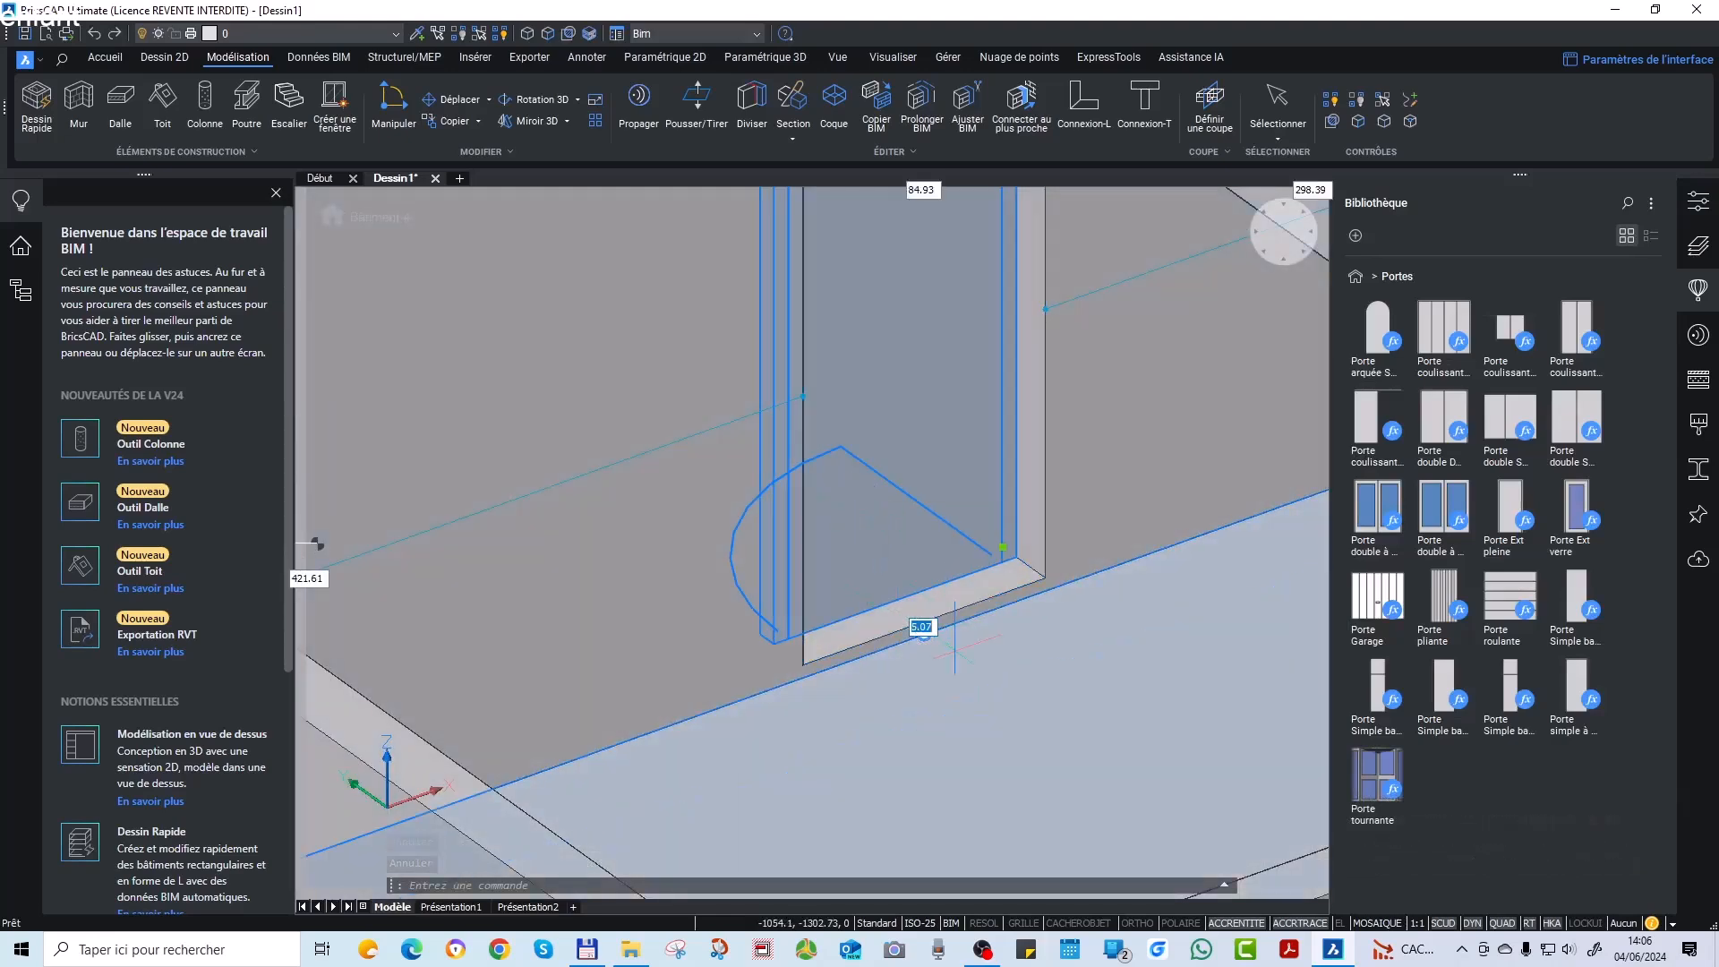
{"action": "scroll", "coordinate": [916, 631], "scroll_direction": "up", "scroll_amount": 3}
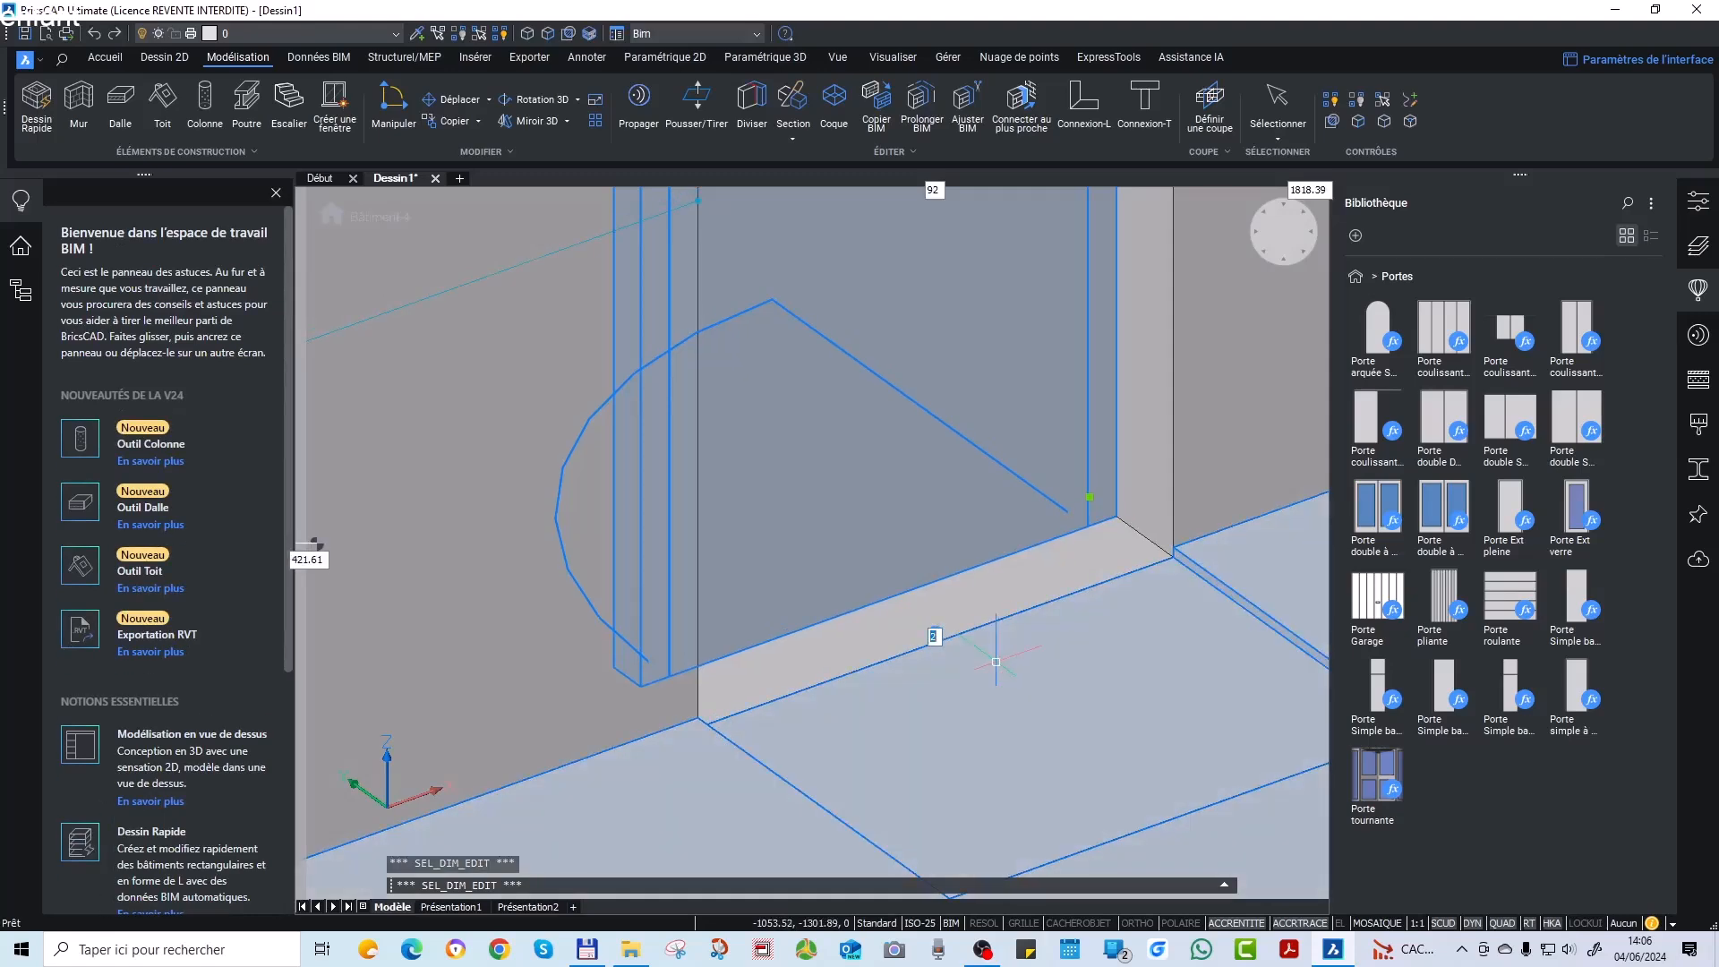
{"action": "key", "text": "Return"}
{"action": "key", "text": "ctrl+z"}
{"action": "key", "text": "ctrl+z"}
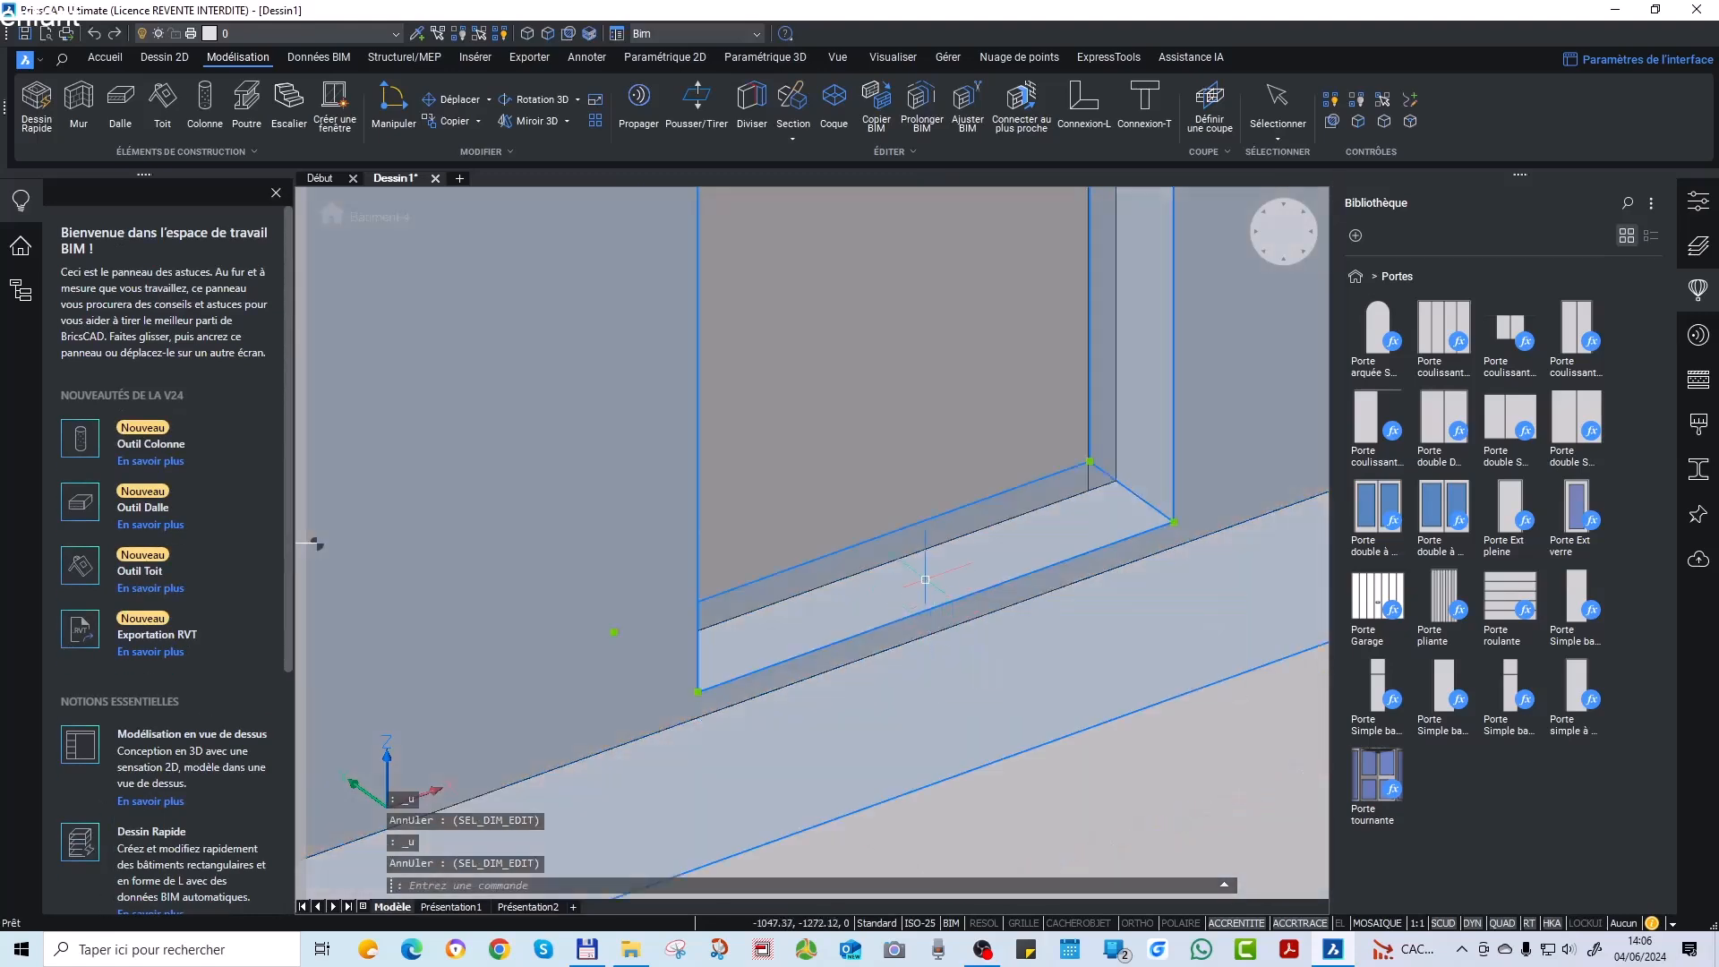
{"action": "key", "text": "ctrl+z"}
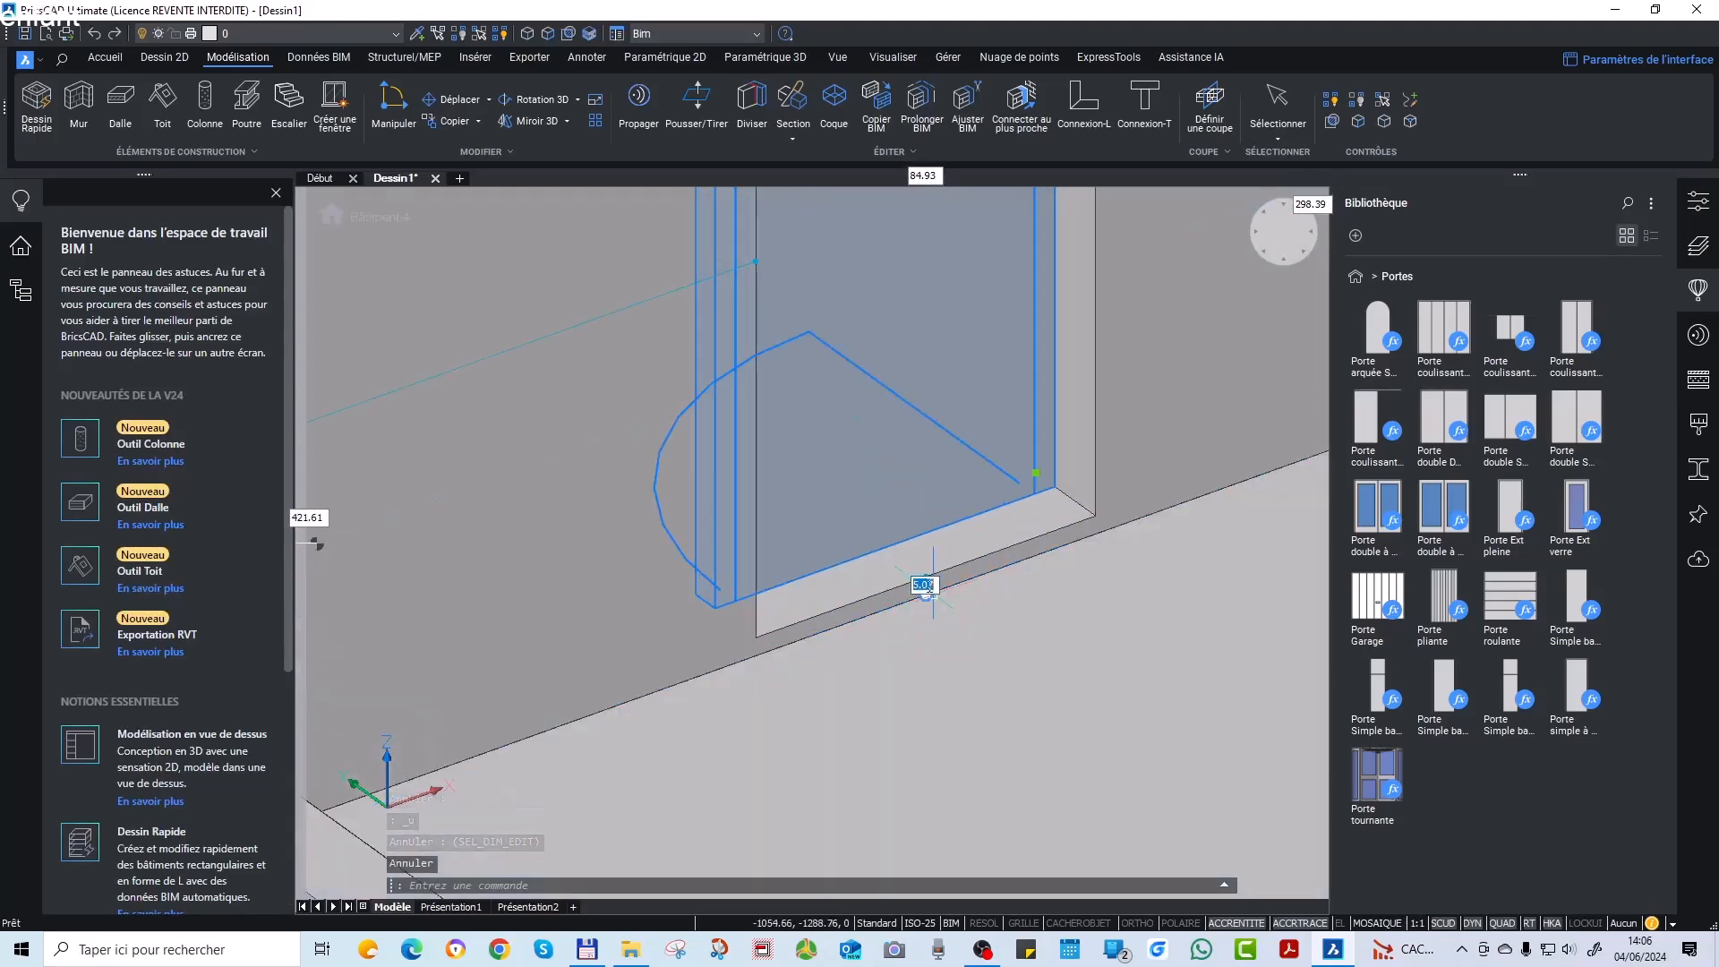
Reduce the door's distance above the floor slab and inspect the gap under its threshold.
{"action": "left_click", "coordinate": [930, 584]}
{"action": "key", "text": "Escape"}
{"action": "key", "text": "Escape"}
{"action": "middle_click_drag", "start_coordinate": [760, 666], "coordinate": [814, 568], "text": "shift"}
{"action": "middle_click_drag", "start_coordinate": [883, 660], "coordinate": [894, 641], "text": "shift"}
{"action": "scroll", "coordinate": [918, 563], "scroll_direction": "up", "scroll_amount": 3}
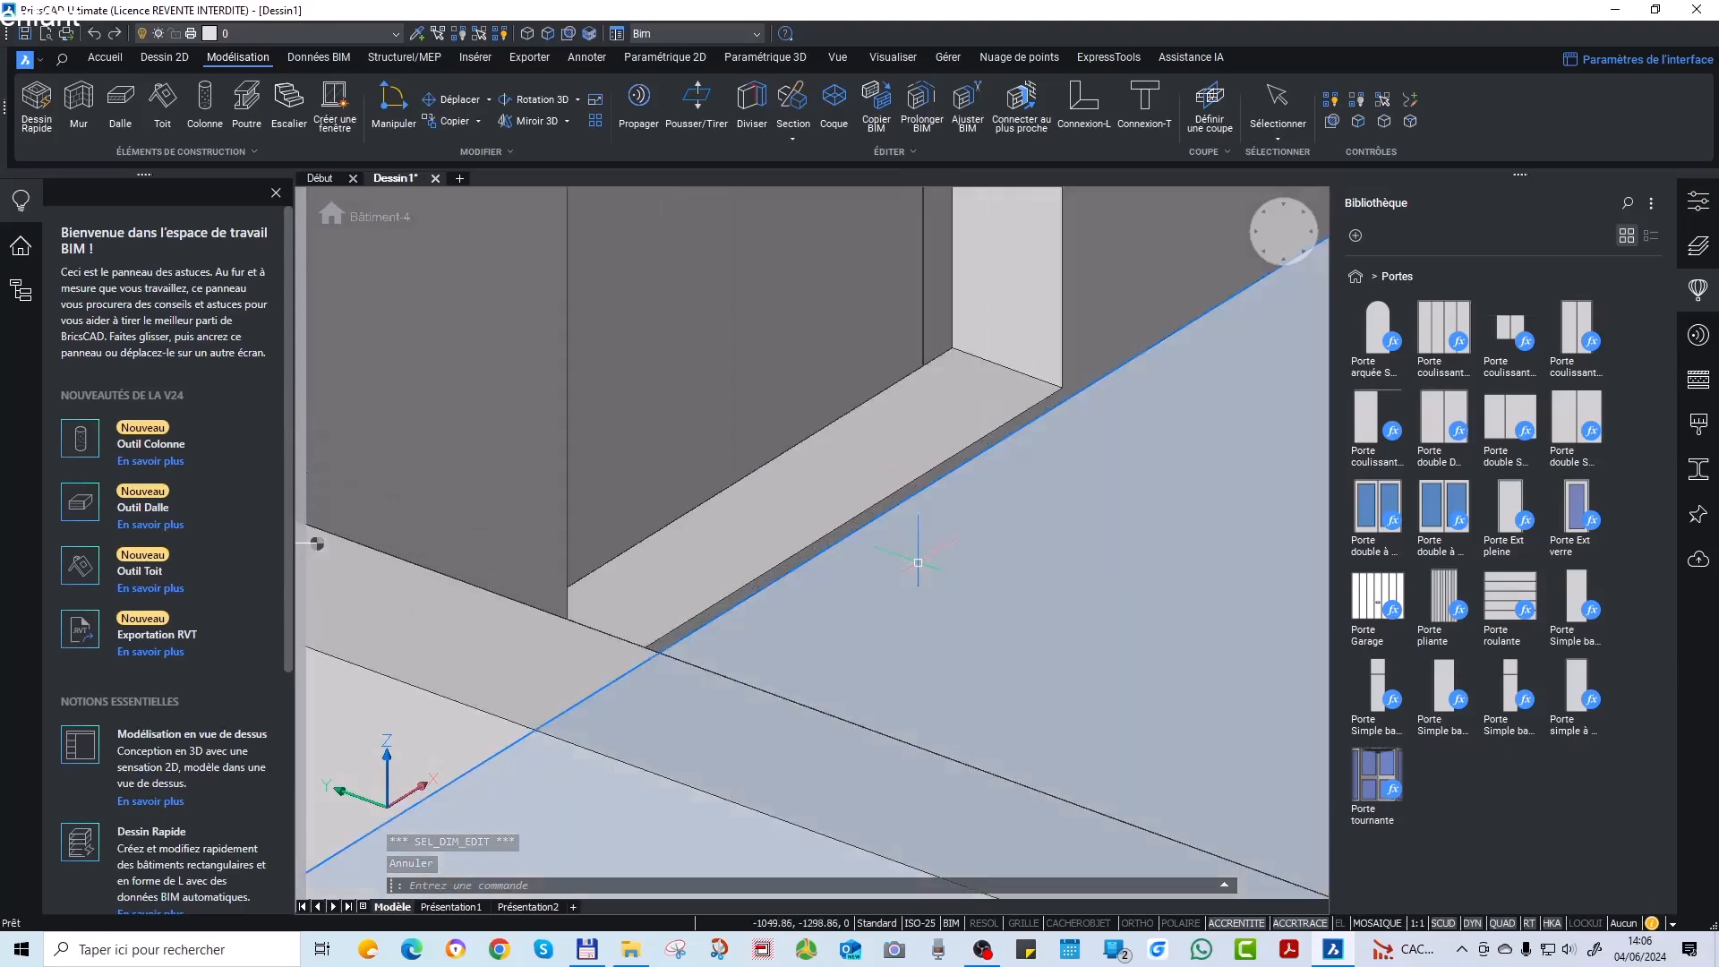
{"action": "scroll", "coordinate": [918, 563], "scroll_direction": "up", "scroll_amount": 5}
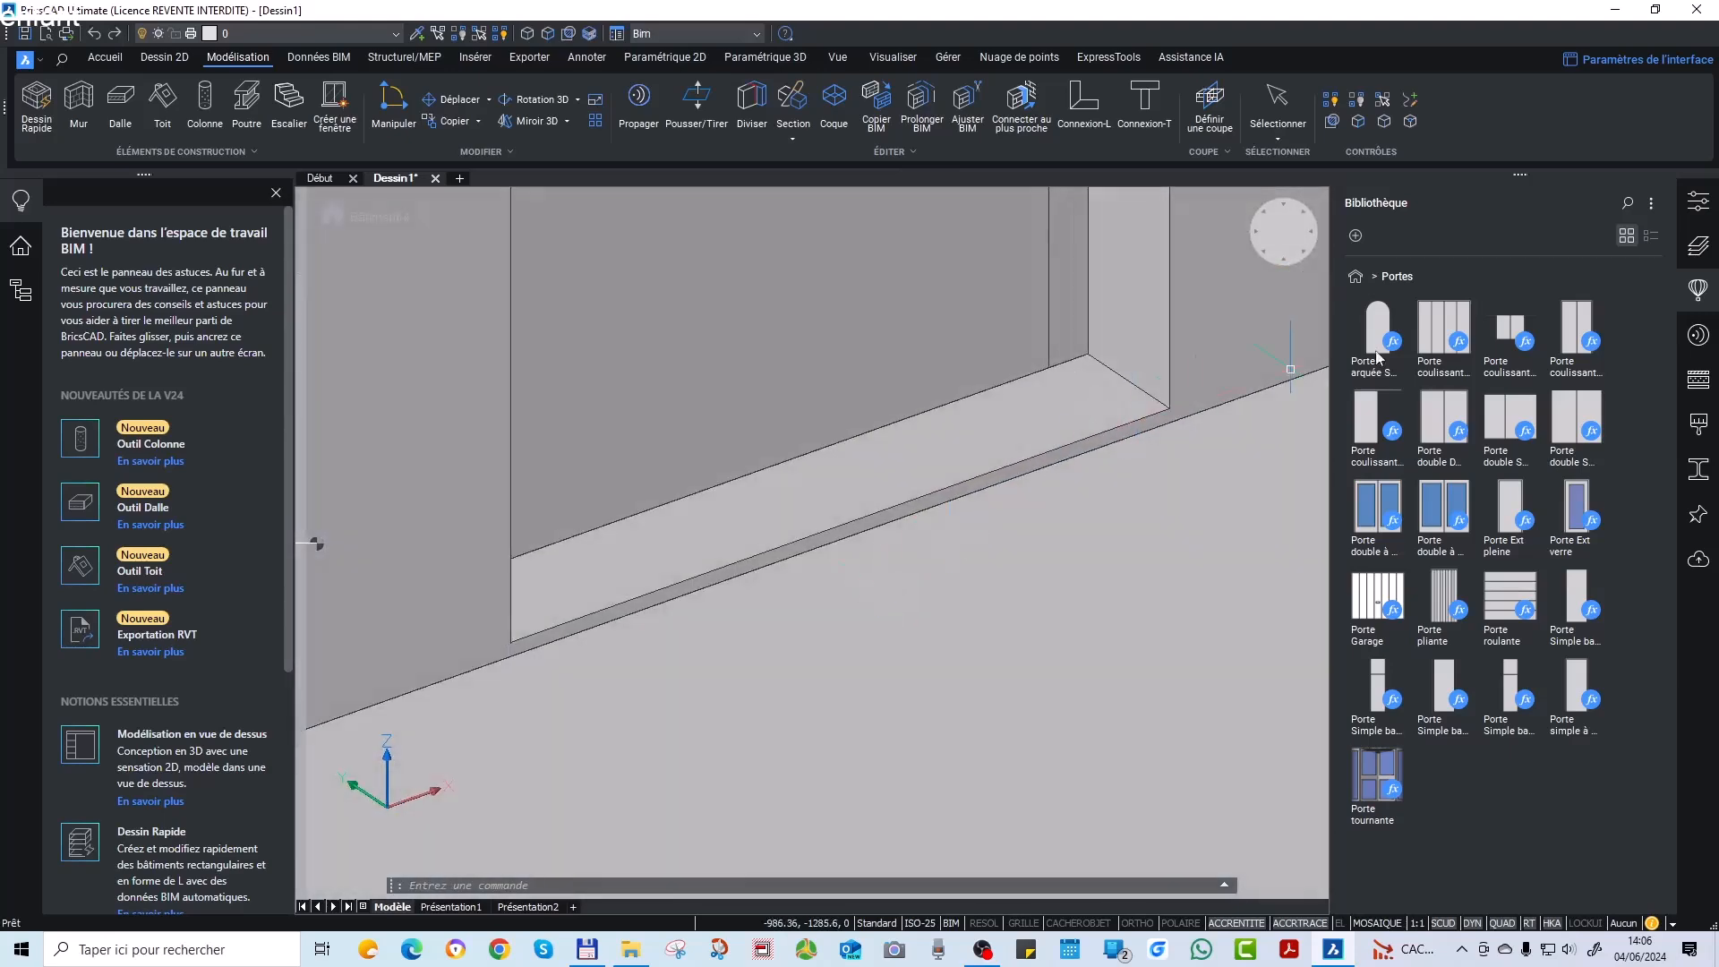
Examine the plain exterior door and the gap under its threshold from both the inside and the outside of the building.
{"action": "scroll", "coordinate": [1167, 523], "scroll_direction": "down", "scroll_amount": 1}
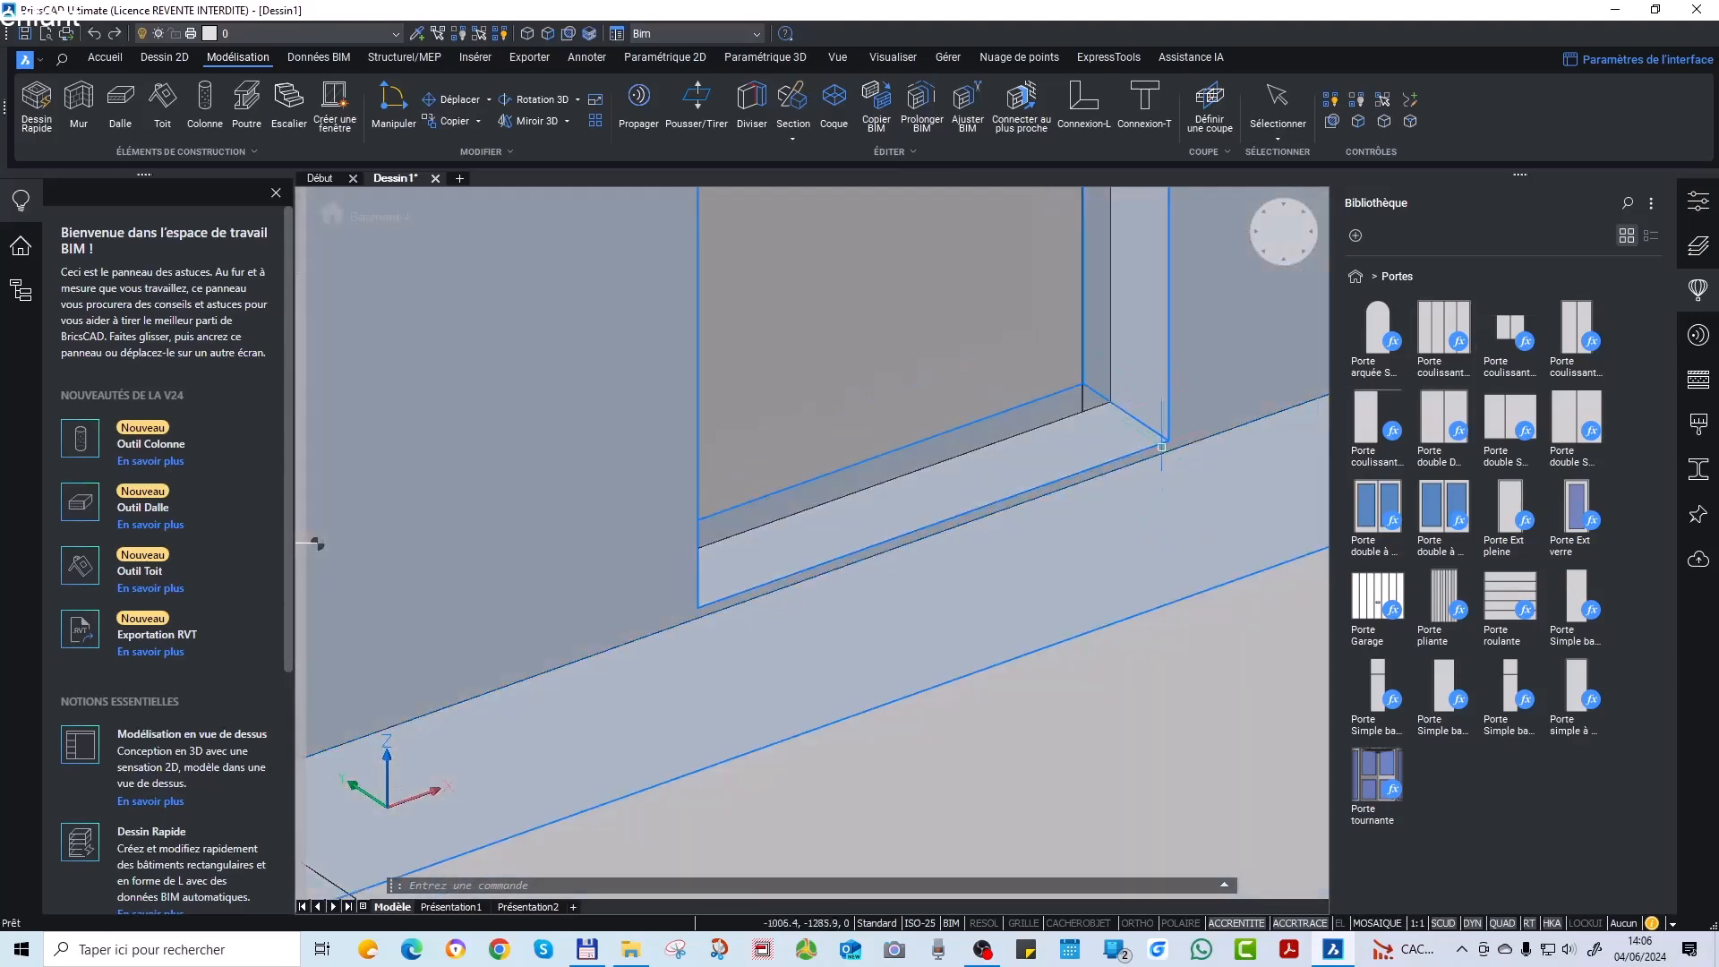
{"action": "middle_click_drag", "start_coordinate": [818, 576], "coordinate": [1090, 549], "text": "shift"}
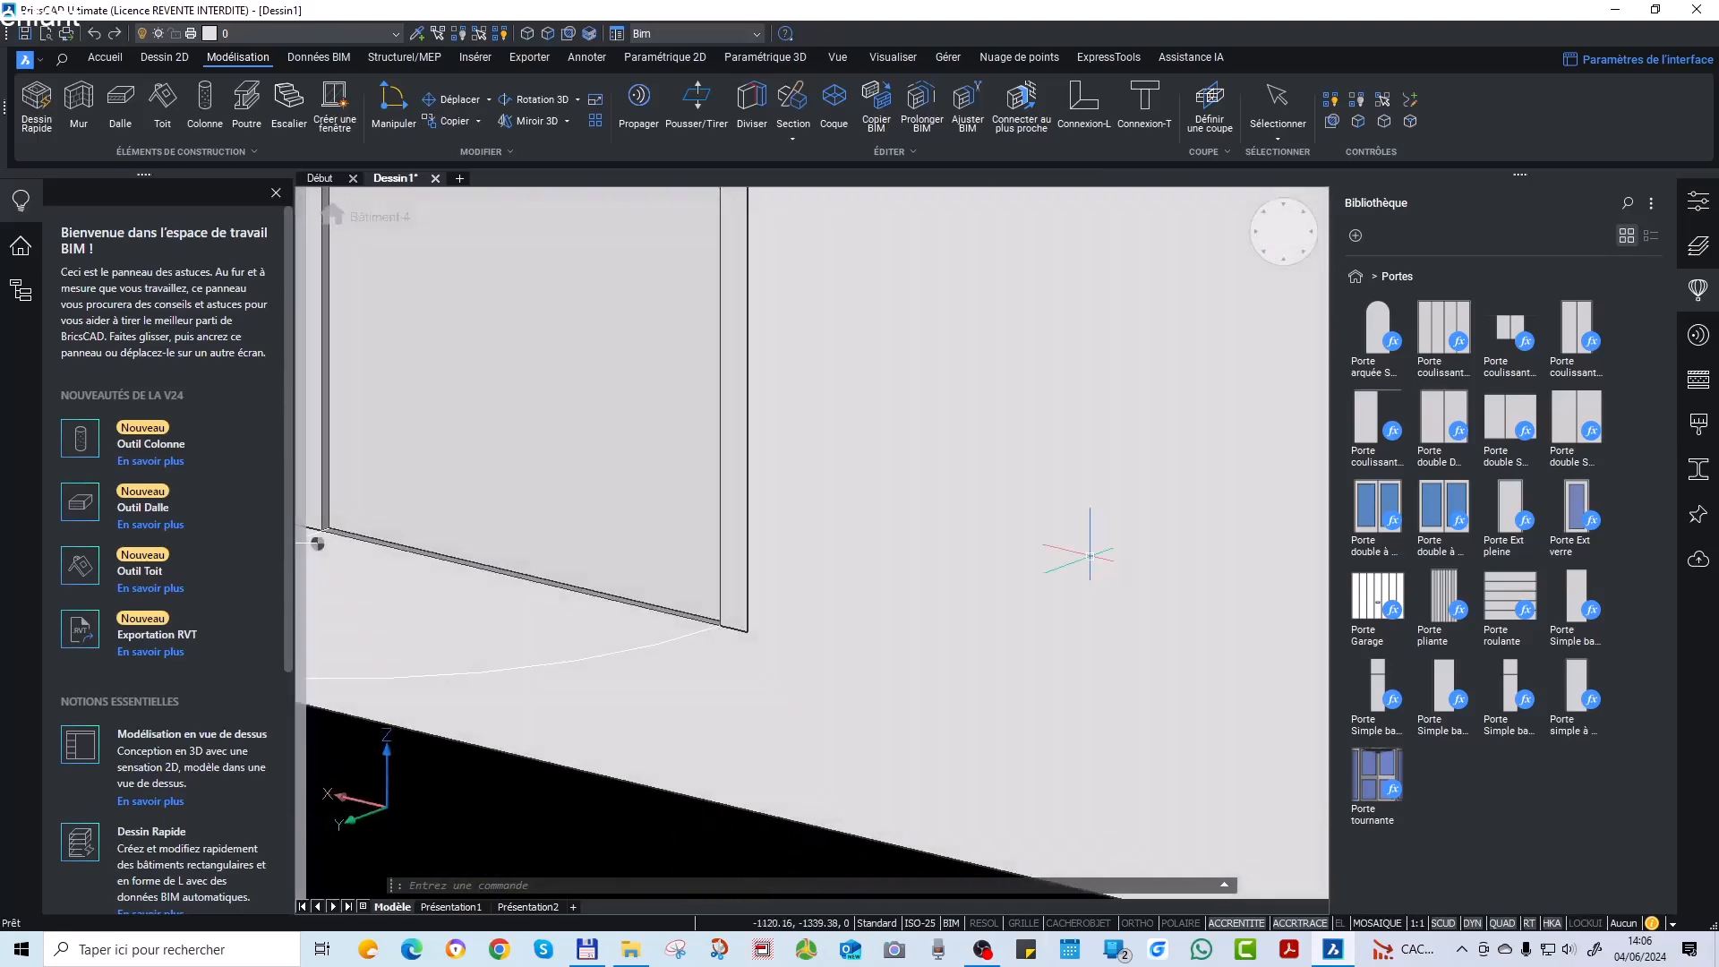
{"action": "scroll", "coordinate": [1043, 570], "scroll_direction": "down", "scroll_amount": 3}
{"action": "scroll", "coordinate": [887, 582], "scroll_direction": "up", "scroll_amount": 2}
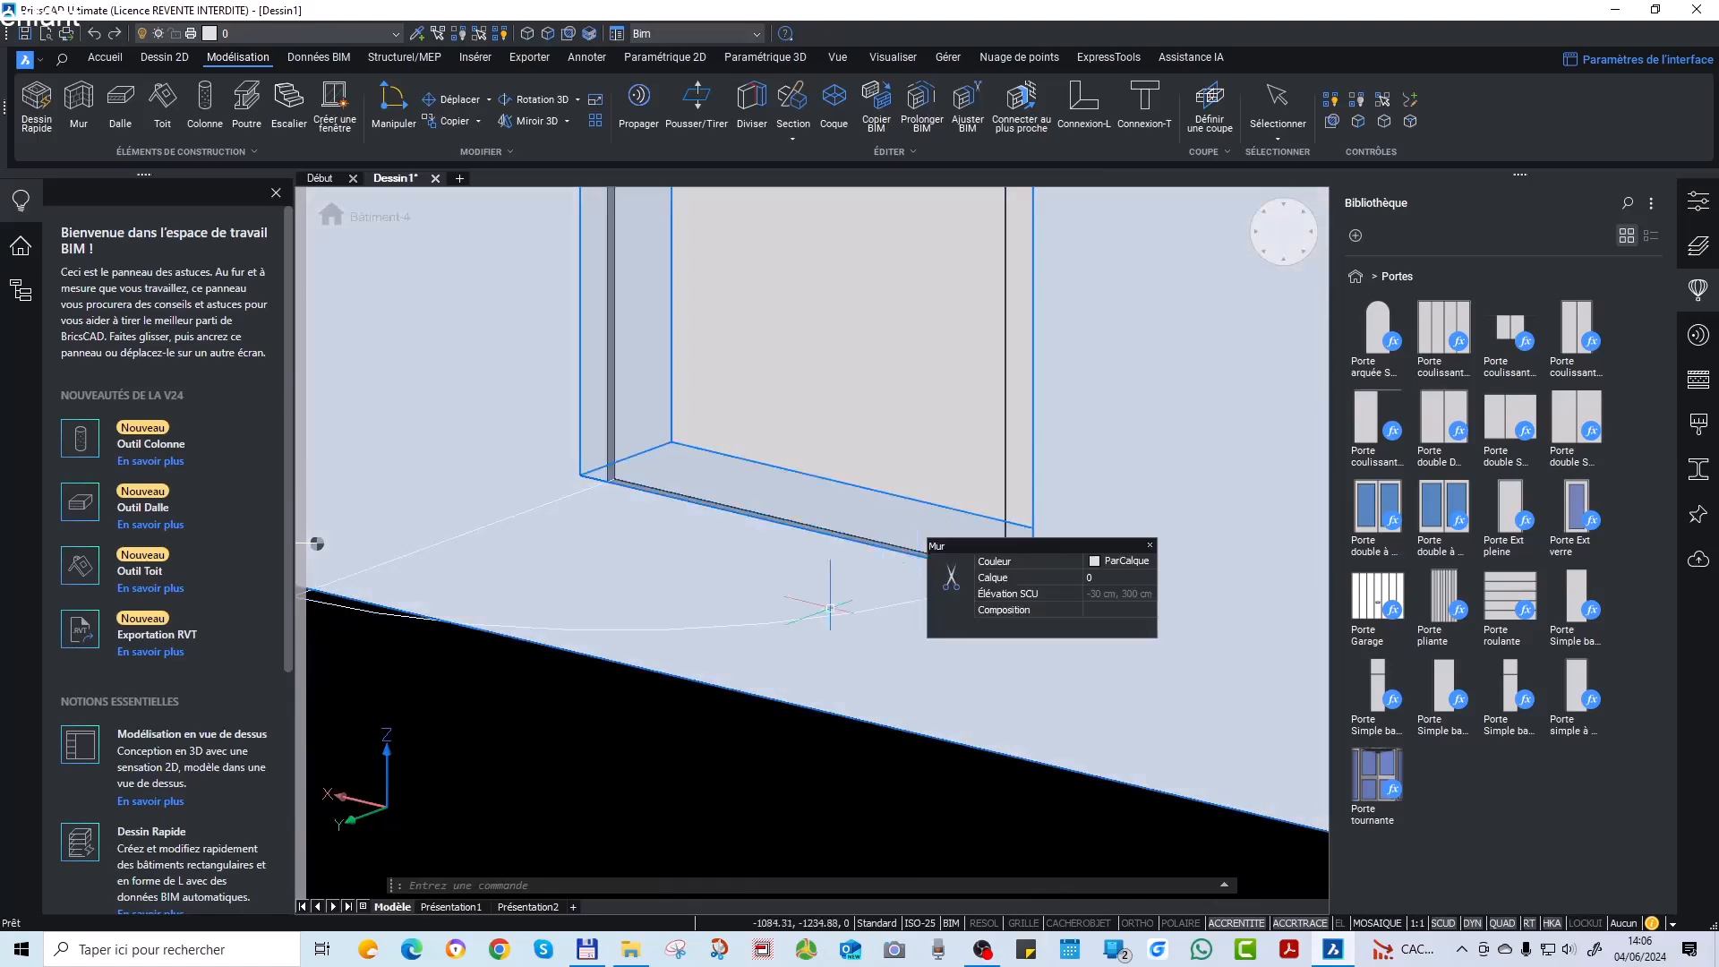
{"action": "scroll", "coordinate": [887, 580], "scroll_direction": "up", "scroll_amount": 2}
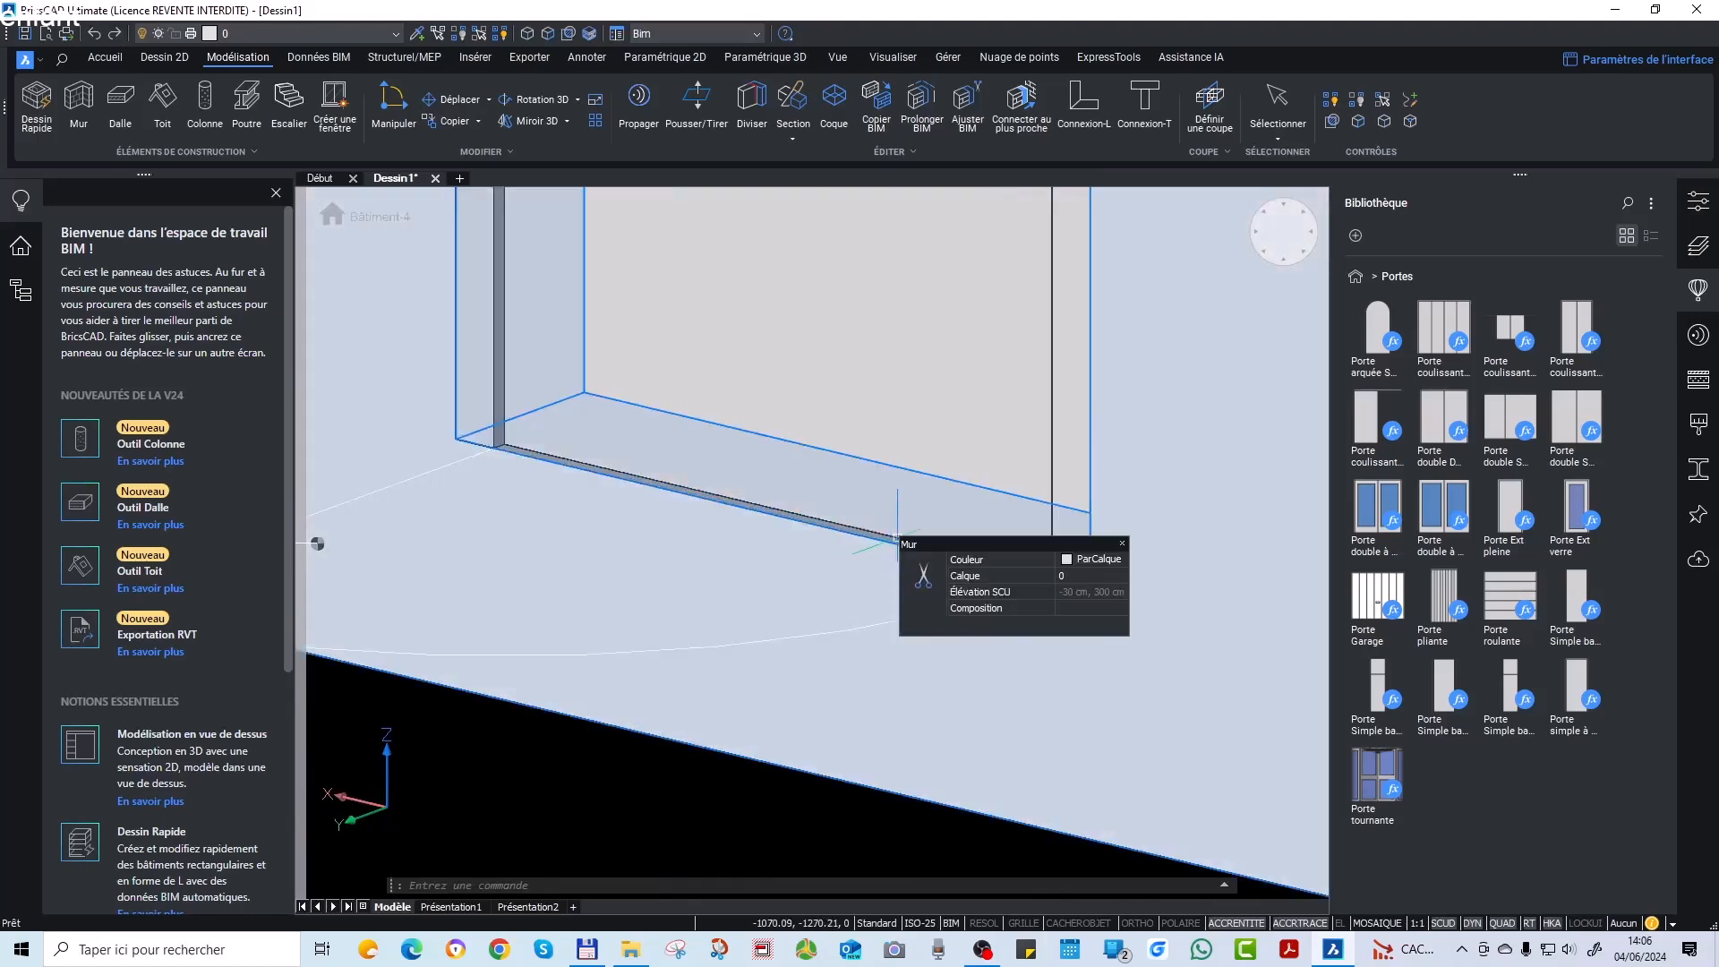
{"action": "scroll", "coordinate": [689, 594], "scroll_direction": "down", "scroll_amount": 8}
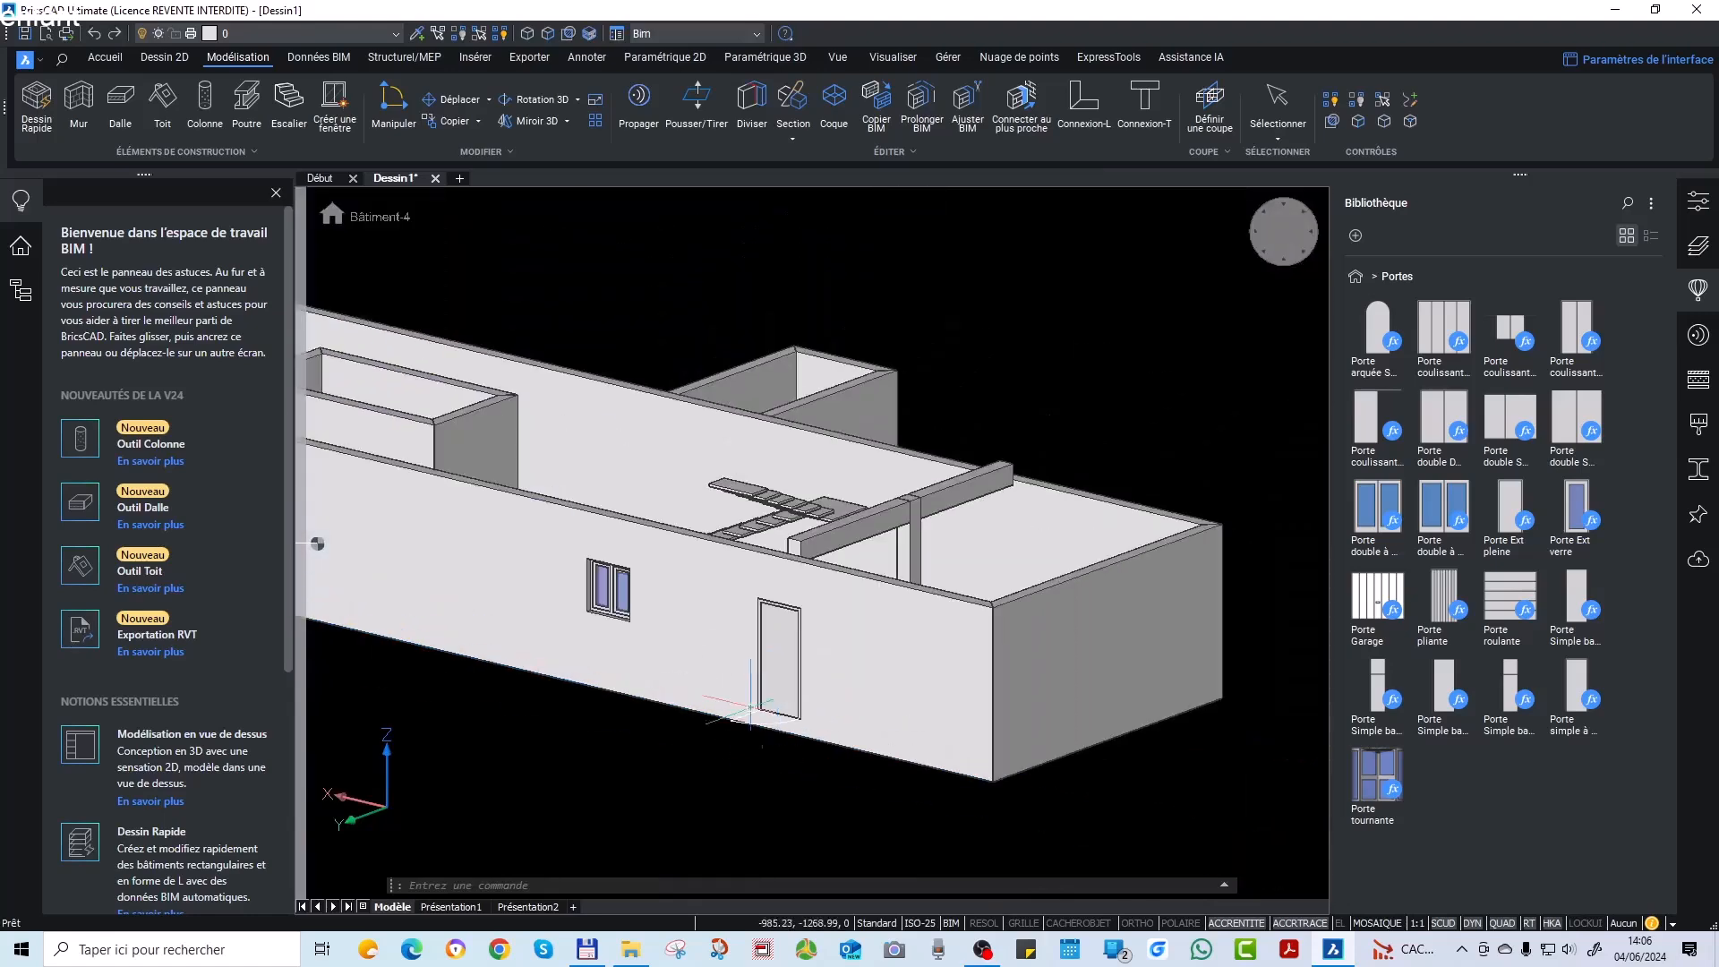
{"action": "middle_click_drag", "start_coordinate": [761, 833], "coordinate": [493, 748], "text": "shift"}
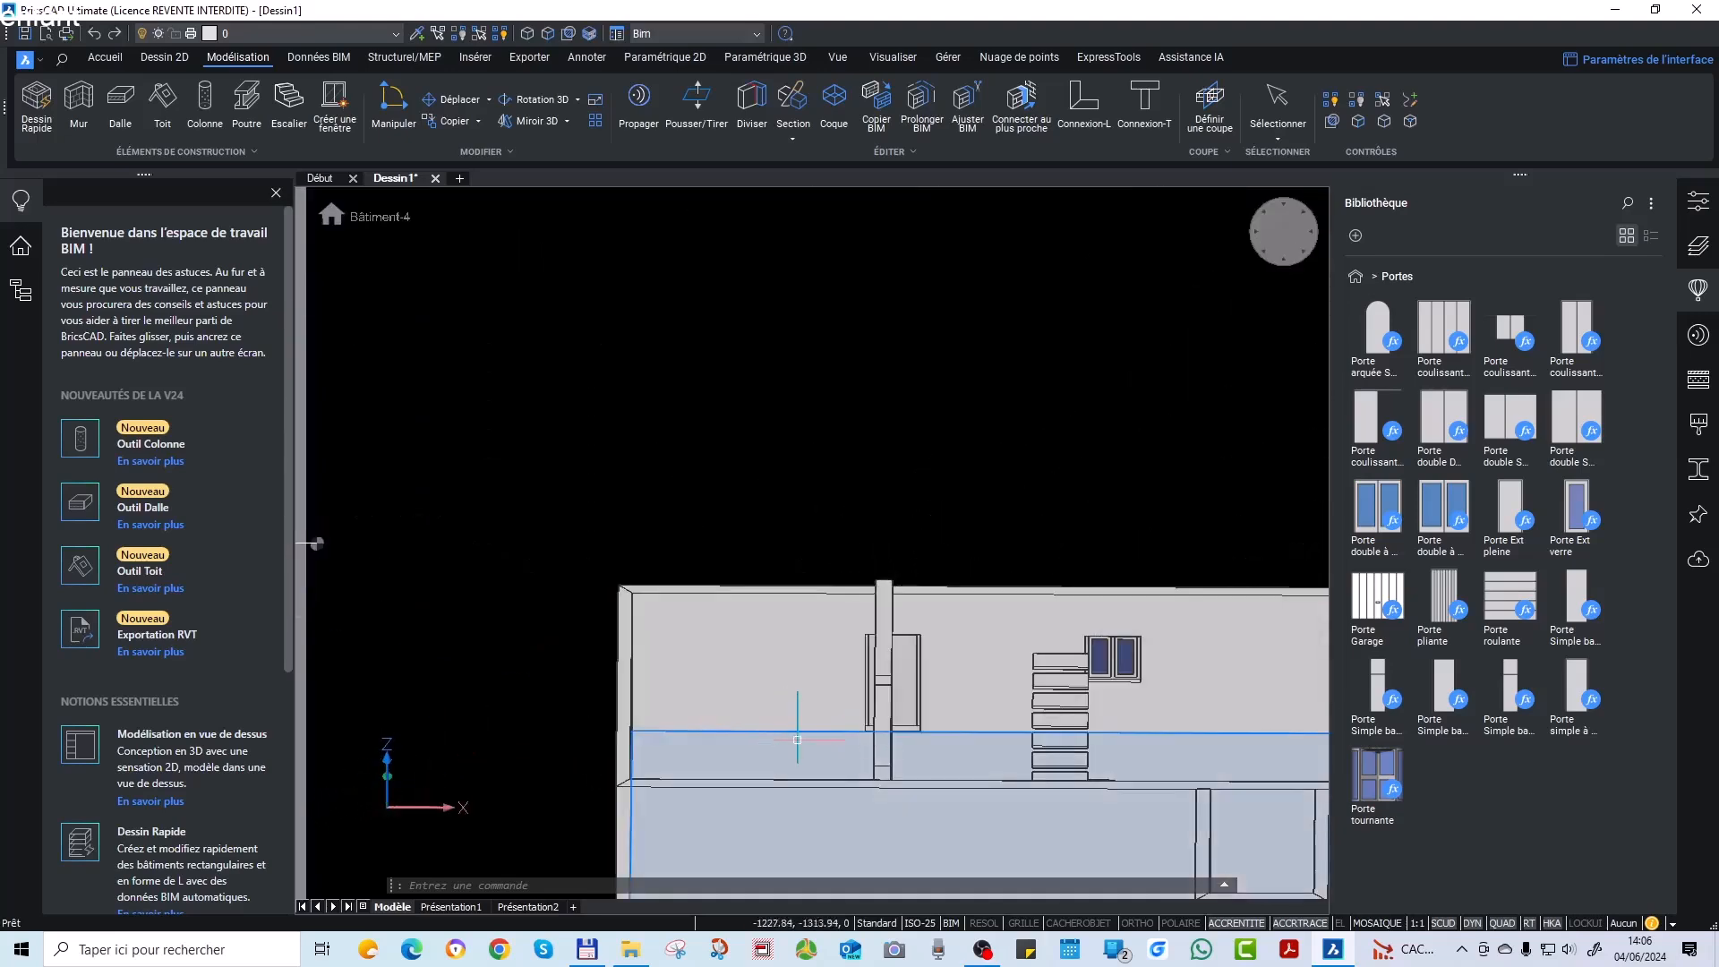
{"action": "middle_click_drag", "start_coordinate": [785, 727], "coordinate": [851, 757], "text": "shift"}
{"action": "scroll", "coordinate": [862, 751], "scroll_direction": "up", "scroll_amount": 5}
{"action": "scroll", "coordinate": [932, 748], "scroll_direction": "up", "scroll_amount": 3}
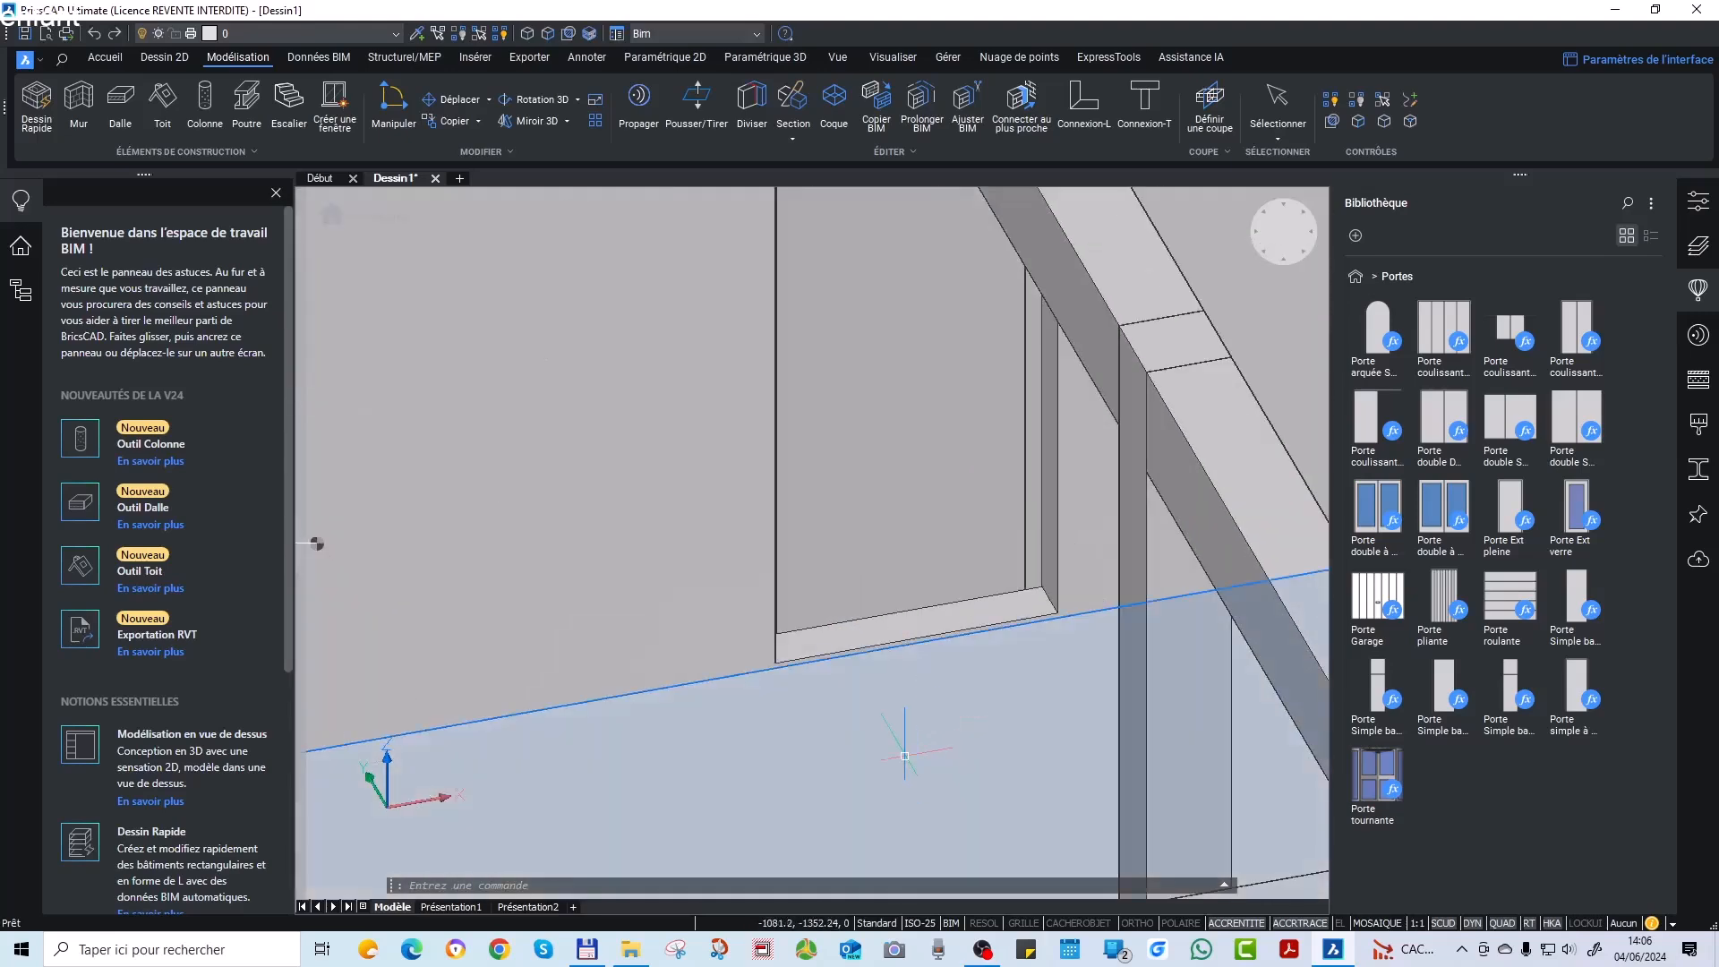
Insert the library's double French door (Door_Double_SingleSwing_FrenchDoors) in the same outer wall at floor level, about 648 cm from the plain door.
{"action": "left_click", "coordinate": [1433, 514]}
{"action": "scroll", "coordinate": [1021, 627], "scroll_direction": "down", "scroll_amount": 10}
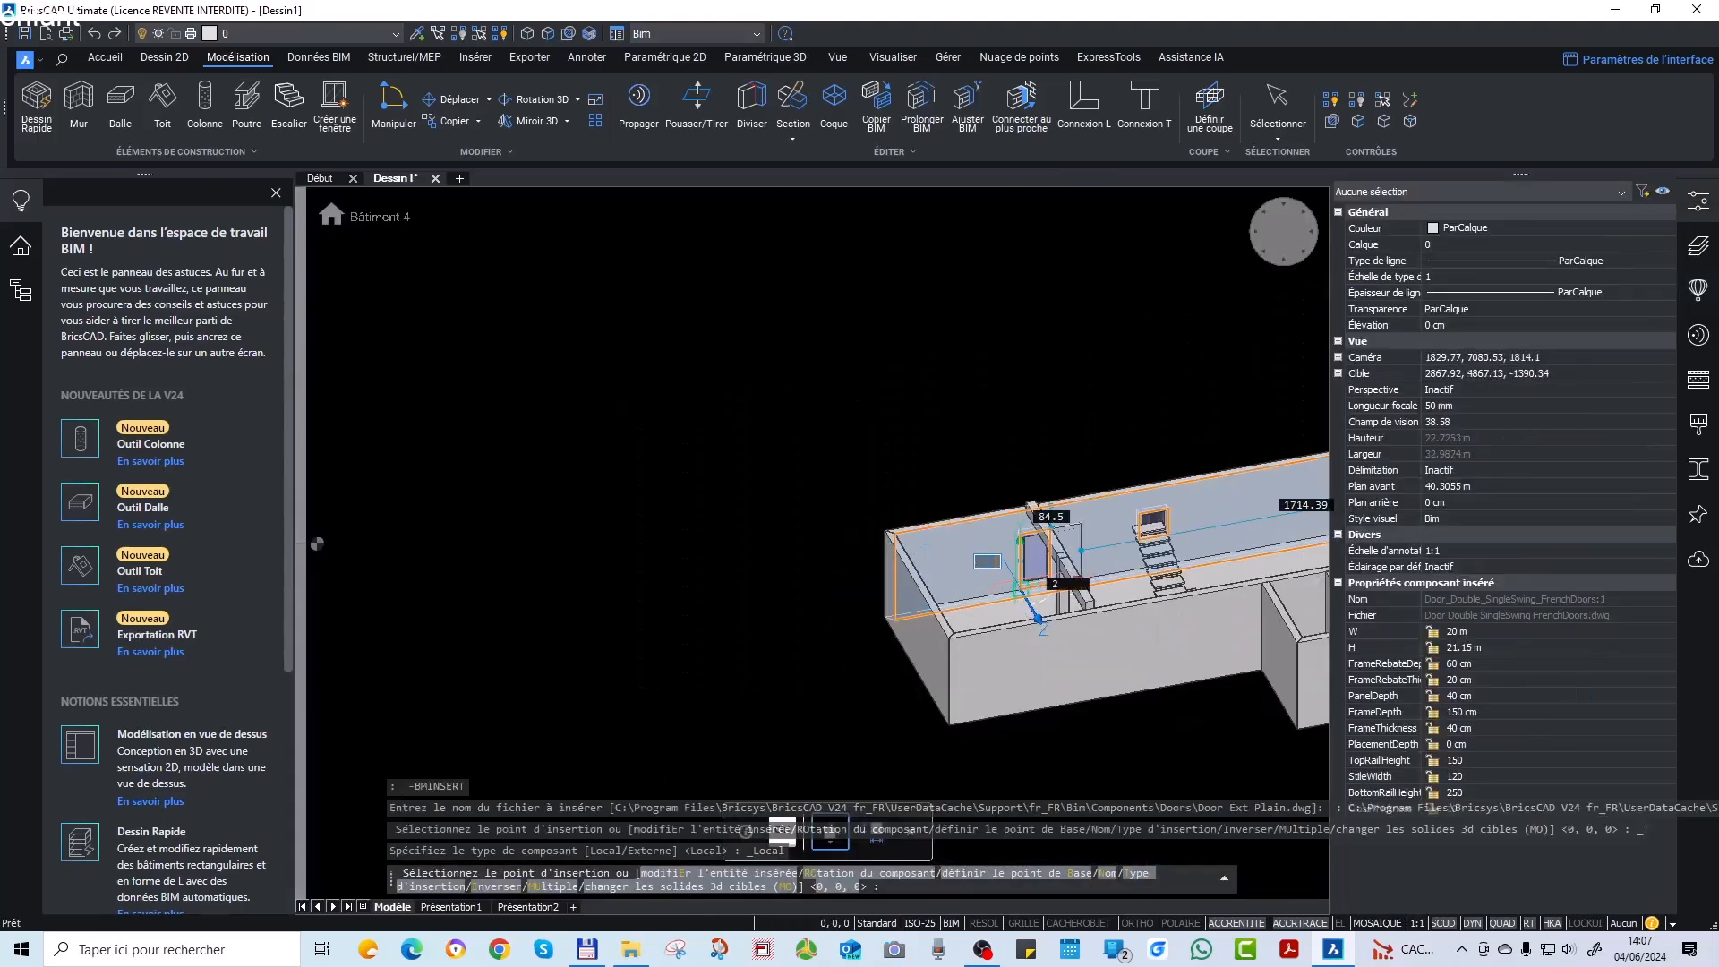
{"action": "scroll", "coordinate": [1000, 621], "scroll_direction": "up", "scroll_amount": 6}
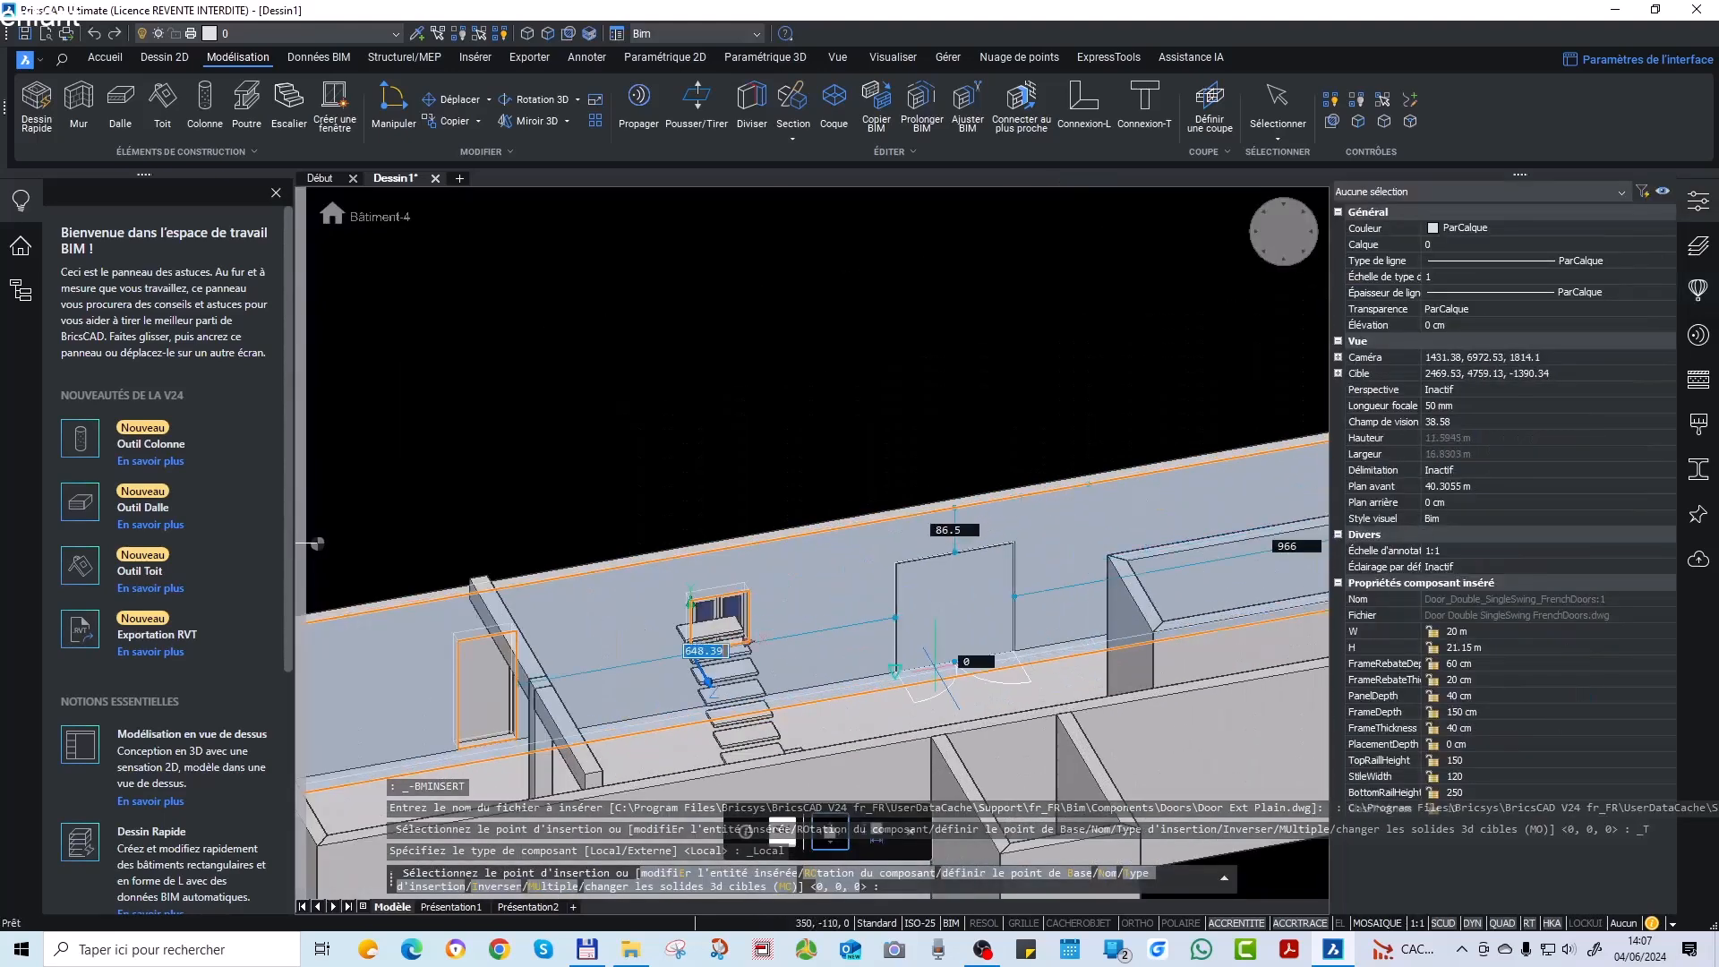
{"action": "left_click", "coordinate": [965, 685]}
{"action": "scroll", "coordinate": [964, 685], "scroll_direction": "up", "scroll_amount": 8}
{"action": "key", "text": "Escape"}
{"action": "key", "text": "Escape"}
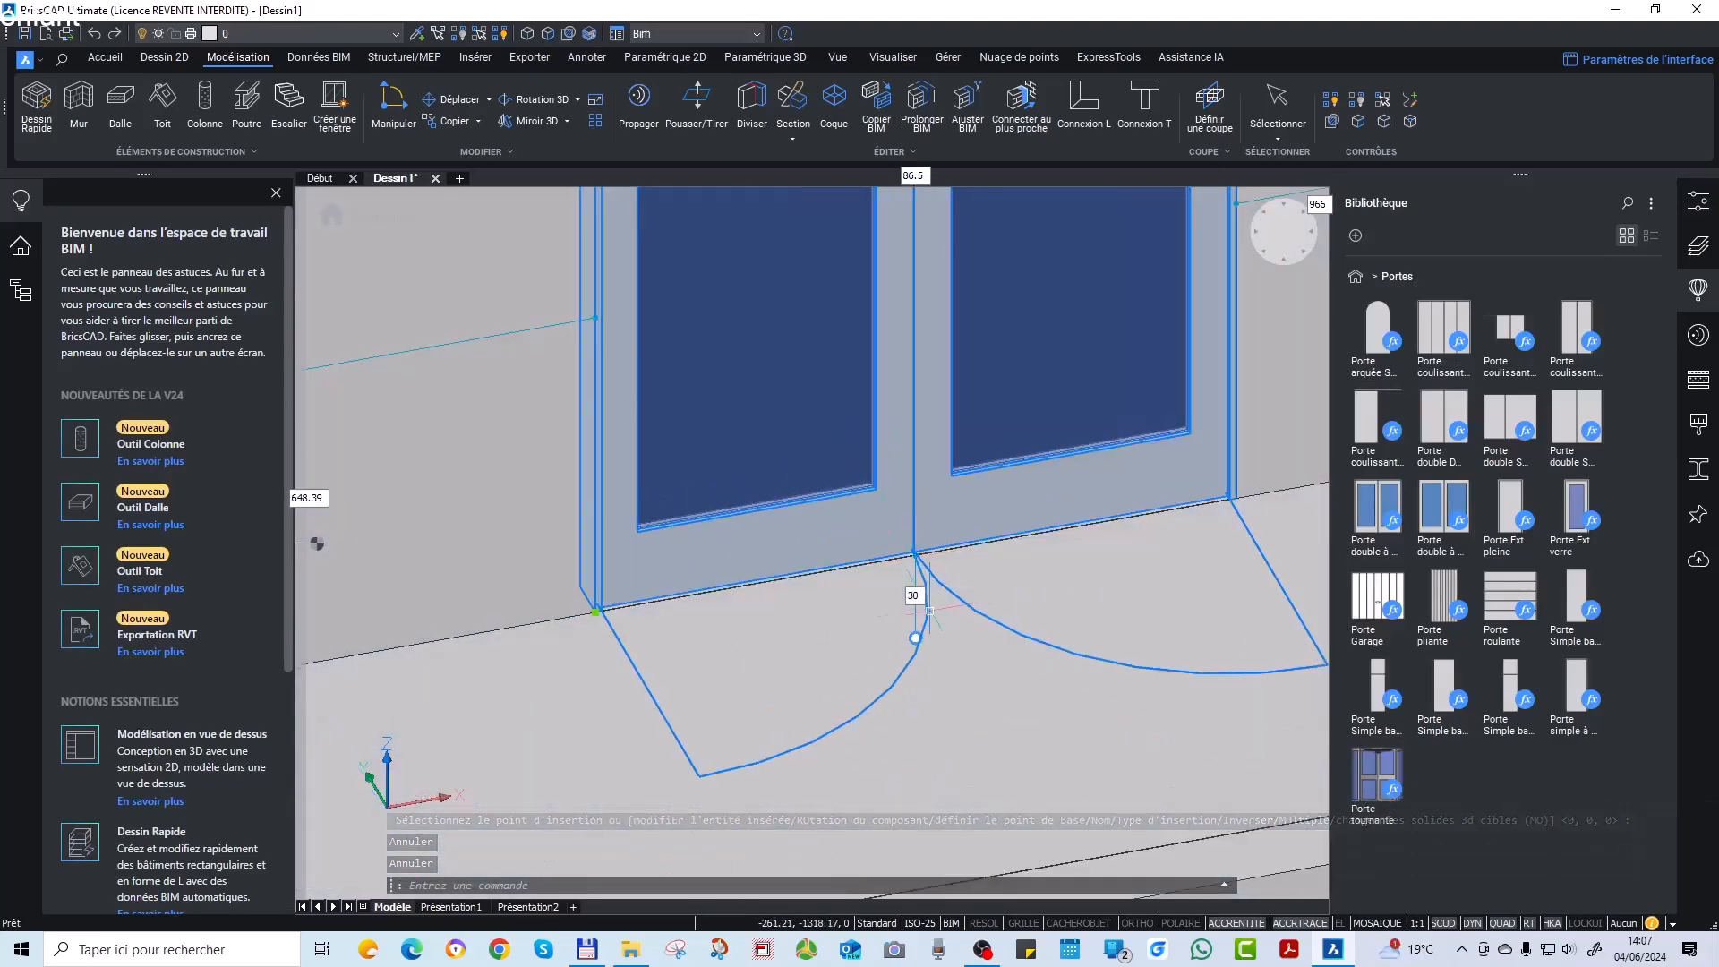
Select the plain exterior door and review its component parameters, including frame, panel and placement settings.
{"action": "scroll", "coordinate": [1057, 638], "scroll_direction": "down", "scroll_amount": 4}
{"action": "scroll", "coordinate": [1057, 639], "scroll_direction": "down", "scroll_amount": 6}
{"action": "scroll", "coordinate": [613, 536], "scroll_direction": "up", "scroll_amount": 7}
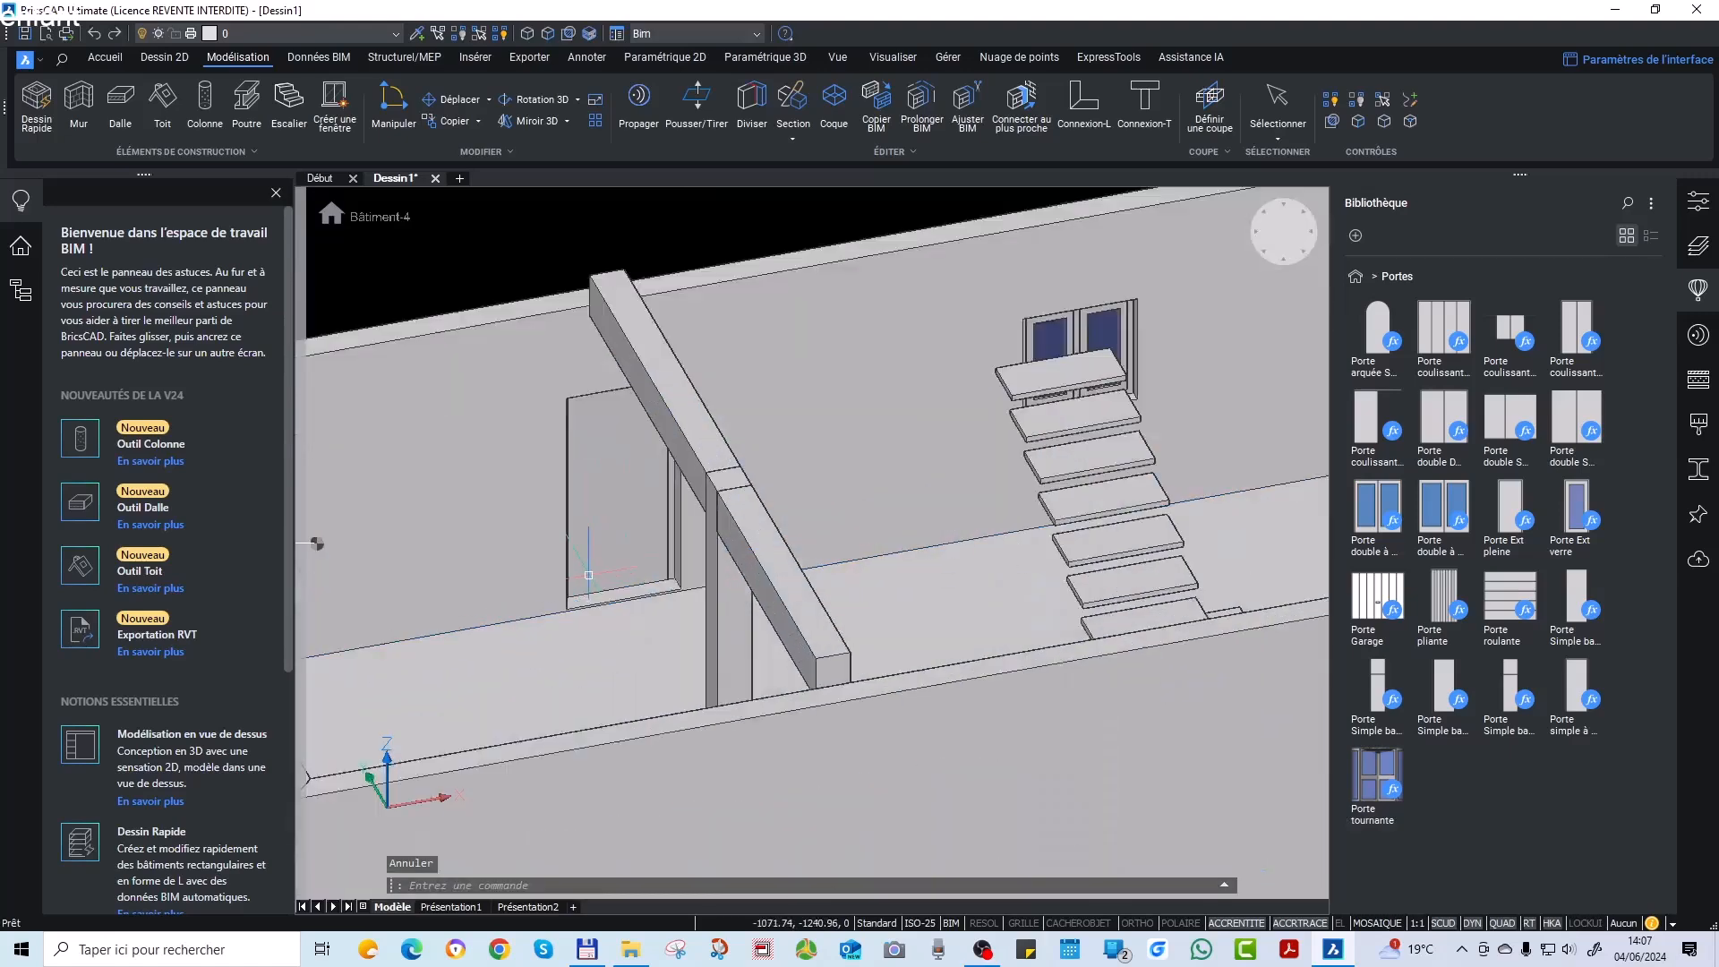
{"action": "scroll", "coordinate": [655, 627], "scroll_direction": "up", "scroll_amount": 2}
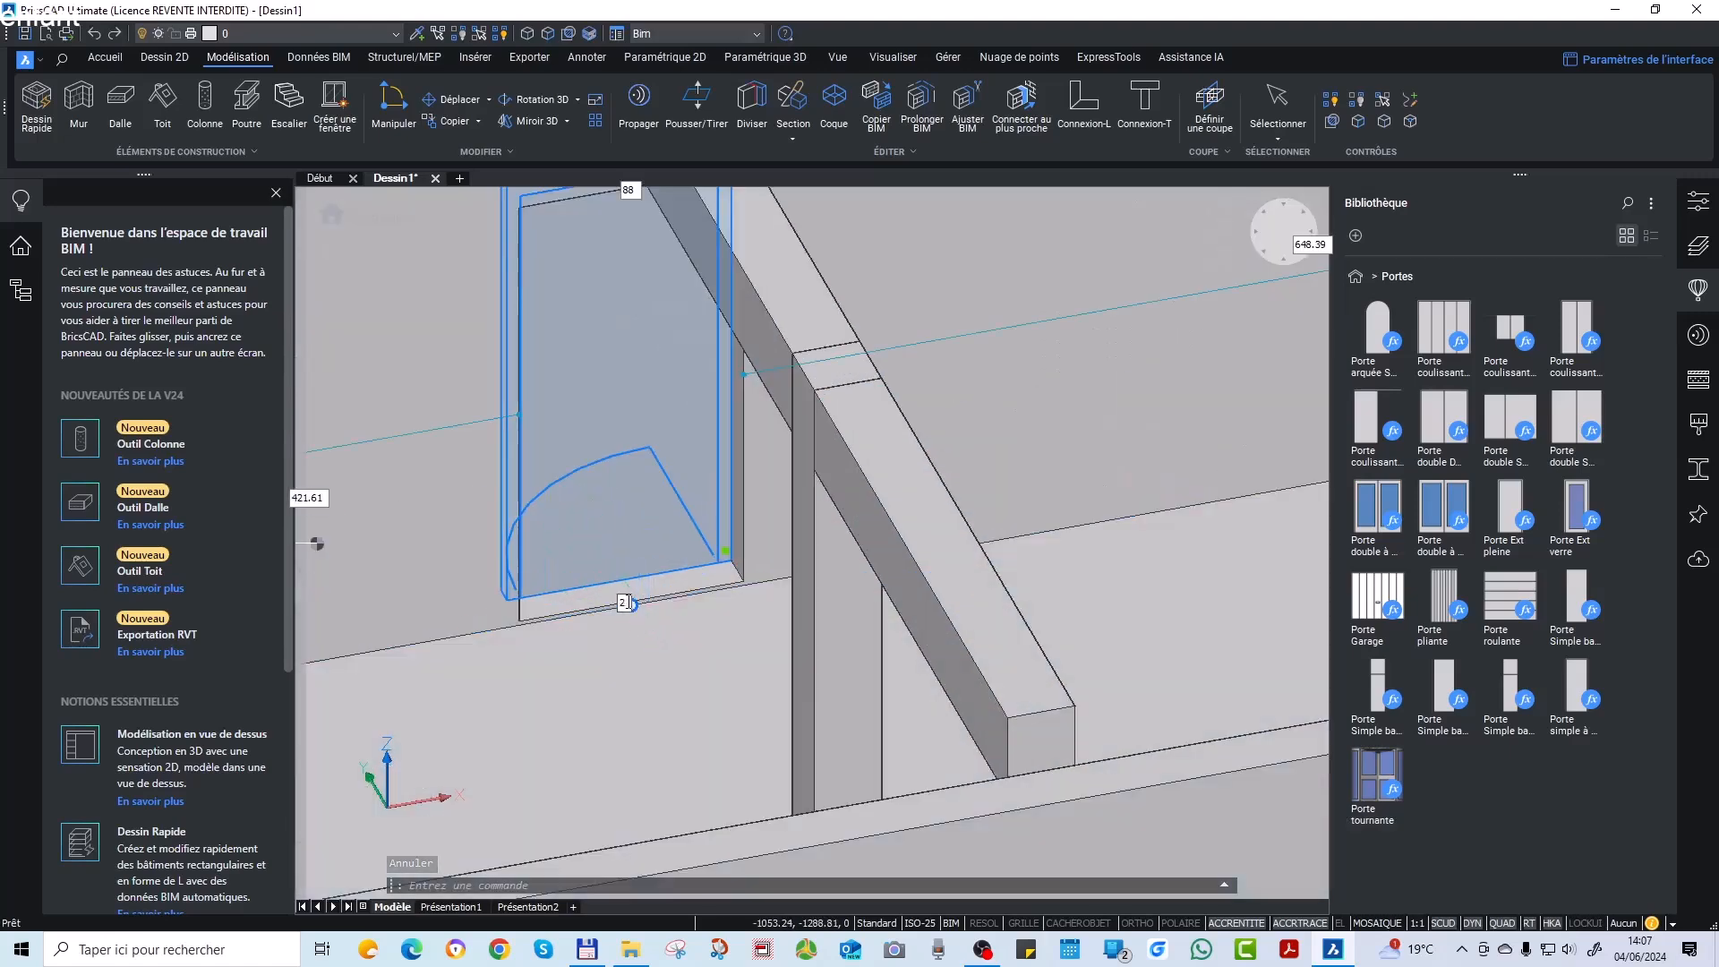
{"action": "scroll", "coordinate": [625, 603], "scroll_direction": "down", "scroll_amount": 4}
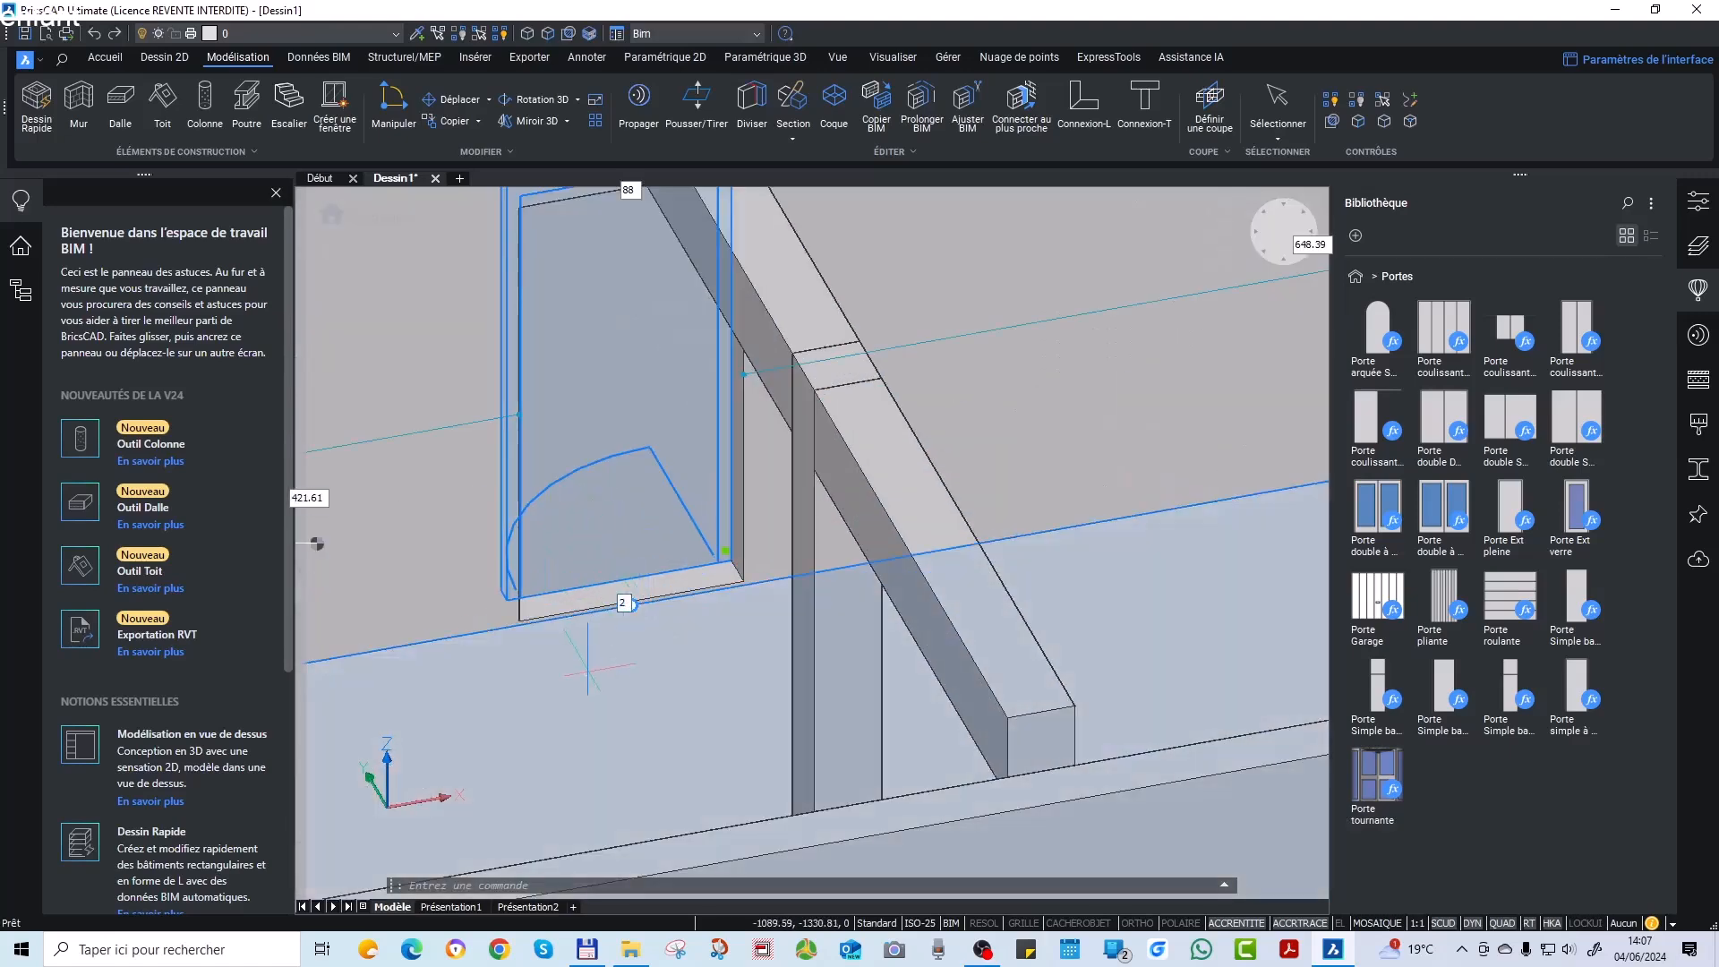
{"action": "left_click", "coordinate": [1699, 228]}
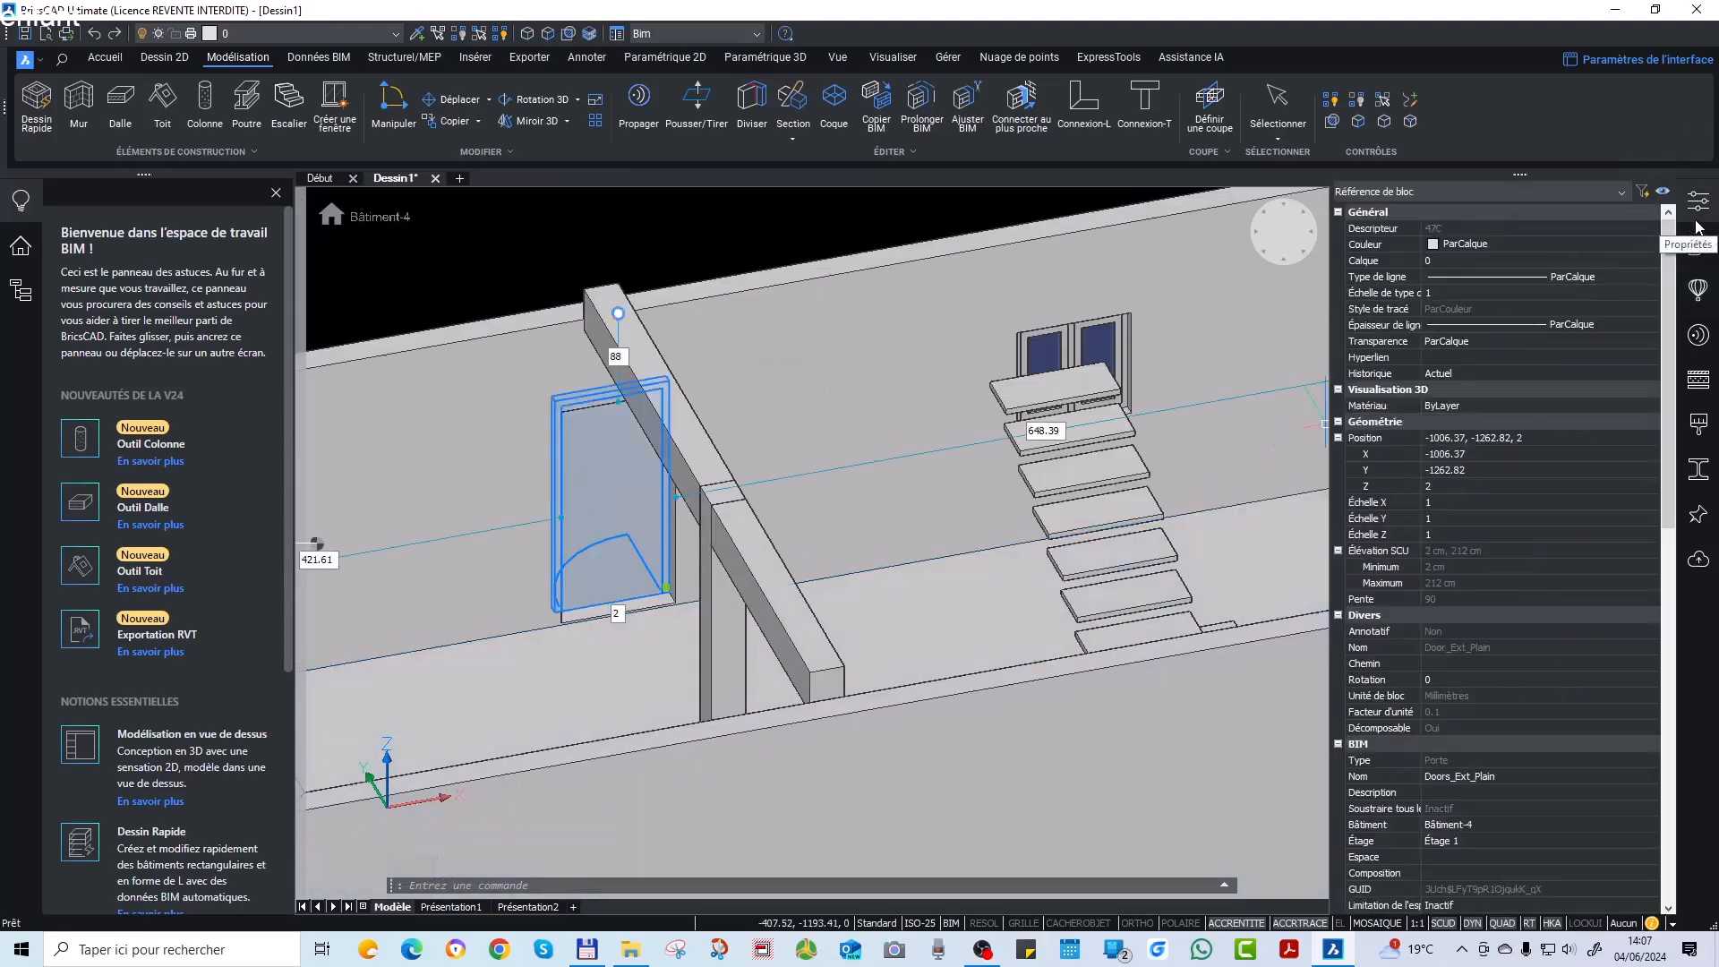
{"action": "scroll", "coordinate": [1517, 634], "scroll_direction": "down", "scroll_amount": 5}
{"action": "scroll", "coordinate": [1517, 634], "scroll_direction": "down", "scroll_amount": 6}
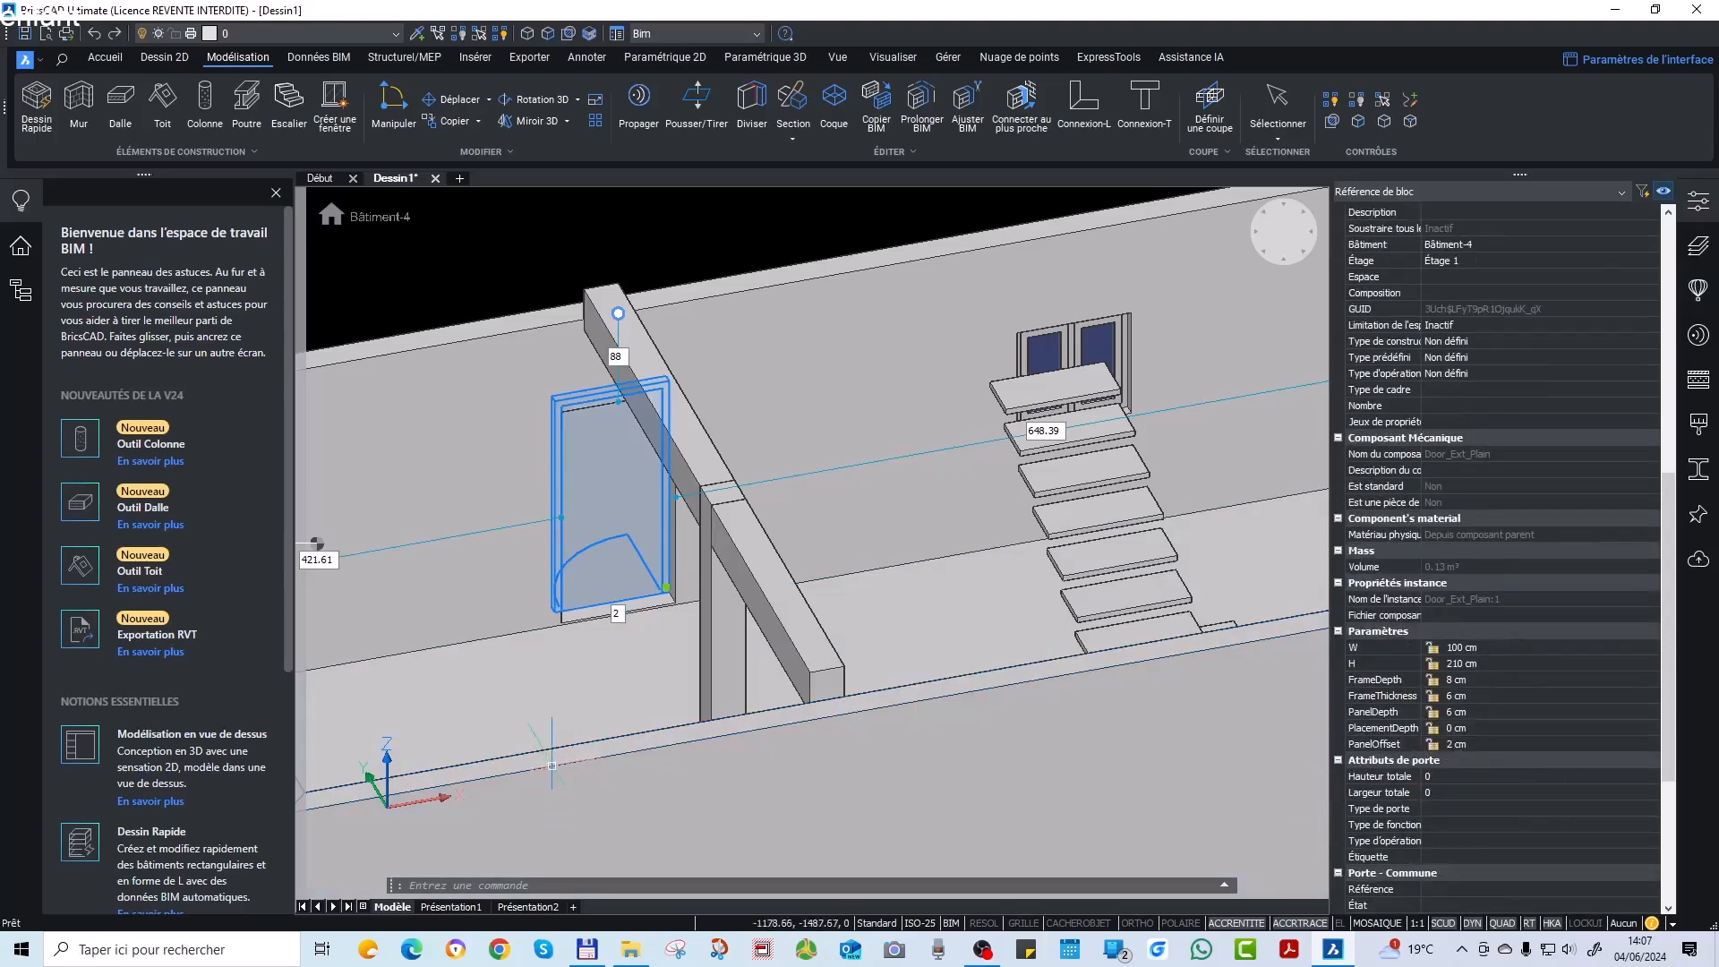
Try a PlacementDepth of 2 cm on the double French door, check its fit in the wall, and restore 0 cm.
{"action": "scroll", "coordinate": [715, 577], "scroll_direction": "down", "scroll_amount": 5}
{"action": "scroll", "coordinate": [1120, 507], "scroll_direction": "up", "scroll_amount": 3}
{"action": "left_click", "coordinate": [1008, 506]}
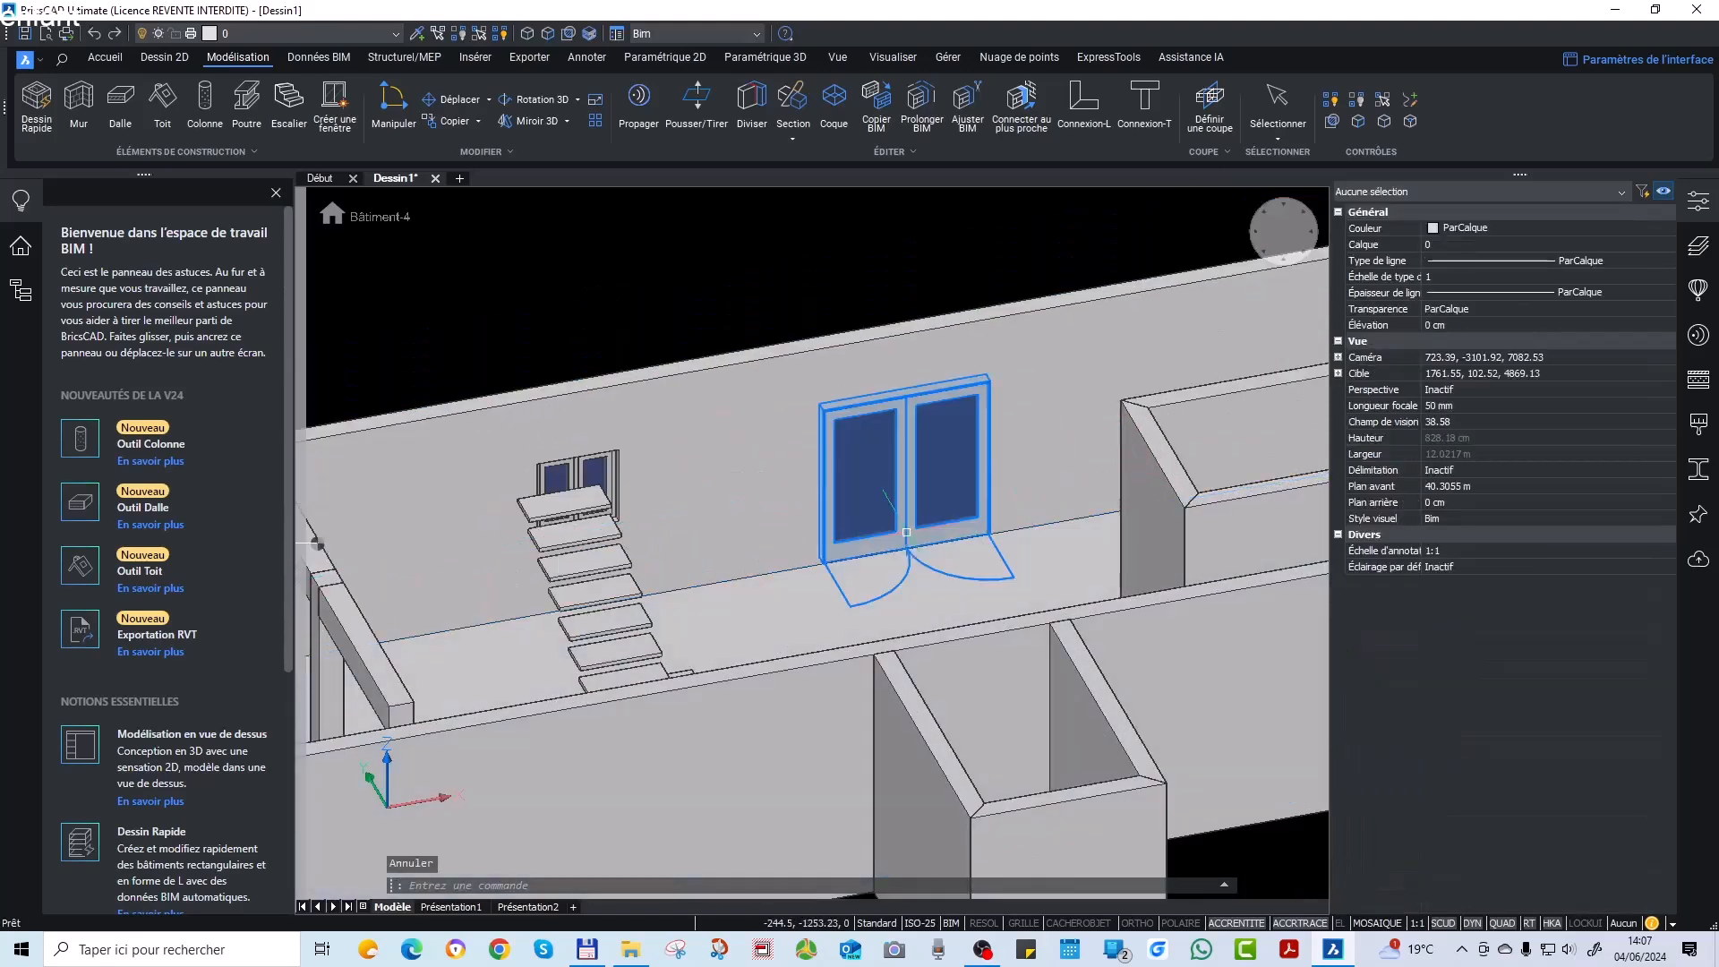
{"action": "scroll", "coordinate": [1516, 674], "scroll_direction": "down", "scroll_amount": 5}
{"action": "scroll", "coordinate": [1514, 671], "scroll_direction": "down", "scroll_amount": 9}
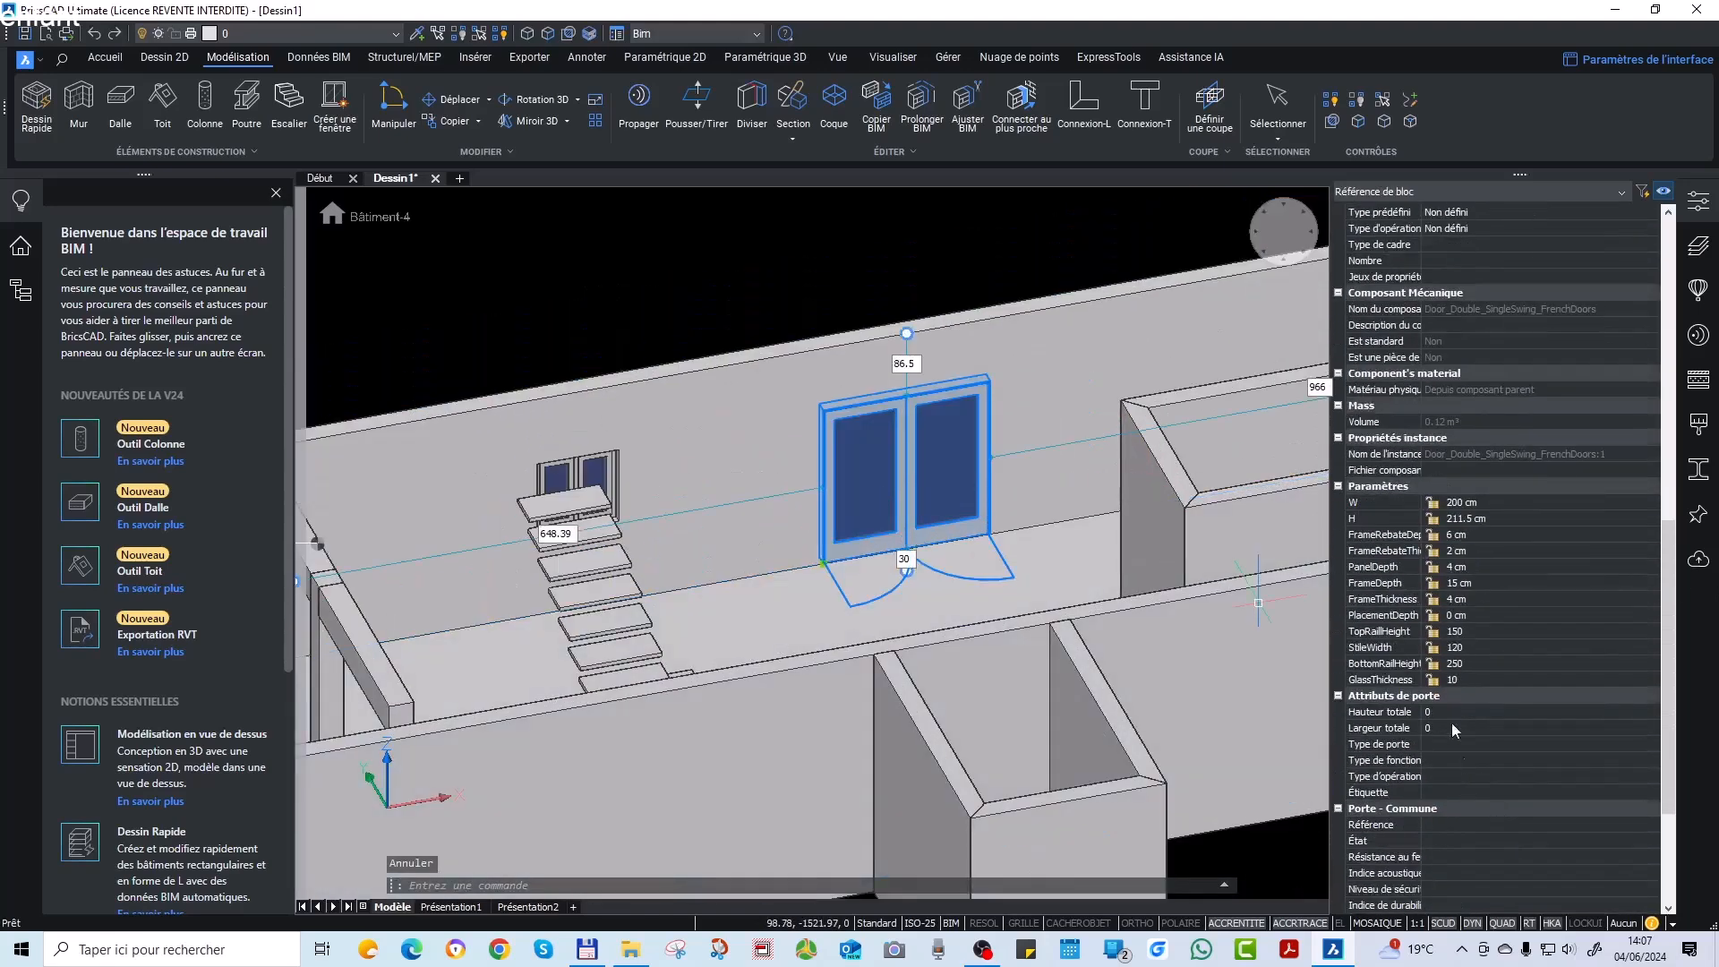
{"action": "scroll", "coordinate": [1411, 730], "scroll_direction": "down", "scroll_amount": 3}
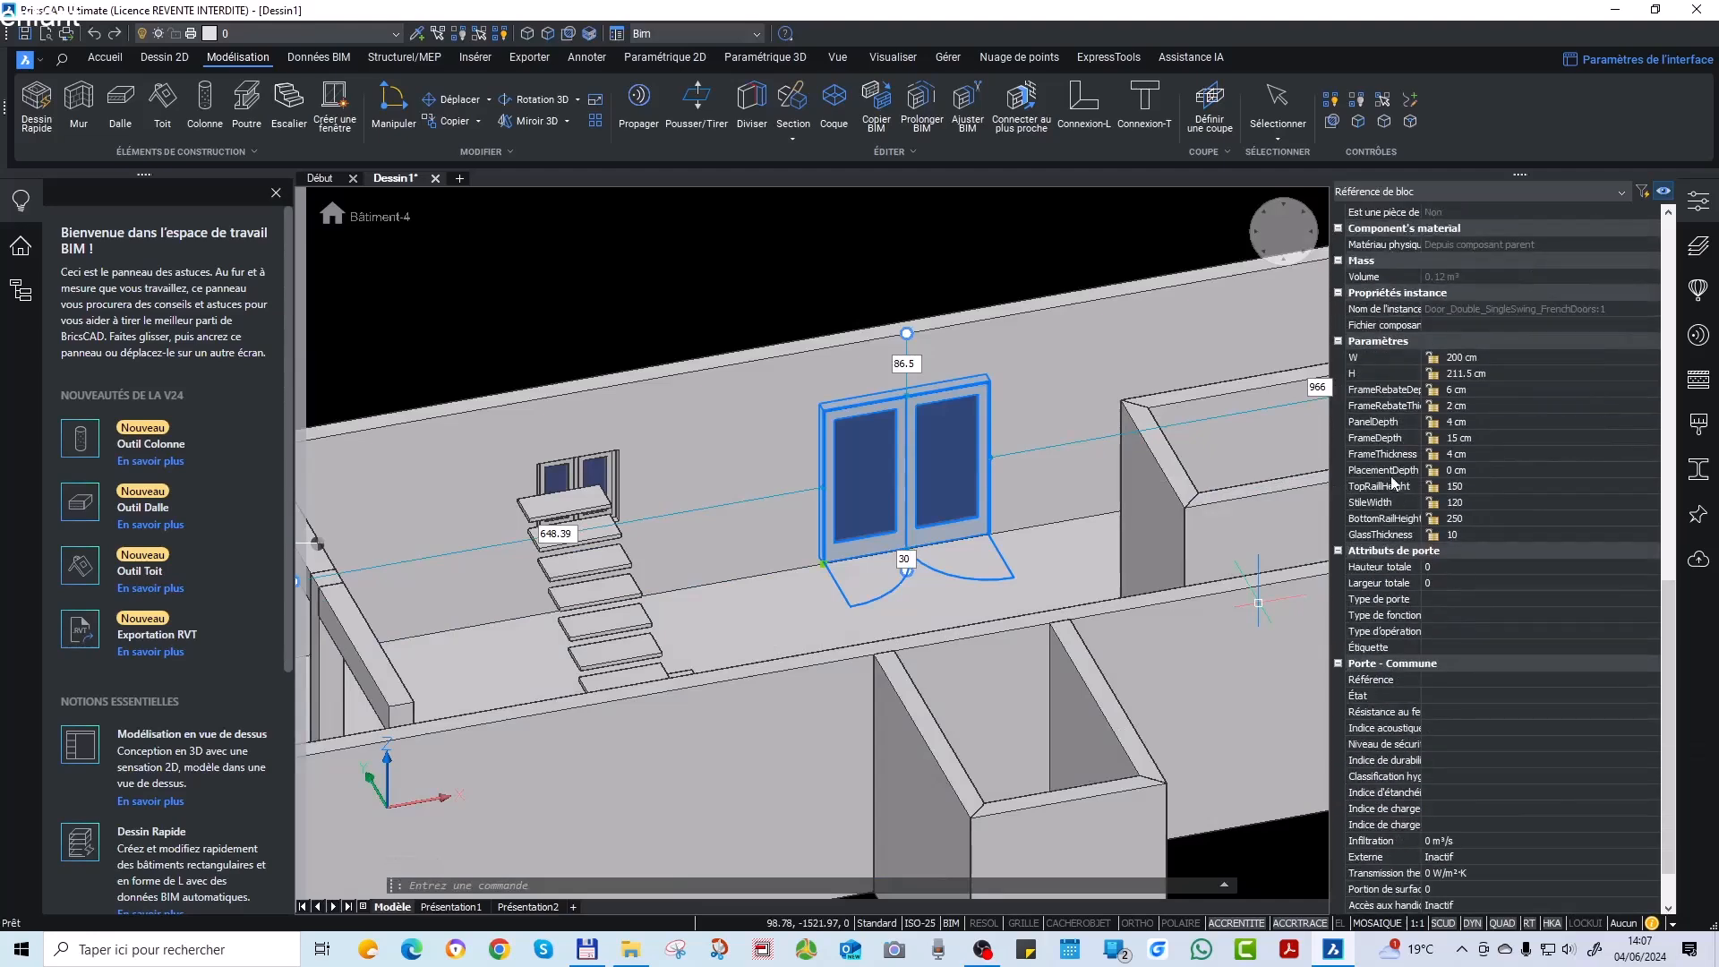
{"action": "type", "text": "2"}
{"action": "key", "text": "Return"}
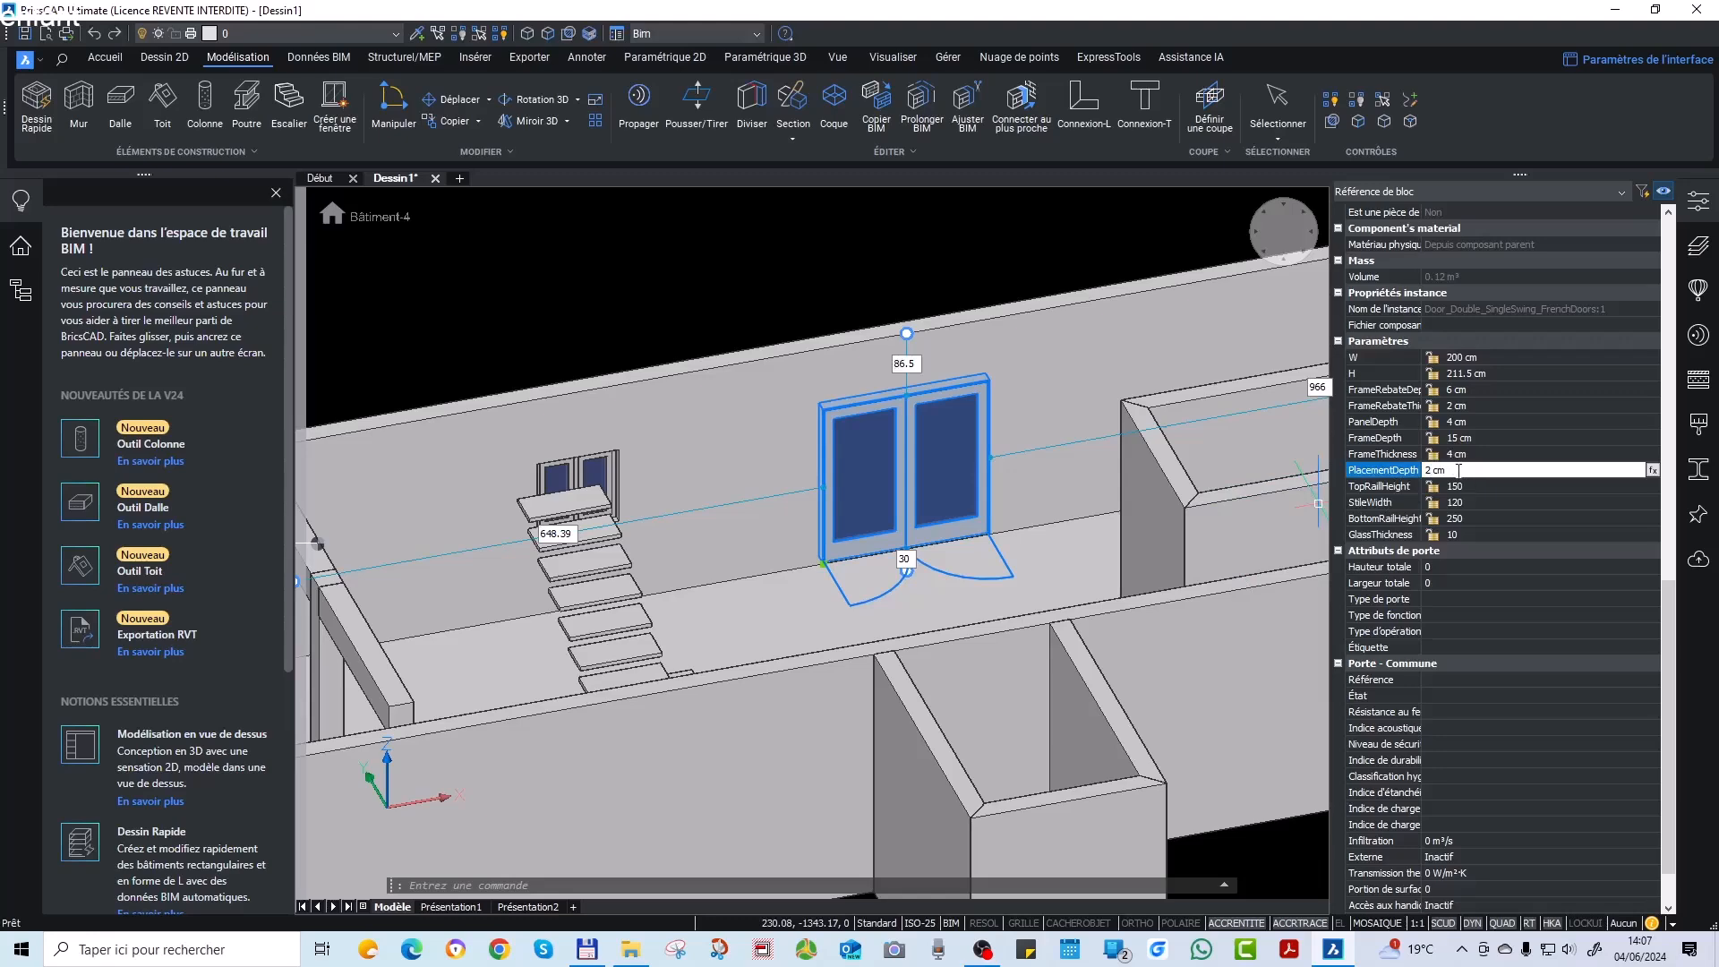
{"action": "scroll", "coordinate": [951, 550], "scroll_direction": "up", "scroll_amount": 5}
{"action": "scroll", "coordinate": [978, 569], "scroll_direction": "down", "scroll_amount": 2}
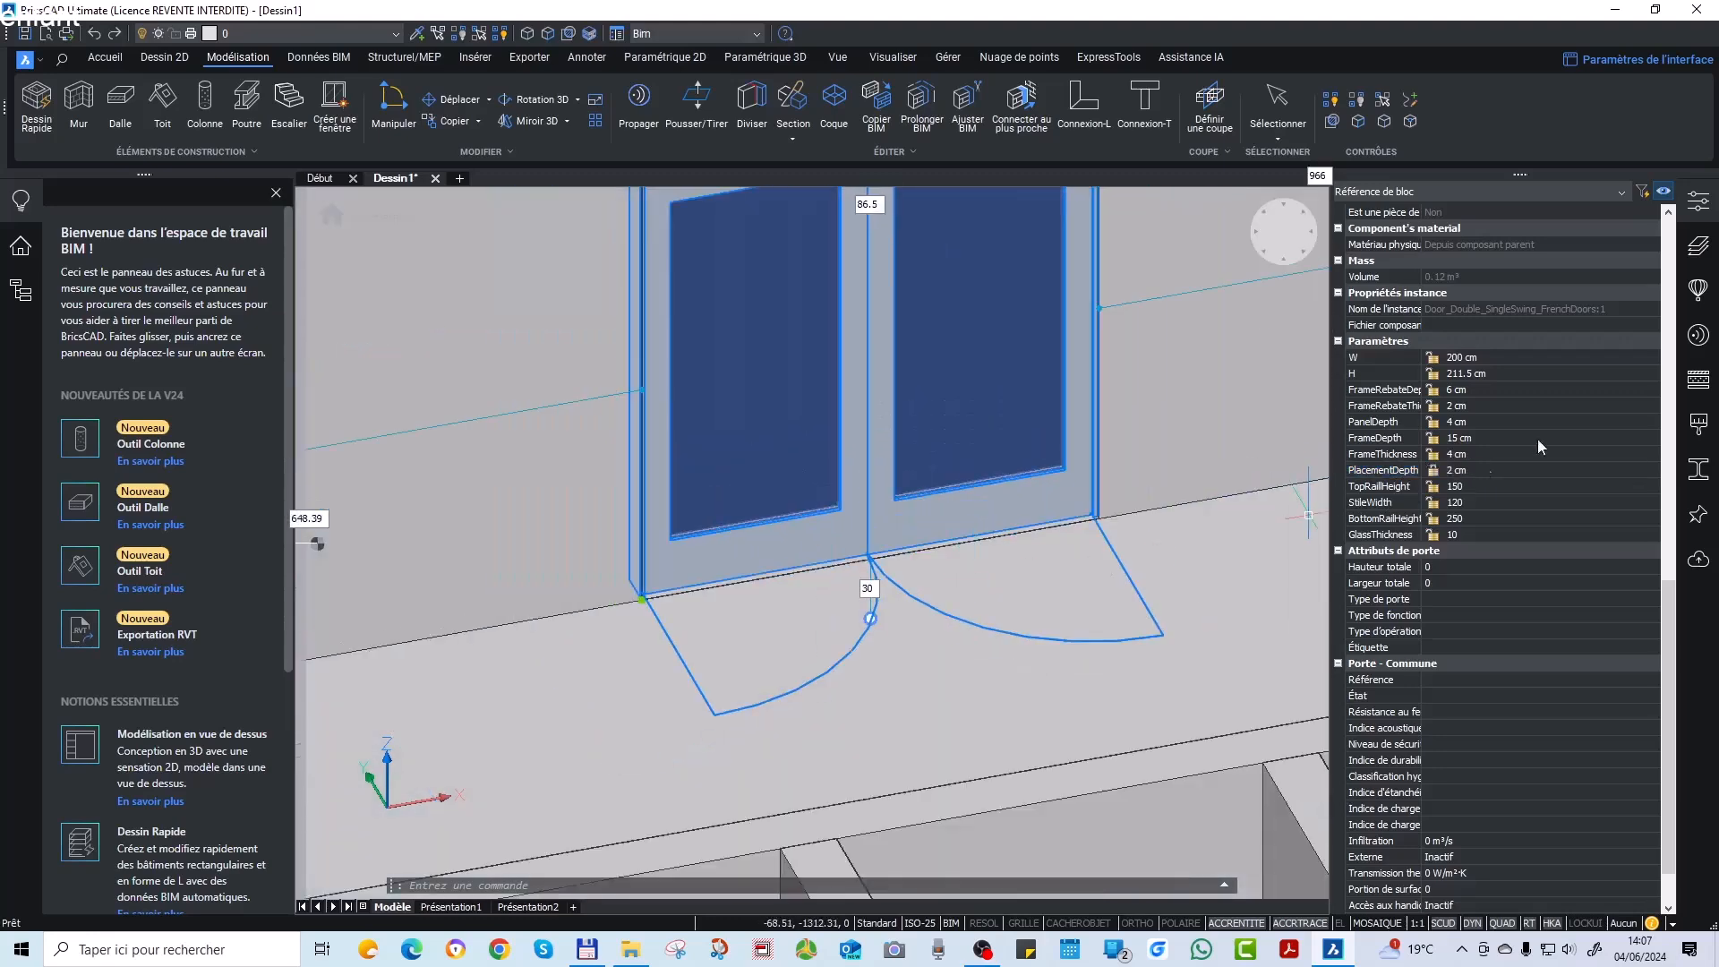
{"action": "key", "text": "Return"}
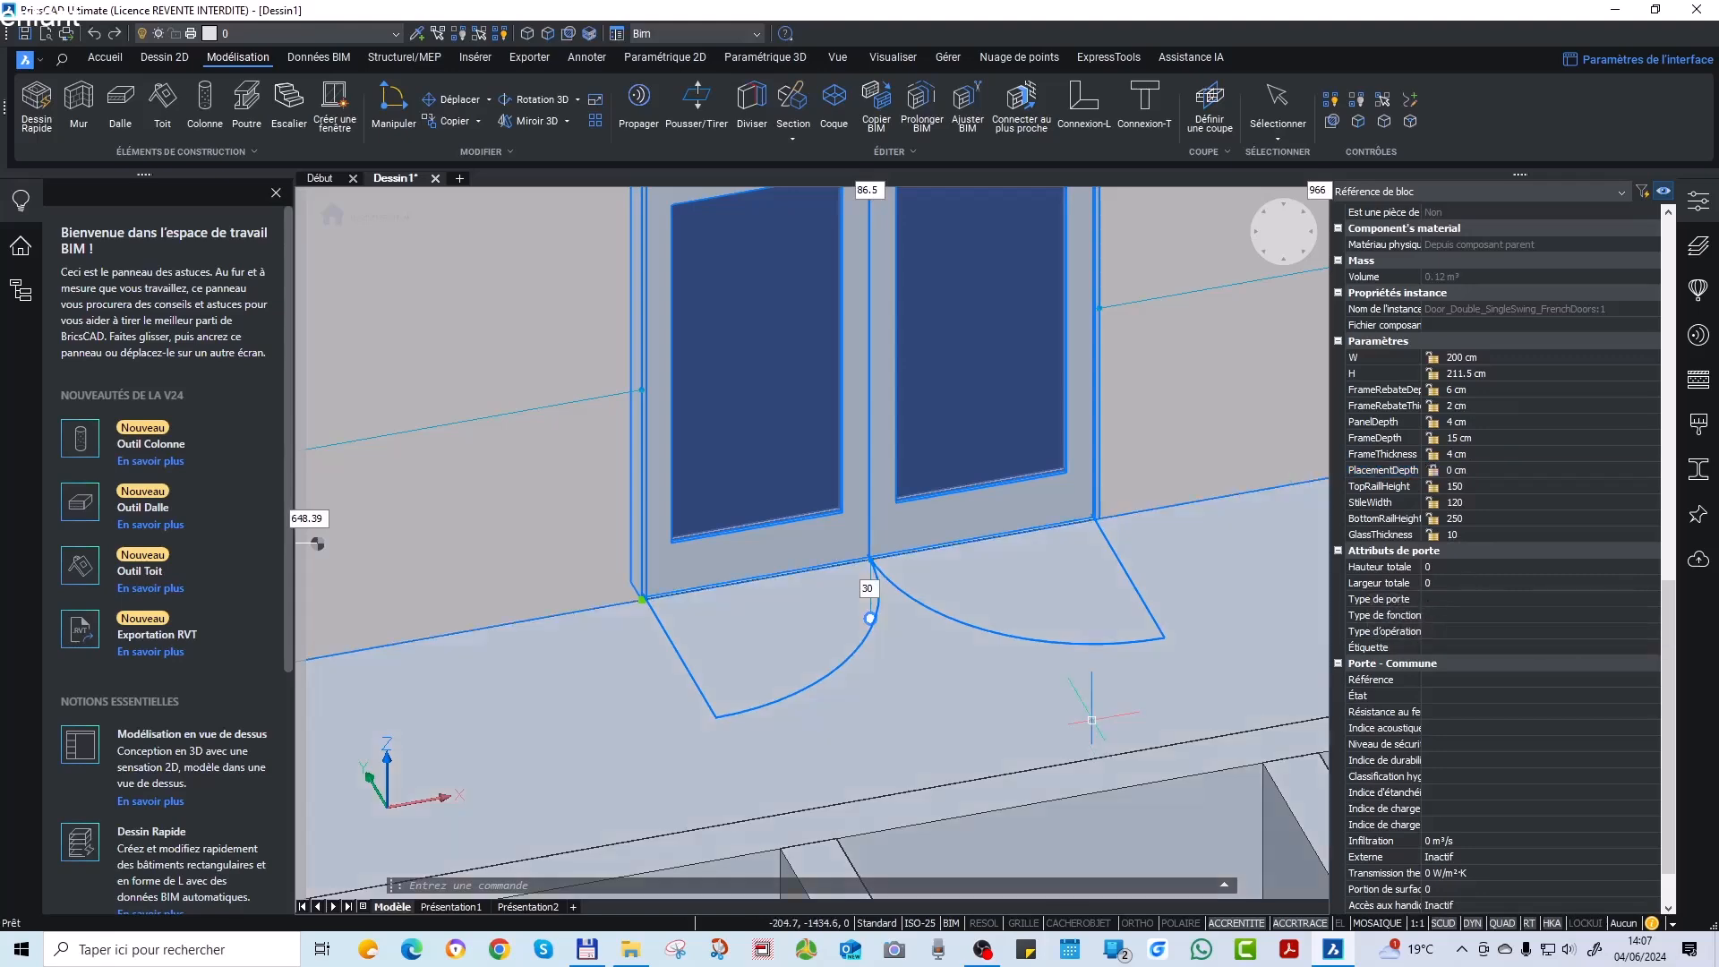
Try raising the double French door by setting its distance to the wall's top edge to 85 and 80 cm.
{"action": "key", "text": "Escape"}
{"action": "key", "text": "Escape"}
{"action": "scroll", "coordinate": [667, 598], "scroll_direction": "up", "scroll_amount": 3}
{"action": "scroll", "coordinate": [667, 598], "scroll_direction": "up", "scroll_amount": 2}
{"action": "middle_click_drag", "start_coordinate": [667, 598], "coordinate": [1029, 658], "text": "shift"}
{"action": "left_click", "coordinate": [984, 482]}
{"action": "scroll", "coordinate": [839, 716], "scroll_direction": "down", "scroll_amount": 5}
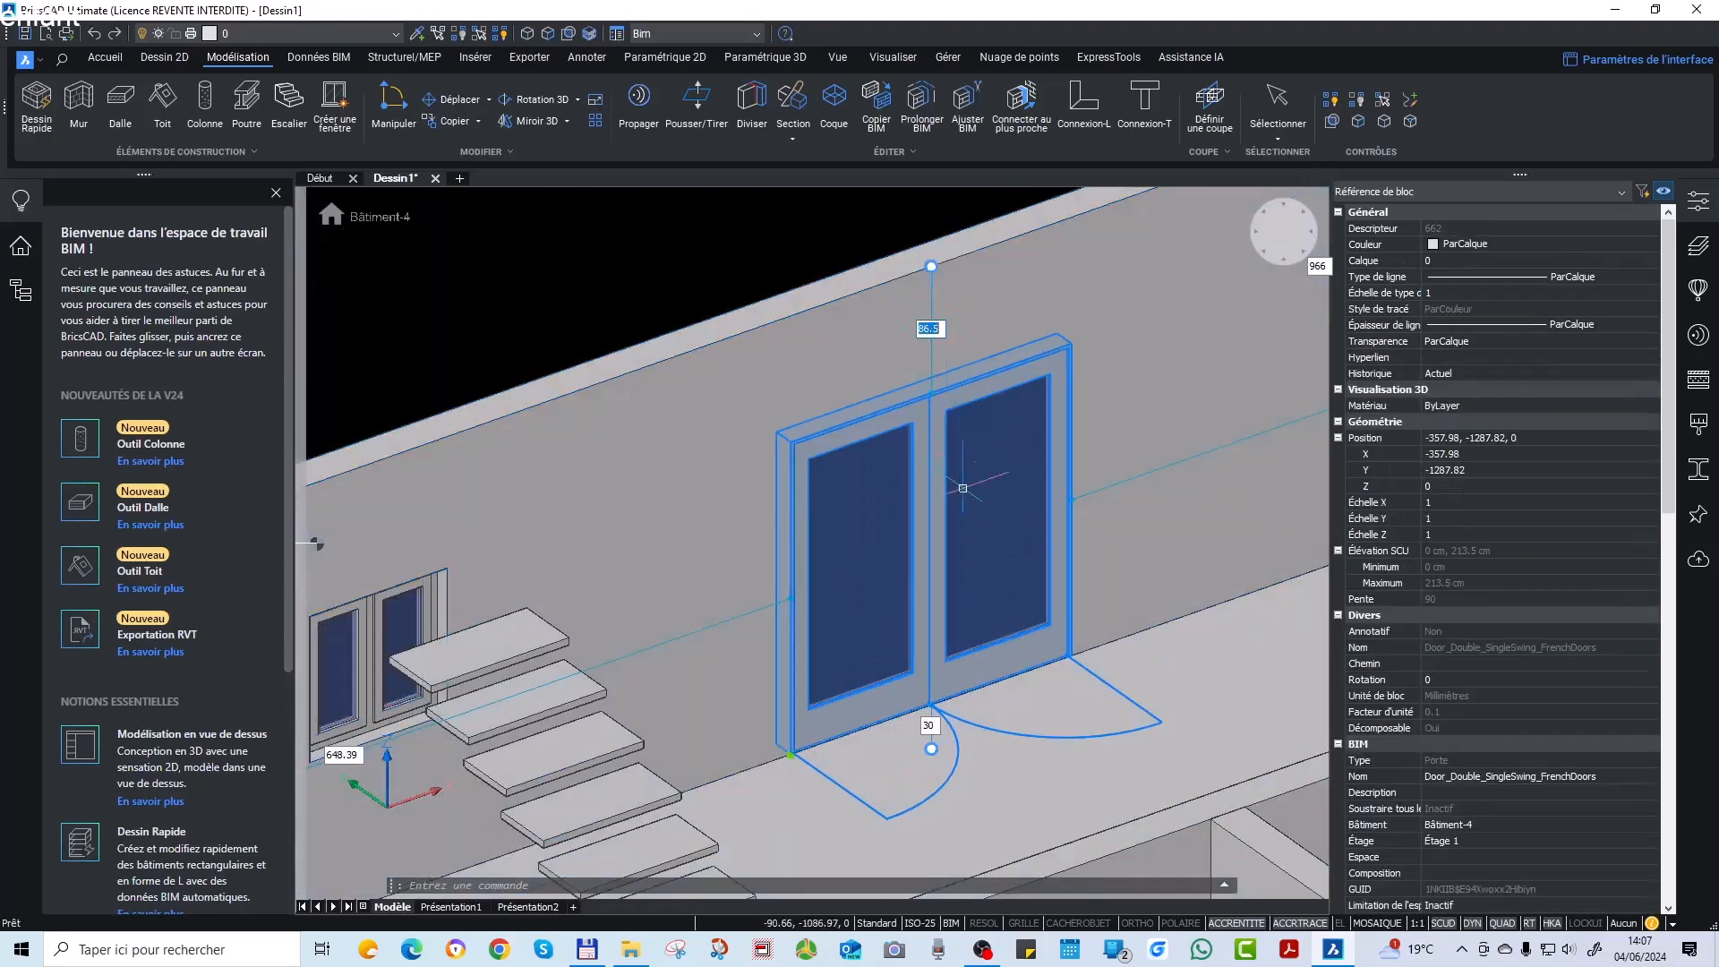
{"action": "key", "text": "Tab"}
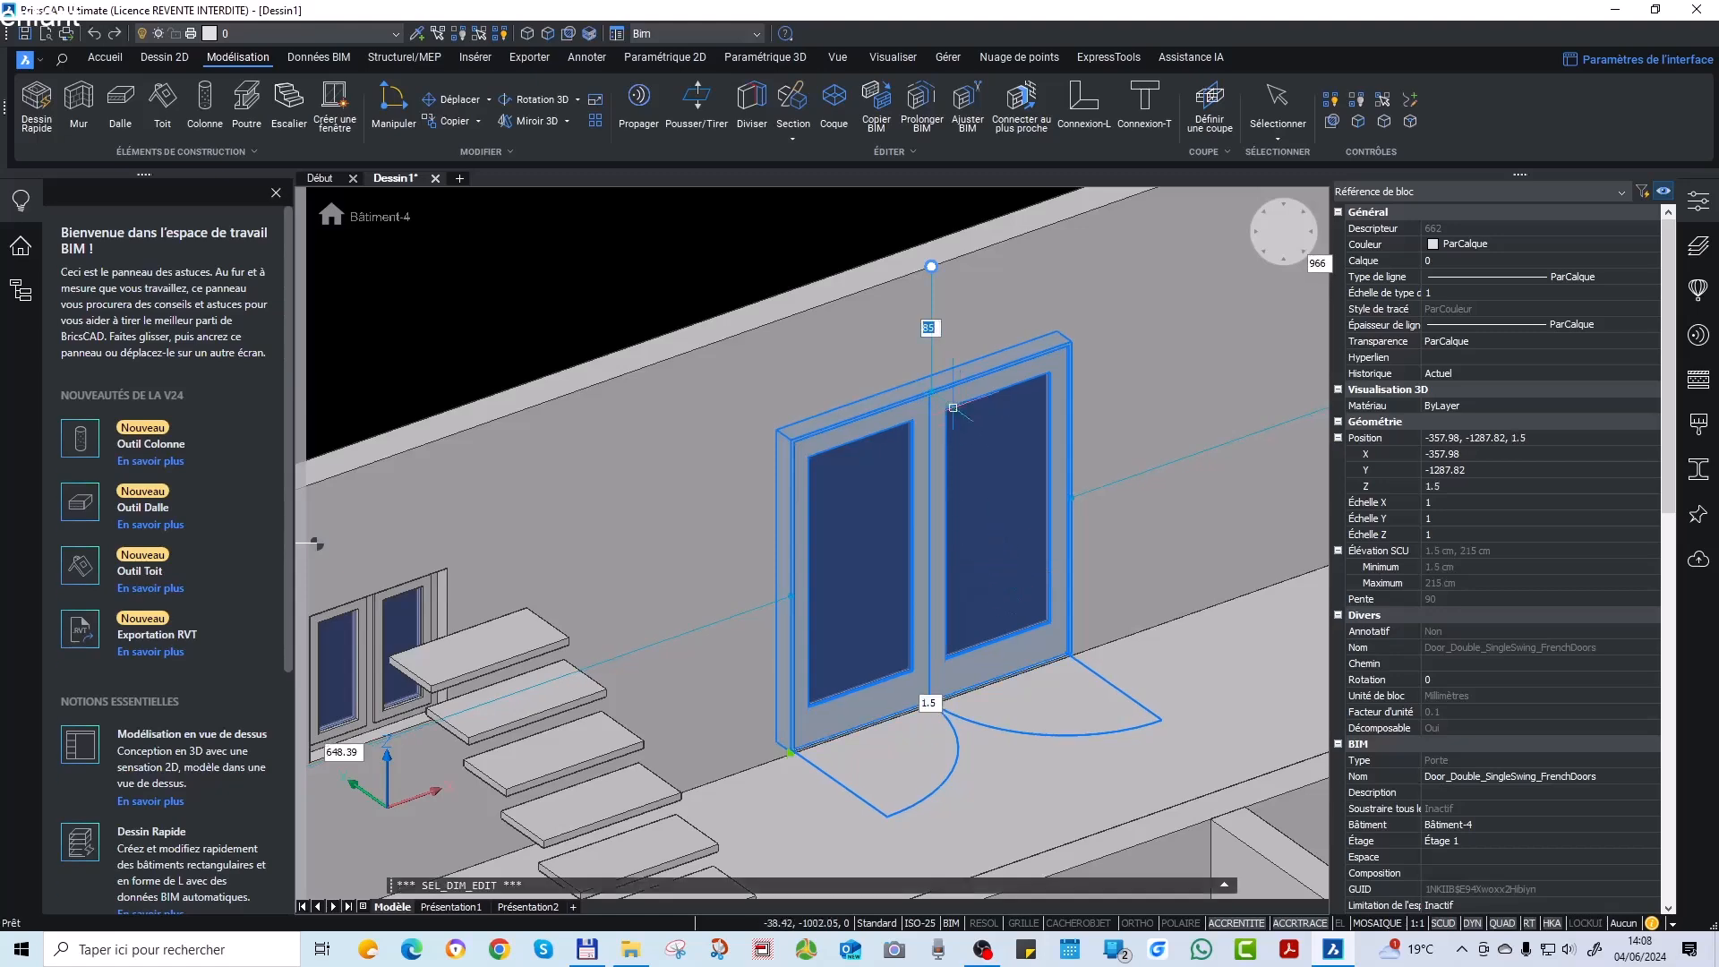
{"action": "type", "text": "30"}
{"action": "key", "text": "Return"}
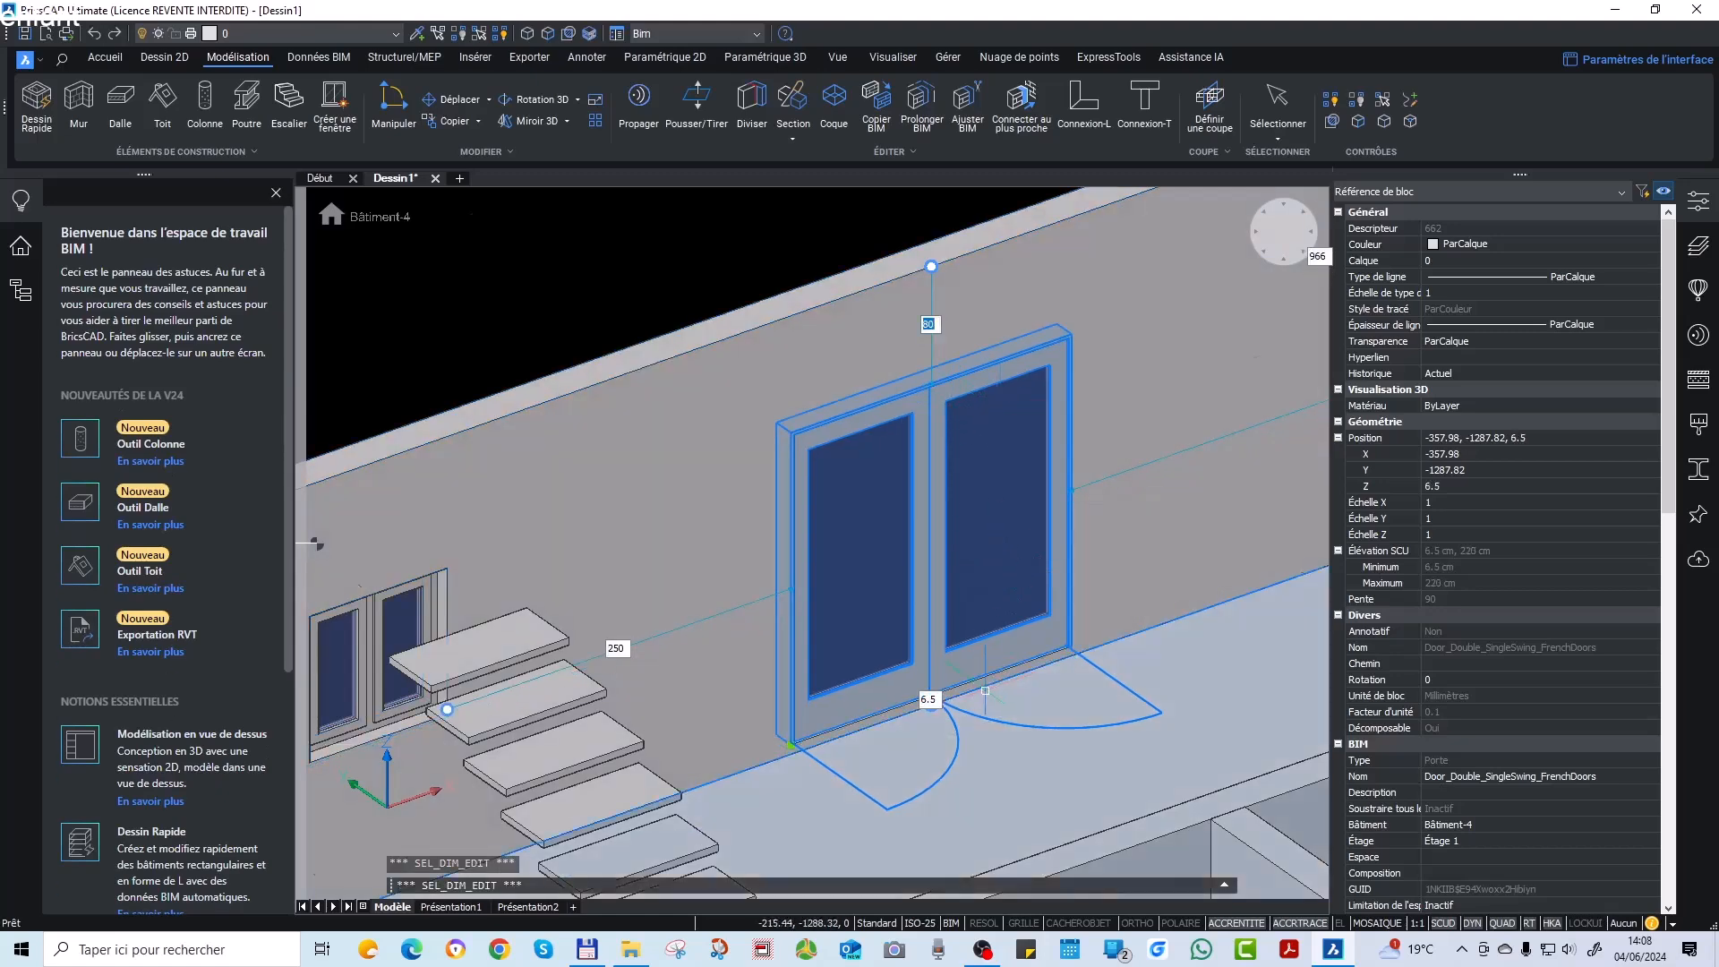
Set the double French door's distance above the floor slab to 2 cm.
{"action": "scroll", "coordinate": [987, 686], "scroll_direction": "up", "scroll_amount": 3}
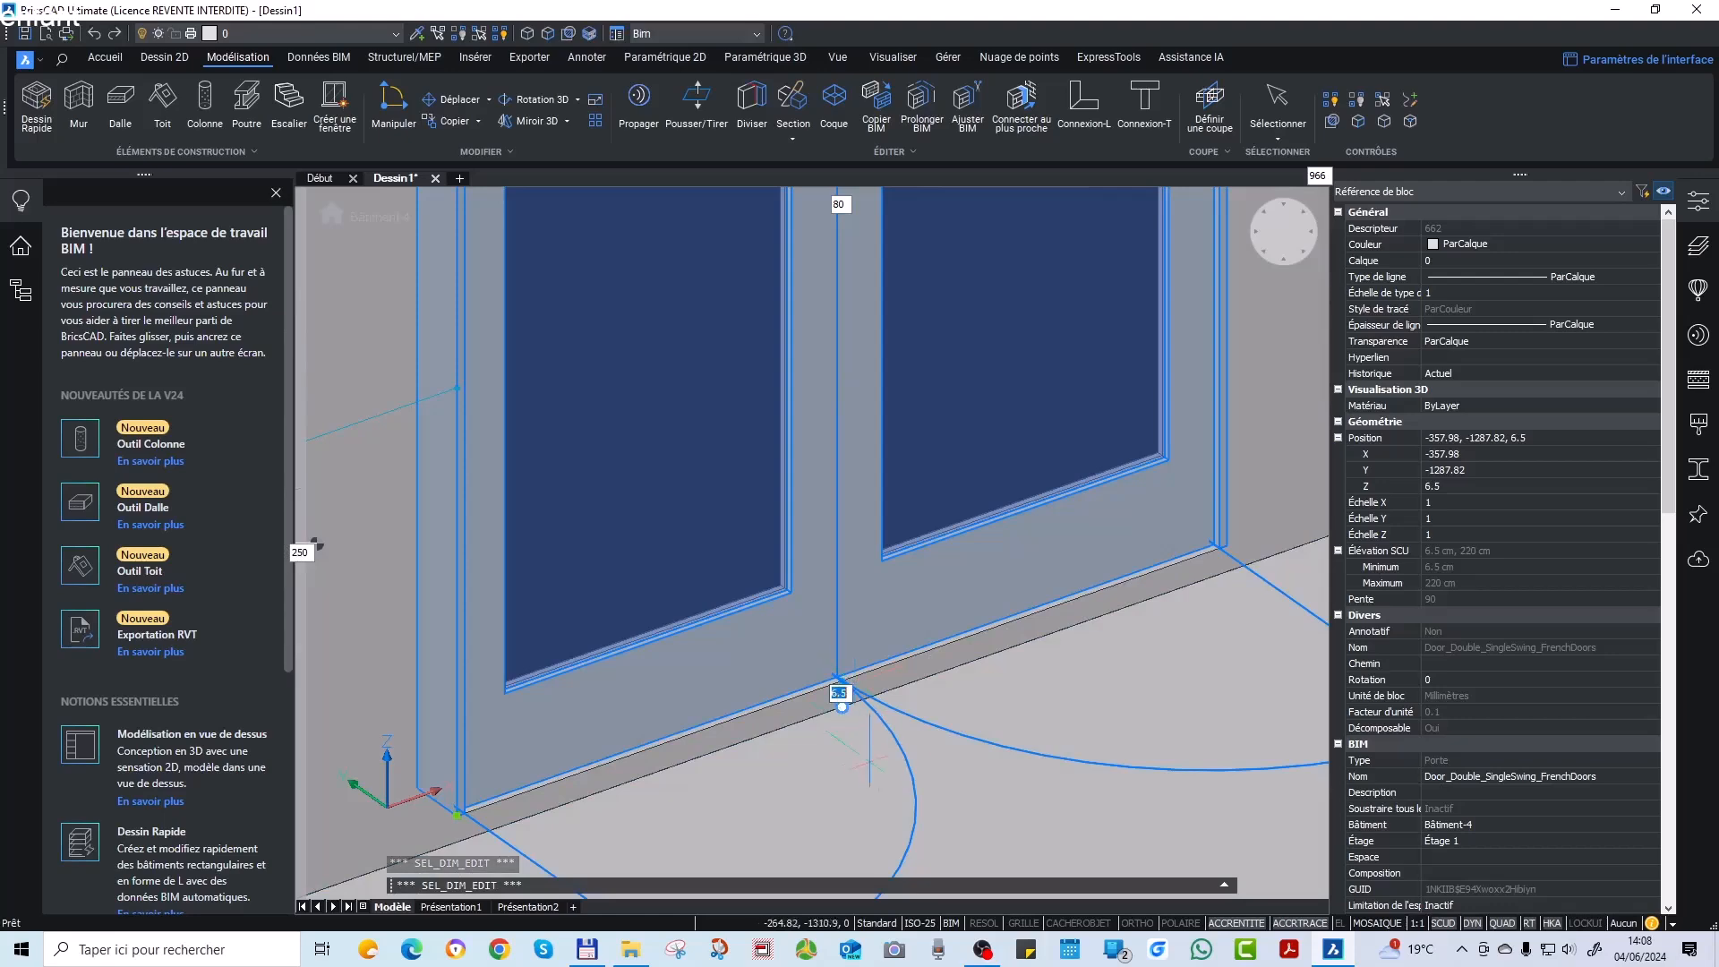
{"action": "type", "text": "0"}
{"action": "key", "text": "Return"}
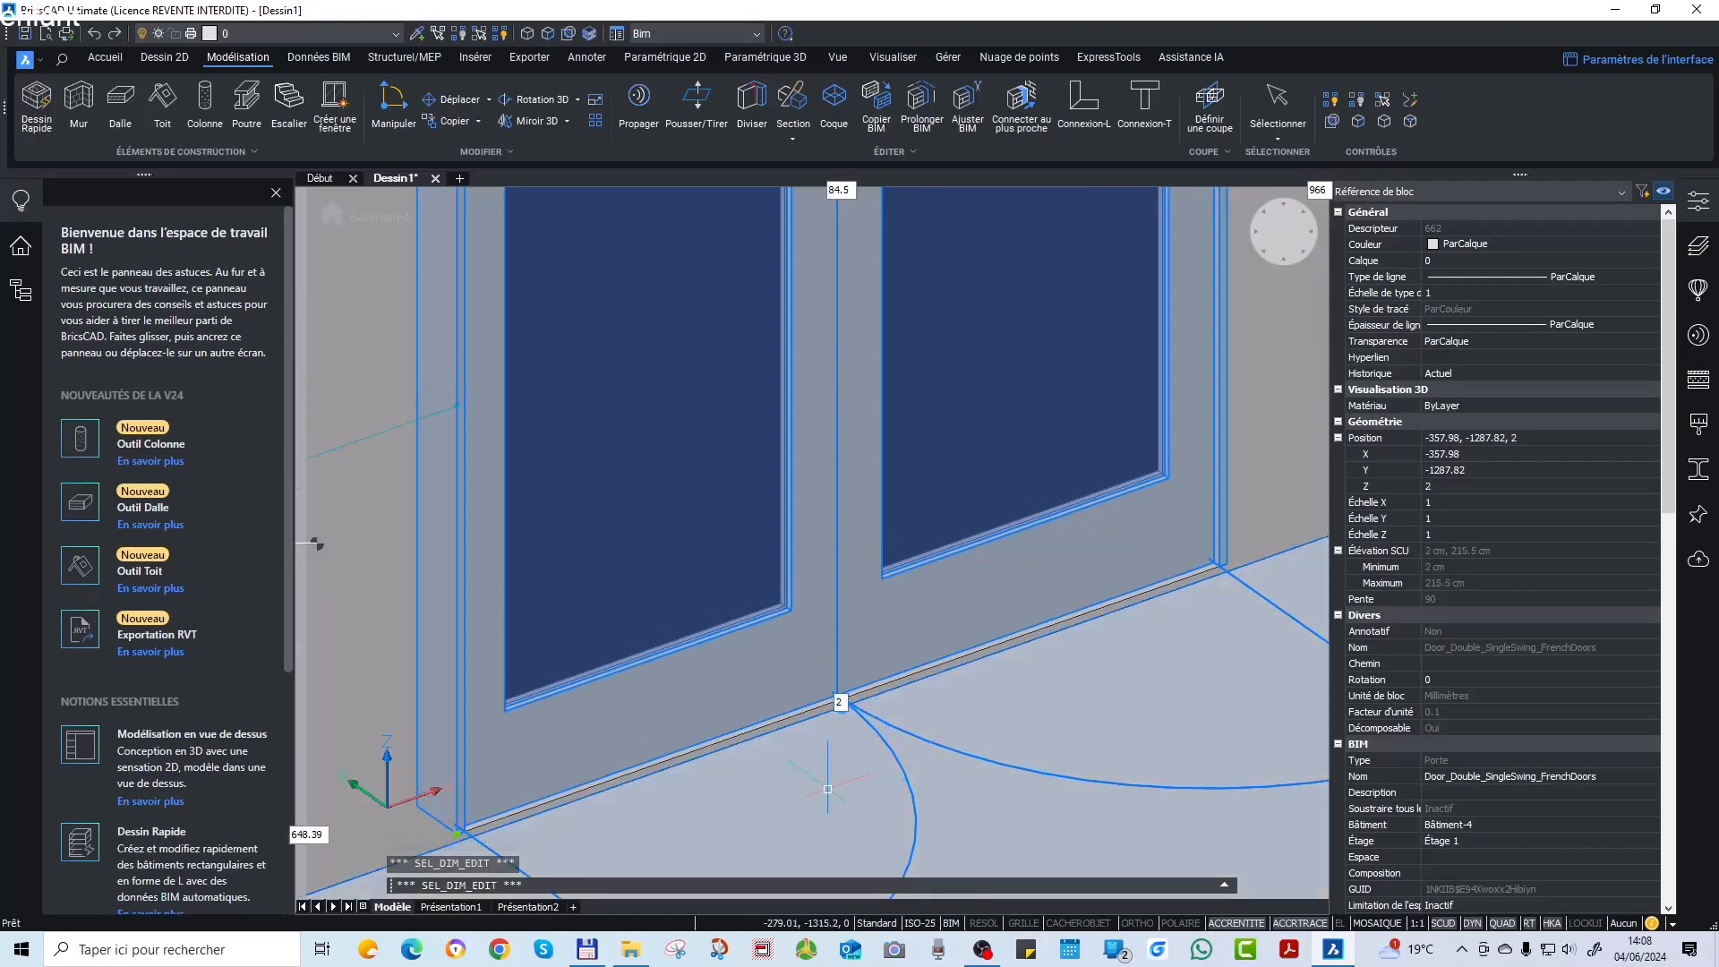
{"action": "key", "text": "Escape"}
{"action": "scroll", "coordinate": [1031, 670], "scroll_direction": "down", "scroll_amount": 5}
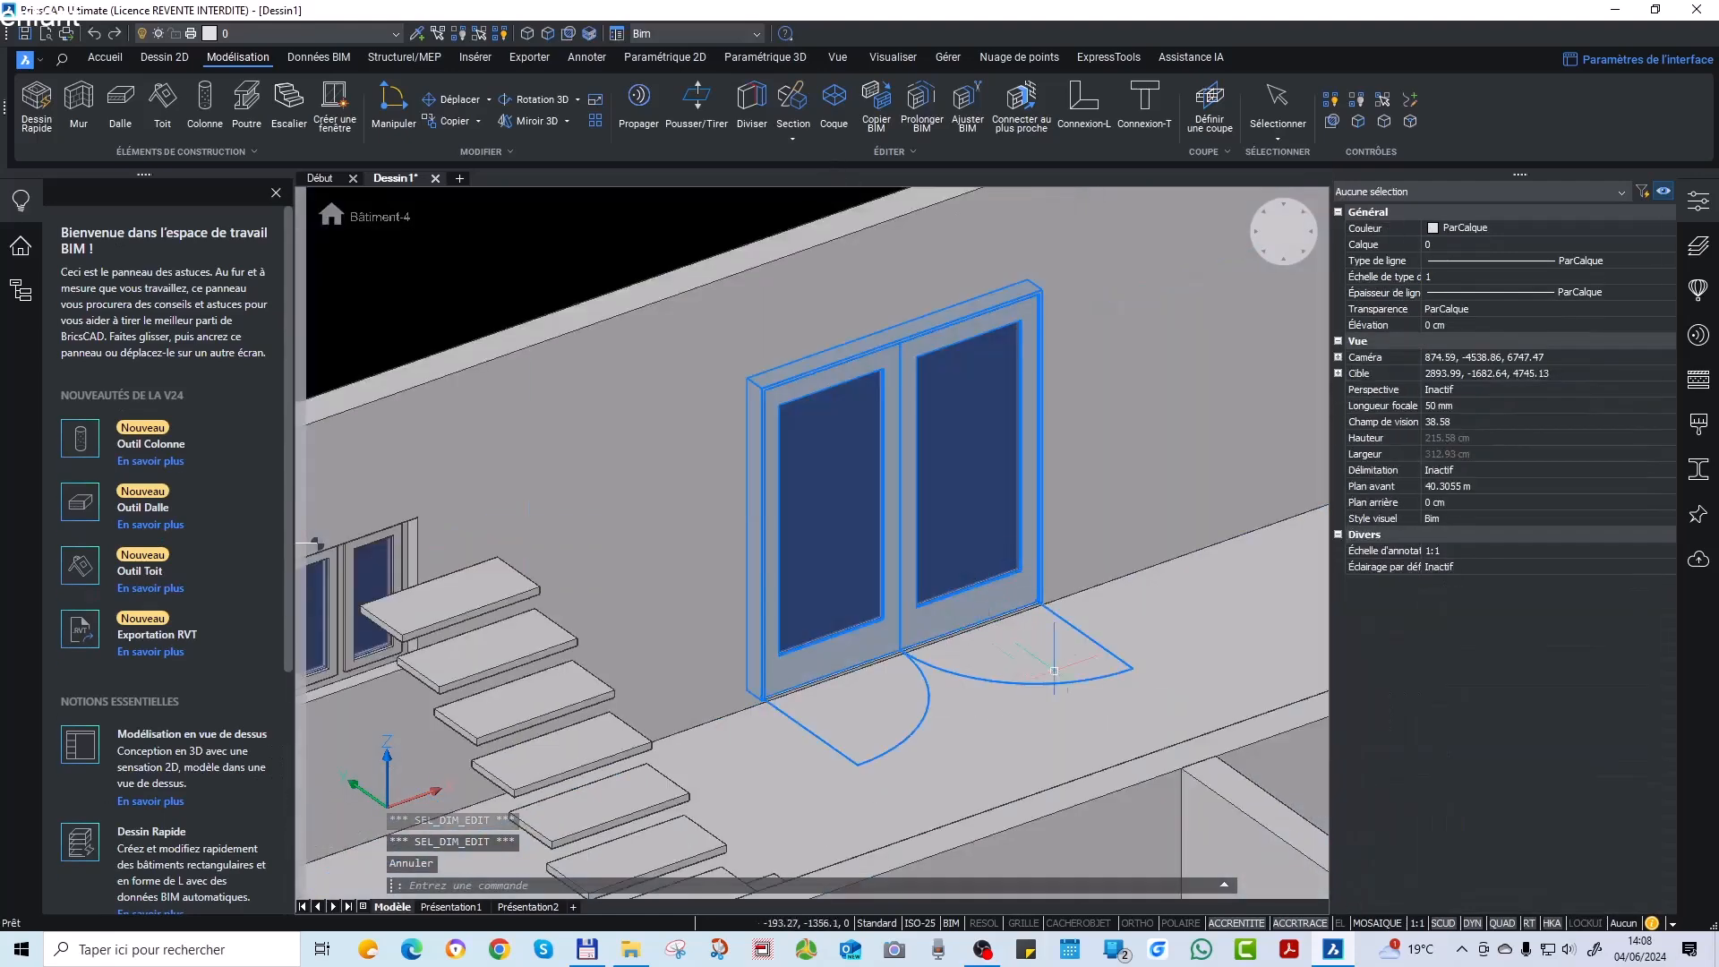
{"action": "scroll", "coordinate": [1031, 670], "scroll_direction": "down", "scroll_amount": 6}
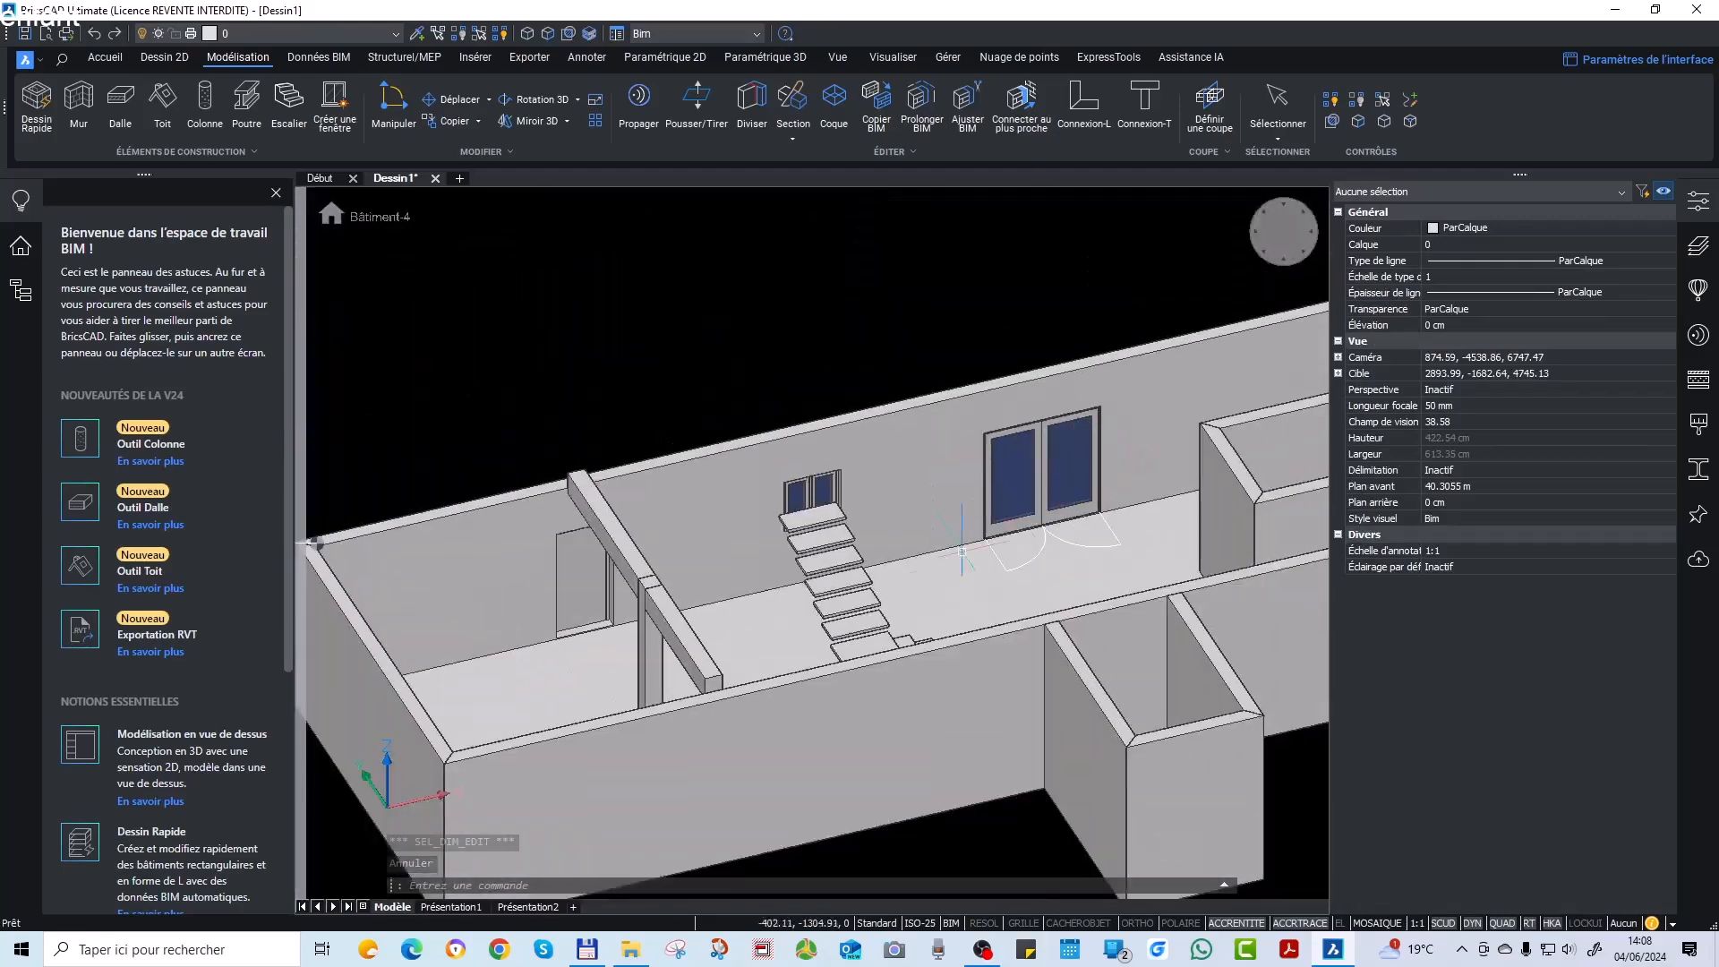
{"action": "middle_click_drag", "start_coordinate": [961, 551], "coordinate": [1162, 548], "text": "shift"}
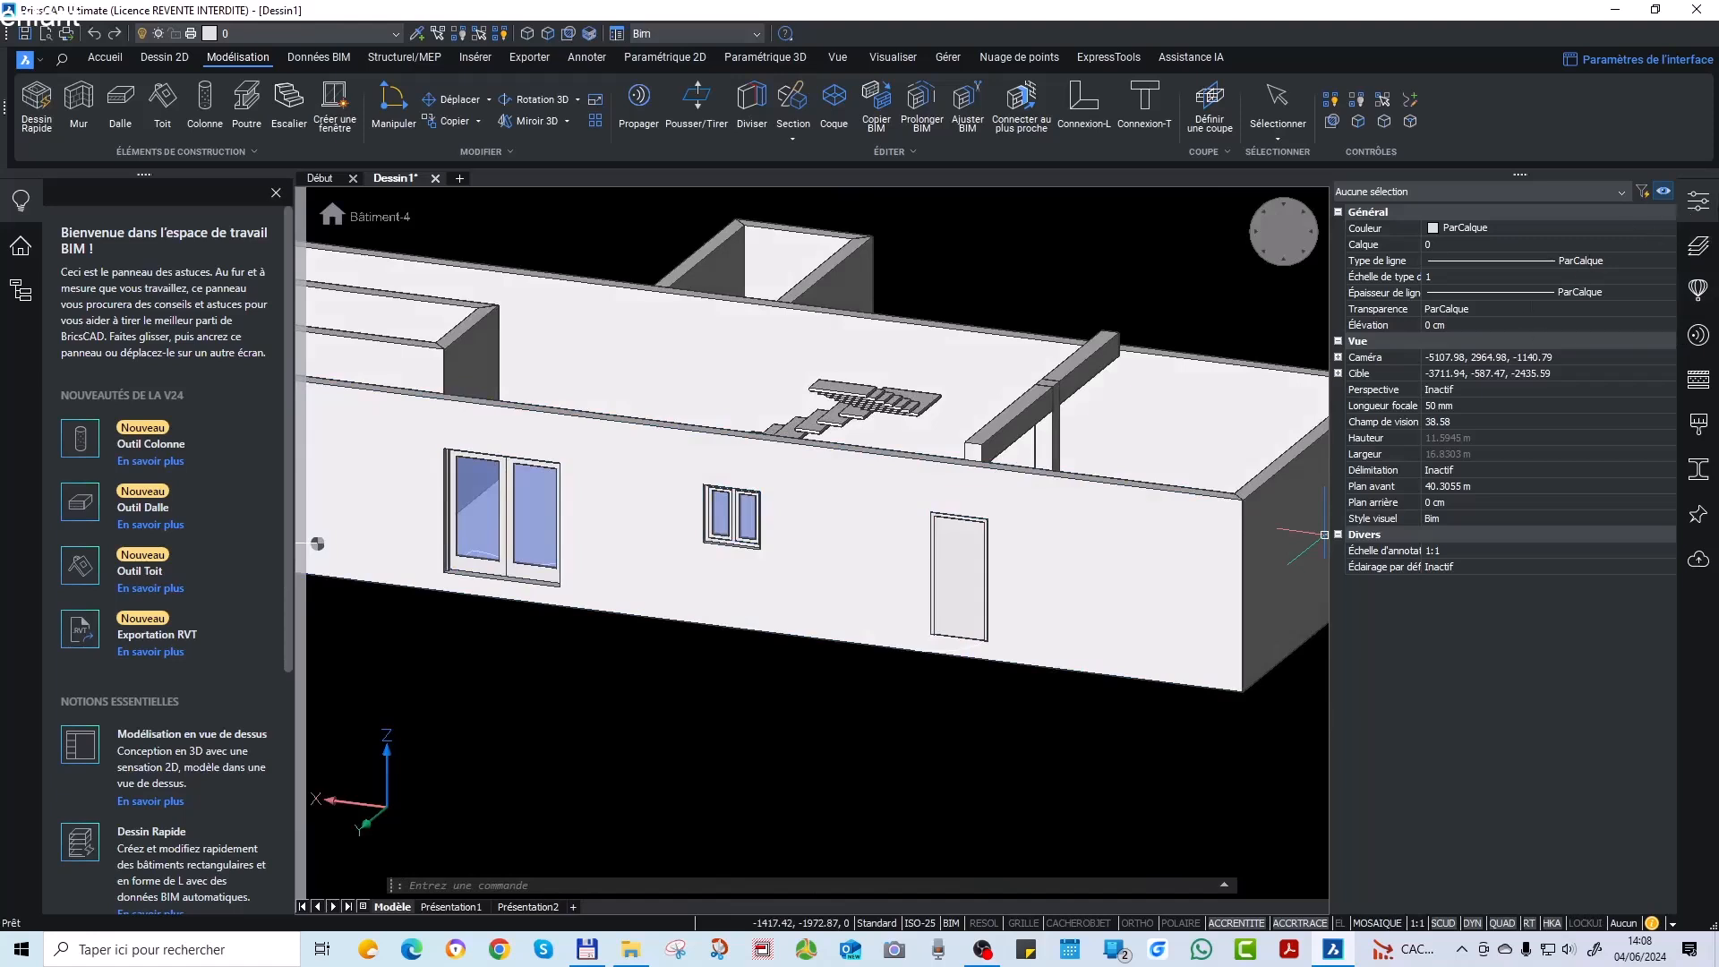
Show the 2D household appliances (Appareils ménagers 2D) category of the component library.
{"action": "left_click", "coordinate": [1706, 291]}
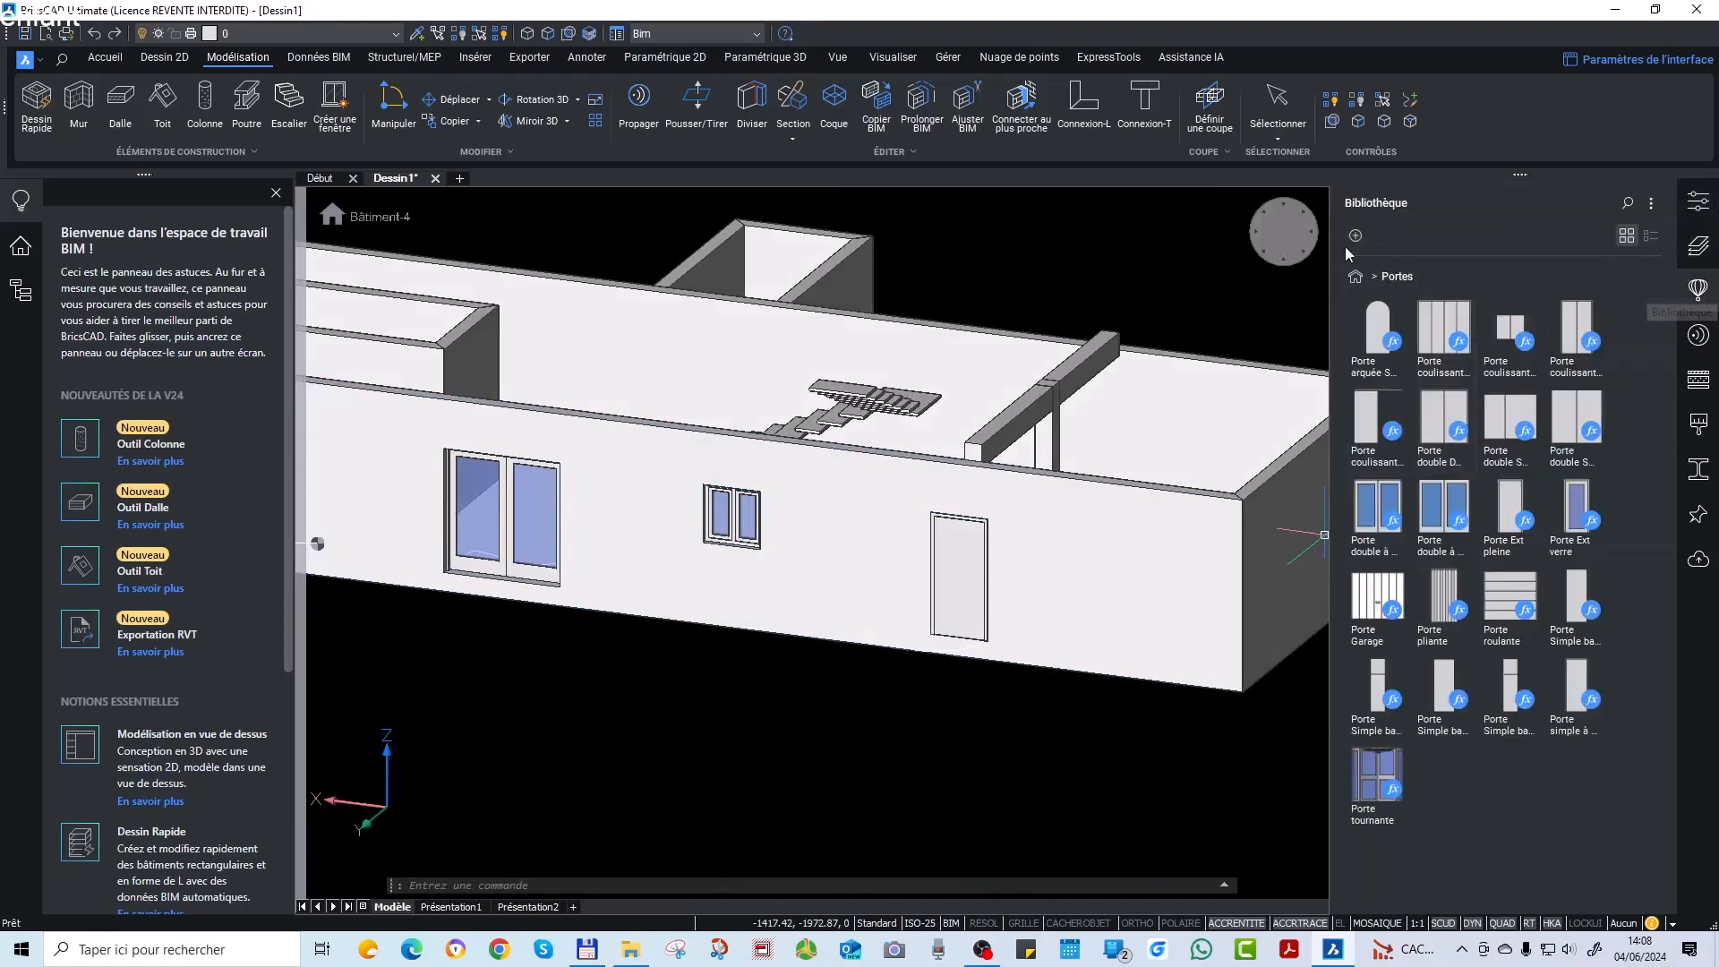
{"action": "left_click", "coordinate": [1356, 276]}
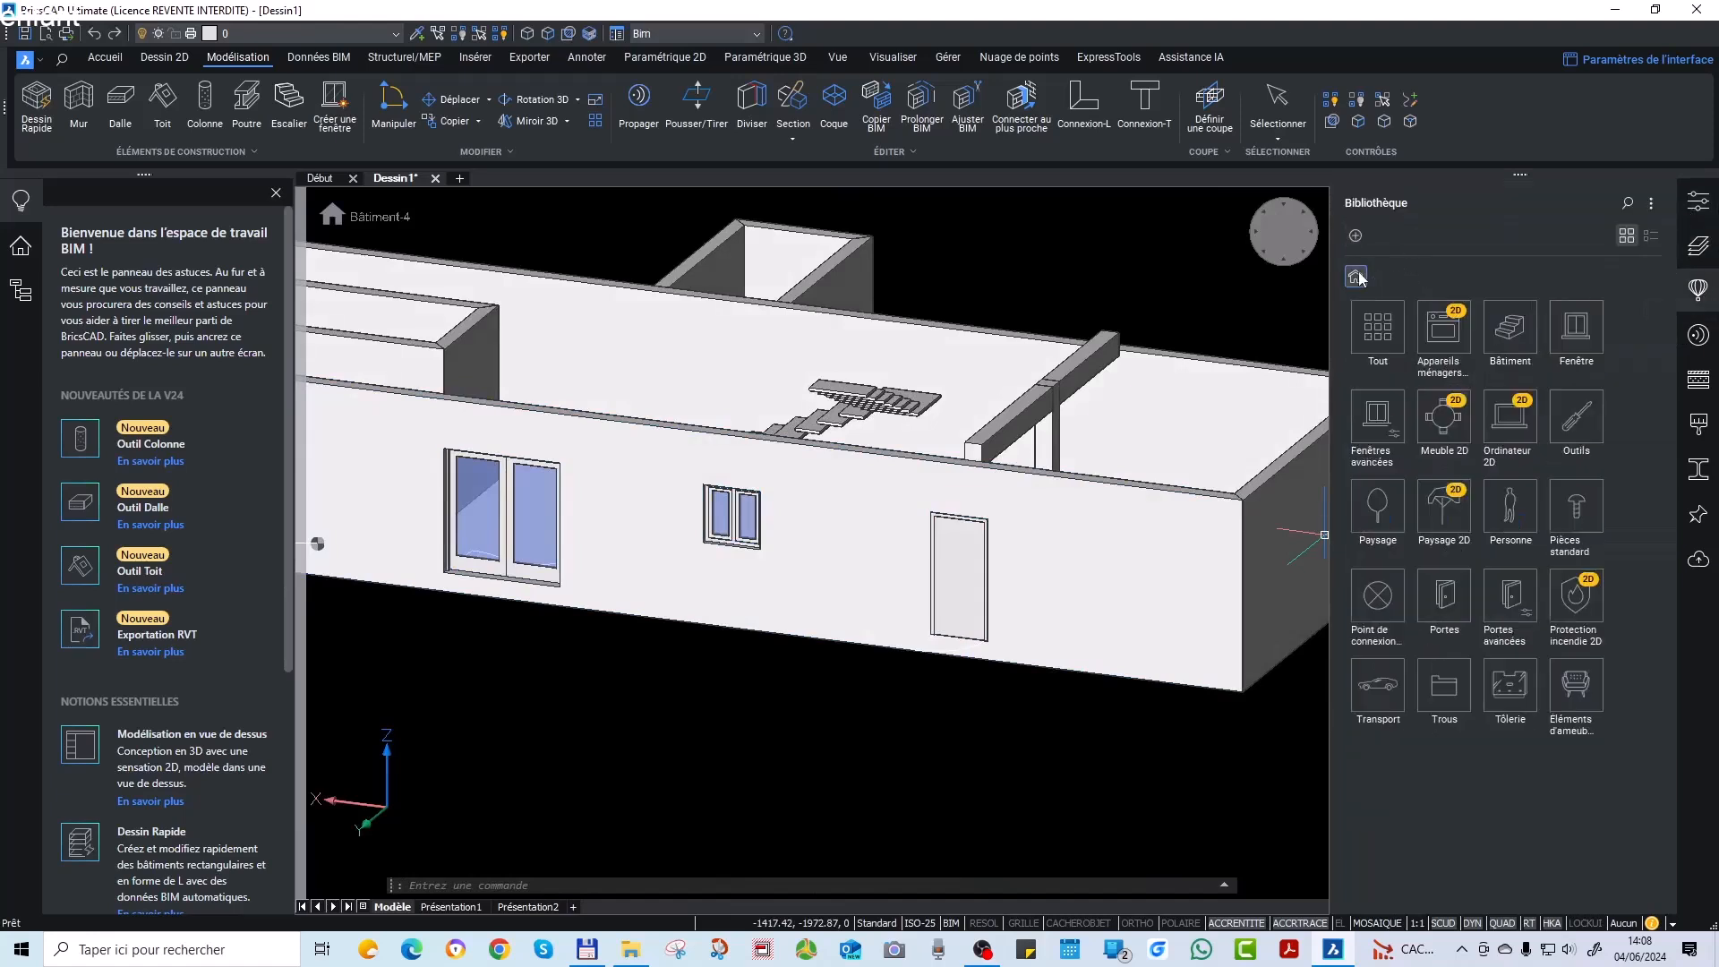
{"action": "left_click", "coordinate": [1458, 345]}
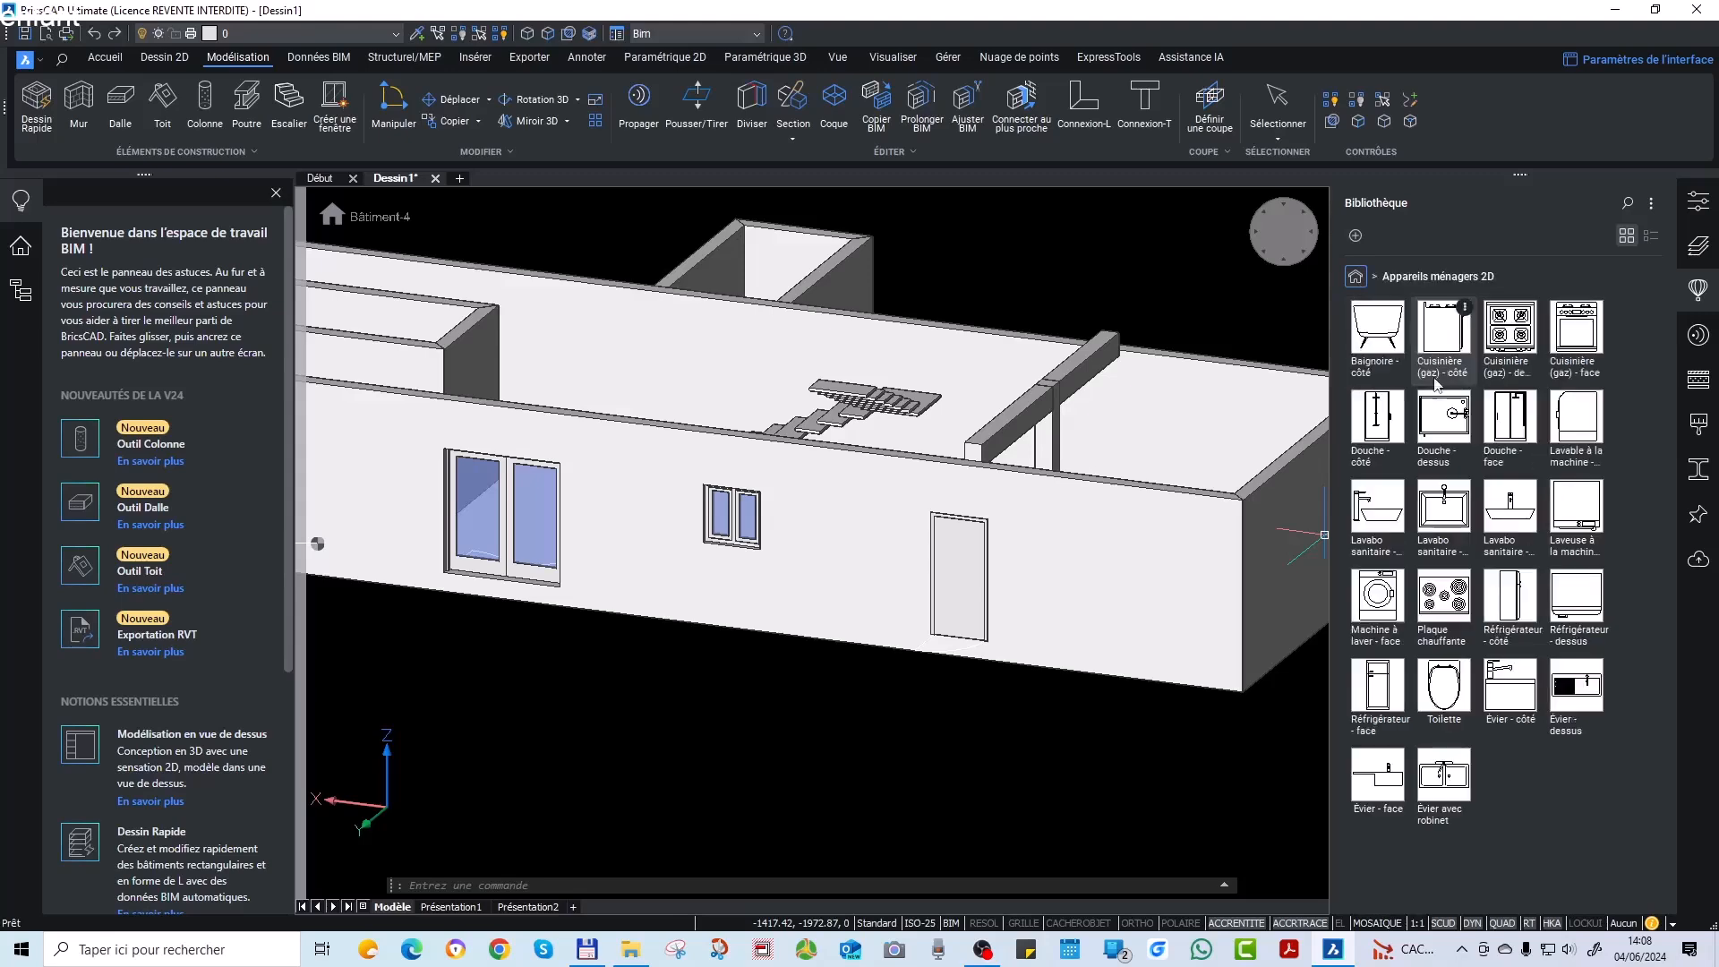
{"action": "left_click", "coordinate": [1377, 339]}
{"action": "middle_click_drag", "start_coordinate": [678, 620], "coordinate": [658, 616], "text": "shift"}
{"action": "scroll", "coordinate": [955, 478], "scroll_direction": "down", "scroll_amount": 5}
{"action": "scroll", "coordinate": [625, 437], "scroll_direction": "up", "scroll_amount": 6}
{"action": "middle_click_drag", "start_coordinate": [727, 480], "coordinate": [585, 388], "text": "shift"}
{"action": "left_click", "coordinate": [650, 454]}
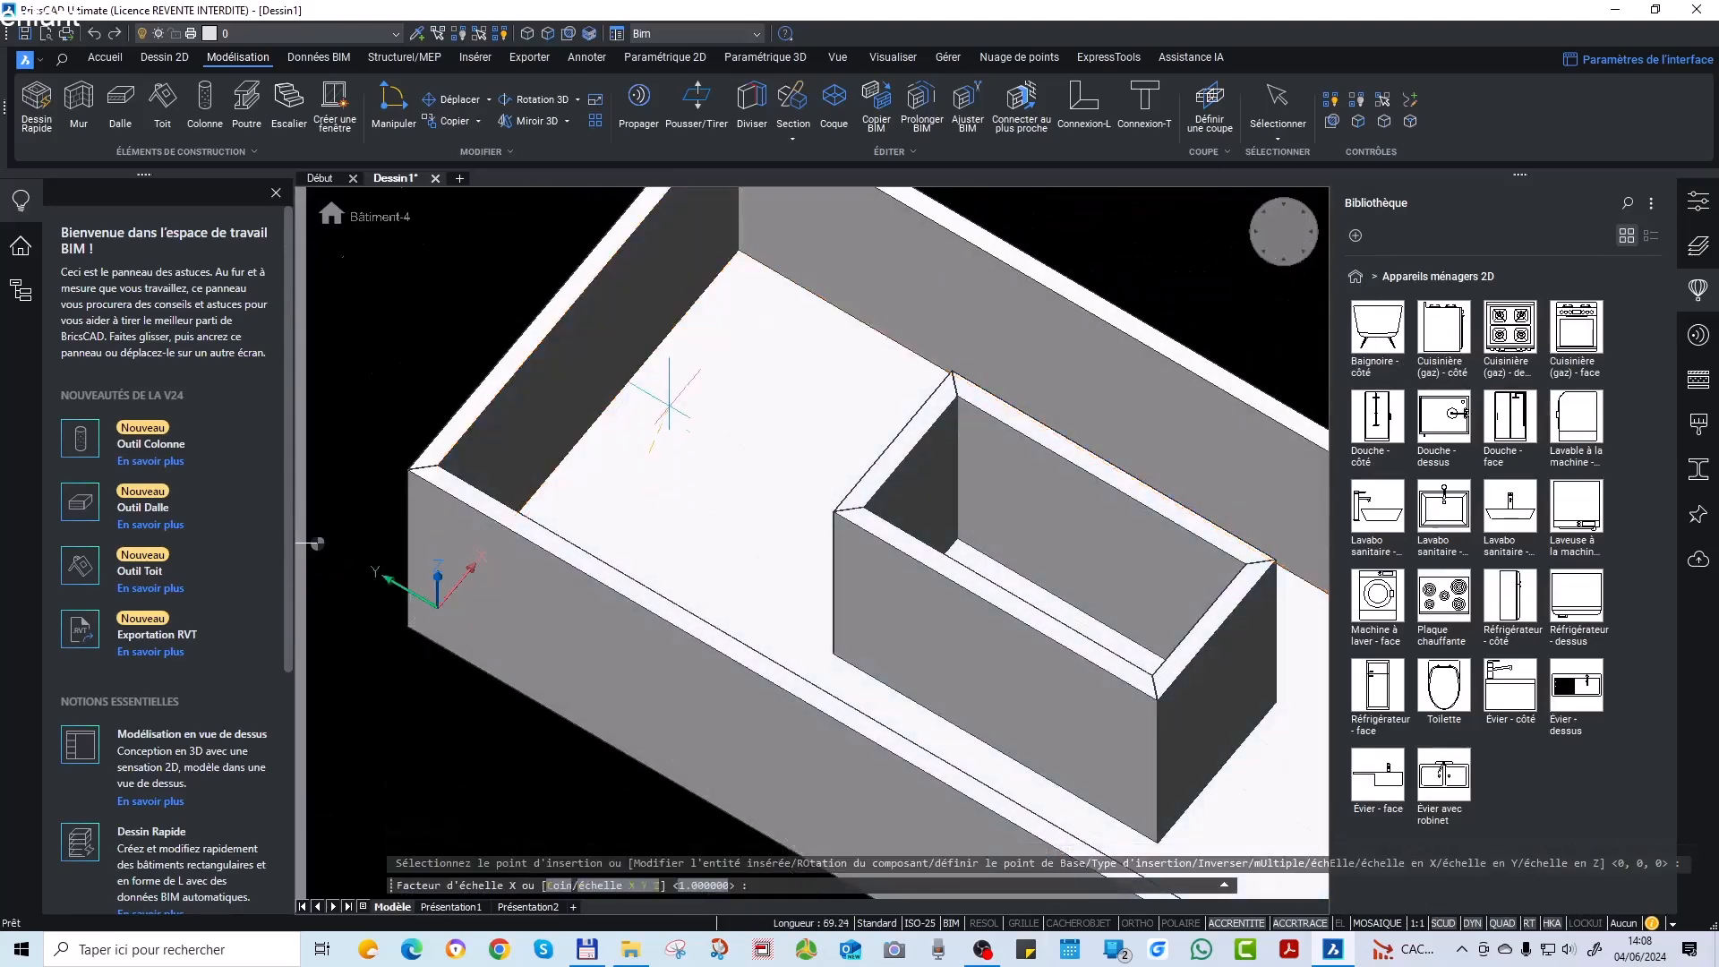
{"action": "scroll", "coordinate": [623, 419], "scroll_direction": "down", "scroll_amount": 5}
{"action": "key", "text": "Escape"}
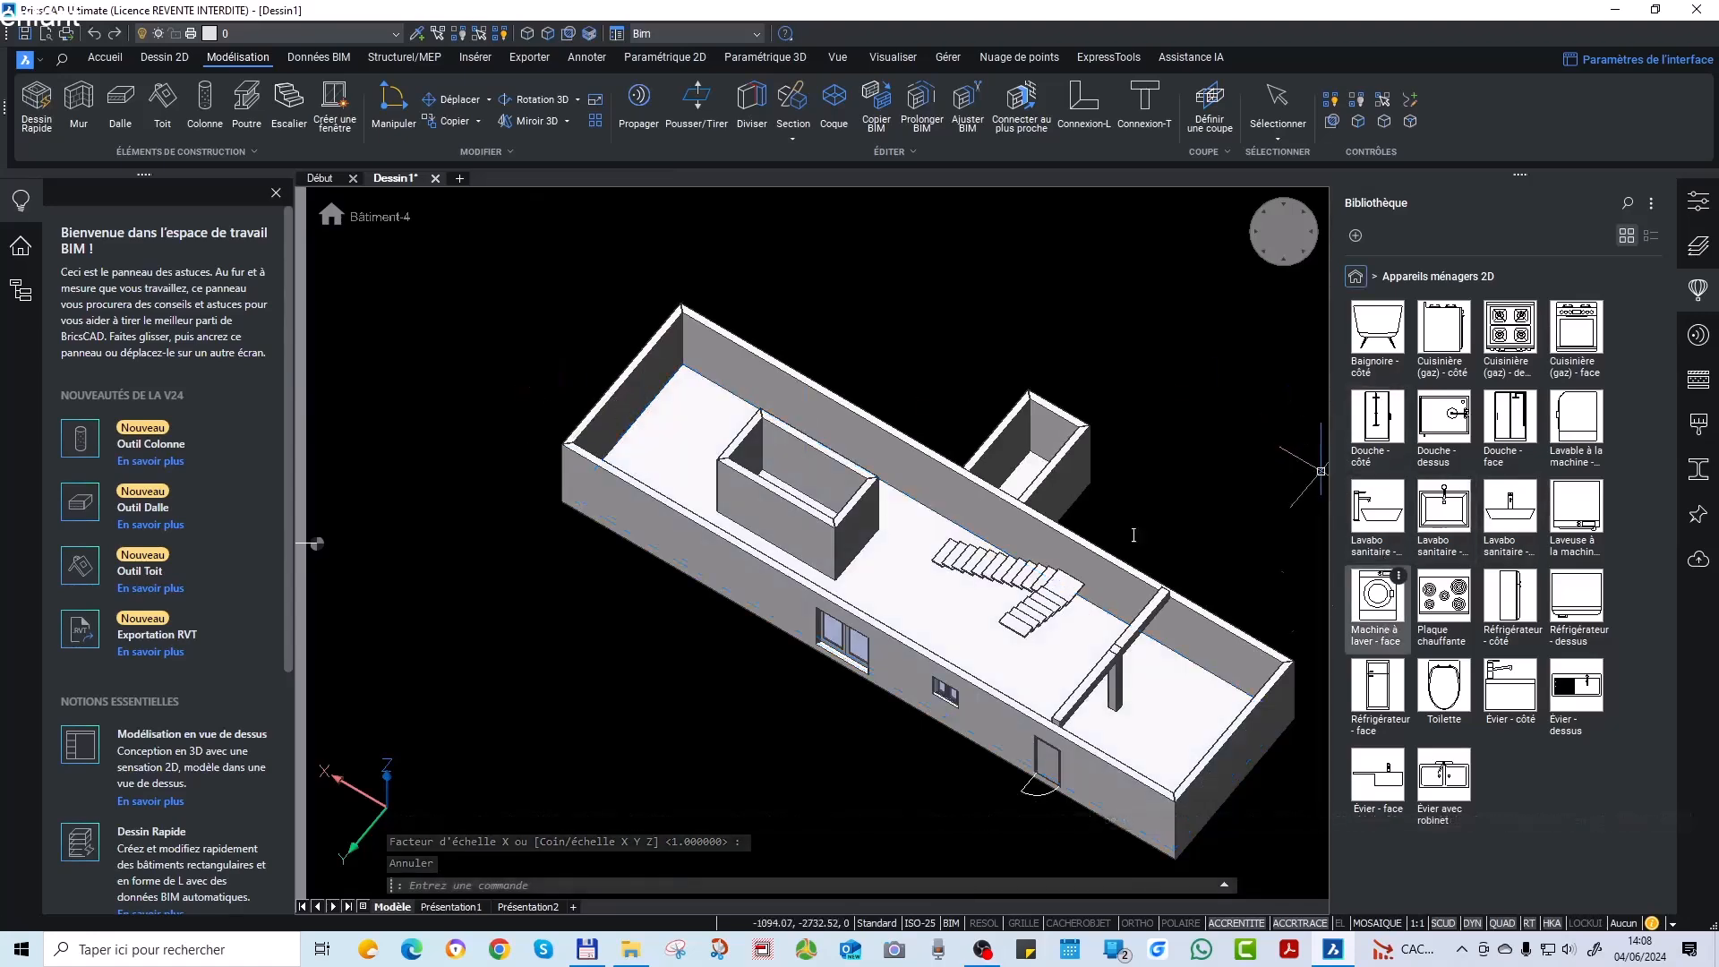
Try inserting the 2D washing machine front view (Machine à laver - face) against the end wall at default scale, and erase it.
{"action": "left_click", "coordinate": [1377, 598]}
{"action": "scroll", "coordinate": [665, 433], "scroll_direction": "up", "scroll_amount": 5}
{"action": "left_click", "coordinate": [686, 462]}
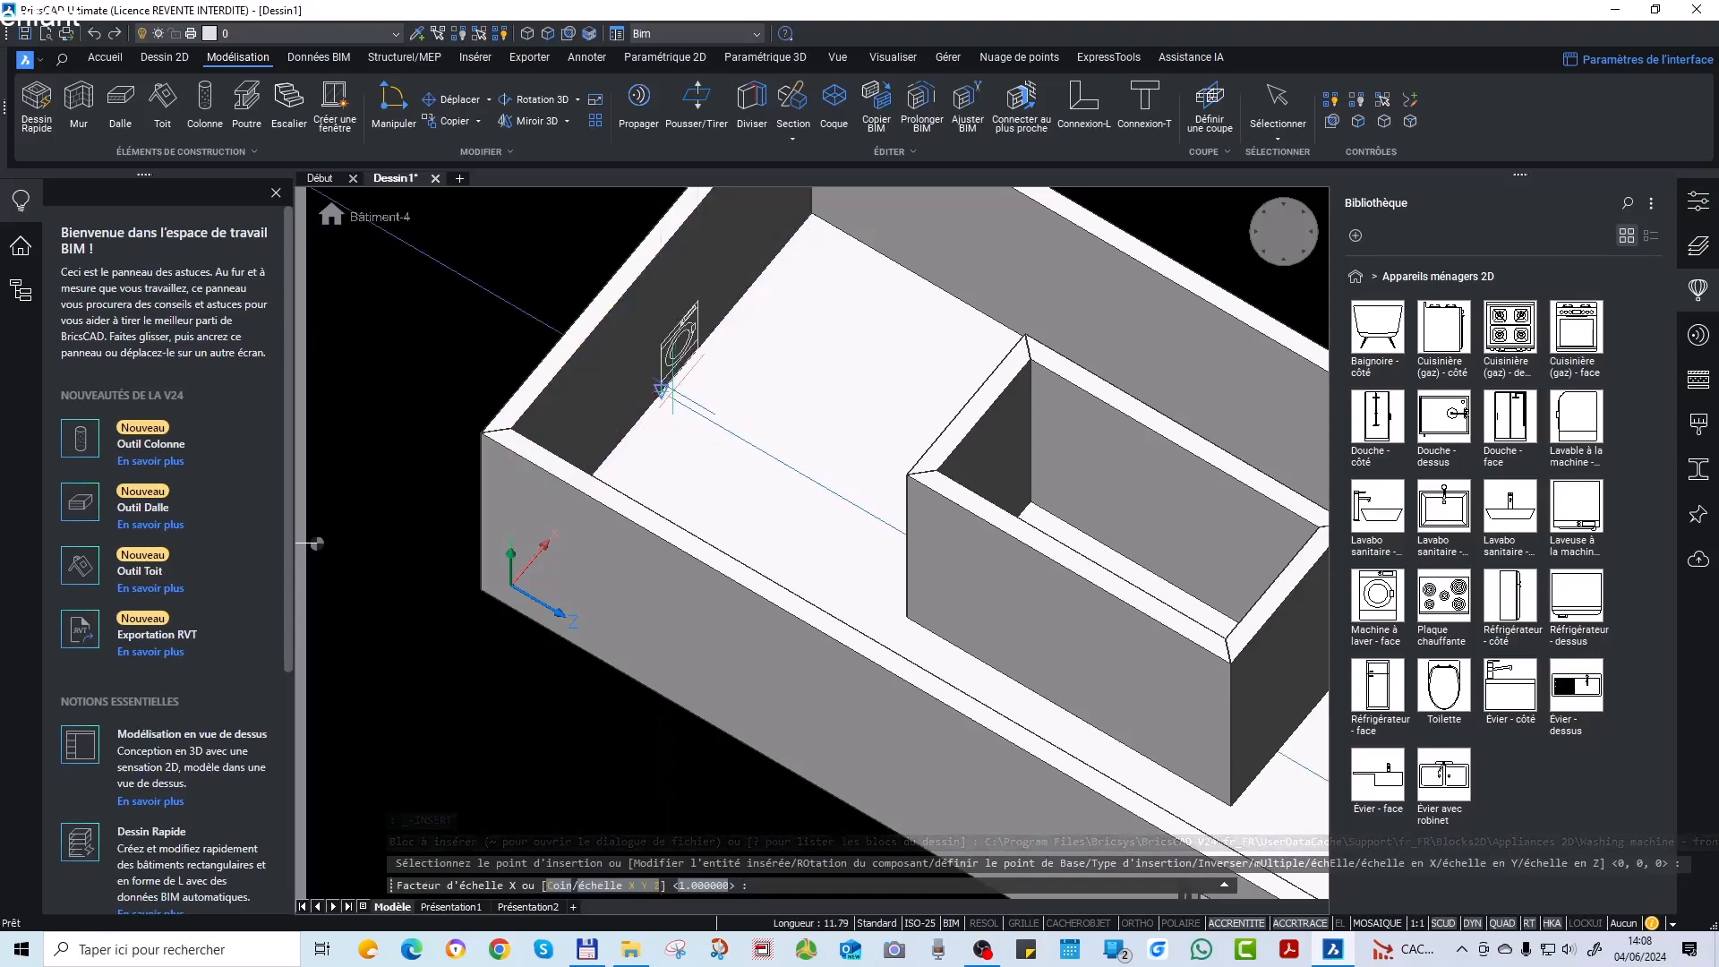
{"action": "key", "text": "Return"}
{"action": "key", "text": "Return"}
{"action": "key", "text": "Return"}
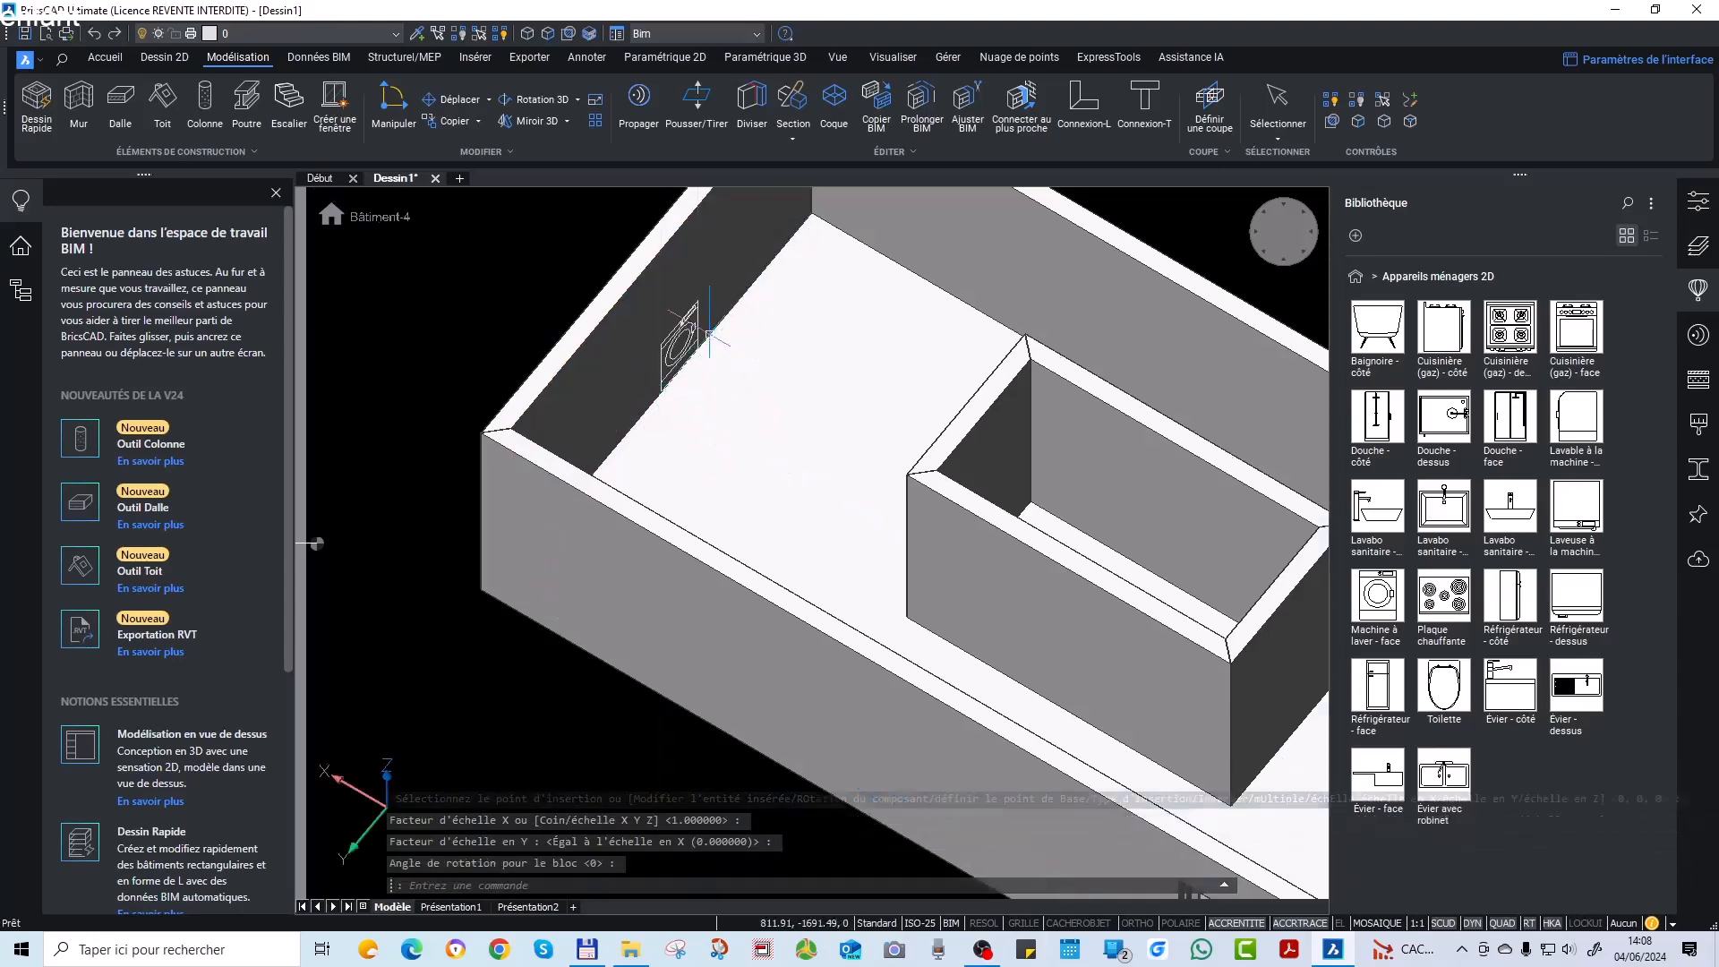
{"action": "key", "text": "Escape"}
{"action": "scroll", "coordinate": [679, 343], "scroll_direction": "up", "scroll_amount": 3}
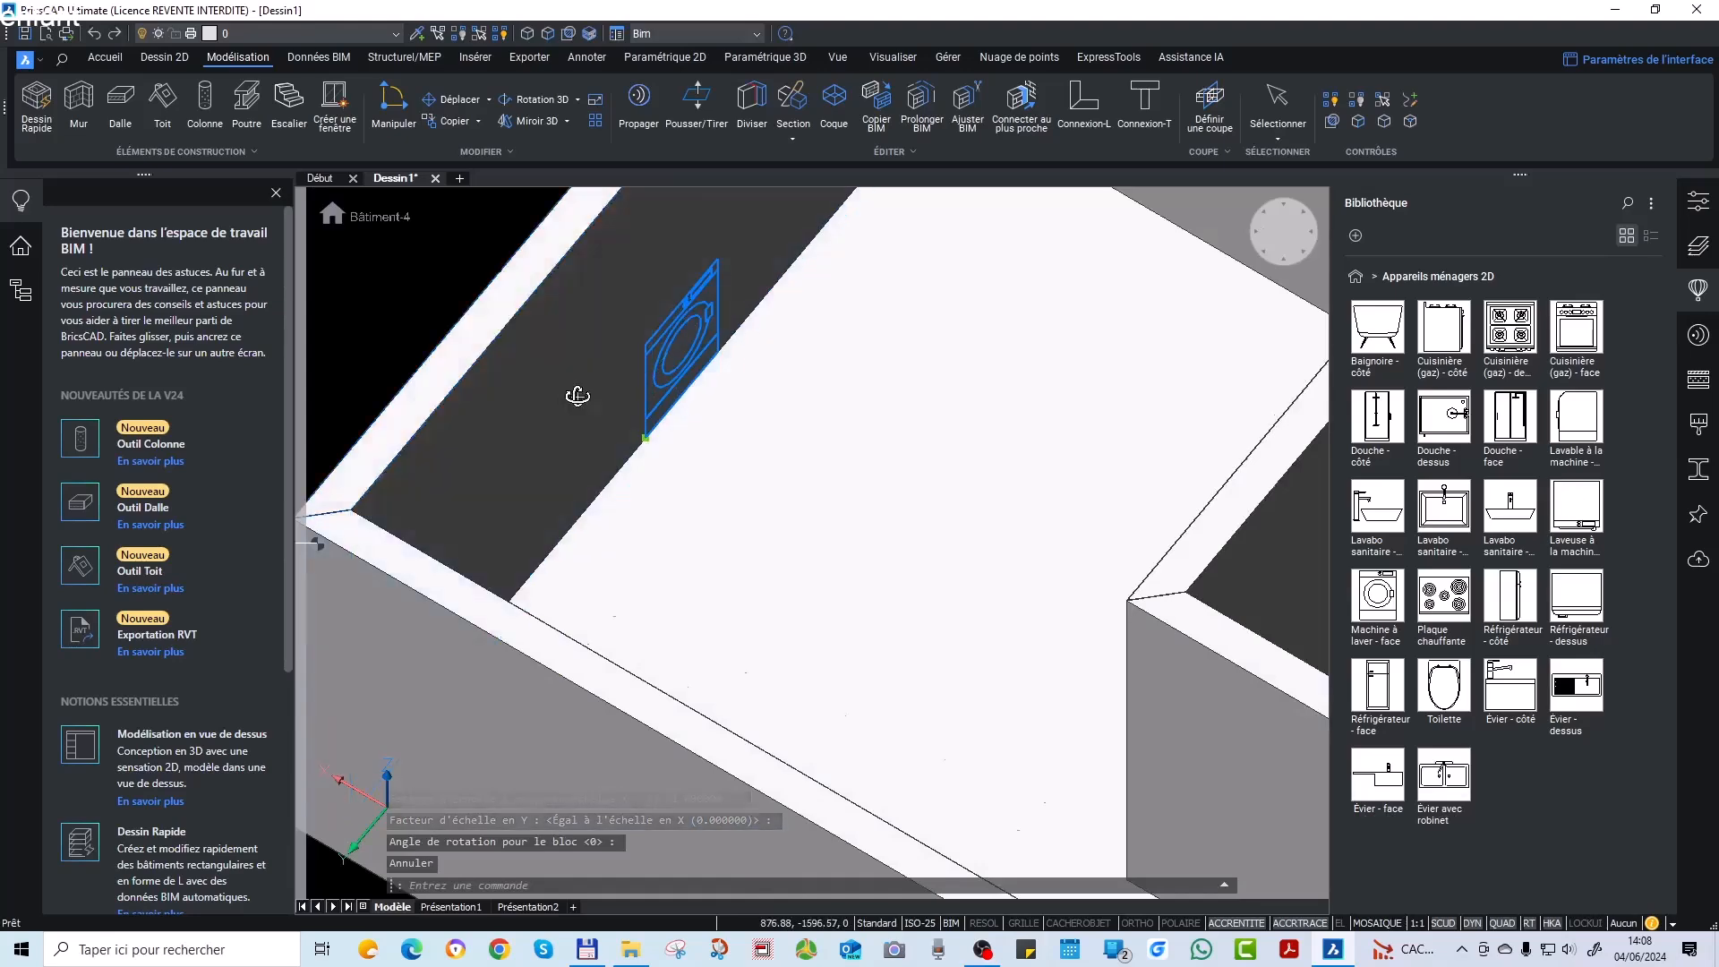
{"action": "key", "text": "Delete"}
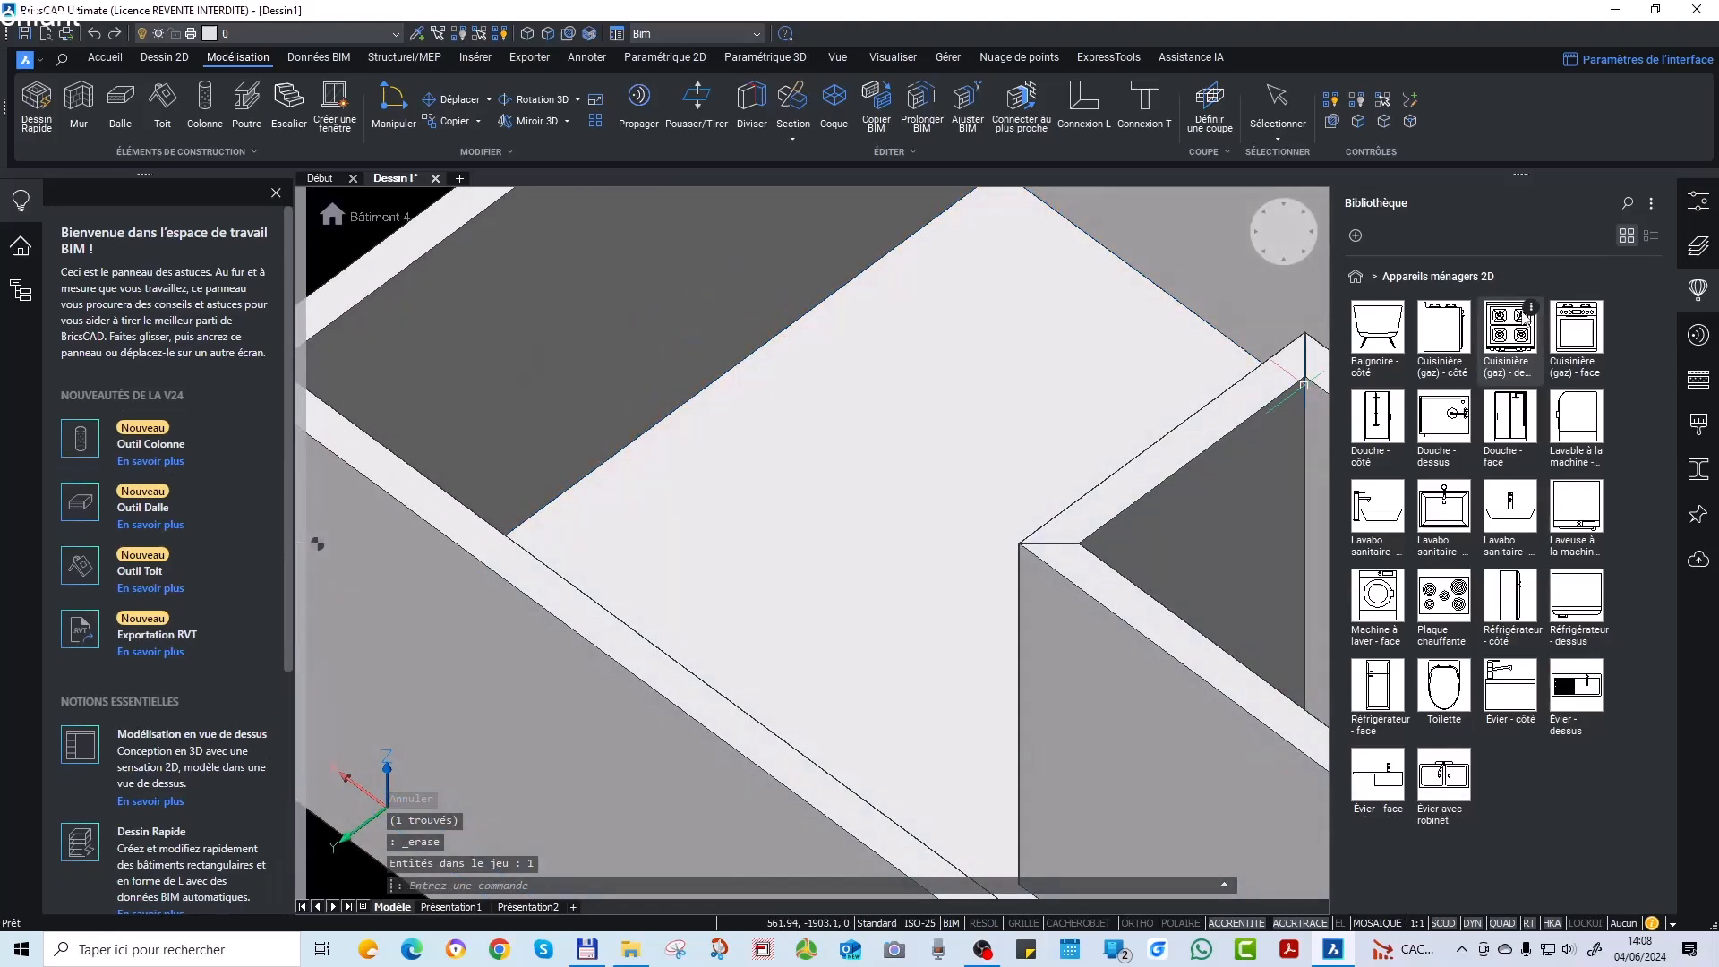
Insert the Cuisine Kitchenette from the Eléments d'ameublement library on the floor slab along the building's end wall.
{"action": "left_click", "coordinate": [1355, 277]}
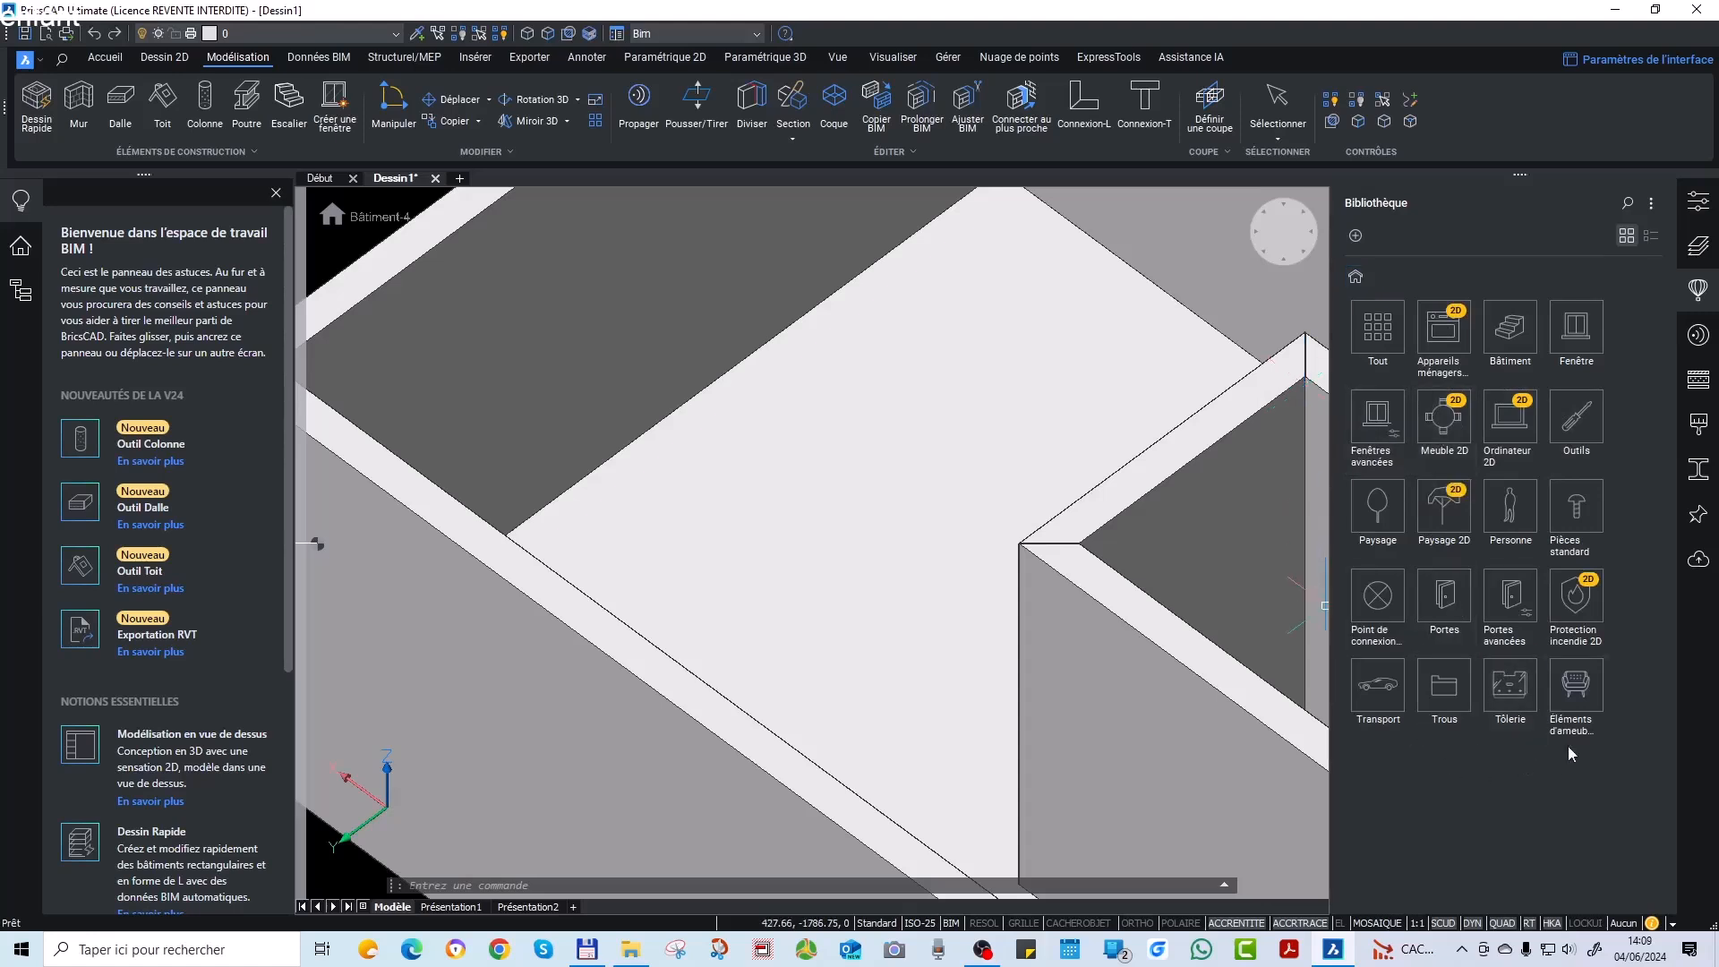
{"action": "left_click", "coordinate": [1588, 702]}
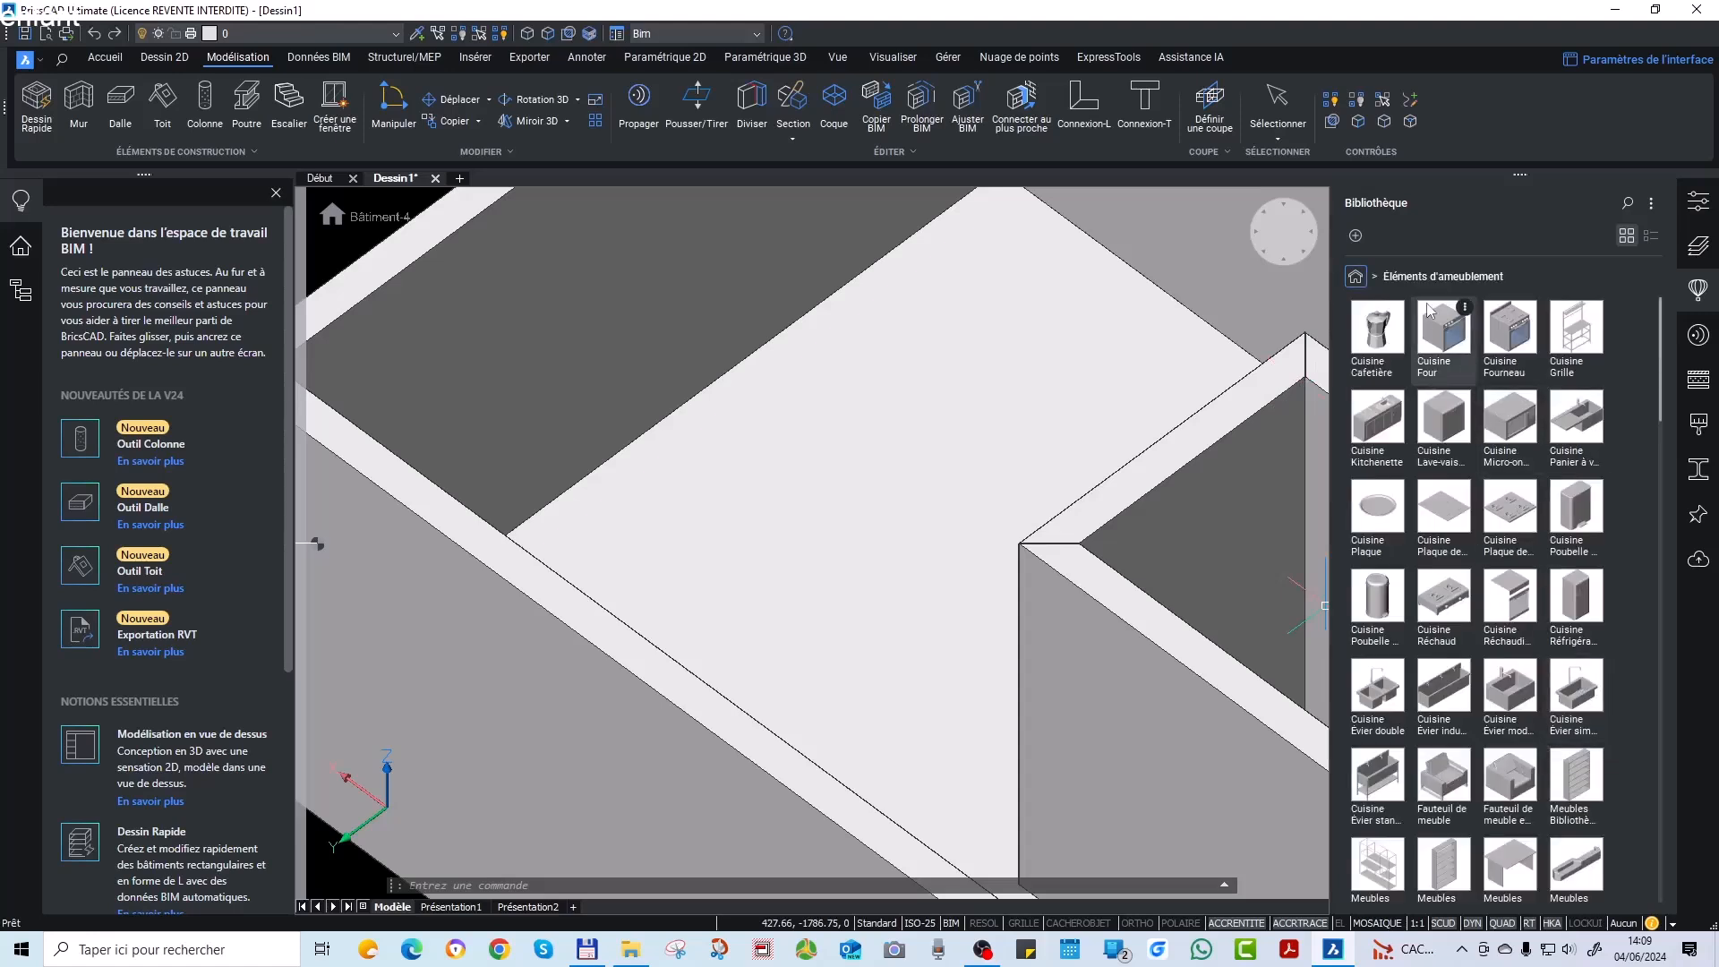
{"action": "left_click", "coordinate": [1377, 421]}
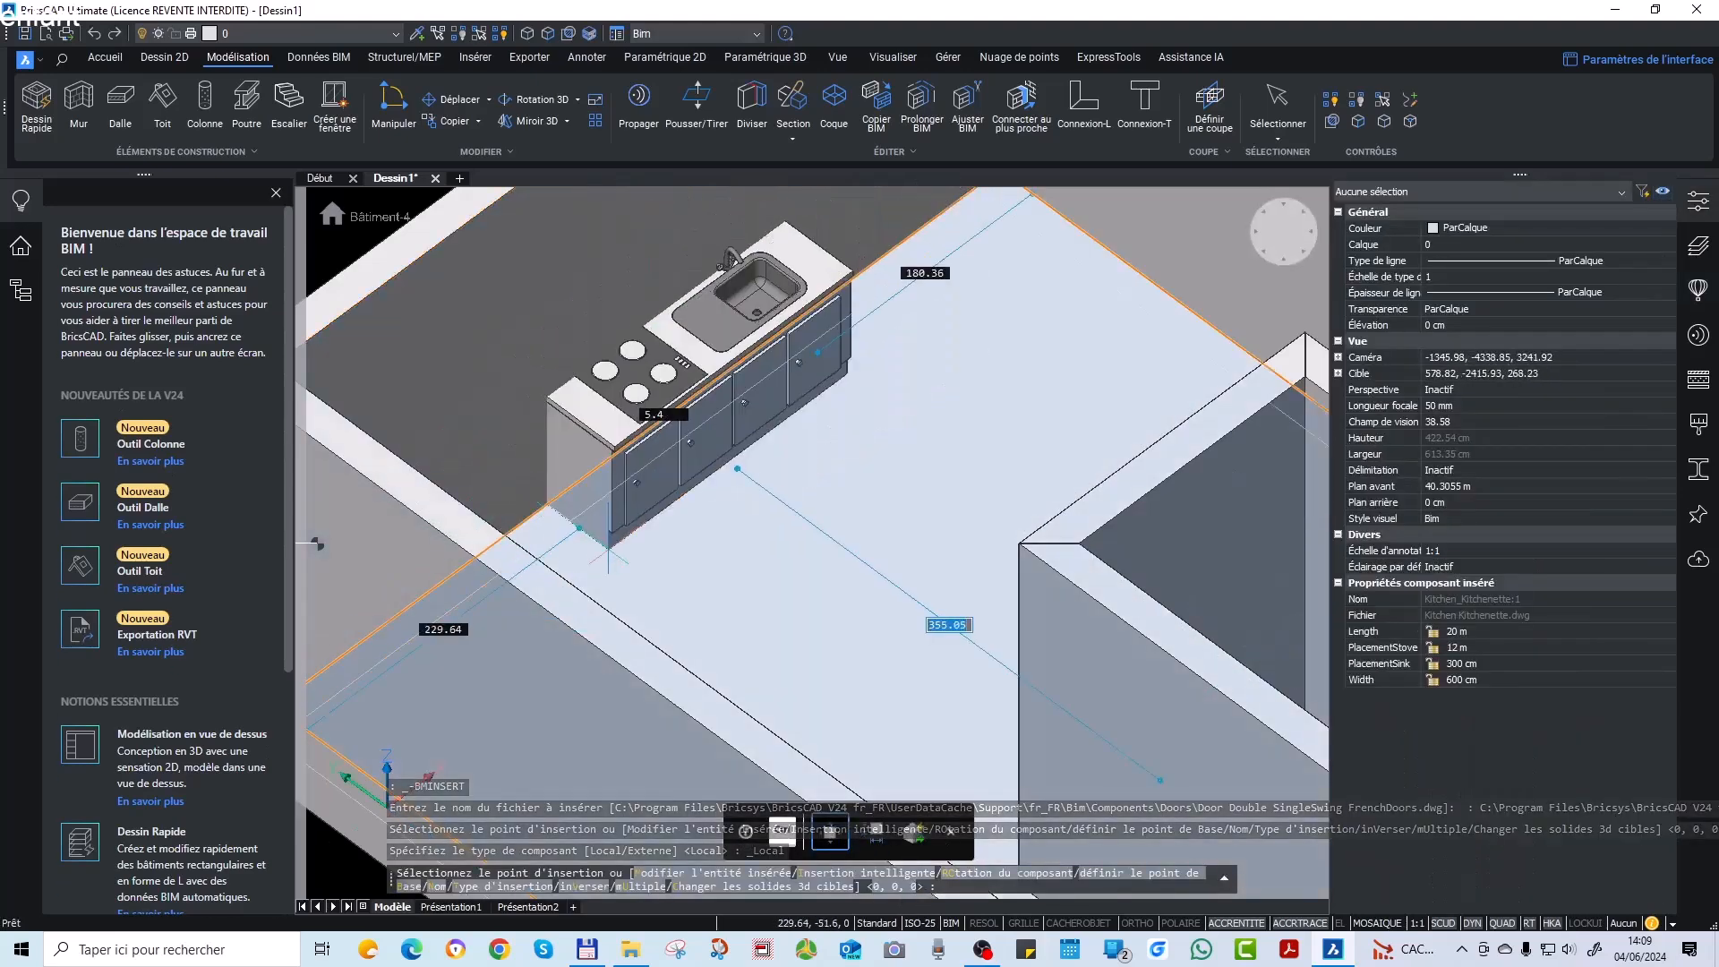
{"action": "left_click", "coordinate": [608, 548]}
{"action": "key", "text": "Escape"}
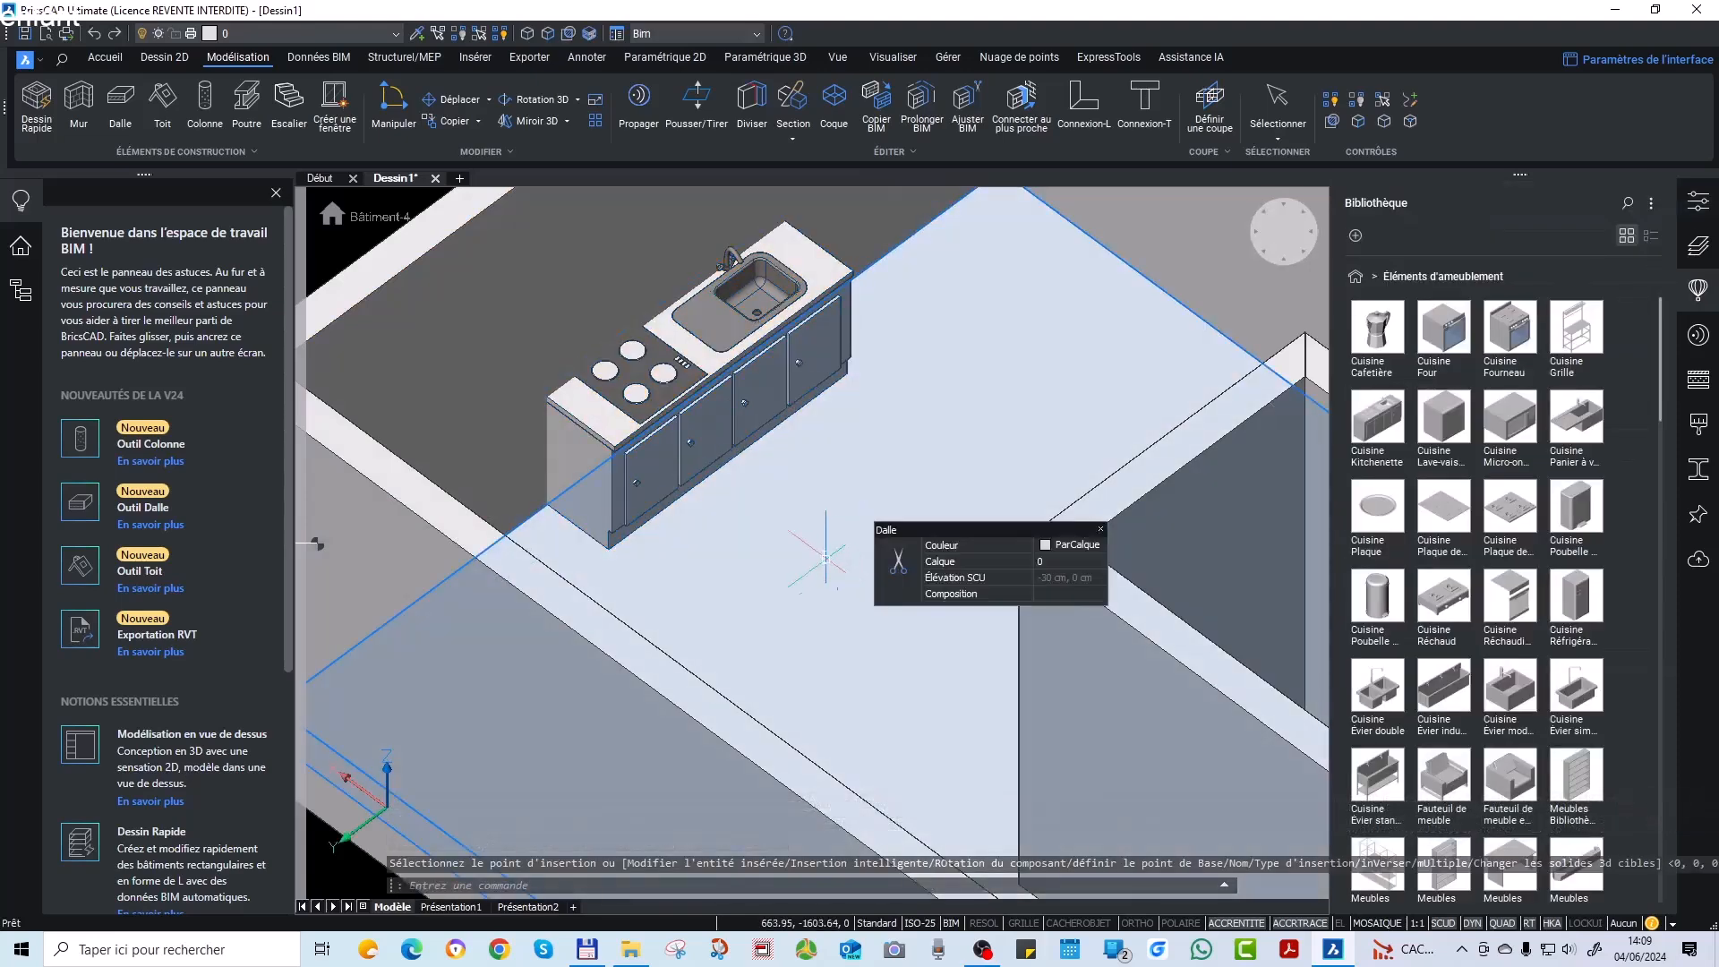
Move the kitchenette a short distance along the end wall by its base point, away from the far corner.
{"action": "scroll", "coordinate": [784, 506], "scroll_direction": "down", "scroll_amount": 2}
{"action": "scroll", "coordinate": [784, 506], "scroll_direction": "up", "scroll_amount": 4}
{"action": "left_click", "coordinate": [762, 440]}
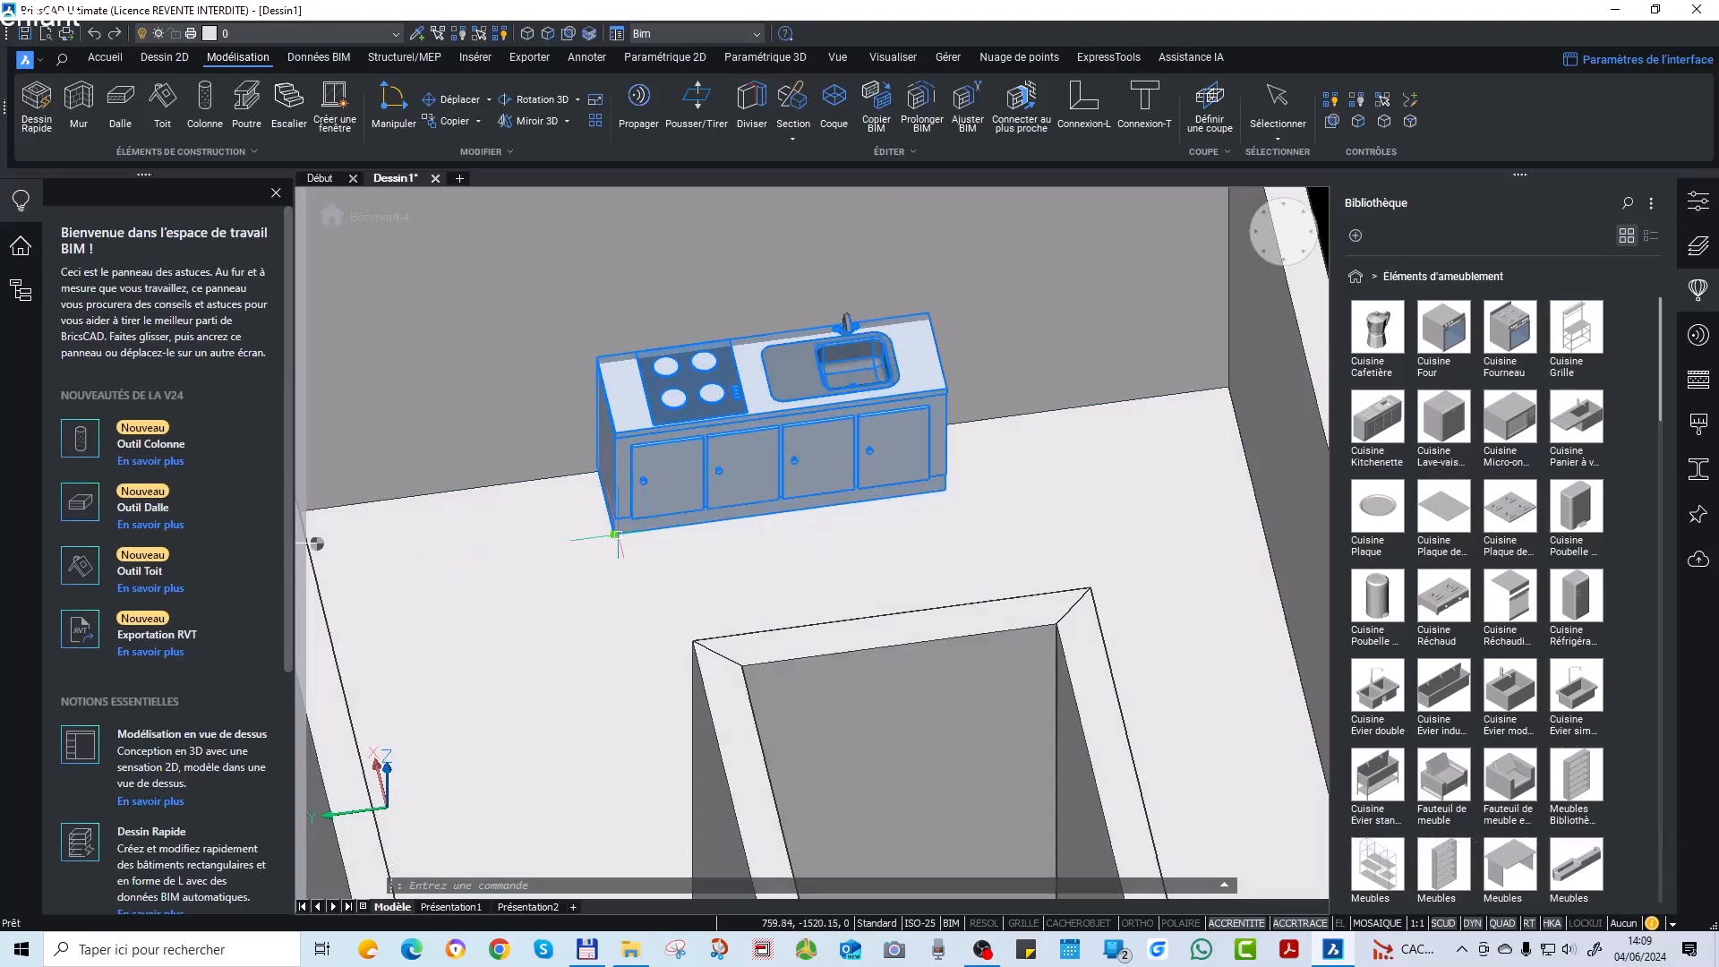
{"action": "left_click", "coordinate": [616, 534]}
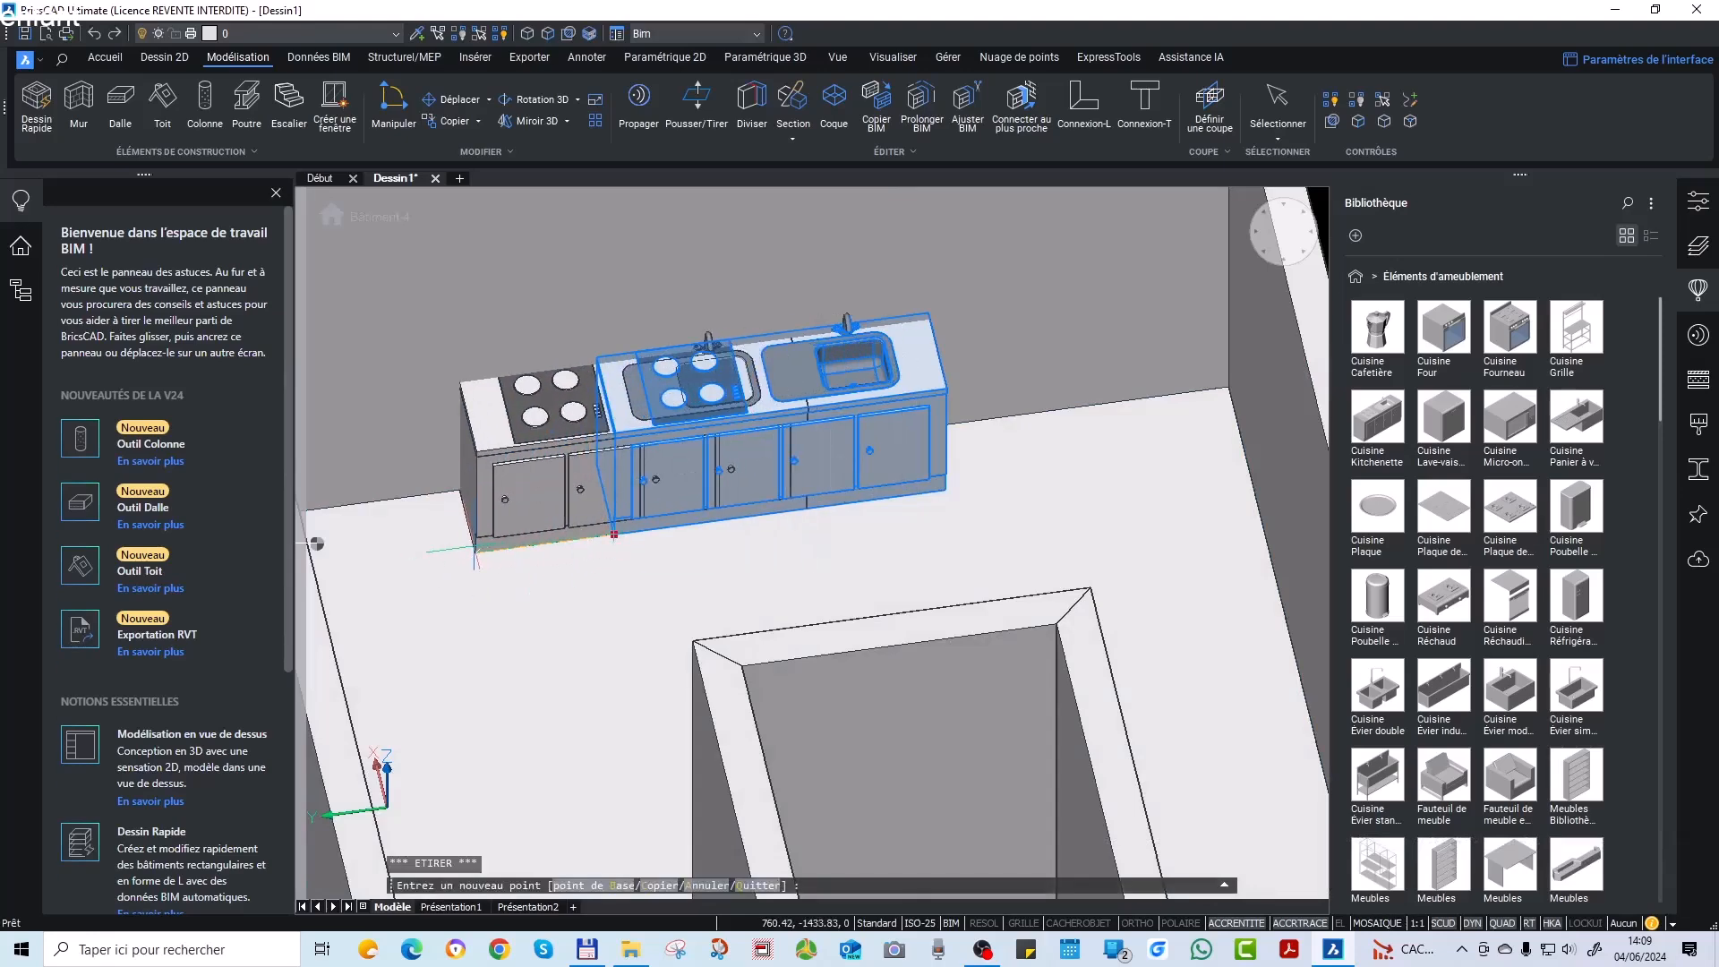
{"action": "left_click", "coordinate": [523, 558]}
{"action": "middle_click_drag", "start_coordinate": [524, 560], "coordinate": [600, 577], "text": "shift"}
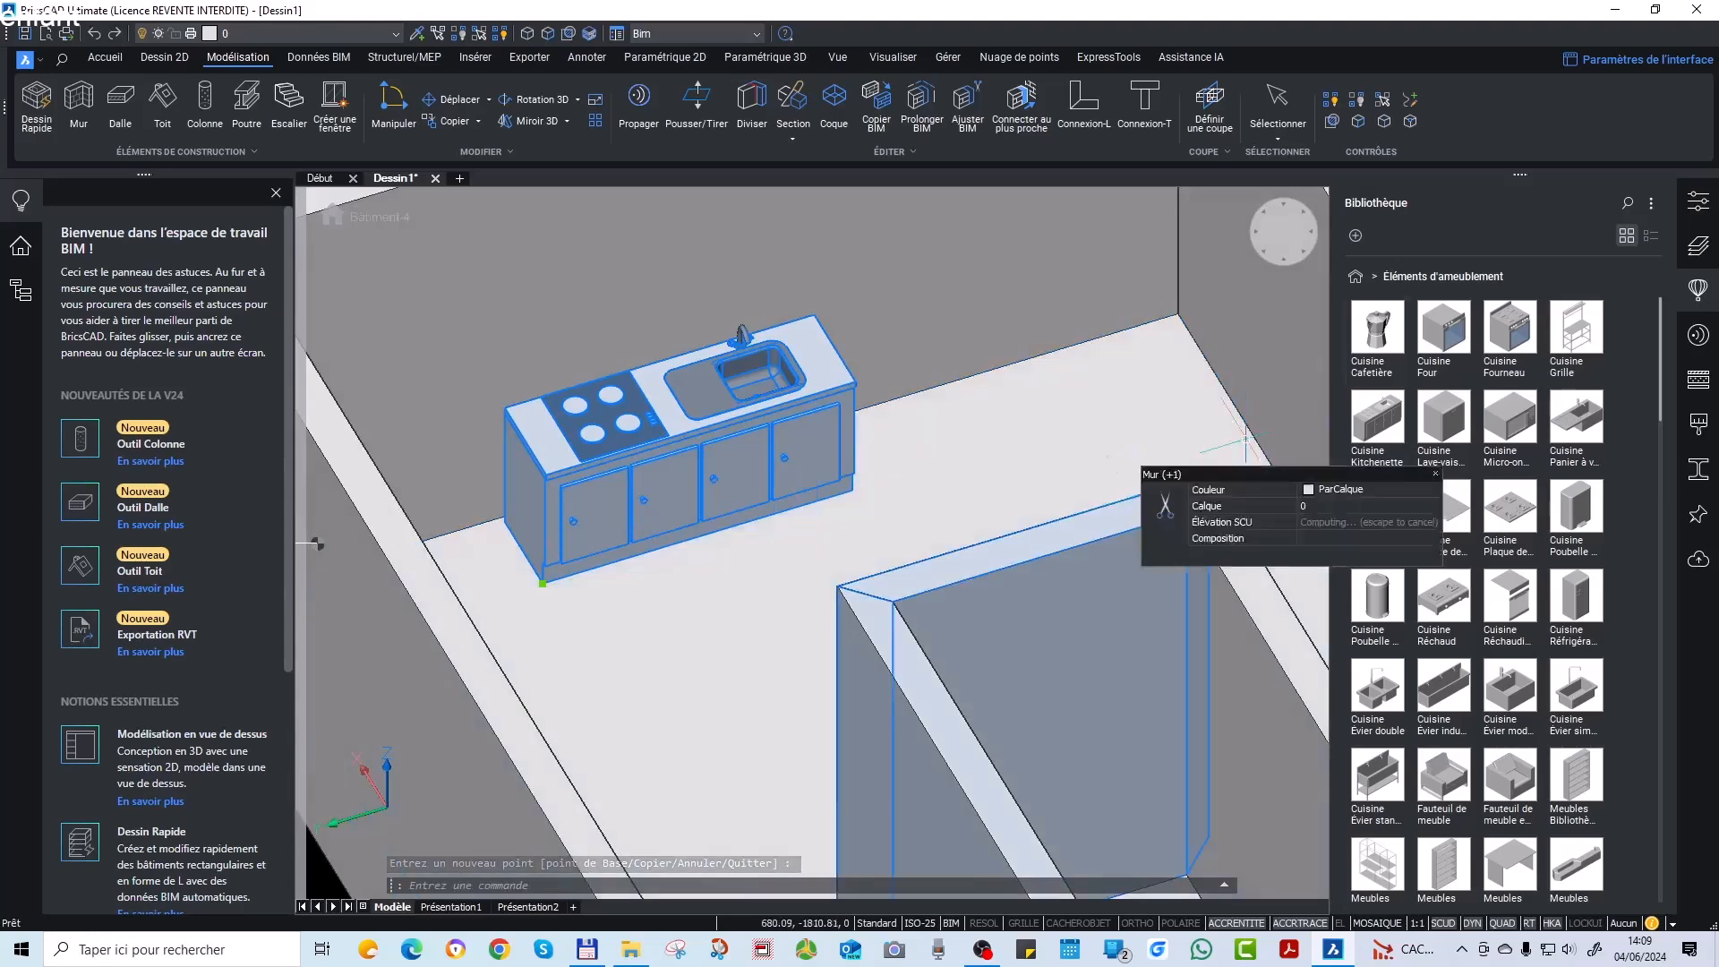
Insert the Meubles Table basse component on the floor between the kitchenette and the inner room.
{"action": "left_click", "coordinate": [1576, 508]}
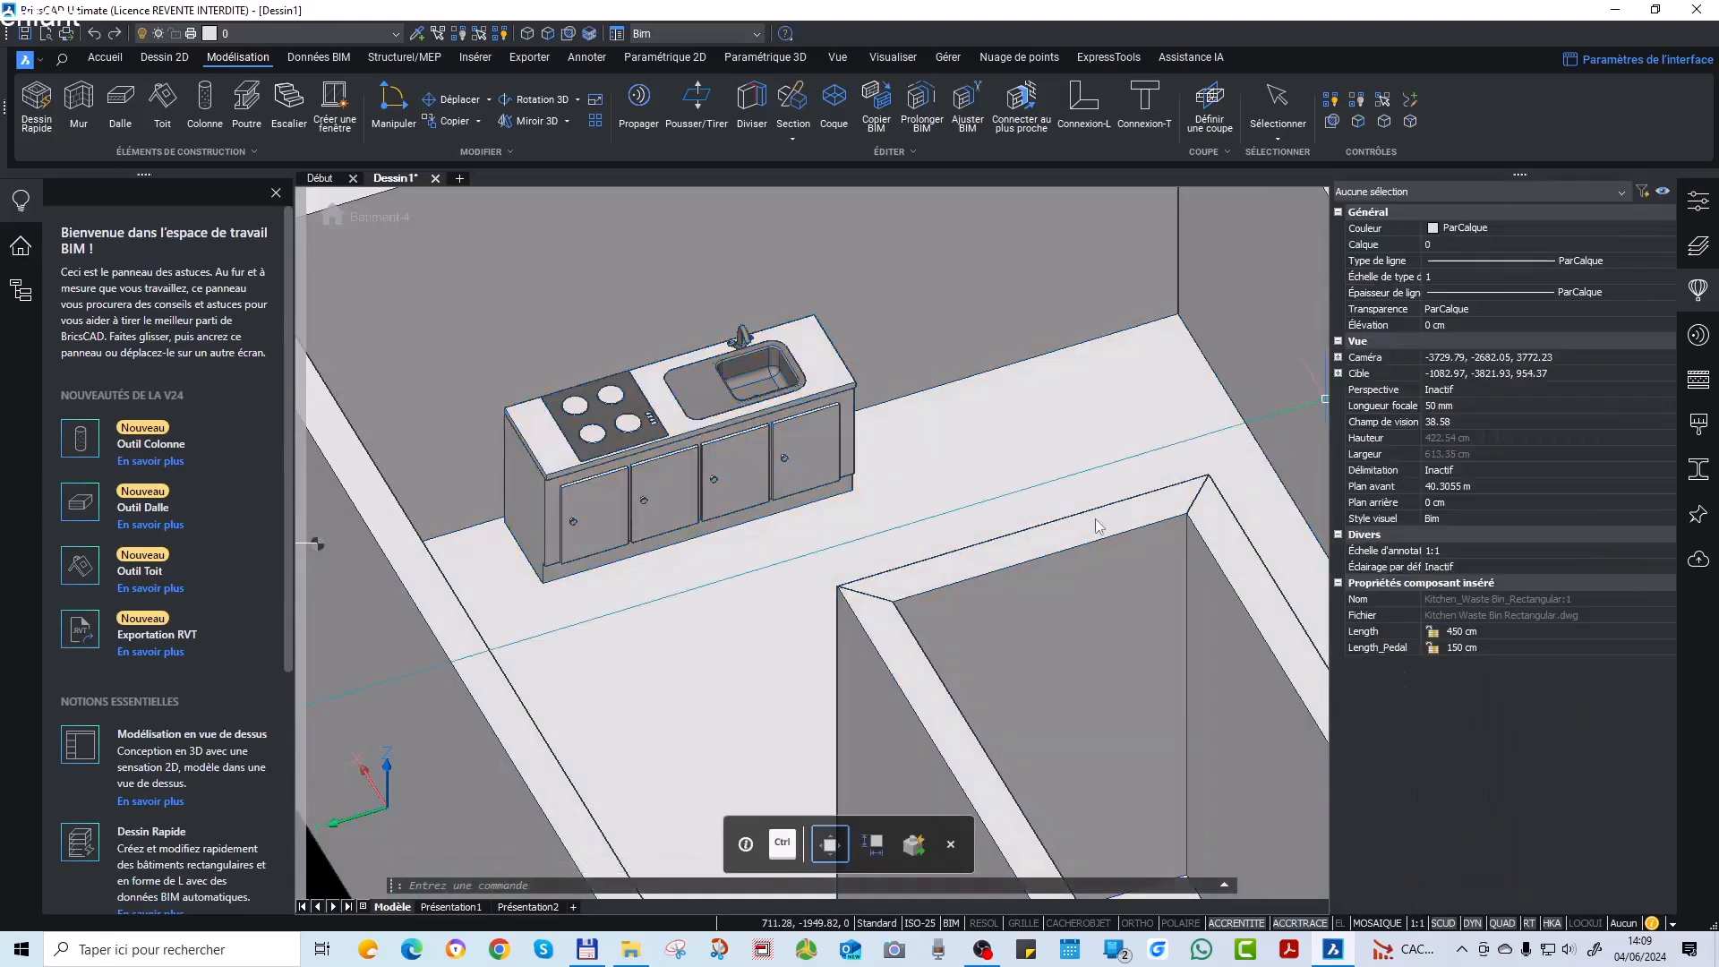
{"action": "key", "text": "Escape"}
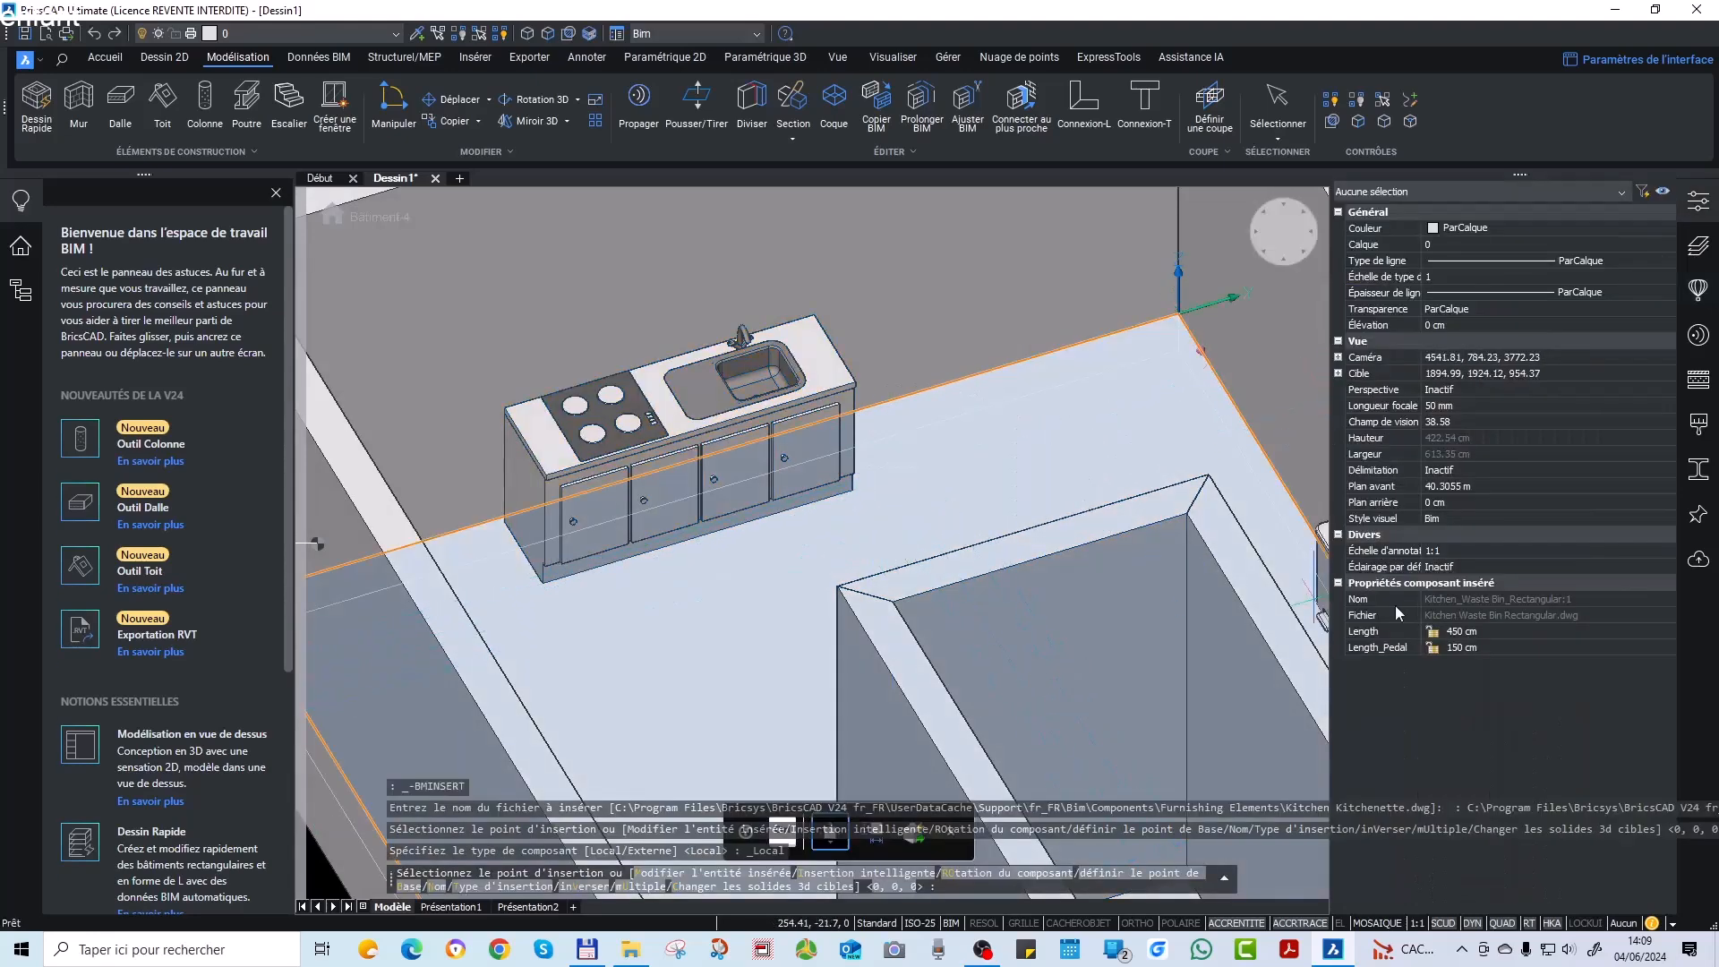
{"action": "scroll", "coordinate": [1501, 600], "scroll_direction": "down", "scroll_amount": 7}
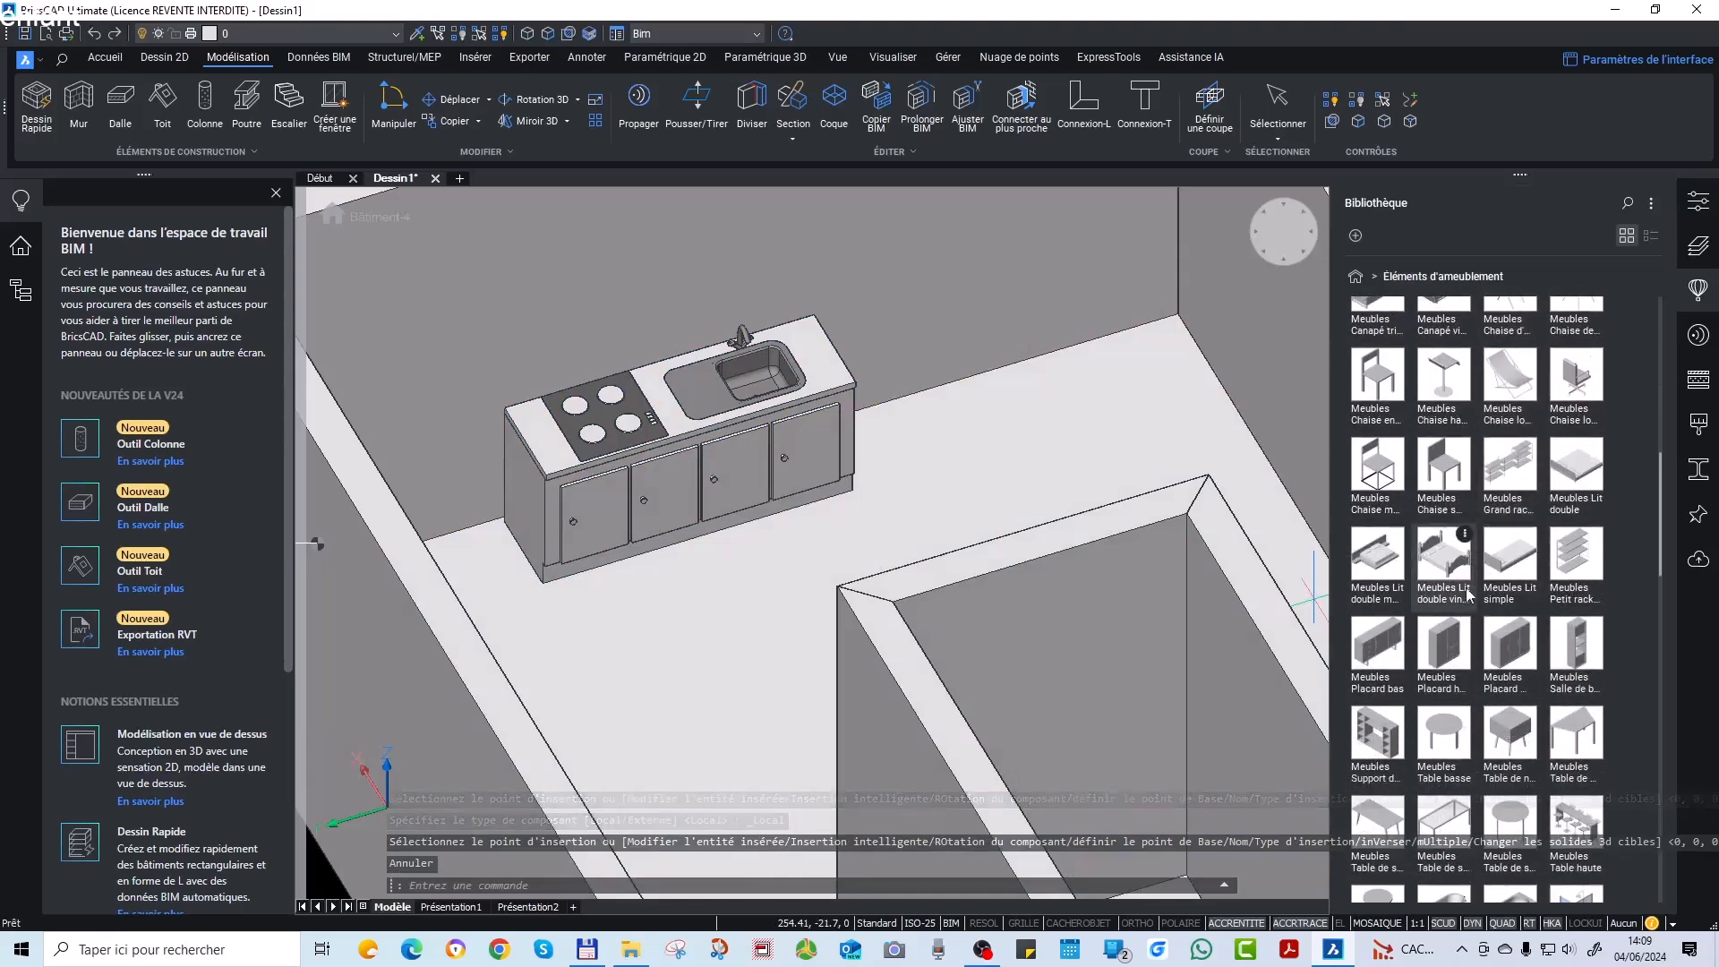
{"action": "left_click", "coordinate": [1443, 732]}
{"action": "middle_click_drag", "start_coordinate": [794, 613], "coordinate": [983, 614], "text": "shift"}
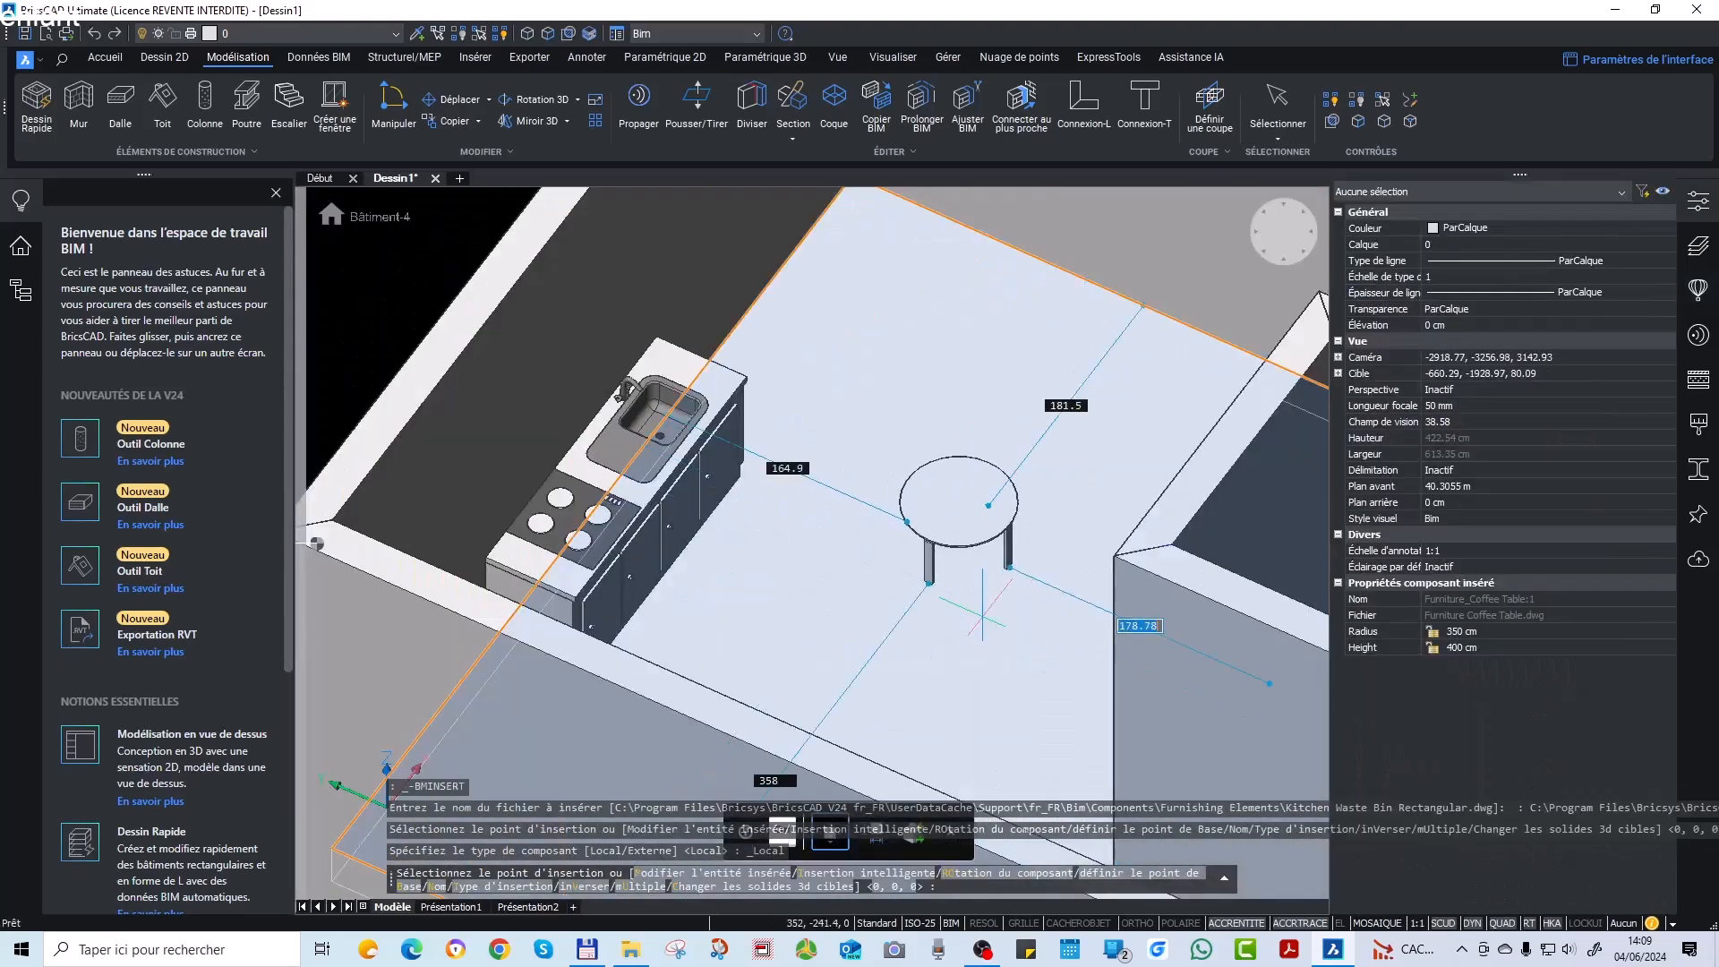
{"action": "left_click", "coordinate": [887, 592]}
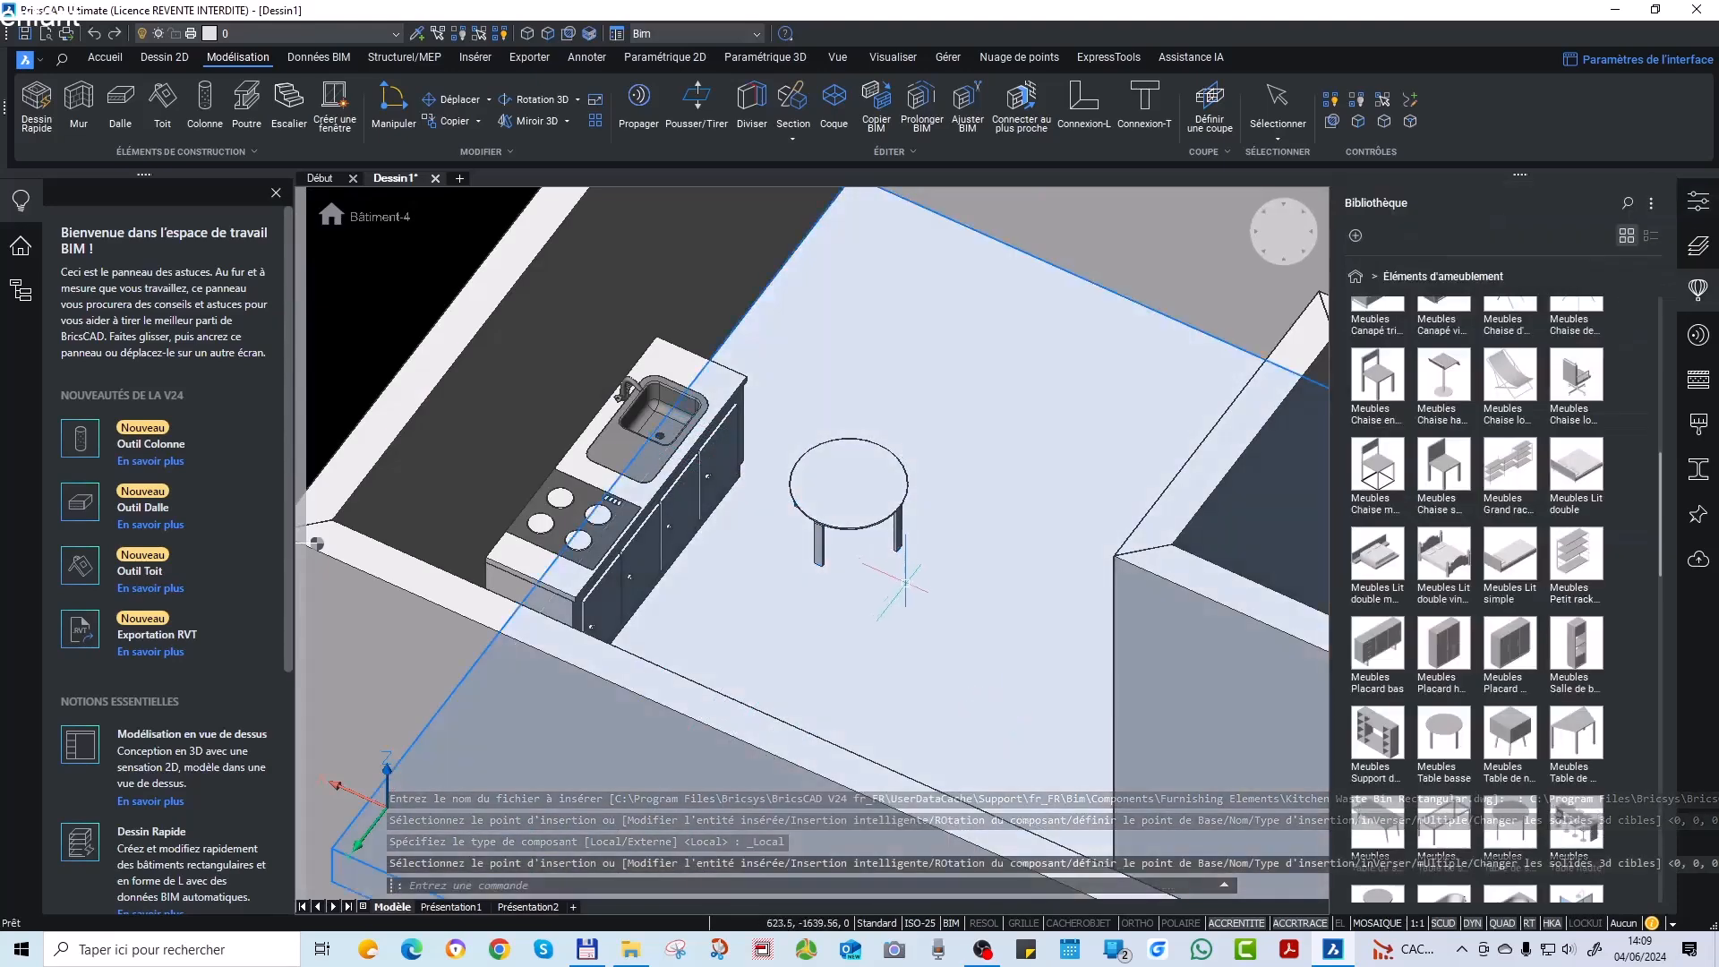
{"action": "key", "text": "Escape"}
{"action": "key", "text": "Escape"}
Examine the placed kitchenette and coffee table in 3D and in top view.
{"action": "scroll", "coordinate": [865, 526], "scroll_direction": "down", "scroll_amount": 3}
{"action": "scroll", "coordinate": [880, 493], "scroll_direction": "up", "scroll_amount": 4}
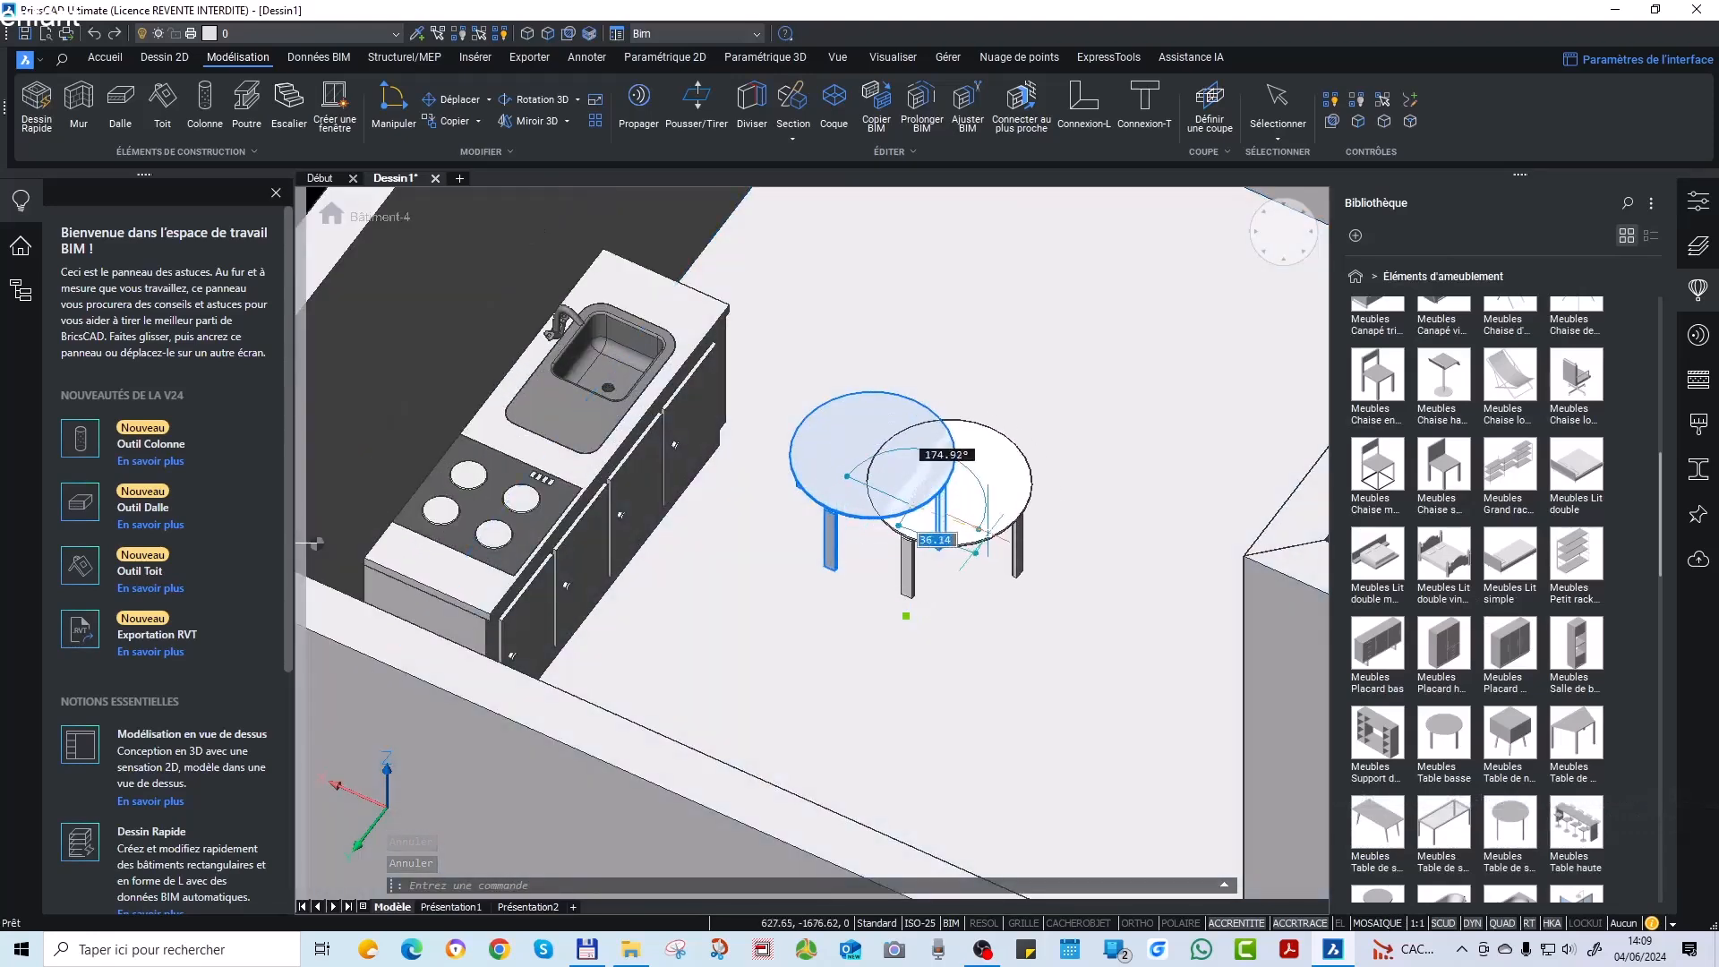
{"action": "mouse_move", "coordinate": [1059, 652]}
{"action": "middle_mouse_down", "text": "shift"}
{"action": "mouse_move", "coordinate": [1078, 610]}
{"action": "mouse_move", "coordinate": [986, 618]}
{"action": "mouse_move", "coordinate": [1039, 649]}
{"action": "middle_mouse_up", "text": "shift"}
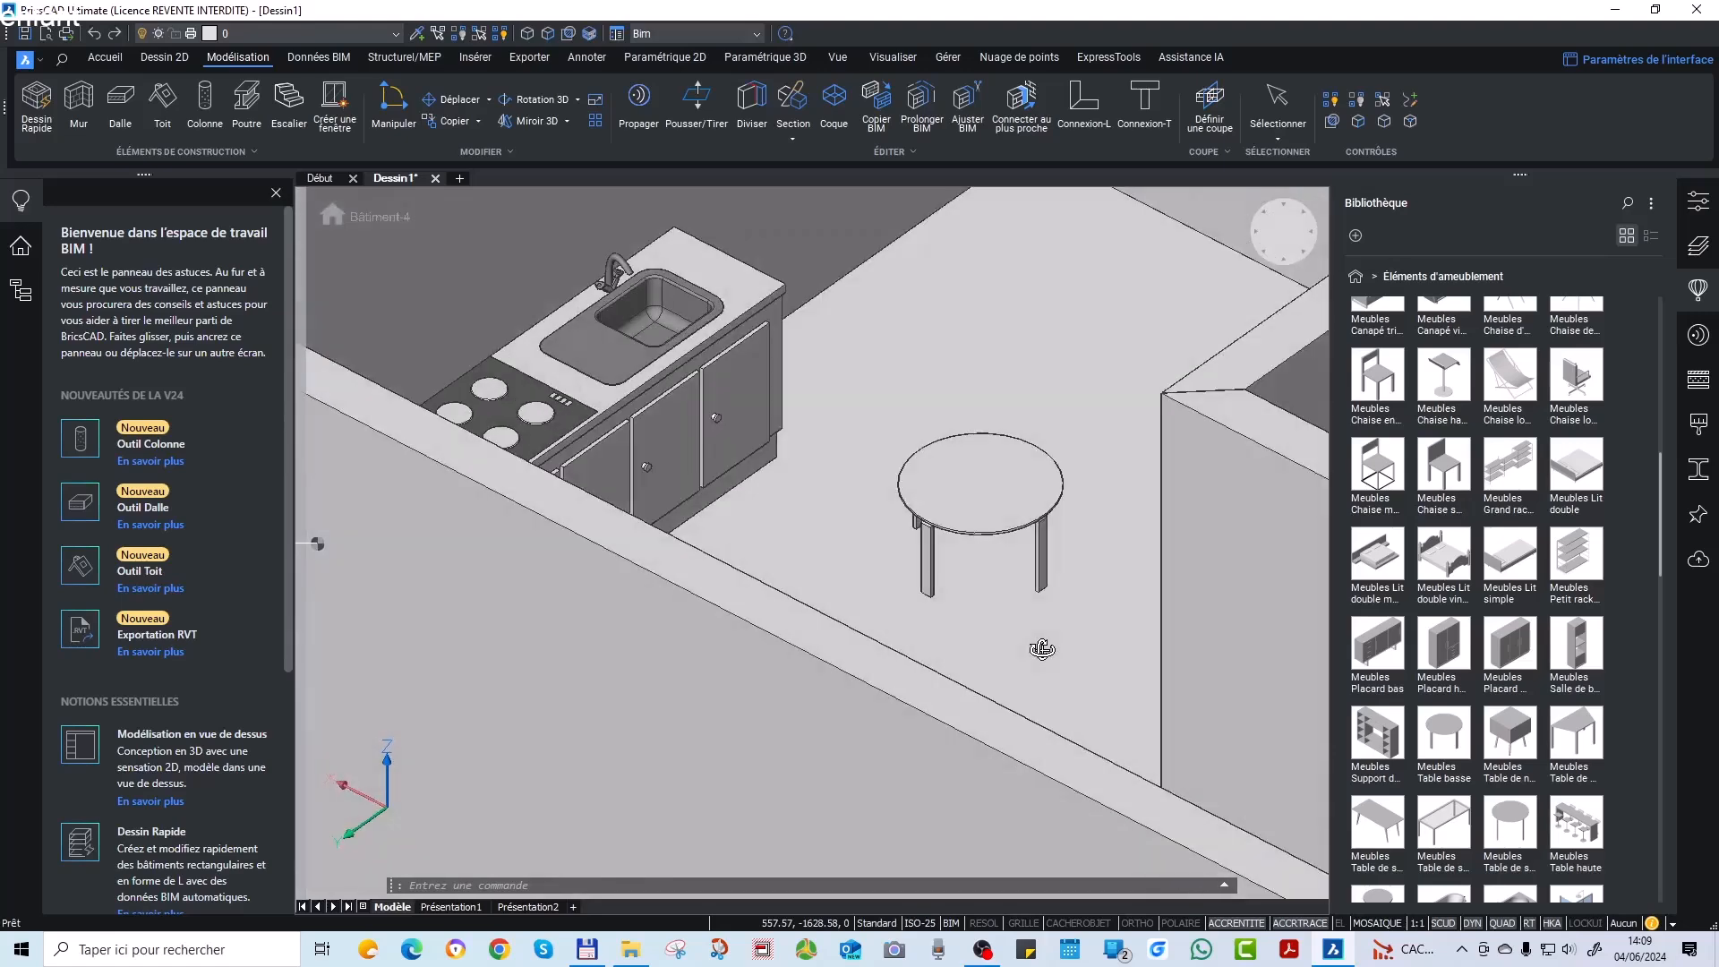
{"action": "scroll", "coordinate": [957, 633], "scroll_direction": "down", "scroll_amount": 4}
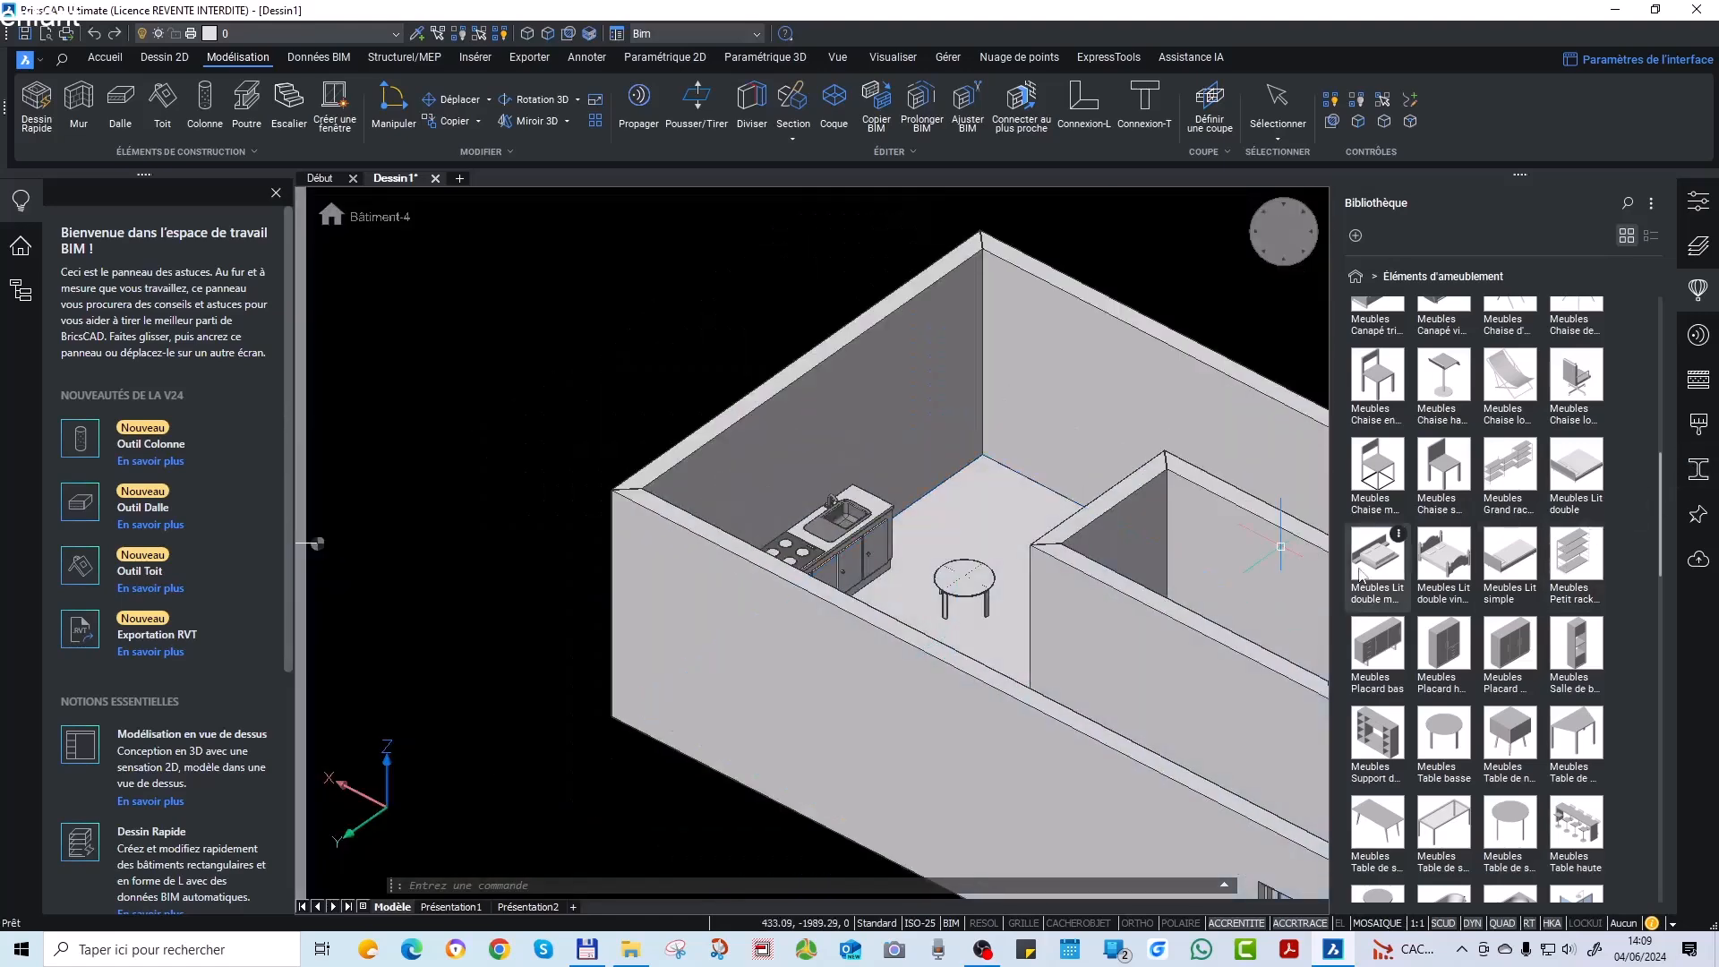
{"action": "scroll", "coordinate": [1009, 528], "scroll_direction": "down", "scroll_amount": 3}
{"action": "middle_click_drag", "start_coordinate": [1009, 537], "coordinate": [974, 694], "text": "shift"}
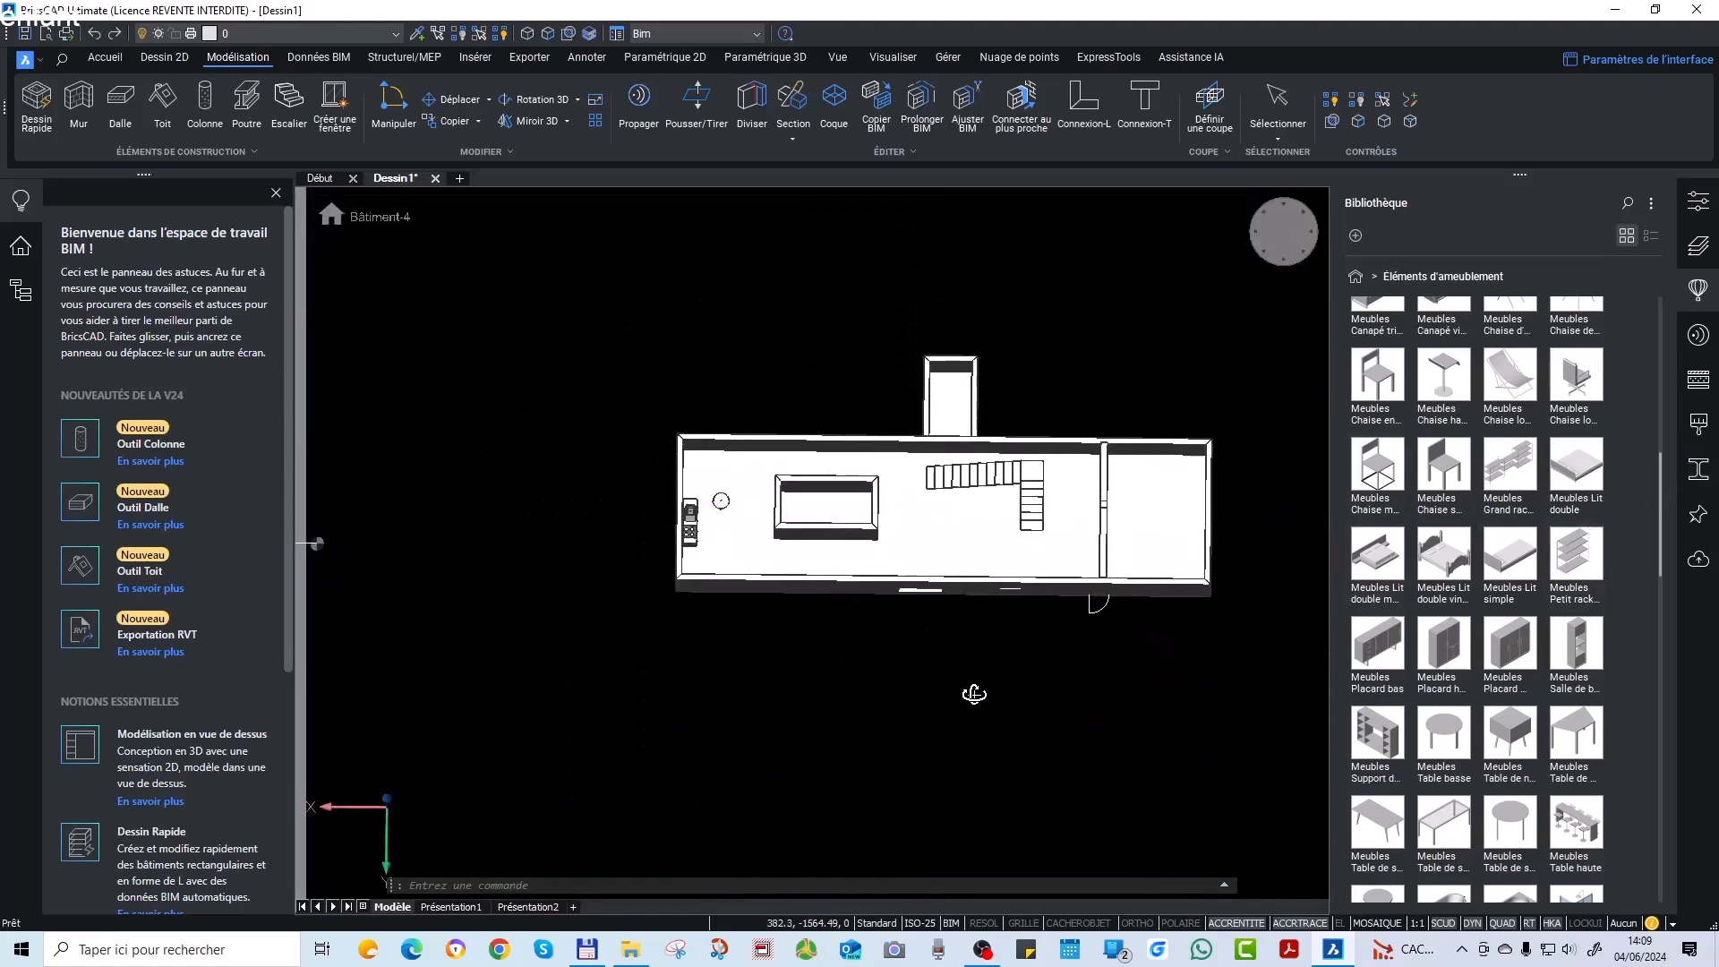
{"action": "left_click", "coordinate": [1285, 225]}
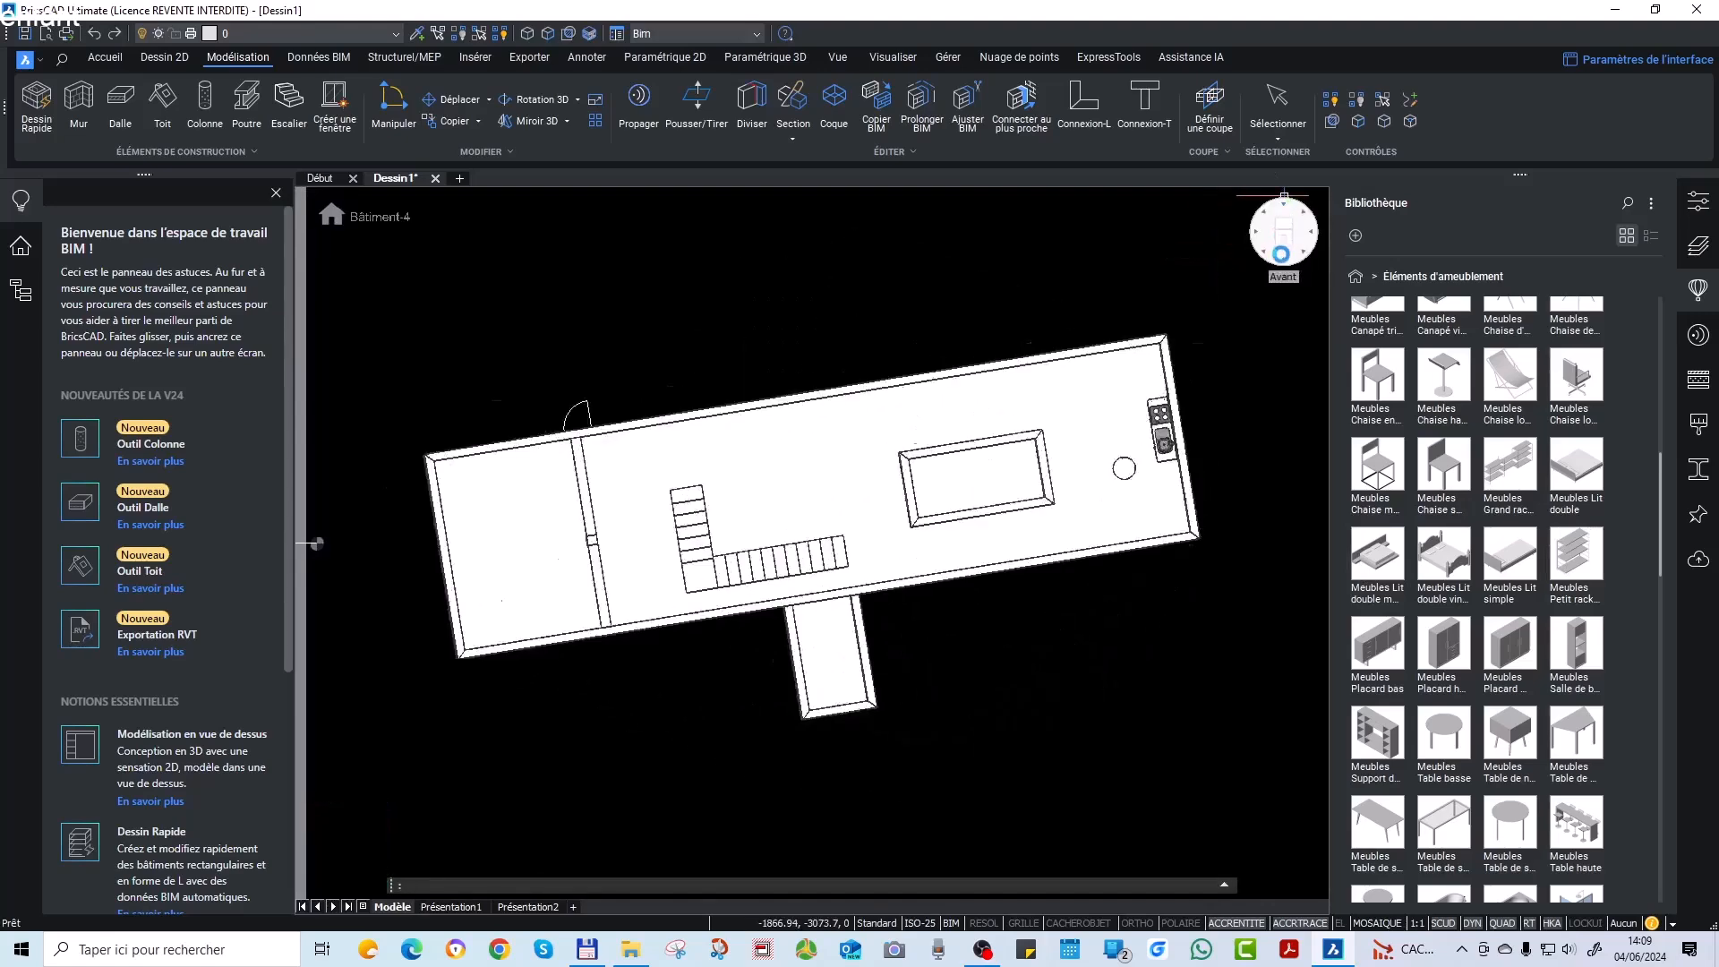
{"action": "scroll", "coordinate": [934, 531], "scroll_direction": "up", "scroll_amount": 6}
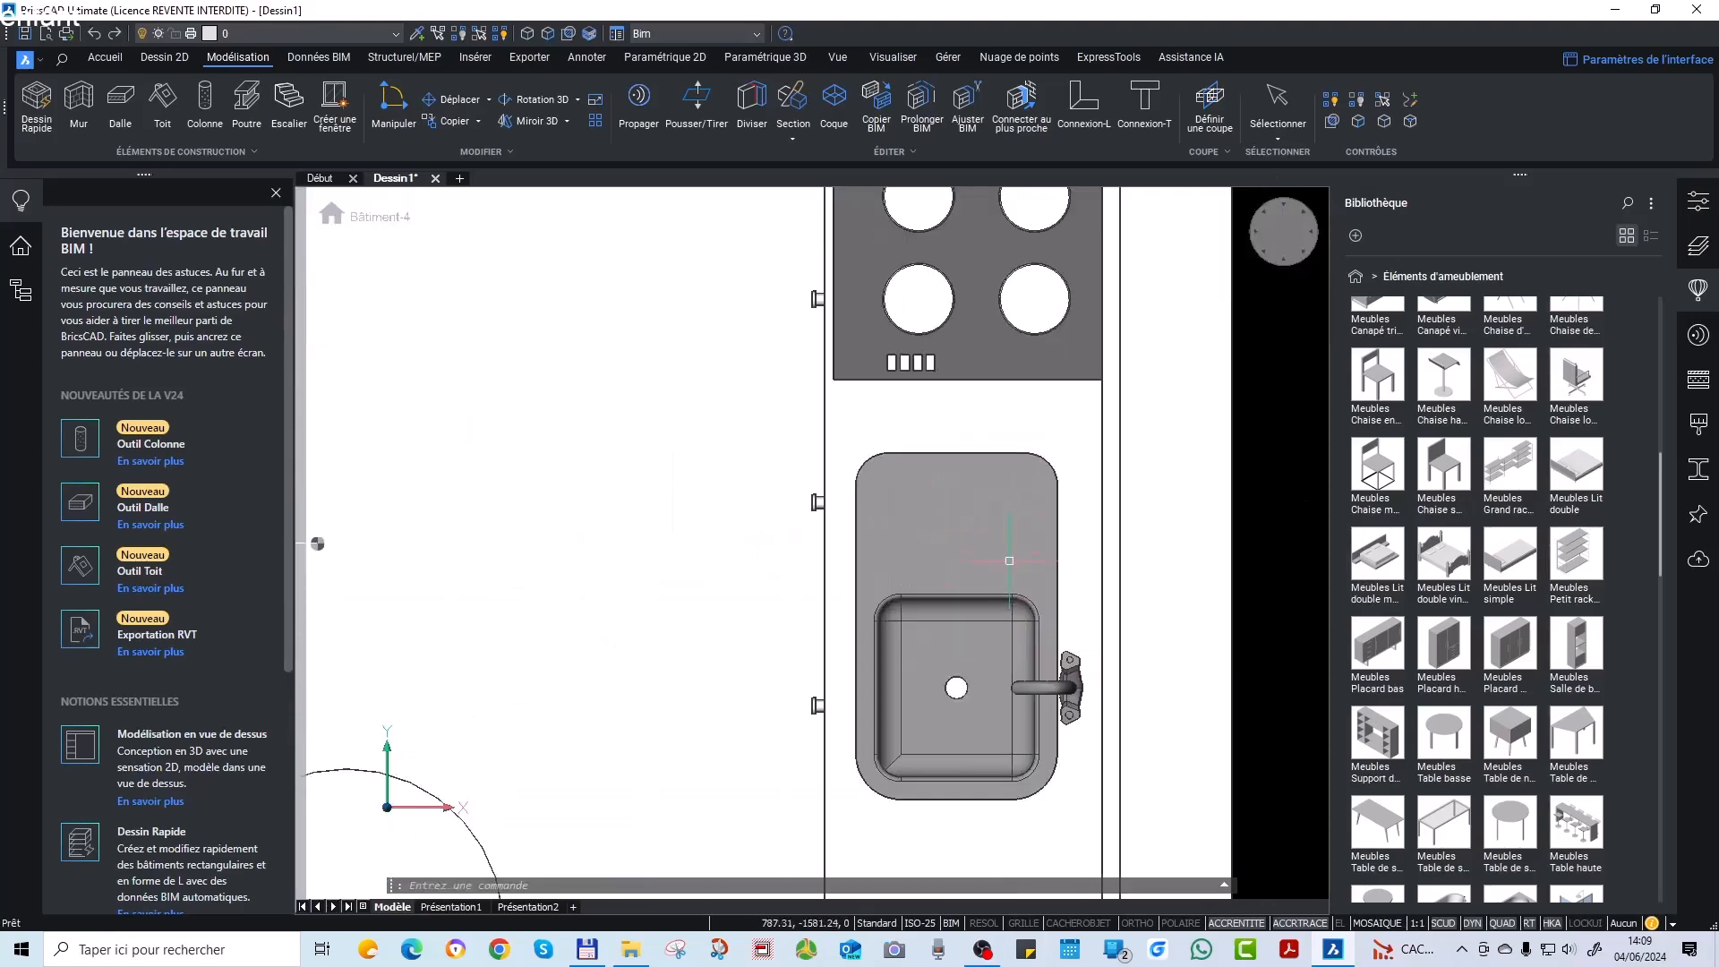
{"action": "scroll", "coordinate": [1003, 631], "scroll_direction": "down", "scroll_amount": 3}
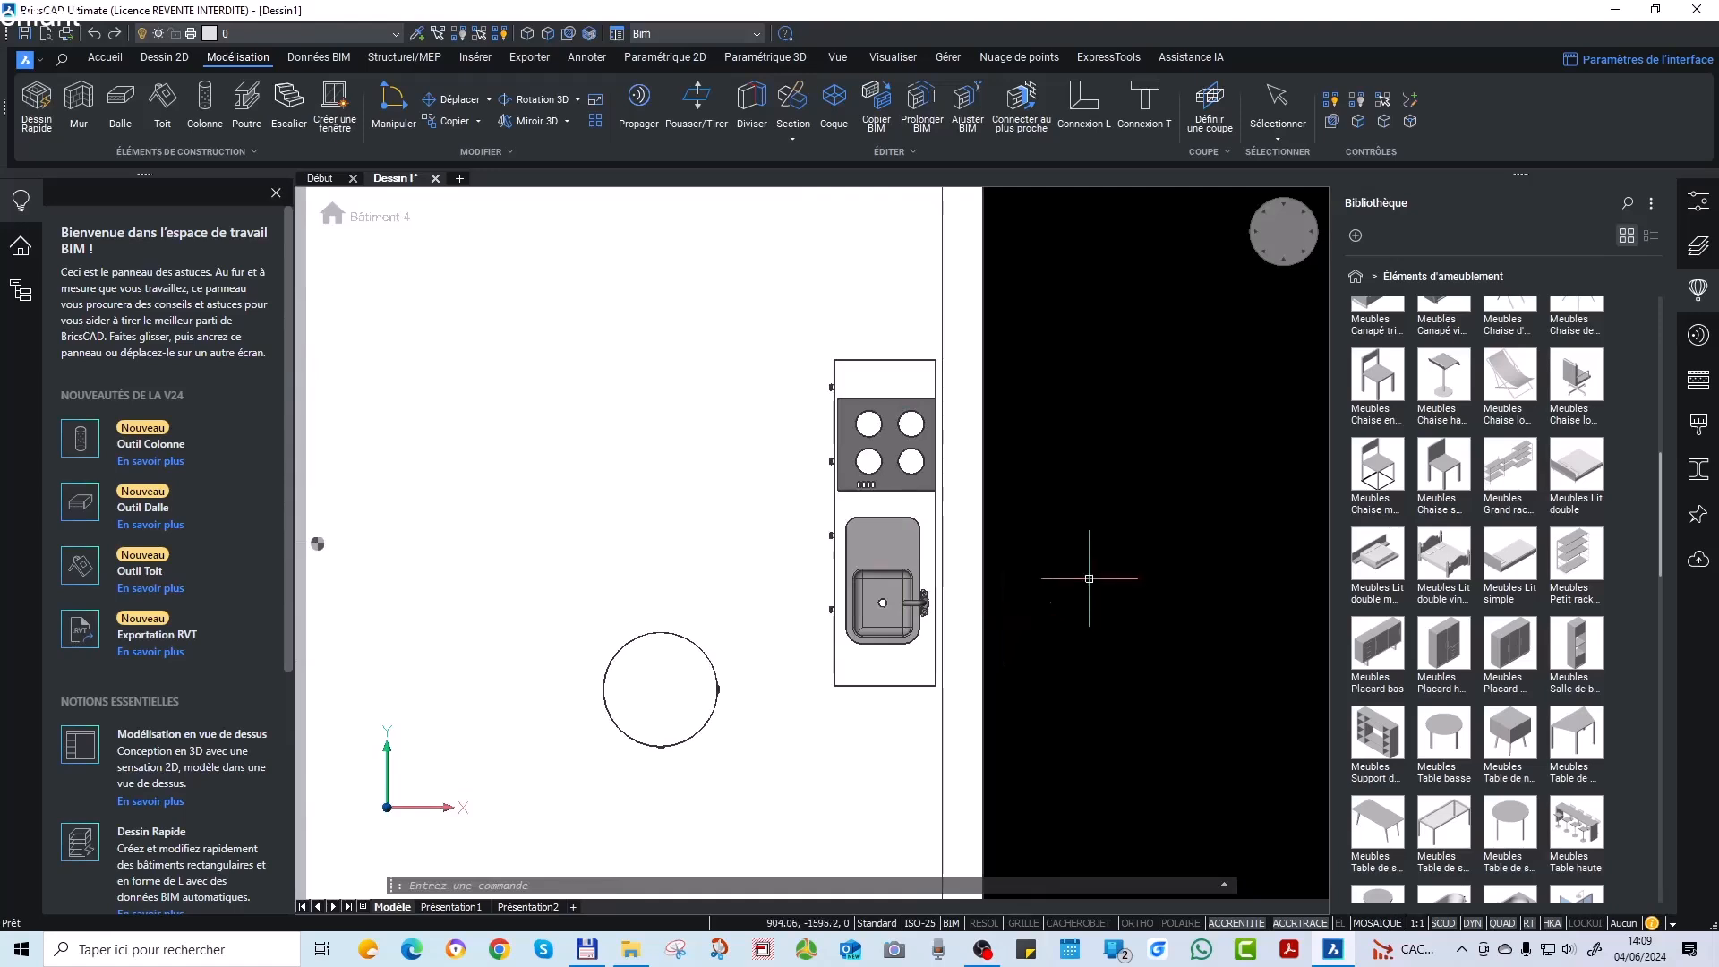
{"action": "scroll", "coordinate": [994, 575], "scroll_direction": "up", "scroll_amount": 4}
{"action": "scroll", "coordinate": [1266, 603], "scroll_direction": "down", "scroll_amount": 4}
{"action": "scroll", "coordinate": [1219, 471], "scroll_direction": "down", "scroll_amount": 6}
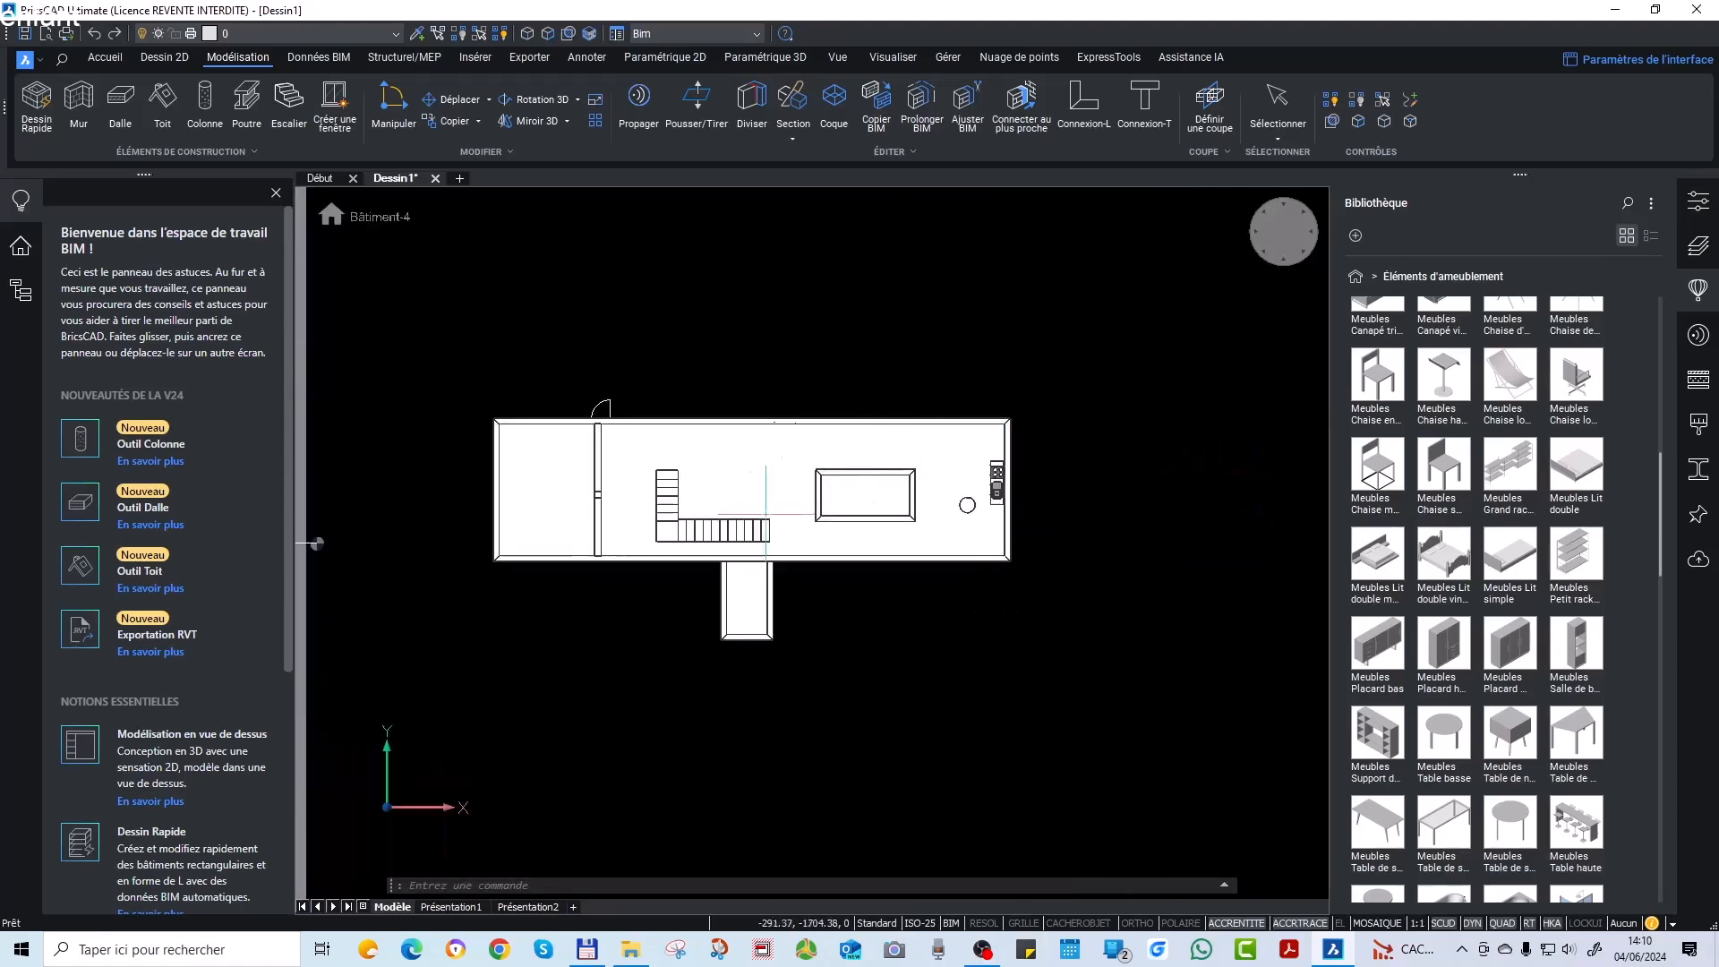
Examine the door's 2D swing symbol, the partition and the stair in plan view.
{"action": "scroll", "coordinate": [645, 529], "scroll_direction": "up", "scroll_amount": 3}
{"action": "scroll", "coordinate": [626, 448], "scroll_direction": "down", "scroll_amount": 3}
{"action": "scroll", "coordinate": [632, 391], "scroll_direction": "up", "scroll_amount": 4}
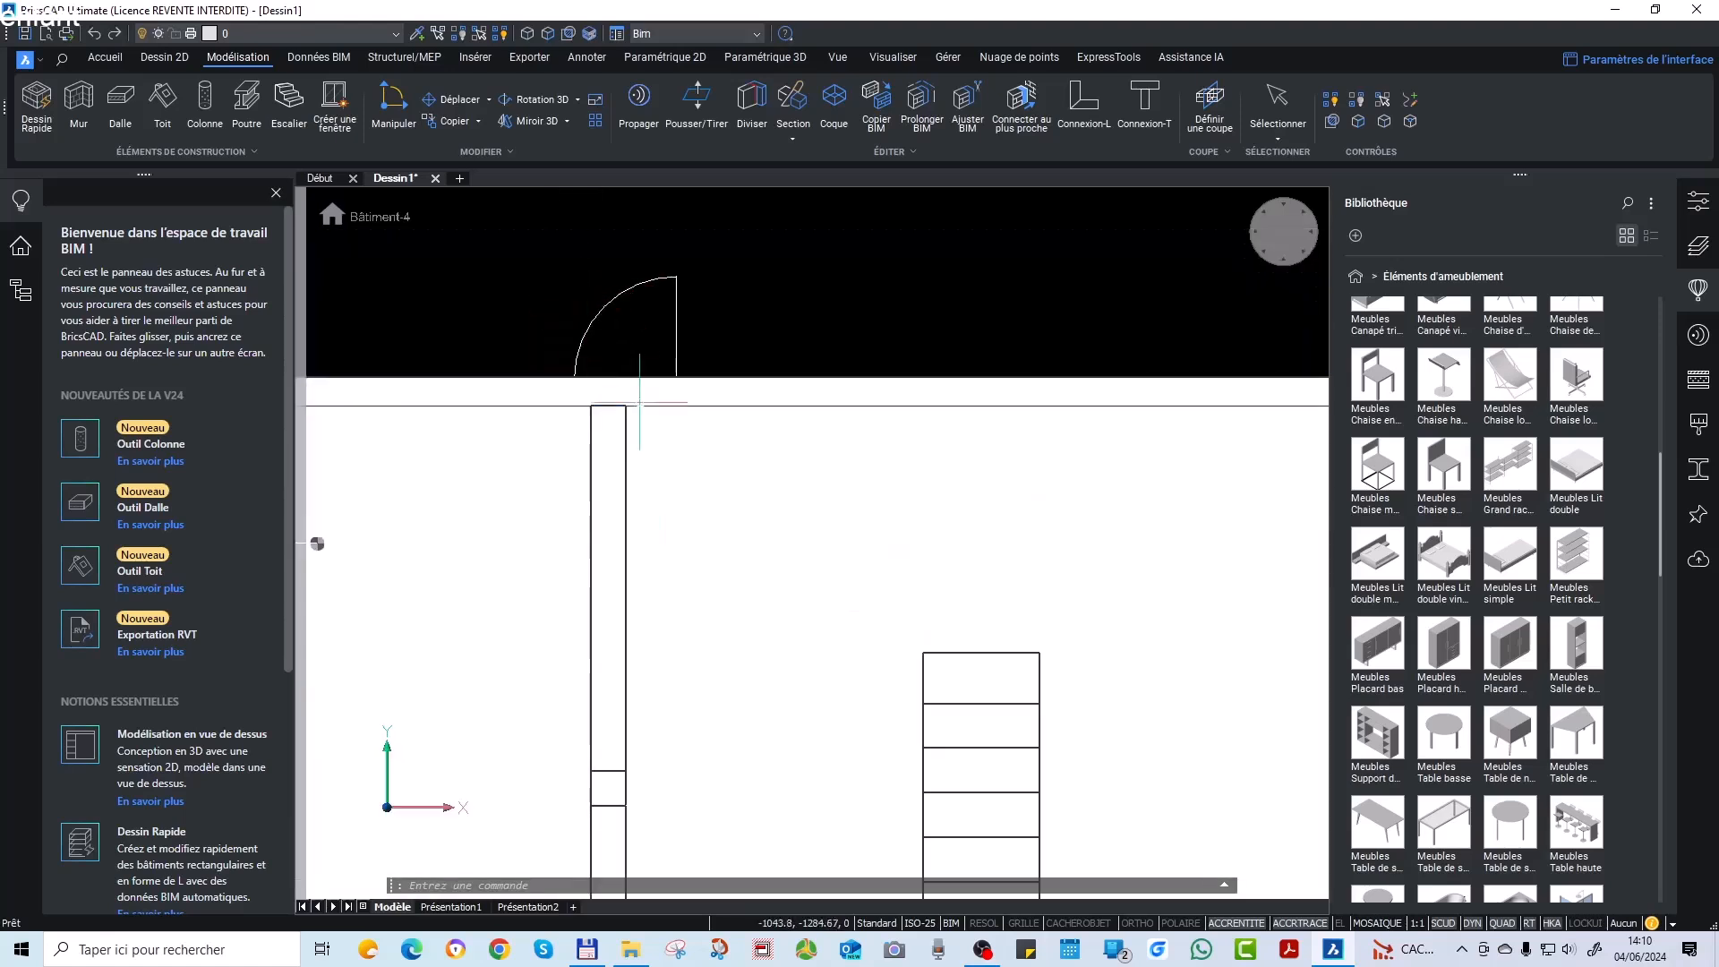
{"action": "mouse_move", "coordinate": [636, 394]}
{"action": "scroll", "coordinate": [563, 431], "scroll_direction": "down", "scroll_amount": 2}
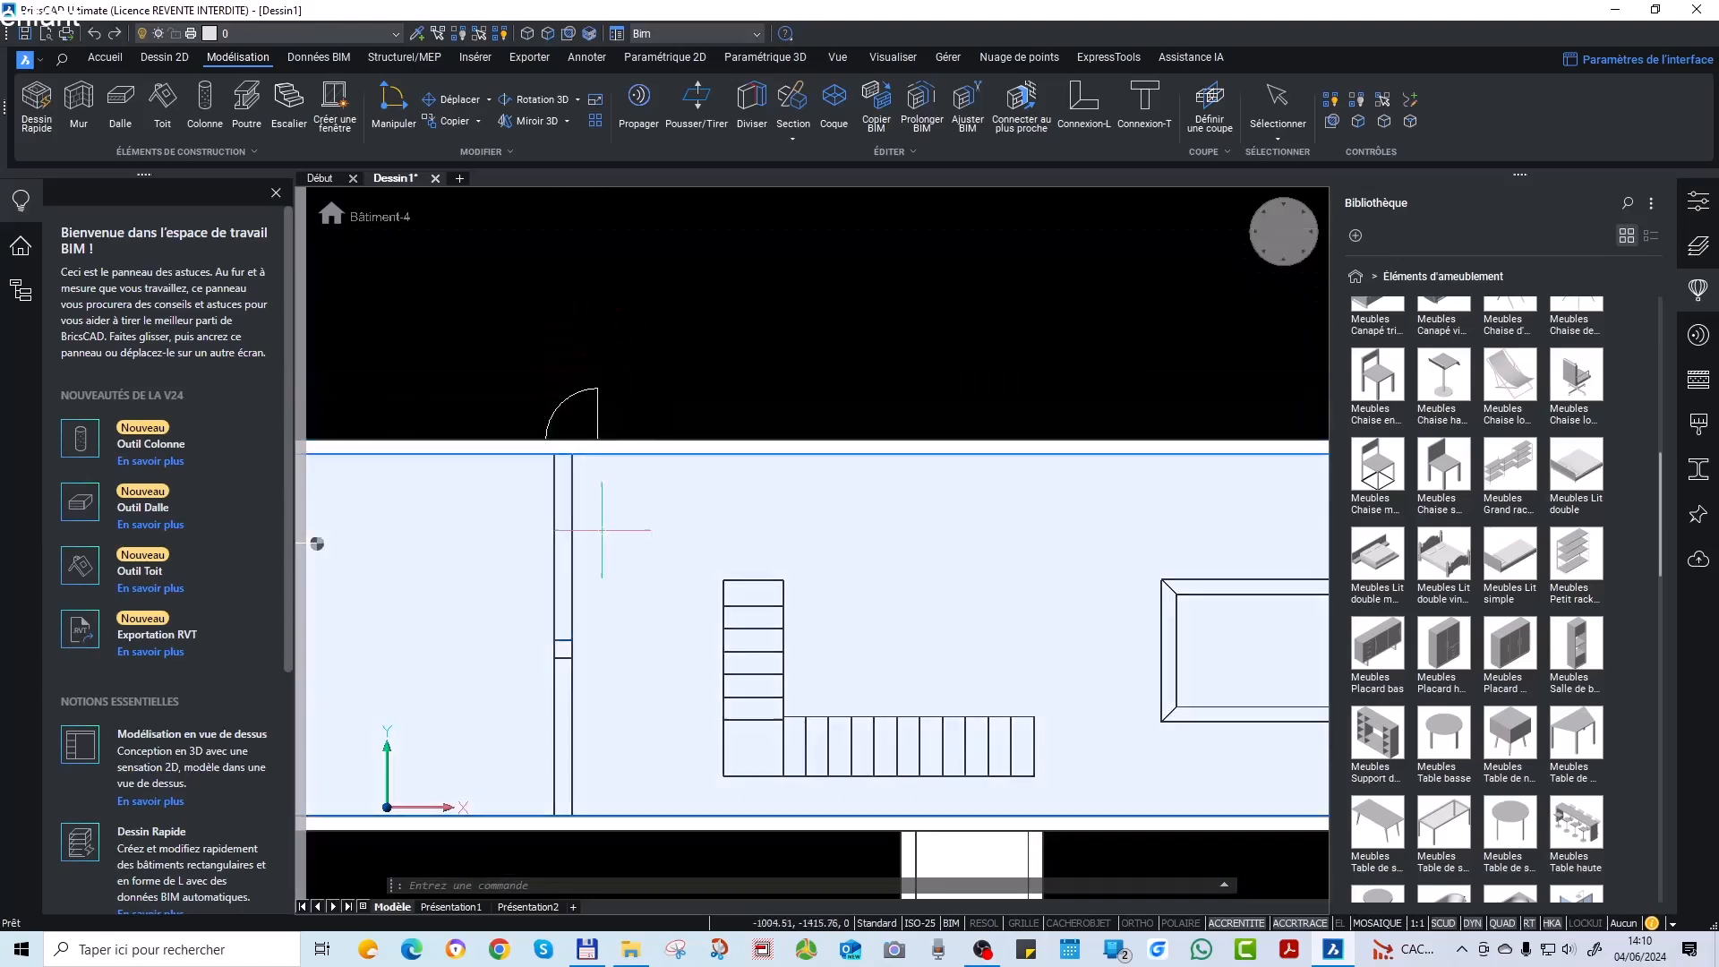
{"action": "scroll", "coordinate": [542, 552], "scroll_direction": "down", "scroll_amount": 3}
{"action": "scroll", "coordinate": [555, 542], "scroll_direction": "up", "scroll_amount": 4}
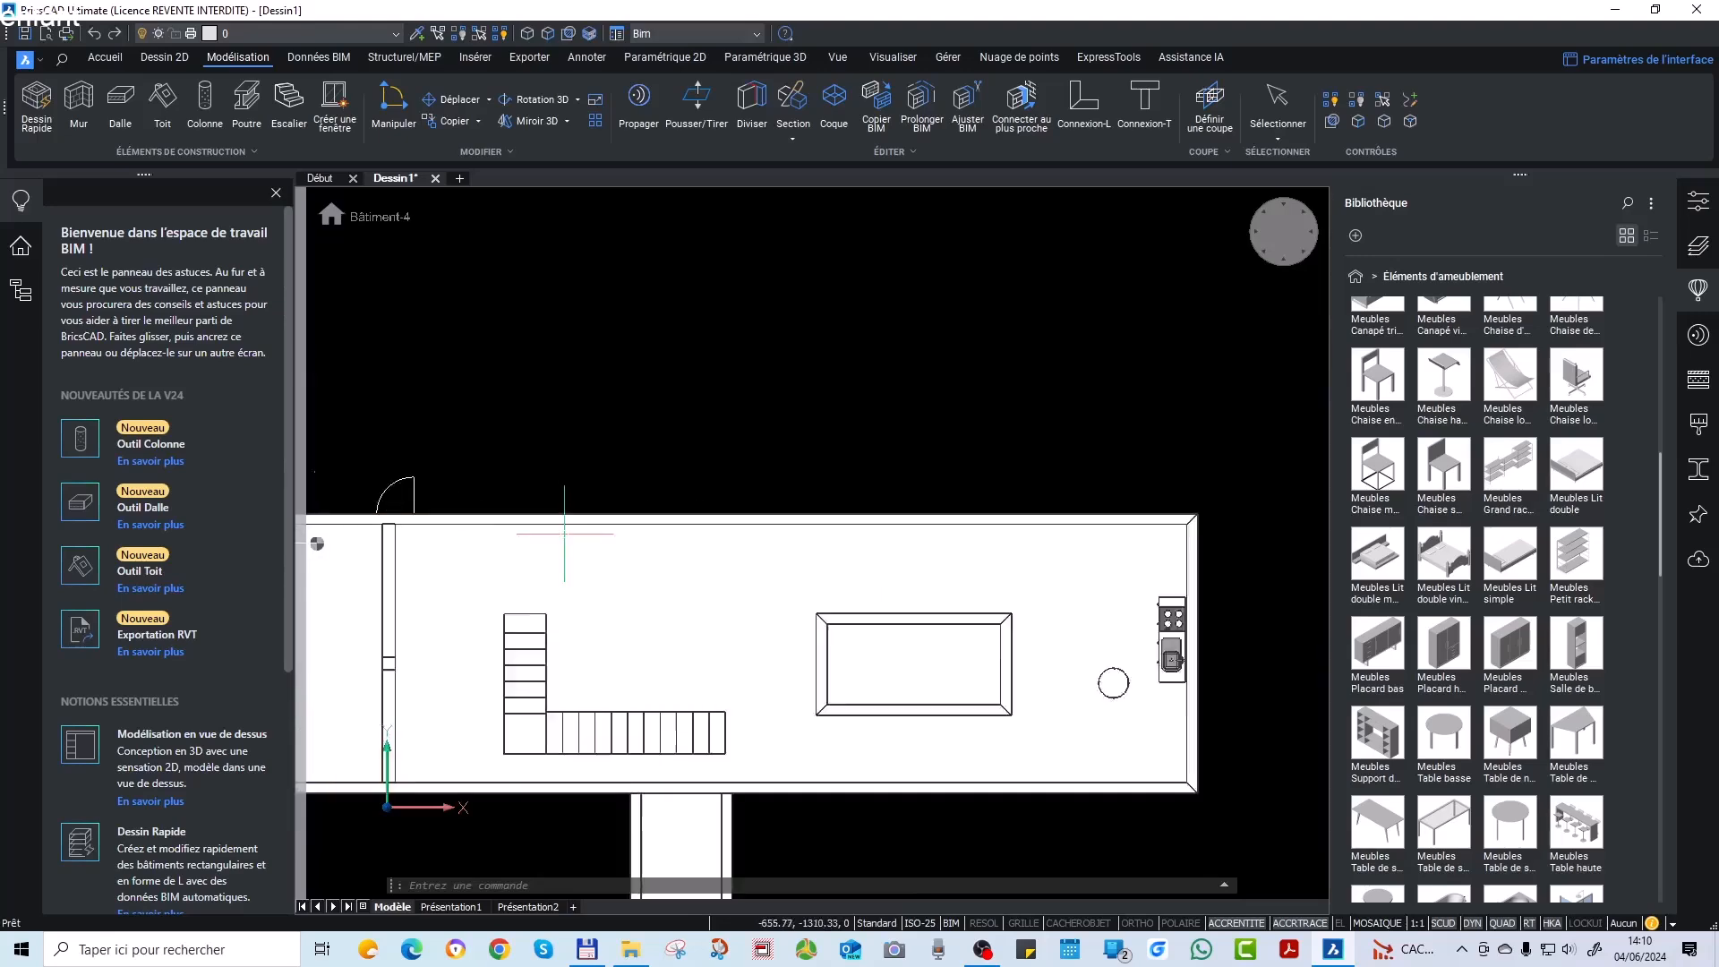
{"action": "scroll", "coordinate": [795, 451], "scroll_direction": "down", "scroll_amount": 2}
Set the distance between the facade's single door and the nearest end of the wall to 300 cm.
{"action": "middle_click_drag", "start_coordinate": [672, 535], "coordinate": [695, 427], "text": "shift"}
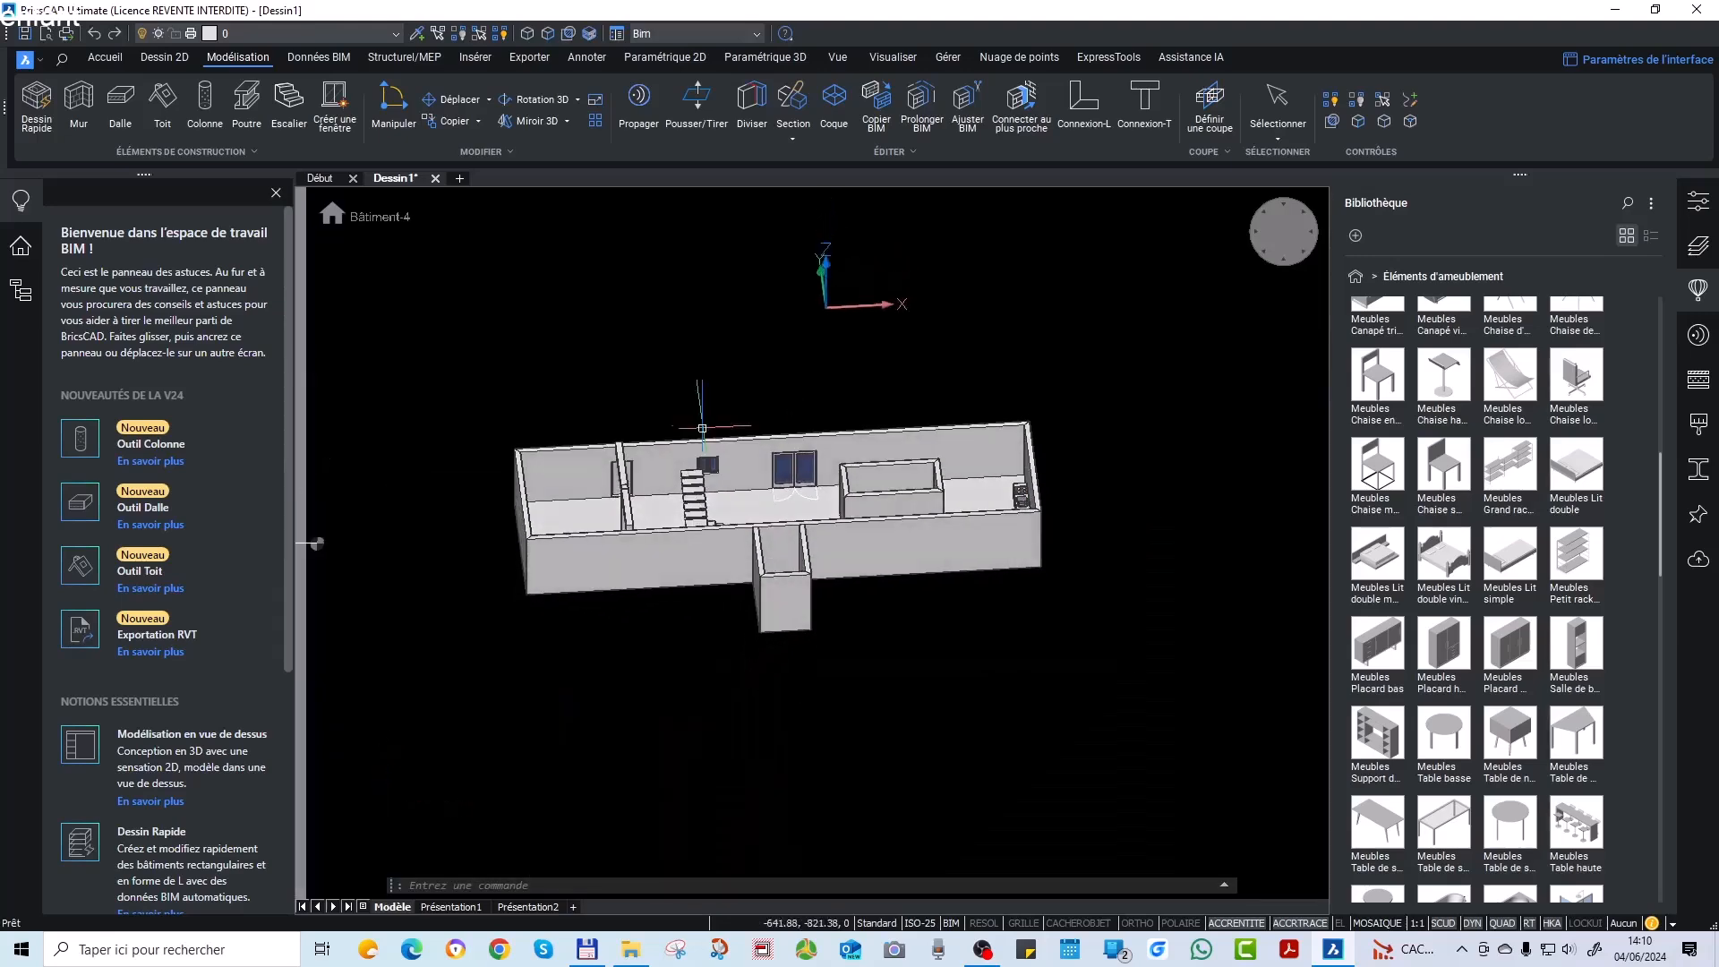
{"action": "scroll", "coordinate": [703, 447], "scroll_direction": "up", "scroll_amount": 4}
{"action": "scroll", "coordinate": [1220, 580], "scroll_direction": "down", "scroll_amount": 4}
{"action": "middle_click_drag", "start_coordinate": [1220, 580], "coordinate": [1146, 460], "text": "shift"}
{"action": "scroll", "coordinate": [1033, 822], "scroll_direction": "up", "scroll_amount": 3}
{"action": "left_click", "coordinate": [925, 538]}
{"action": "scroll", "coordinate": [892, 576], "scroll_direction": "down", "scroll_amount": 2}
{"action": "left_click", "coordinate": [1058, 595]}
{"action": "type", "text": "300"}
{"action": "key", "text": "Return"}
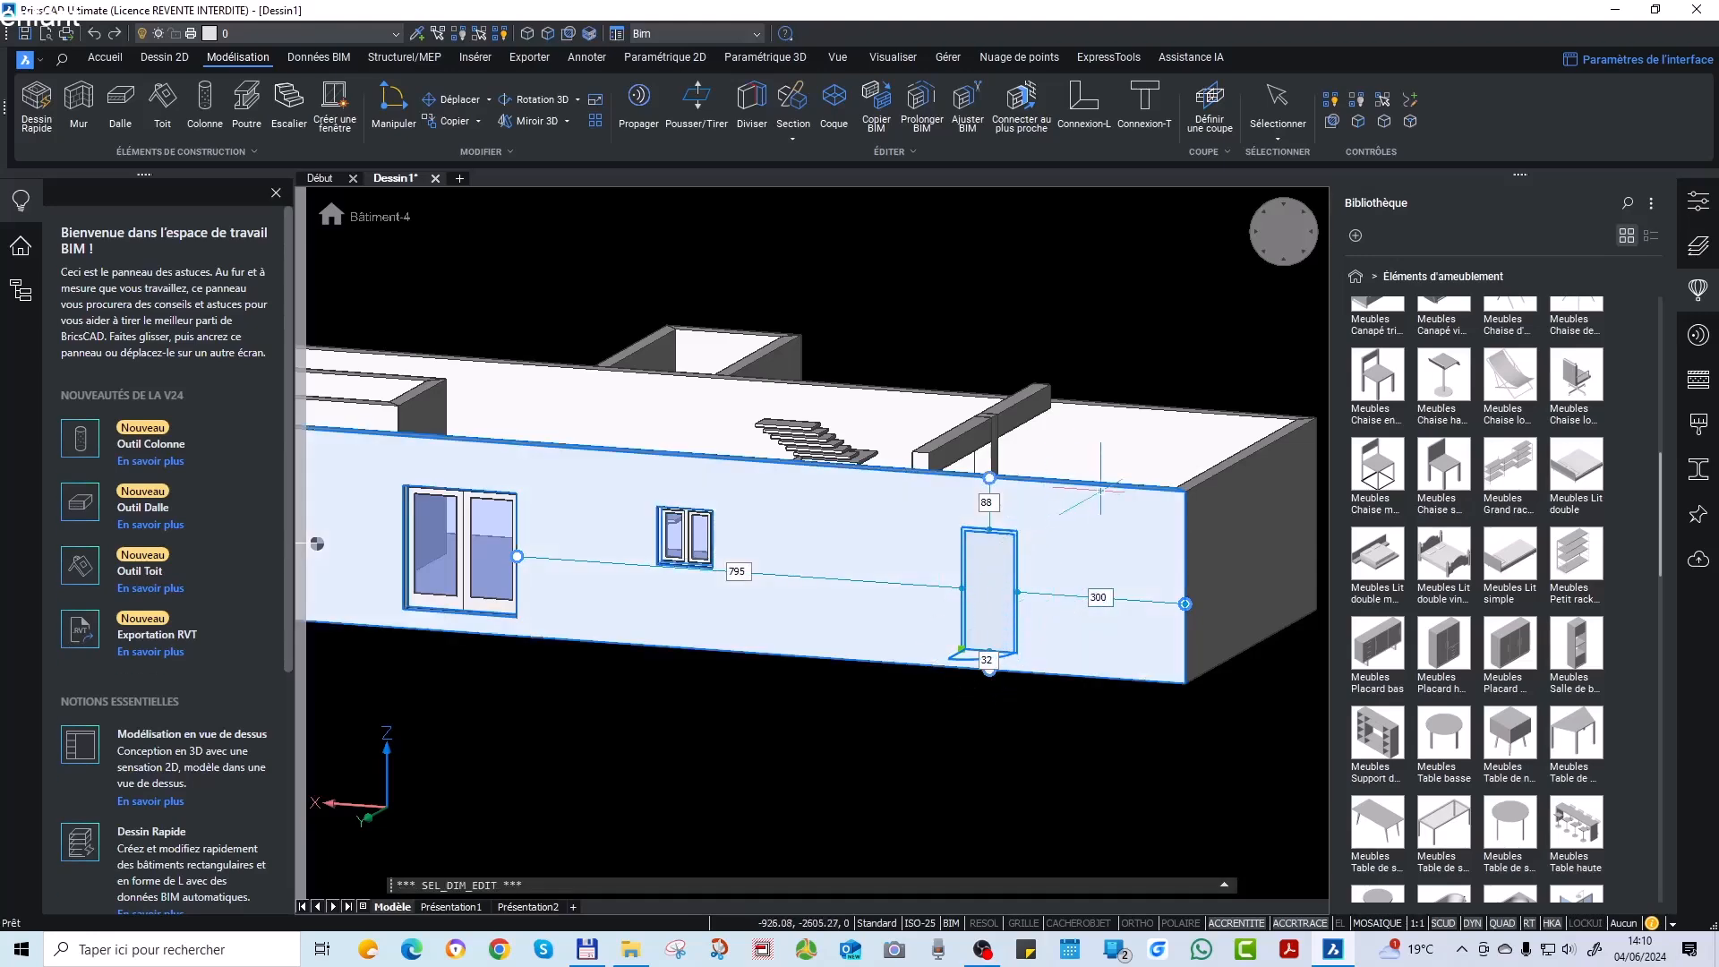
{"action": "key", "text": "Escape"}
Check the Détails panel and browse the Outils and Paysage categories of the component library.
{"action": "middle_click_drag", "start_coordinate": [1100, 490], "coordinate": [887, 517], "text": "shift"}
{"action": "scroll", "coordinate": [1488, 381], "scroll_direction": "up", "scroll_amount": 5}
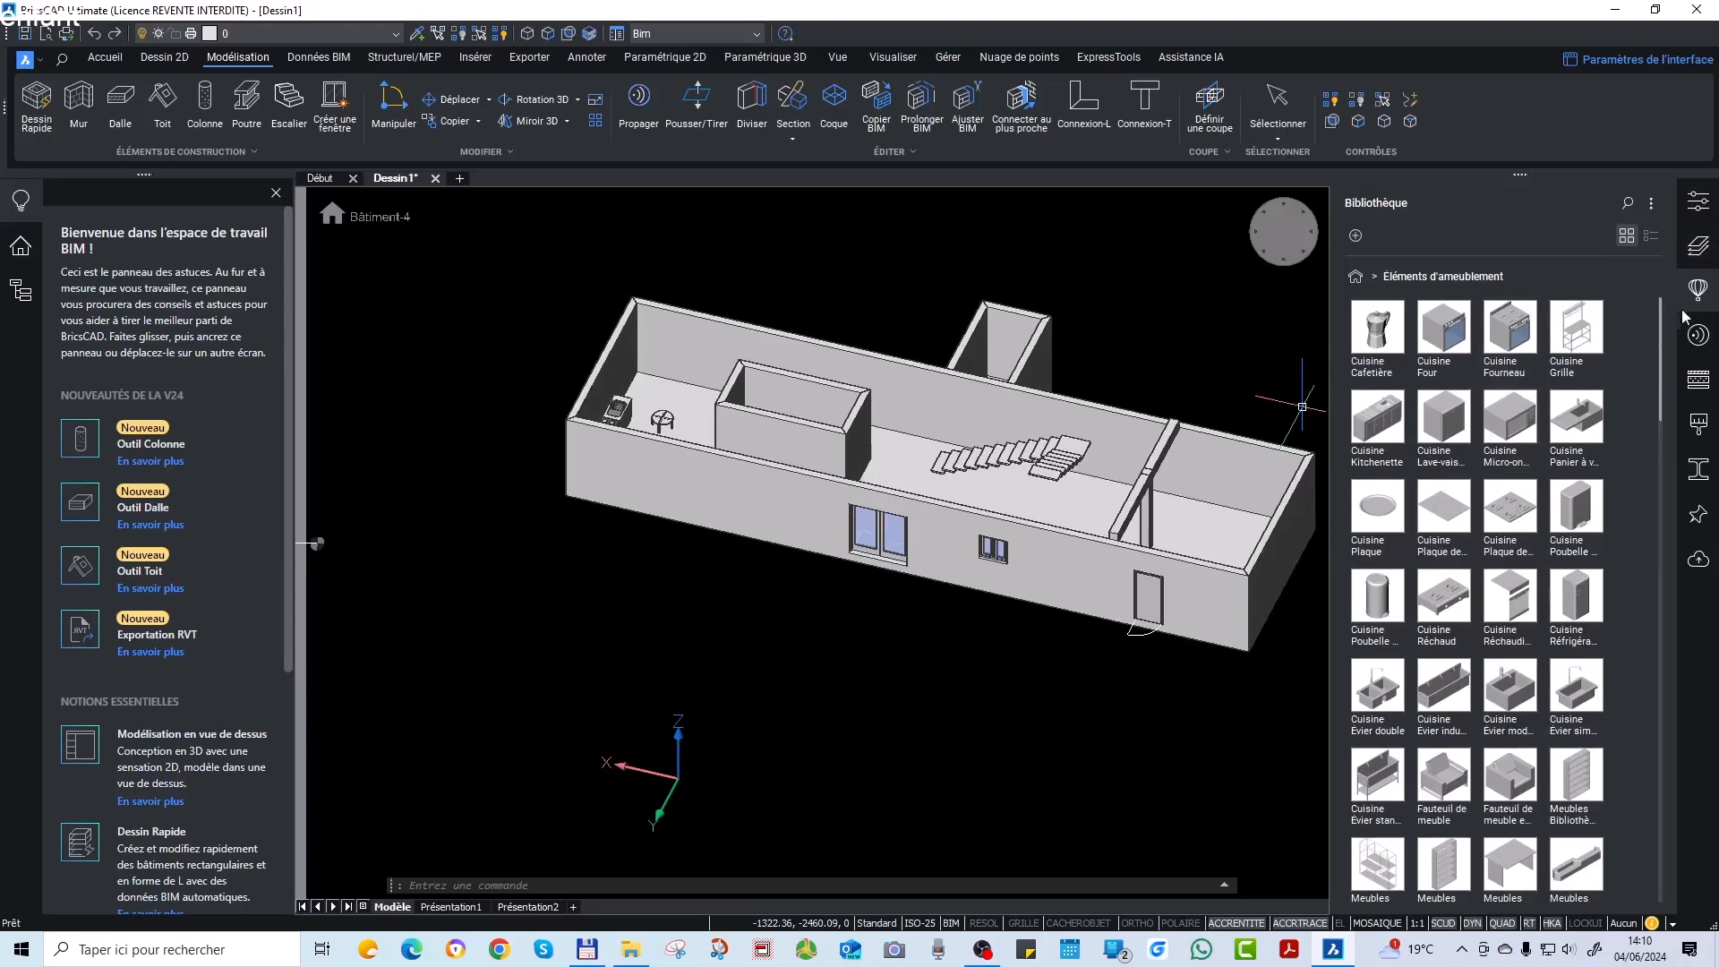
{"action": "left_click", "coordinate": [1699, 336]}
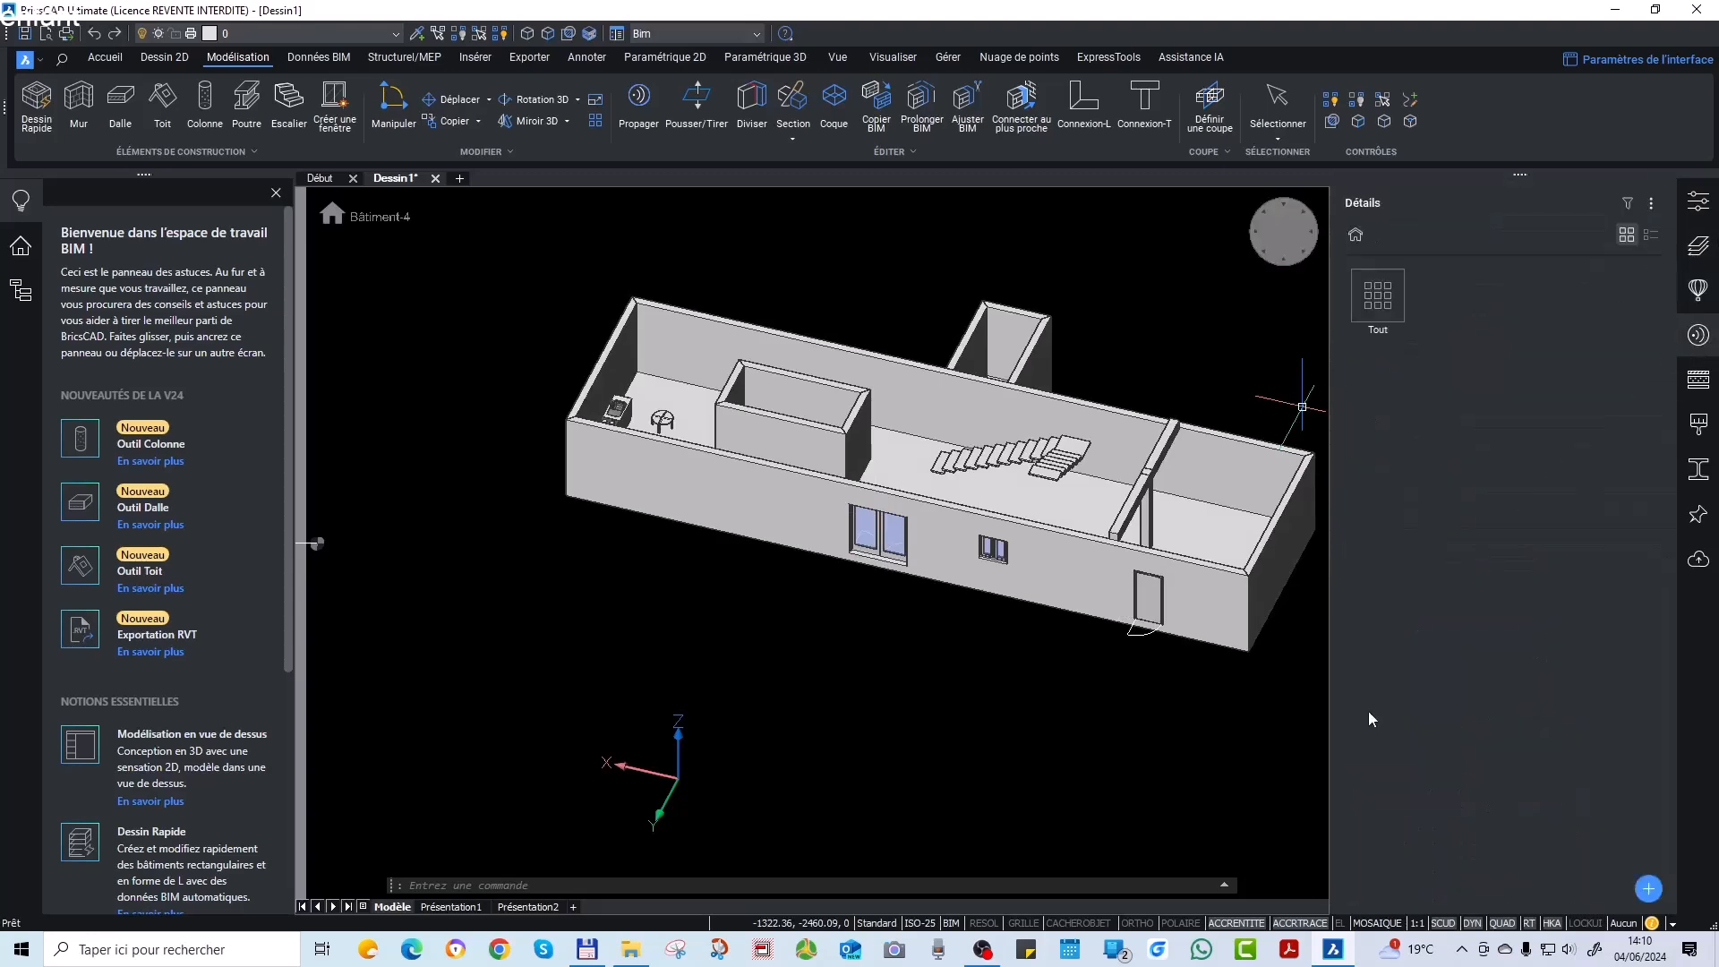
{"action": "left_click", "coordinate": [1701, 296]}
{"action": "left_click", "coordinate": [1358, 278]}
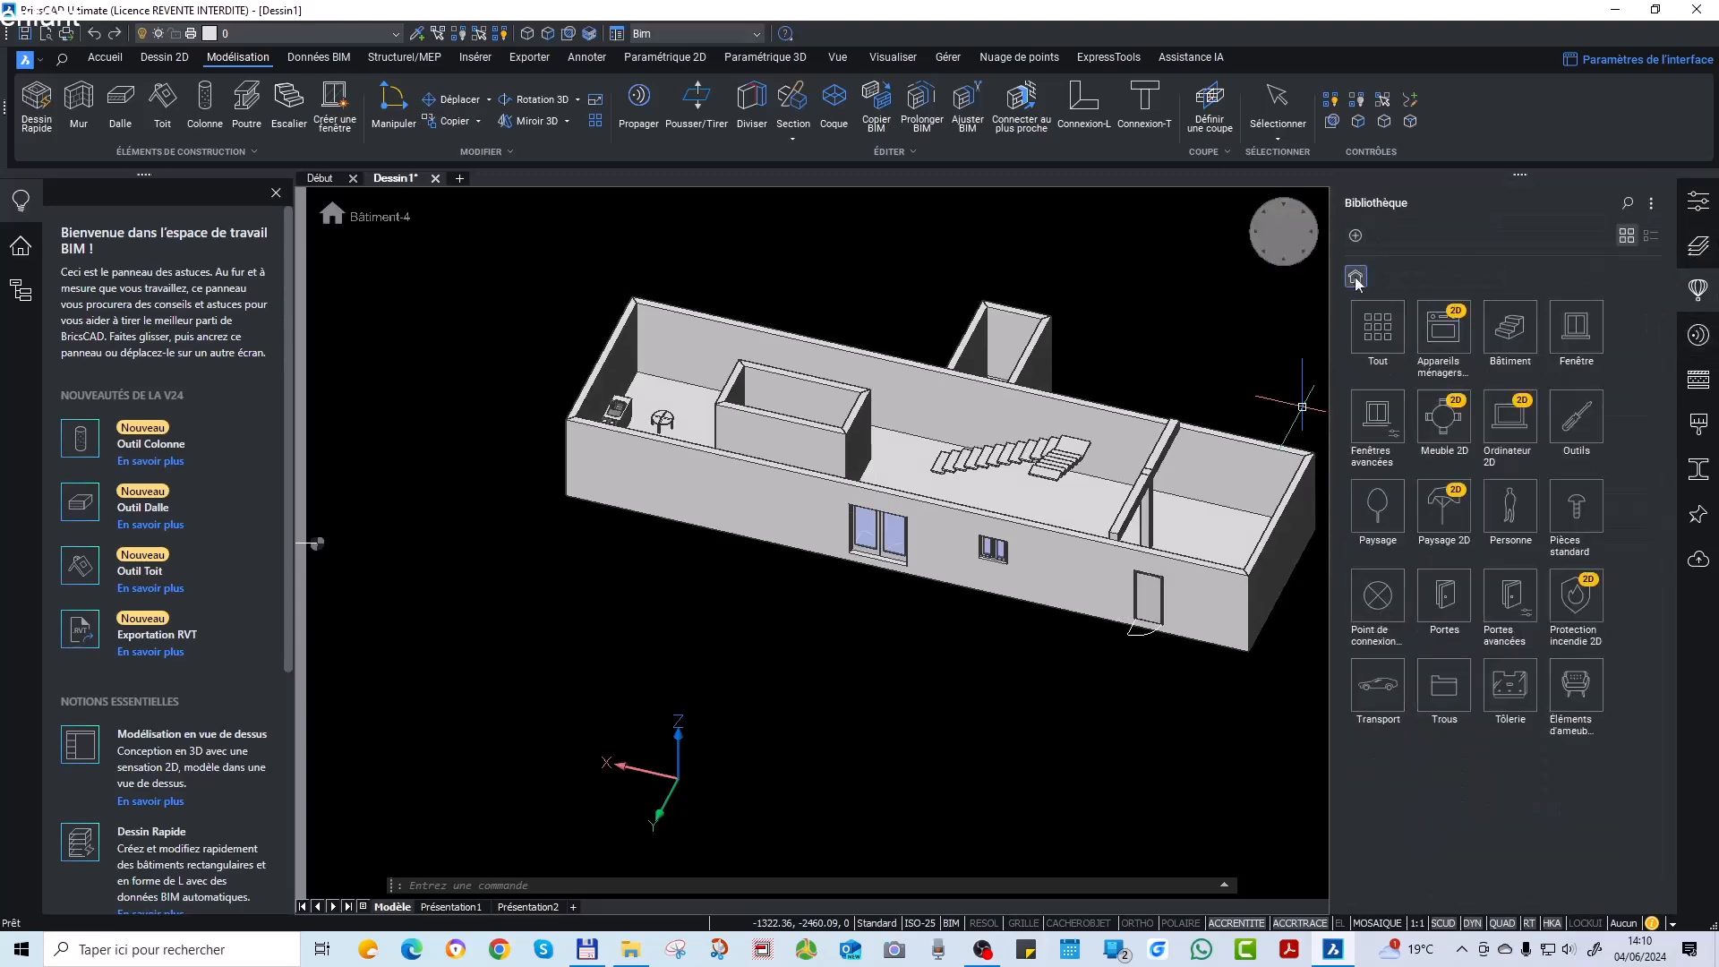
{"action": "left_click", "coordinate": [1575, 428]}
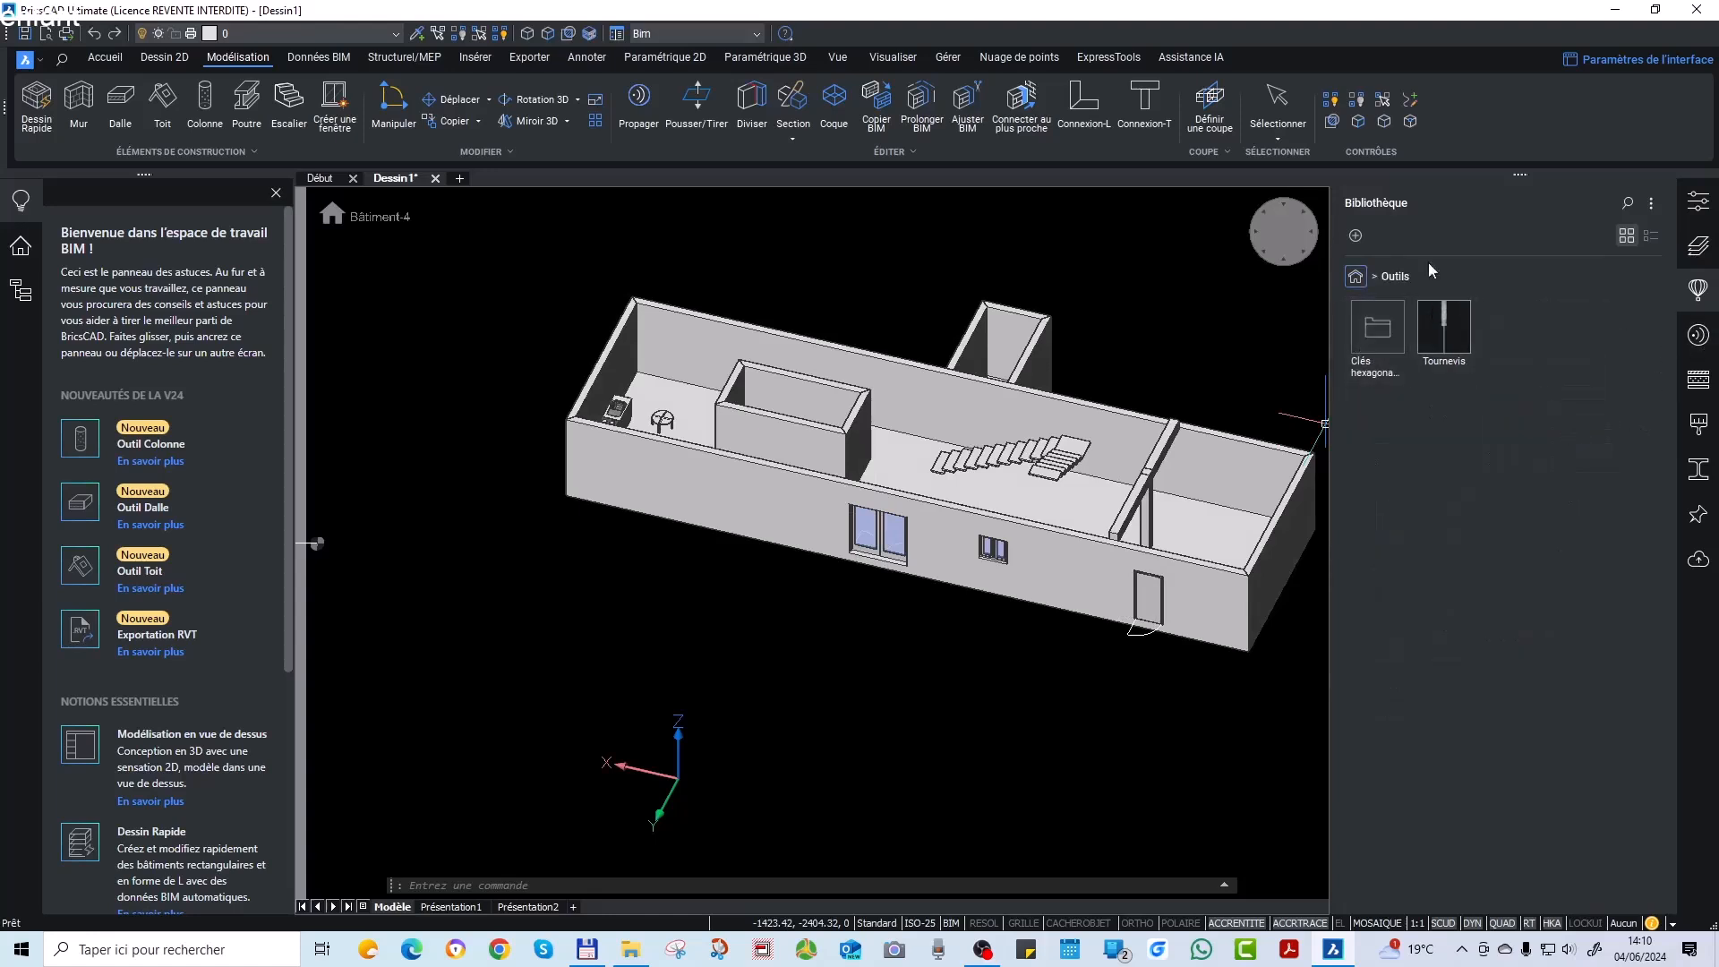
{"action": "left_click", "coordinate": [1358, 278]}
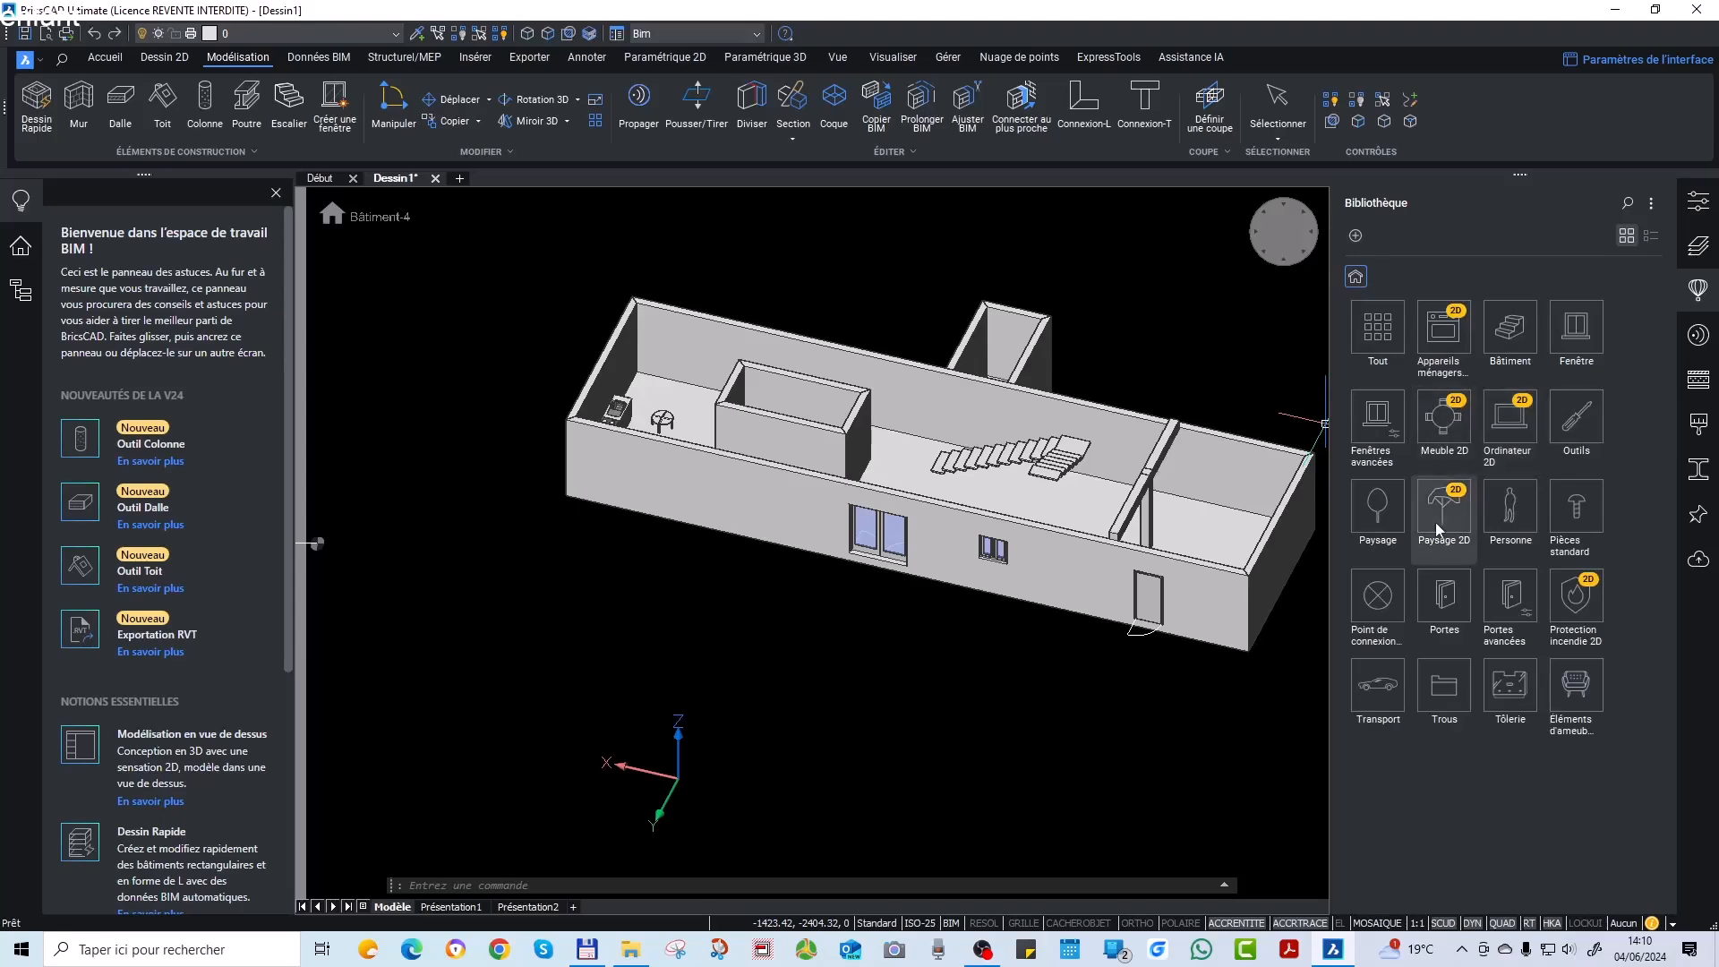
{"action": "left_click", "coordinate": [1379, 524]}
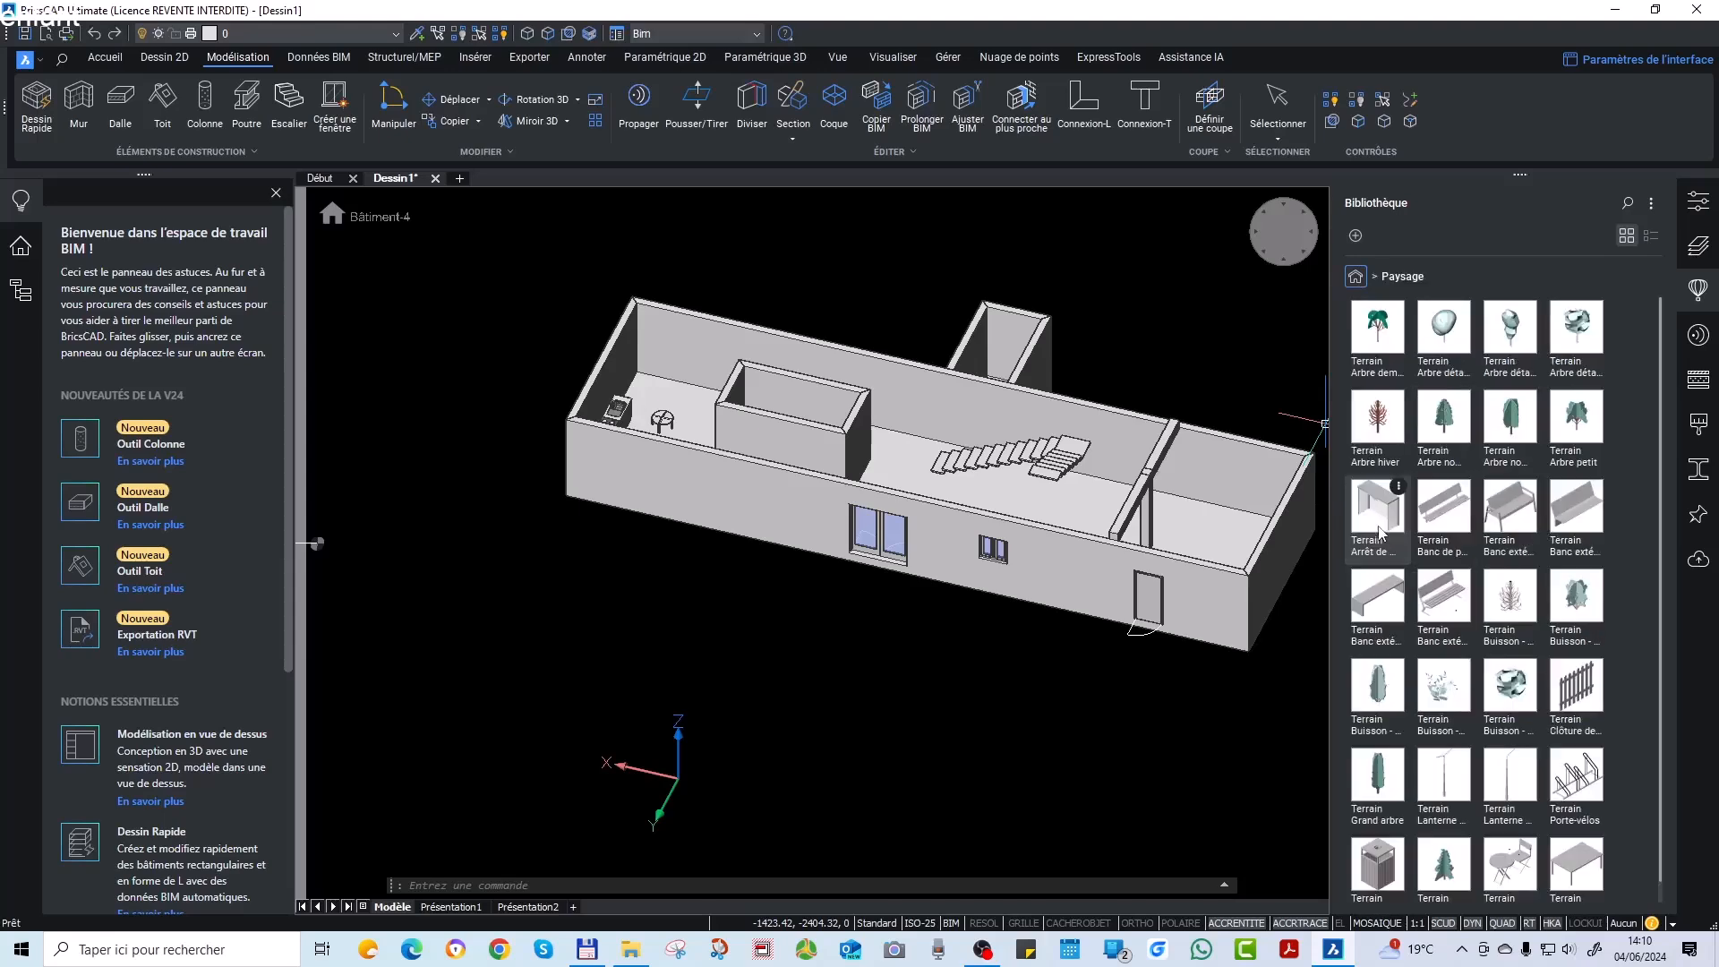
Place a normal tree from the Paysage library in front of the facade's double door and delete it.
{"action": "left_click", "coordinate": [1447, 437]}
{"action": "left_click", "coordinate": [853, 599]}
{"action": "key", "text": "Escape"}
{"action": "scroll", "coordinate": [940, 621], "scroll_direction": "up", "scroll_amount": 2}
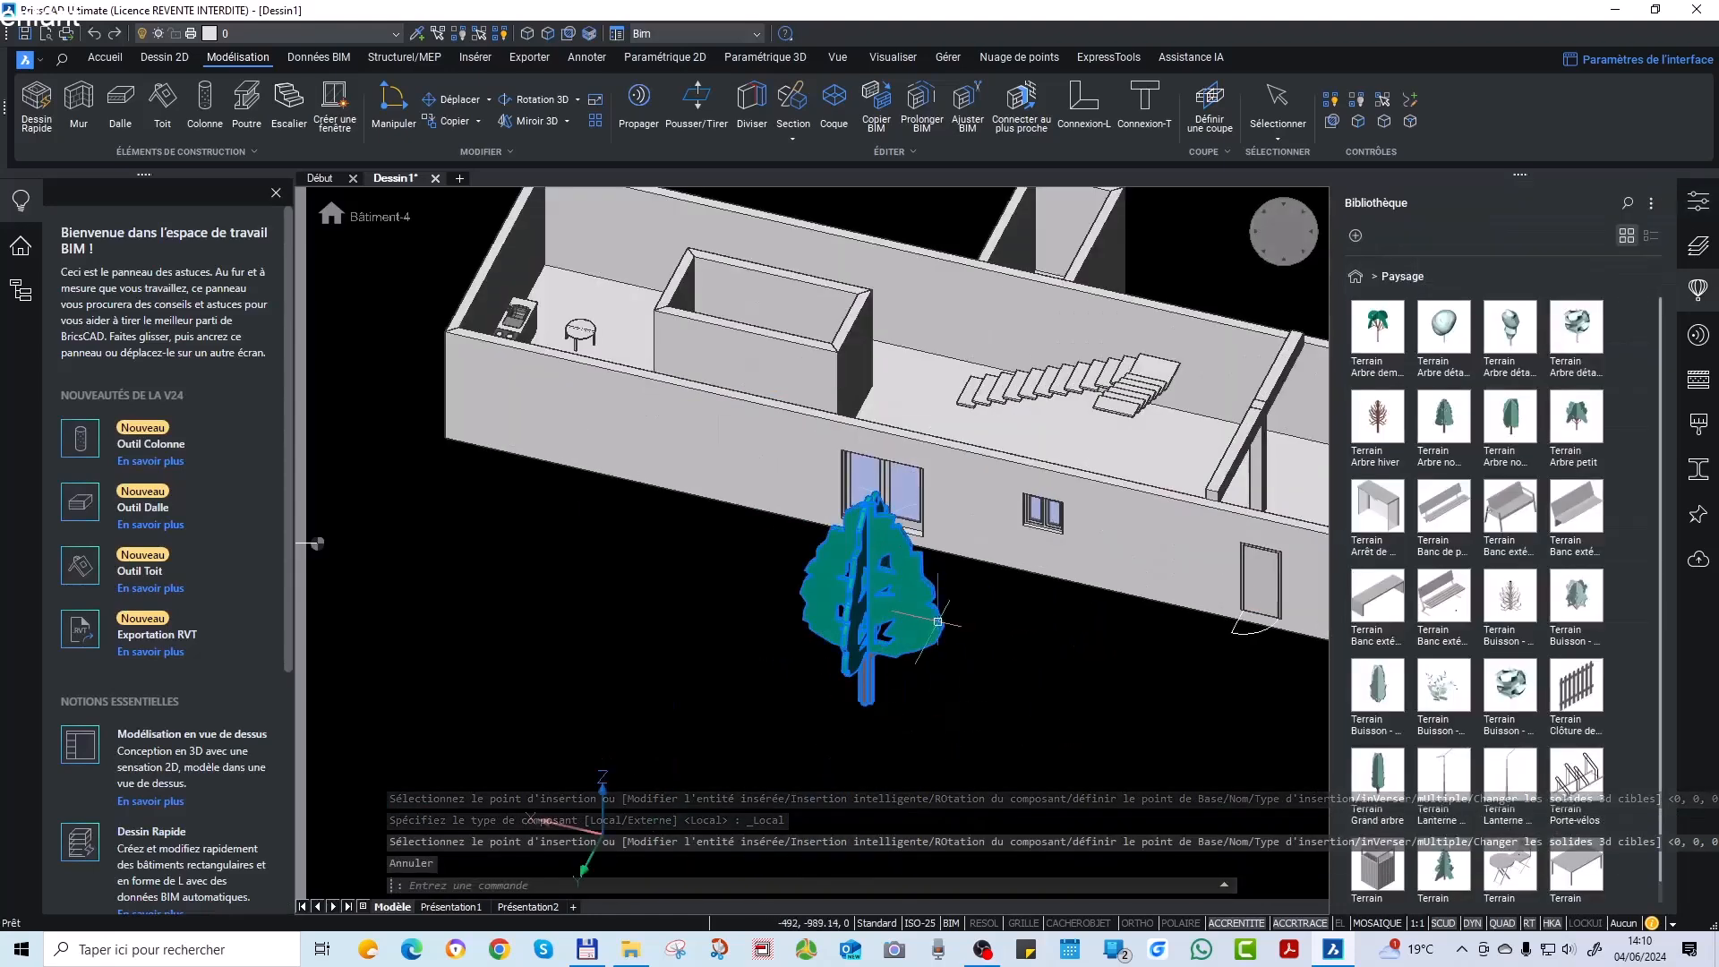
{"action": "key", "text": "Delete"}
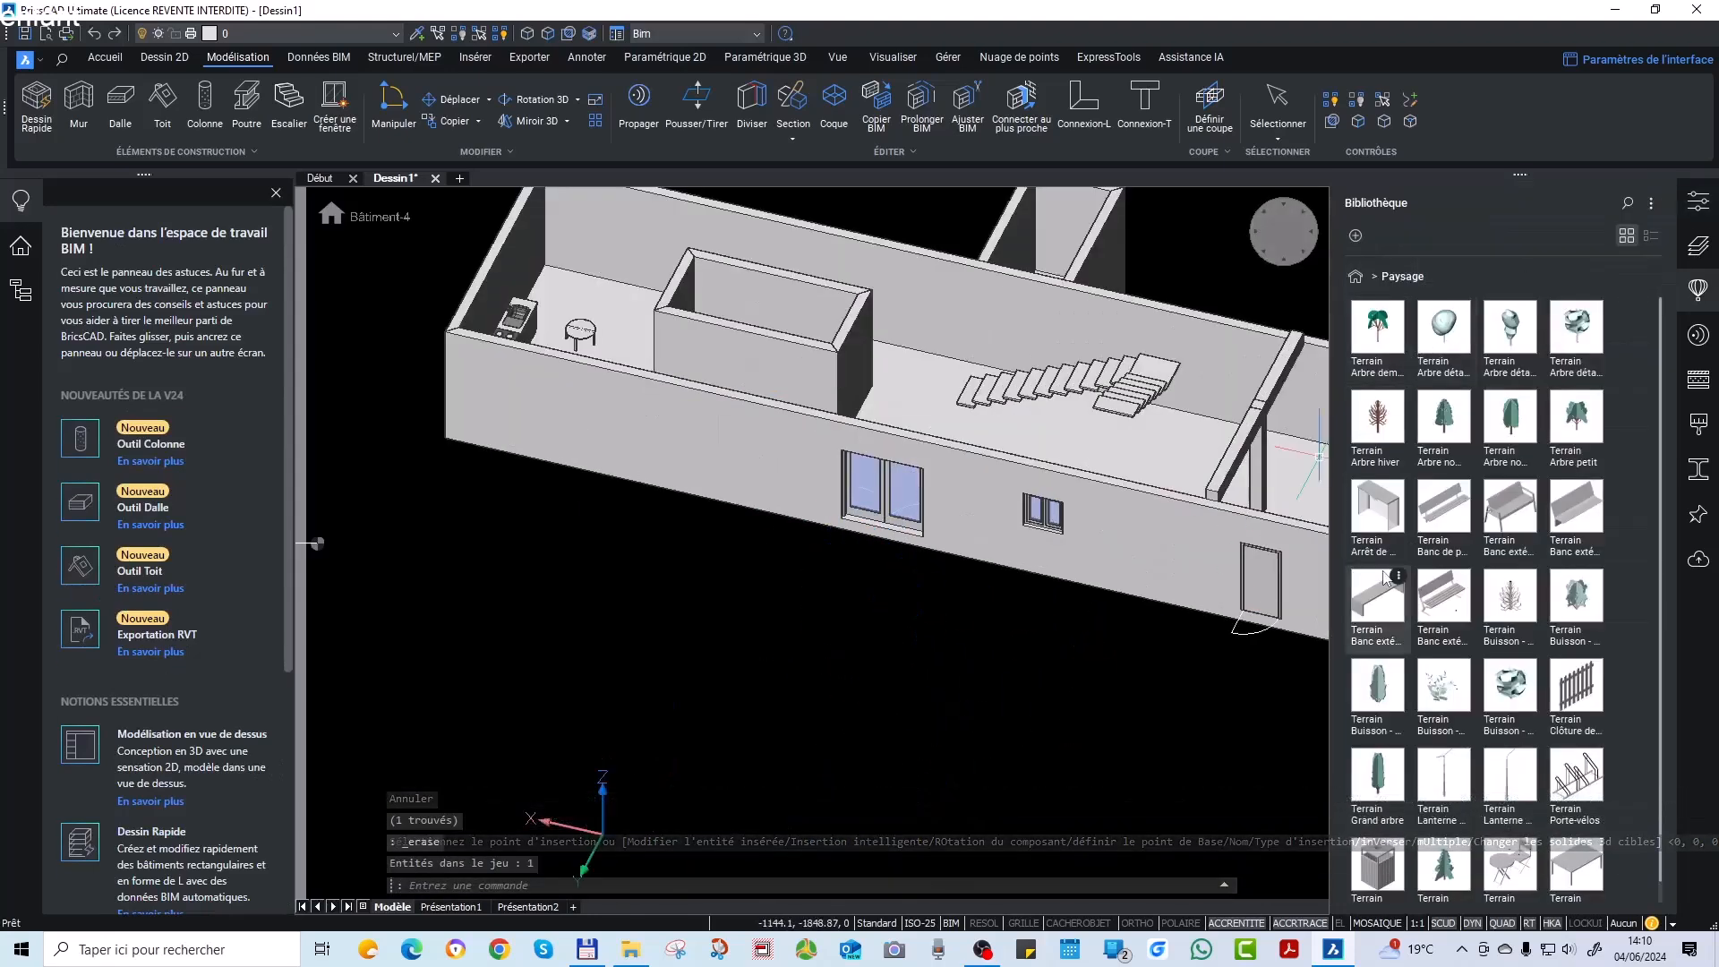
Insert the traditional exterior bench on the ground in front of the facade, between the small window and the single door.
{"action": "left_click", "coordinate": [1443, 595]}
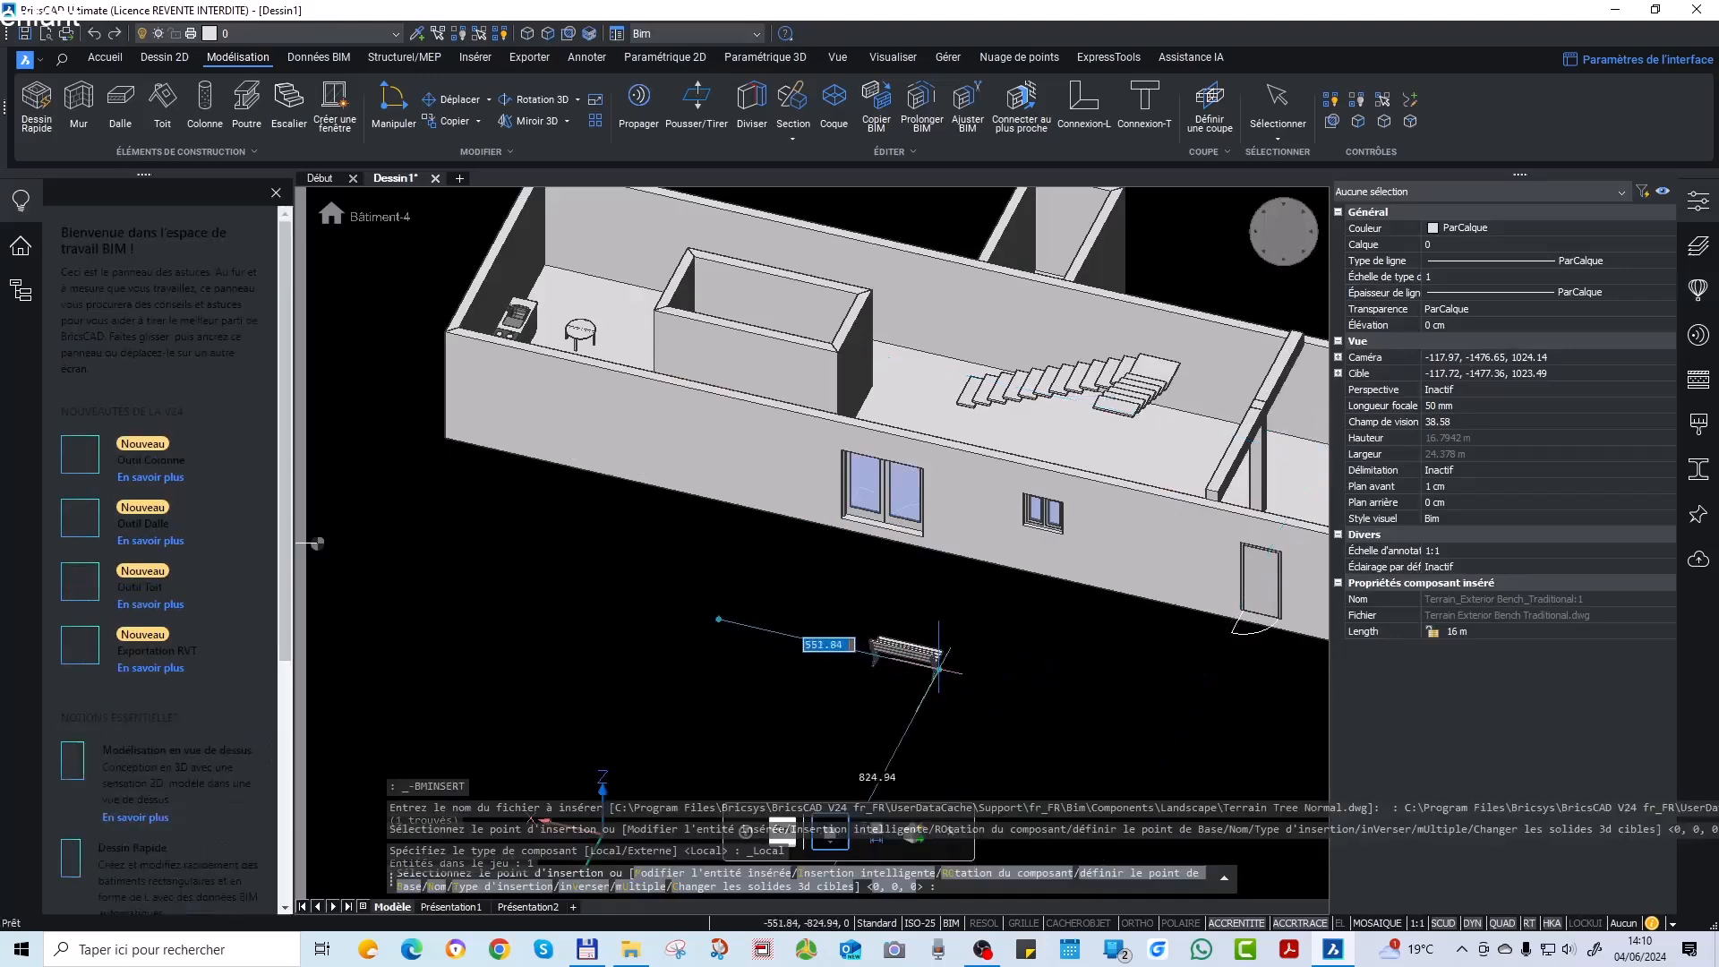
{"action": "scroll", "coordinate": [1130, 600], "scroll_direction": "up", "scroll_amount": 5}
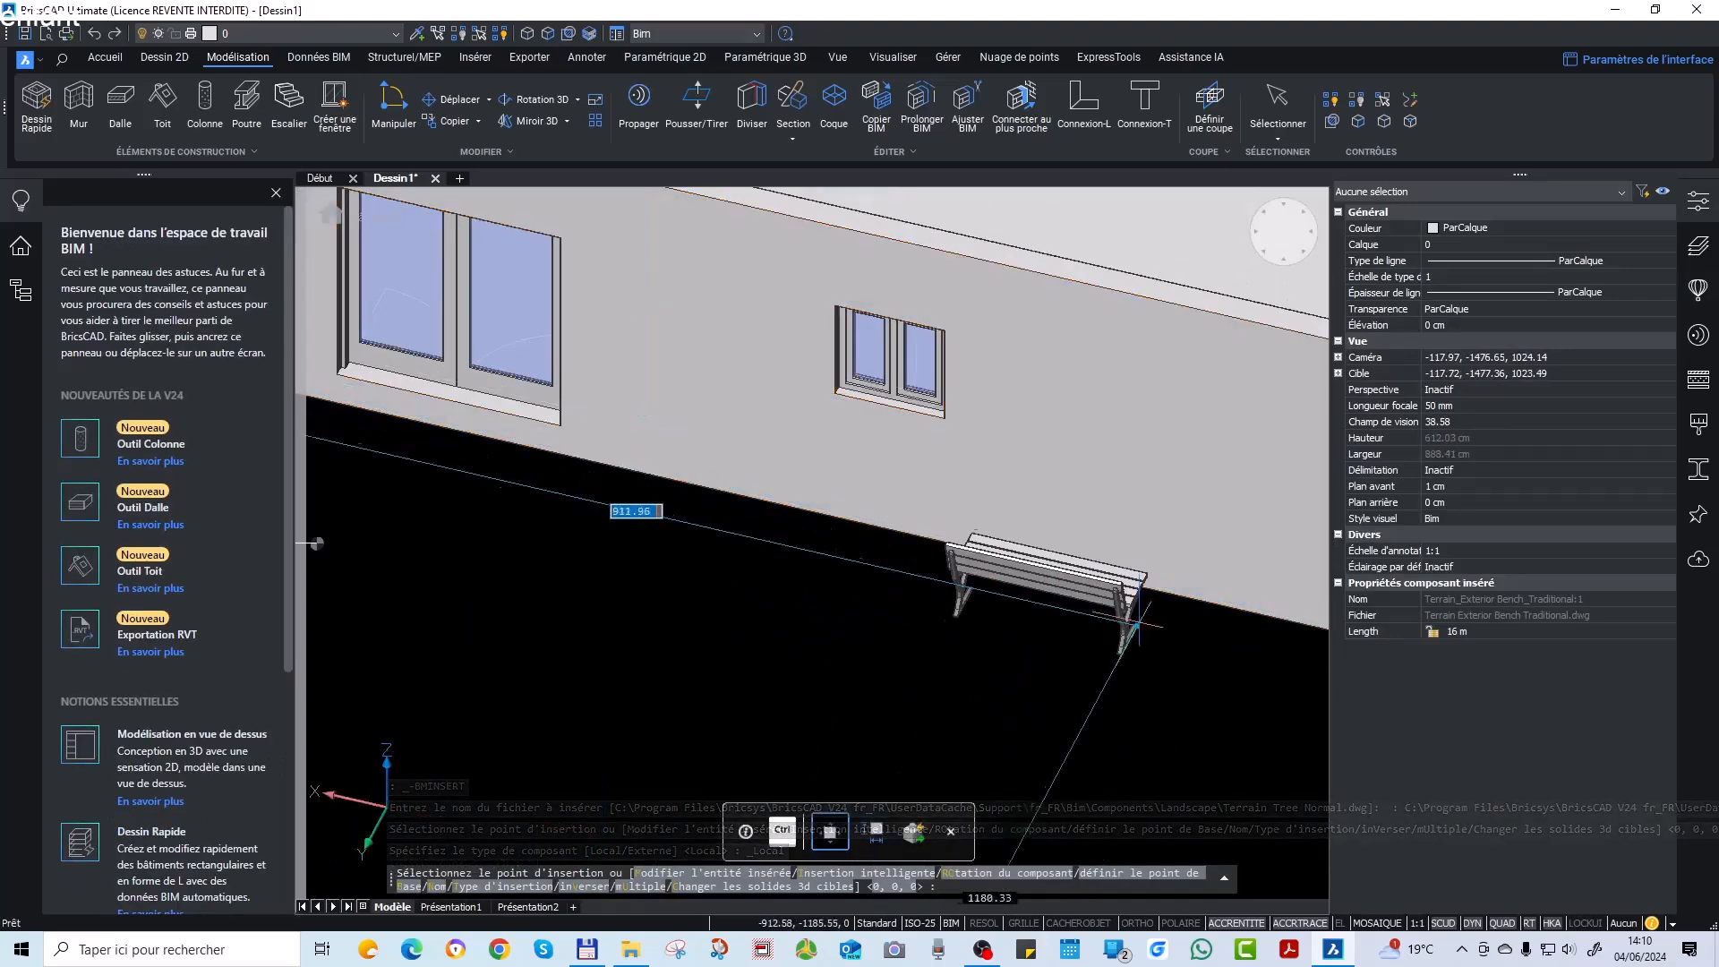
{"action": "scroll", "coordinate": [385, 716], "scroll_direction": "down", "scroll_amount": 5}
{"action": "scroll", "coordinate": [855, 688], "scroll_direction": "up", "scroll_amount": 4}
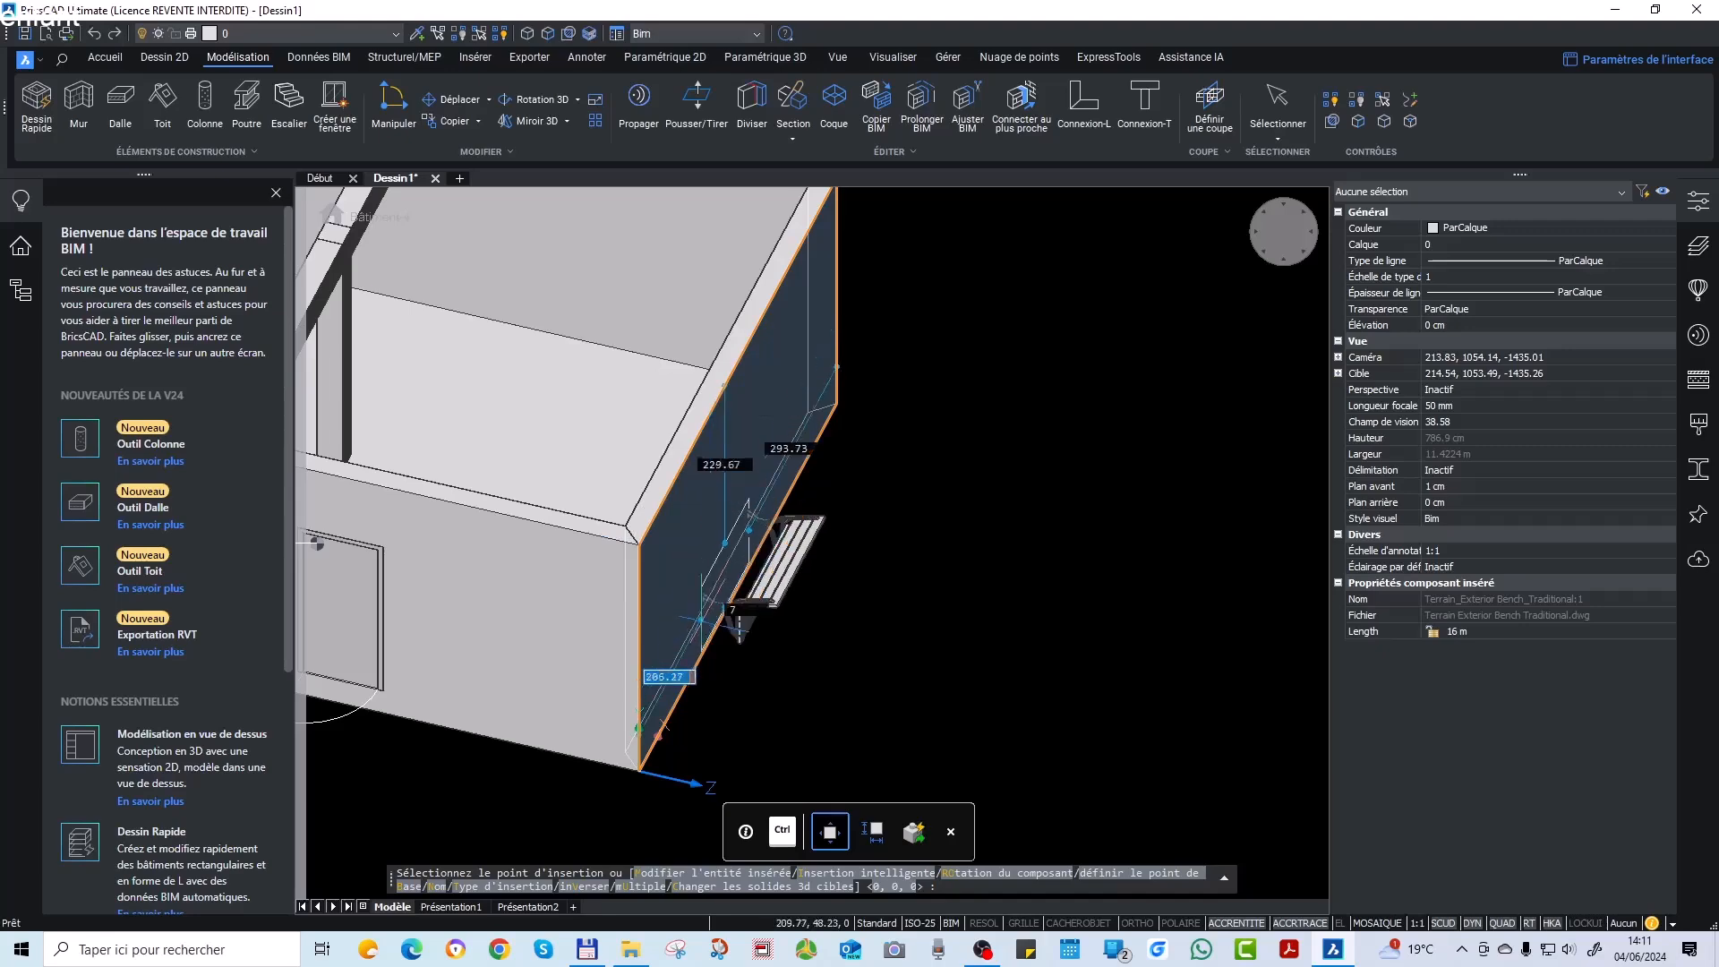
{"action": "scroll", "coordinate": [717, 685], "scroll_direction": "down", "scroll_amount": 3}
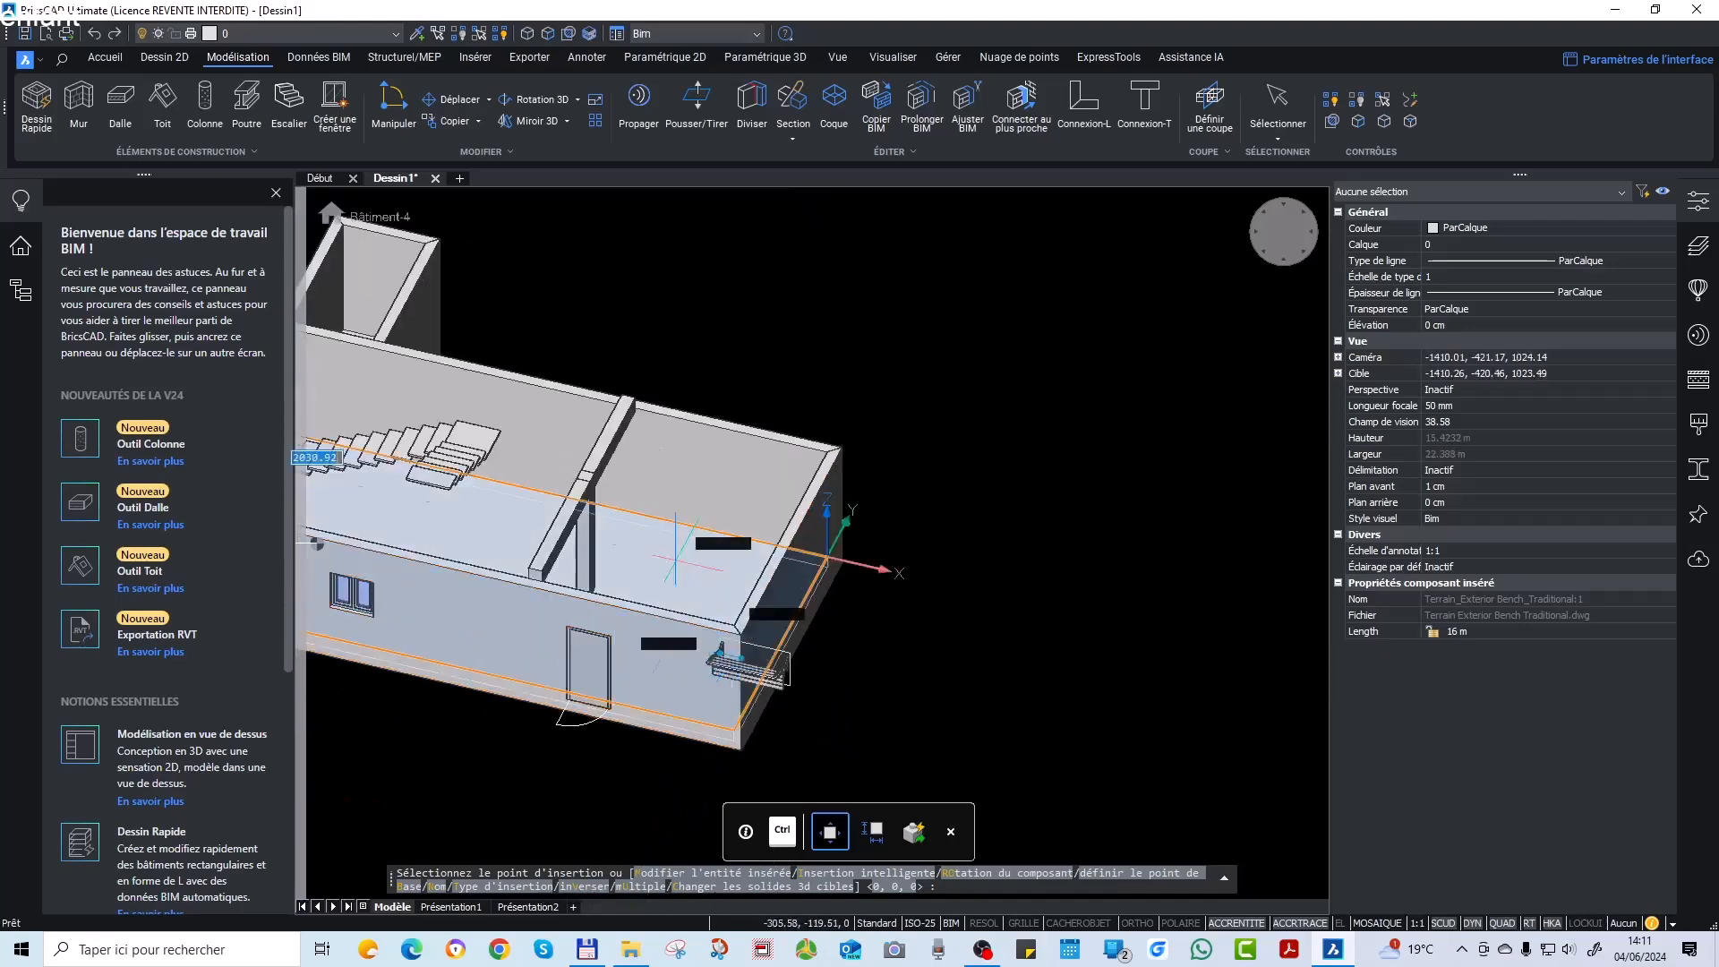
{"action": "scroll", "coordinate": [707, 627], "scroll_direction": "up", "scroll_amount": 5}
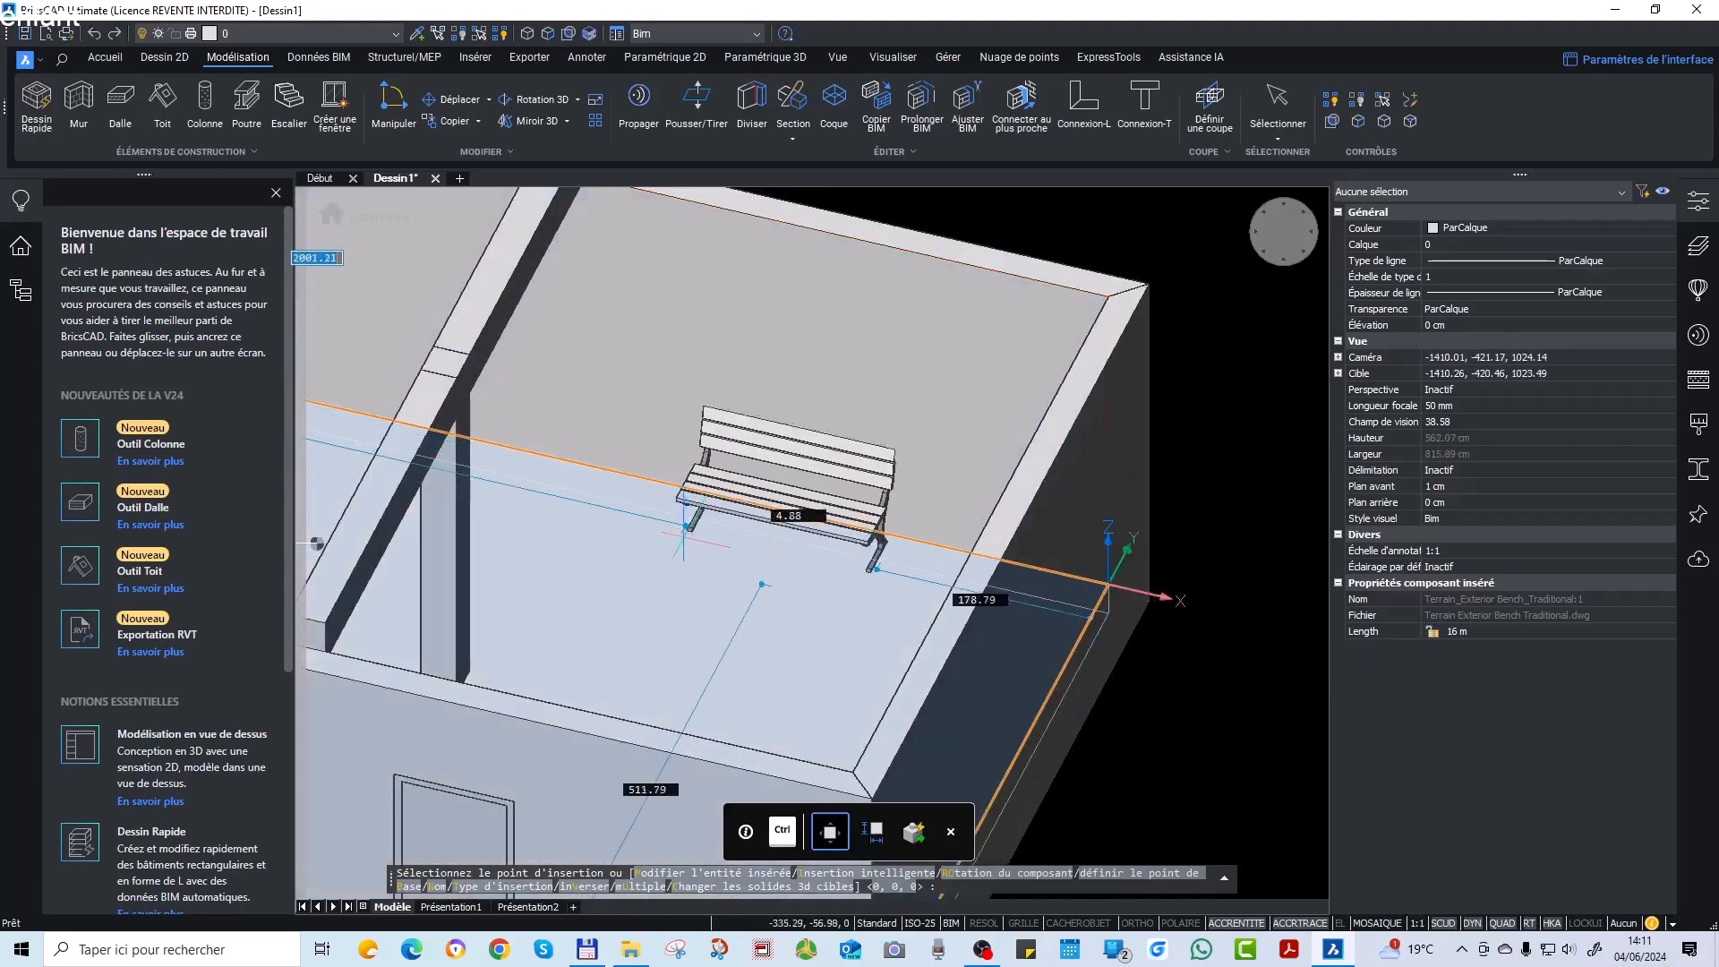
{"action": "scroll", "coordinate": [679, 536], "scroll_direction": "down", "scroll_amount": 4}
{"action": "scroll", "coordinate": [690, 614], "scroll_direction": "up", "scroll_amount": 4}
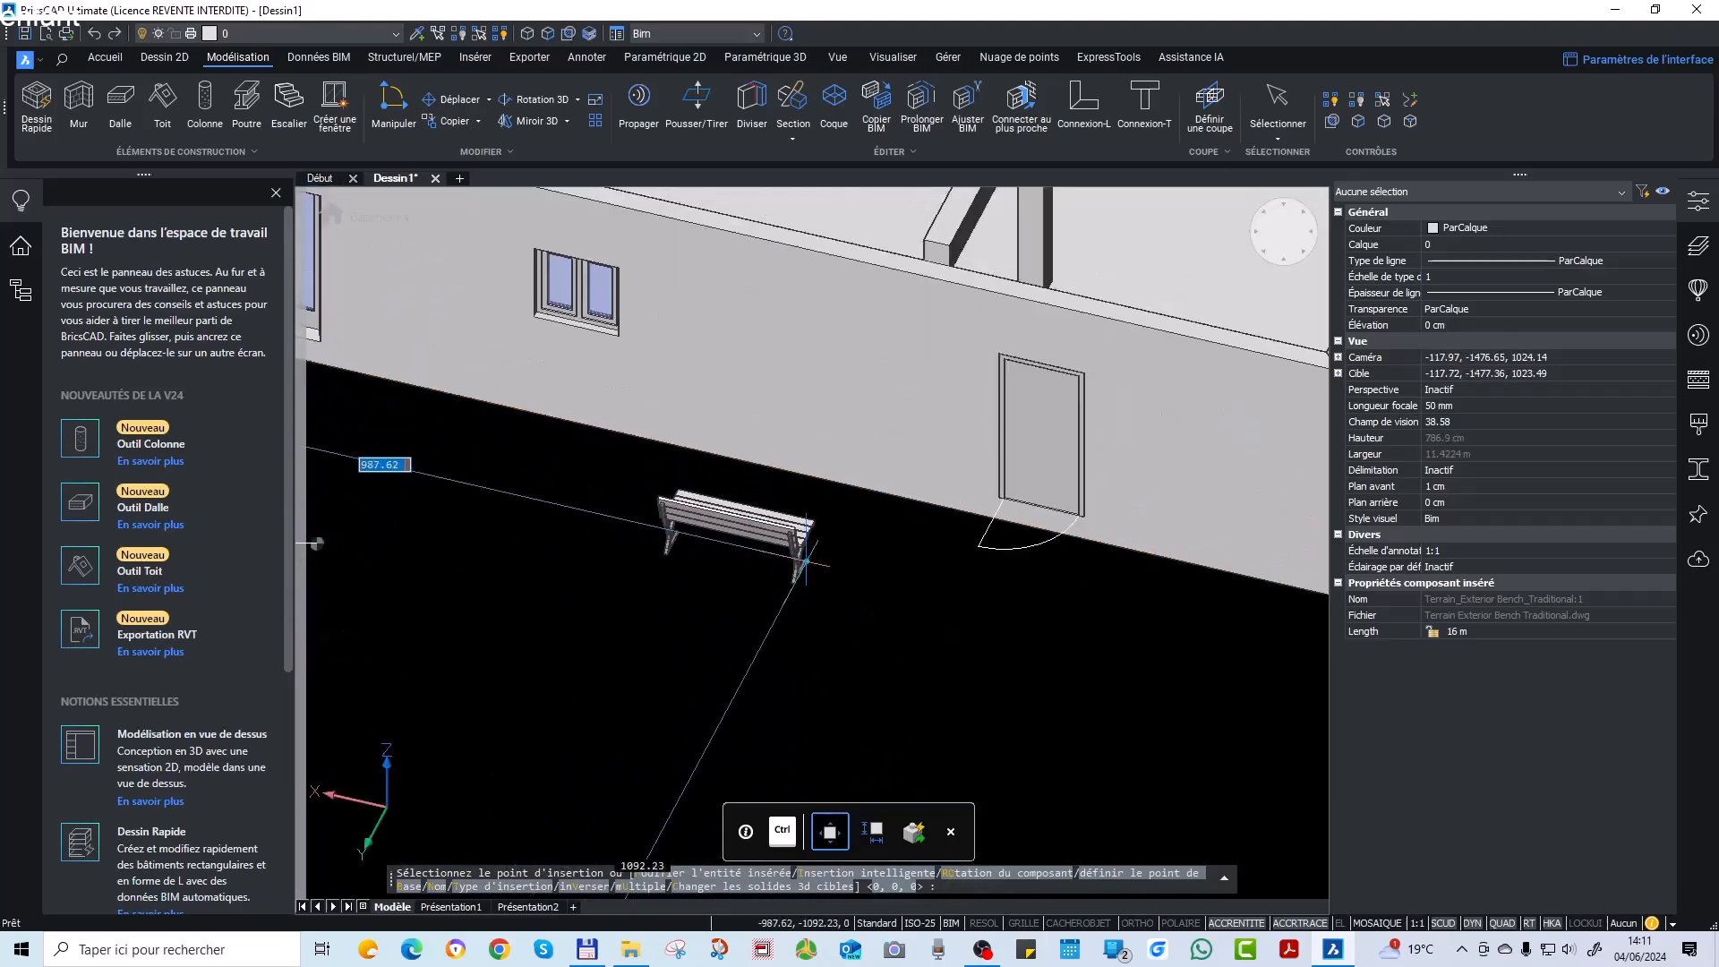
{"action": "key", "text": "Escape"}
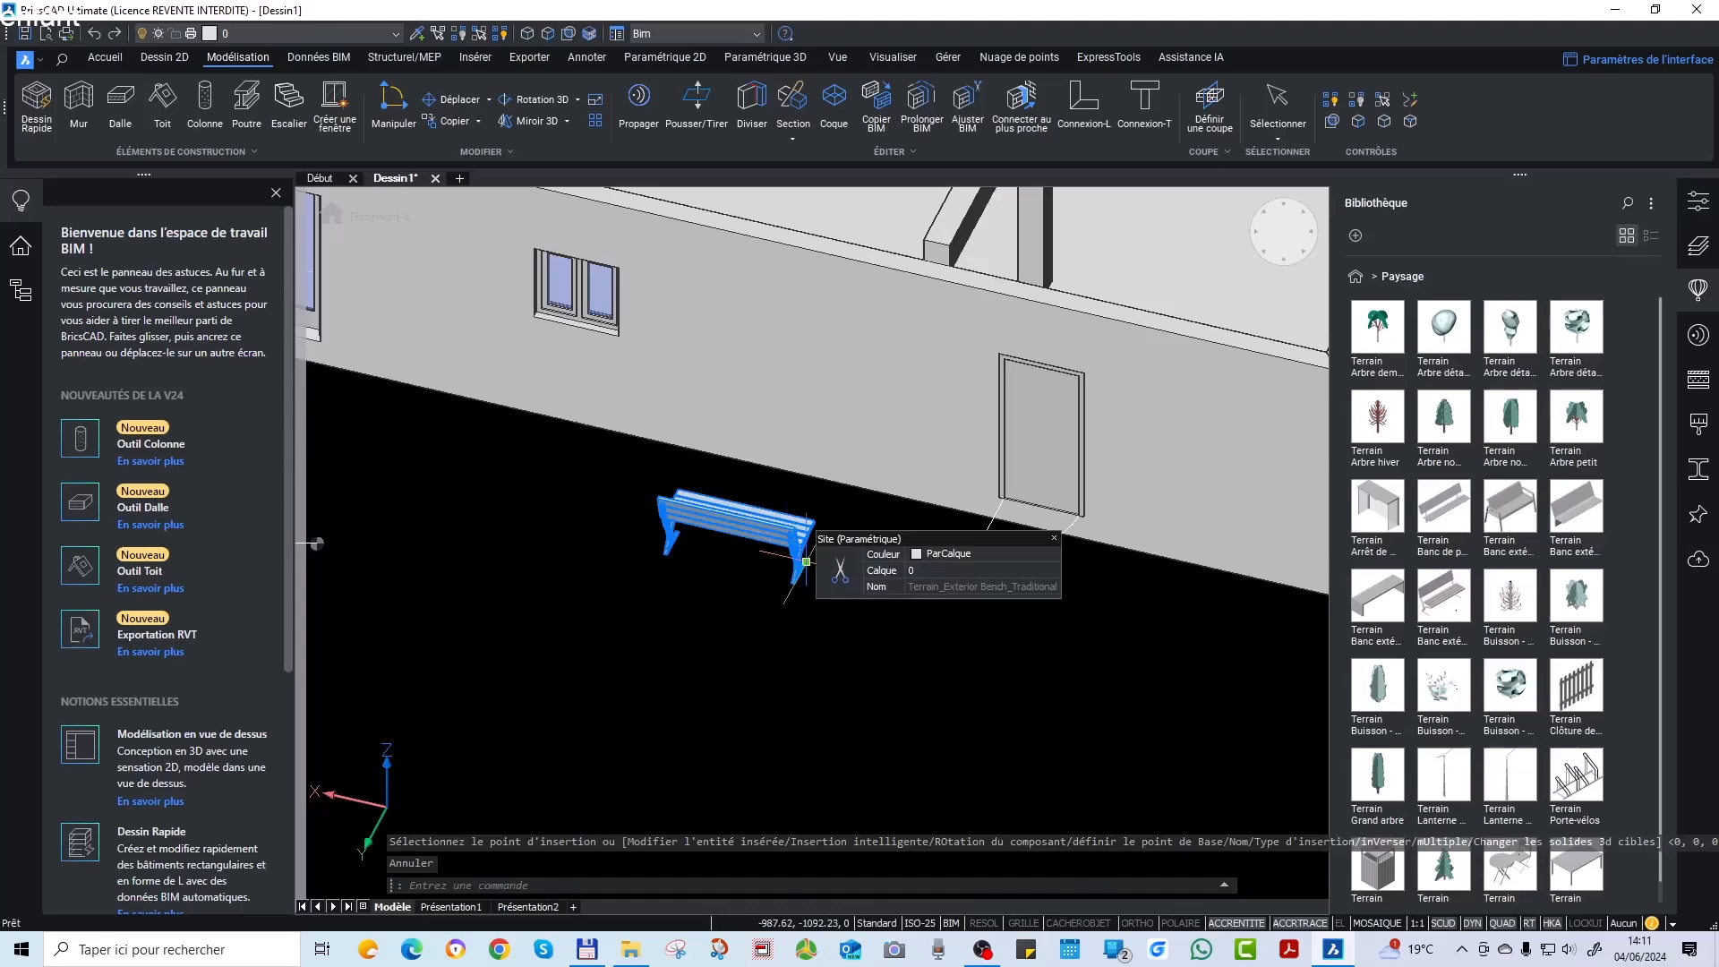
Move the bench by its grip to the rear of the building, beside the long rear wall near the corner.
{"action": "left_click", "coordinate": [807, 561]}
{"action": "scroll", "coordinate": [422, 706], "scroll_direction": "down", "scroll_amount": 6}
{"action": "middle_click_drag", "start_coordinate": [810, 526], "coordinate": [384, 535], "text": "shift"}
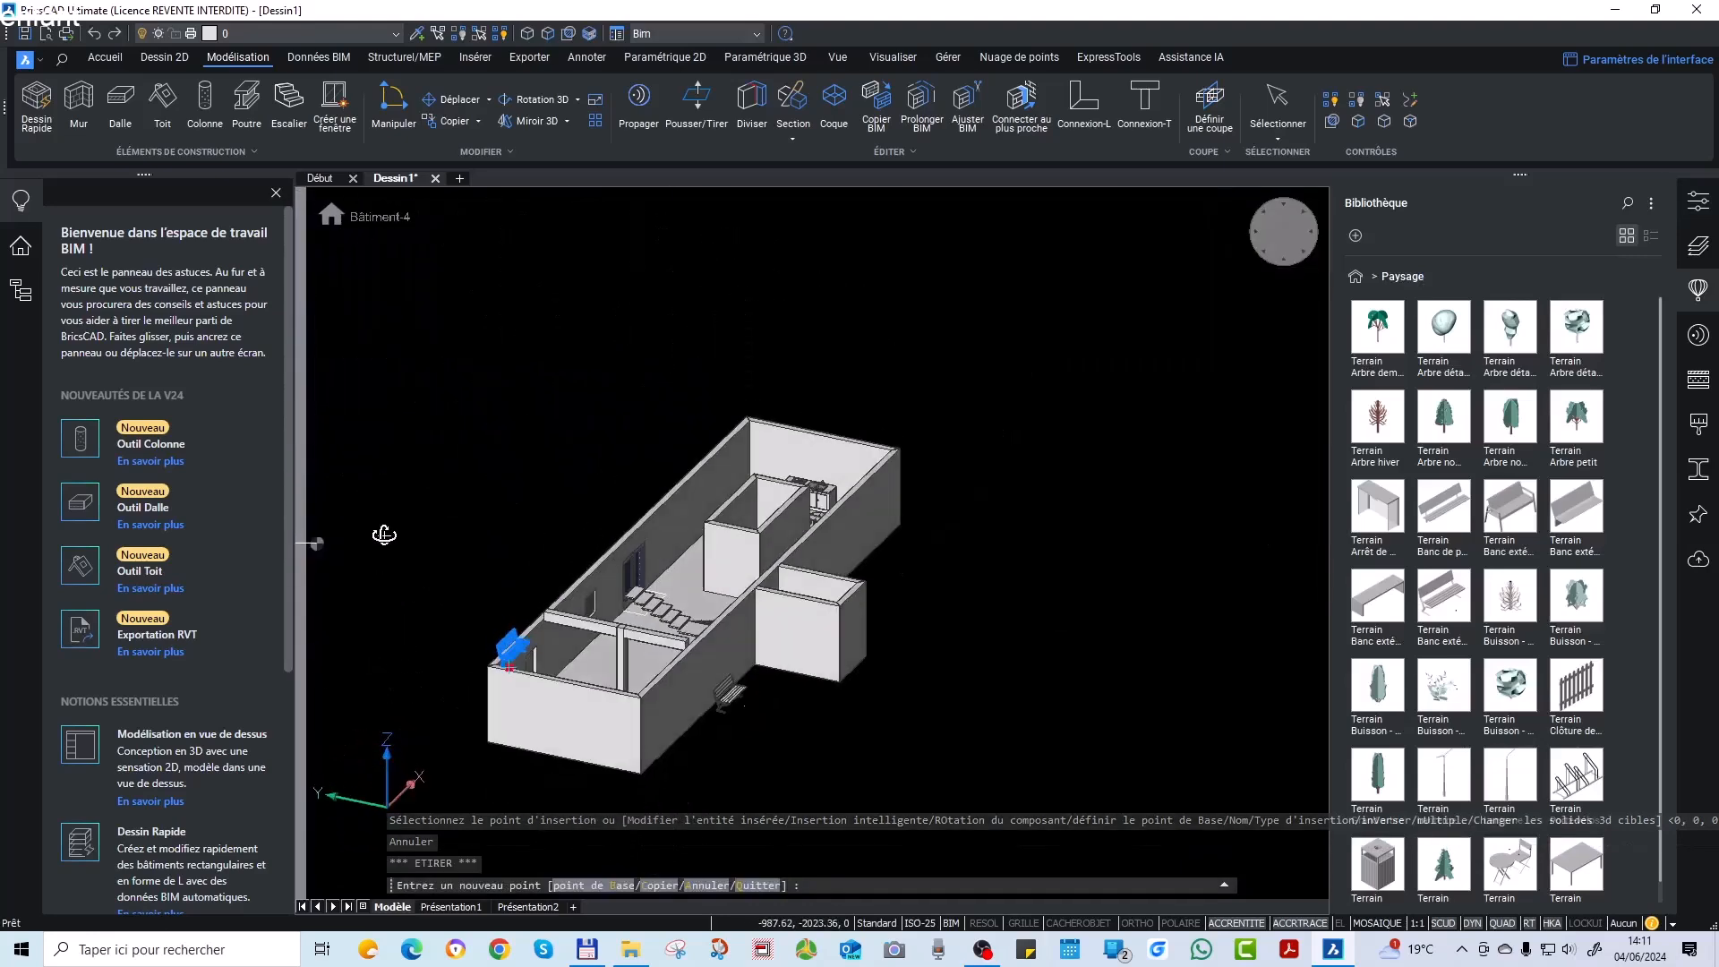
{"action": "scroll", "coordinate": [675, 767], "scroll_direction": "up", "scroll_amount": 5}
{"action": "key", "text": "Escape"}
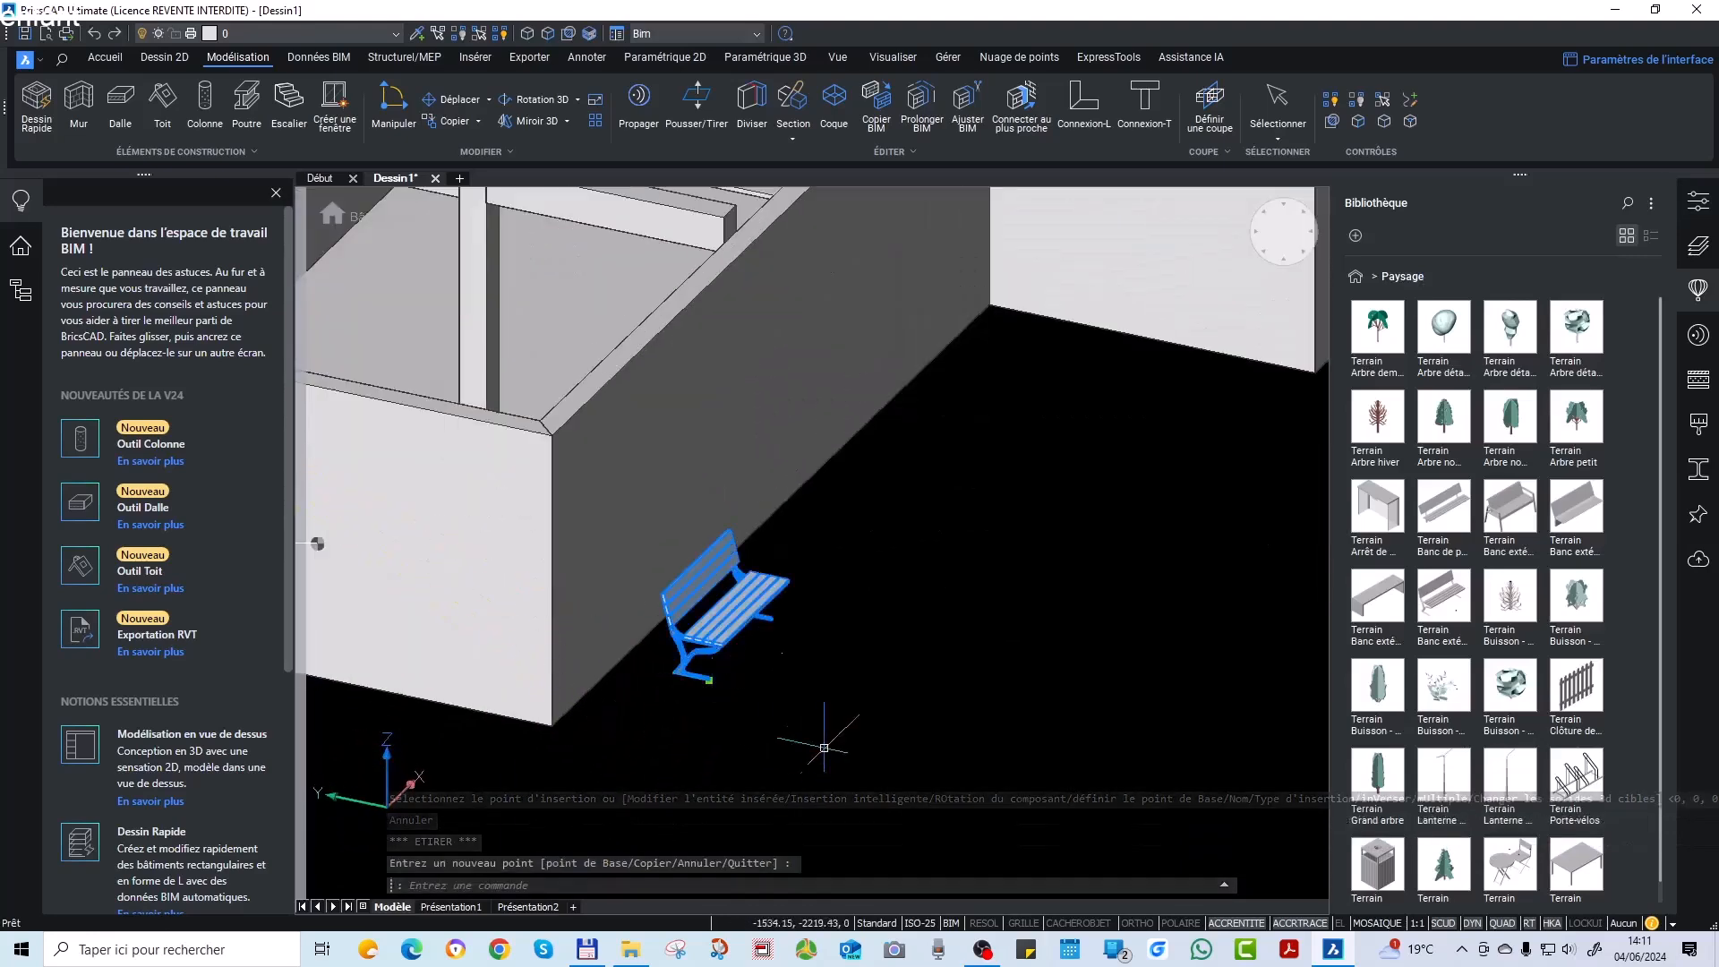
Place a garden fence panel on the ground outside the building, beyond the end wall nearest the single door.
{"action": "middle_click_drag", "start_coordinate": [851, 676], "coordinate": [938, 645], "text": "shift"}
{"action": "scroll", "coordinate": [983, 790], "scroll_direction": "down", "scroll_amount": 4}
{"action": "middle_click_drag", "start_coordinate": [982, 790], "coordinate": [841, 818], "text": "shift"}
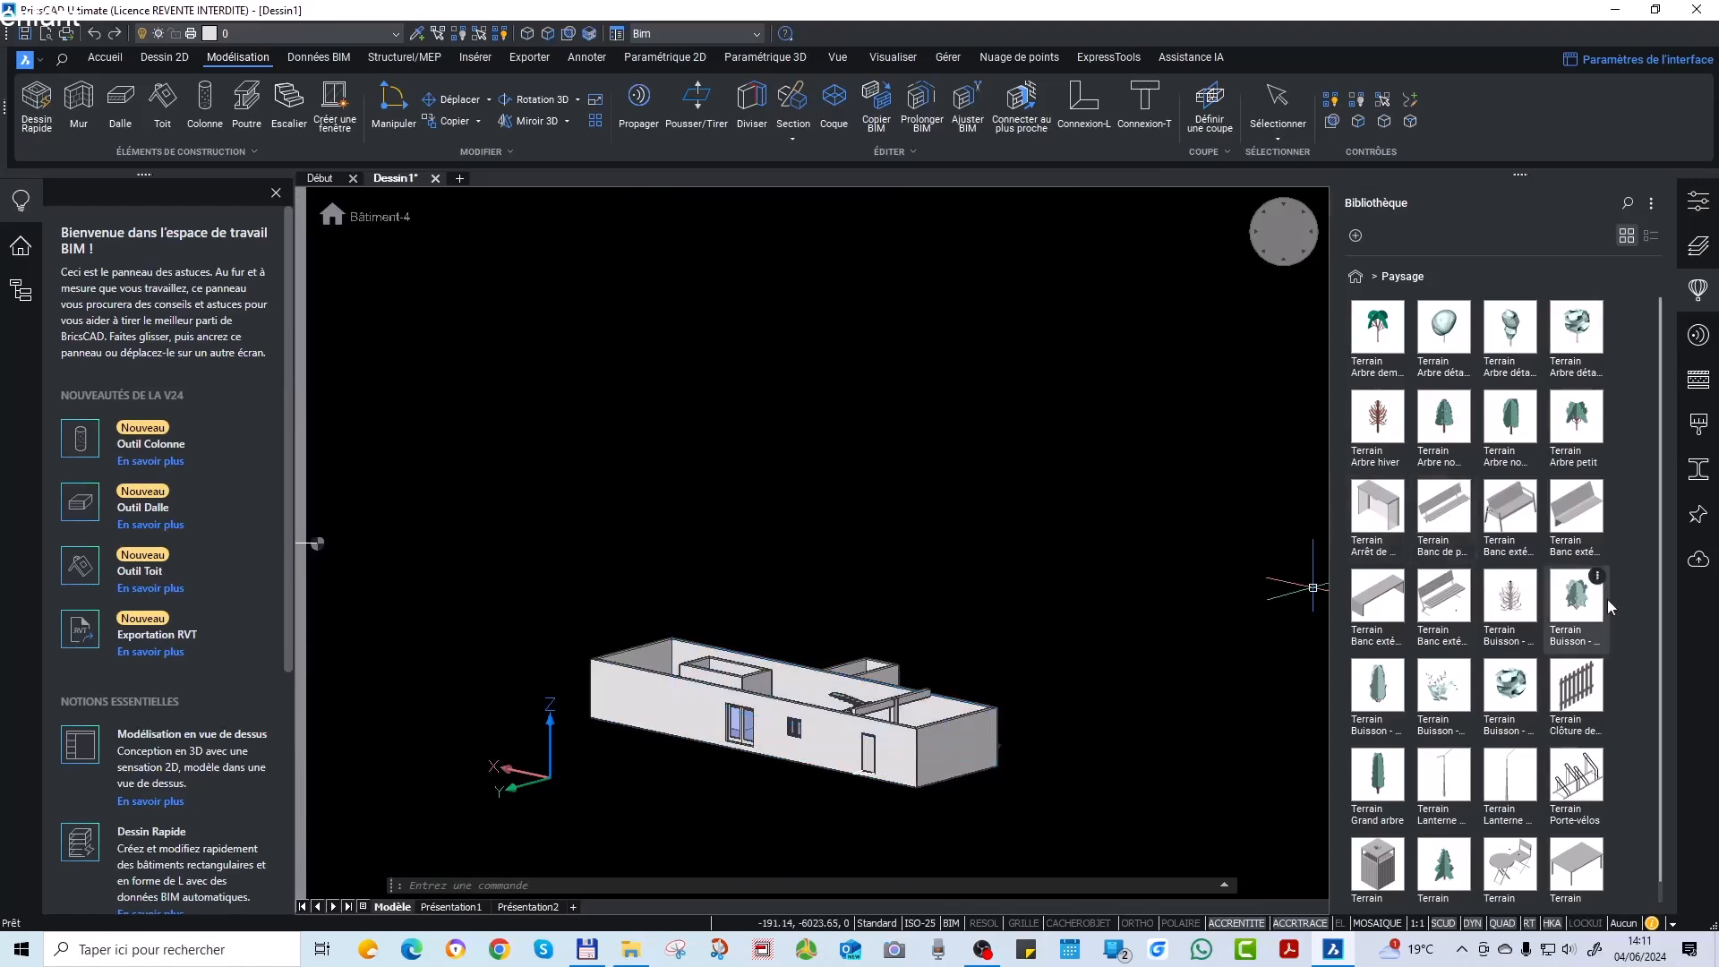
{"action": "left_click", "coordinate": [1570, 708]}
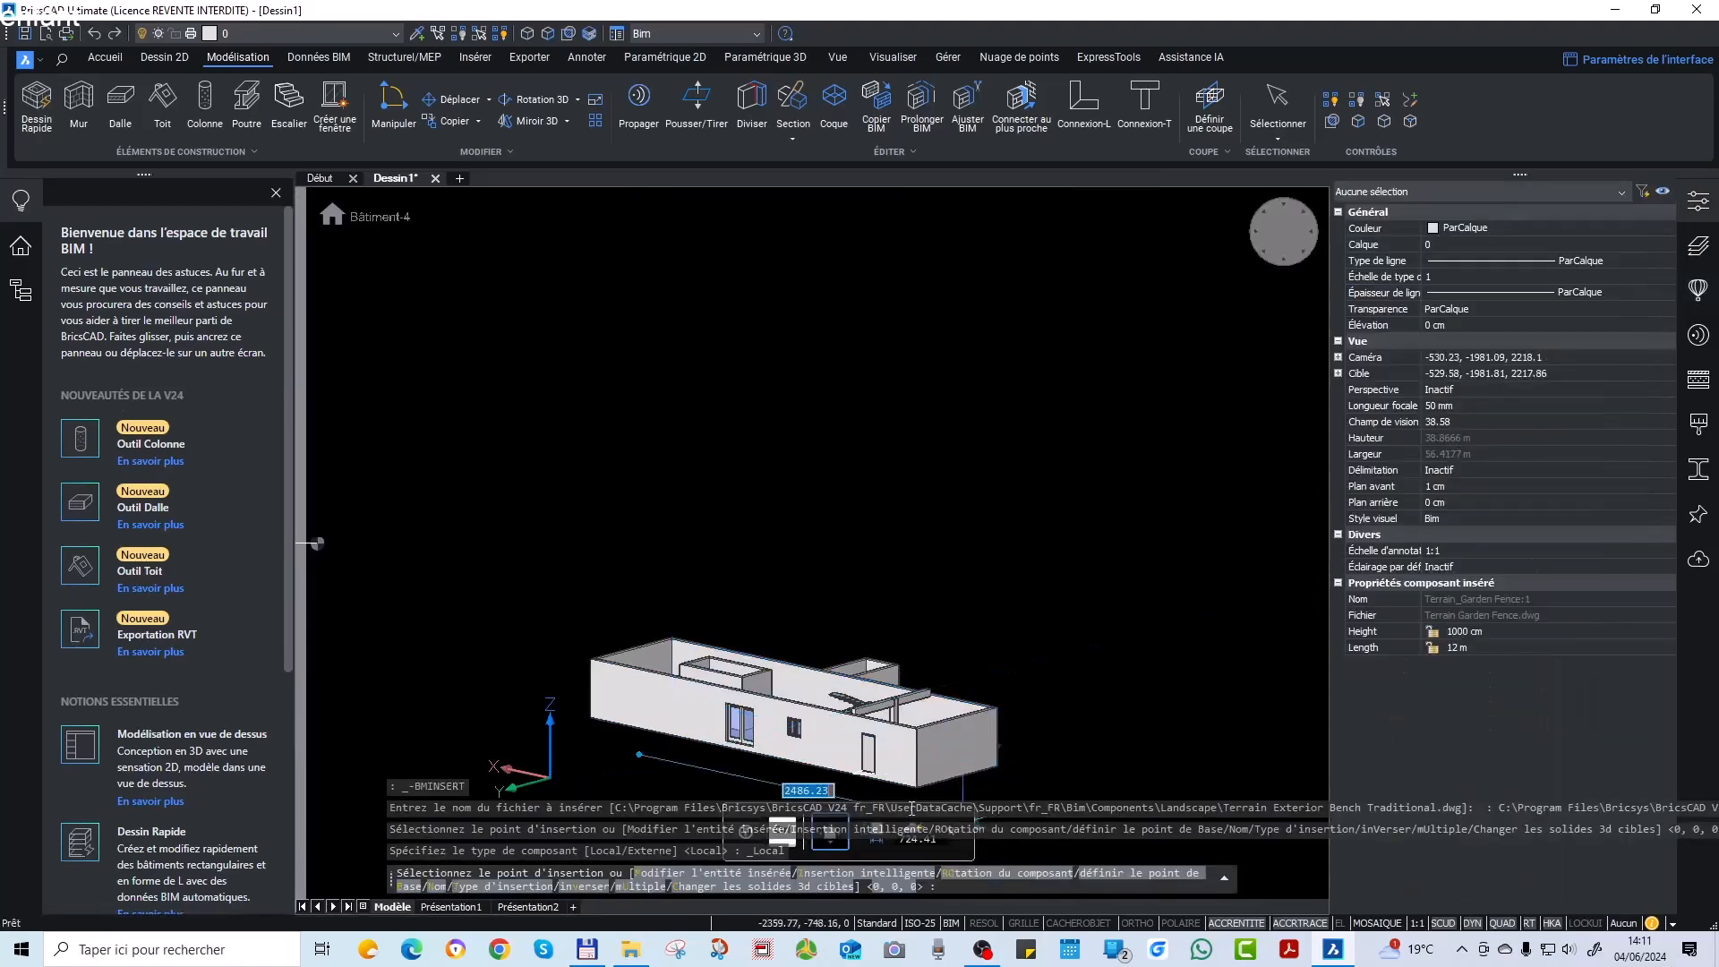
{"action": "scroll", "coordinate": [931, 770], "scroll_direction": "up", "scroll_amount": 5}
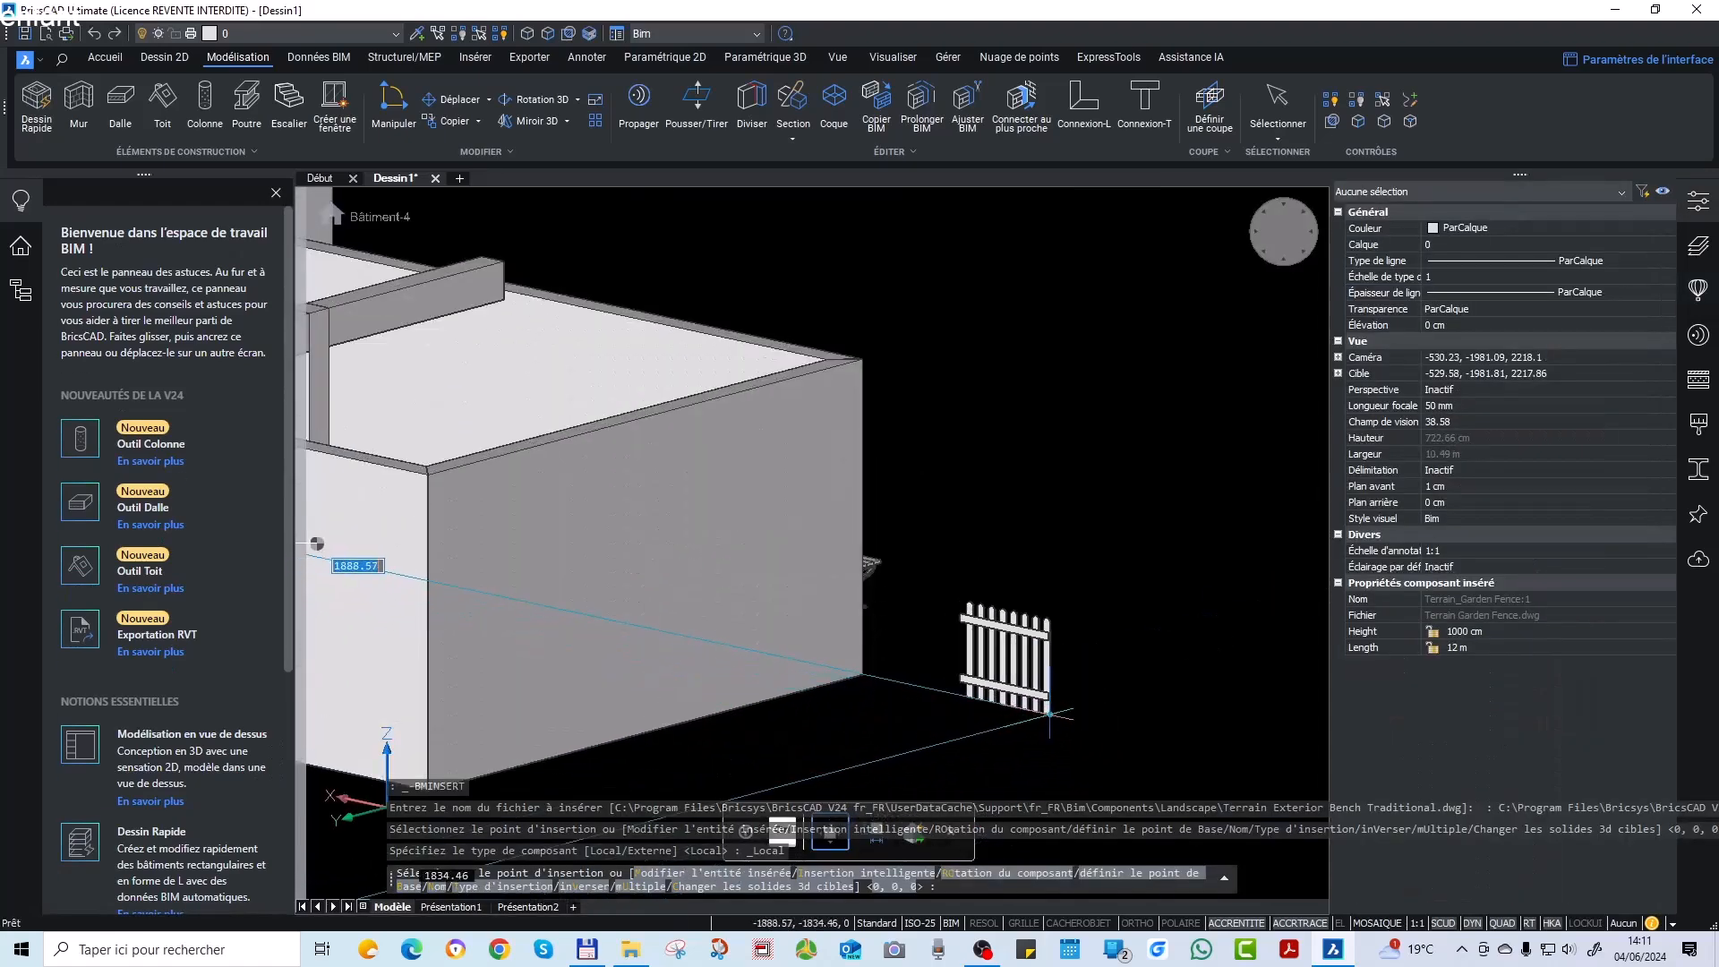
{"action": "key", "text": "Escape"}
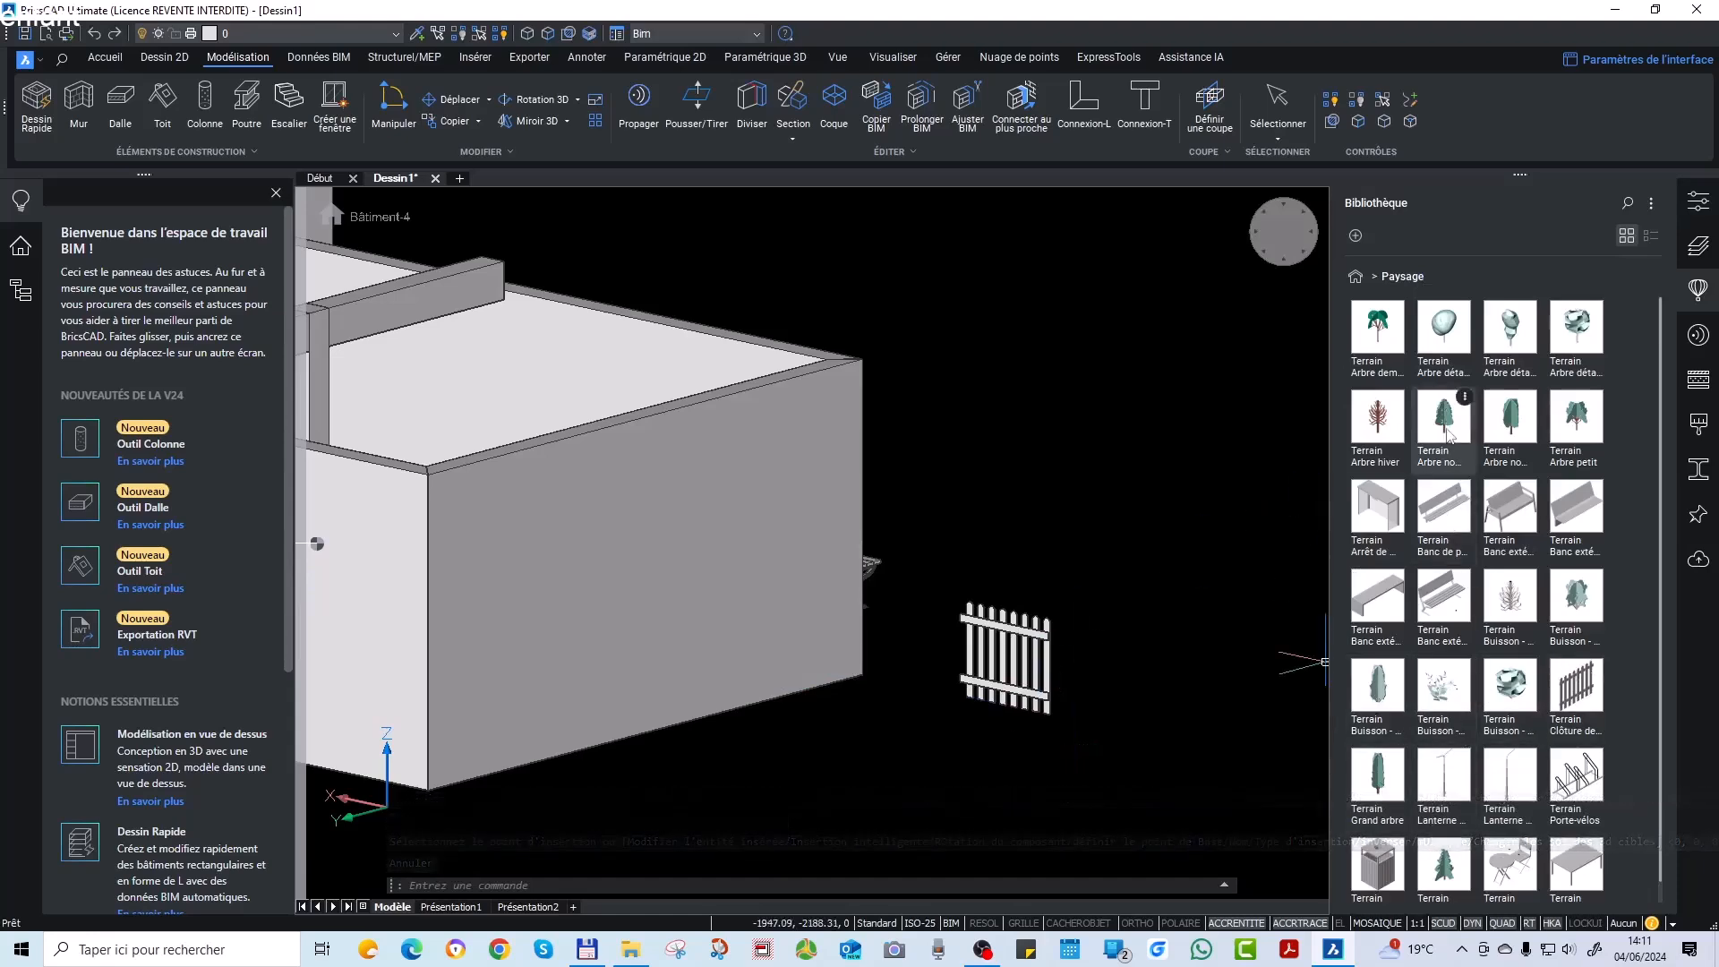
Place a winter tree from the Paysage library on the ground near the garden fence panel.
{"action": "left_click", "coordinate": [1378, 416]}
{"action": "scroll", "coordinate": [949, 662], "scroll_direction": "down", "scroll_amount": 4}
{"action": "left_click", "coordinate": [1073, 710]}
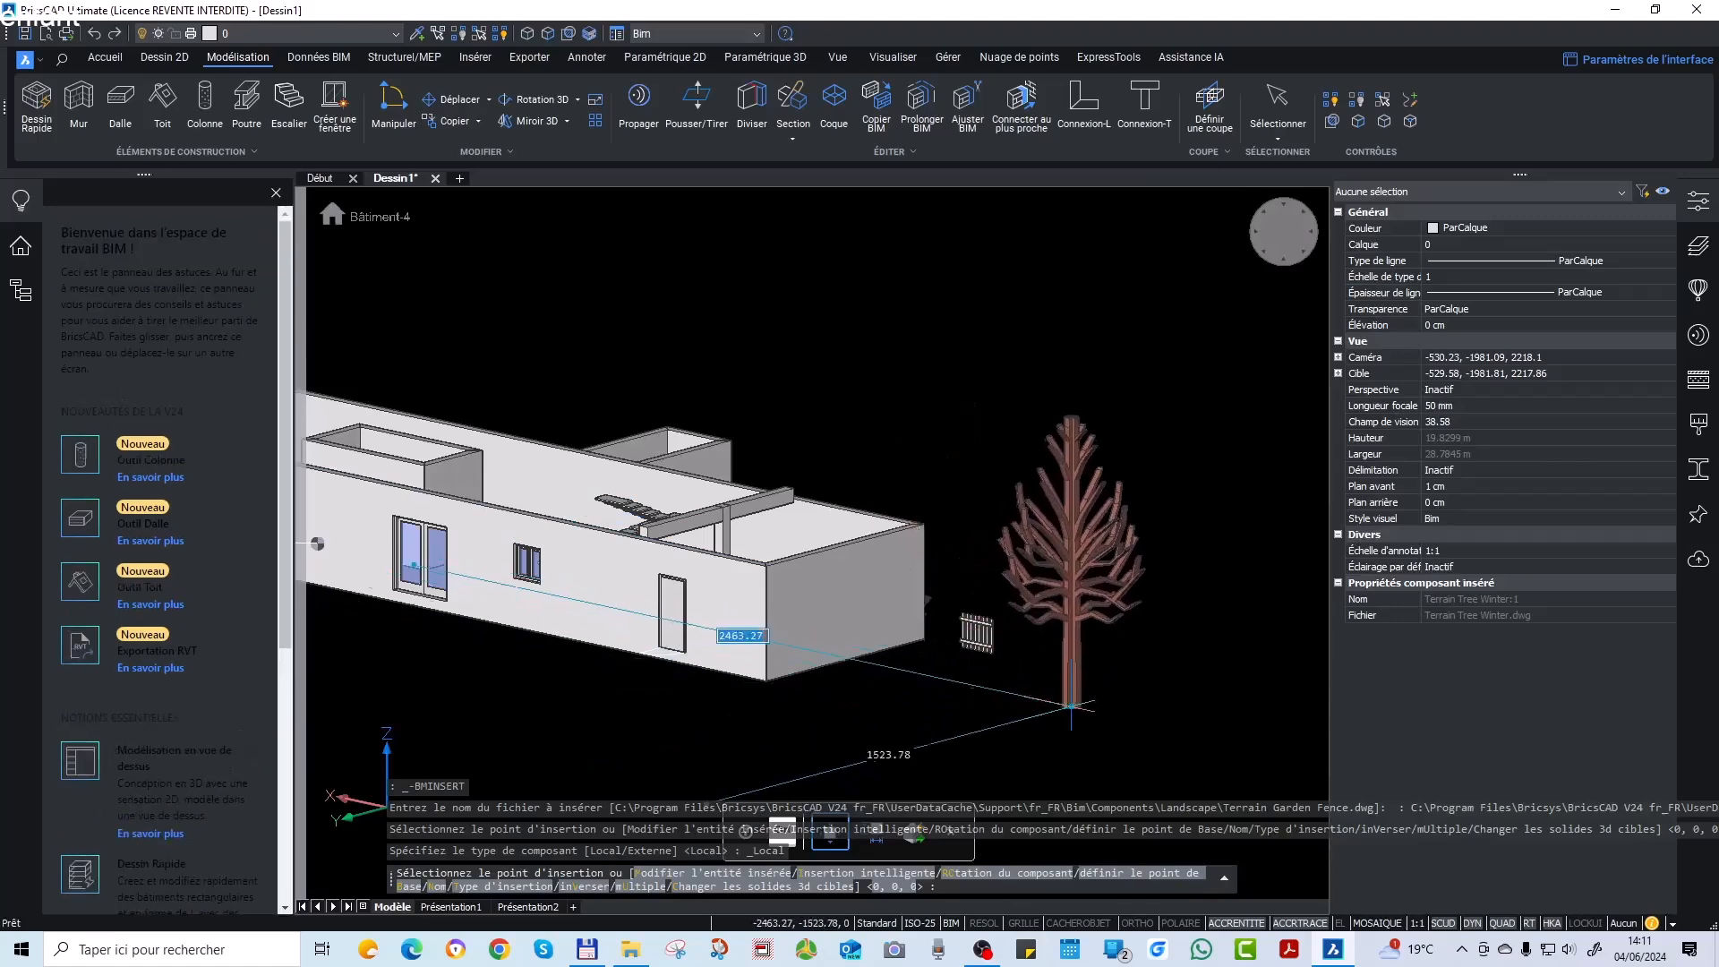
{"action": "key", "text": "Escape"}
{"action": "scroll", "coordinate": [979, 668], "scroll_direction": "down", "scroll_amount": 2}
{"action": "middle_click_drag", "start_coordinate": [979, 668], "coordinate": [973, 633], "text": "shift"}
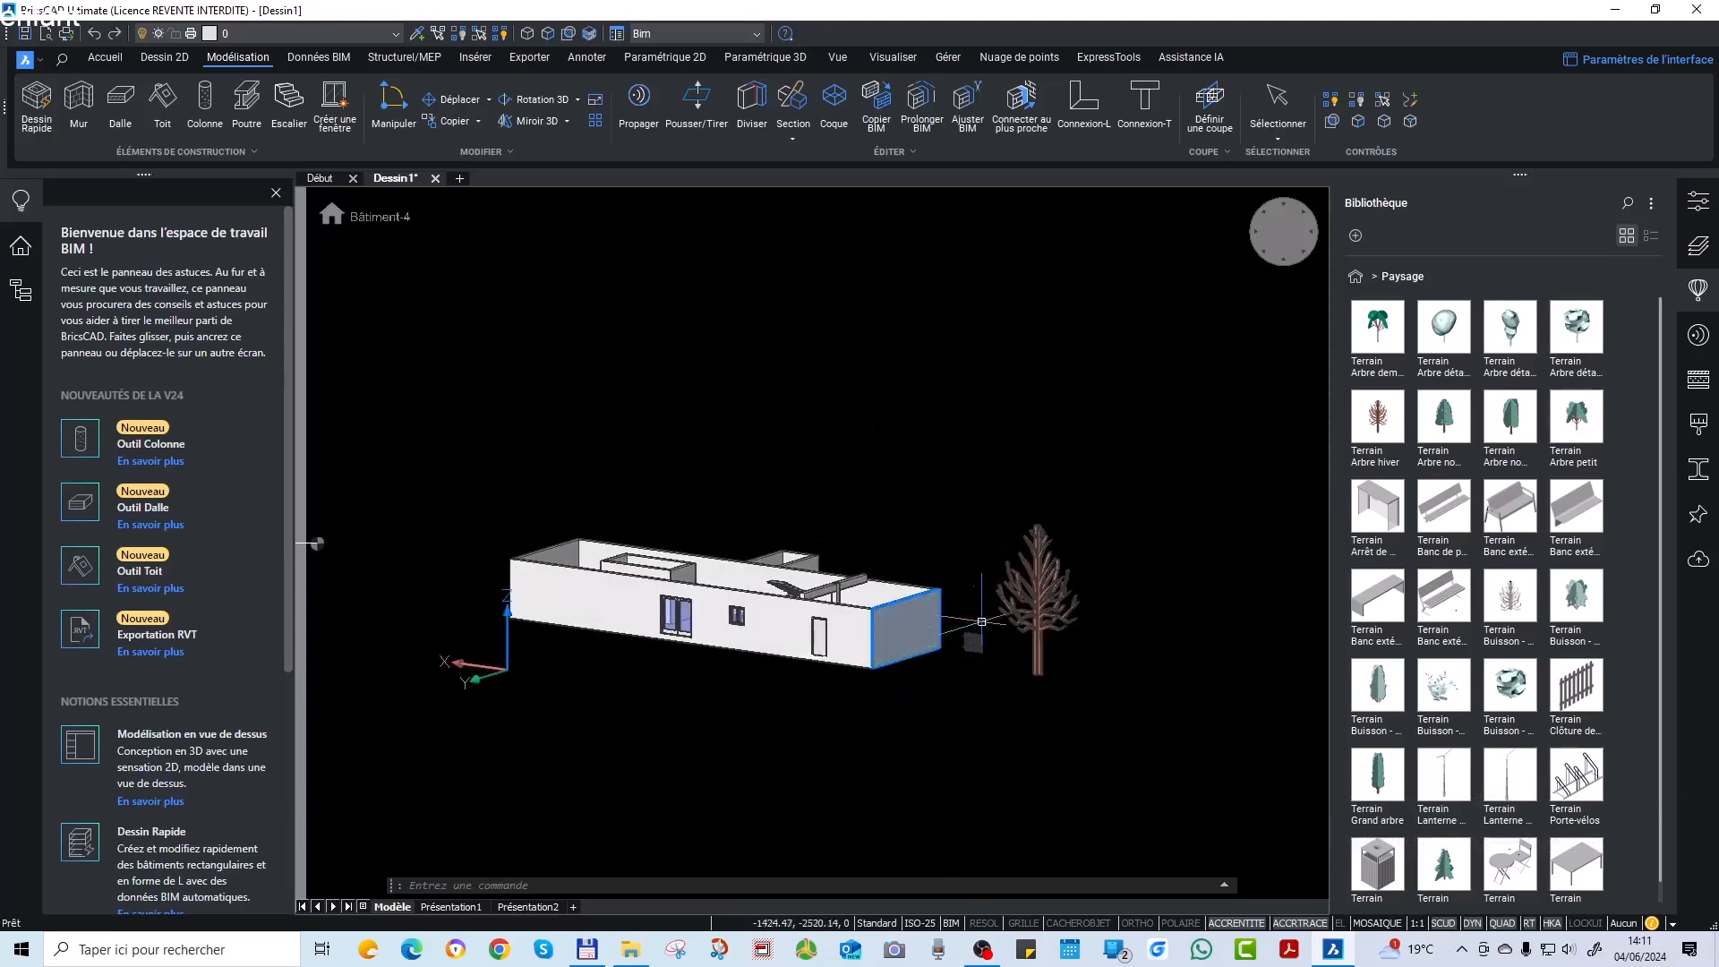
{"action": "key", "text": "Escape"}
{"action": "key", "text": "Escape"}
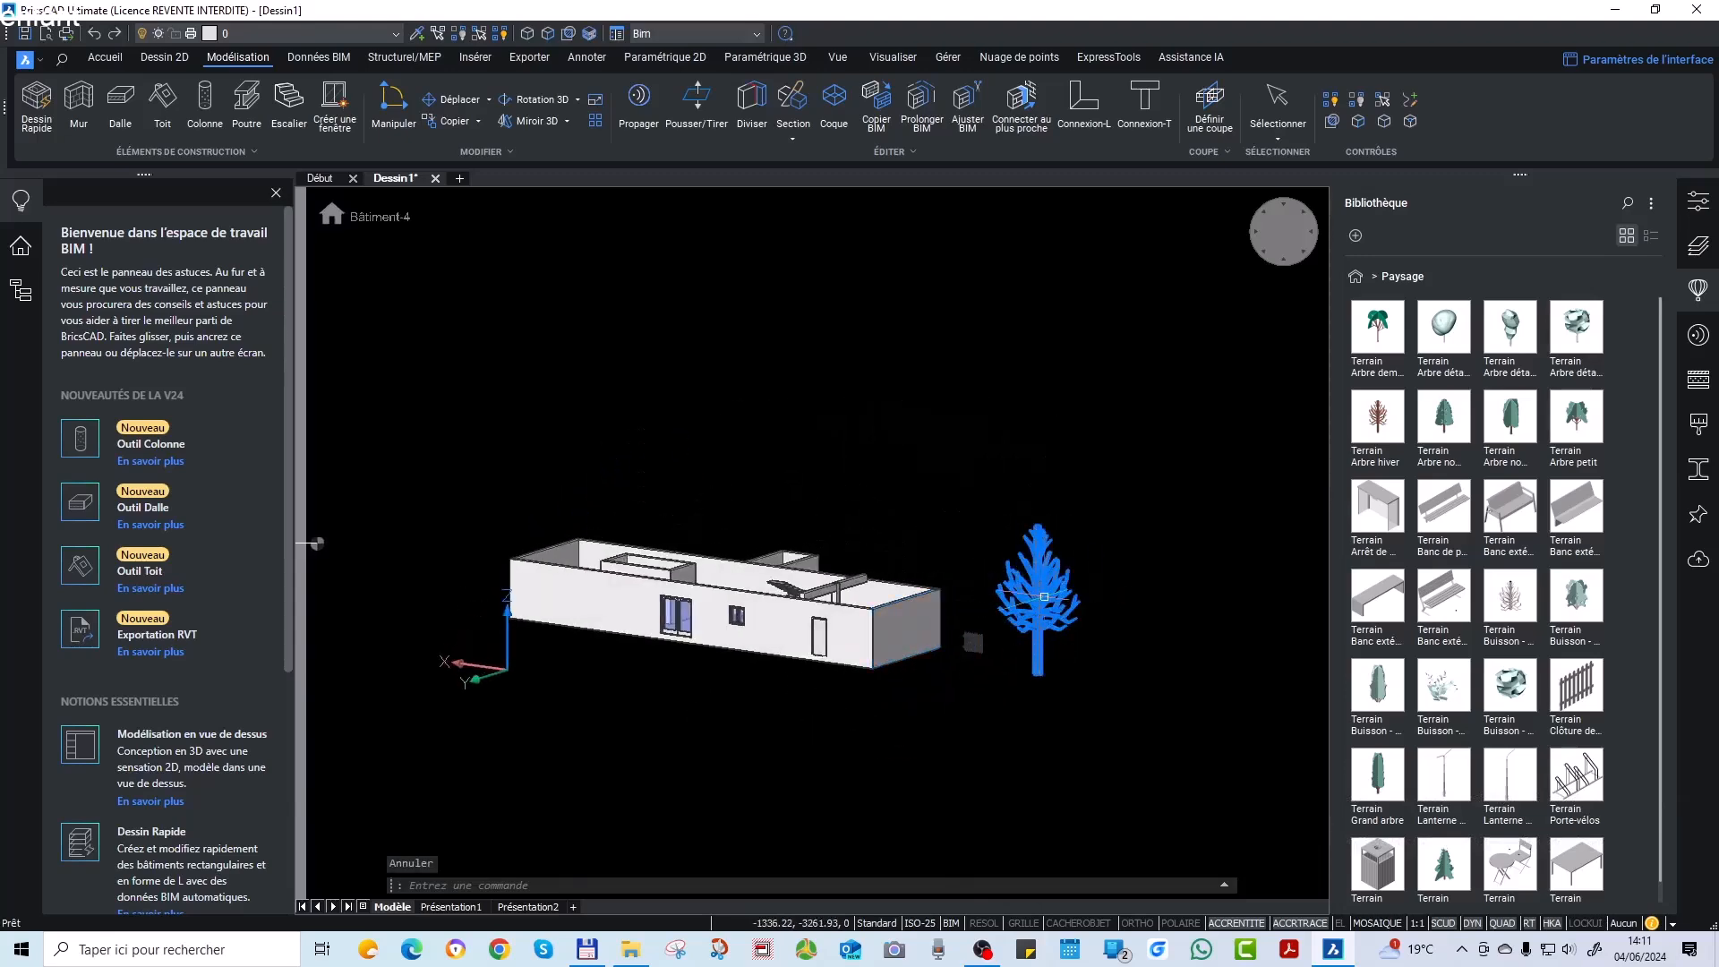
Review the winter tree's geometry, BIM, material and mass properties, and clear the selection.
{"action": "left_click", "coordinate": [1698, 201]}
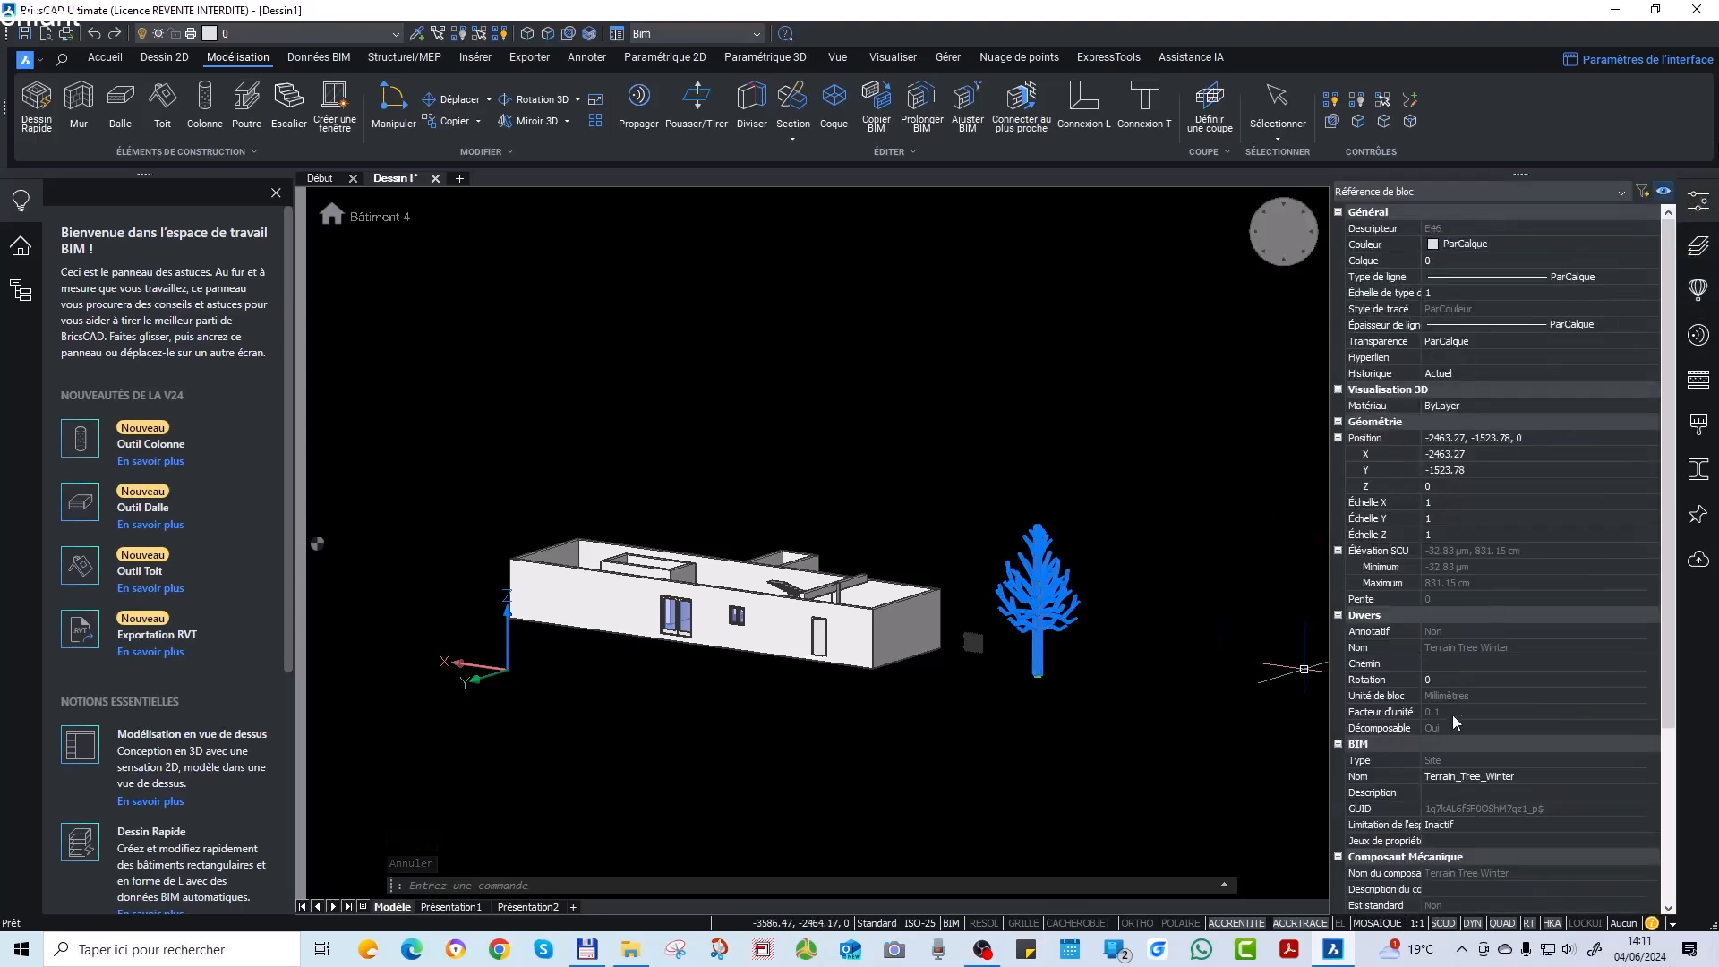
{"action": "scroll", "coordinate": [1523, 537], "scroll_direction": "down", "scroll_amount": 1}
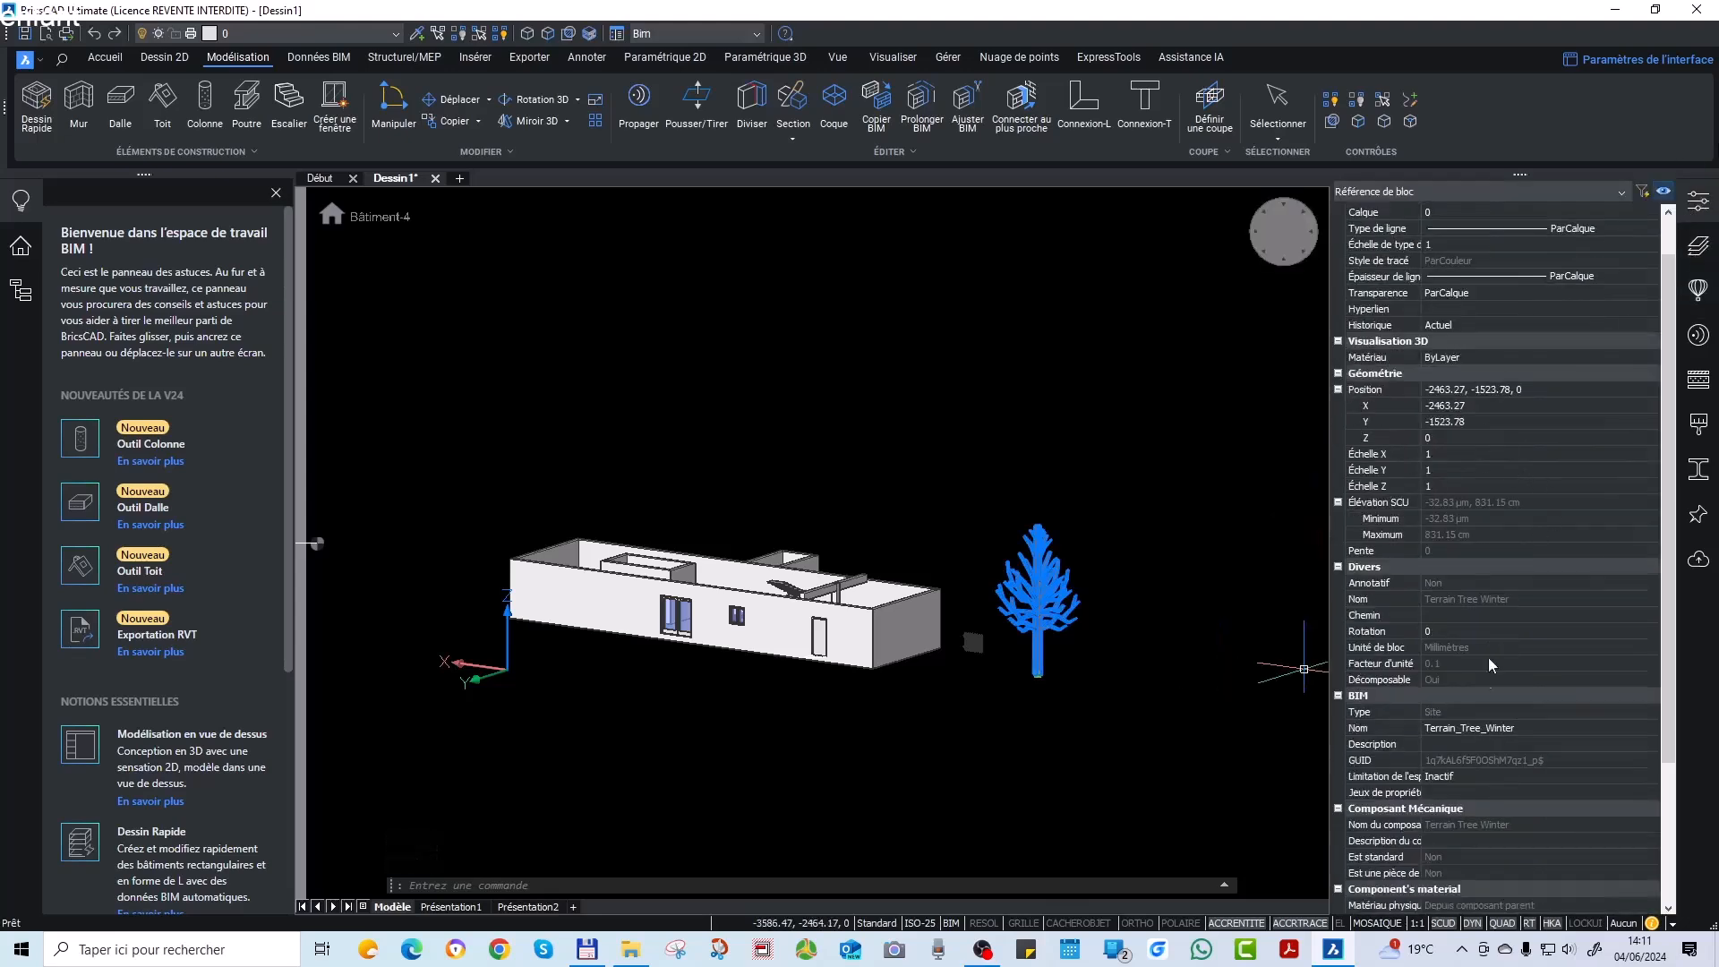
{"action": "scroll", "coordinate": [1483, 725], "scroll_direction": "down", "scroll_amount": 1}
{"action": "scroll", "coordinate": [1460, 738], "scroll_direction": "down", "scroll_amount": 2}
{"action": "scroll", "coordinate": [1482, 896], "scroll_direction": "up", "scroll_amount": 2}
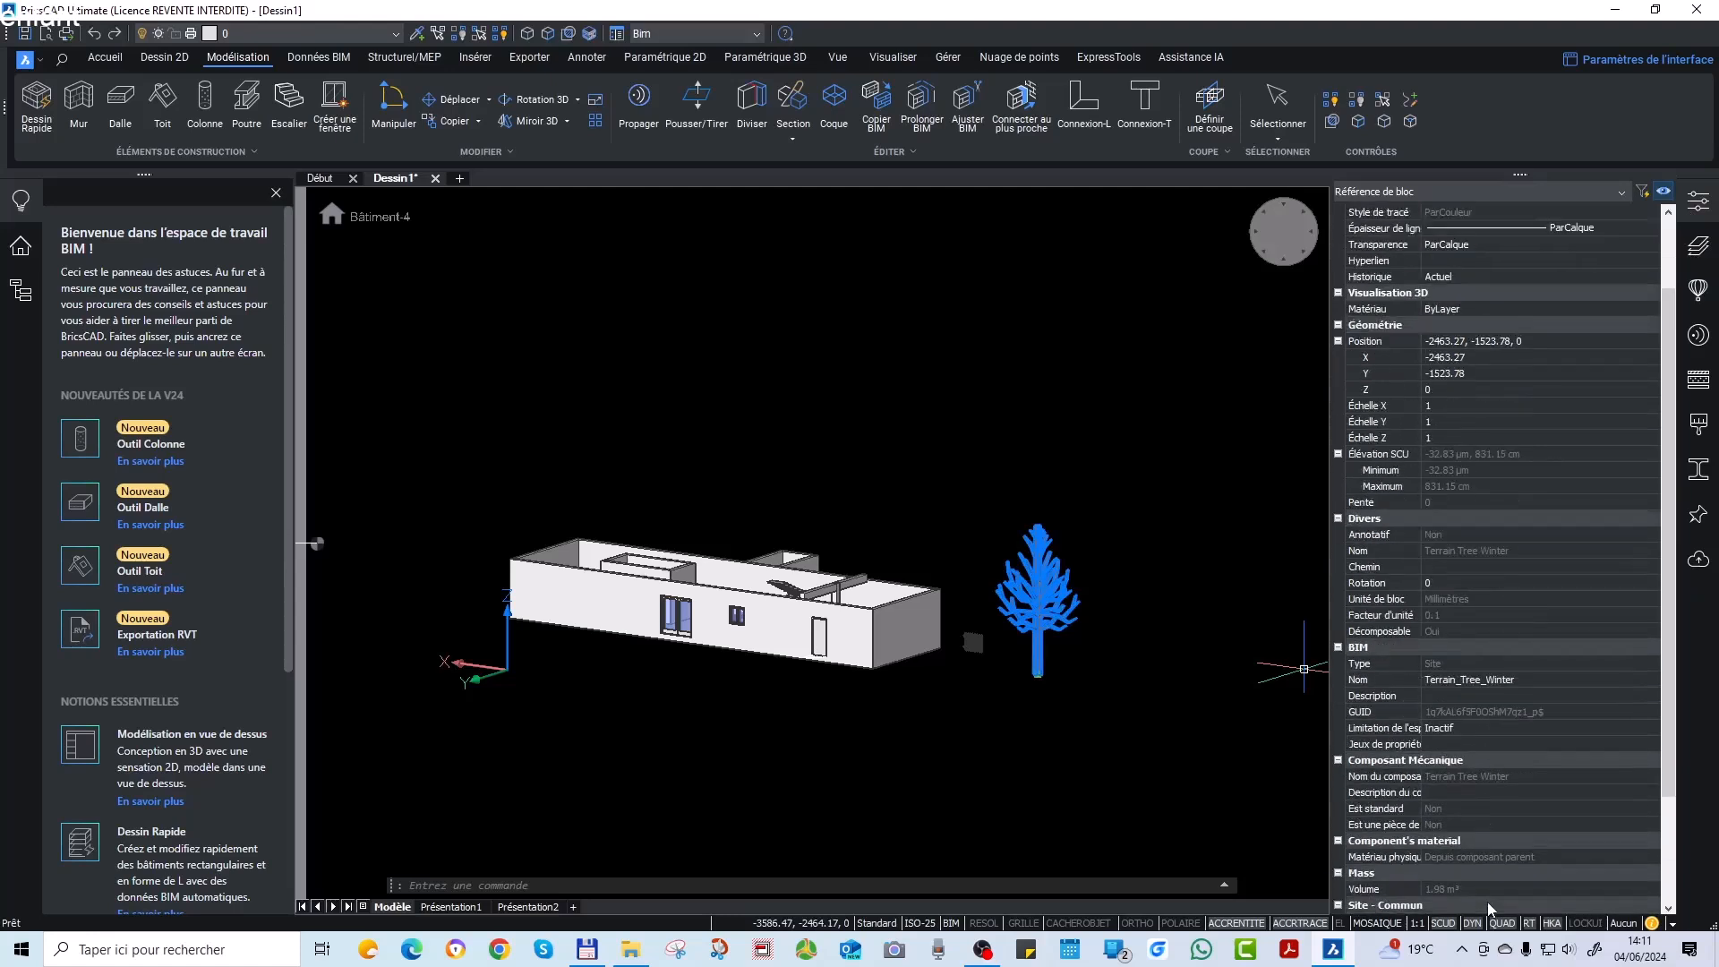
{"action": "key", "text": "Escape"}
{"action": "key", "text": "Escape"}
{"action": "key", "text": "Escape"}
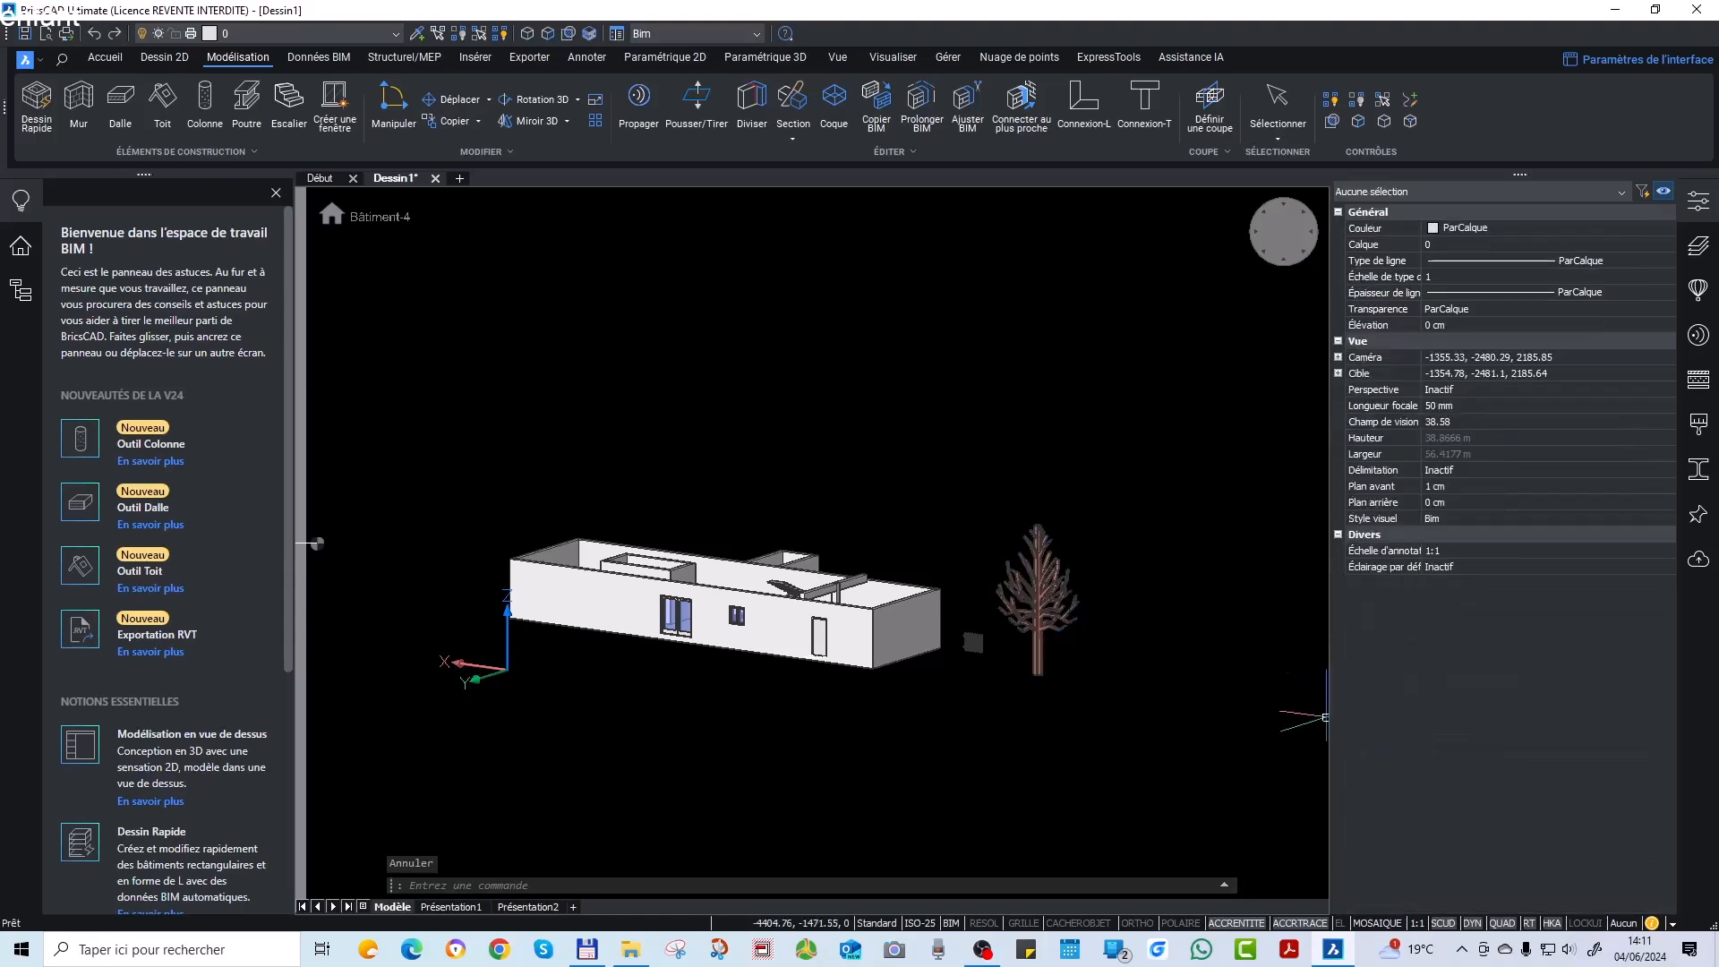
Examine the facade's French door properties, including its building, storey, space and composition, and deselect it.
{"action": "scroll", "coordinate": [644, 586], "scroll_direction": "up", "scroll_amount": 5}
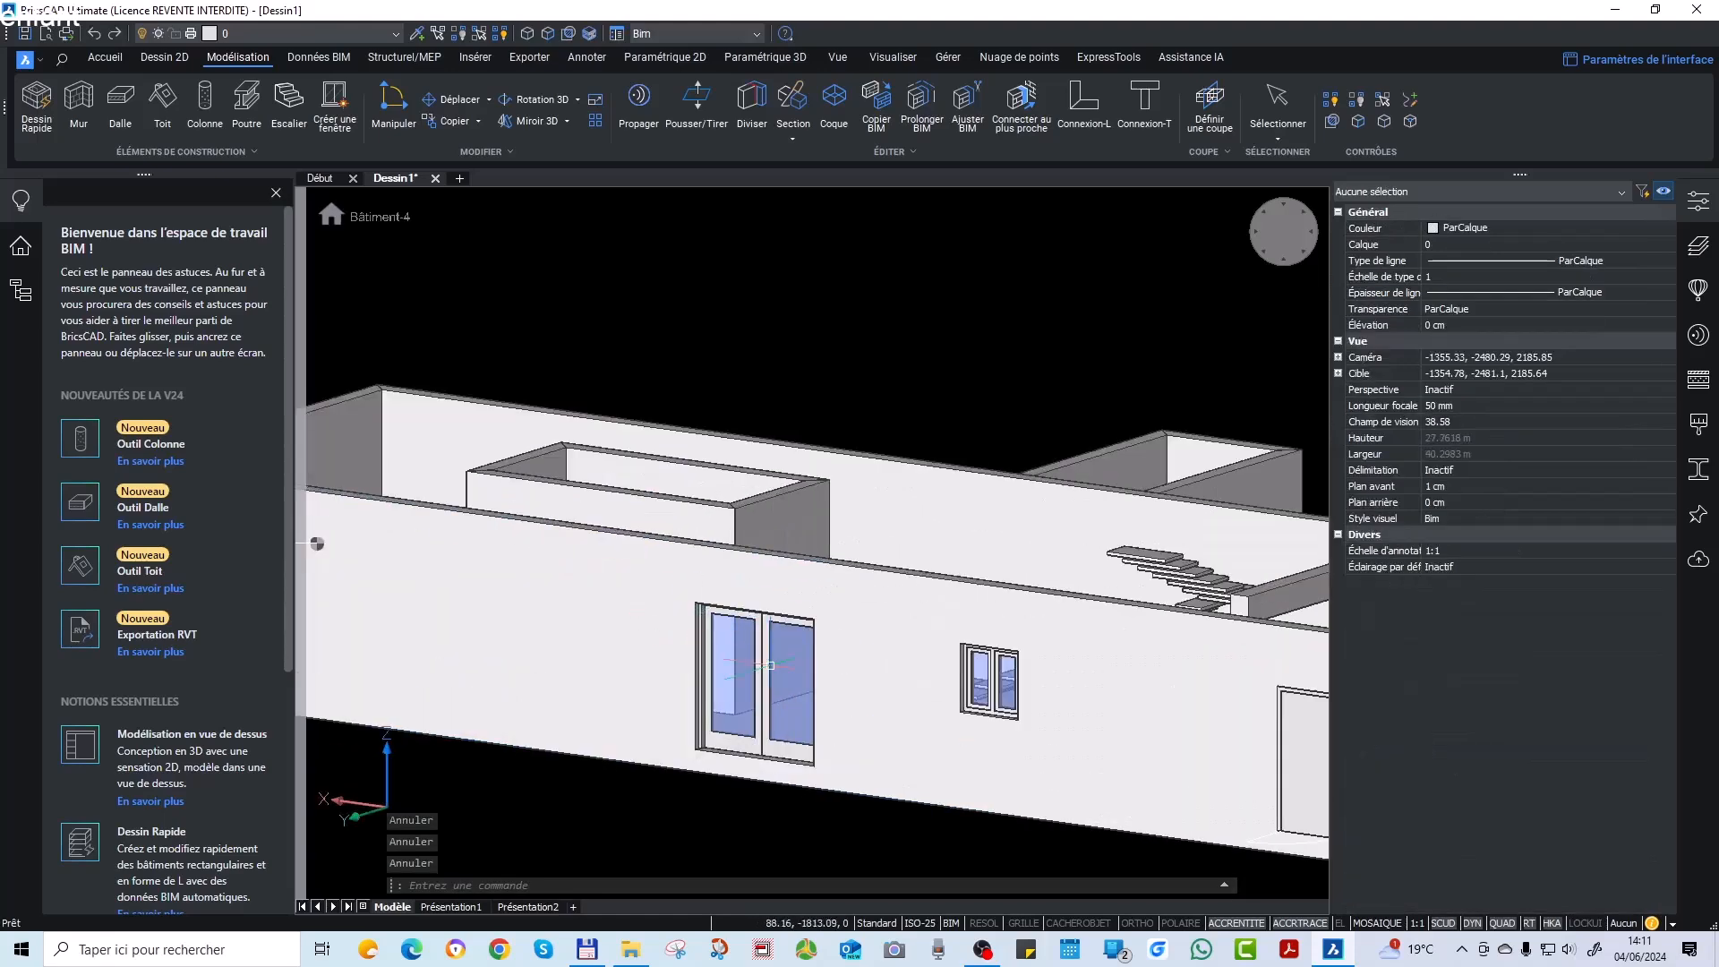
{"action": "left_click", "coordinate": [761, 660]}
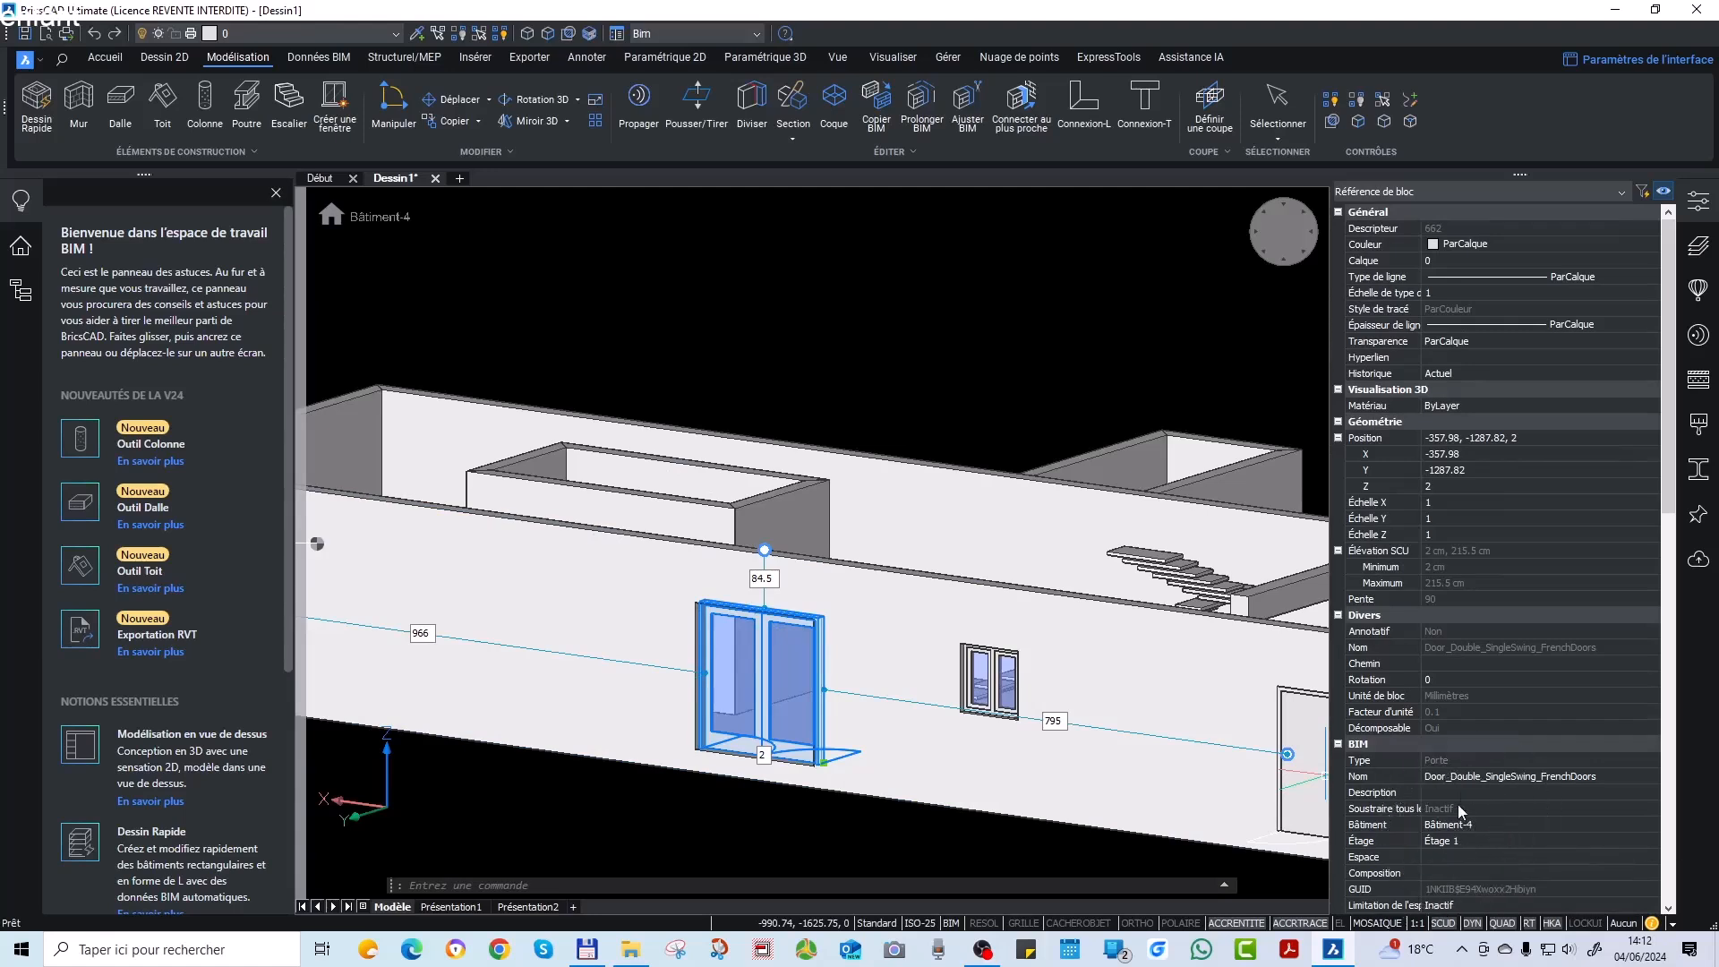
{"action": "scroll", "coordinate": [1581, 753], "scroll_direction": "down", "scroll_amount": 3}
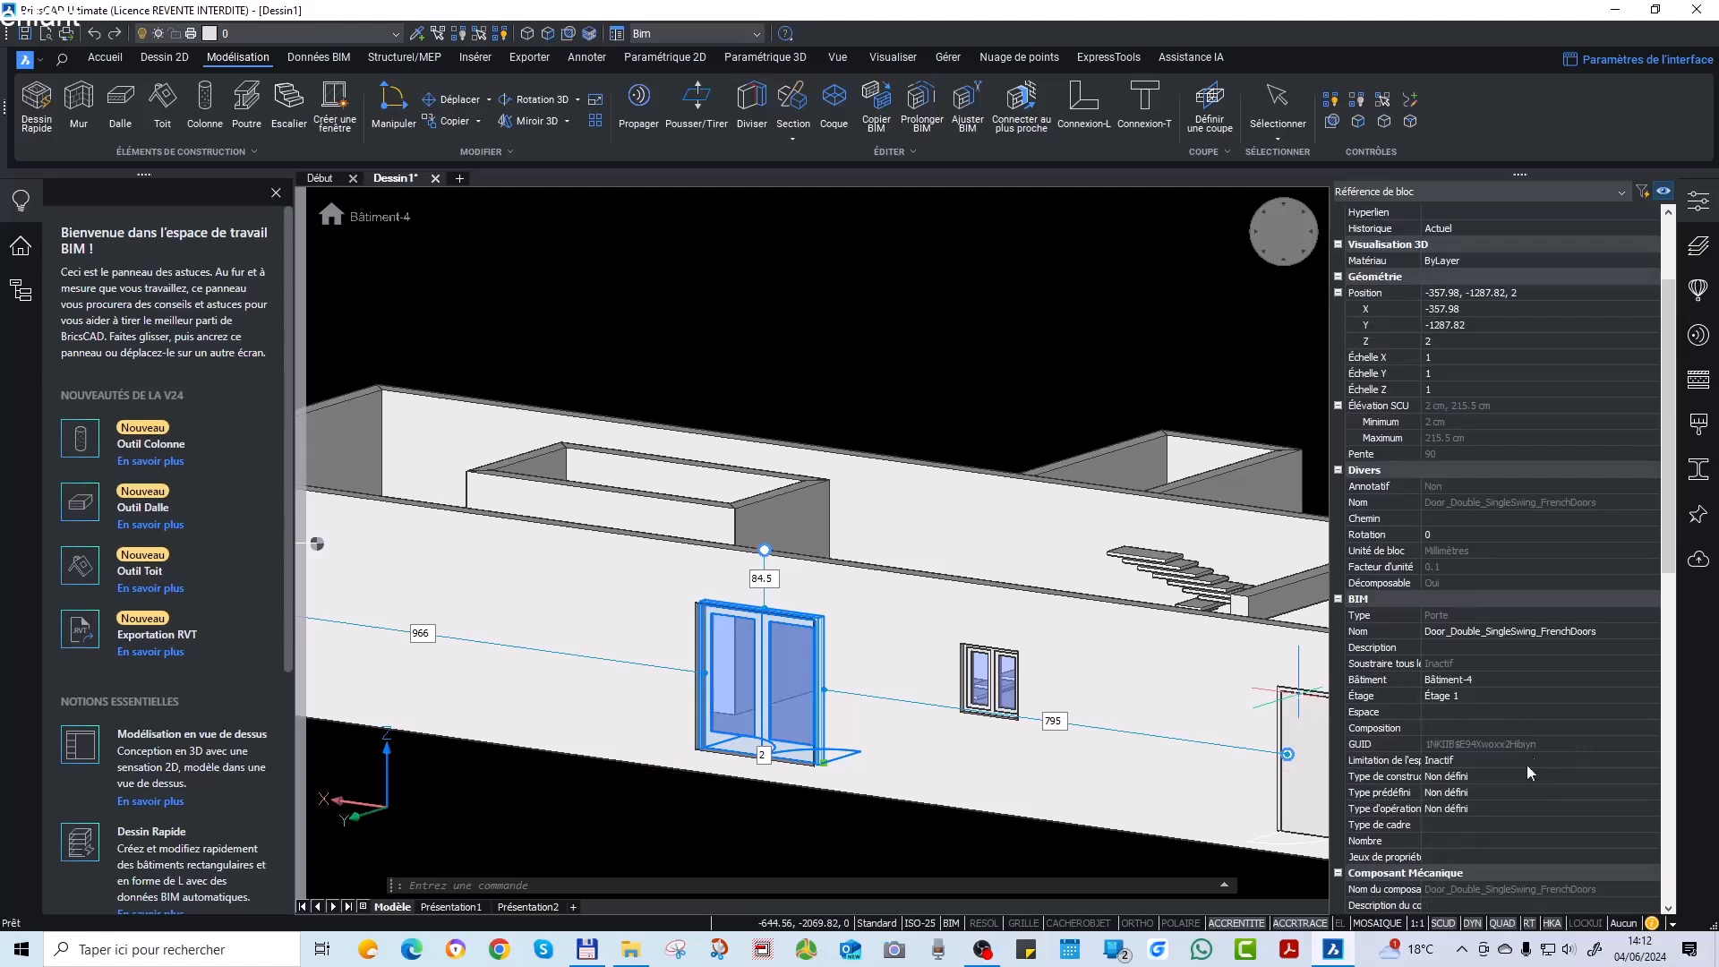
{"action": "left_click", "coordinate": [1463, 728]}
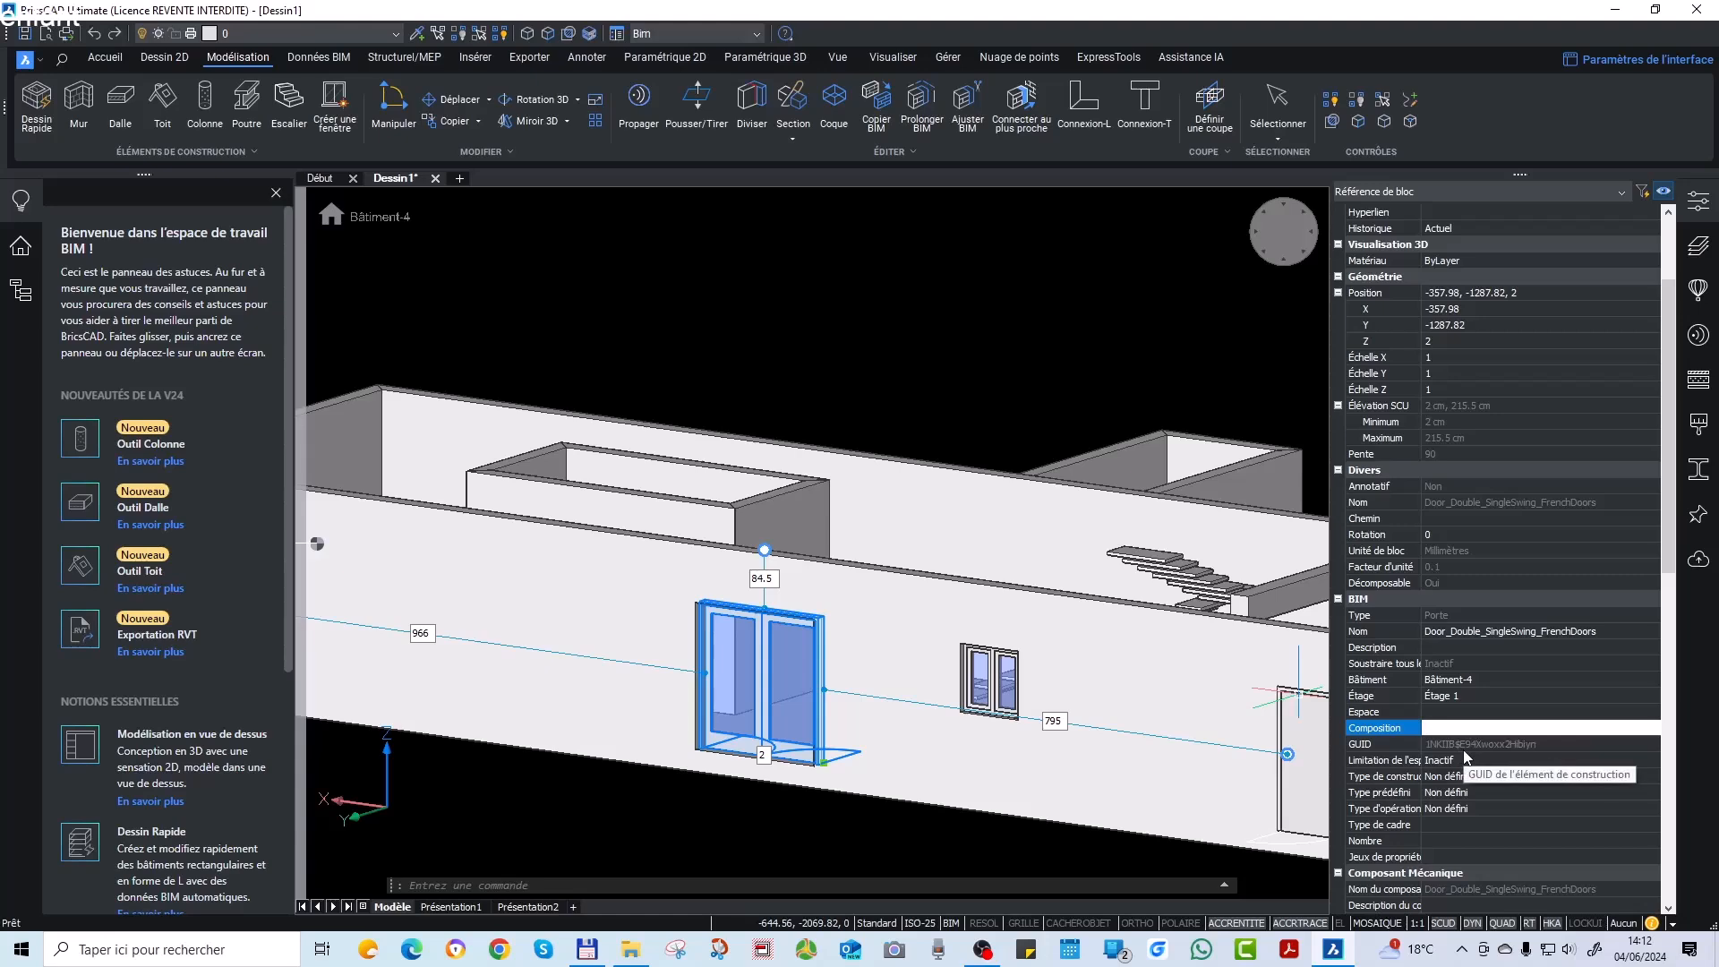
{"action": "key", "text": "Escape"}
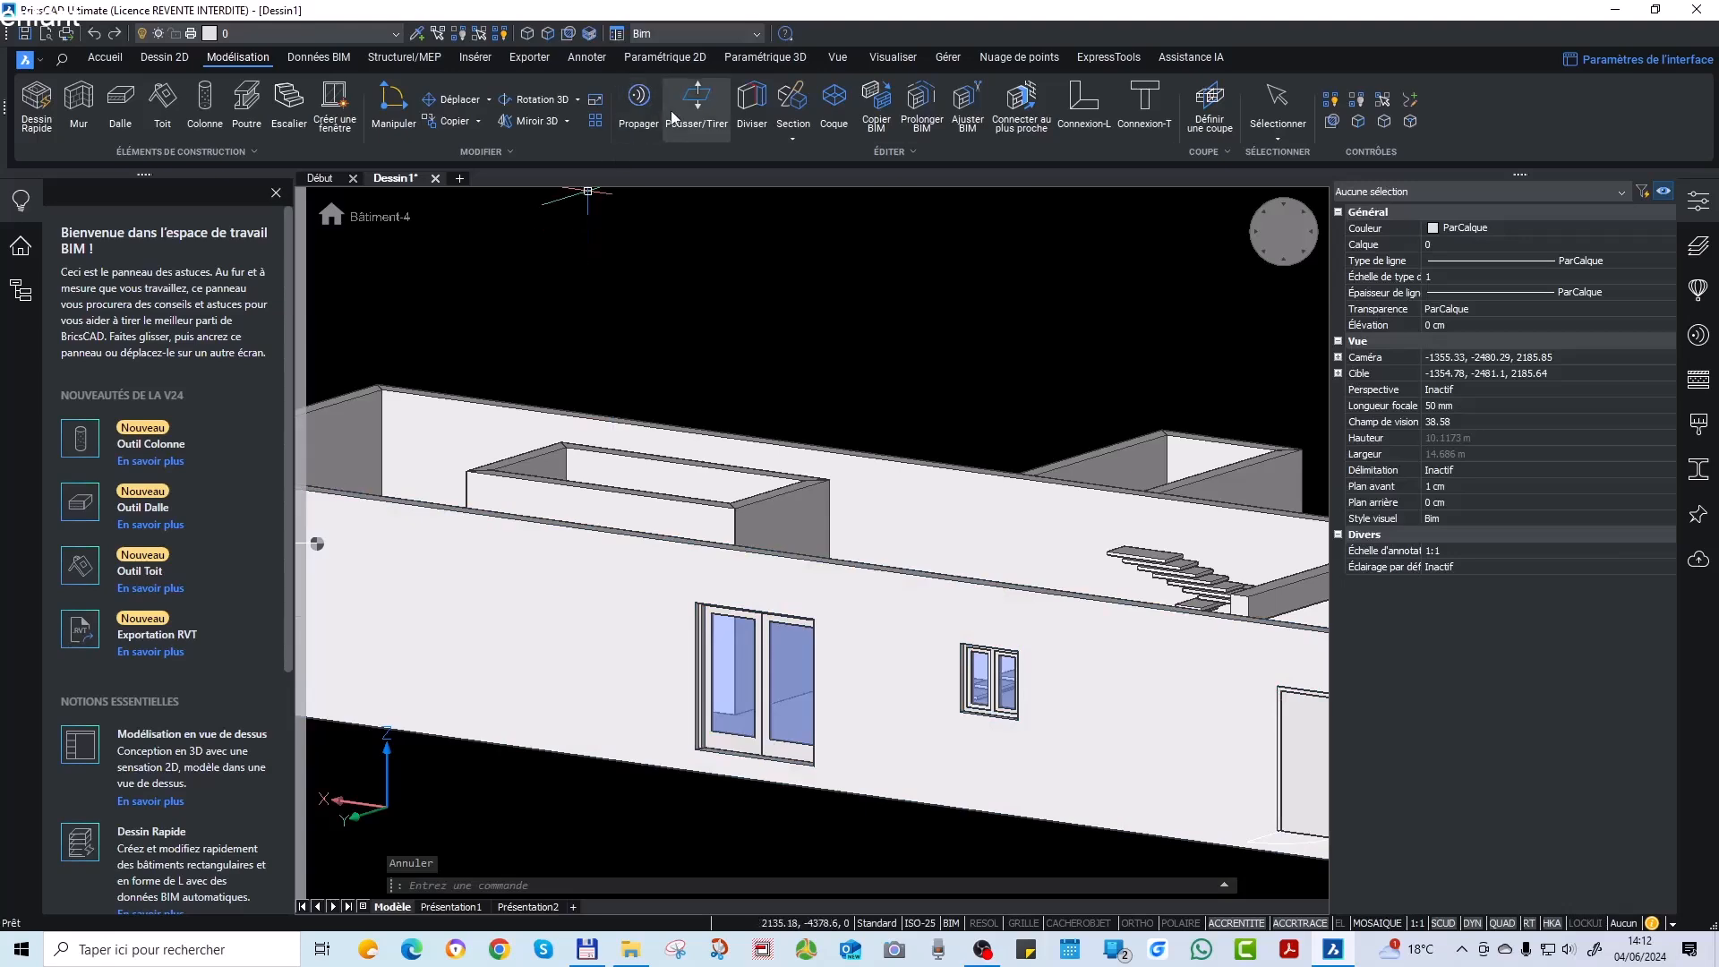
Push the top face of the outer end wall of the rear annex down by 100 cm.
{"action": "scroll", "coordinate": [922, 618], "scroll_direction": "down", "scroll_amount": 3}
{"action": "middle_click_drag", "start_coordinate": [786, 364], "coordinate": [830, 493], "text": "shift"}
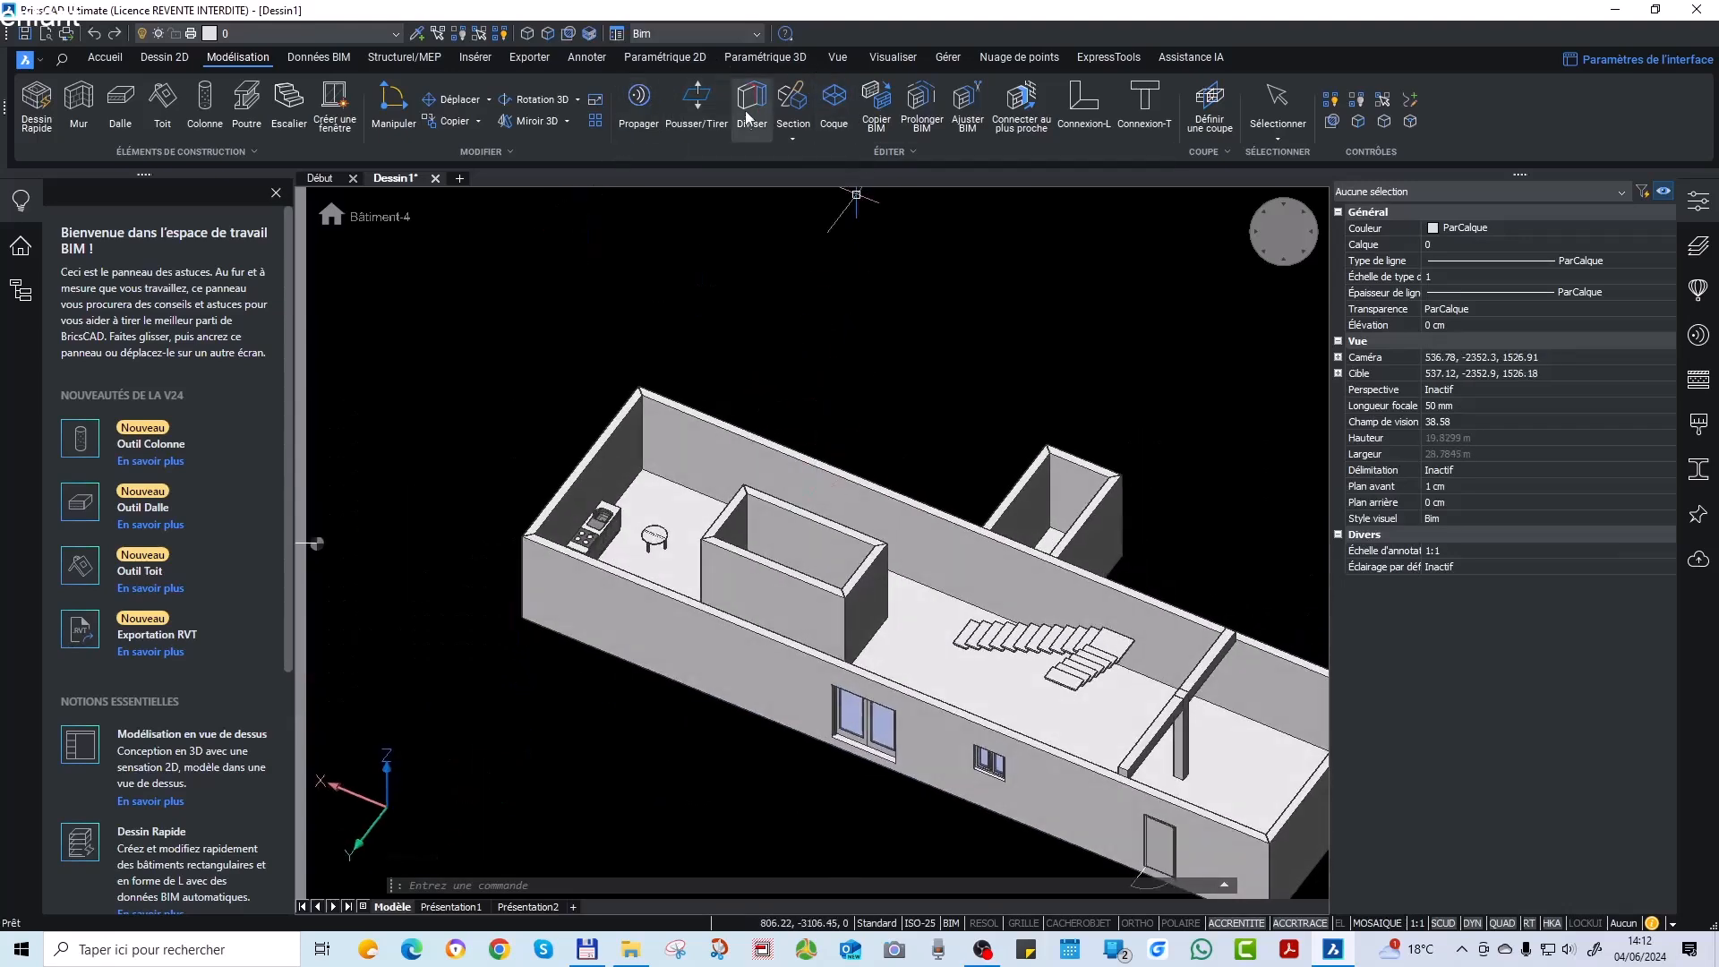
{"action": "left_click", "coordinate": [720, 110]}
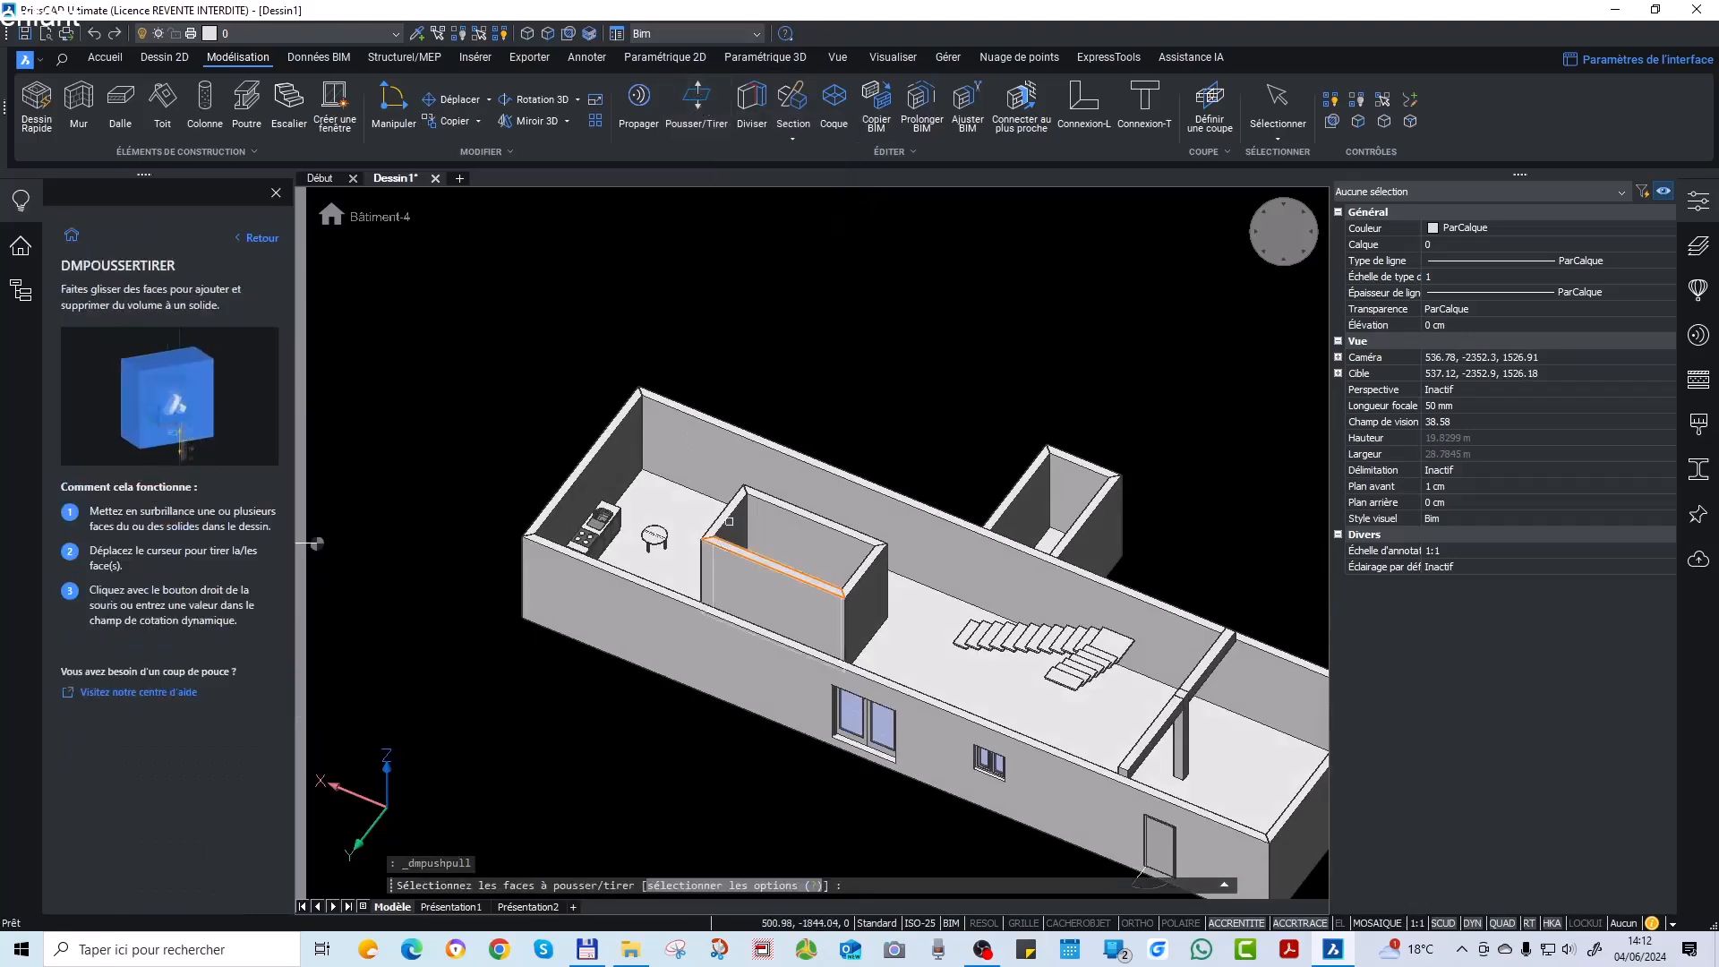
{"action": "scroll", "coordinate": [725, 512], "scroll_direction": "up", "scroll_amount": 3}
{"action": "scroll", "coordinate": [723, 436], "scroll_direction": "down", "scroll_amount": 5}
{"action": "scroll", "coordinate": [886, 616], "scroll_direction": "up", "scroll_amount": 5}
{"action": "middle_click_drag", "start_coordinate": [887, 615], "coordinate": [670, 512], "text": "shift"}
{"action": "scroll", "coordinate": [670, 512], "scroll_direction": "down", "scroll_amount": 2}
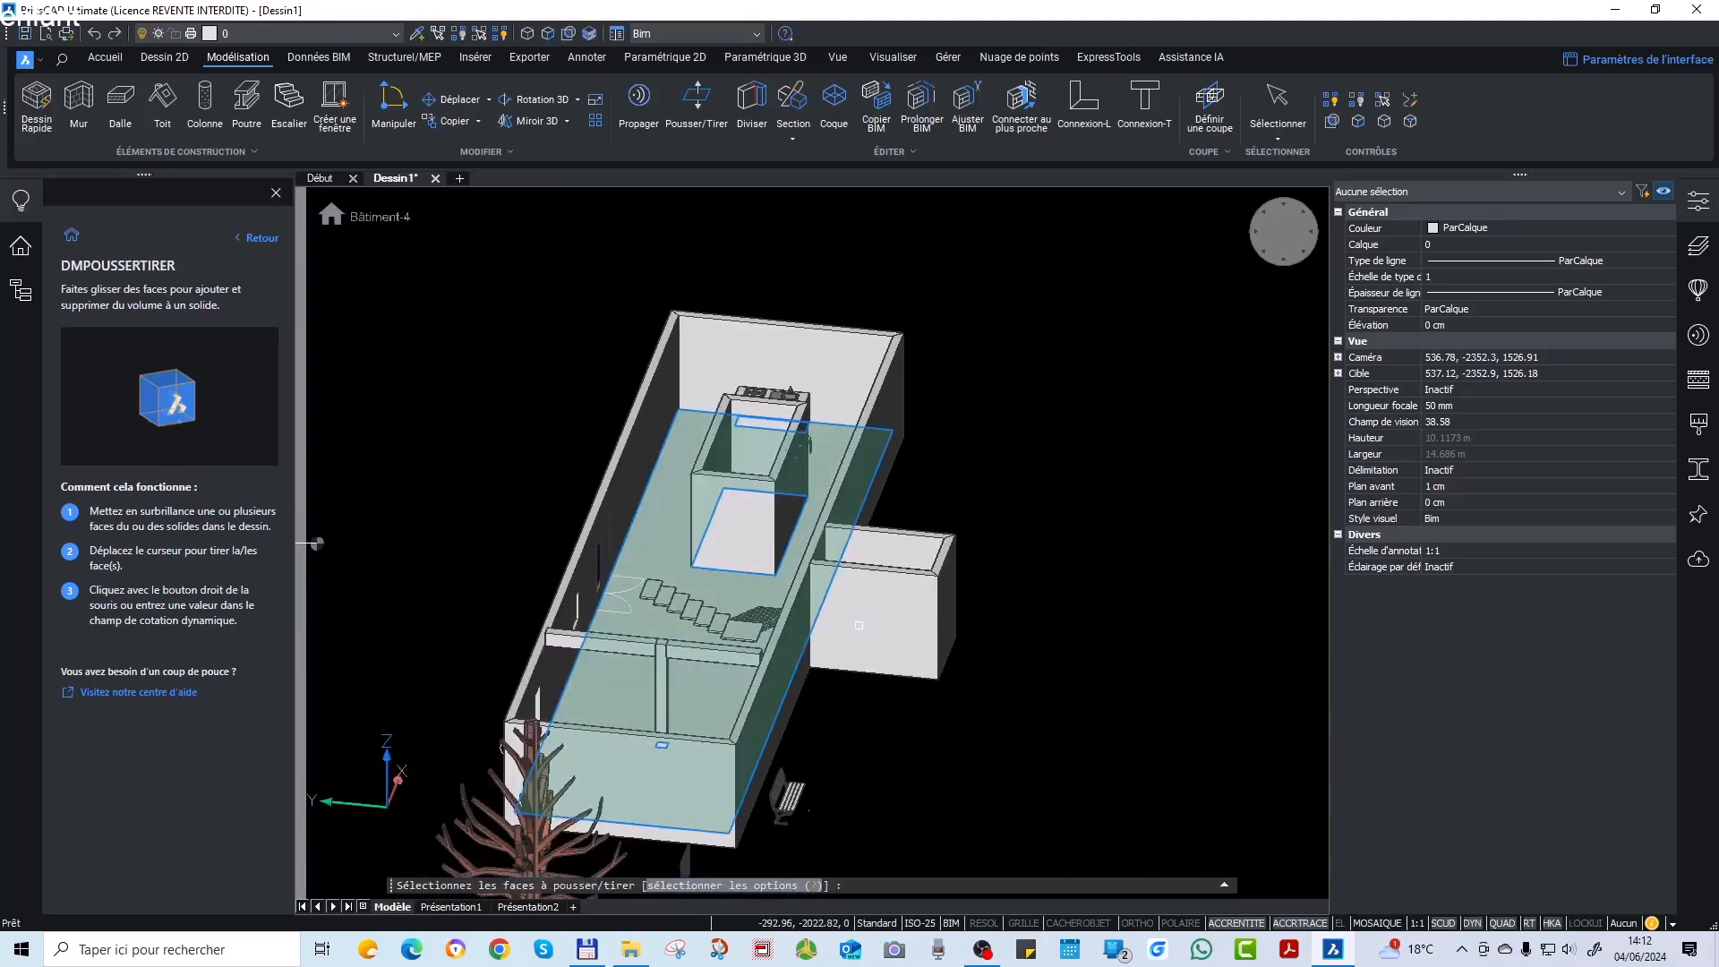
{"action": "scroll", "coordinate": [920, 599], "scroll_direction": "up", "scroll_amount": 1}
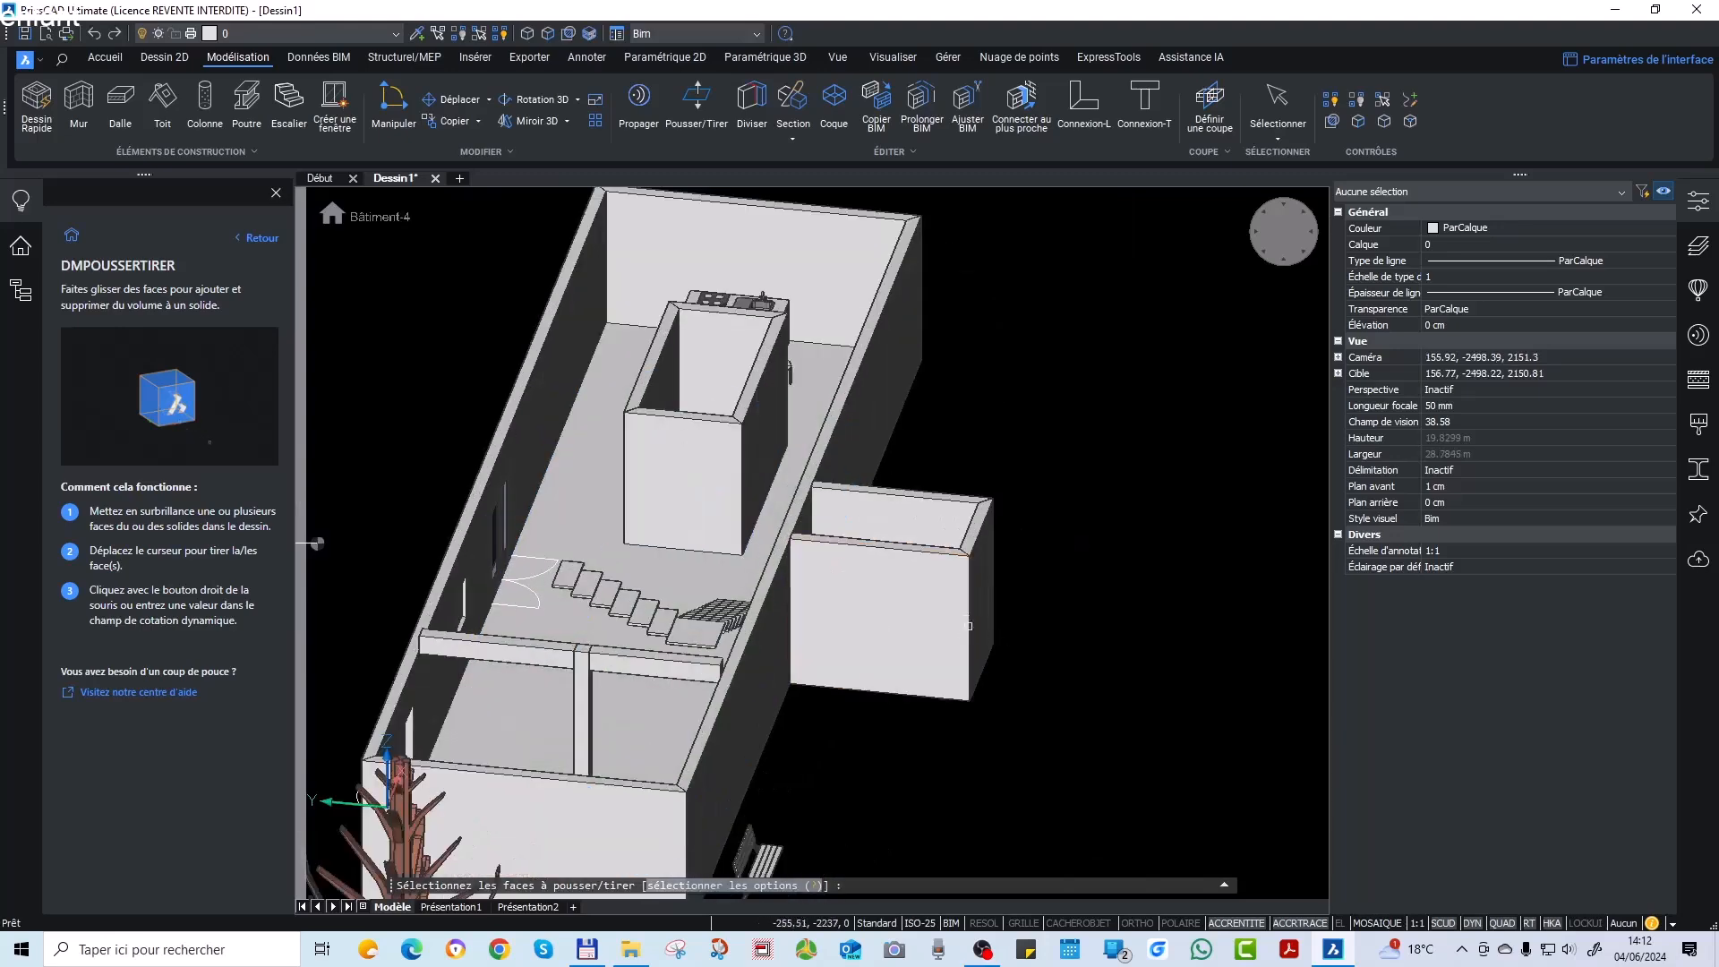
{"action": "left_click", "coordinate": [983, 537]}
{"action": "right_click", "coordinate": [1000, 597]}
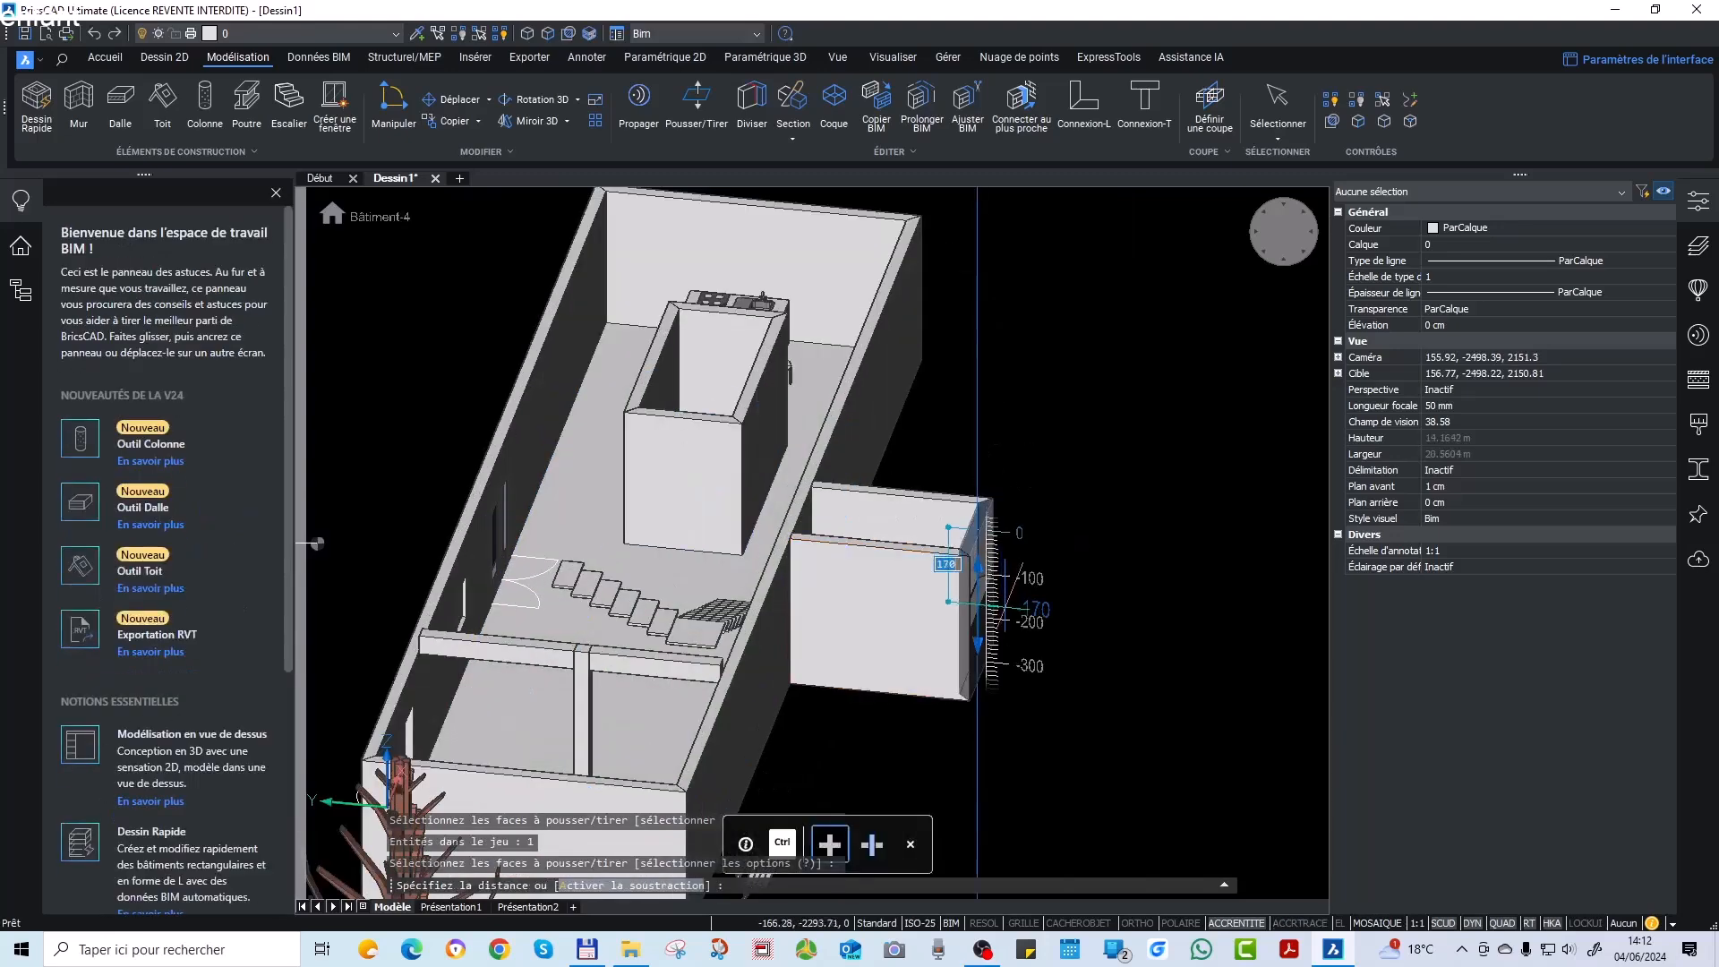
{"action": "type", "text": "100"}
{"action": "key", "text": "Return"}
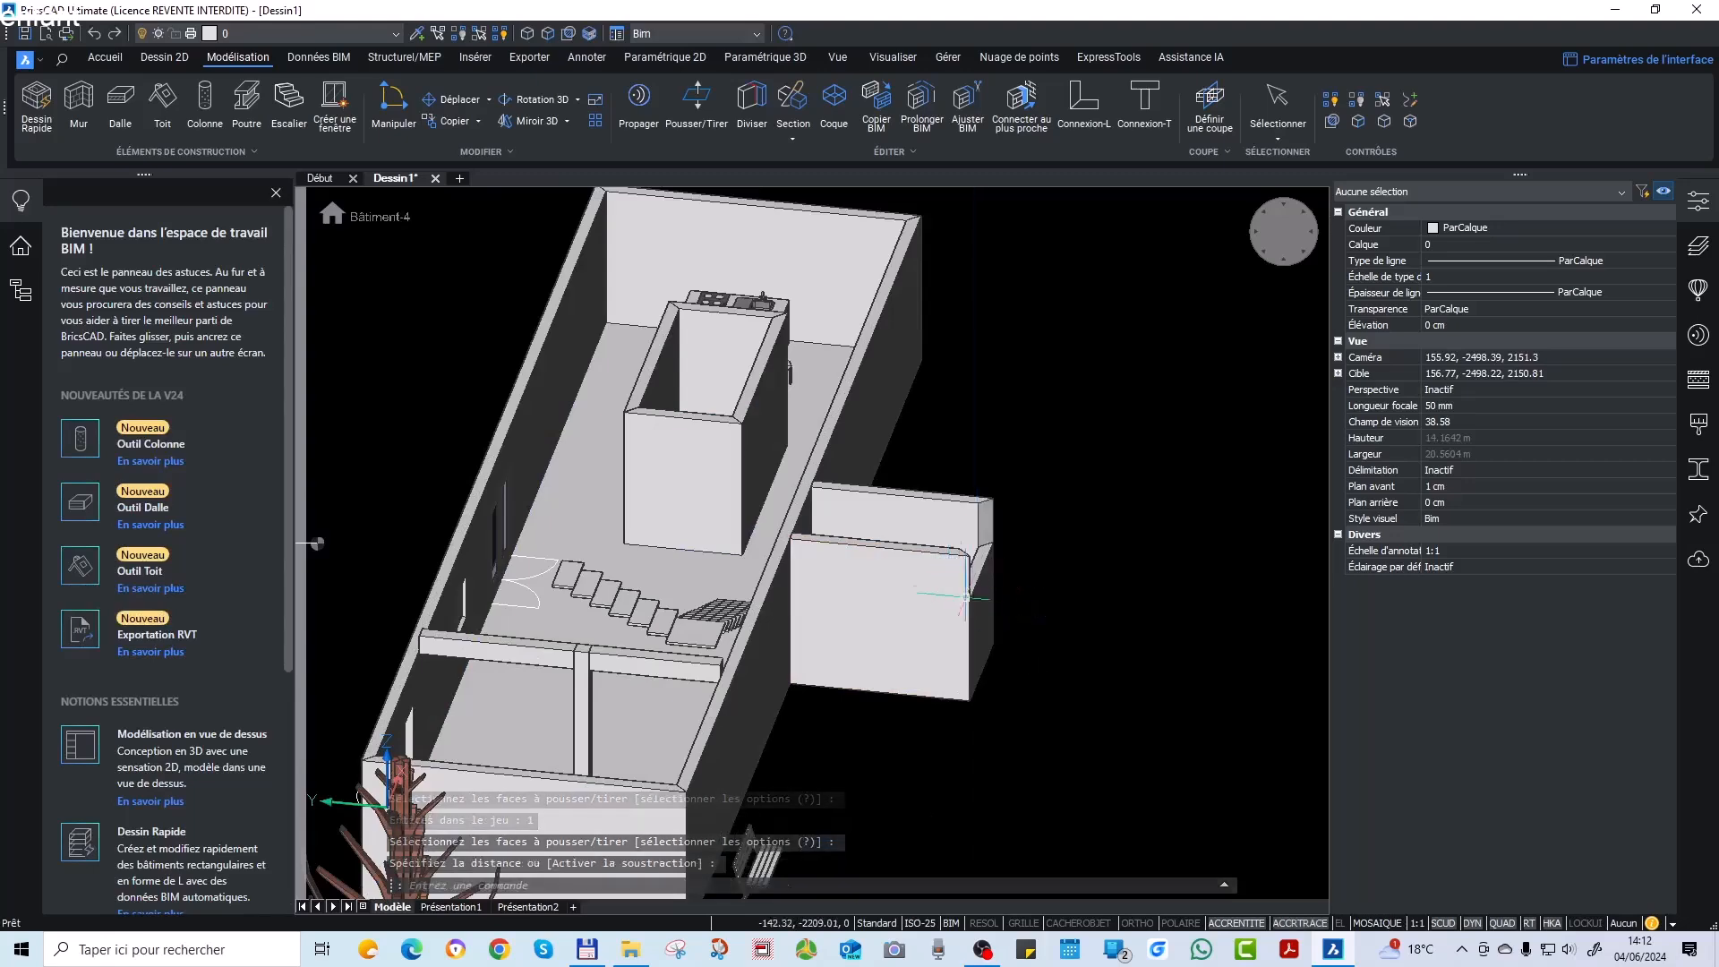
Push the top face of the annex side wall nearest the bench down, level with the lowered end wall.
{"action": "scroll", "coordinate": [928, 550], "scroll_direction": "up", "scroll_amount": 1}
{"action": "key", "text": "Return"}
{"action": "left_click", "coordinate": [927, 546]}
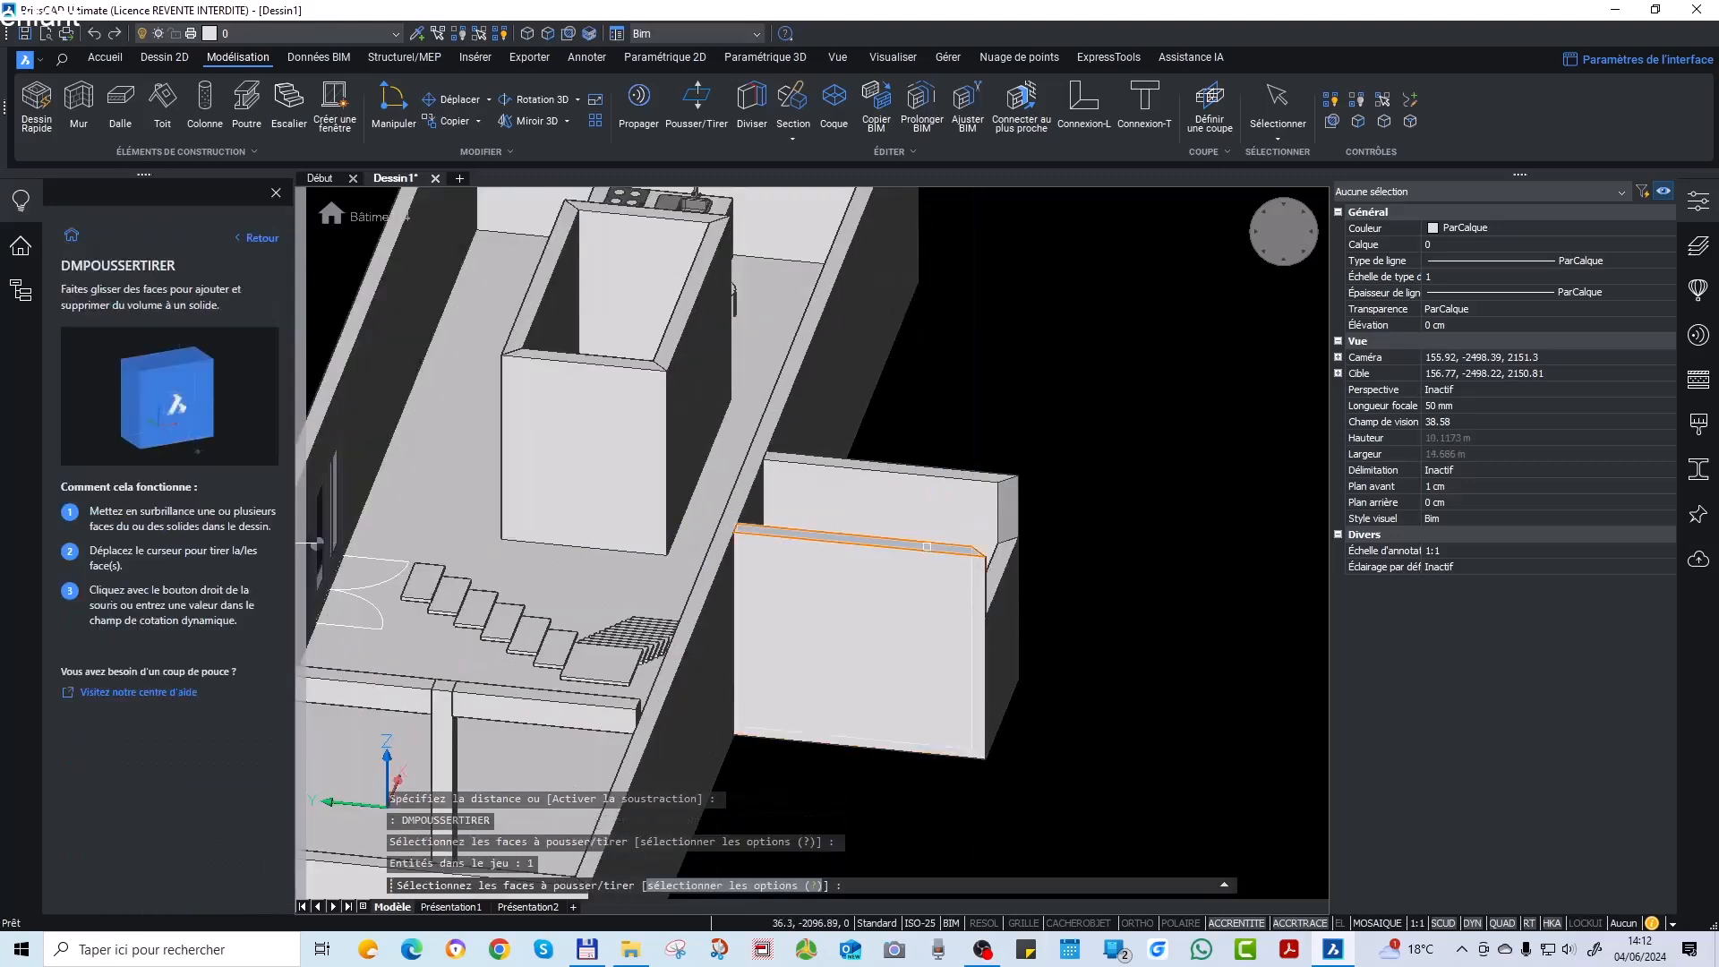
{"action": "right_click", "coordinate": [936, 548]}
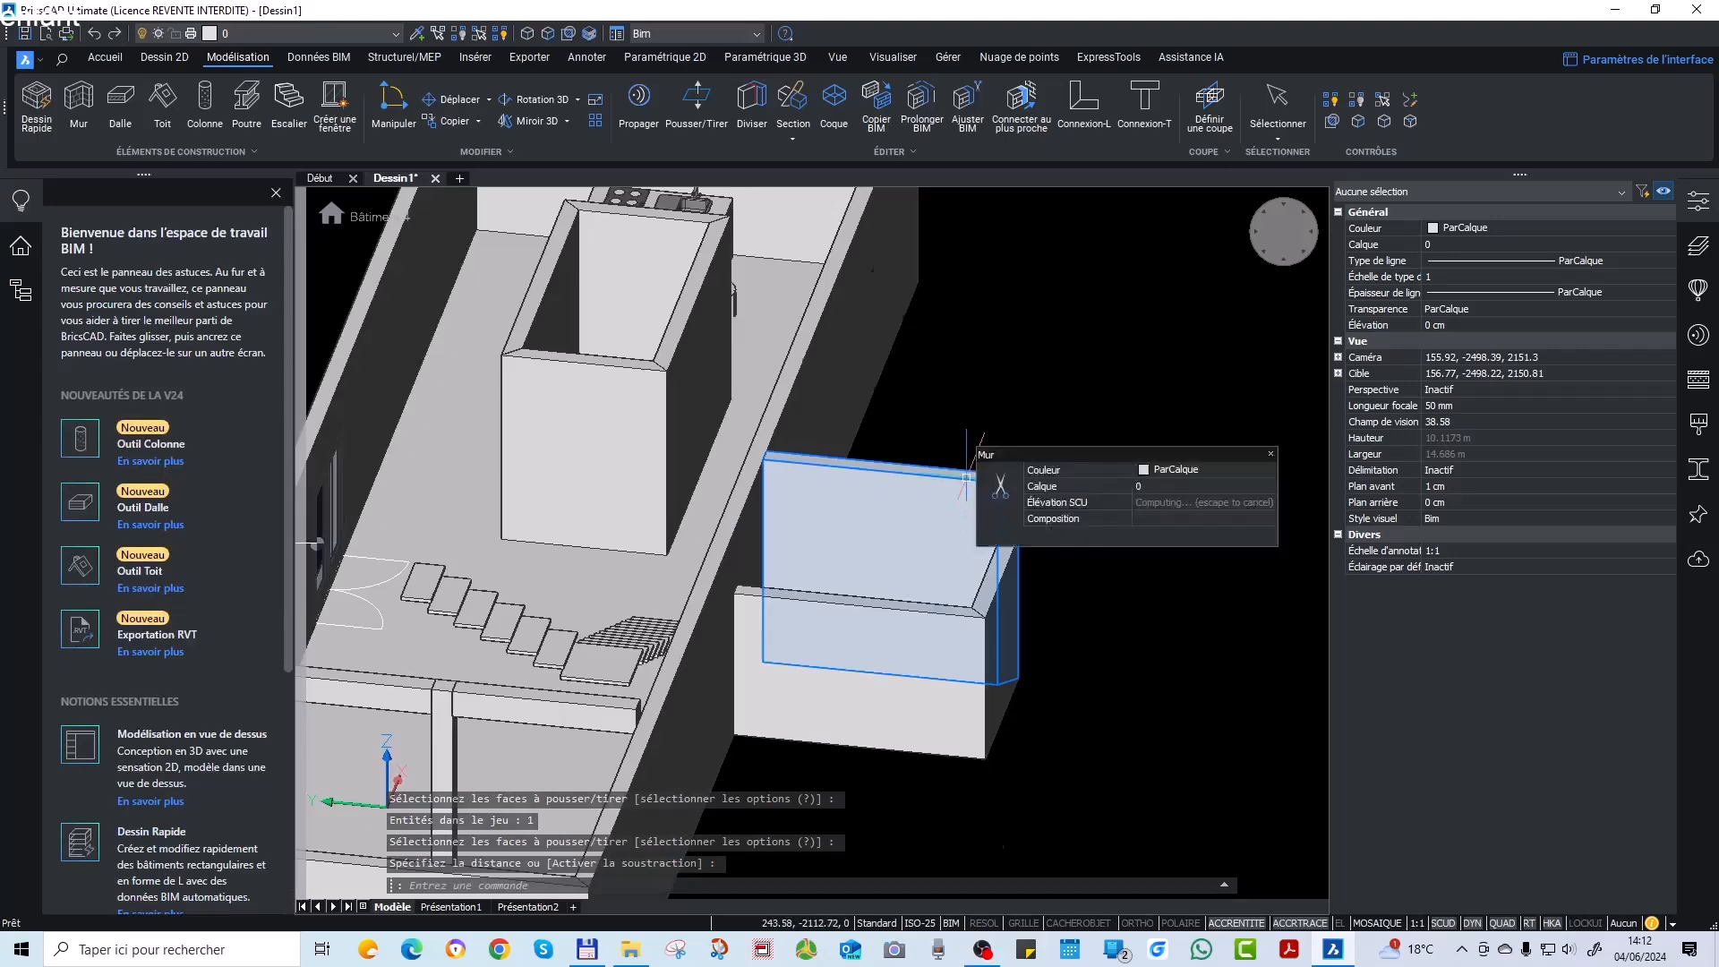
Push the top face of the annex's remaining full-height side wall down by 100 cm.
{"action": "scroll", "coordinate": [960, 548], "scroll_direction": "up", "scroll_amount": 3}
{"action": "key", "text": "Escape"}
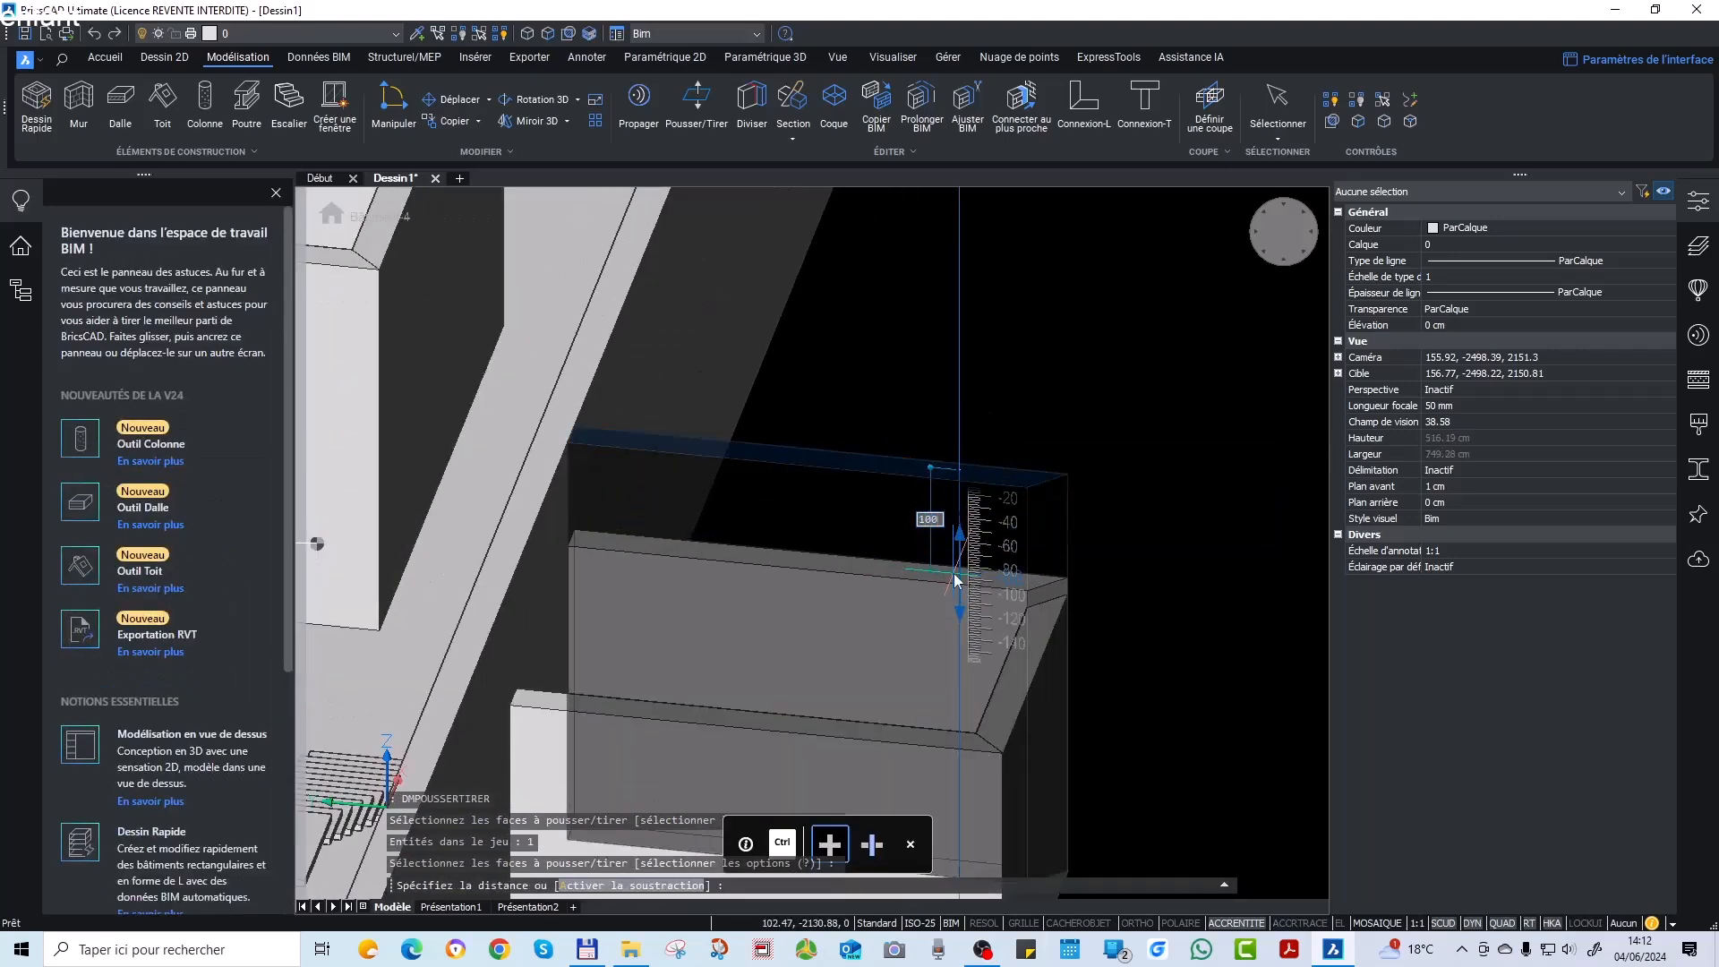
Examine the annex's lowered walls against the main building from several directions.
{"action": "scroll", "coordinate": [1003, 618], "scroll_direction": "down", "scroll_amount": 6}
{"action": "middle_click_drag", "start_coordinate": [1022, 626], "coordinate": [876, 685], "text": "shift"}
{"action": "scroll", "coordinate": [1162, 668], "scroll_direction": "up", "scroll_amount": 6}
{"action": "scroll", "coordinate": [906, 578], "scroll_direction": "down", "scroll_amount": 3}
{"action": "middle_click_drag", "start_coordinate": [904, 618], "coordinate": [912, 562], "text": "shift"}
{"action": "scroll", "coordinate": [937, 639], "scroll_direction": "down", "scroll_amount": 4}
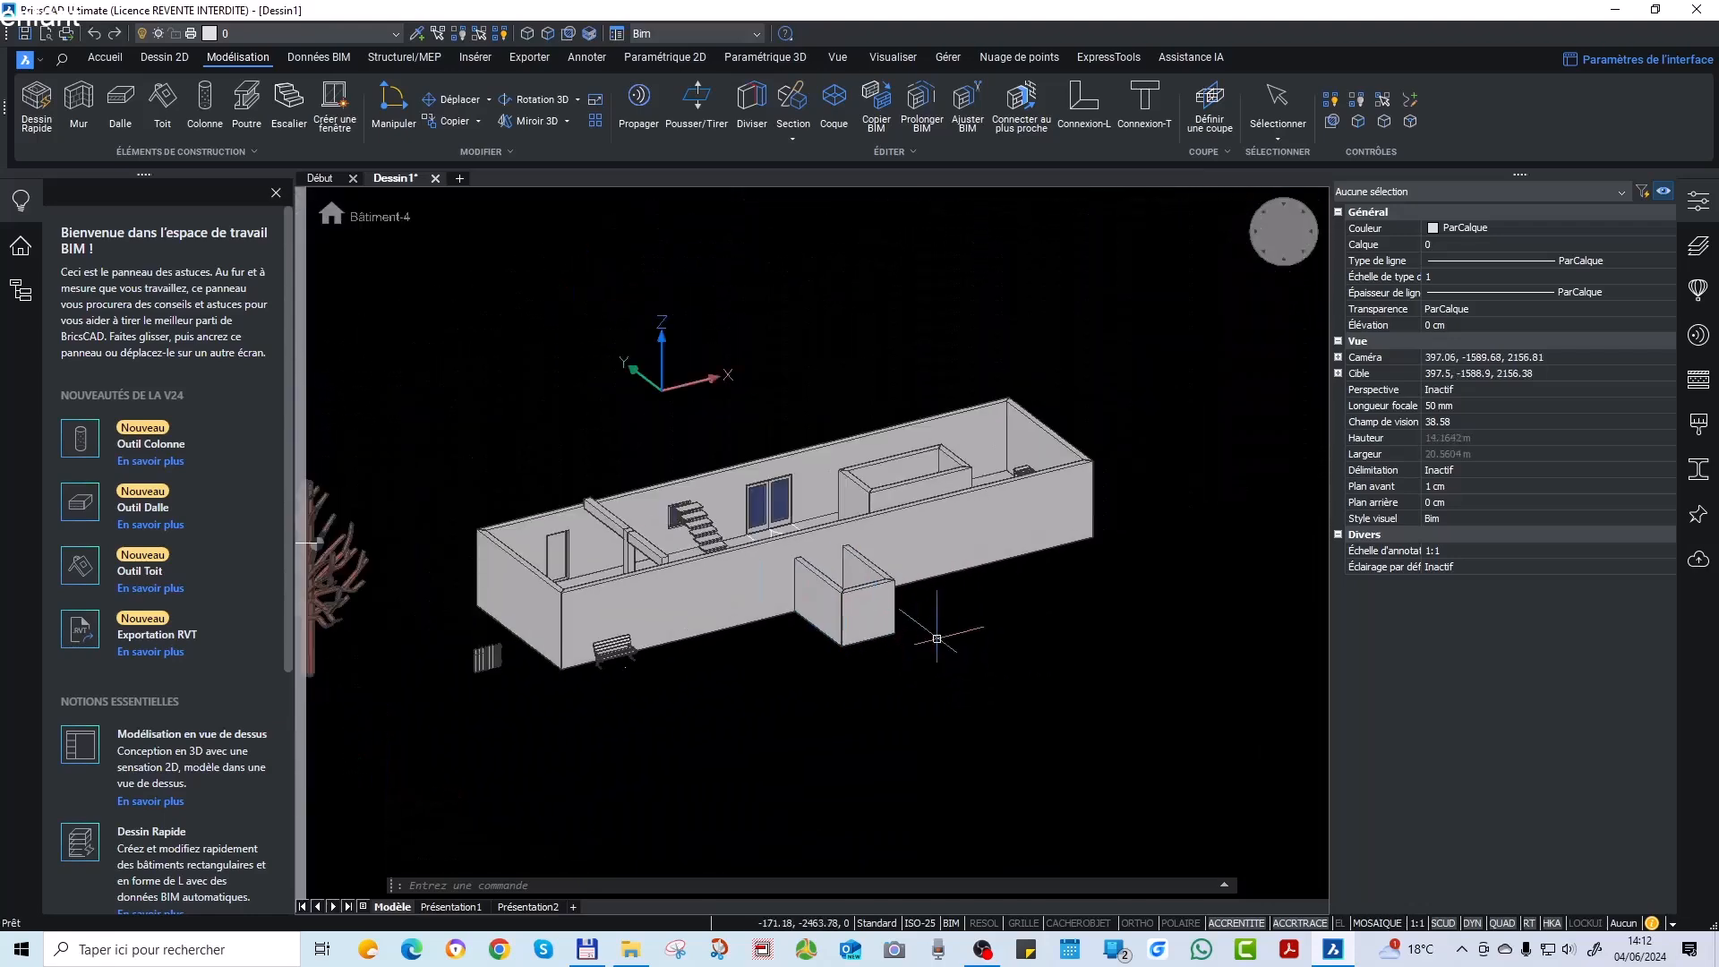
{"action": "mouse_move", "coordinate": [804, 588]}
{"action": "middle_click_drag", "start_coordinate": [733, 482], "coordinate": [768, 674], "text": "shift"}
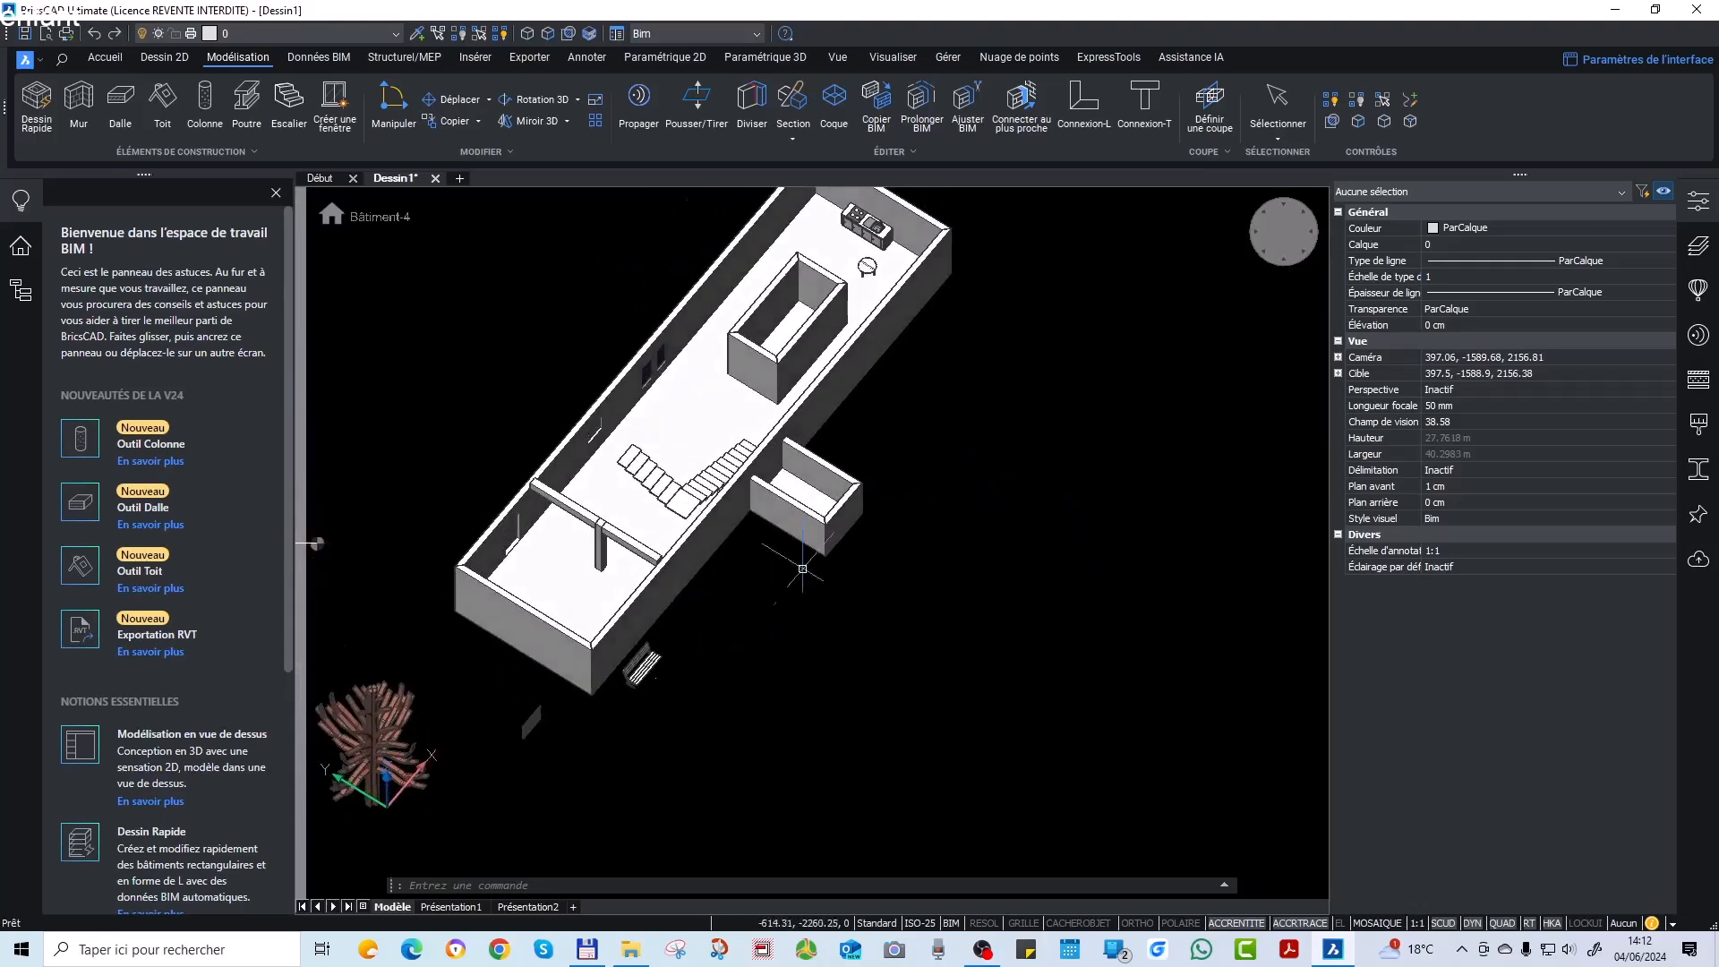
{"action": "scroll", "coordinate": [820, 502], "scroll_direction": "up", "scroll_amount": 3}
{"action": "scroll", "coordinate": [775, 500], "scroll_direction": "down", "scroll_amount": 2}
{"action": "middle_click_drag", "start_coordinate": [708, 578], "coordinate": [747, 416], "text": "shift"}
Examine the inner room, kitchen, stair and the facade's openings from above and from the front.
{"action": "scroll", "coordinate": [797, 604], "scroll_direction": "down", "scroll_amount": 2}
{"action": "scroll", "coordinate": [686, 433], "scroll_direction": "up", "scroll_amount": 4}
{"action": "scroll", "coordinate": [786, 551], "scroll_direction": "down", "scroll_amount": 2}
{"action": "middle_click_drag", "start_coordinate": [691, 652], "coordinate": [815, 650], "text": "shift"}
{"action": "scroll", "coordinate": [975, 513], "scroll_direction": "up", "scroll_amount": 3}
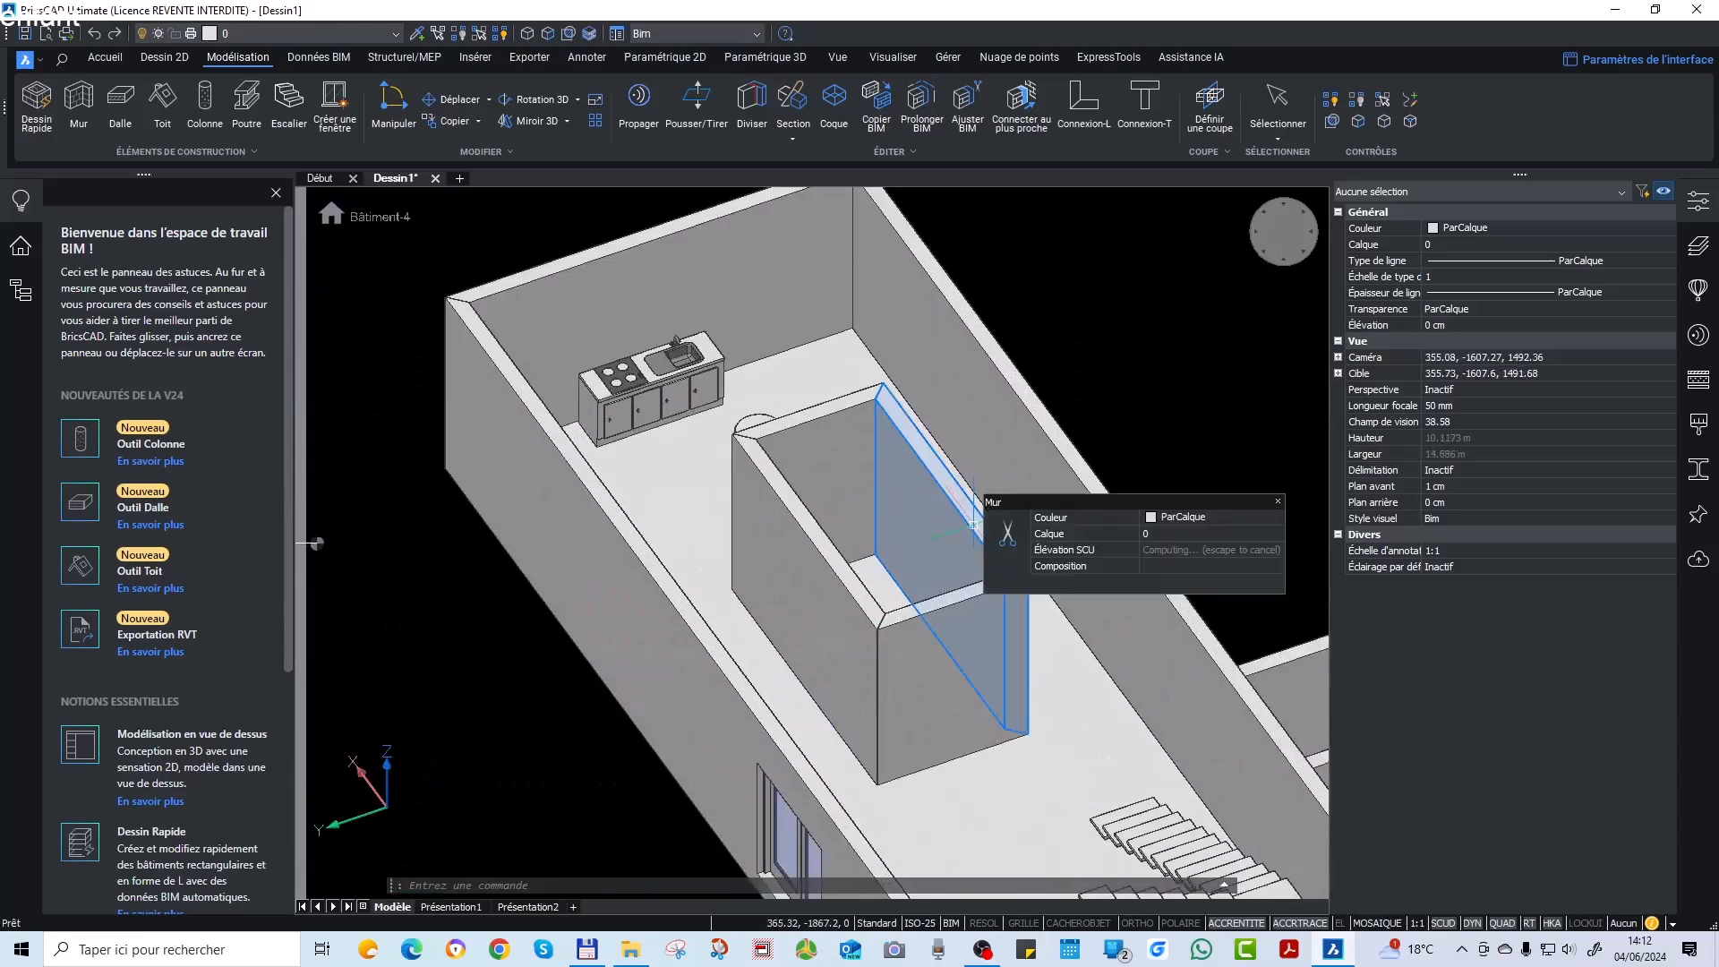
{"action": "scroll", "coordinate": [957, 516], "scroll_direction": "down", "scroll_amount": 3}
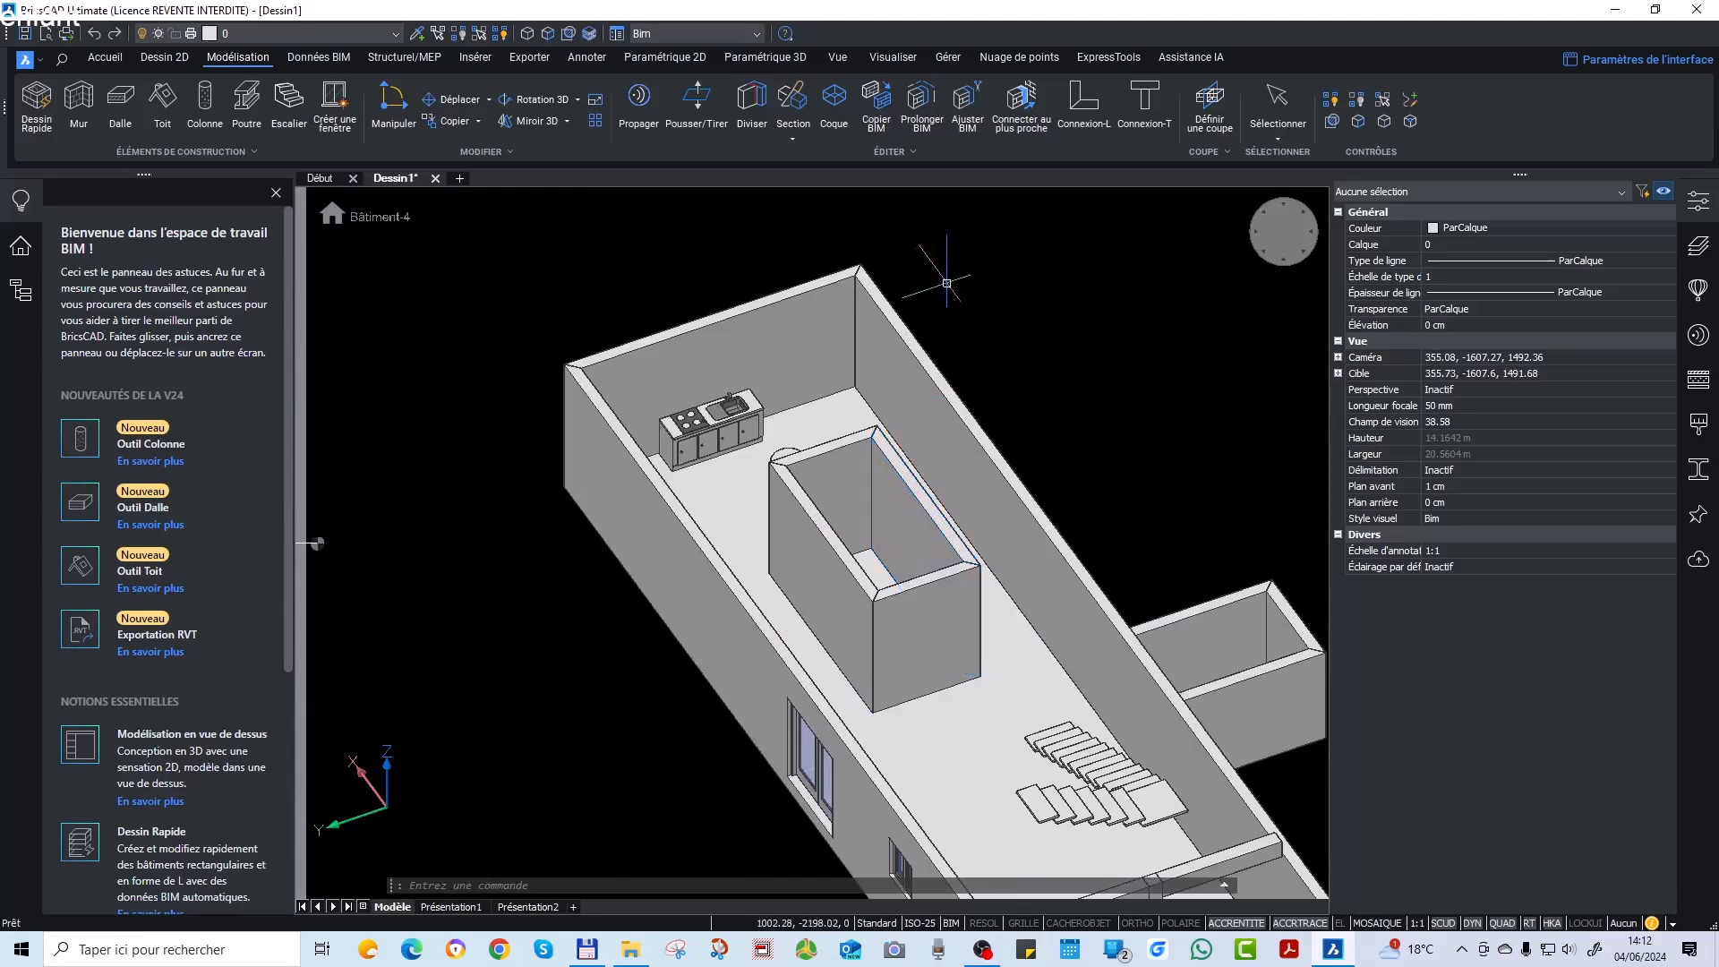
{"action": "scroll", "coordinate": [735, 580], "scroll_direction": "down", "scroll_amount": 3}
{"action": "middle_click_drag", "start_coordinate": [814, 580], "coordinate": [810, 627], "text": "shift"}
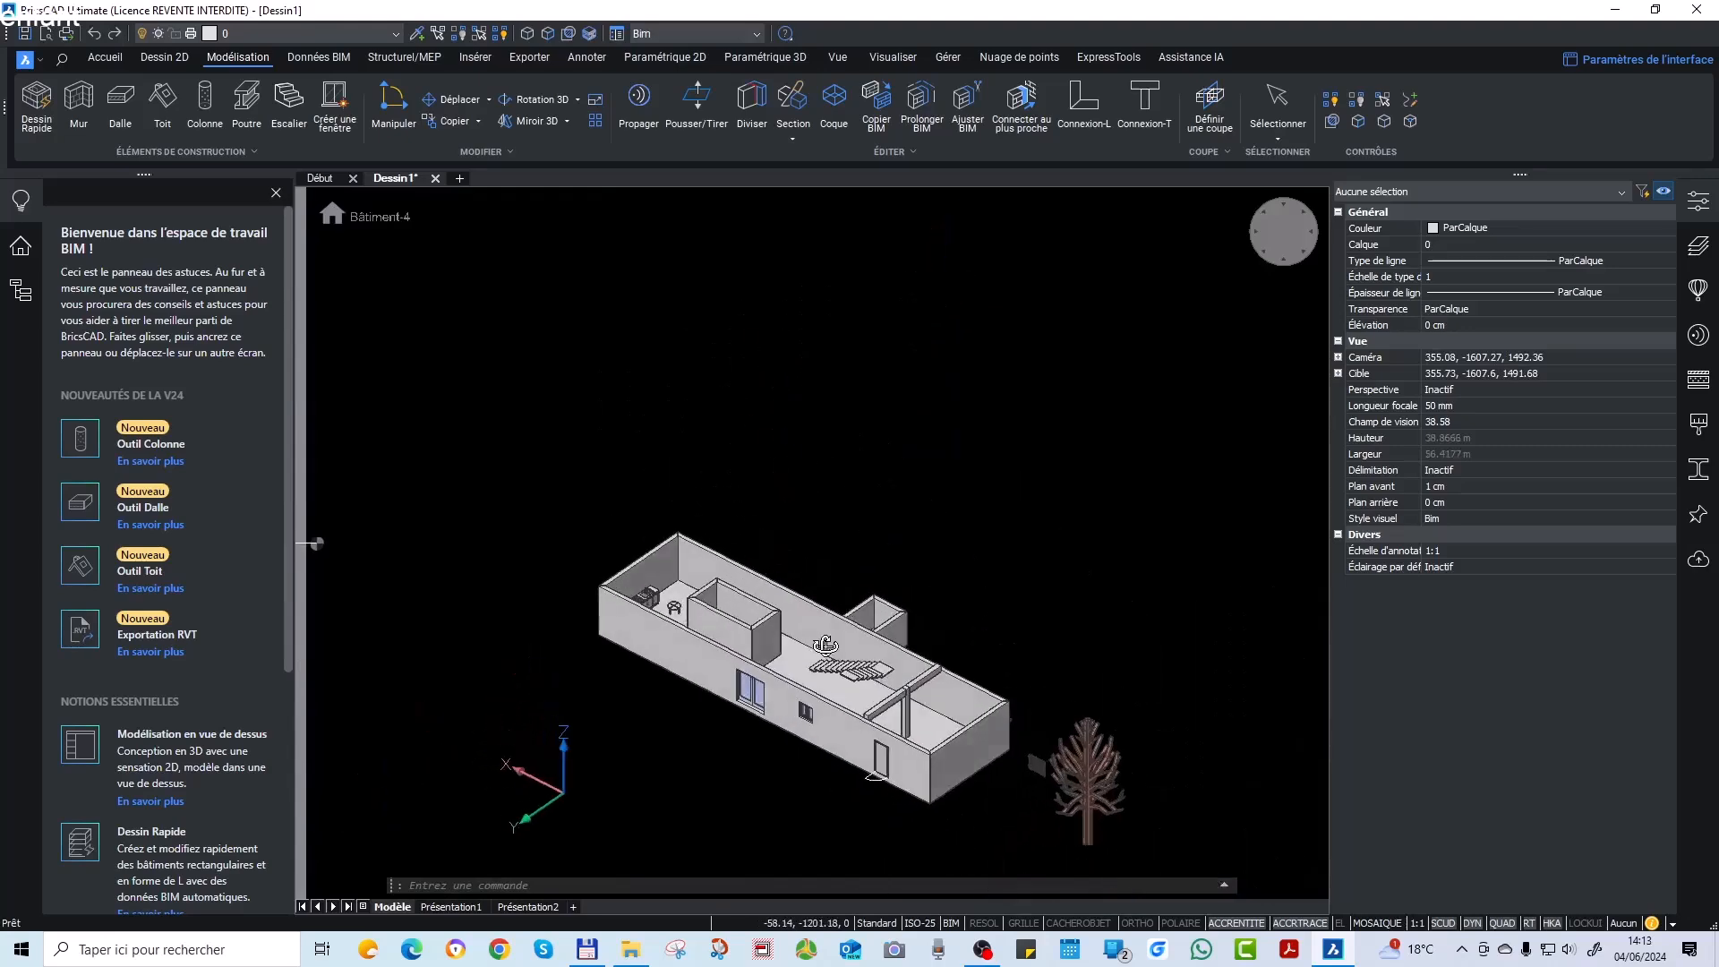
{"action": "scroll", "coordinate": [798, 696], "scroll_direction": "up", "scroll_amount": 3}
{"action": "middle_click_drag", "start_coordinate": [798, 696], "coordinate": [716, 565], "text": "shift"}
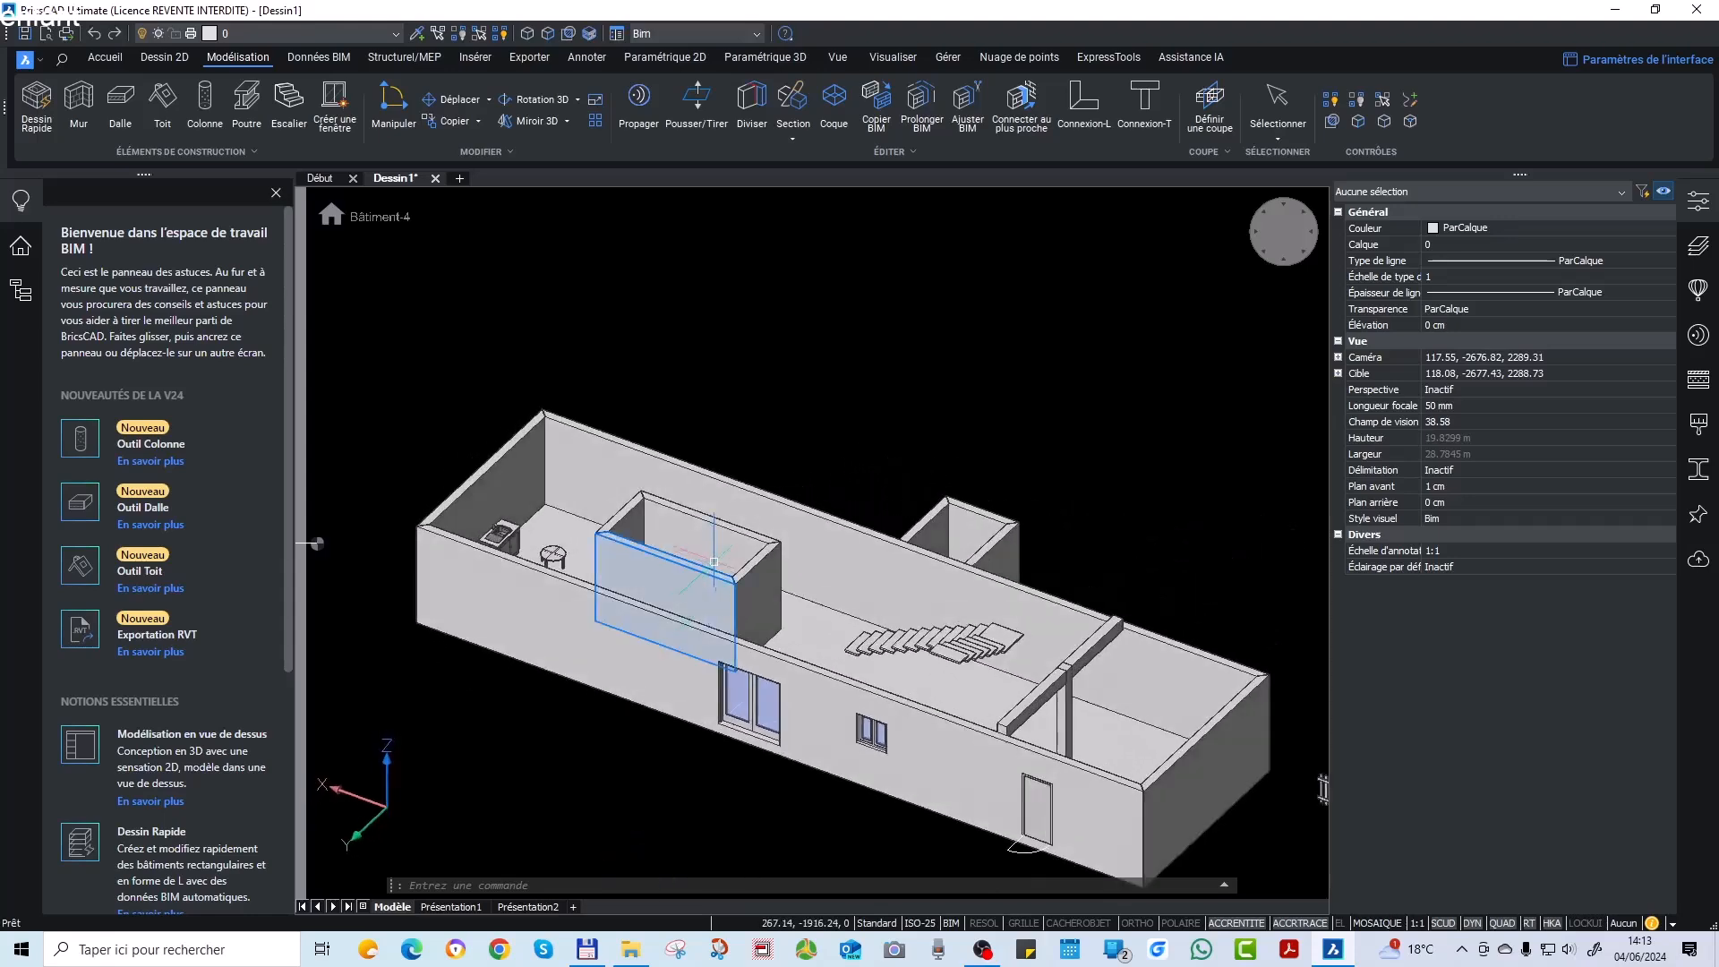
Look at the project browser and structure tree, expanding Éléments de construction and checking its Site and <Bâtiment: Aucun> groups.
{"action": "left_click", "coordinate": [27, 251]}
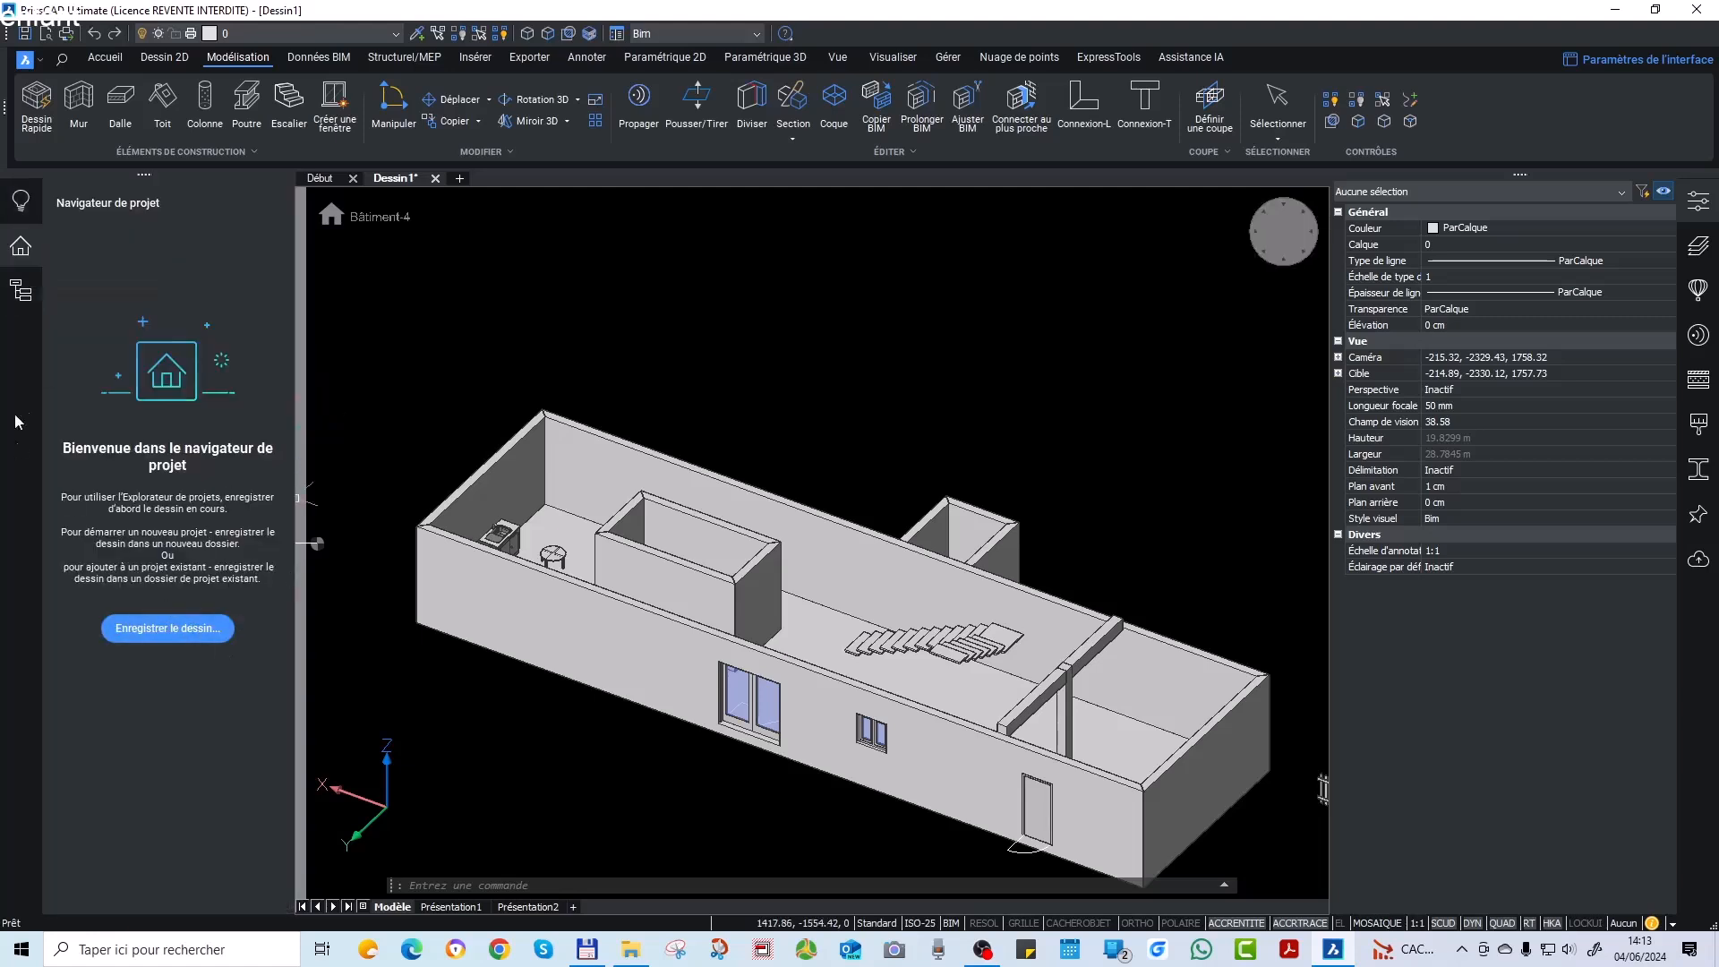
{"action": "left_click", "coordinate": [34, 300]}
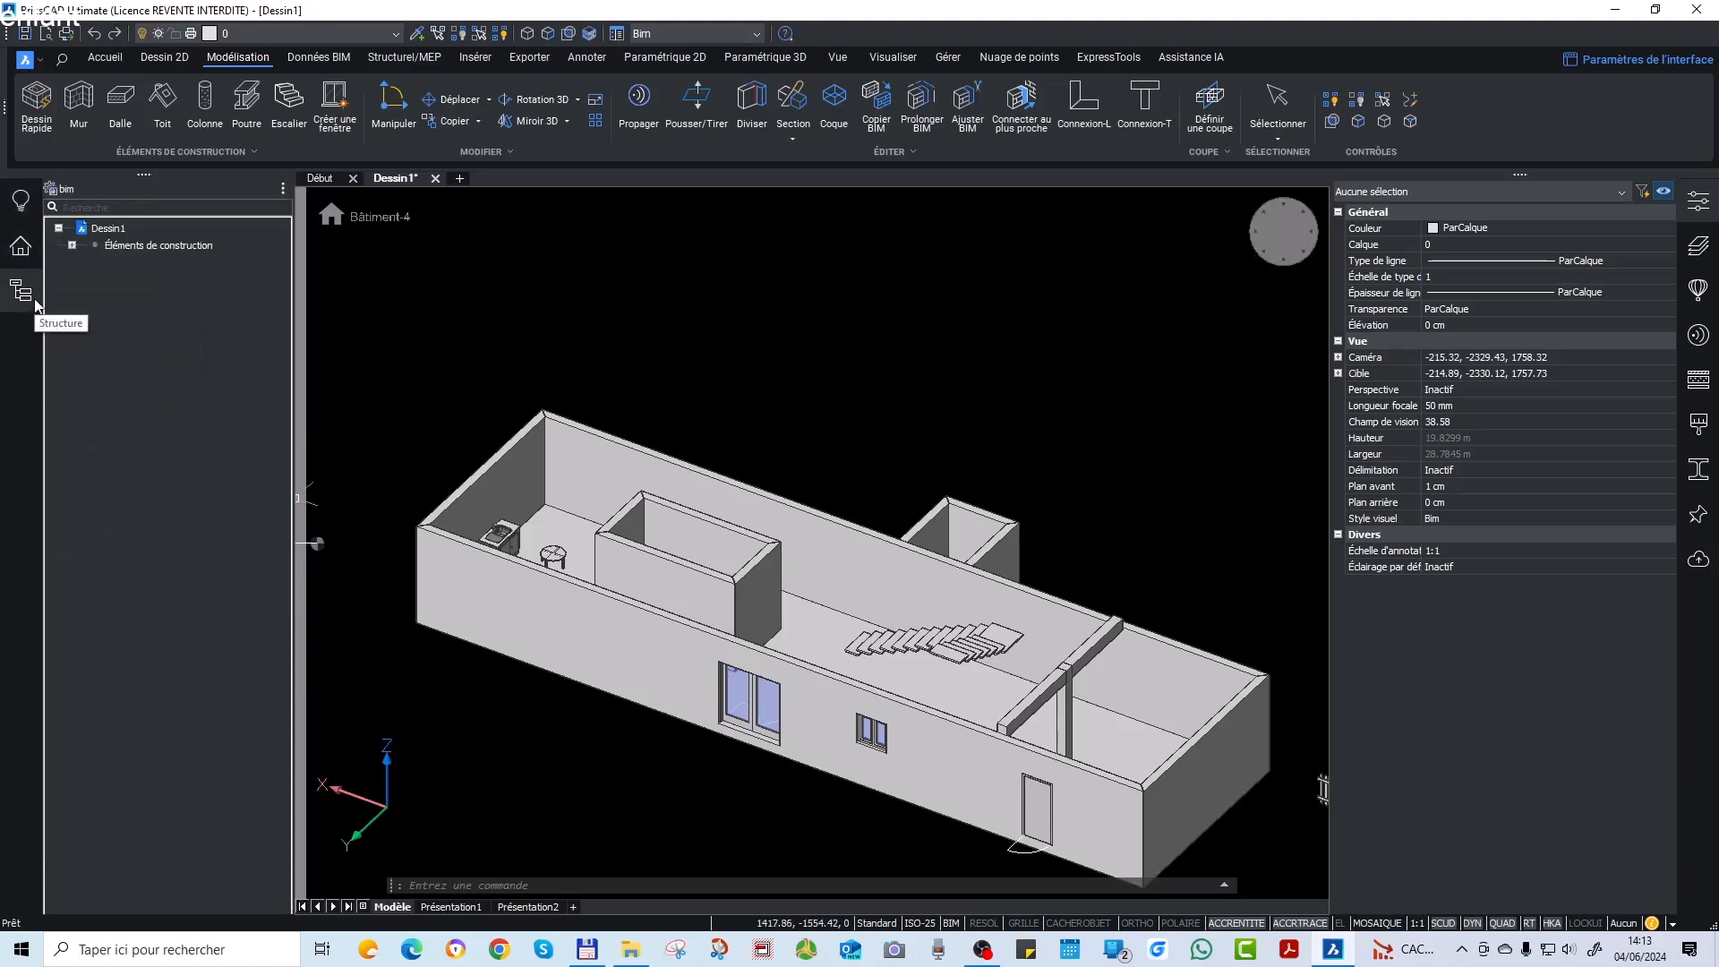
{"action": "left_click", "coordinate": [72, 245]}
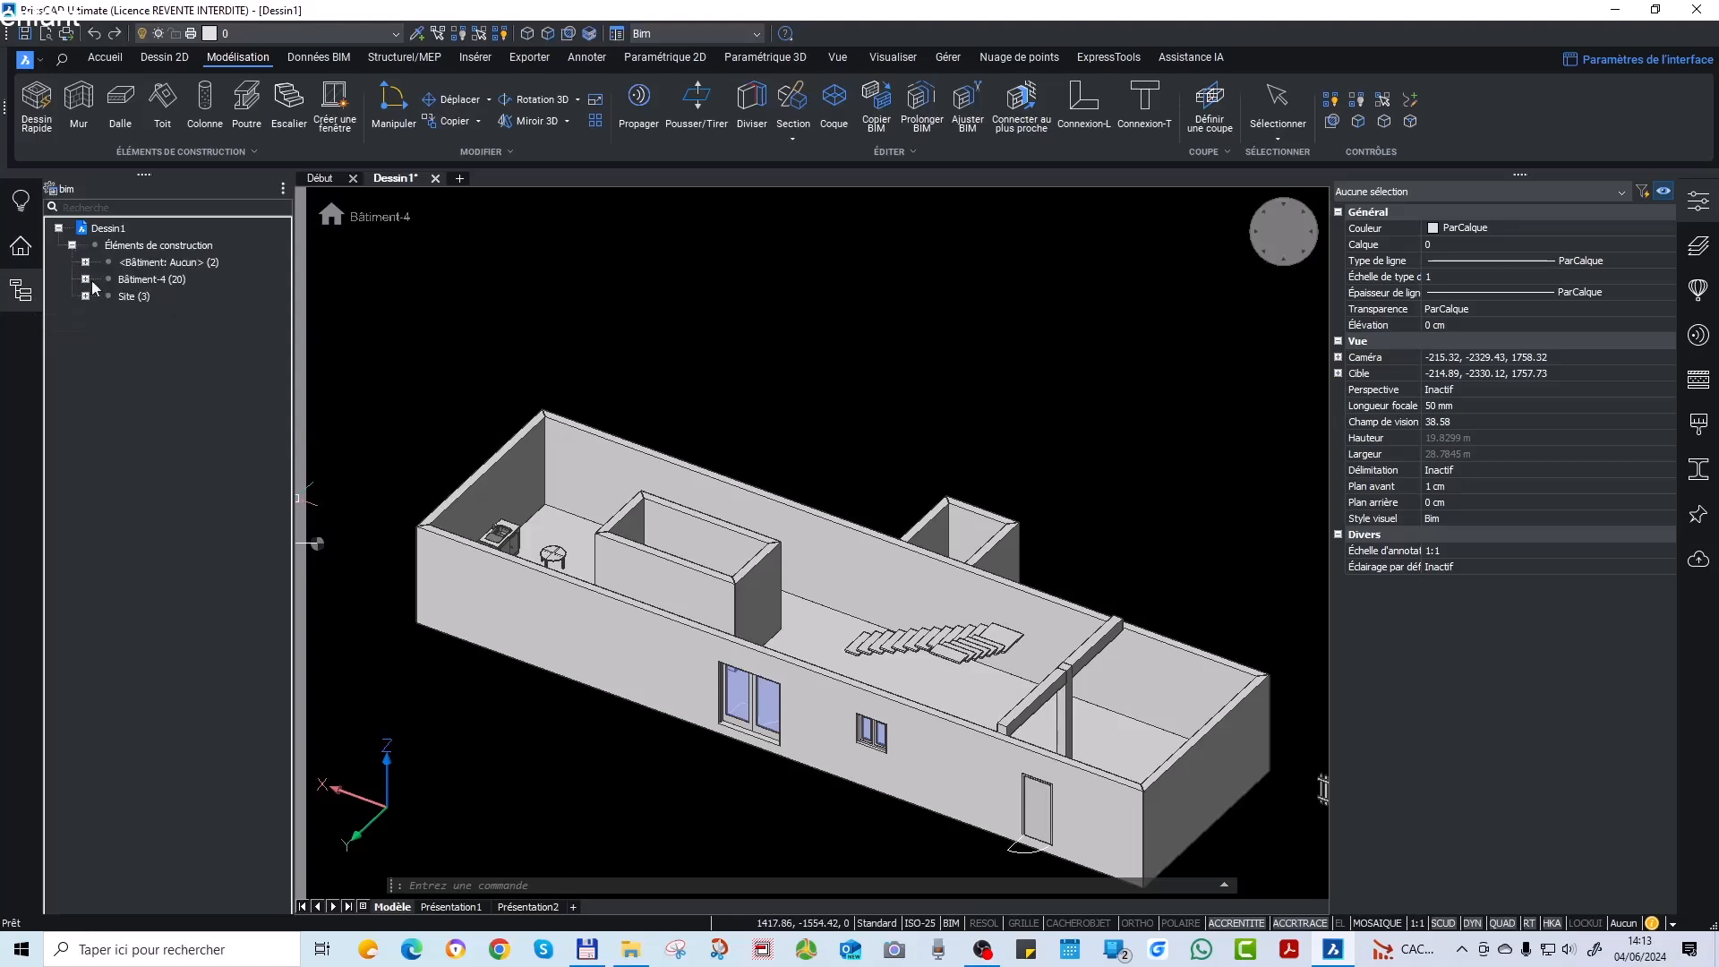
{"action": "left_click", "coordinate": [85, 296]}
{"action": "left_click", "coordinate": [85, 295]}
{"action": "left_click", "coordinate": [85, 262]}
{"action": "left_click", "coordinate": [85, 262]}
{"action": "left_click", "coordinate": [824, 366]}
{"action": "scroll", "coordinate": [869, 598], "scroll_direction": "down", "scroll_amount": 3}
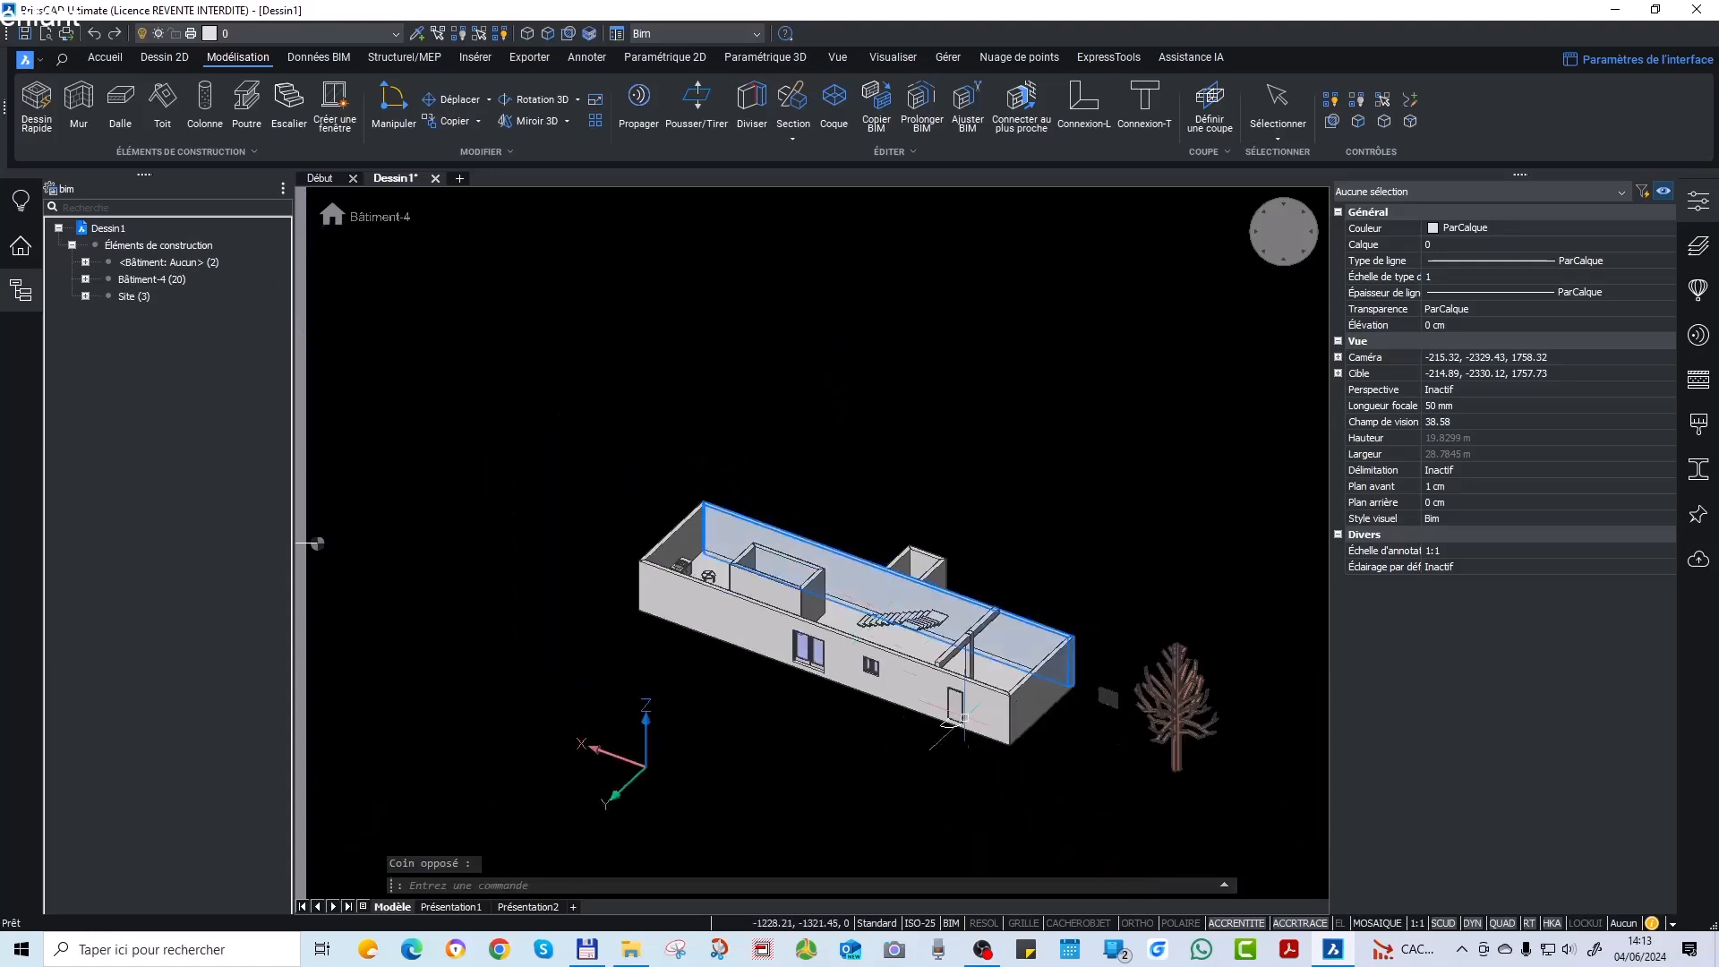
{"action": "scroll", "coordinate": [939, 685], "scroll_direction": "up", "scroll_amount": 2}
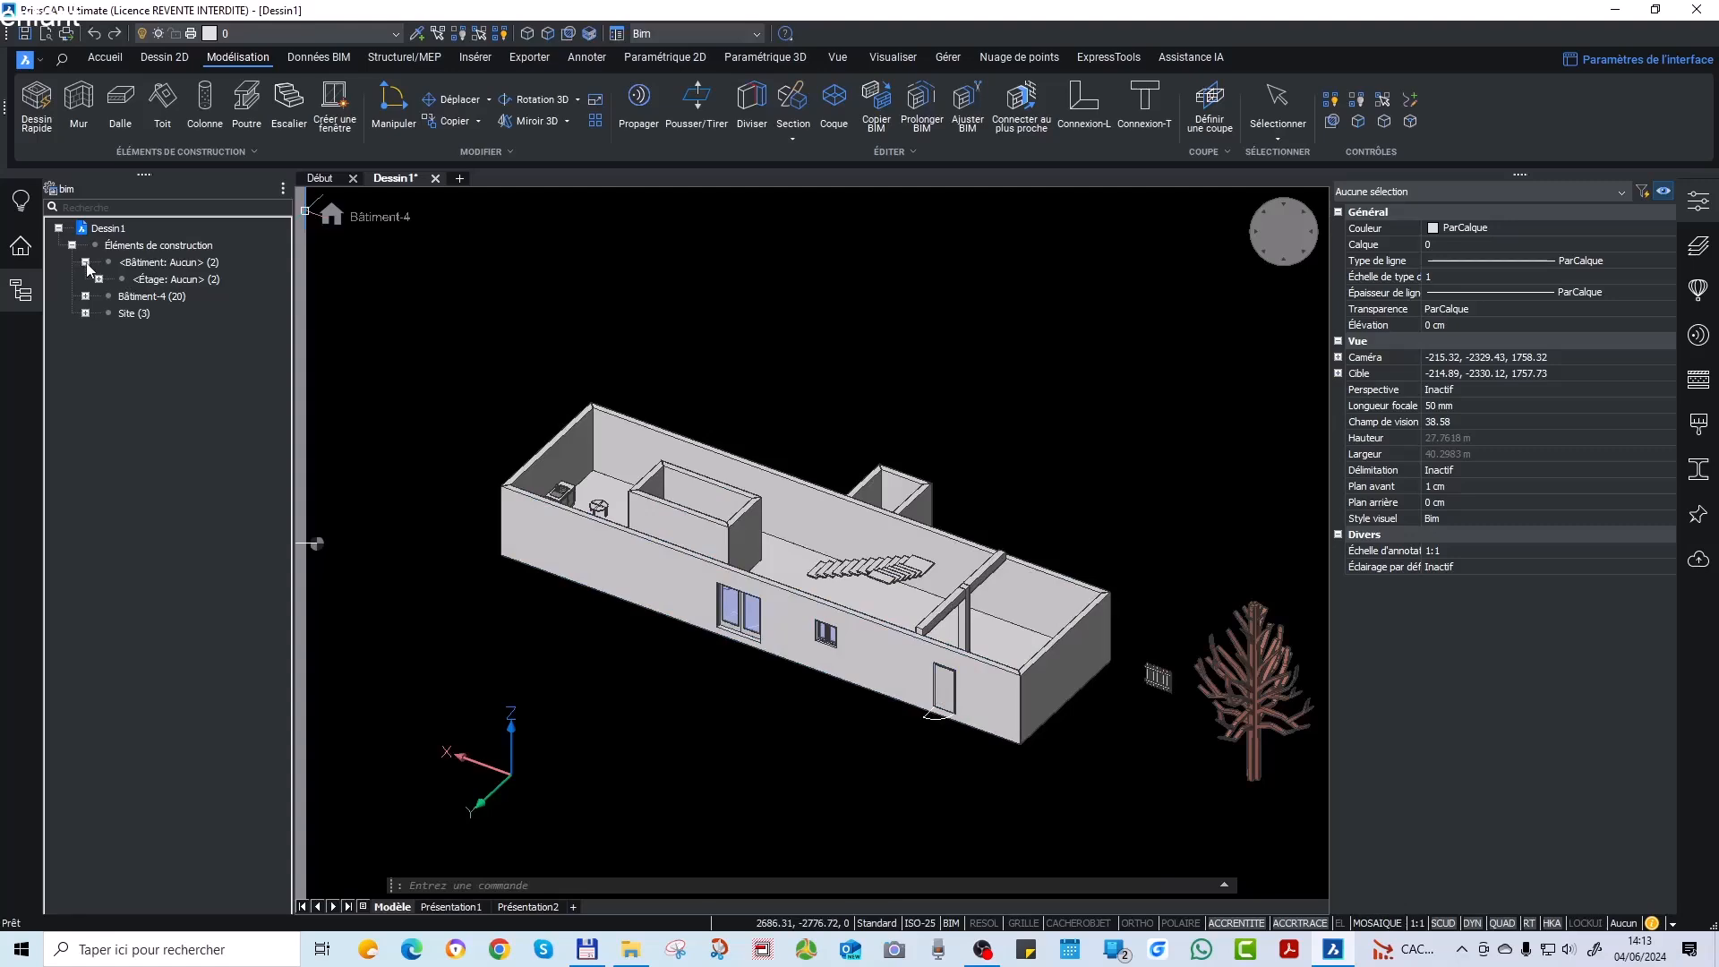
Highlight all construction elements and the Bâtiment-4 group from the structure tree to inspect their BIM properties, and clear the selection.
{"action": "right_click", "coordinate": [147, 248]}
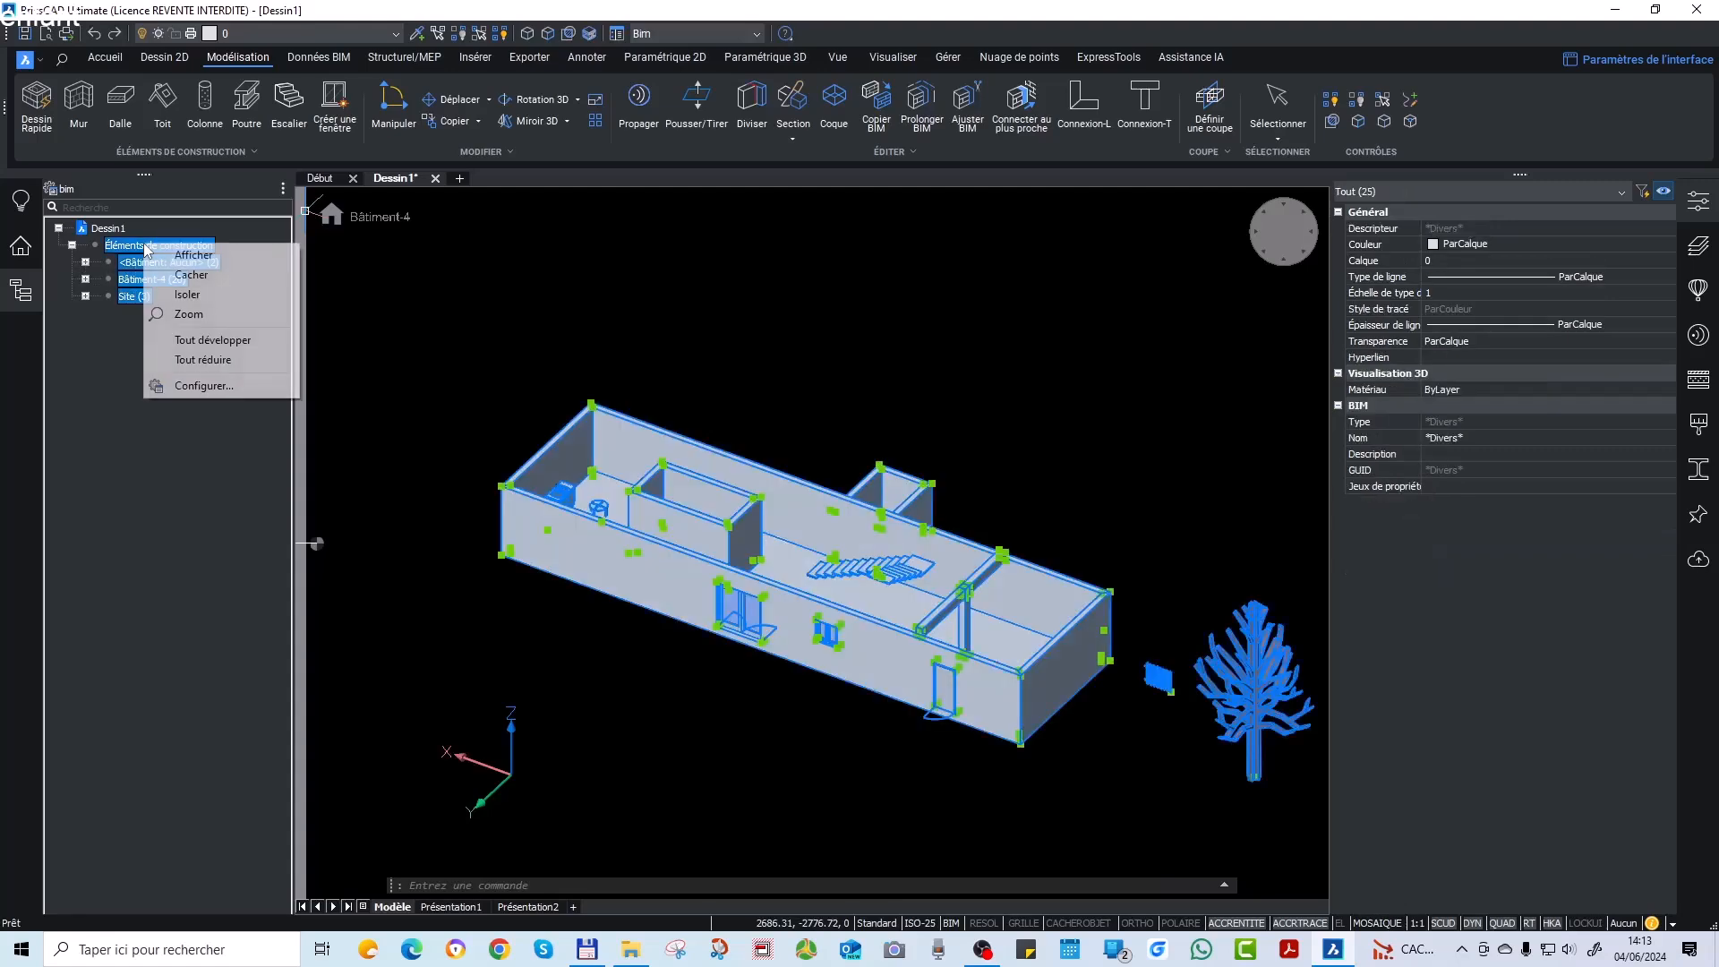
{"action": "left_click", "coordinate": [115, 231]}
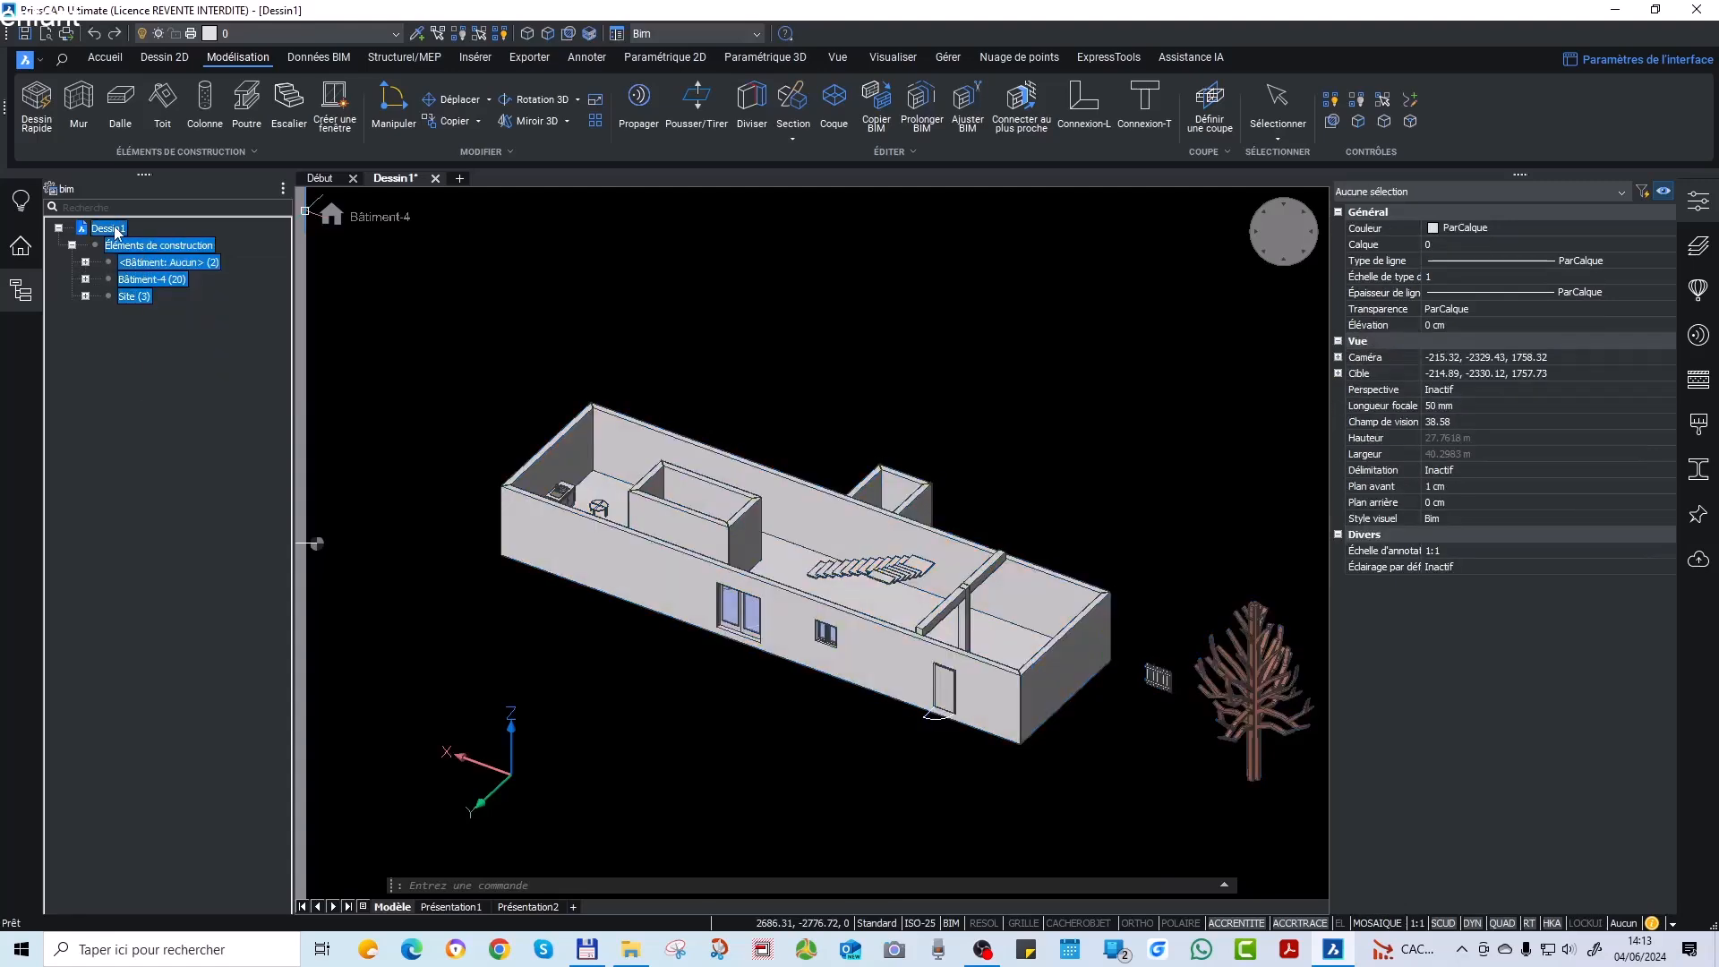
{"action": "left_click", "coordinate": [136, 298]}
{"action": "right_click", "coordinate": [138, 285]}
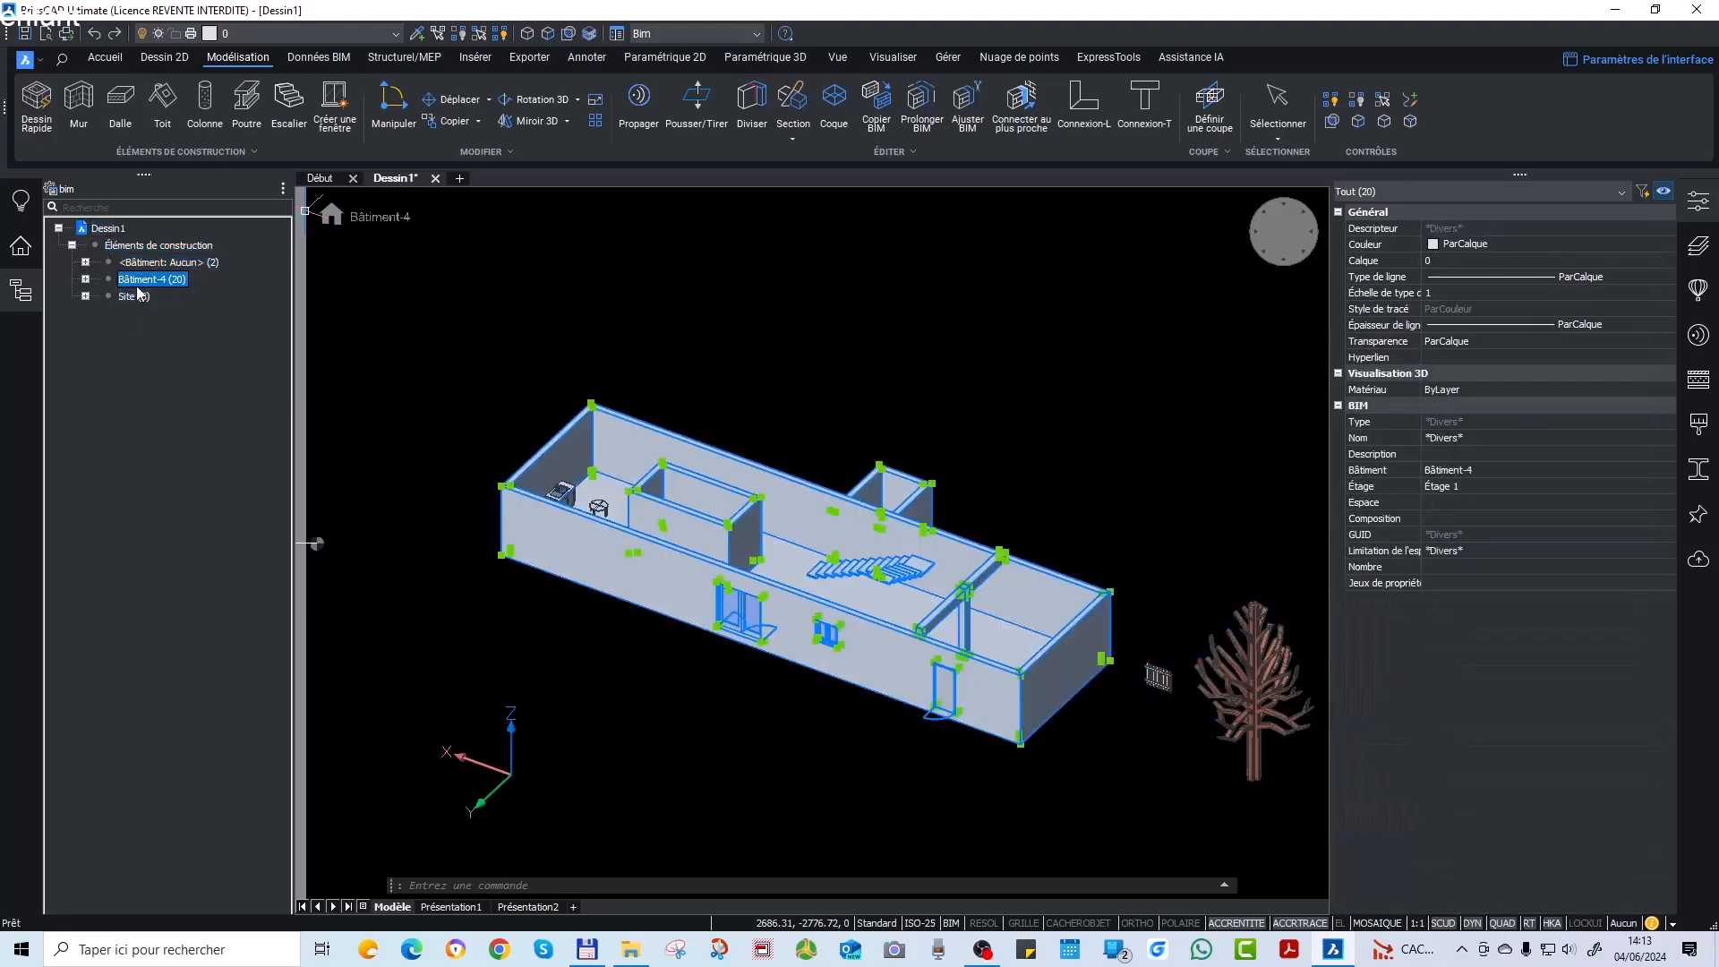
{"action": "left_click", "coordinate": [107, 390]}
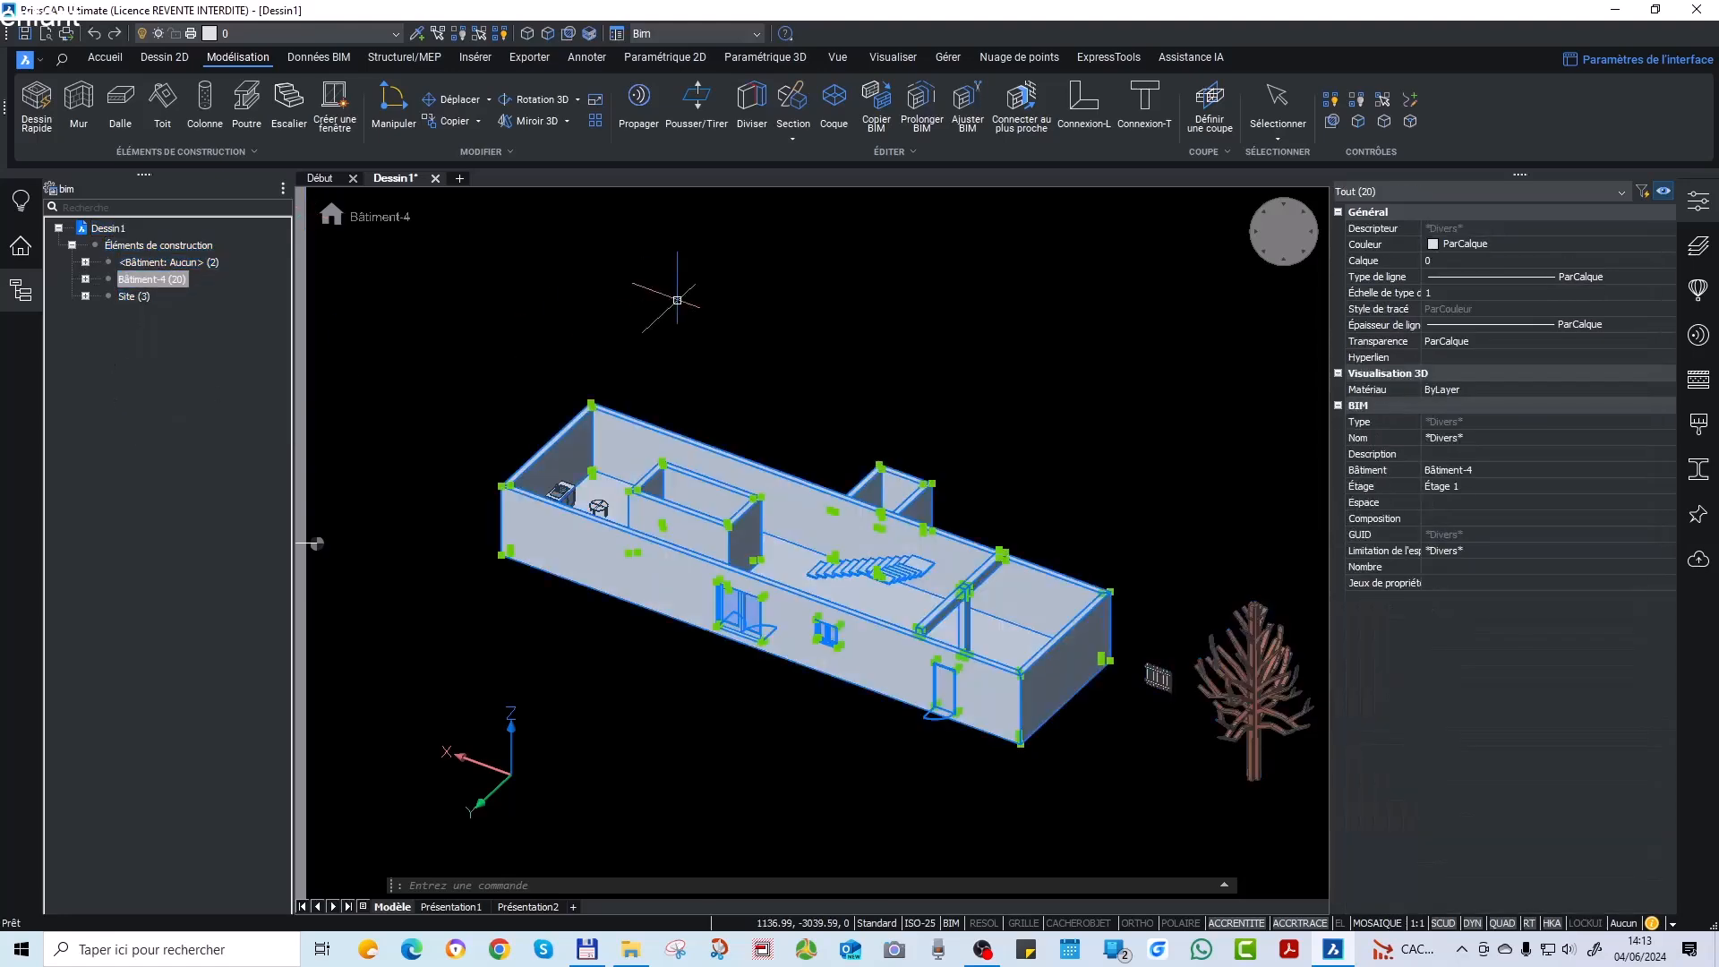
{"action": "key", "text": "Escape"}
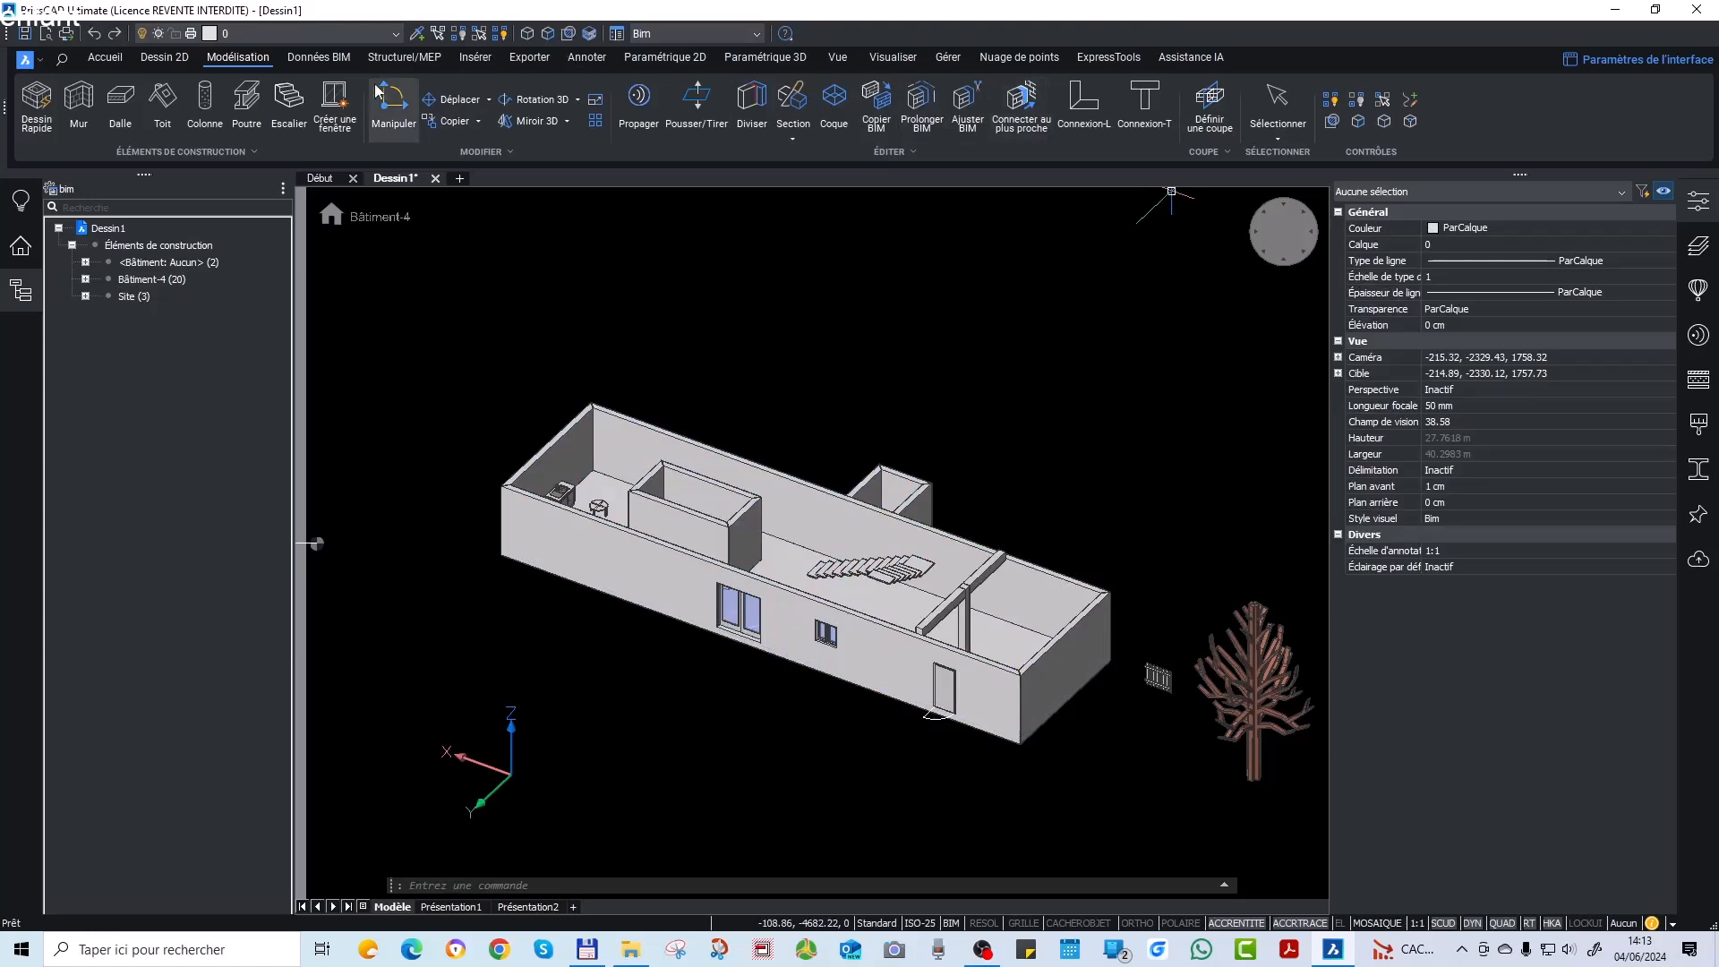
Open the structural profiles library, filter it by the Tuyauterie type, and reset the type filter to Tout.
{"action": "left_click", "coordinate": [394, 59]}
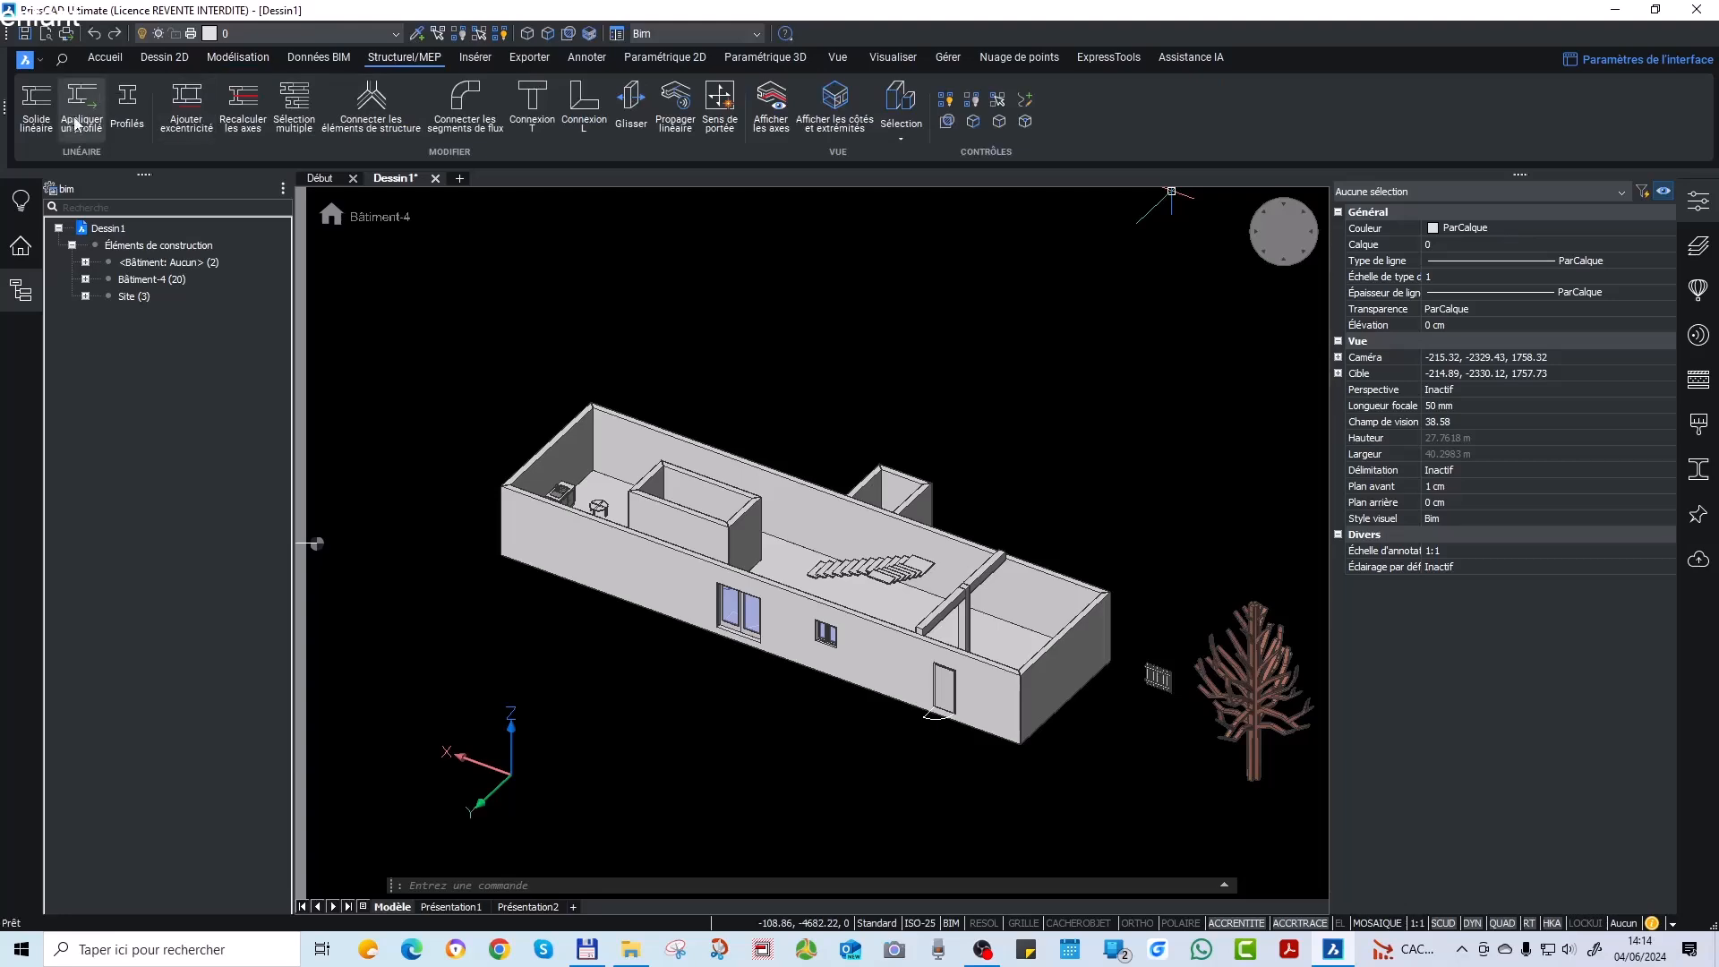
{"action": "left_click", "coordinate": [130, 108]}
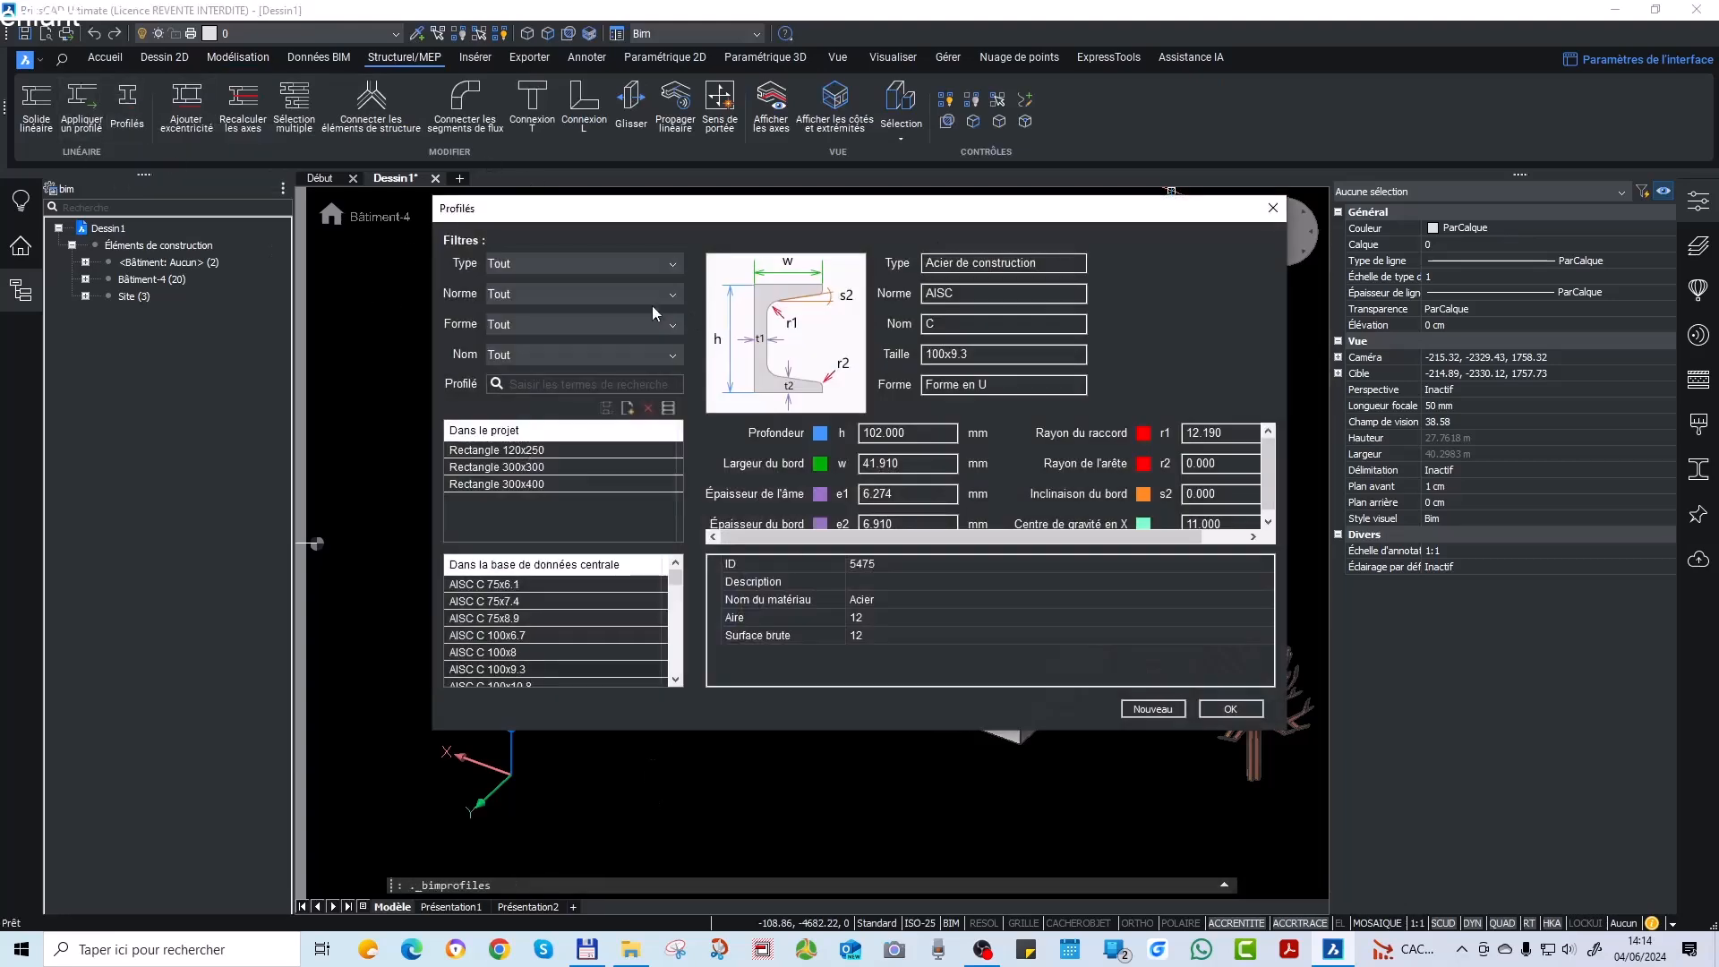
{"action": "left_click", "coordinate": [596, 263]}
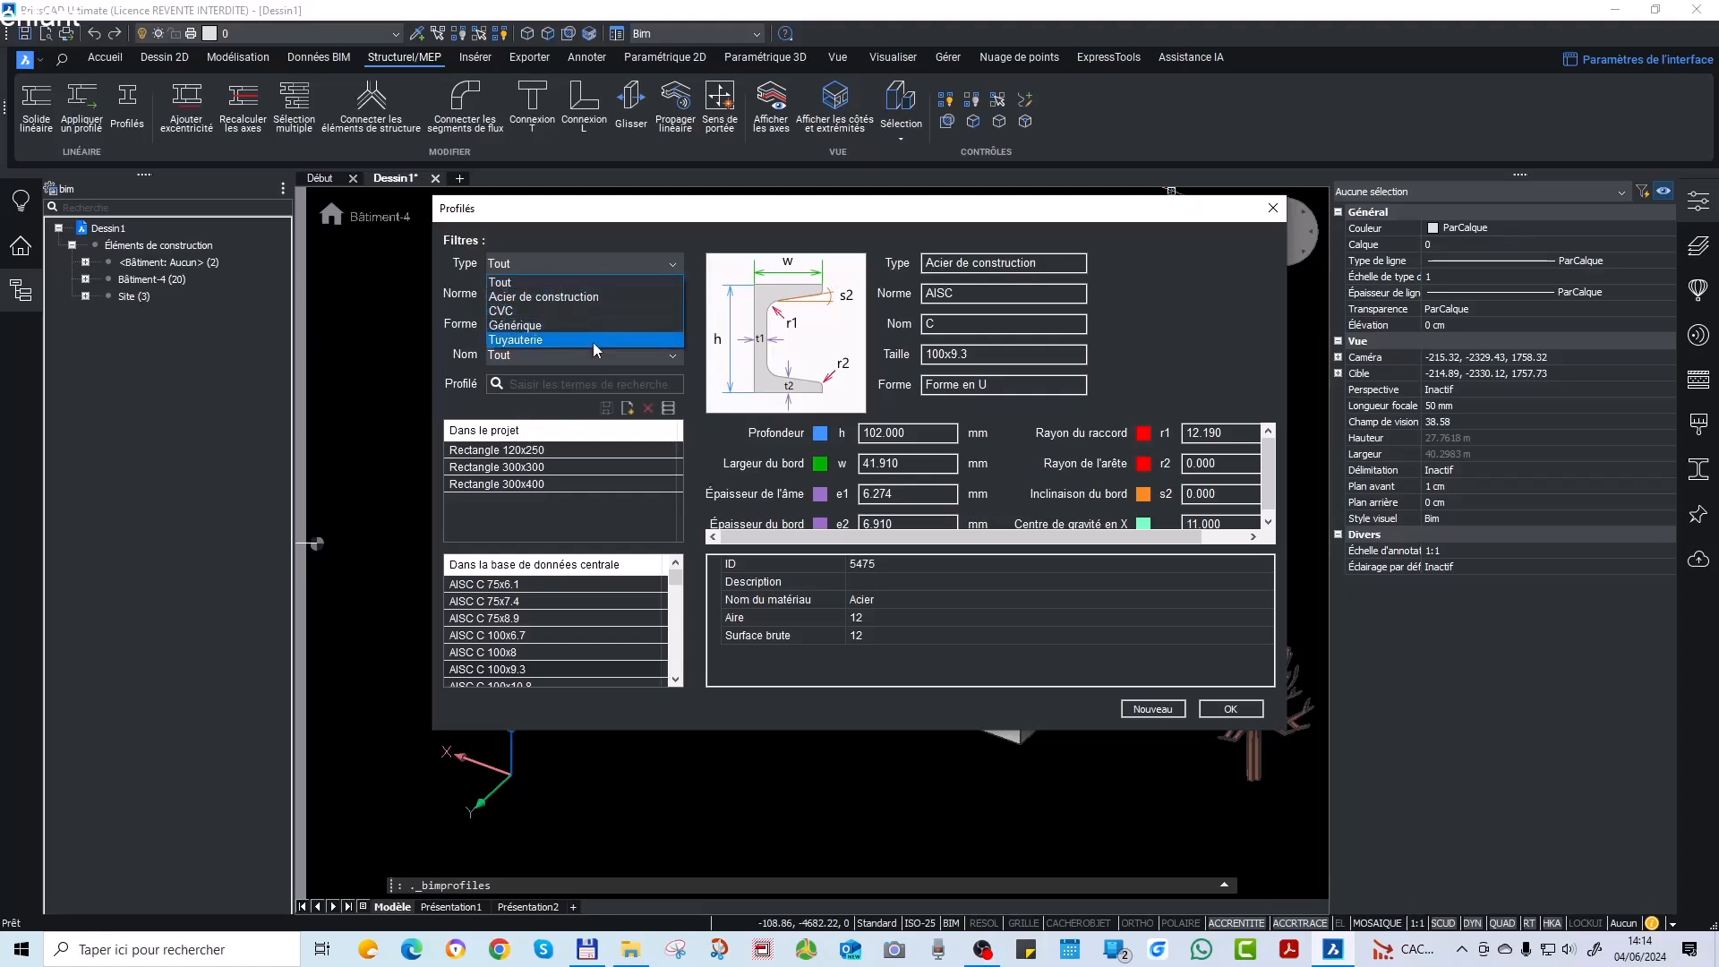
{"action": "left_click", "coordinate": [593, 341]}
{"action": "left_click", "coordinate": [579, 263]}
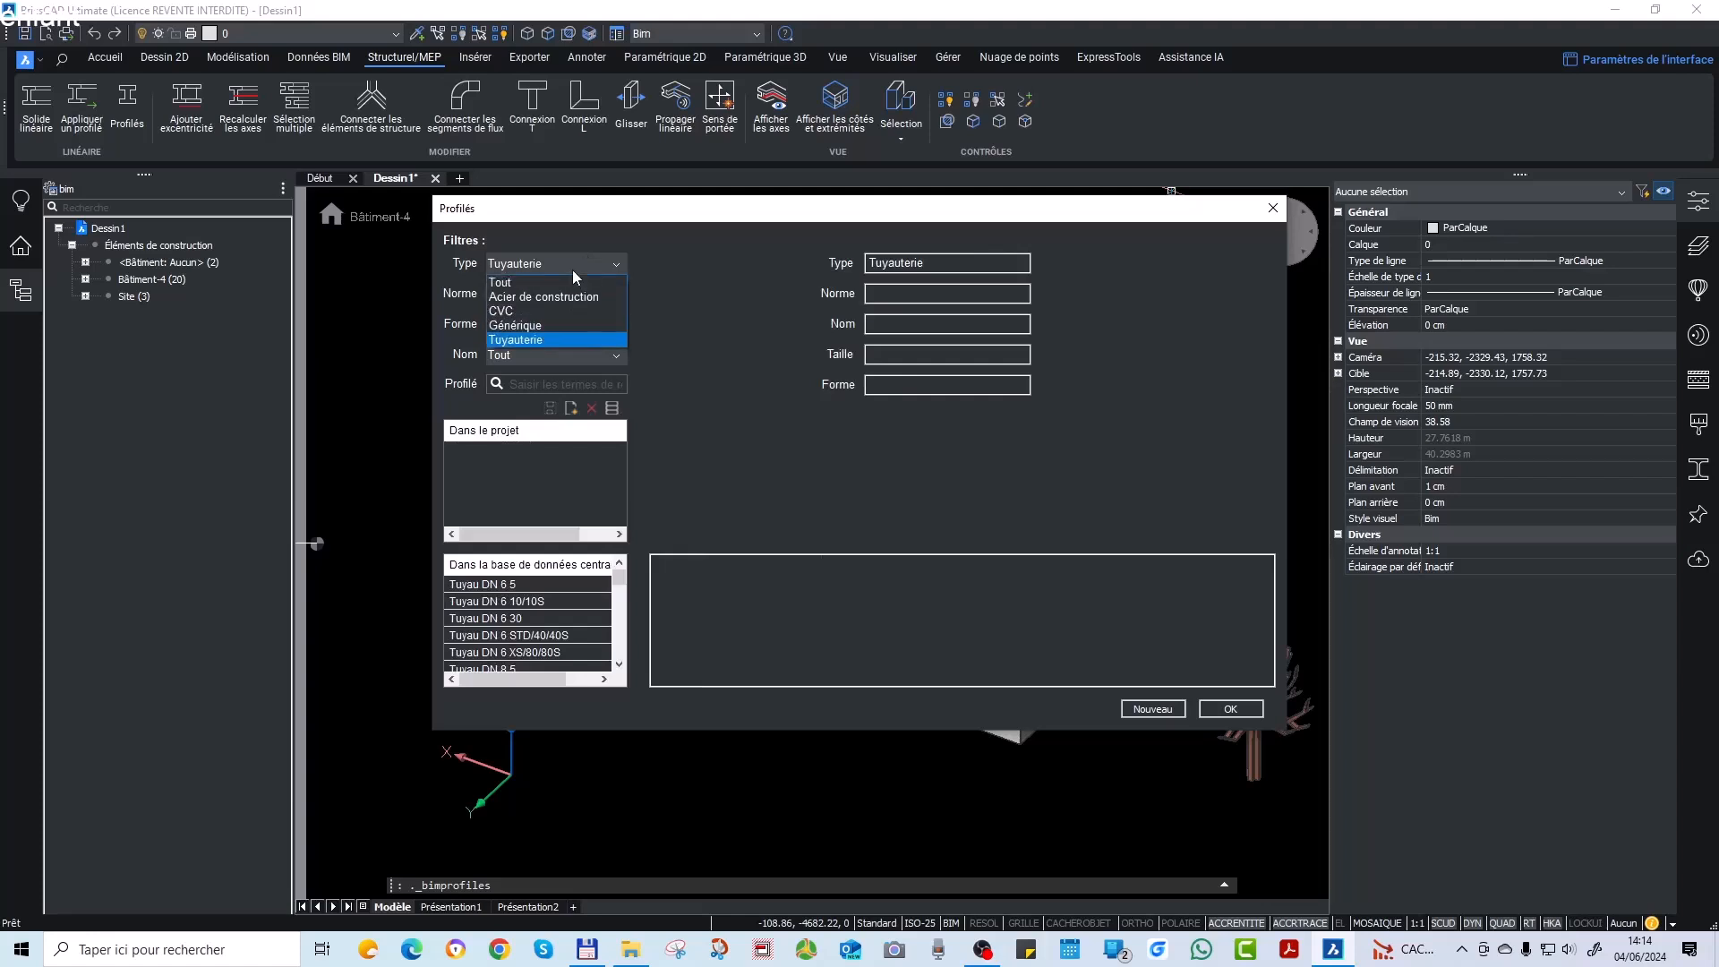
{"action": "left_click", "coordinate": [568, 279]}
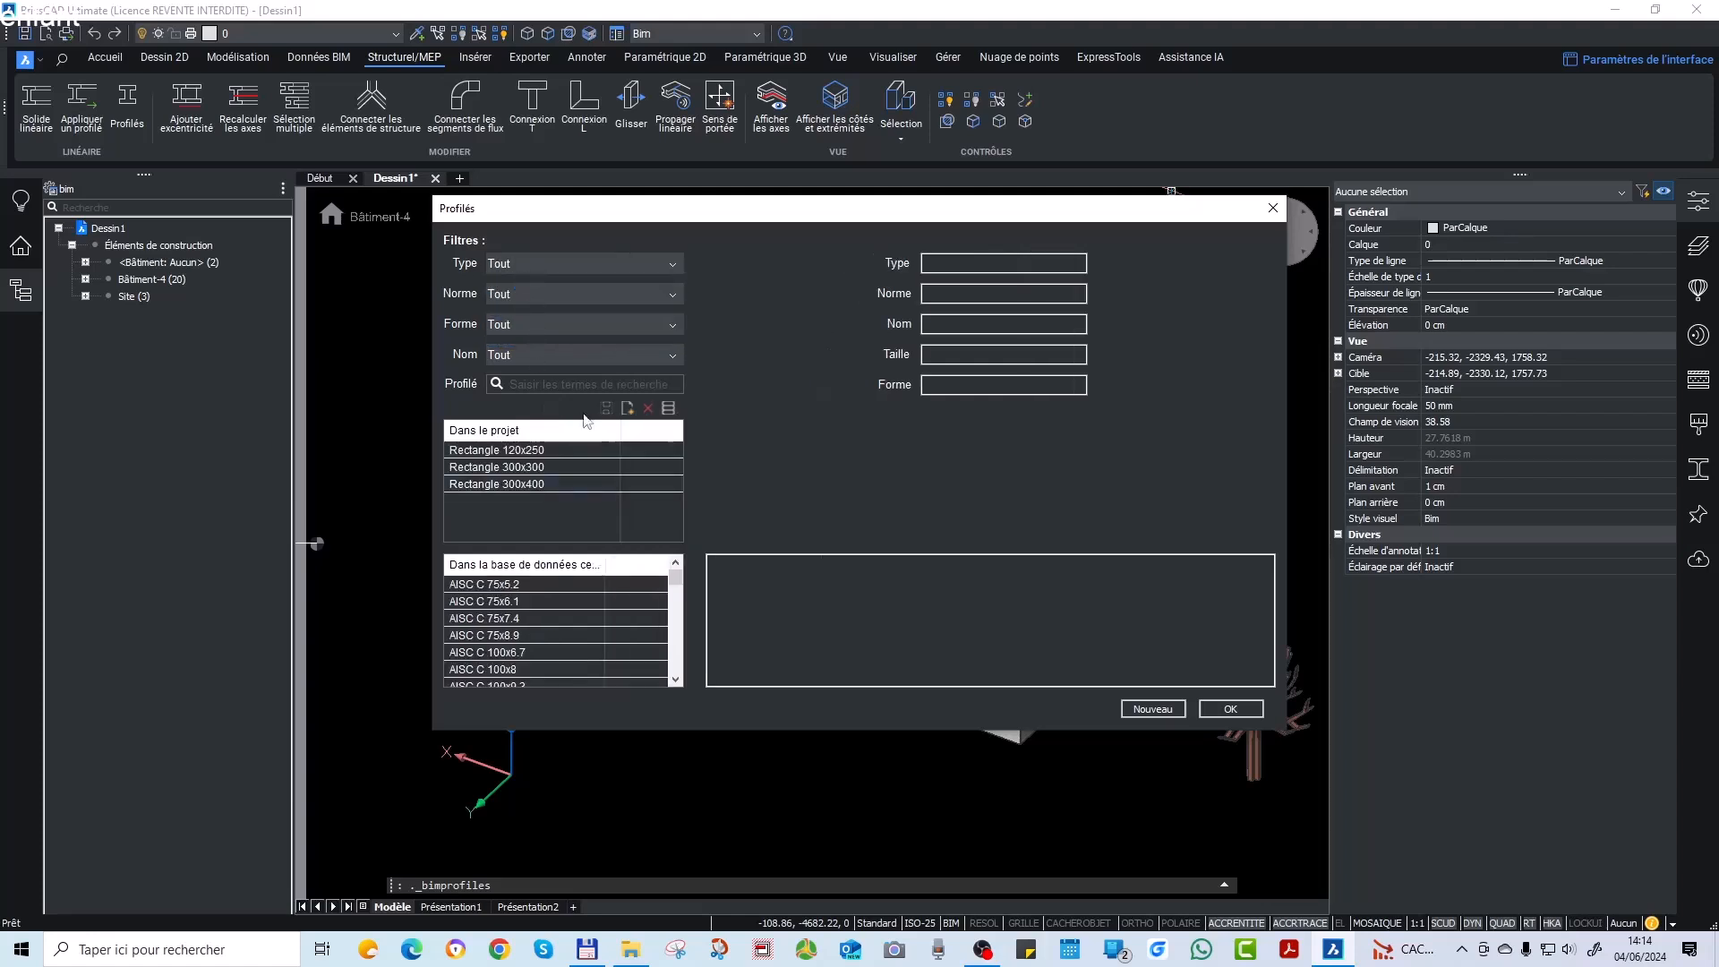
Browse the profile shapes Forme en C, Forme en L and Cercle, reset the shape filter to Tout, and close the library.
{"action": "left_click", "coordinate": [566, 298]}
{"action": "left_click", "coordinate": [564, 299]}
{"action": "left_click", "coordinate": [540, 331]}
{"action": "left_click", "coordinate": [562, 367]}
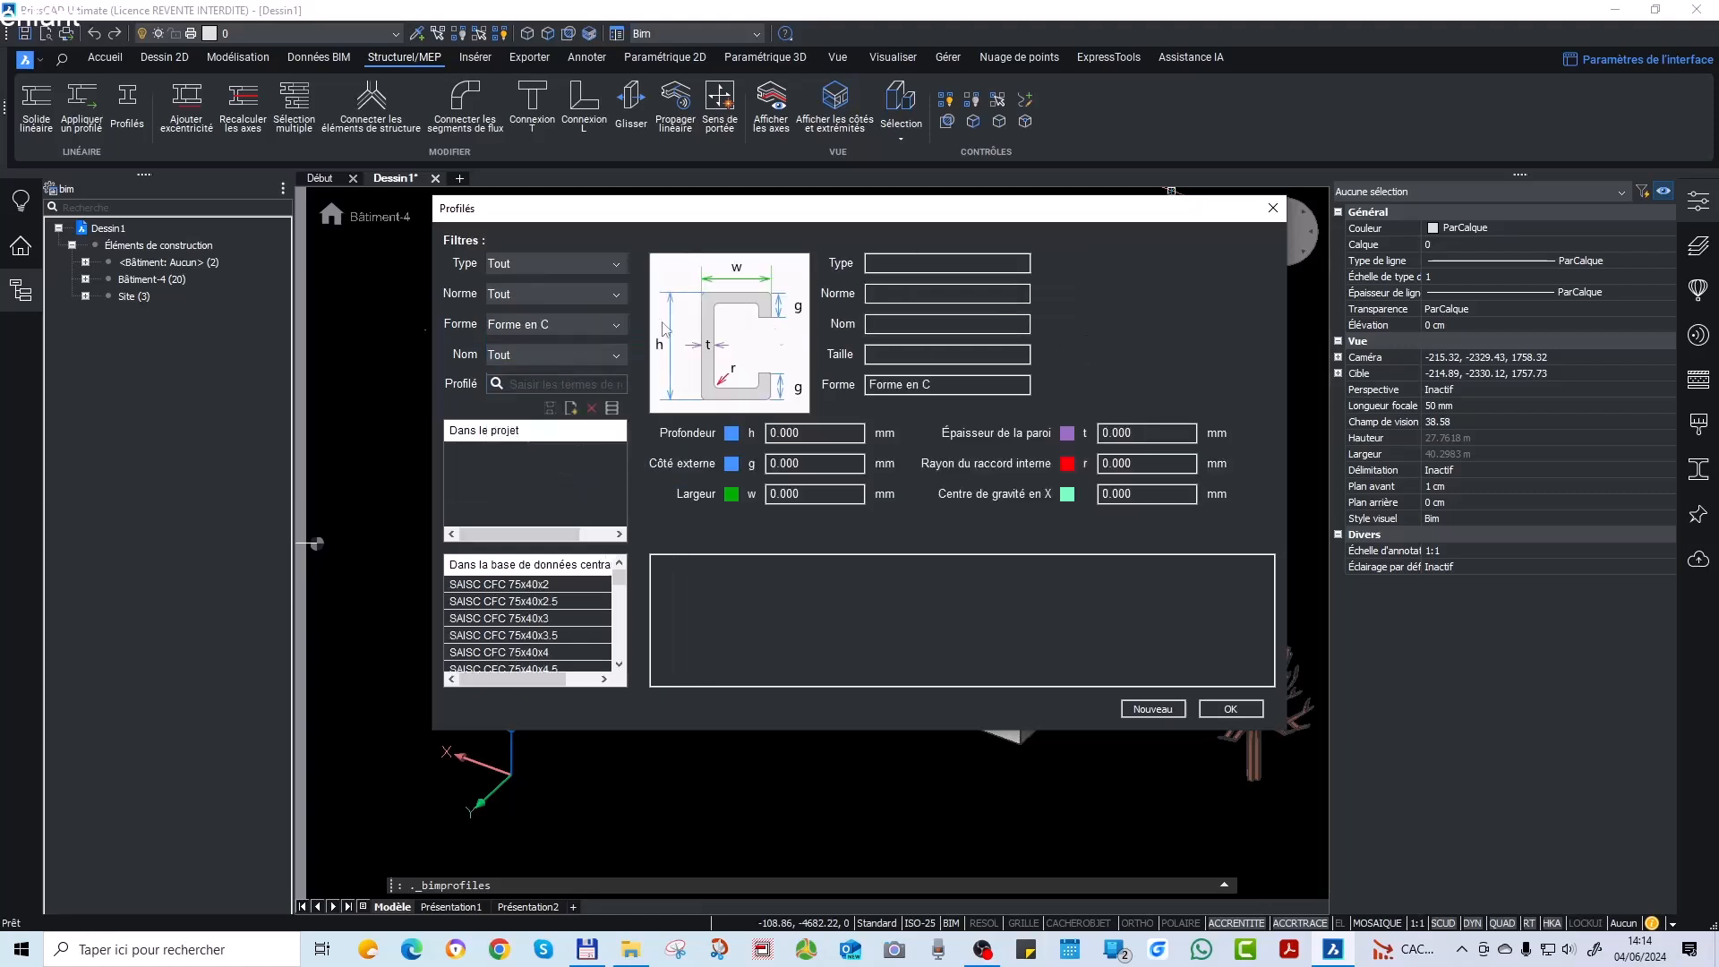
{"action": "left_click", "coordinate": [556, 325]}
{"action": "left_click", "coordinate": [577, 400]}
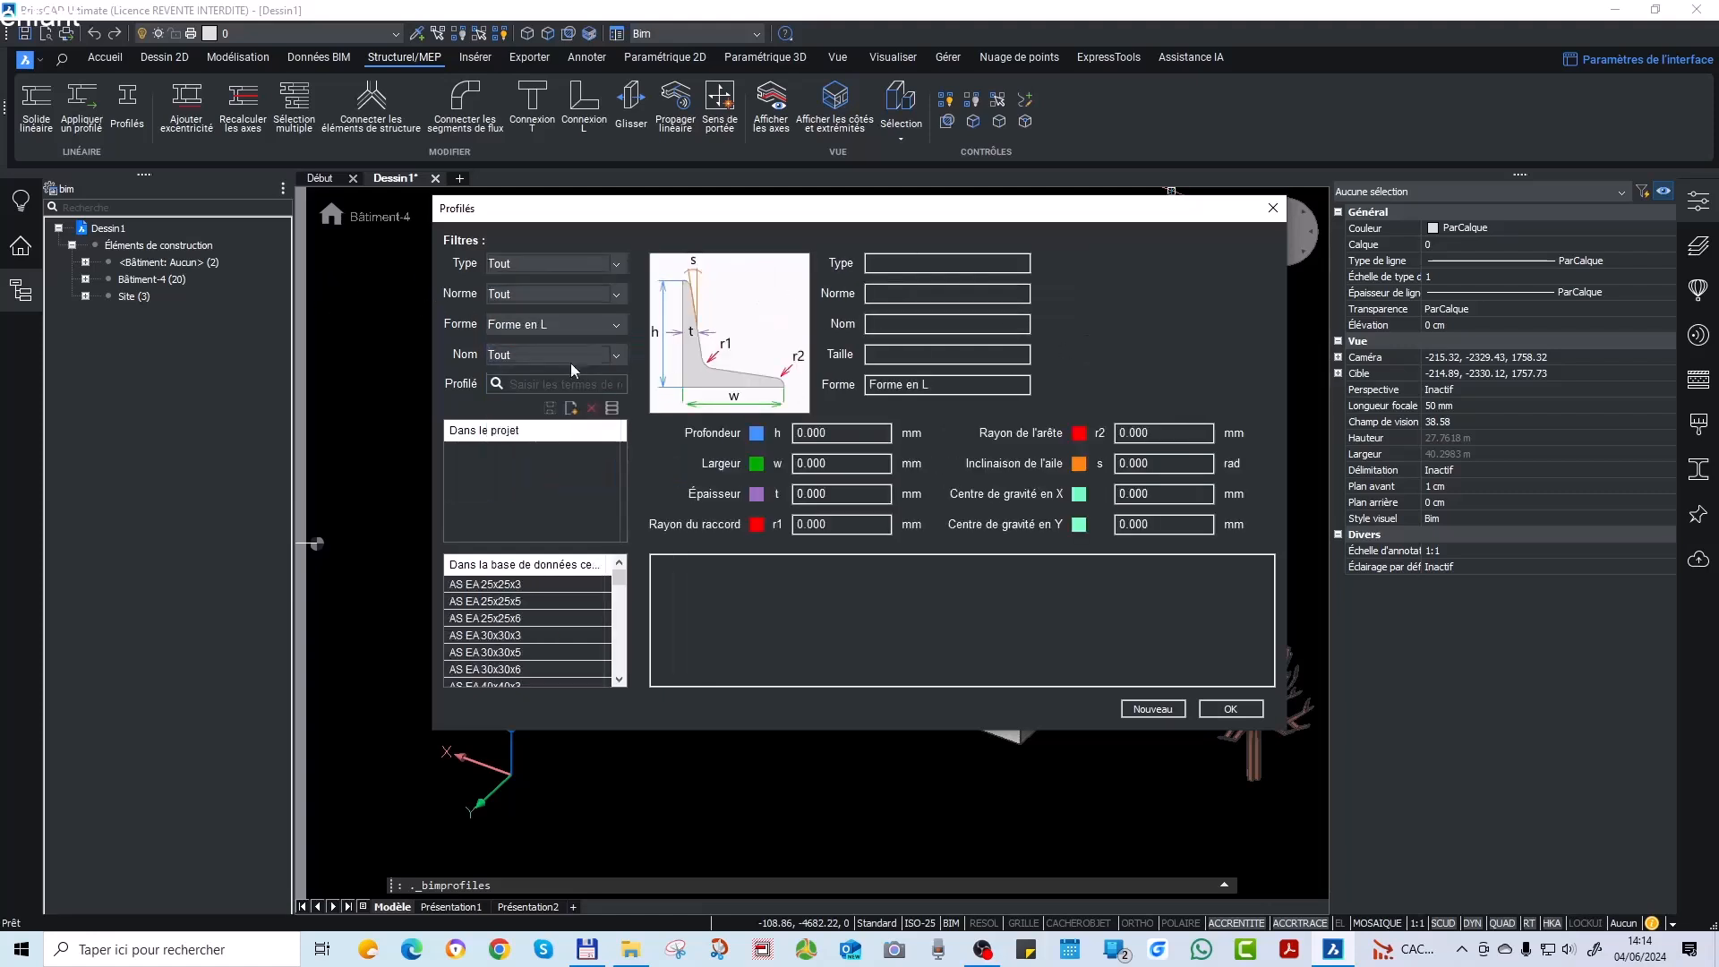
{"action": "left_click", "coordinate": [534, 326]}
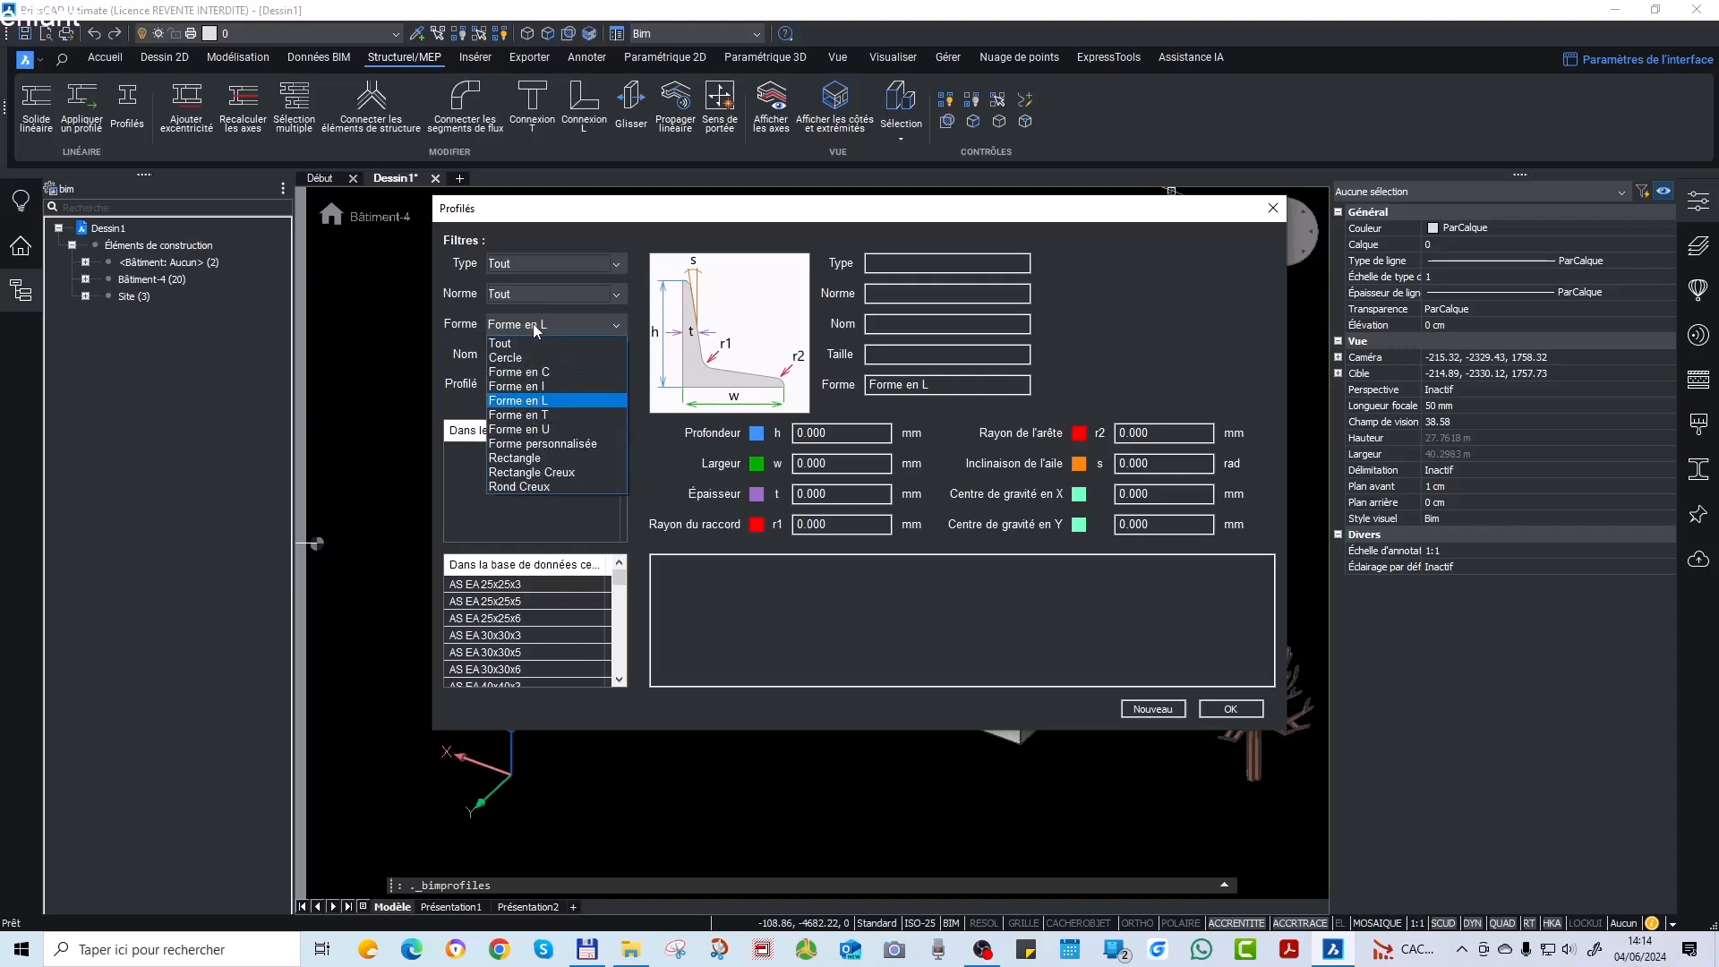
{"action": "left_click", "coordinate": [535, 357]}
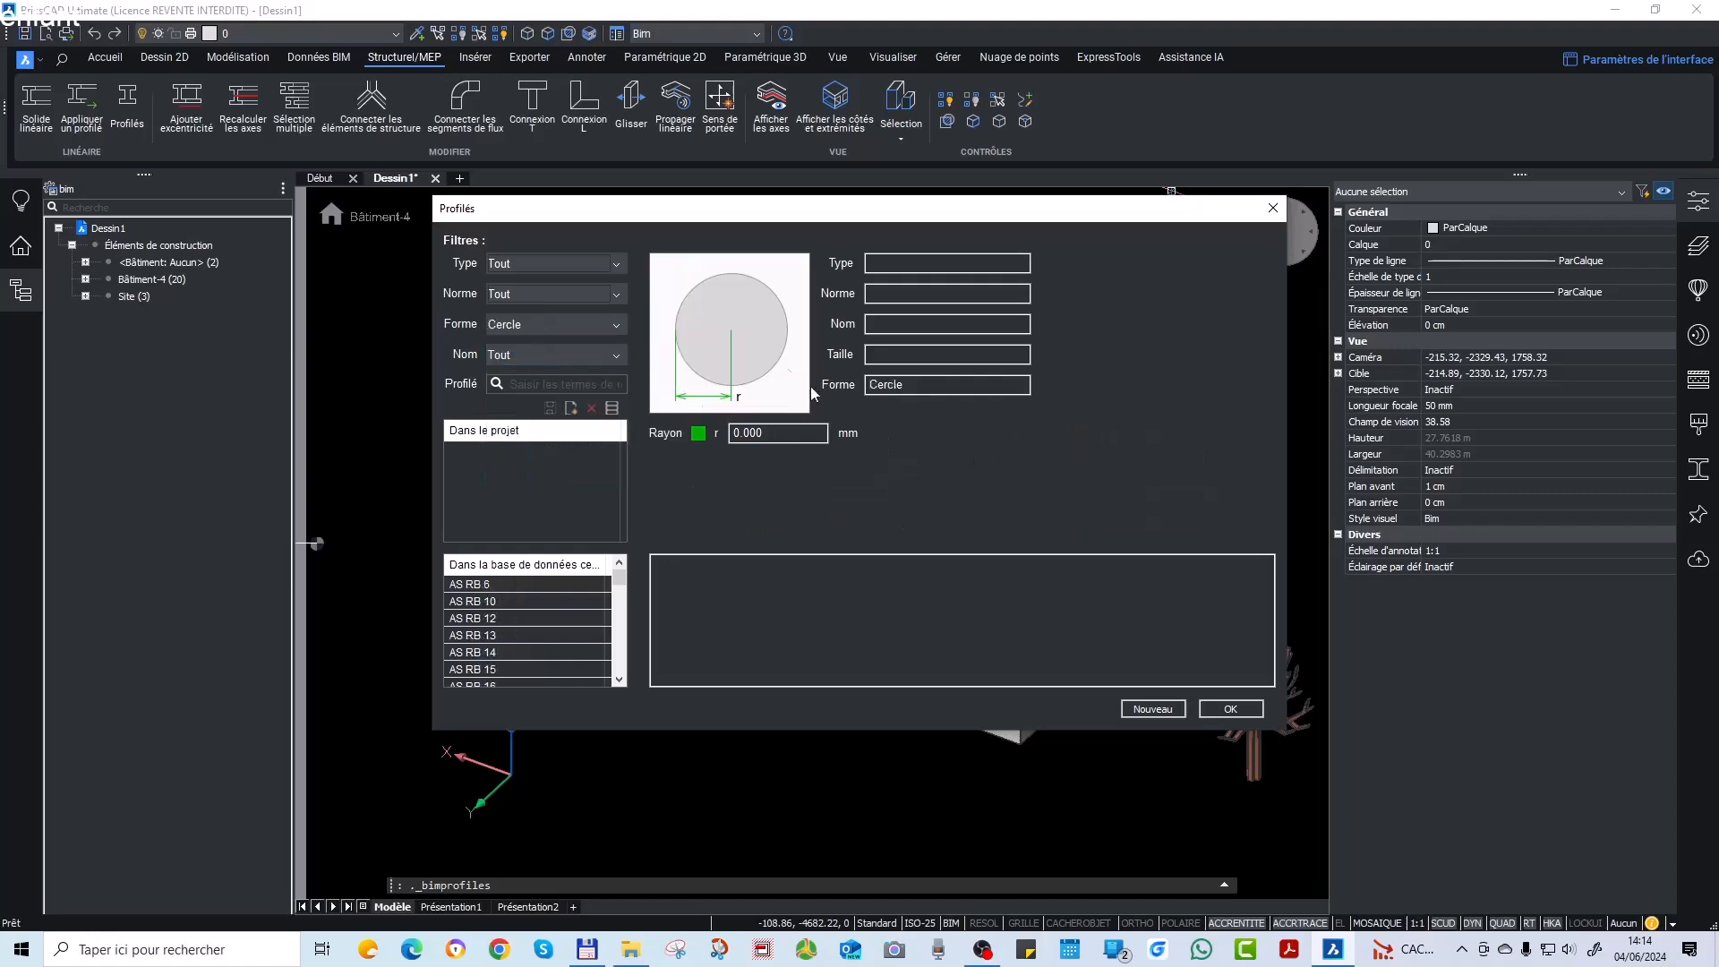
{"action": "left_click", "coordinate": [556, 323]}
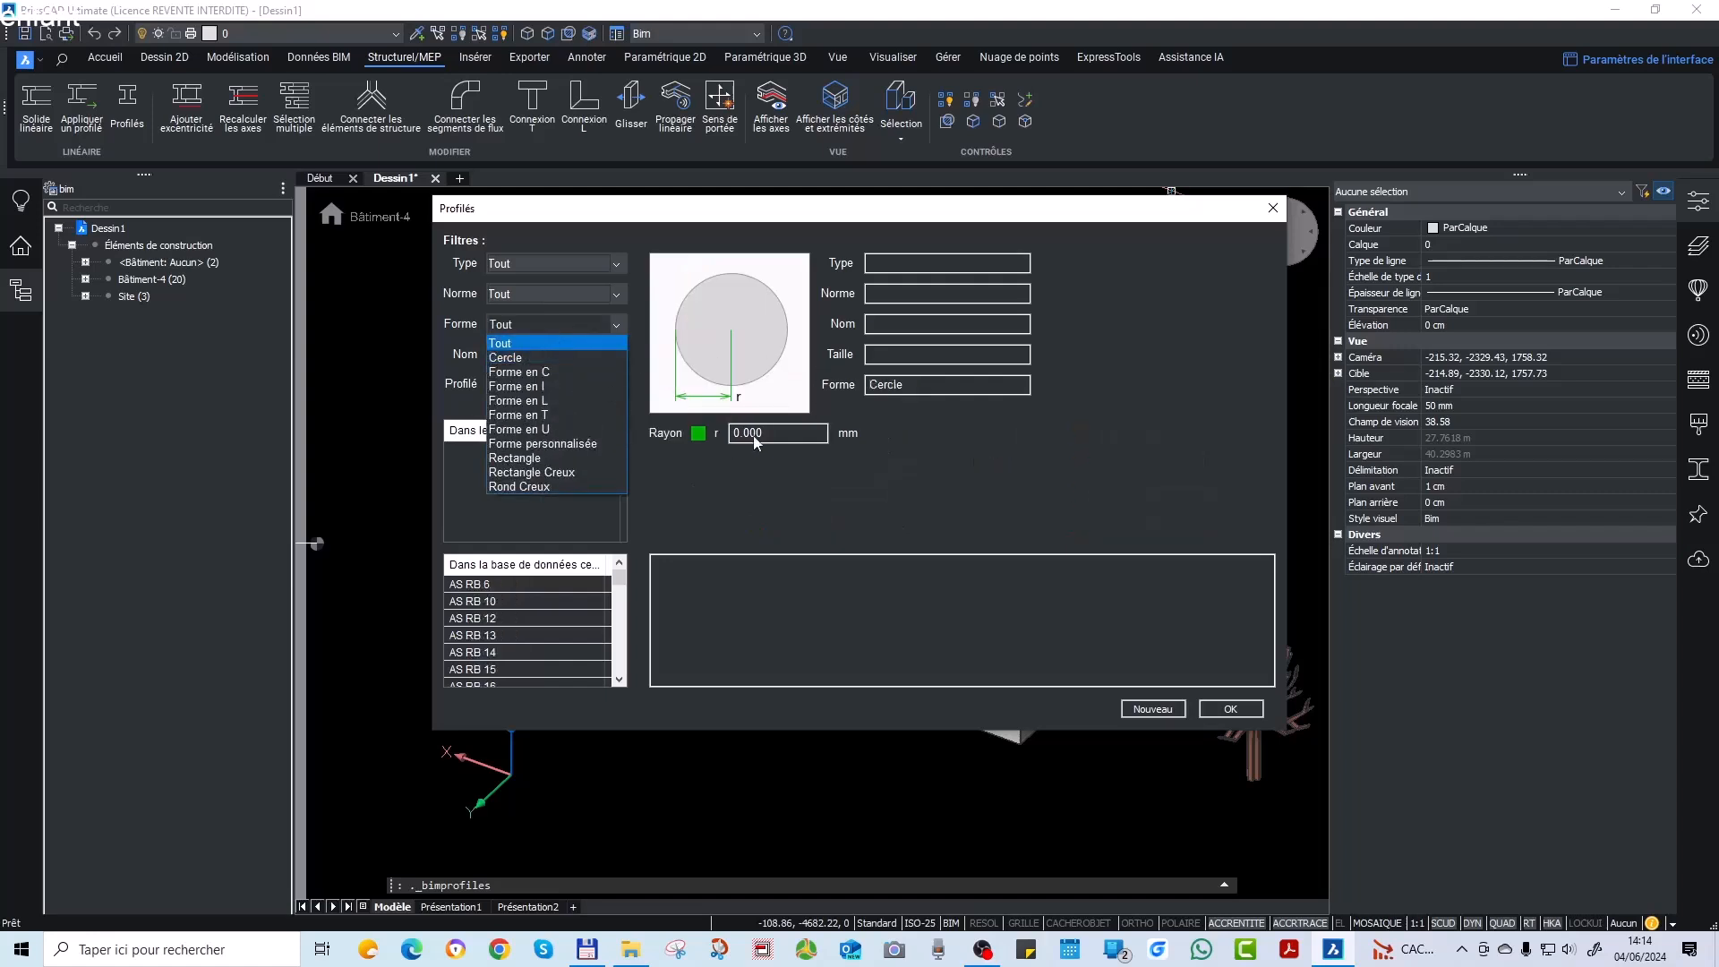
{"action": "left_click", "coordinate": [555, 343]}
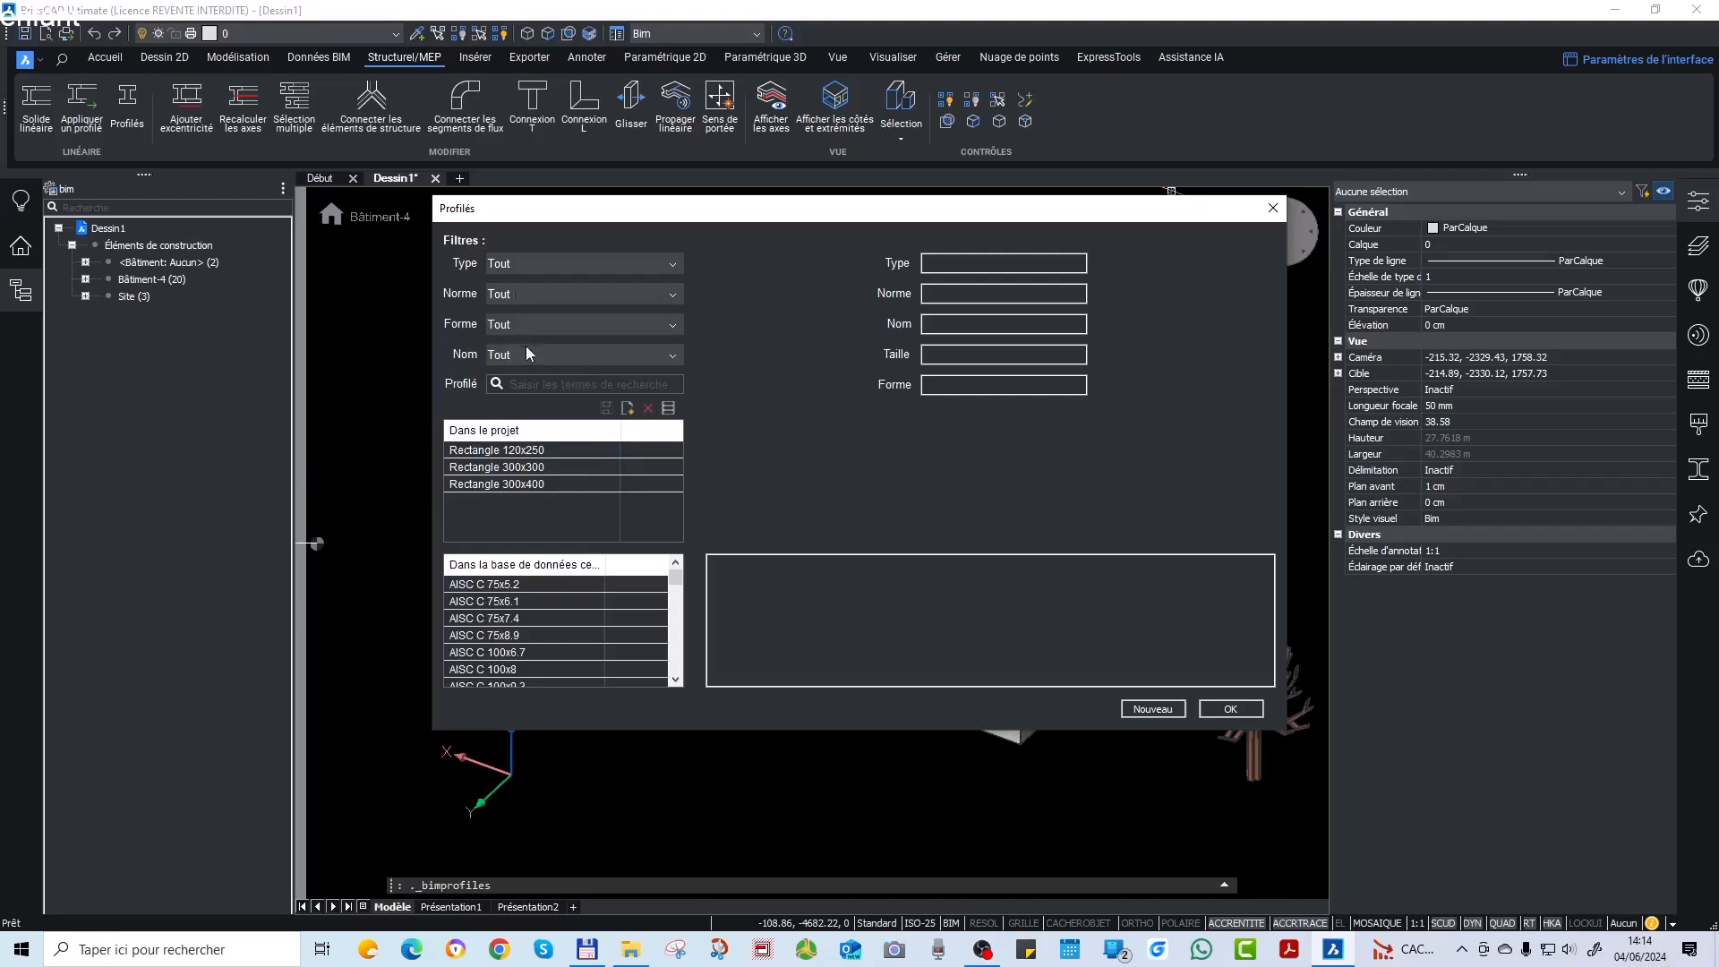
{"action": "key", "text": "Escape"}
Turn on perspective projection and view the building's facade from a lower angle.
{"action": "scroll", "coordinate": [837, 618], "scroll_direction": "up", "scroll_amount": 5}
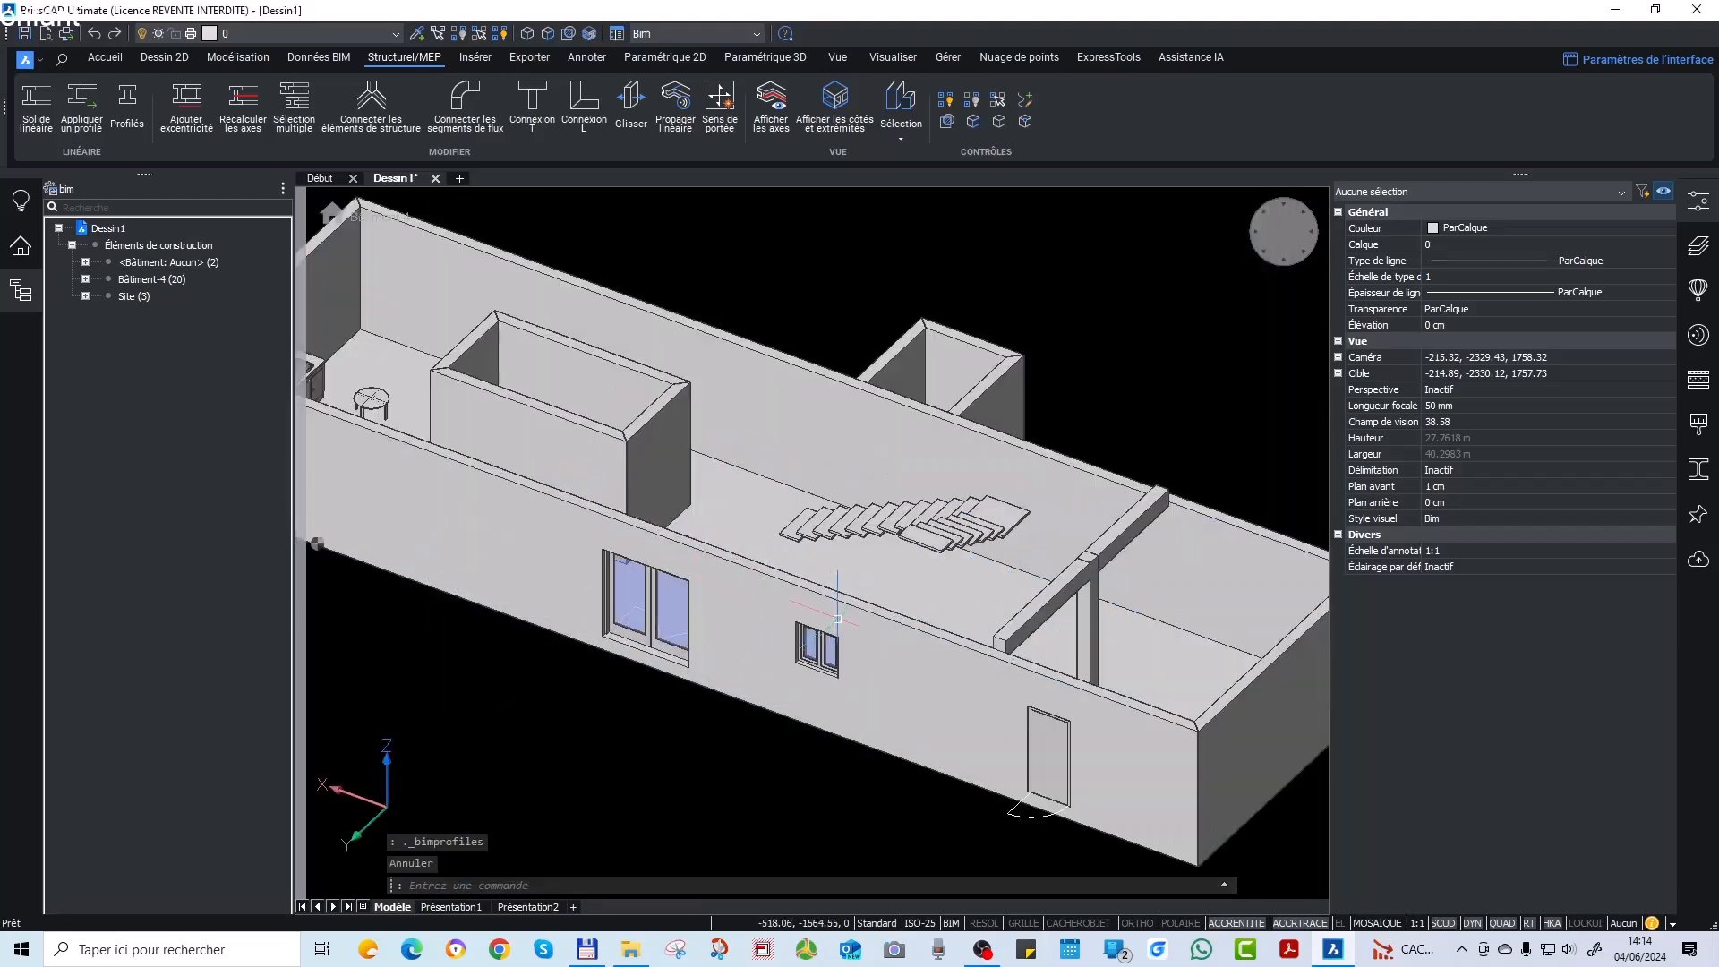
{"action": "mouse_move", "coordinate": [828, 547]}
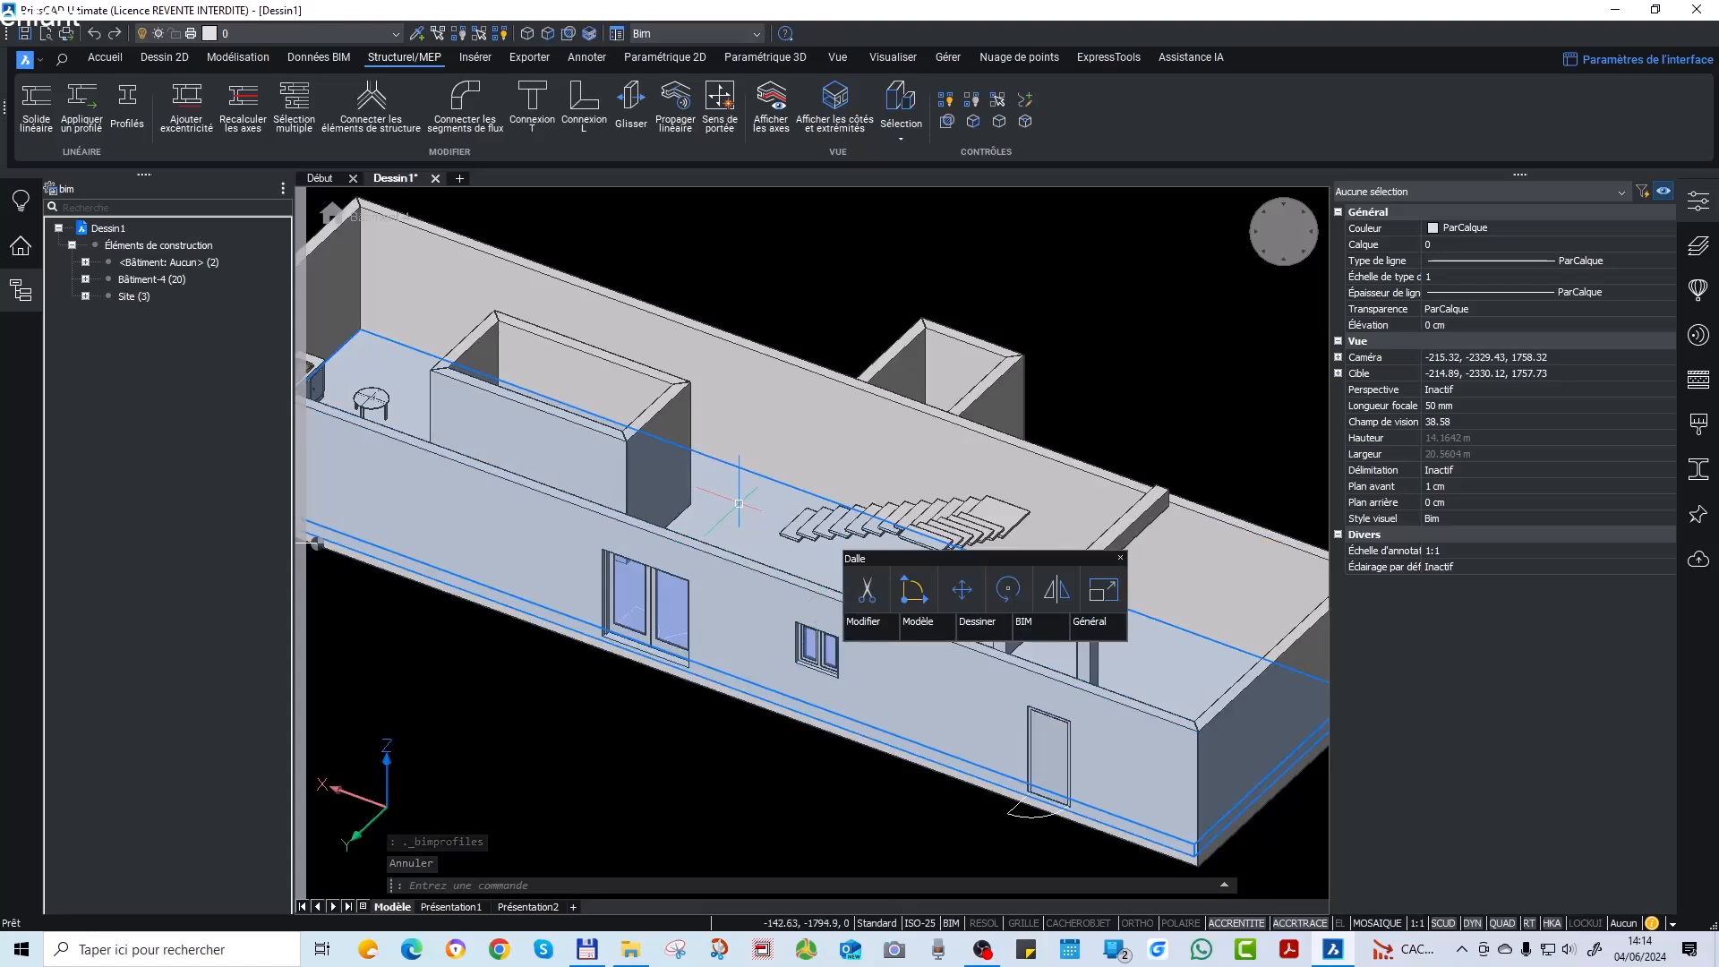
{"action": "scroll", "coordinate": [739, 503], "scroll_direction": "down", "scroll_amount": 3}
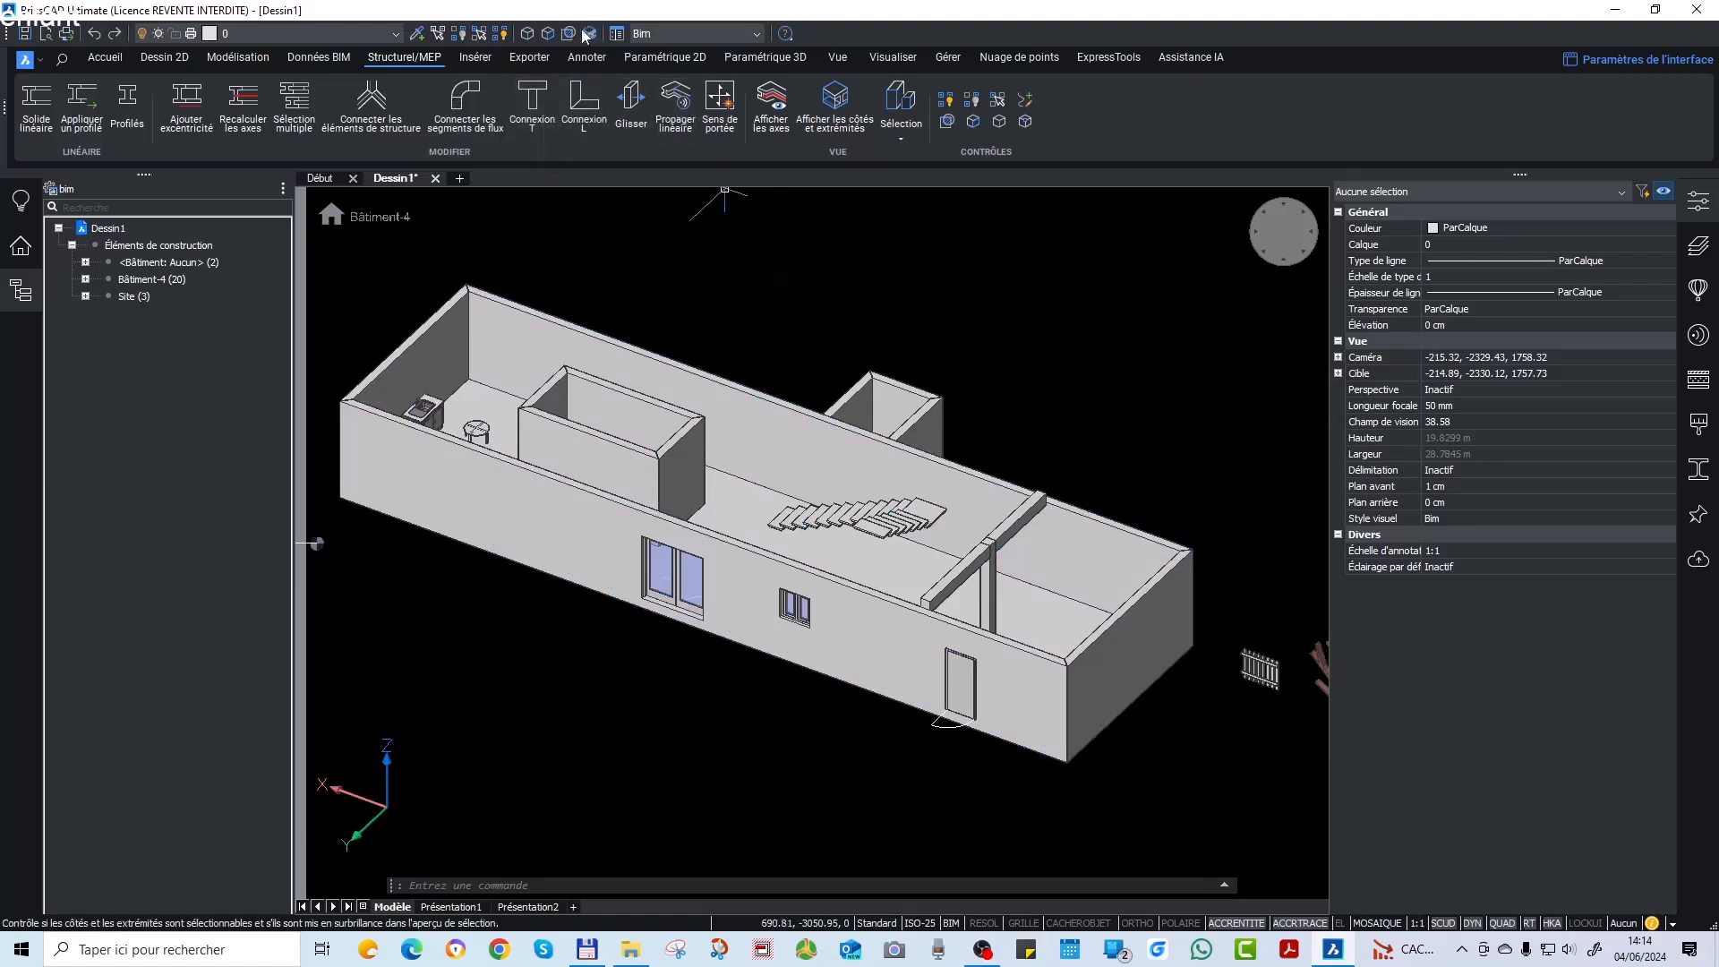
{"action": "left_click", "coordinate": [839, 57]}
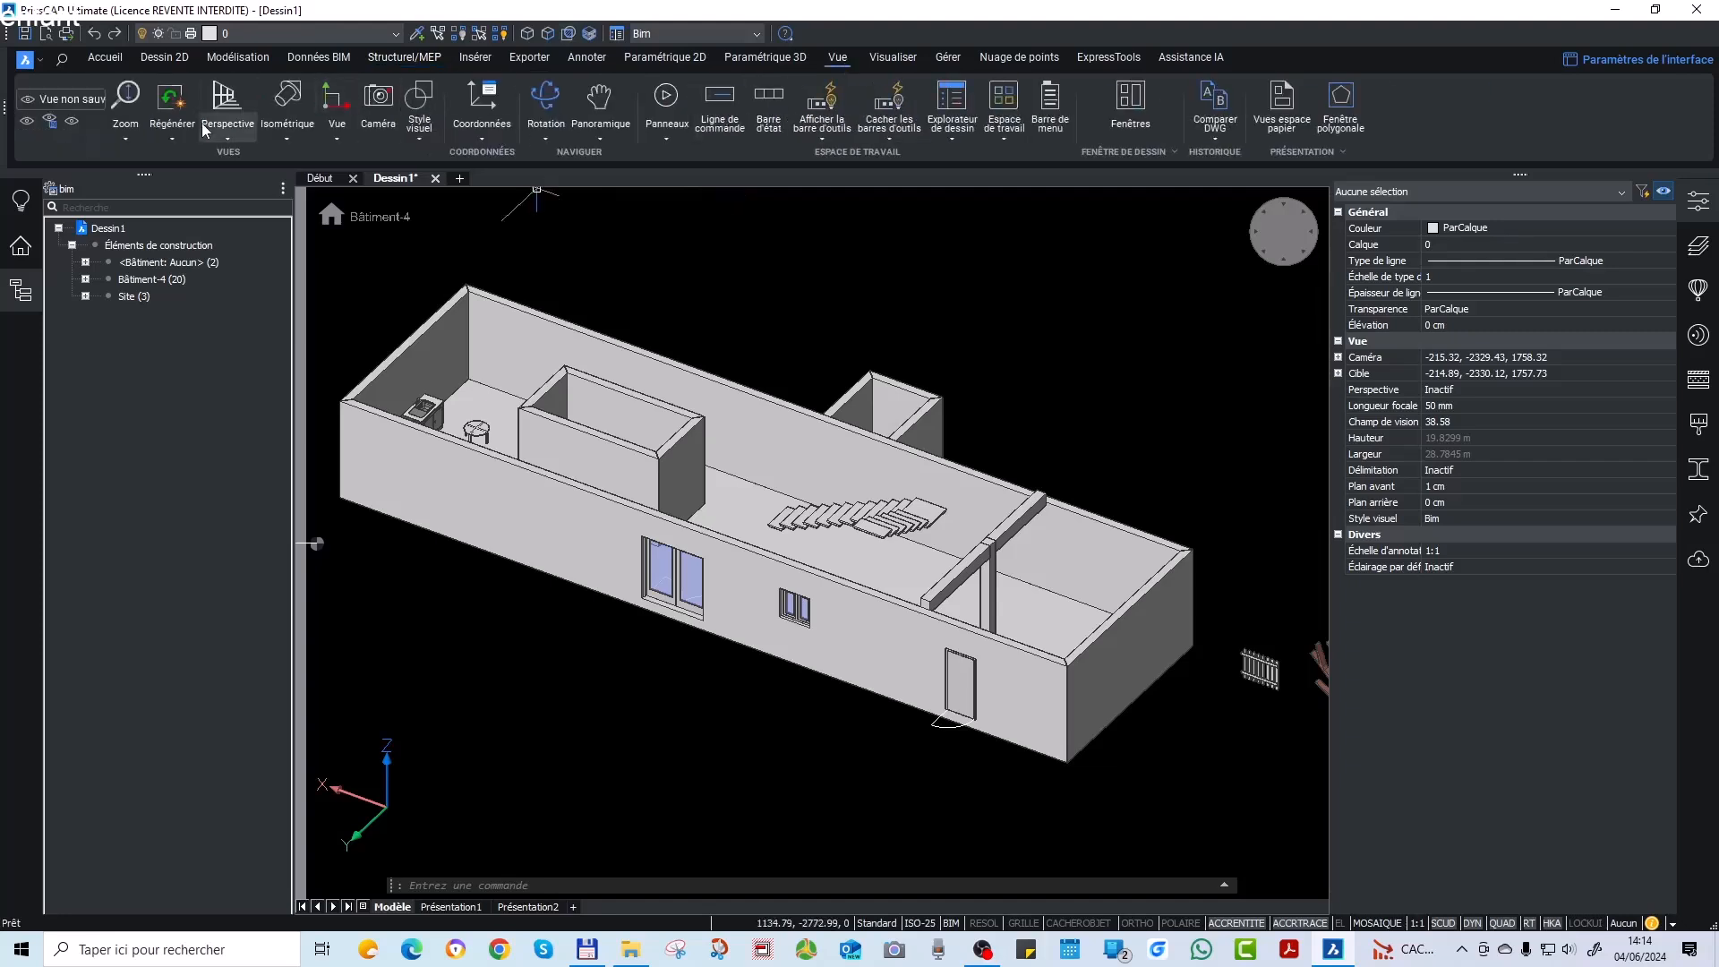
{"action": "left_click", "coordinate": [220, 103]}
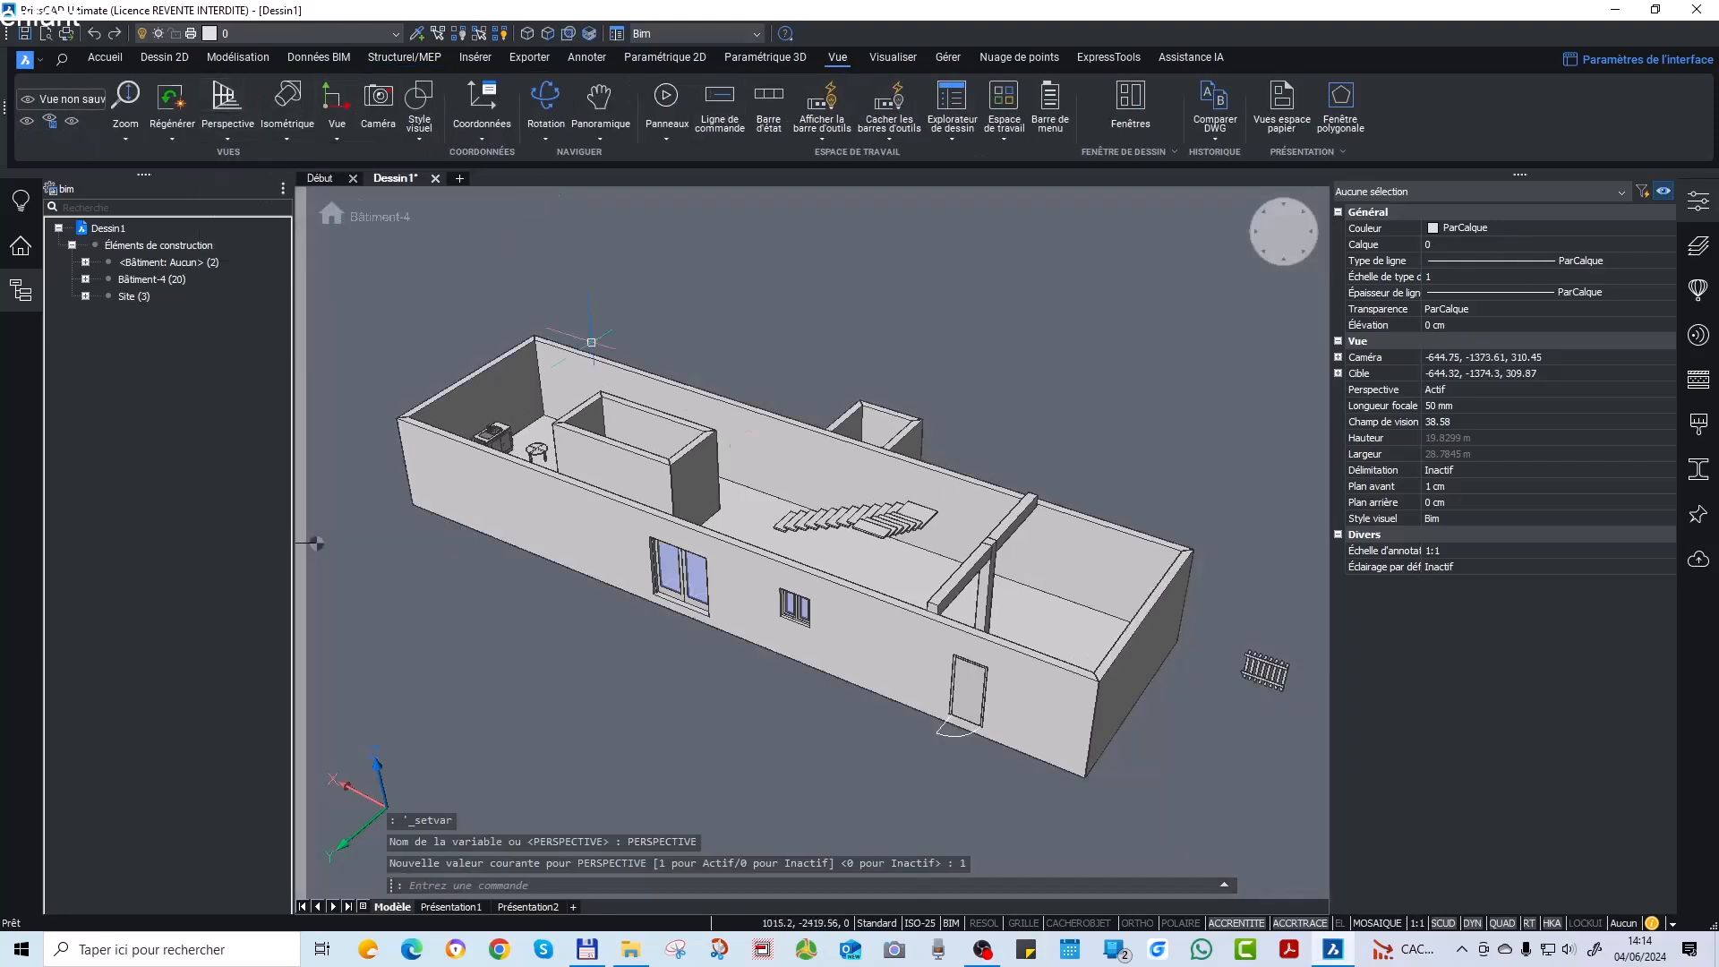
{"action": "middle_click_drag", "start_coordinate": [961, 538], "coordinate": [1006, 509], "text": "shift"}
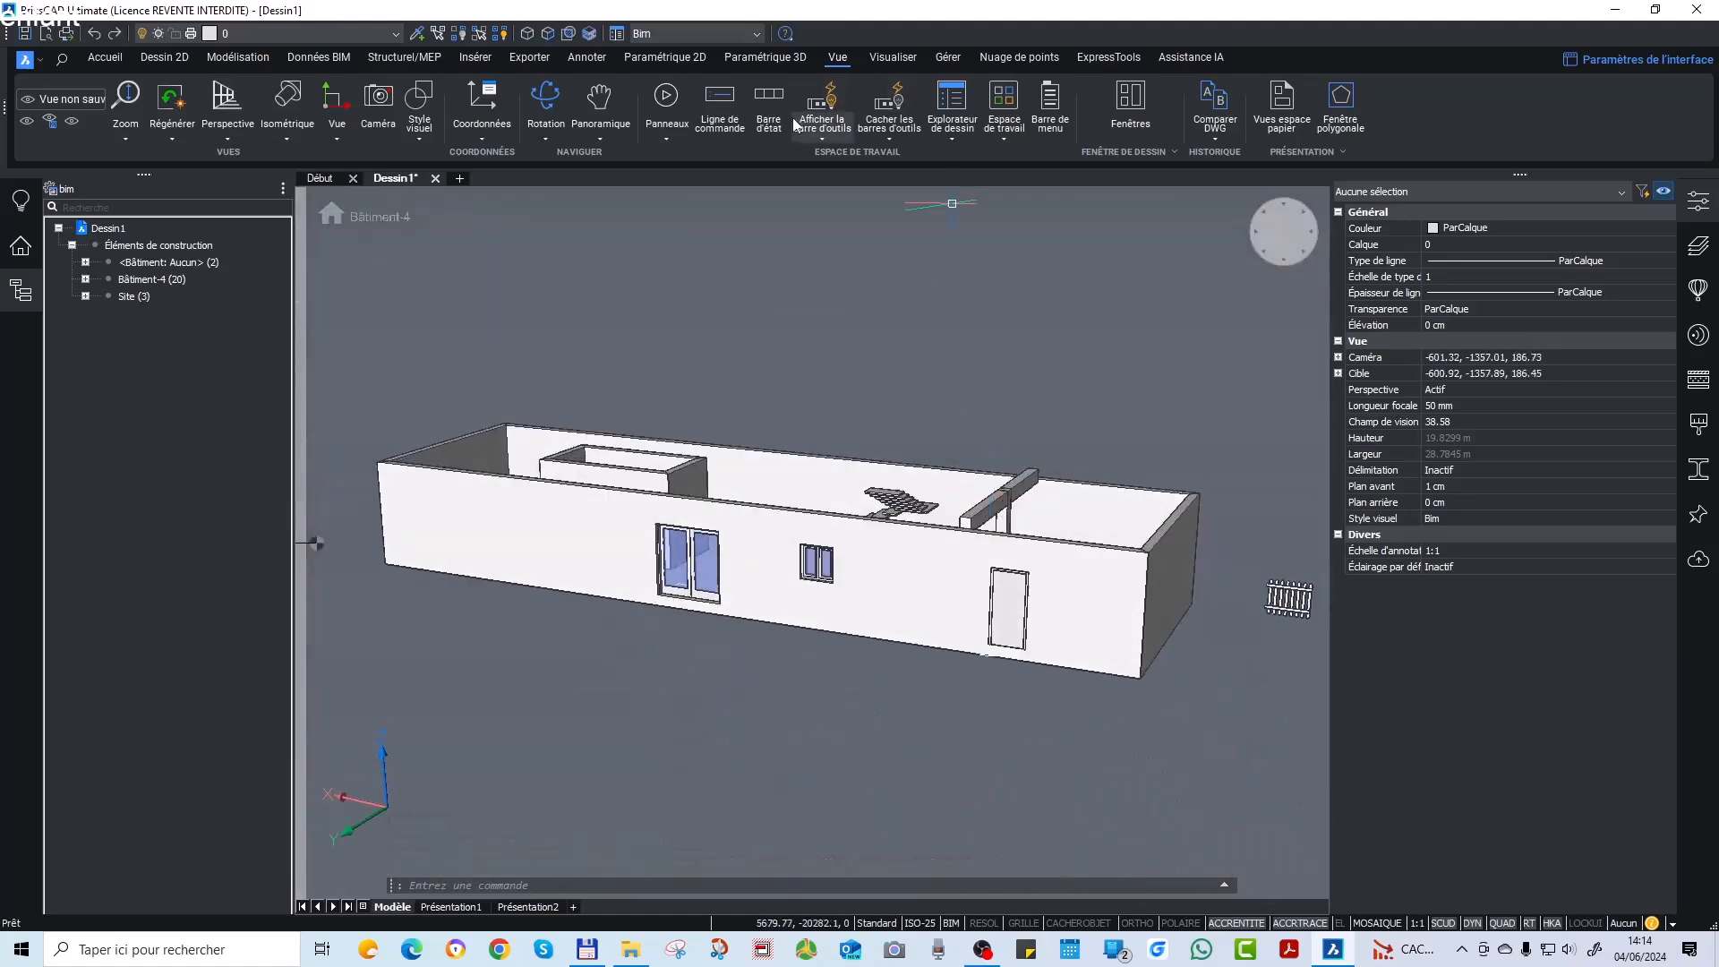
Display the AI assistance commands and their suggested tools.
{"action": "left_click", "coordinate": [1195, 59]}
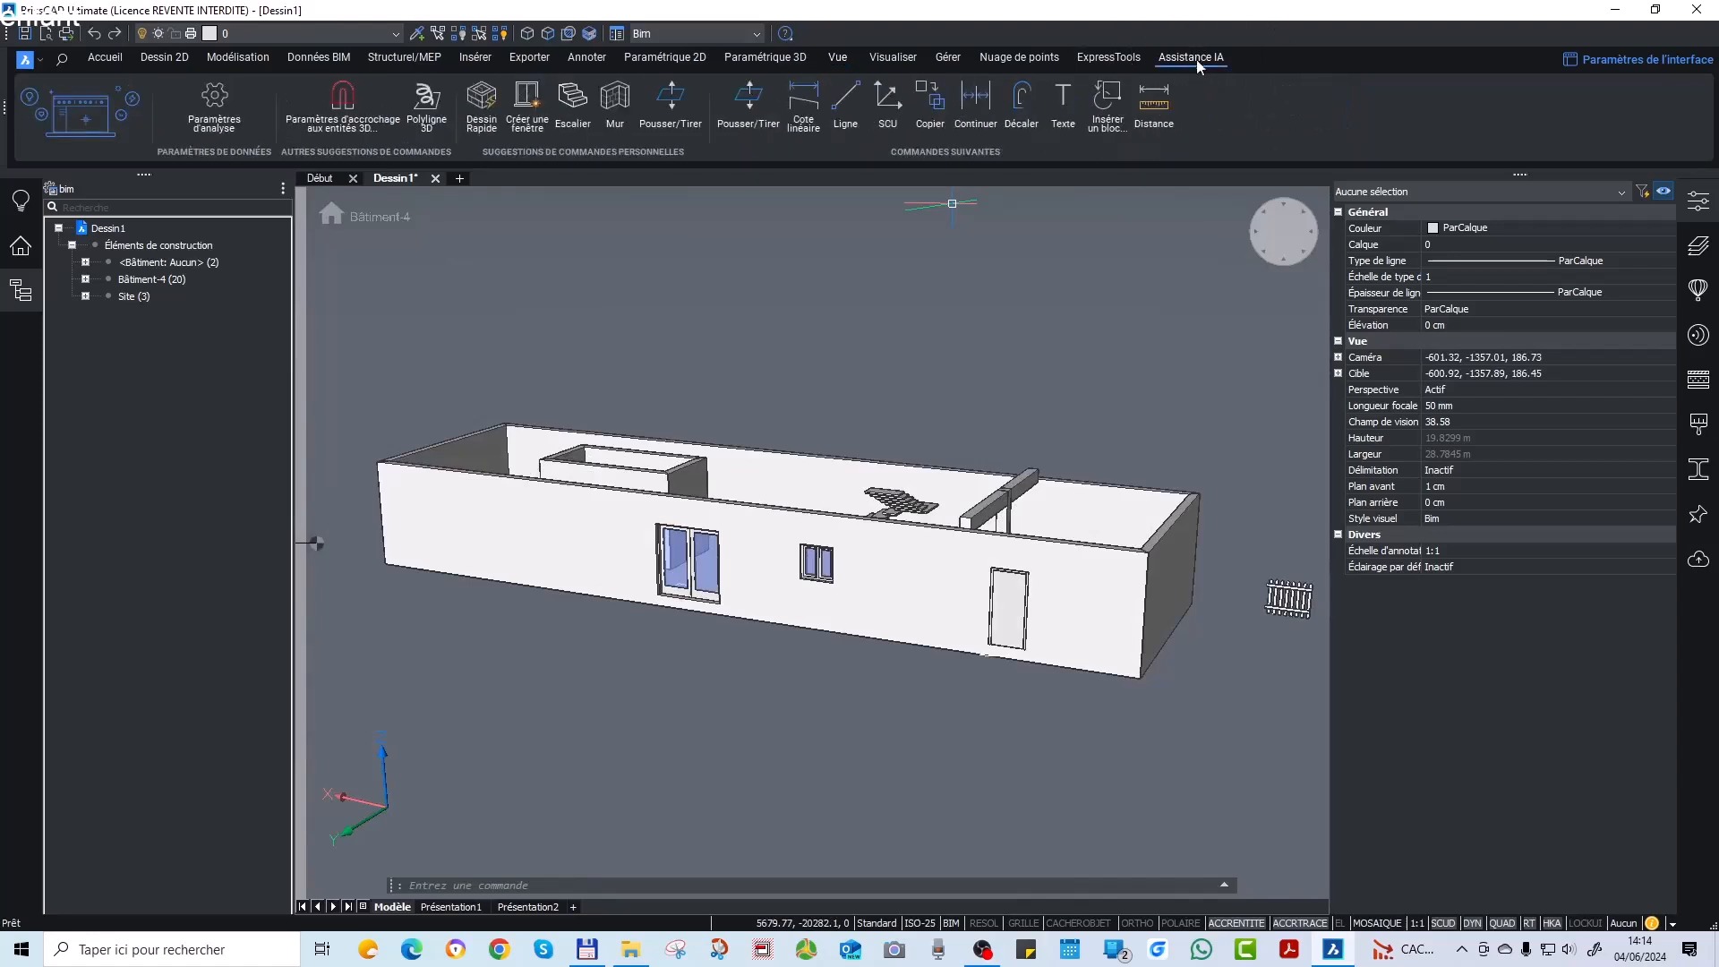
{"action": "left_click", "coordinate": [572, 100]}
{"action": "key", "text": "Escape"}
{"action": "key", "text": "Escape"}
{"action": "key", "text": "Escape"}
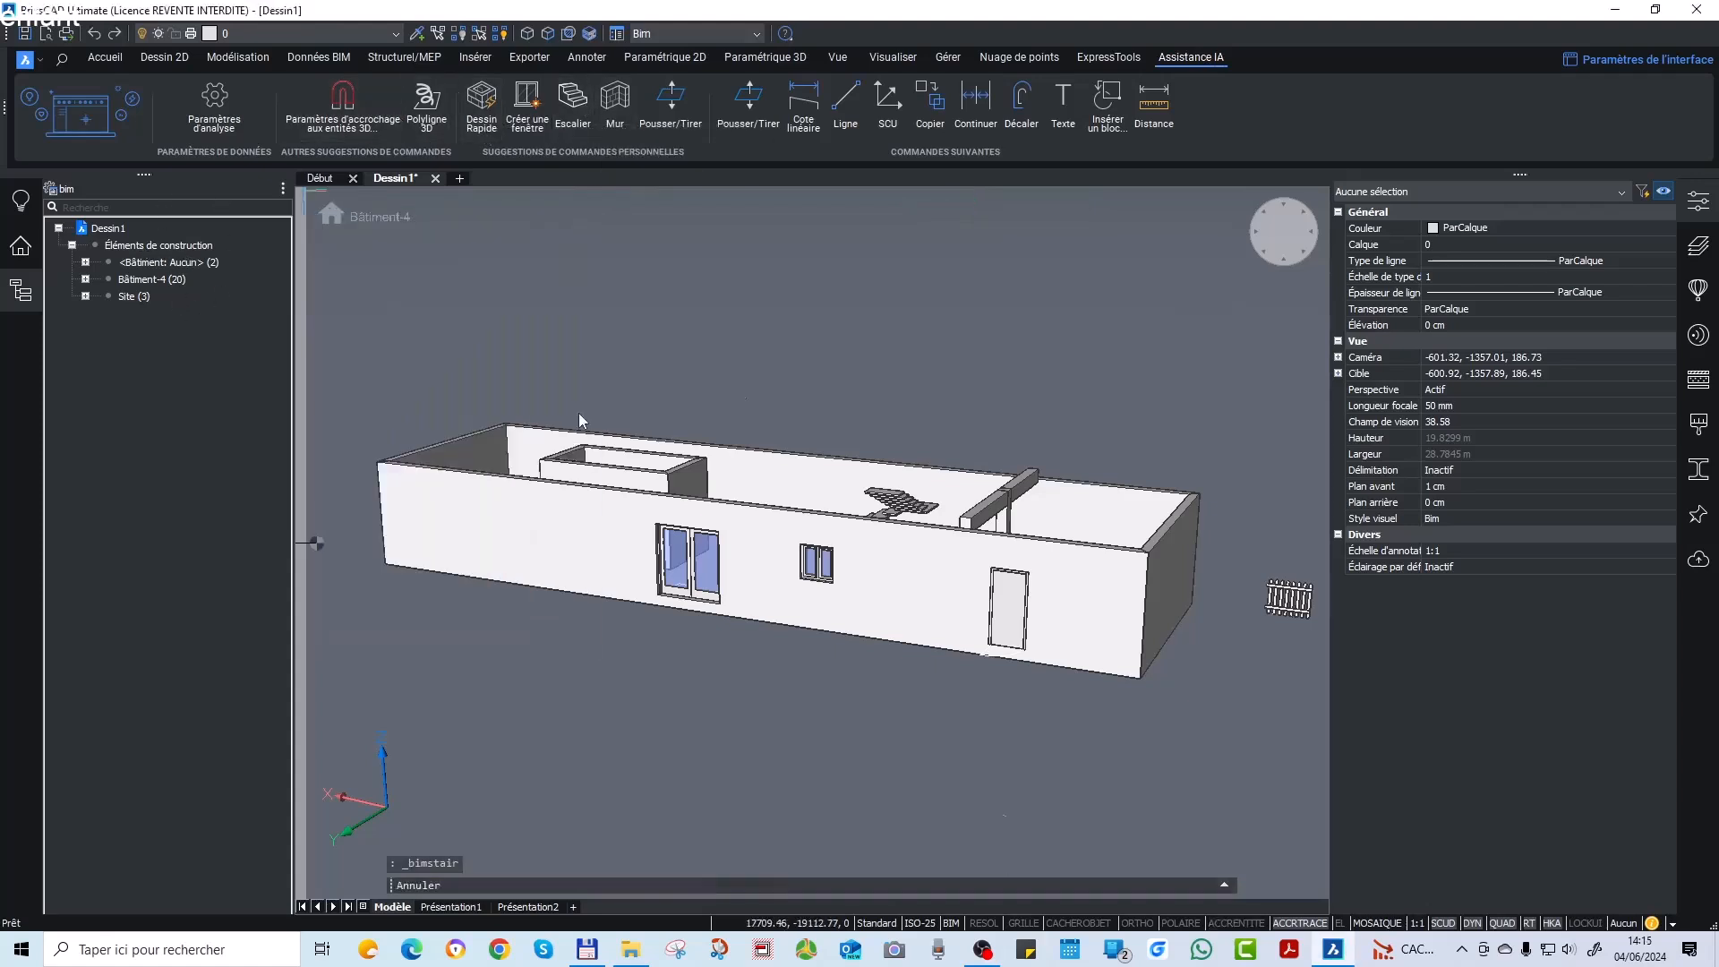
Open the tips panel and bring up the guidance for the Distance and Manipuler commands.
{"action": "left_click", "coordinate": [20, 202]}
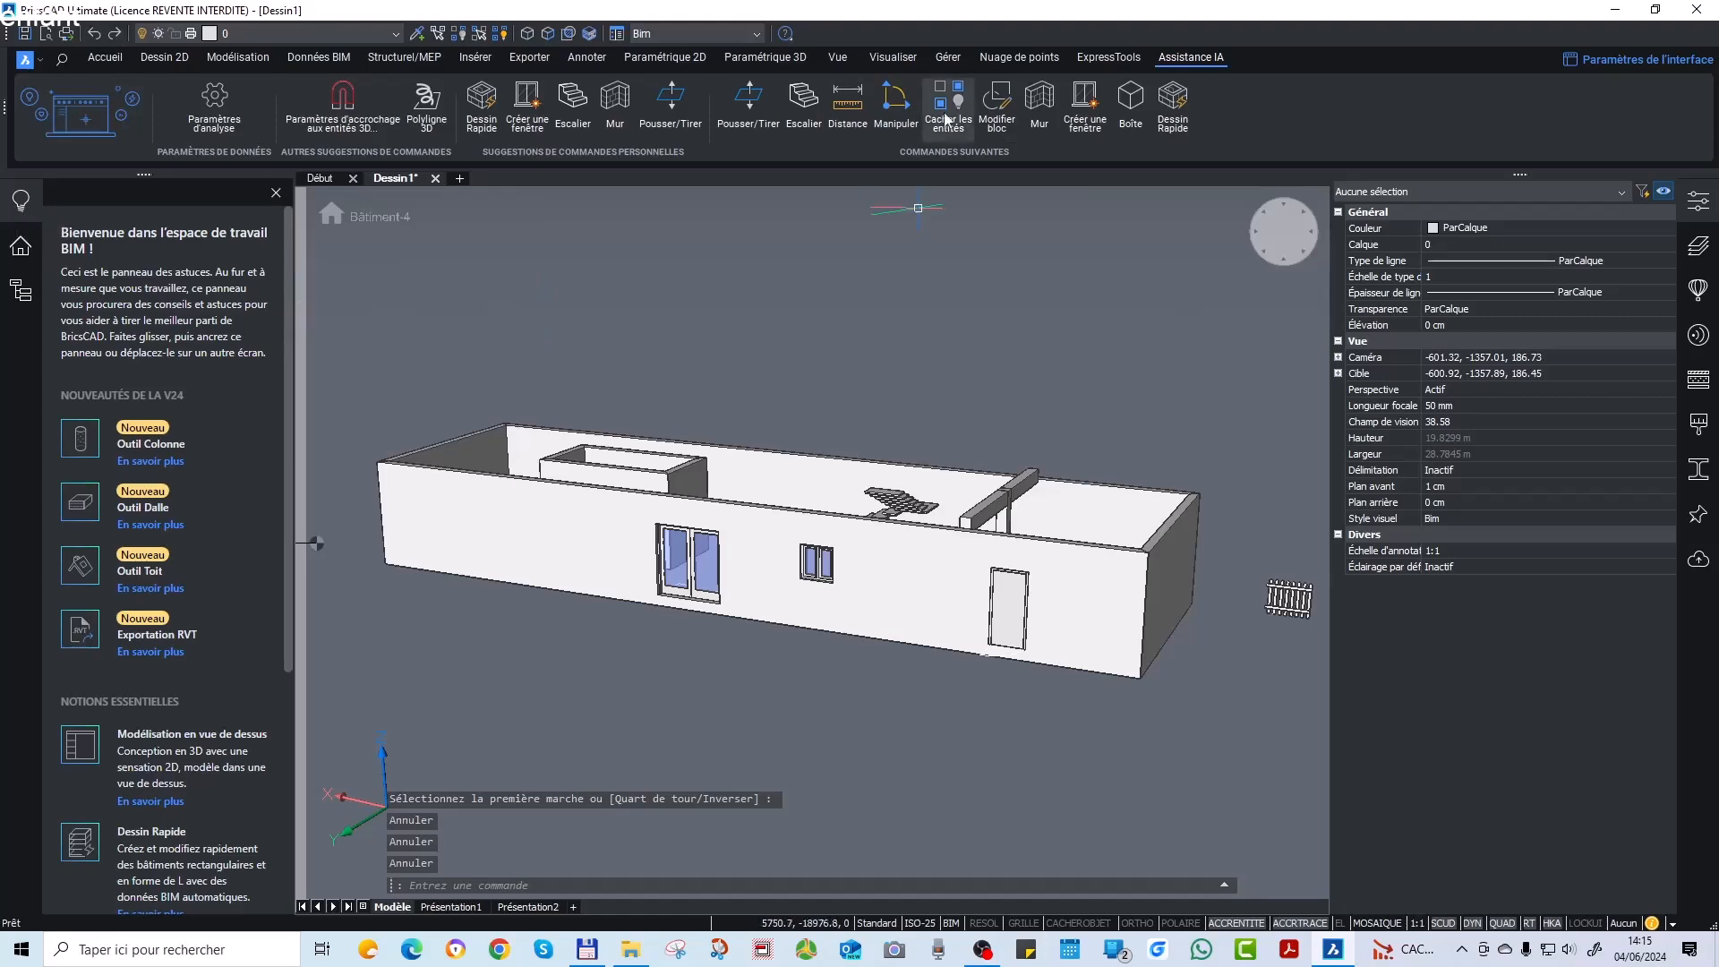
{"action": "left_click", "coordinate": [842, 107]}
{"action": "left_click", "coordinate": [896, 100]}
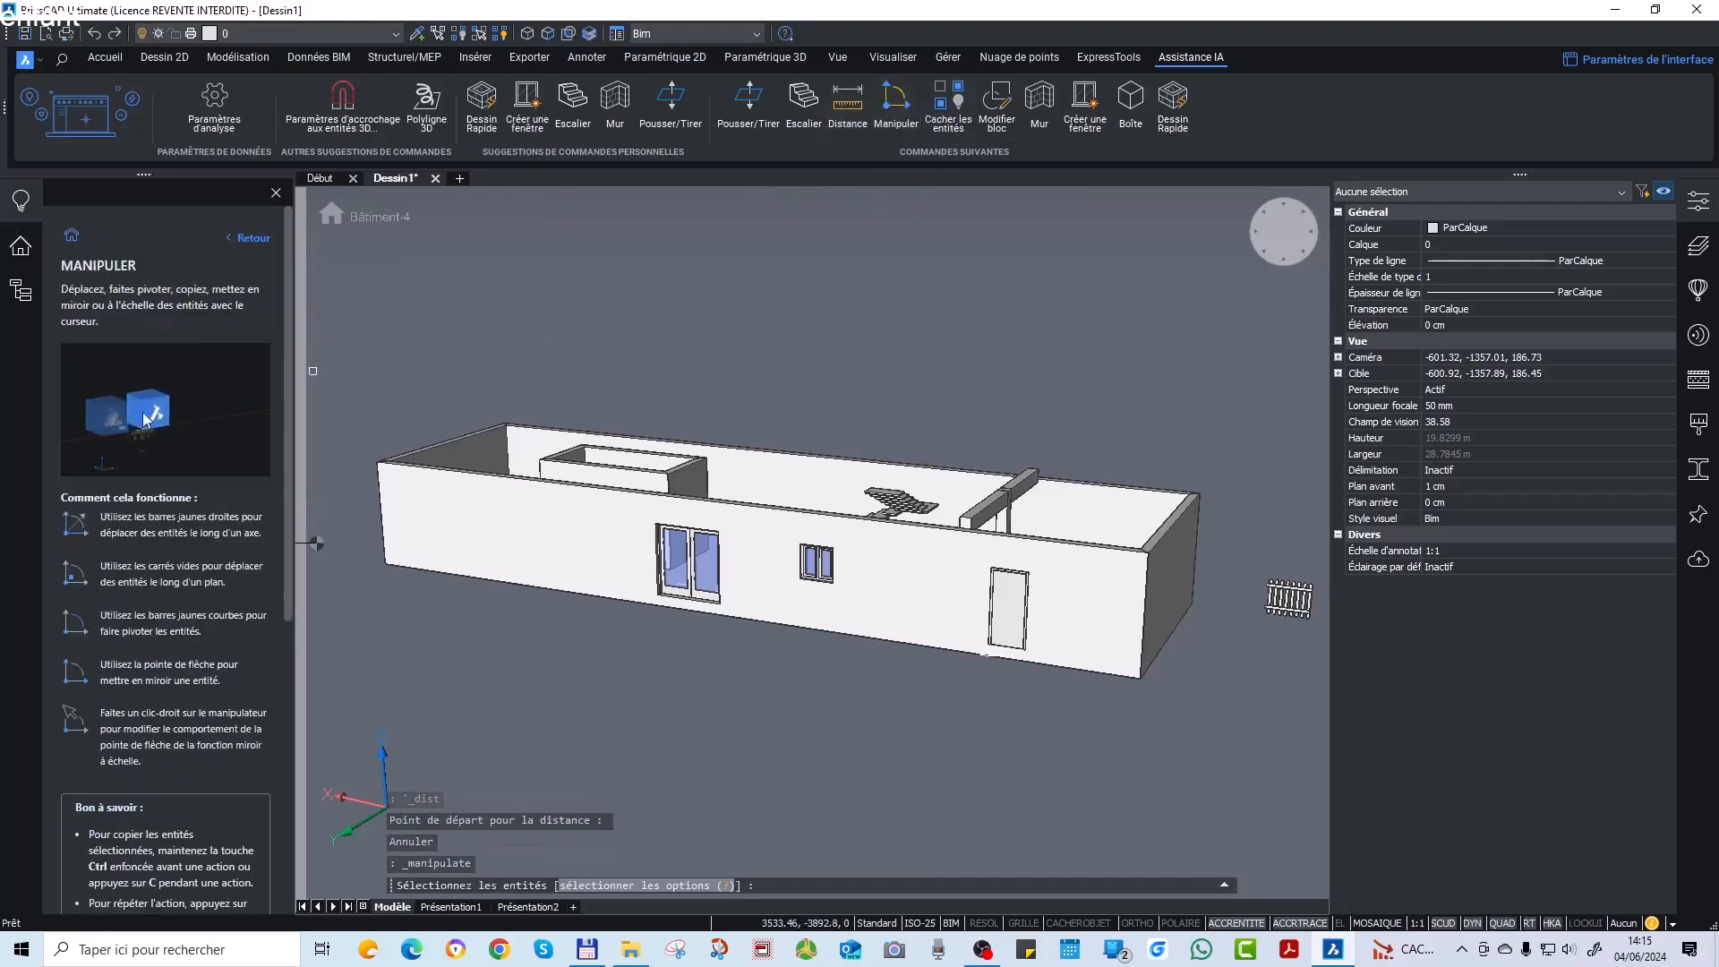
{"action": "key", "text": "Escape"}
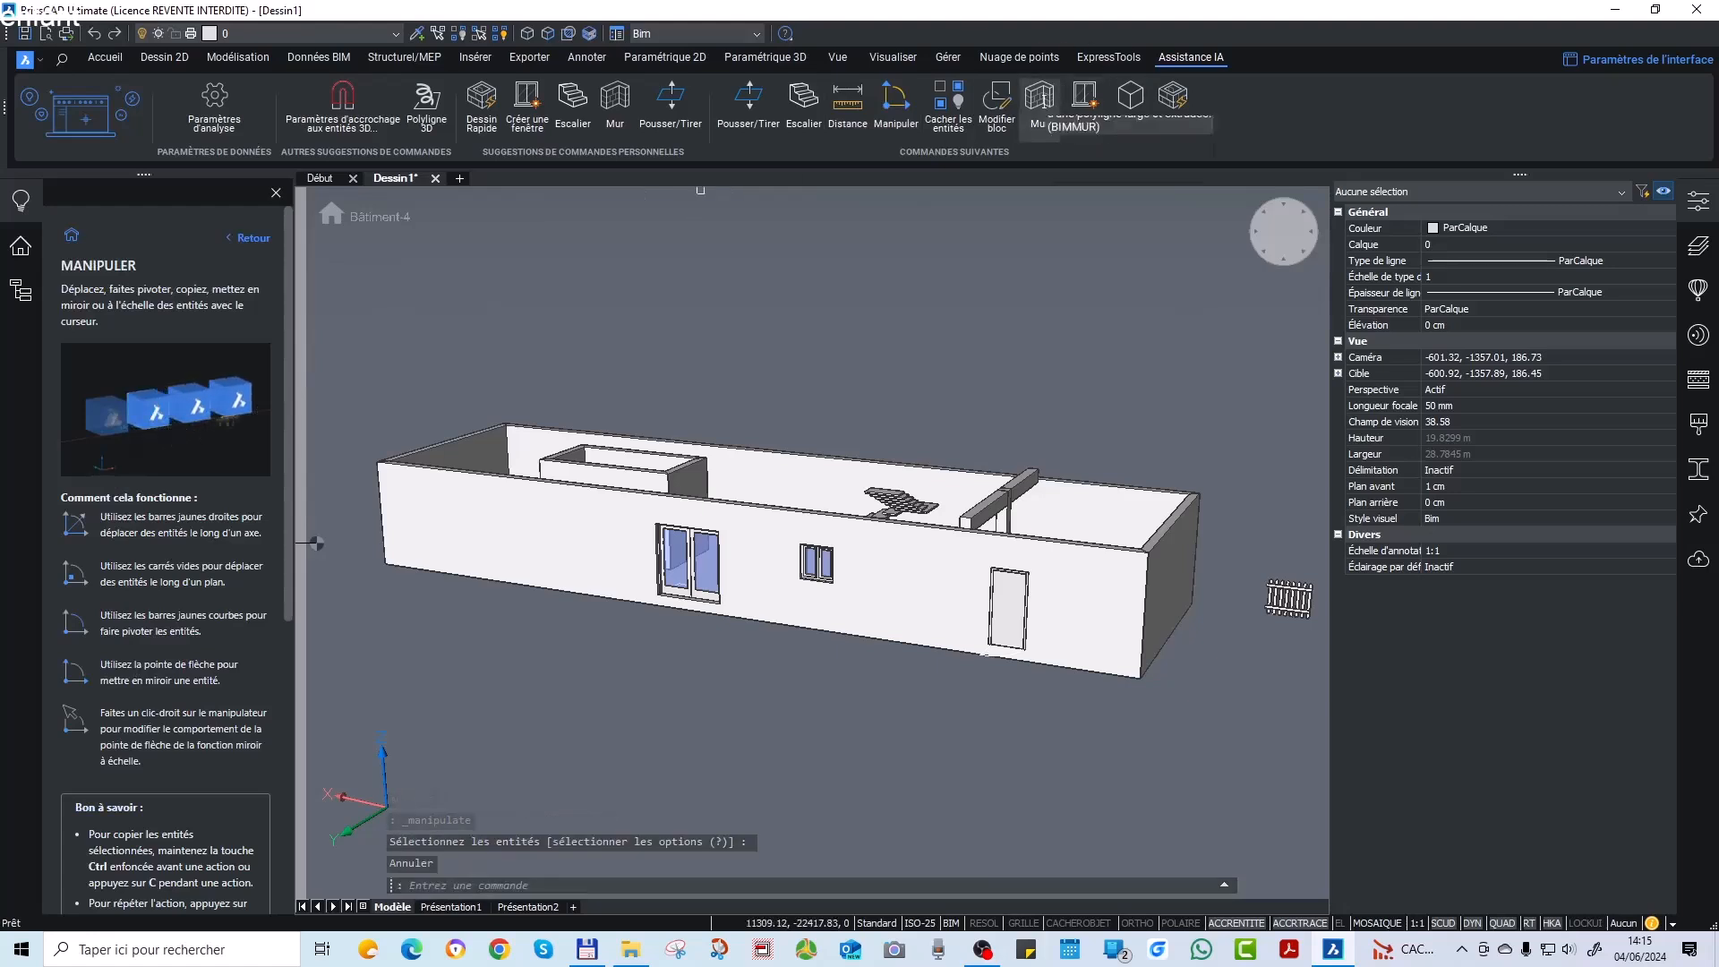
{"action": "key", "text": "Escape"}
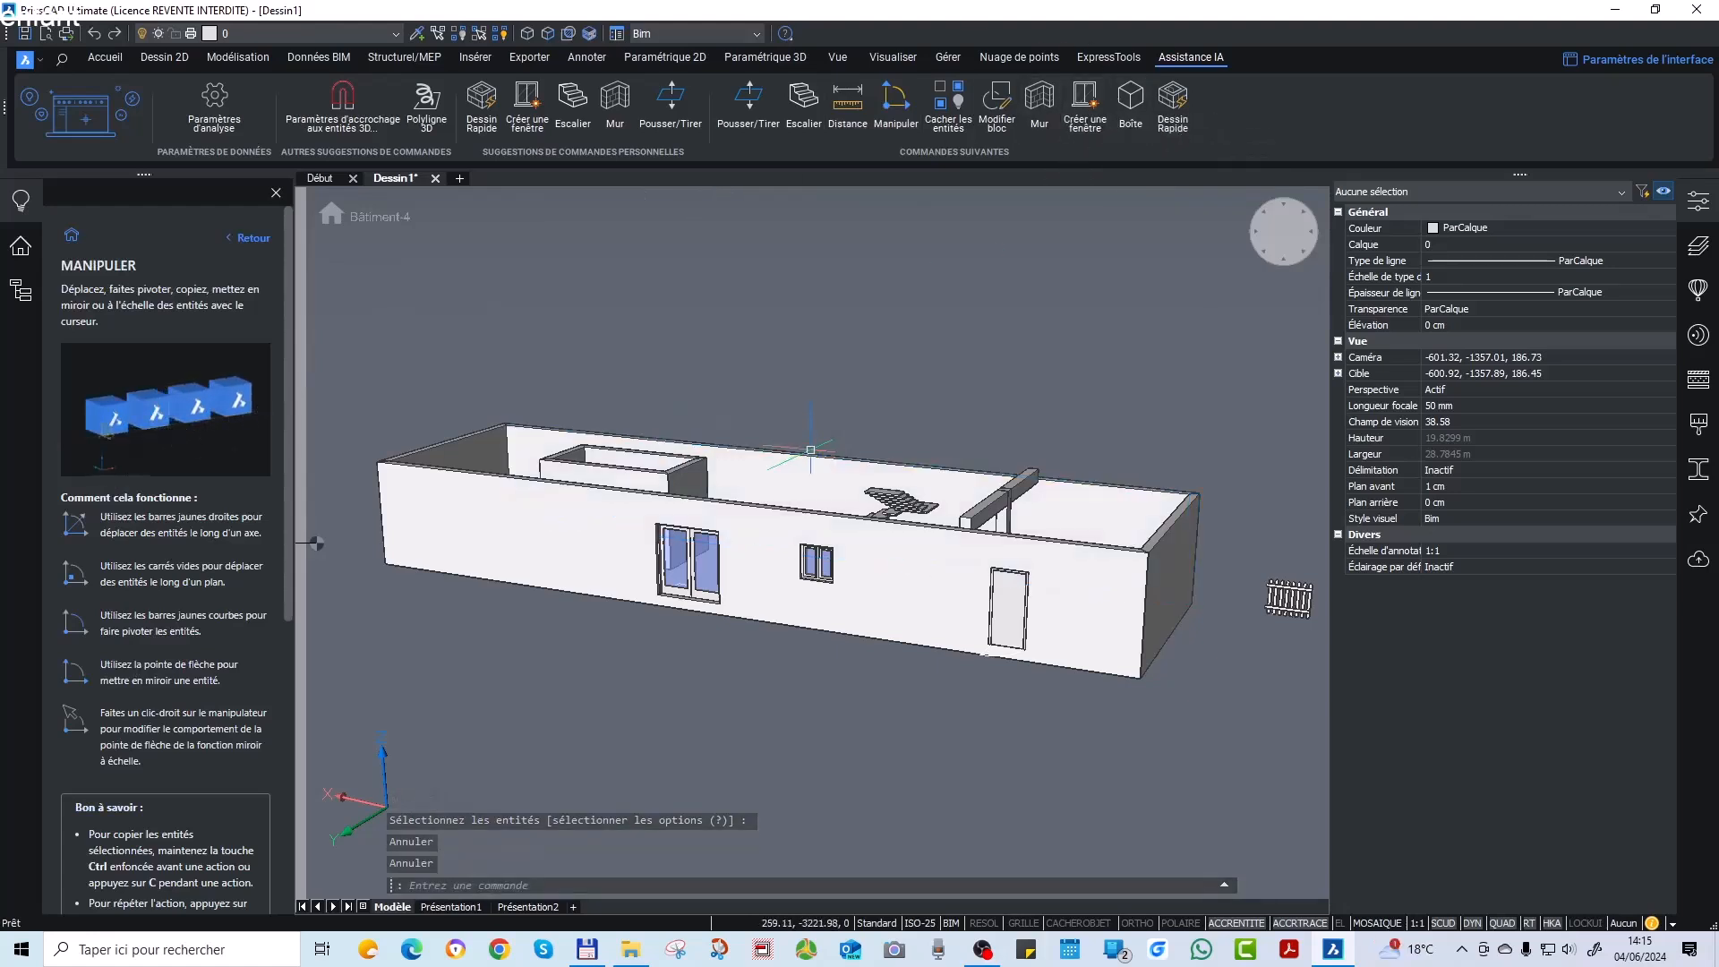
Draw a rectangular building in front of the existing one with Dessin Rapide, using 330 cm storeys, 25 cm walls and a 30 cm slab.
{"action": "left_click", "coordinate": [1175, 105]}
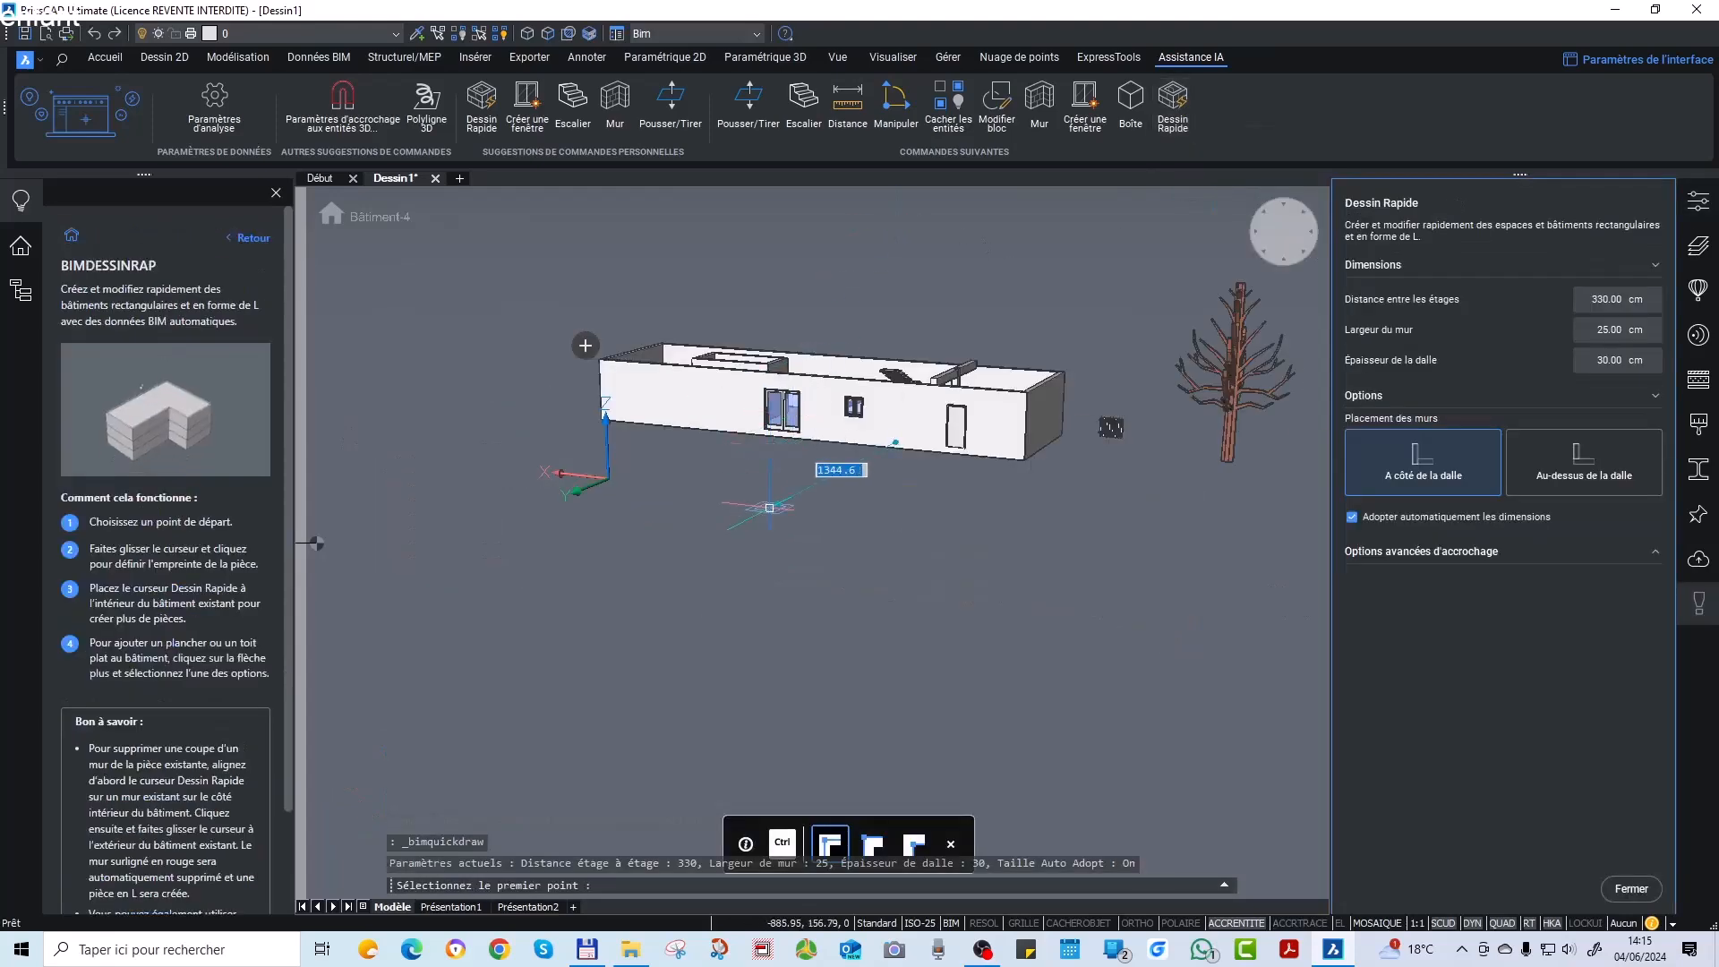
{"action": "left_click", "coordinate": [769, 508]}
{"action": "left_click", "coordinate": [940, 591]}
{"action": "middle_click_drag", "start_coordinate": [991, 639], "coordinate": [948, 660], "text": "shift"}
{"action": "scroll", "coordinate": [868, 511], "scroll_direction": "up", "scroll_amount": 3}
Add a rectangular interior room and cut a recess through the outer wall of the new building with Dessin Rapide.
{"action": "left_click", "coordinate": [766, 440]}
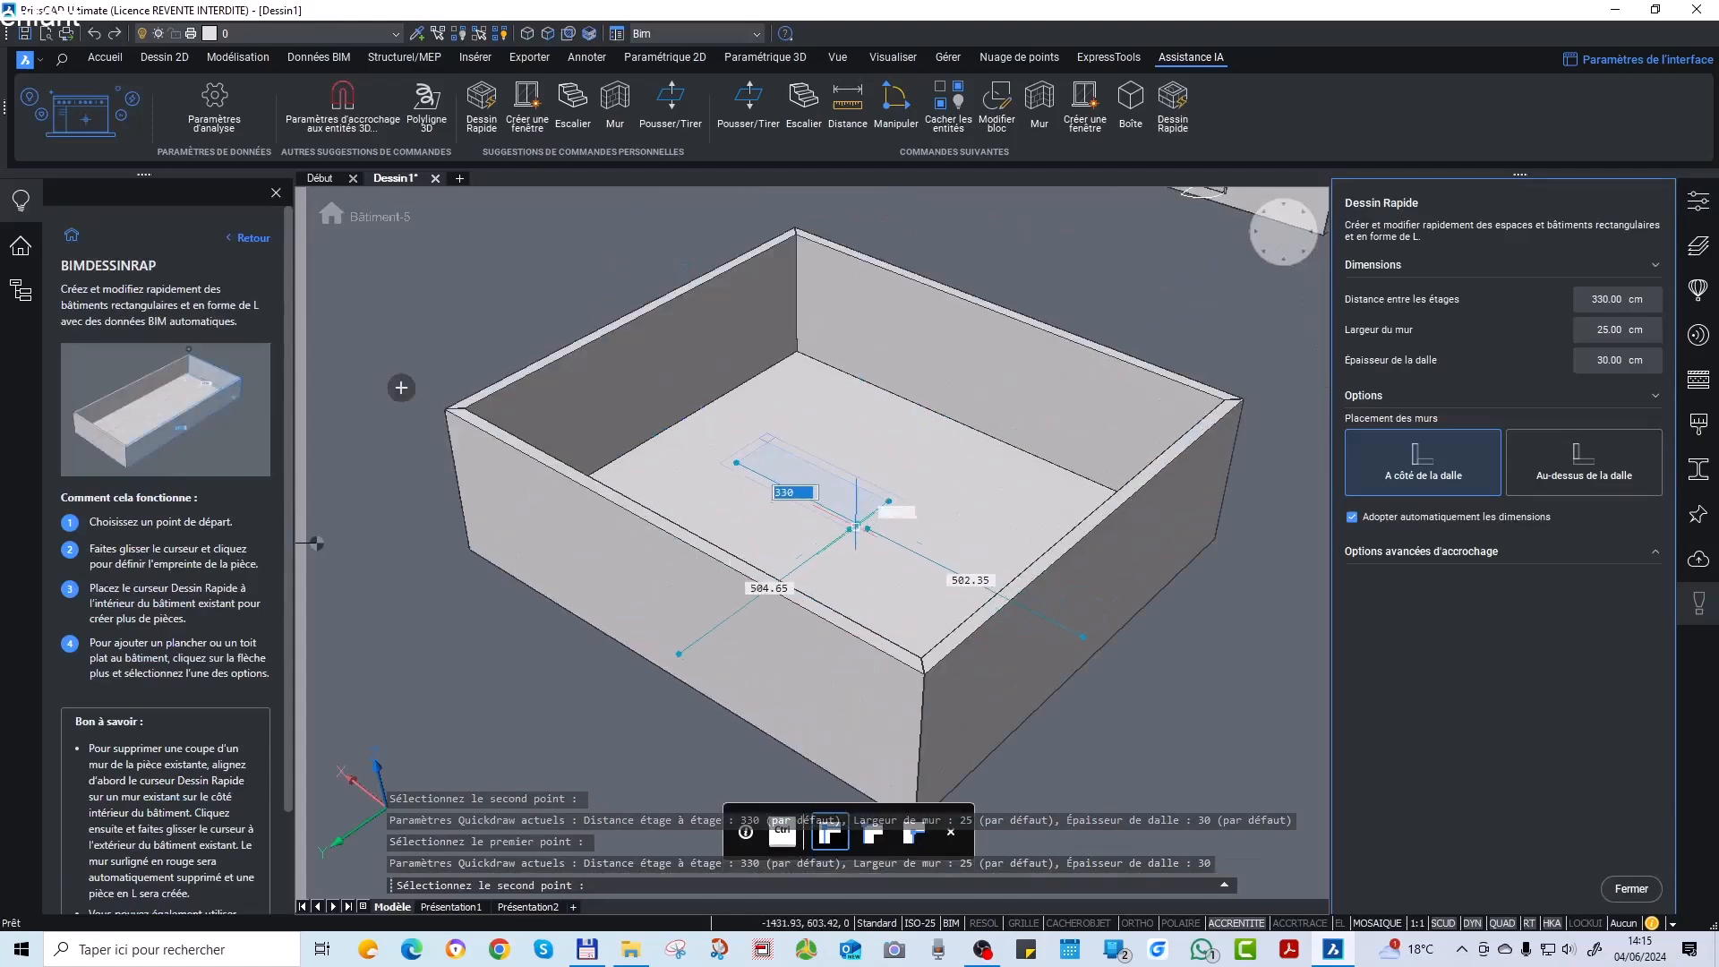
{"action": "left_click", "coordinate": [842, 566]}
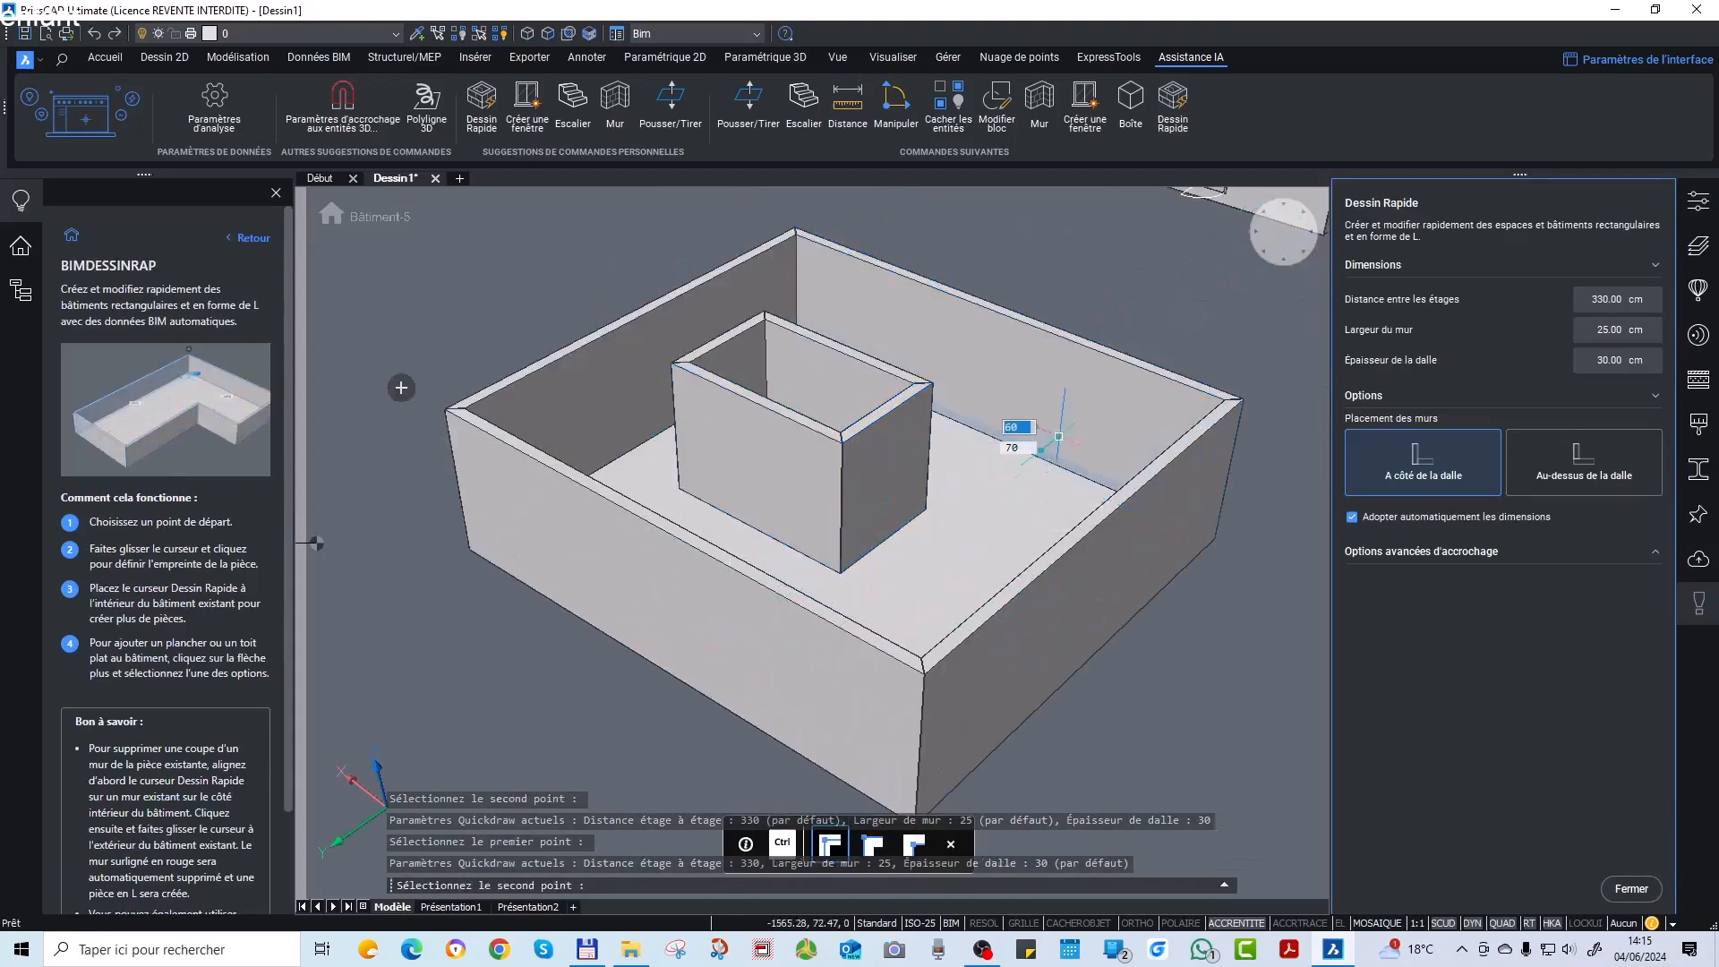
{"action": "left_click", "coordinate": [996, 570]}
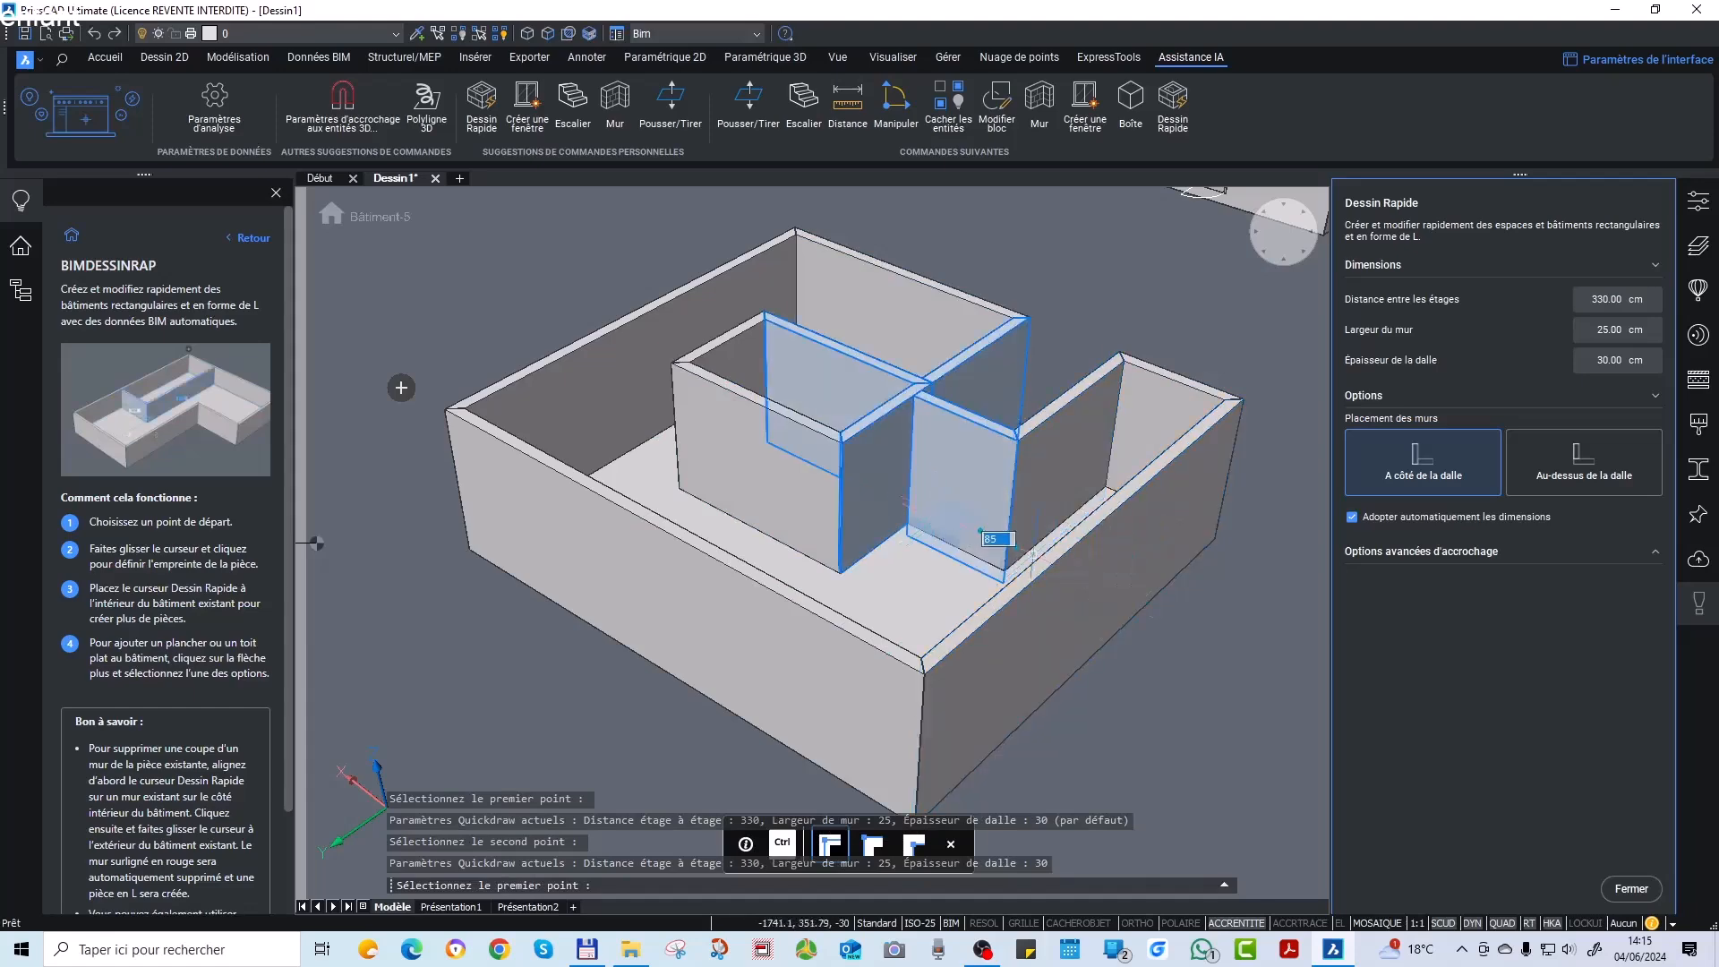
End Dessin Rapide and delete the whole newly drawn building.
{"action": "scroll", "coordinate": [1143, 622], "scroll_direction": "down", "scroll_amount": 2}
{"action": "middle_click_drag", "start_coordinate": [1143, 622], "coordinate": [1114, 649], "text": "shift"}
{"action": "key", "text": "Escape"}
{"action": "scroll", "coordinate": [972, 474], "scroll_direction": "down", "scroll_amount": 3}
{"action": "left_click_drag", "start_coordinate": [749, 419], "coordinate": [1105, 737]}
{"action": "key", "text": "Delete"}
Place a linear dimension (Cote linéaire) along the overhead beam from its near end to its far end.
{"action": "scroll", "coordinate": [1079, 297], "scroll_direction": "up", "scroll_amount": 3}
{"action": "scroll", "coordinate": [1078, 298], "scroll_direction": "up", "scroll_amount": 4}
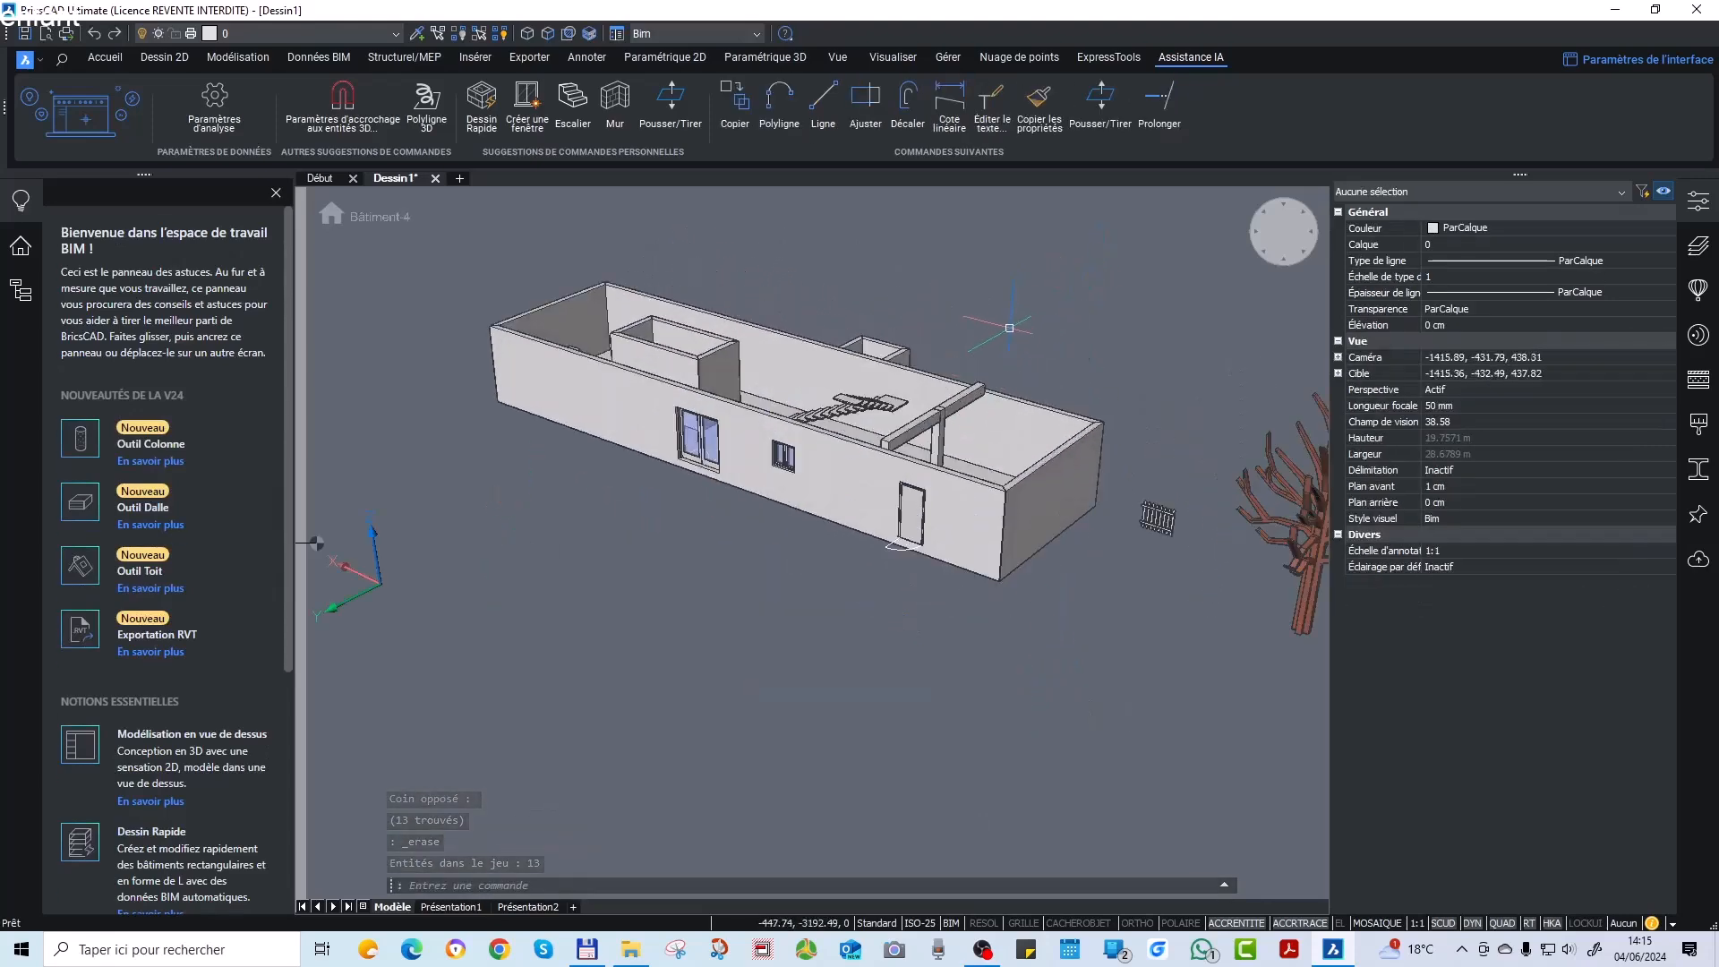
{"action": "scroll", "coordinate": [1010, 328], "scroll_direction": "up", "scroll_amount": 5}
{"action": "middle_click_drag", "start_coordinate": [960, 324], "coordinate": [911, 430]}
{"action": "left_click", "coordinate": [952, 117]}
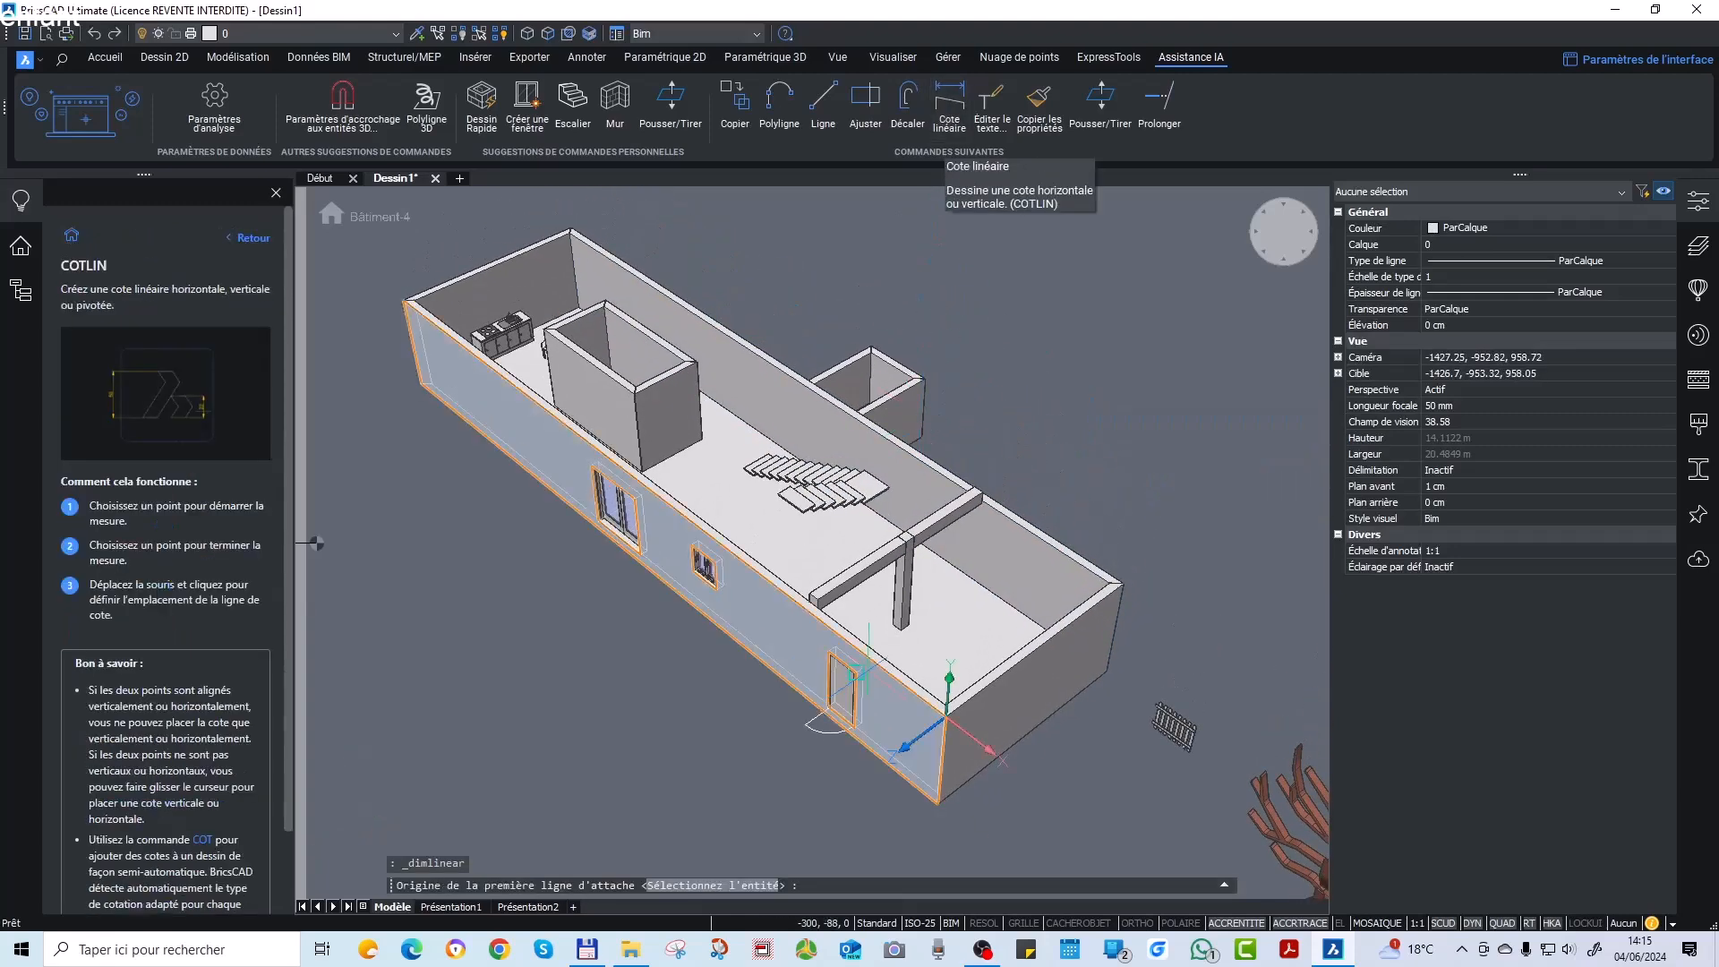
{"action": "scroll", "coordinate": [757, 761], "scroll_direction": "up", "scroll_amount": 6}
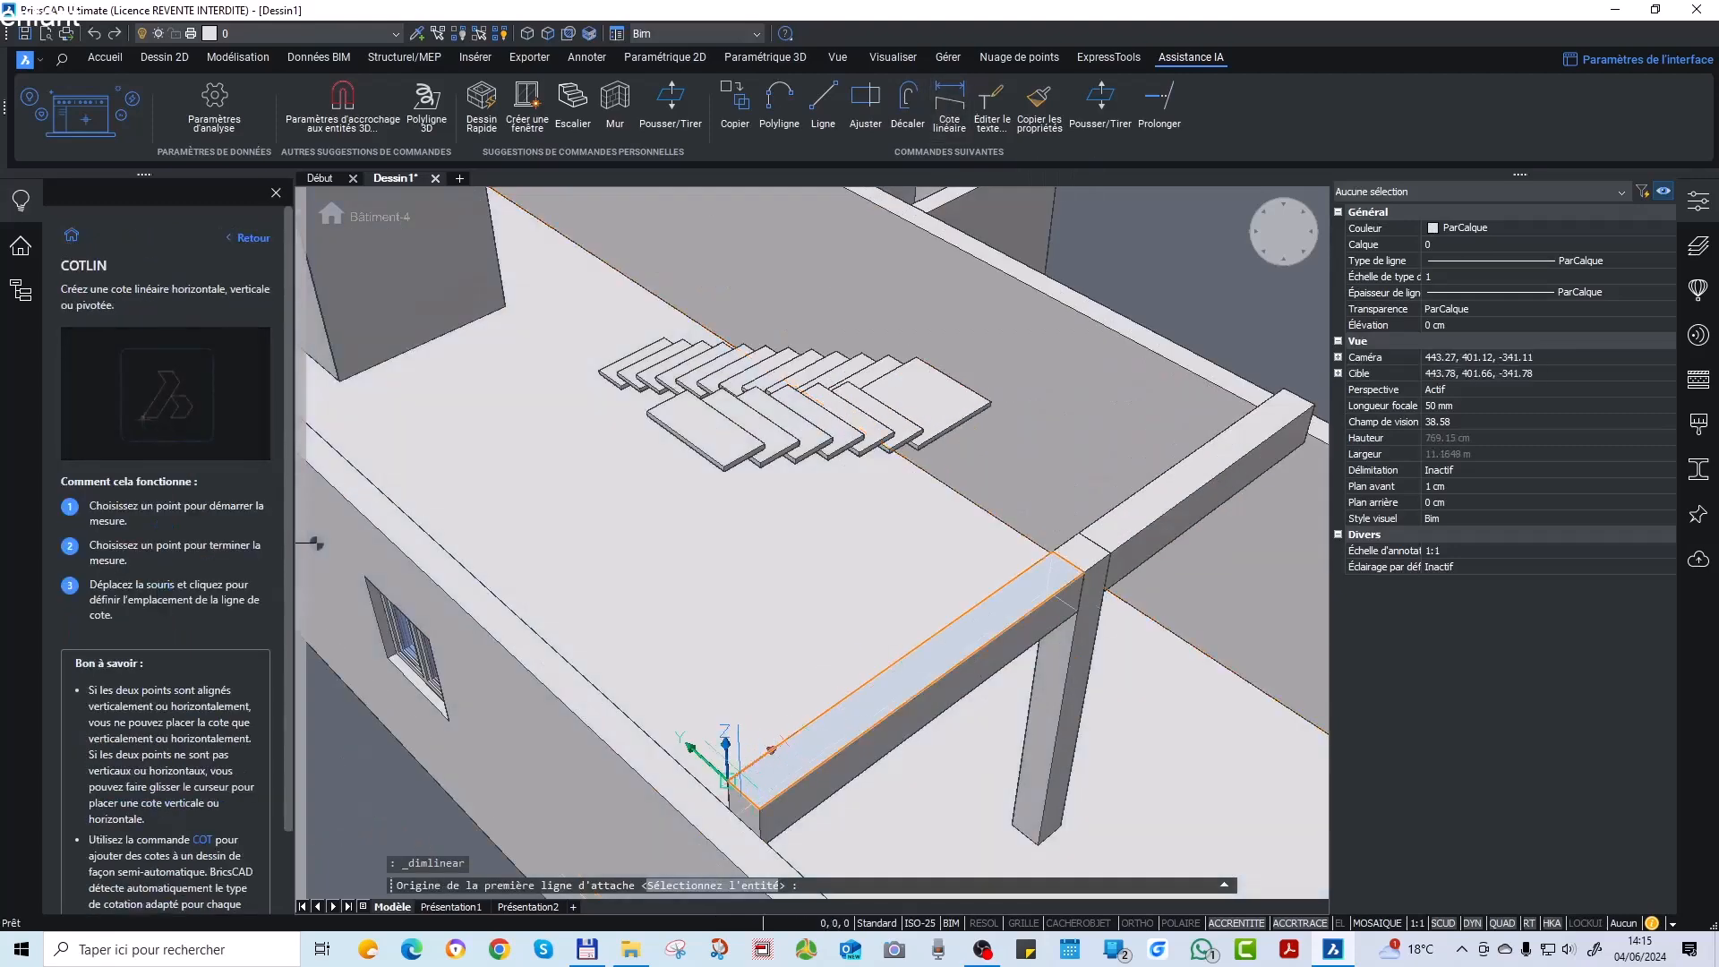
{"action": "left_click", "coordinate": [770, 748]}
{"action": "left_click", "coordinate": [1283, 388]}
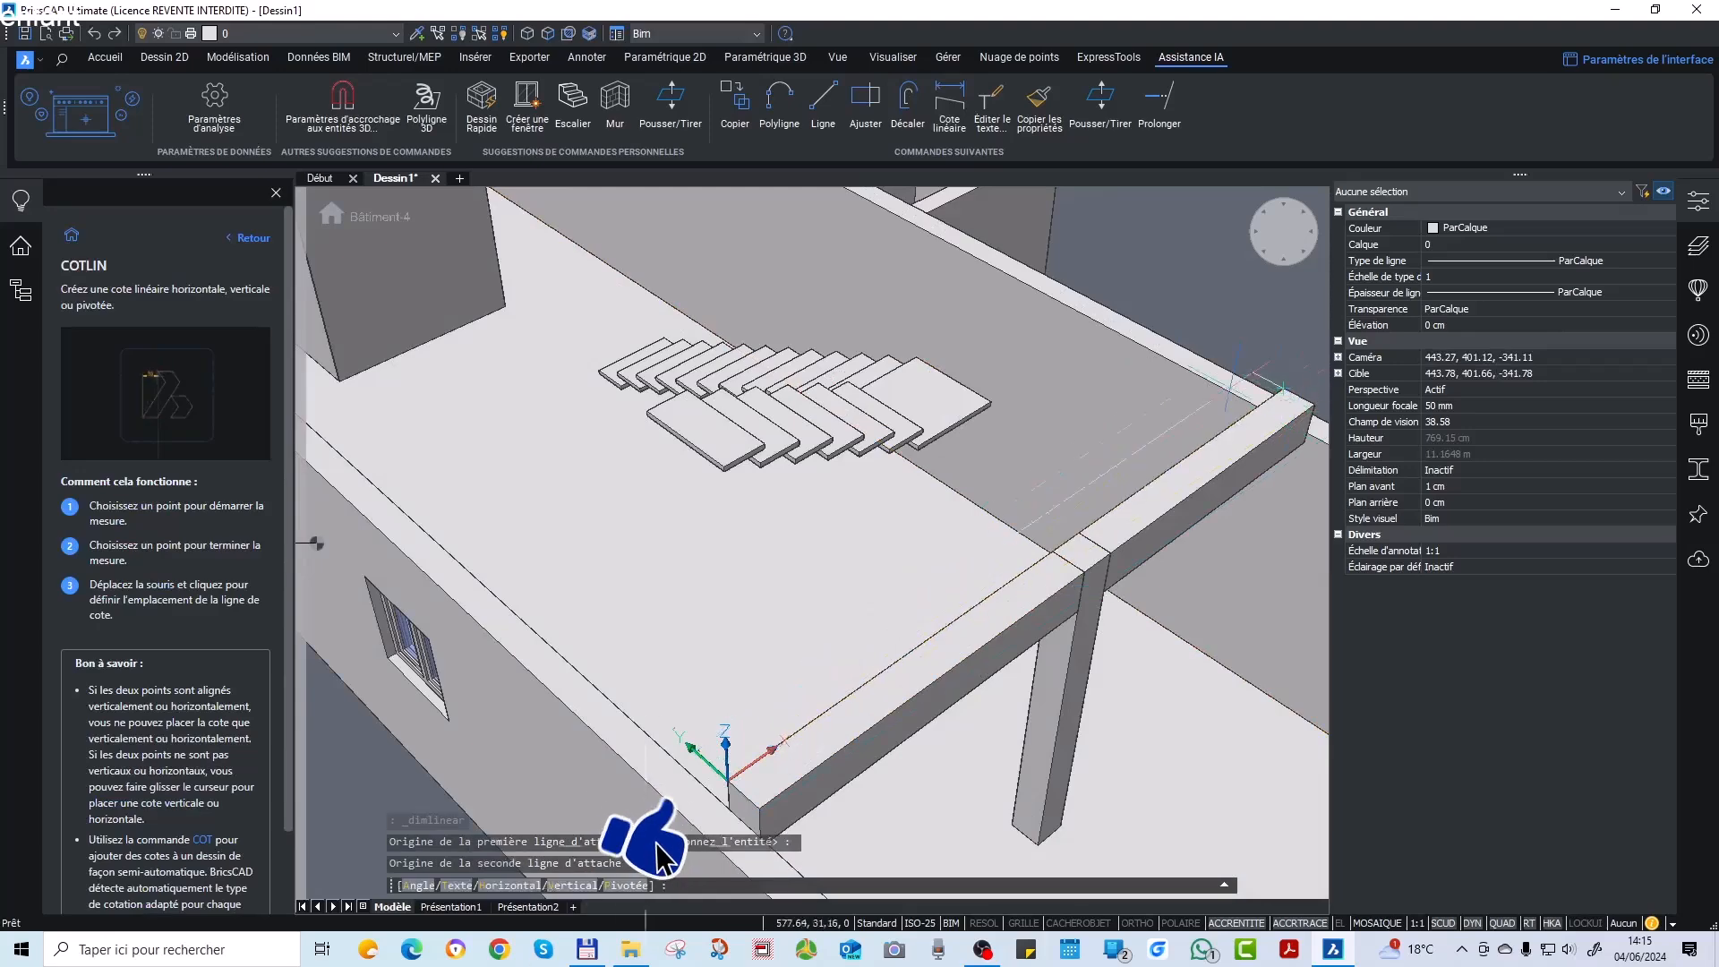
{"action": "left_click", "coordinate": [1072, 448]}
Undo the linear dimension placed along the overhead beam.
{"action": "key", "text": "ctrl+z"}
{"action": "key", "text": "ctrl+z"}
{"action": "key", "text": "ctrl+z"}
{"action": "key", "text": "ctrl+z"}
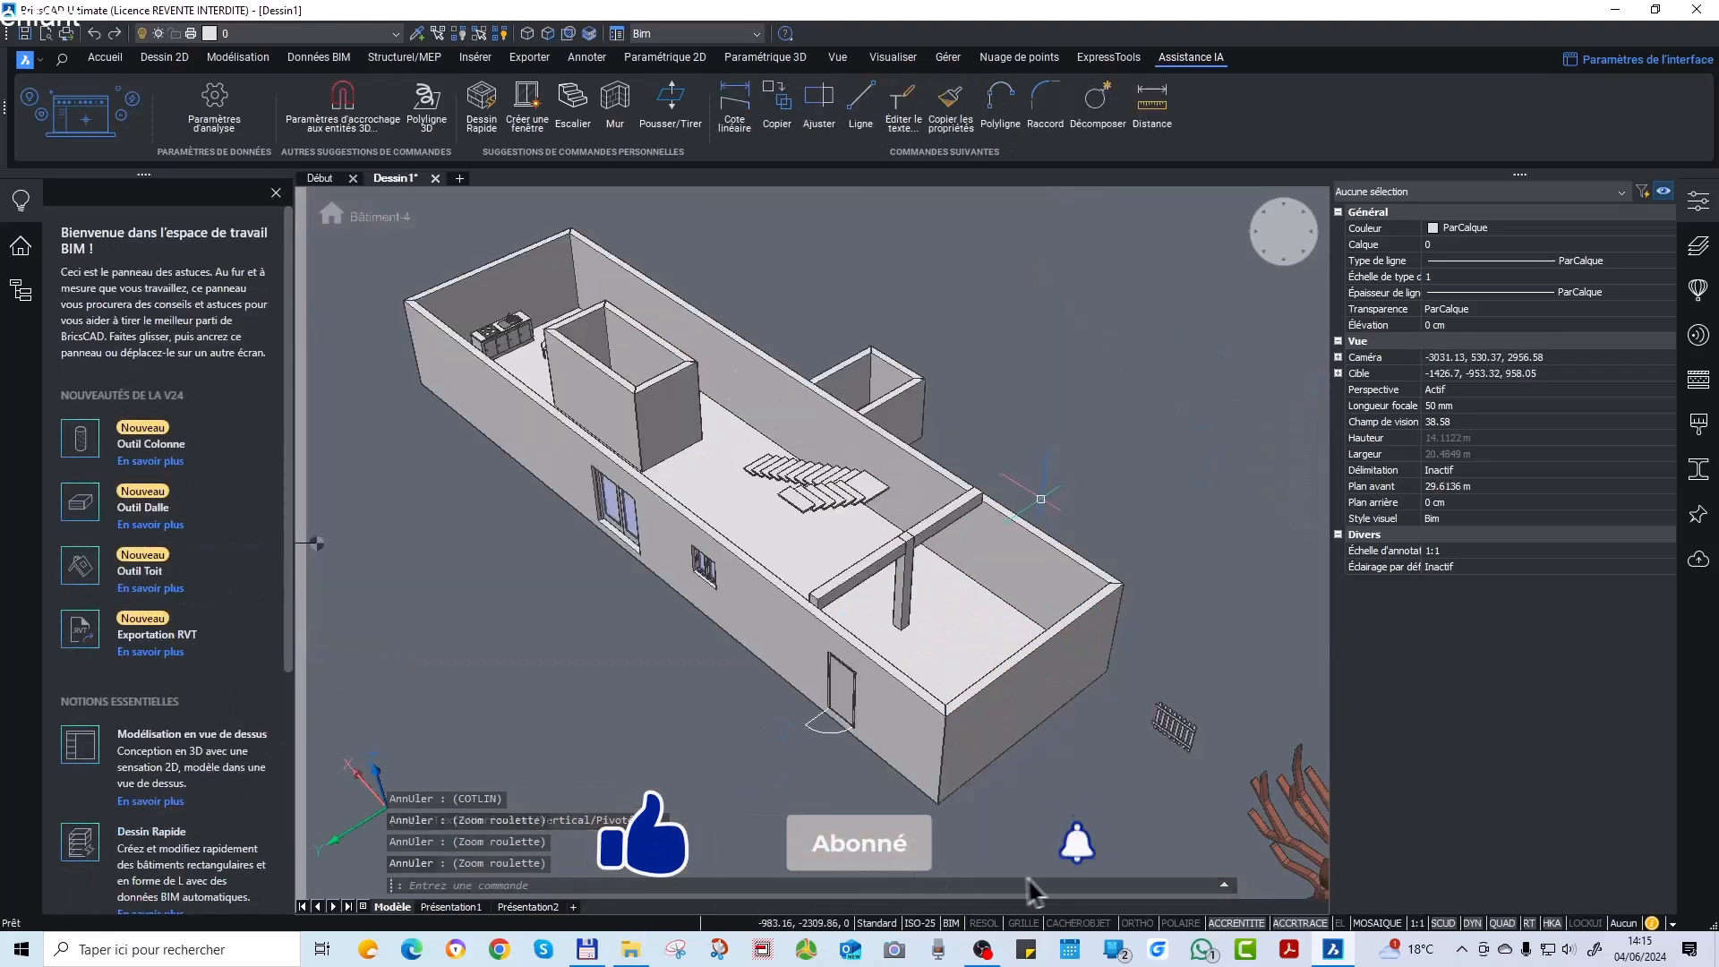
{"action": "scroll", "coordinate": [1040, 498], "scroll_direction": "down", "scroll_amount": 3}
{"action": "middle_click_drag", "start_coordinate": [761, 667], "coordinate": [768, 605], "text": "shift"}
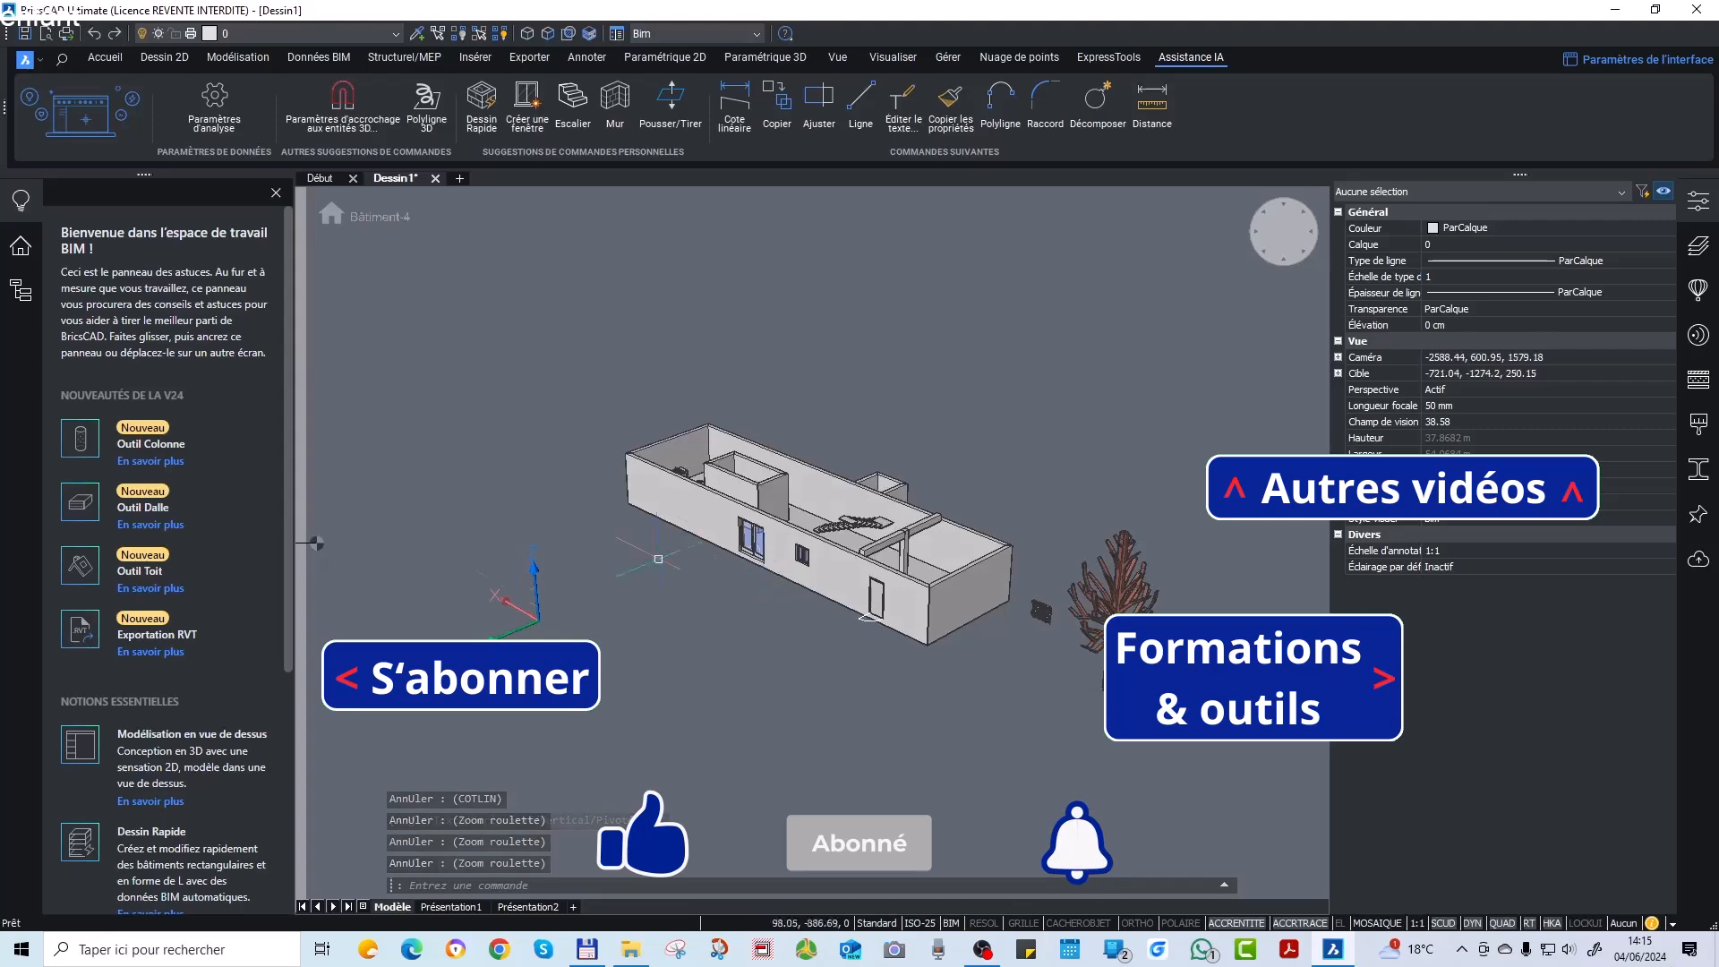